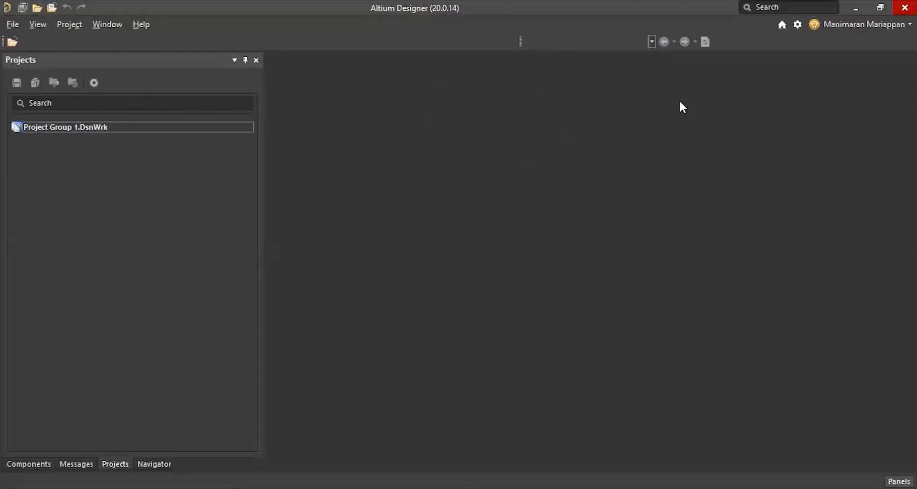
Start a new local PCB project of the default type and name it Zero to gerber
{"action": "left_click", "coordinate": [12, 26]}
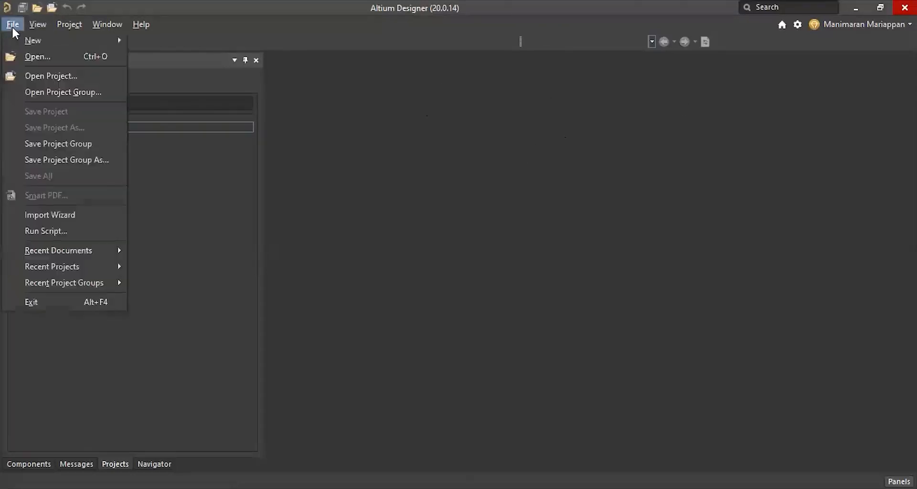
{"action": "mouse_move", "coordinate": [21, 43]}
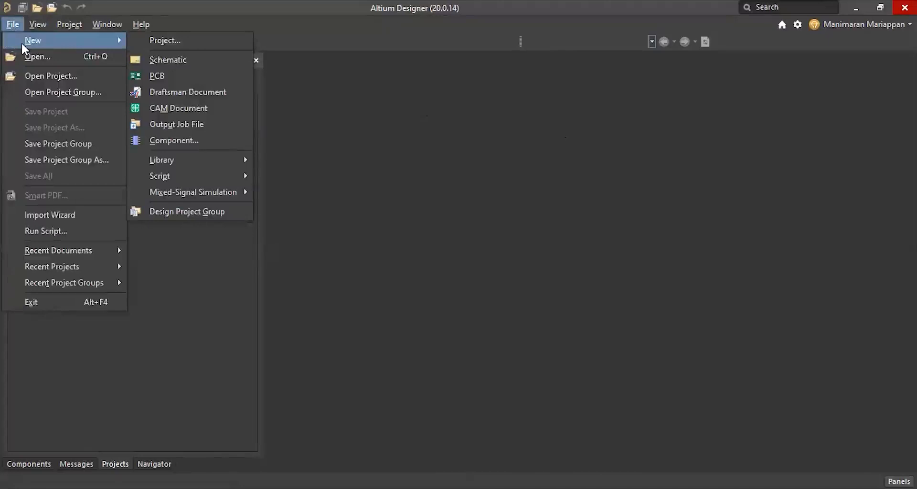
{"action": "left_click", "coordinate": [180, 43]}
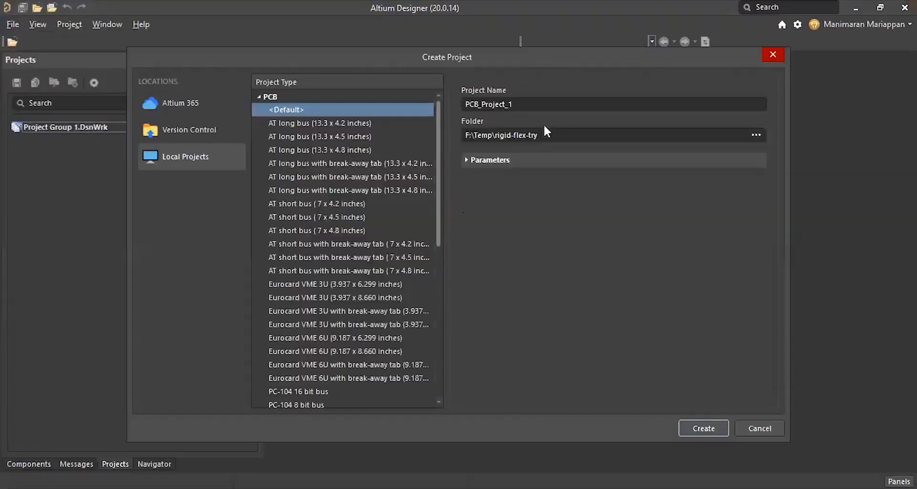
{"action": "left_click", "coordinate": [546, 137]}
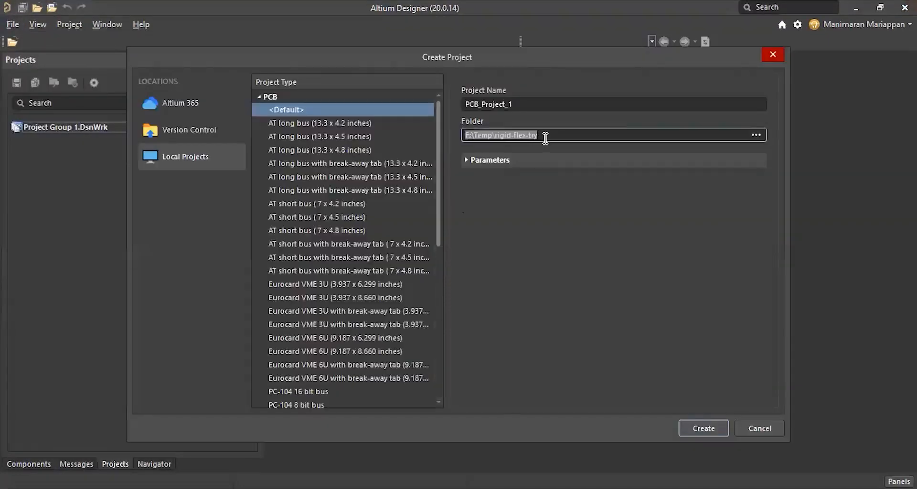
{"action": "left_click", "coordinate": [519, 104]}
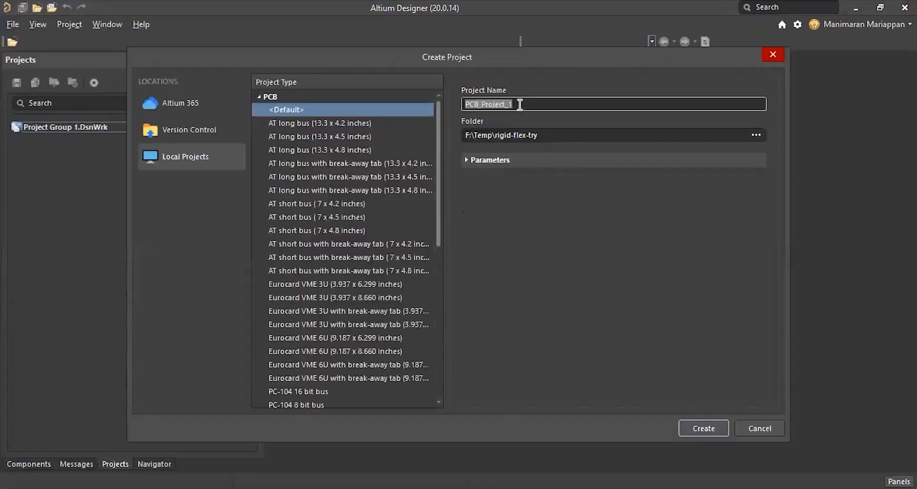
{"action": "type", "text": "VVDN-"}
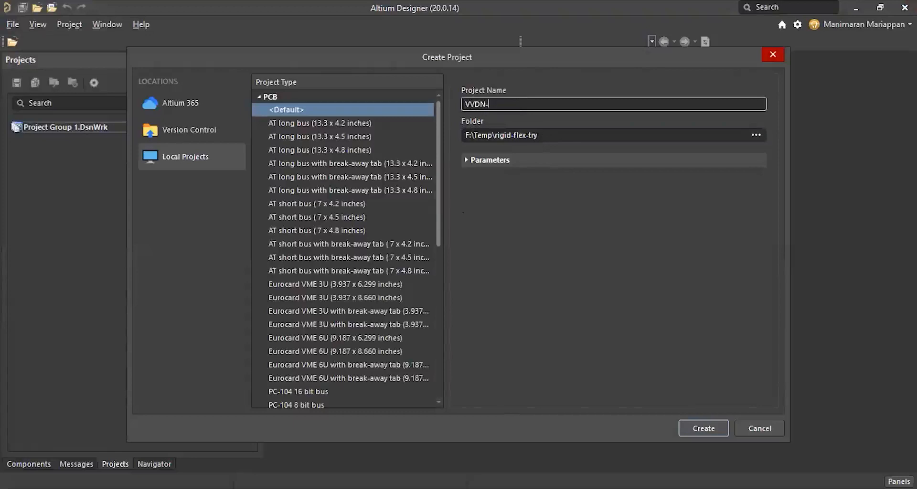
{"action": "key", "text": "BackSpace"}
{"action": "key", "text": "BackSpace"}
{"action": "key", "text": "BackSpace"}
{"action": "key", "text": "BackSpace"}
{"action": "key", "text": "BackSpace"}
{"action": "type", "text": "Zero to gerber"}
Copy the project name, browse to New Volume (F:) for the project location and try Zero to gerber as the folder name
{"action": "left_click_drag", "start_coordinate": [532, 102], "coordinate": [442, 109]}
{"action": "key", "text": "ctrl+c"}
{"action": "left_click", "coordinate": [759, 136]}
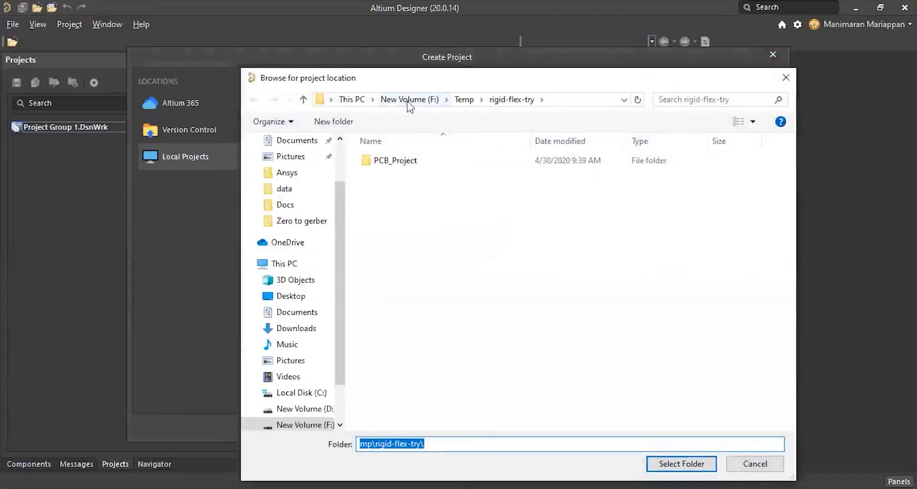
{"action": "left_click", "coordinate": [405, 100]}
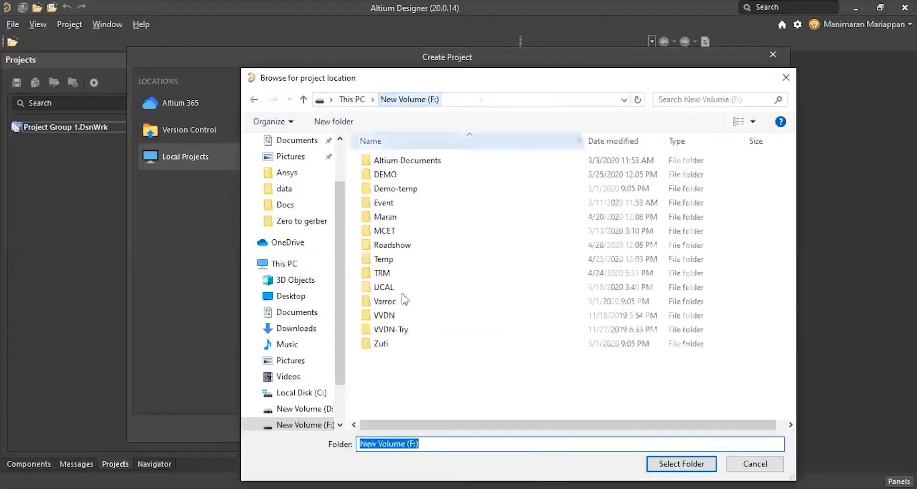
{"action": "key", "text": "ctrl+v"}
{"action": "key", "text": "Return"}
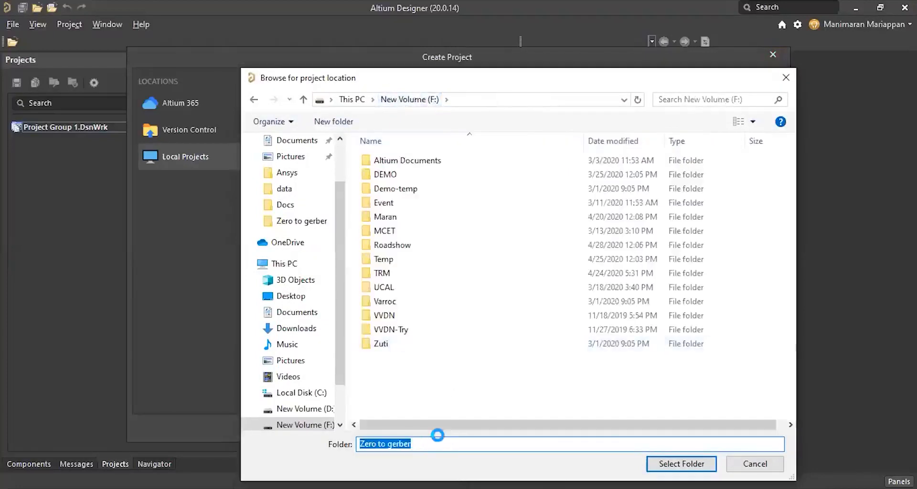
Create a new folder named Zero to gerber on New Volume (F:) while browsing for the project location
{"action": "left_click", "coordinate": [547, 260]}
{"action": "left_click", "coordinate": [352, 99]}
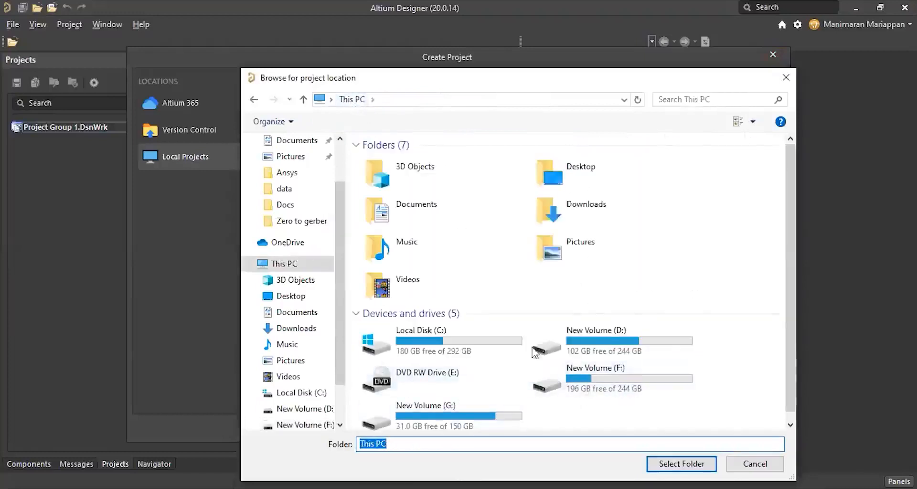
{"action": "scroll", "coordinate": [542, 360], "scroll_direction": "down", "scroll_amount": 1}
{"action": "double_click", "coordinate": [601, 379]}
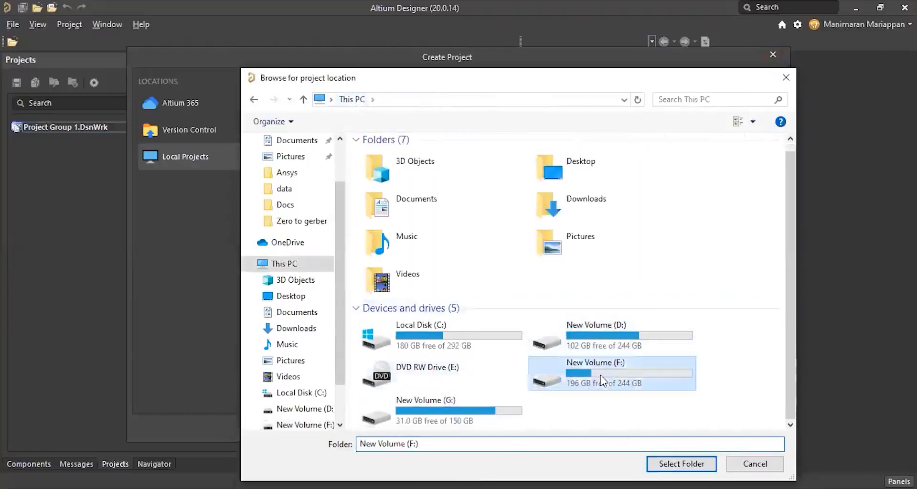
{"action": "right_click", "coordinate": [400, 378]}
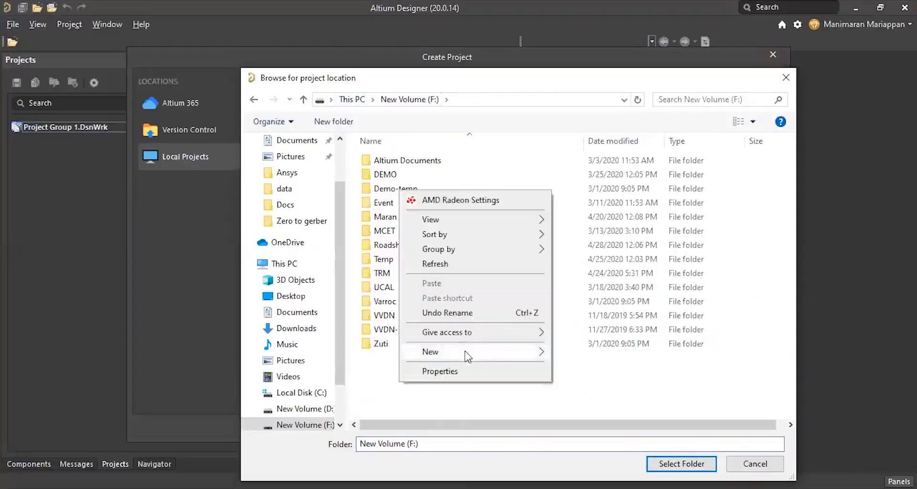
{"action": "mouse_move", "coordinate": [466, 352]}
{"action": "left_click", "coordinate": [570, 180]}
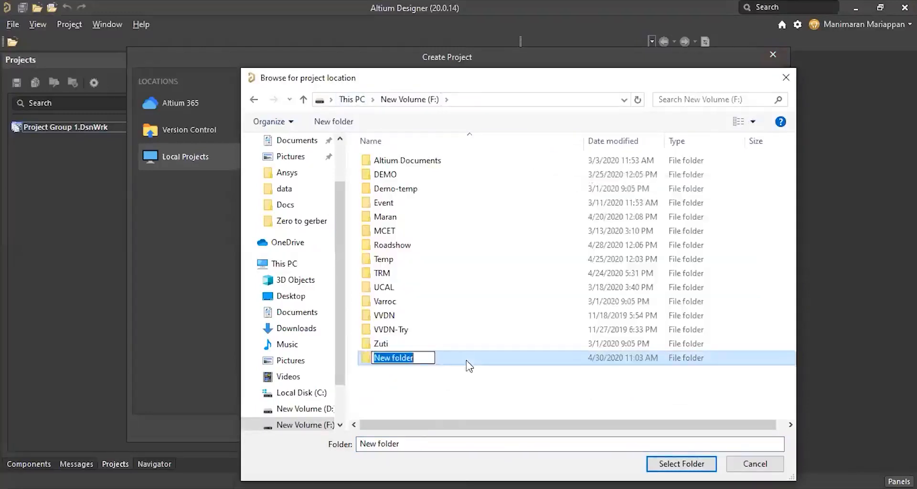
{"action": "type", "text": "Zero to gerber"}
{"action": "key", "text": "Return"}
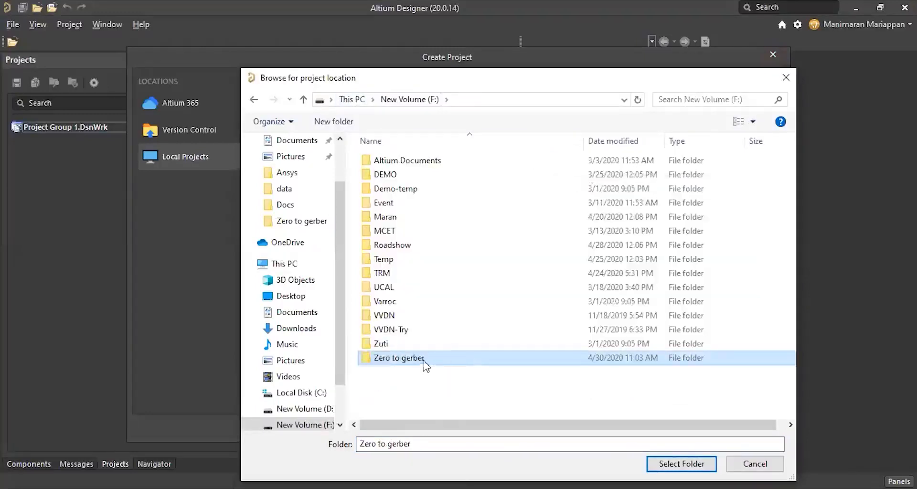
Choose F:\Zero to gerber as the project location and create the project
{"action": "double_click", "coordinate": [423, 364]}
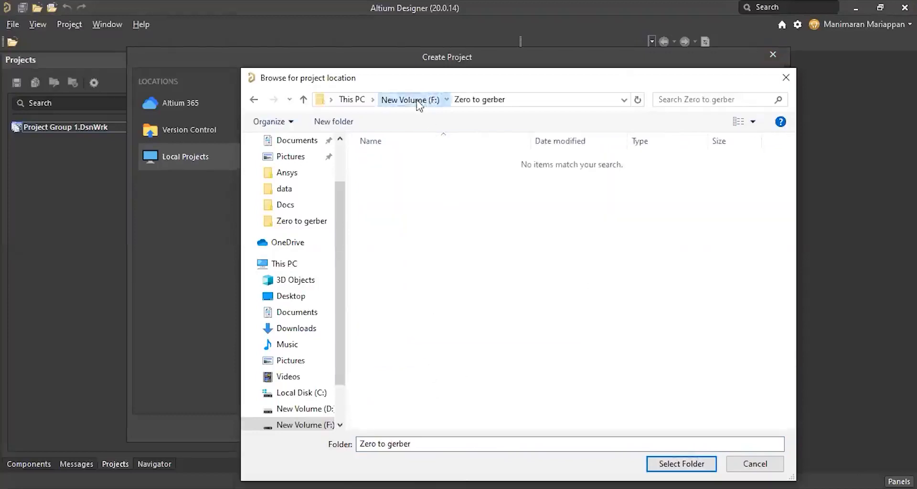
{"action": "left_click", "coordinate": [417, 100]}
{"action": "left_click", "coordinate": [679, 465]}
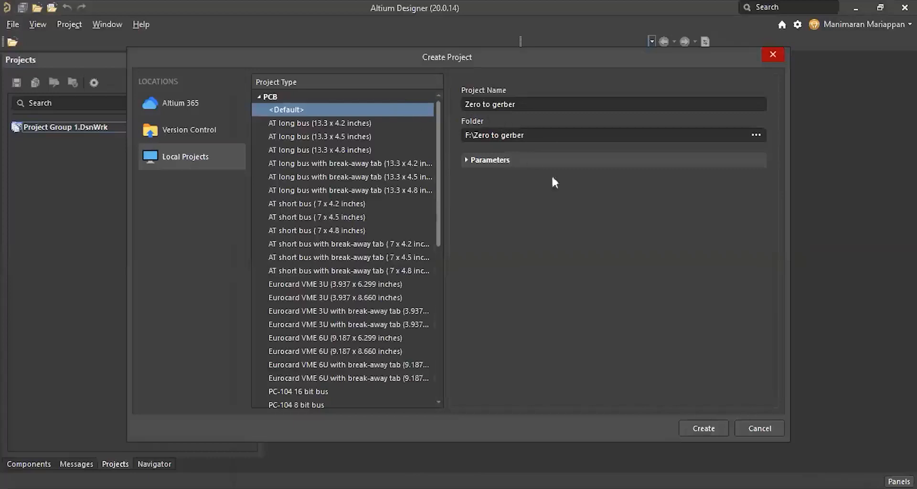
{"action": "left_click", "coordinate": [703, 428]}
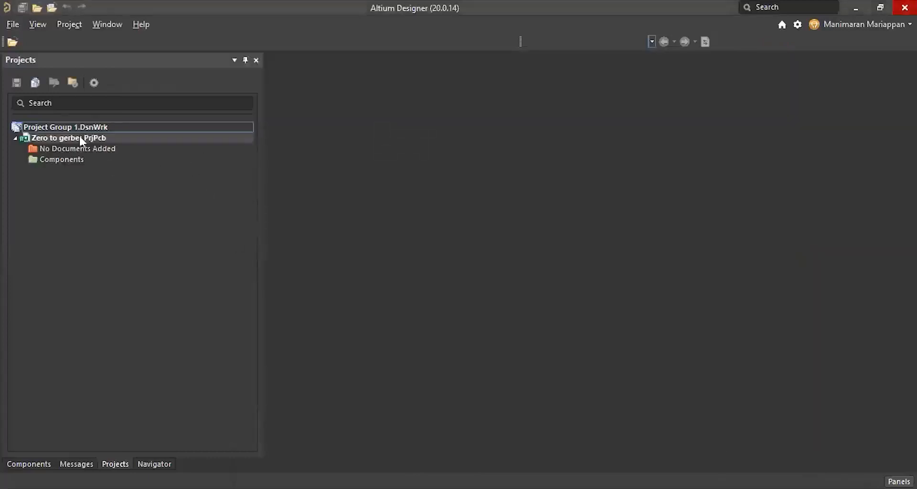
{"action": "left_click", "coordinate": [80, 137]}
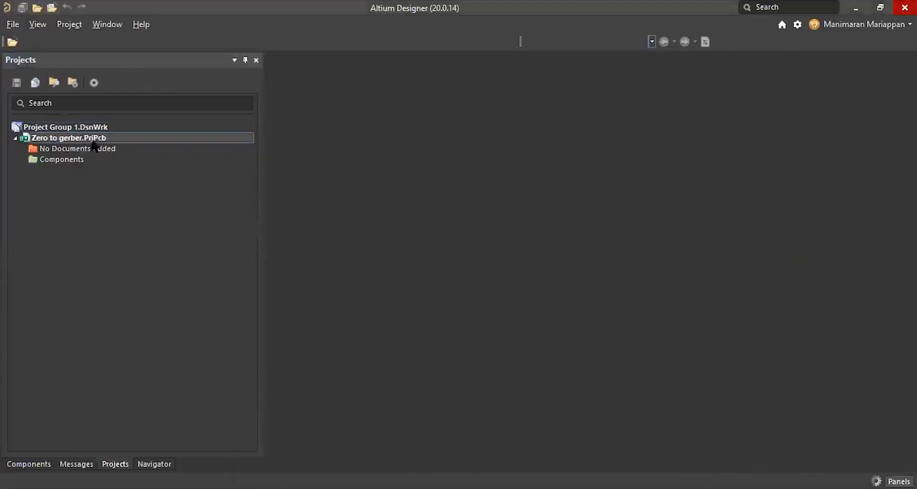
{"action": "right_click", "coordinate": [90, 141]}
{"action": "mouse_move", "coordinate": [163, 168]}
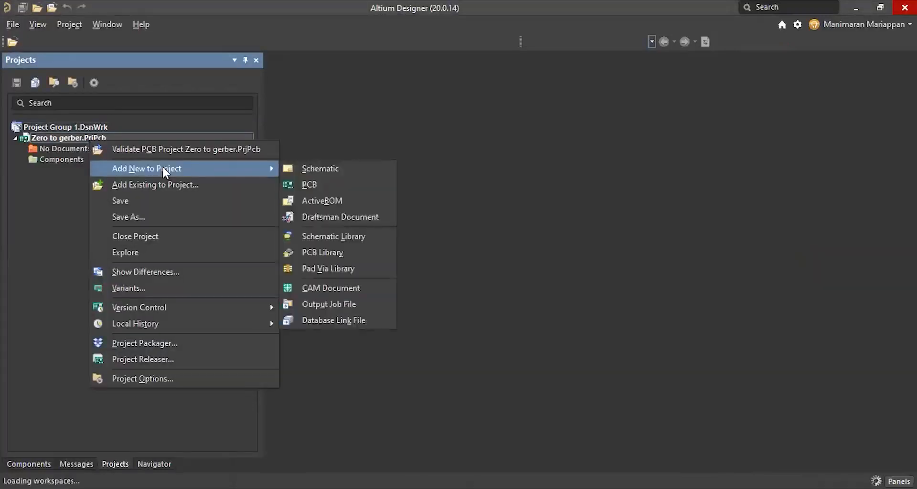
{"action": "left_click", "coordinate": [65, 136]}
{"action": "right_click", "coordinate": [65, 138]}
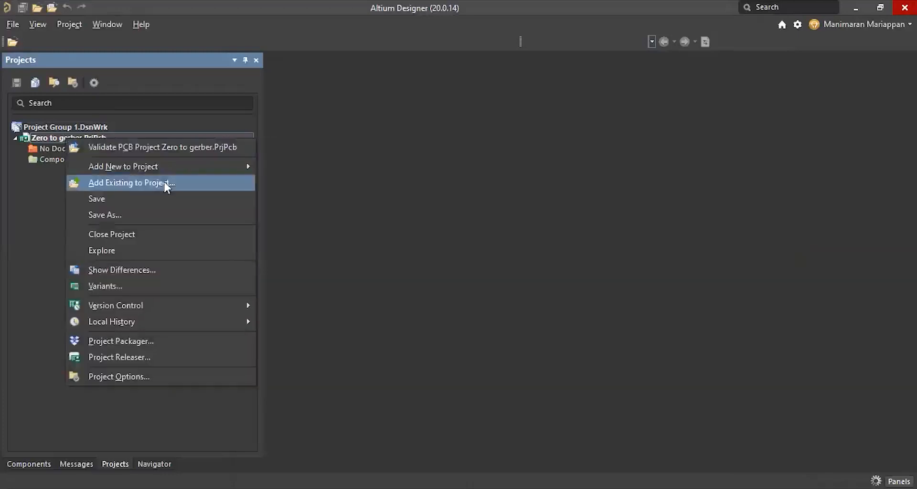
{"action": "mouse_move", "coordinate": [156, 167]}
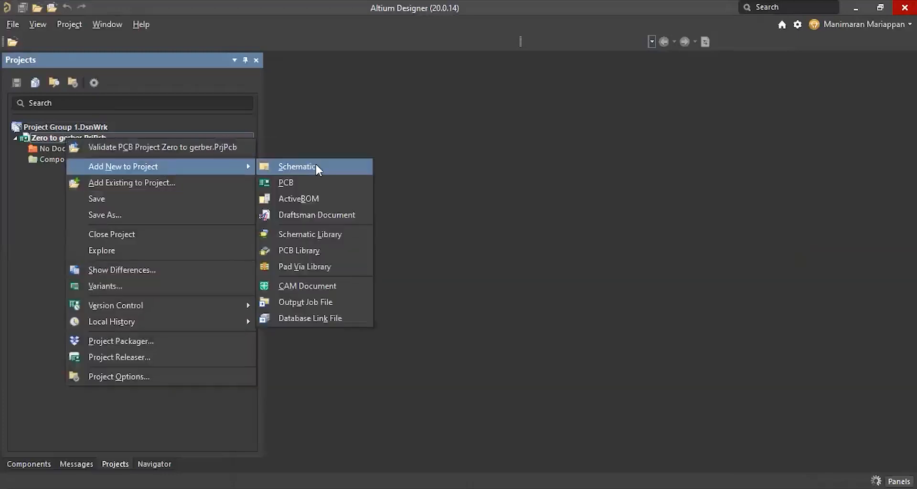
{"action": "left_click", "coordinate": [316, 166]}
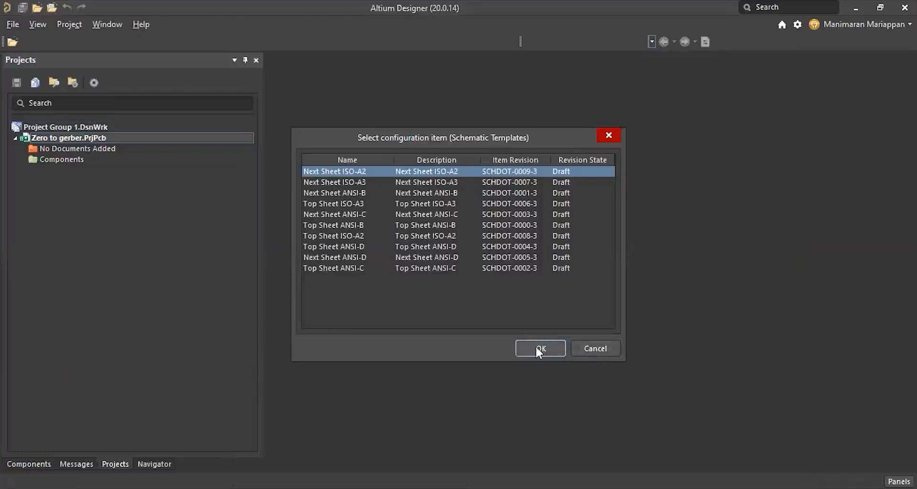
{"action": "left_click", "coordinate": [602, 348]}
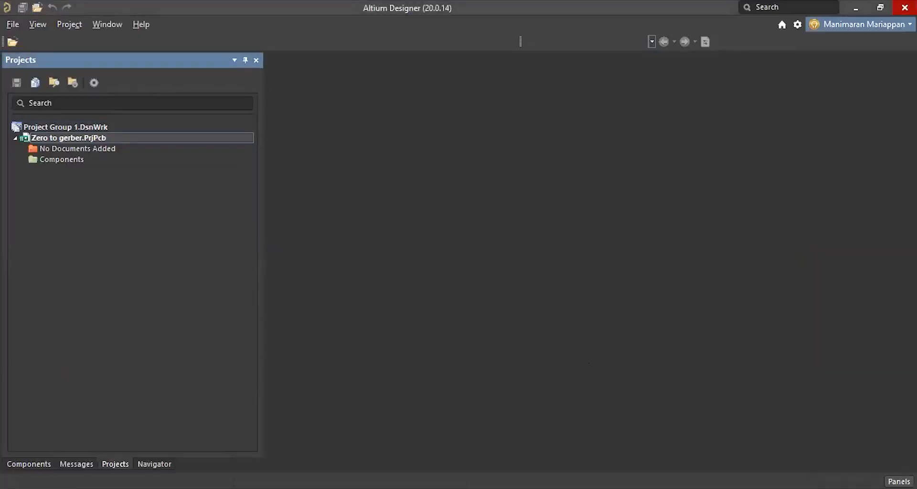
Add a new schematic document to the Zero to gerber project
{"action": "left_click", "coordinate": [889, 25]}
{"action": "left_click", "coordinate": [903, 42]}
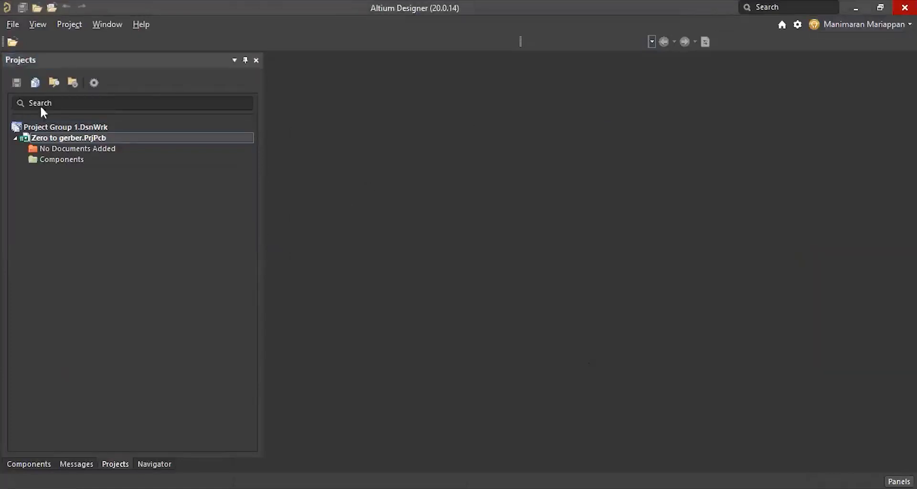
{"action": "right_click", "coordinate": [71, 138]}
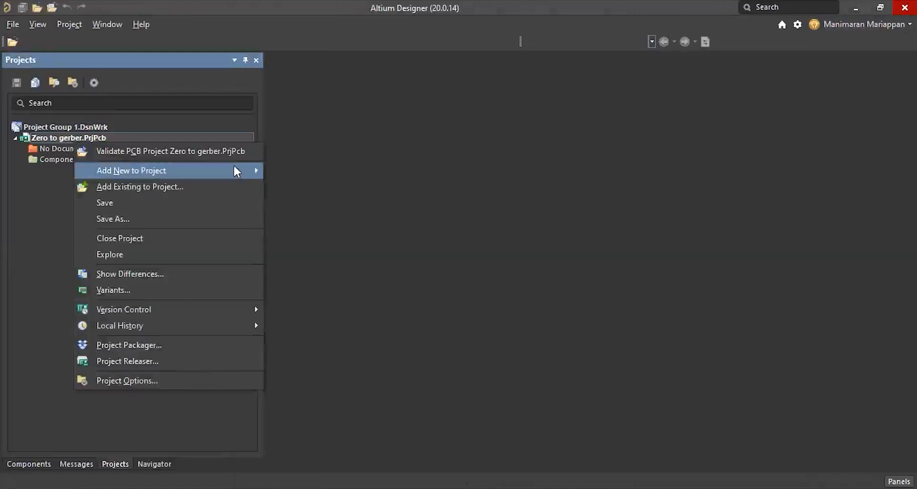
{"action": "mouse_move", "coordinate": [237, 171]}
{"action": "left_click", "coordinate": [324, 170]}
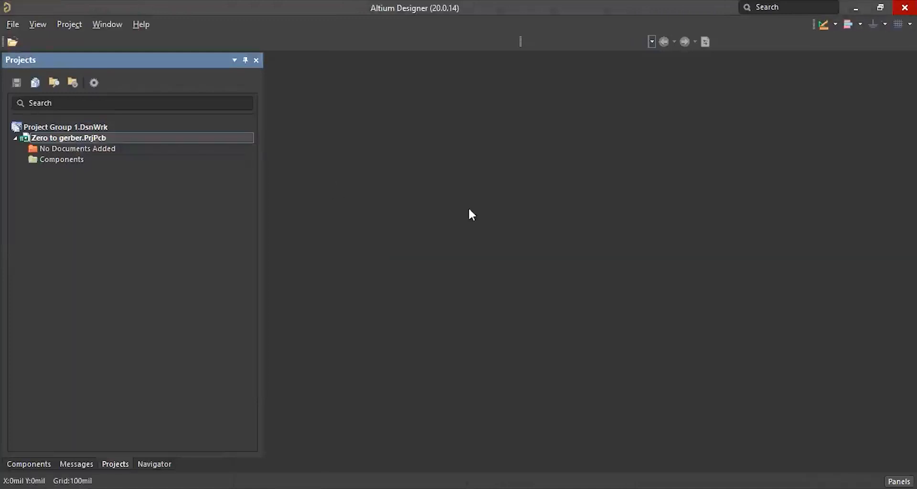
Save the new schematic as Sheet1.SchDoc in the Zero to gerber project folder
{"action": "scroll", "coordinate": [449, 236], "scroll_direction": "up", "scroll_amount": 4, "text": "ctrl"}
{"action": "scroll", "coordinate": [452, 182], "scroll_direction": "down", "scroll_amount": 2, "text": "ctrl"}
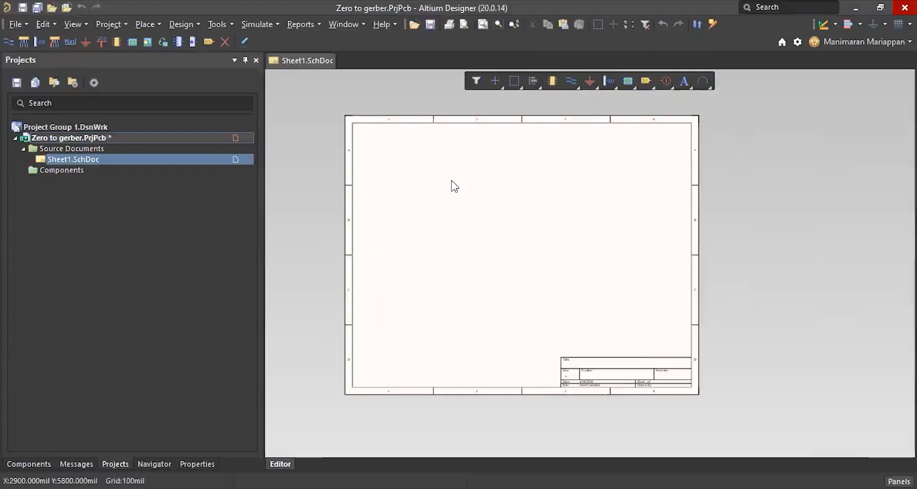
{"action": "key", "text": "ctrl+s"}
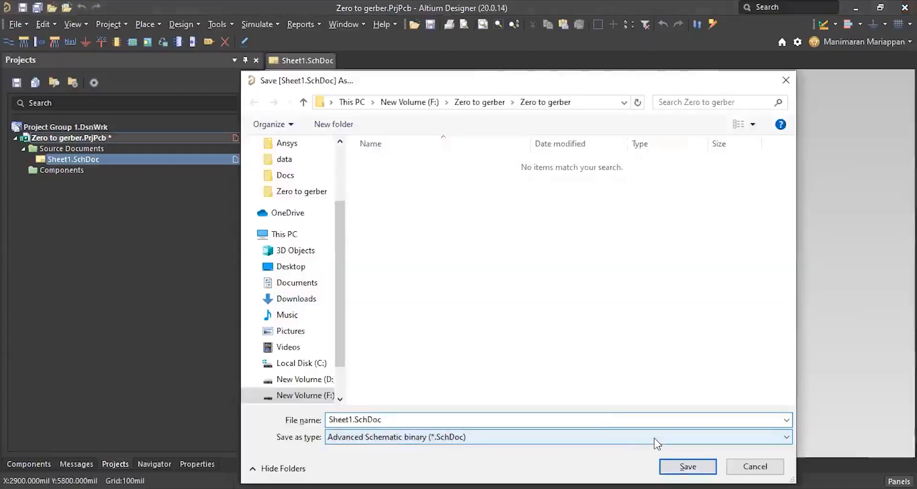
{"action": "left_click", "coordinate": [676, 465]}
{"action": "scroll", "coordinate": [470, 209], "scroll_direction": "up", "scroll_amount": 2, "text": "ctrl"}
{"action": "scroll", "coordinate": [406, 204], "scroll_direction": "down", "scroll_amount": 2, "text": "ctrl"}
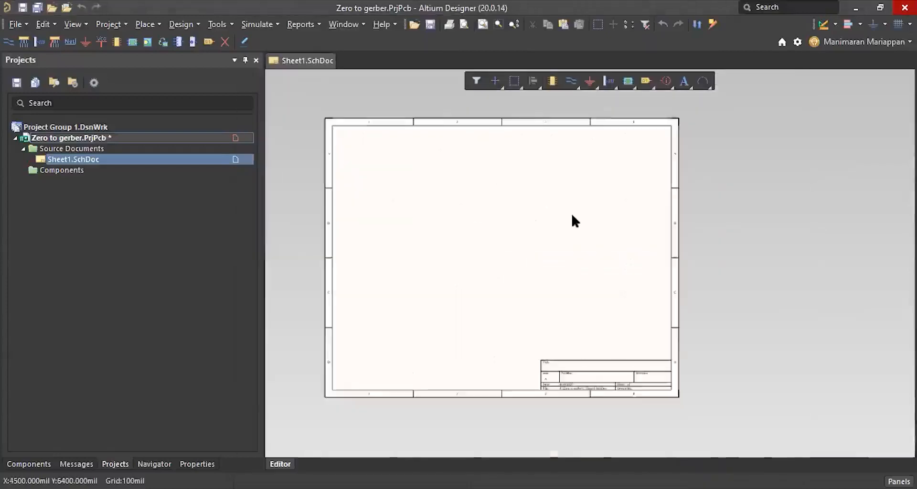
{"action": "scroll", "coordinate": [440, 241], "scroll_direction": "up", "scroll_amount": 1, "text": "ctrl"}
{"action": "scroll", "coordinate": [459, 231], "scroll_direction": "up", "scroll_amount": 1, "text": "ctrl"}
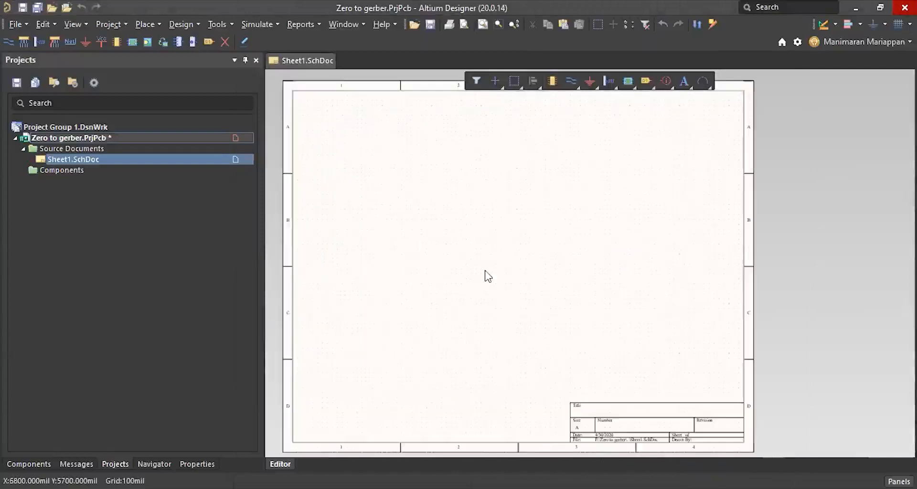
{"action": "scroll", "coordinate": [426, 229], "scroll_direction": "down", "scroll_amount": 1, "text": "ctrl"}
{"action": "scroll", "coordinate": [424, 214], "scroll_direction": "up", "scroll_amount": 1, "text": "ctrl"}
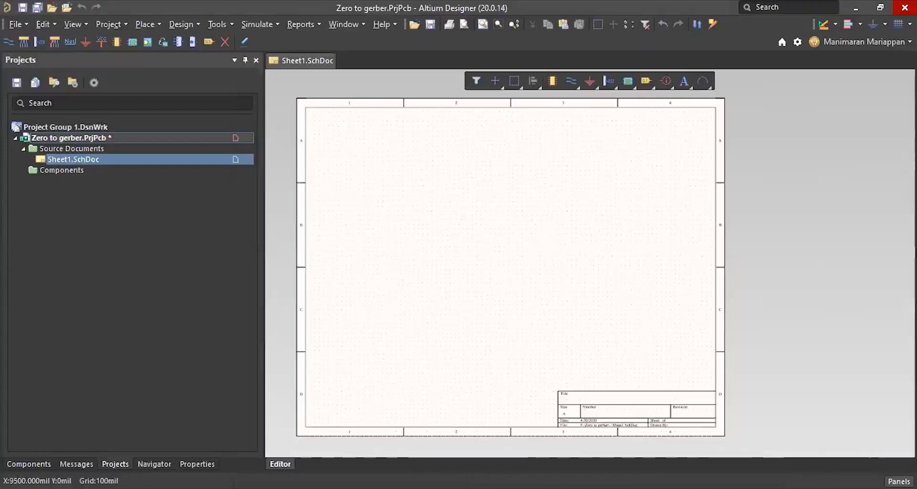
Show the component browser and review the list of available component libraries
{"action": "left_click", "coordinate": [899, 482]}
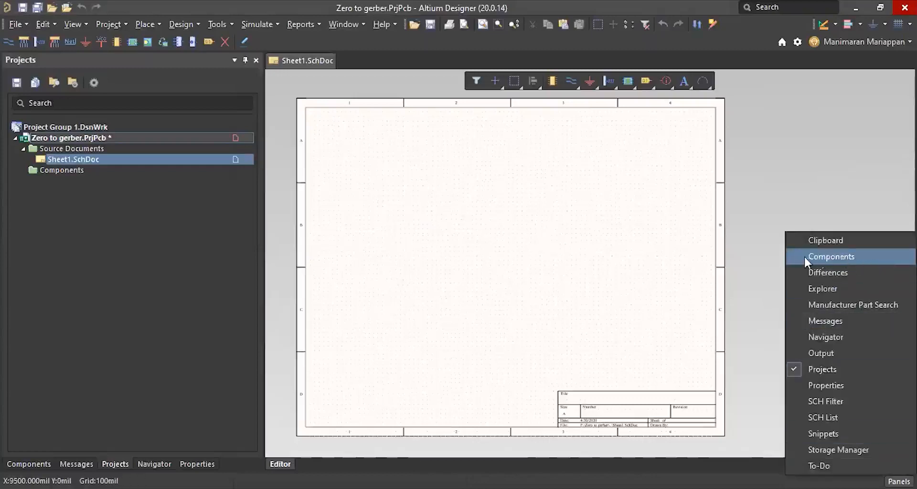
{"action": "left_click", "coordinate": [818, 256]}
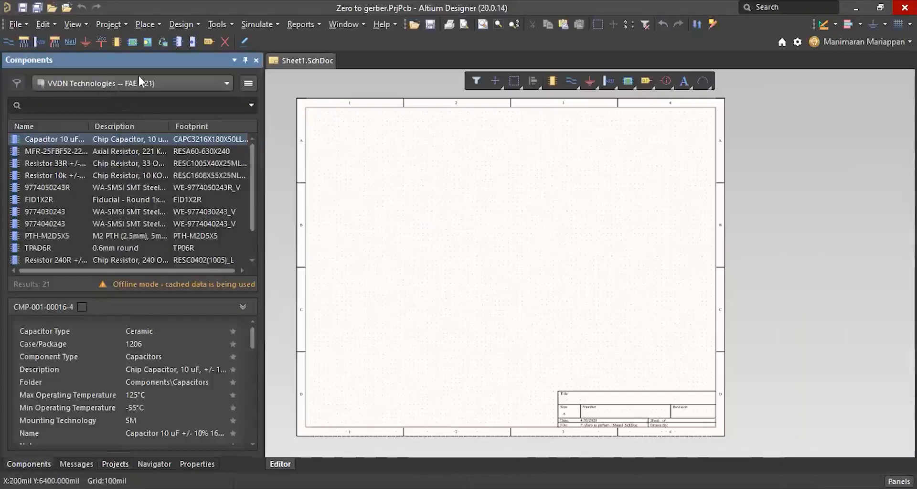
{"action": "left_click", "coordinate": [175, 85]}
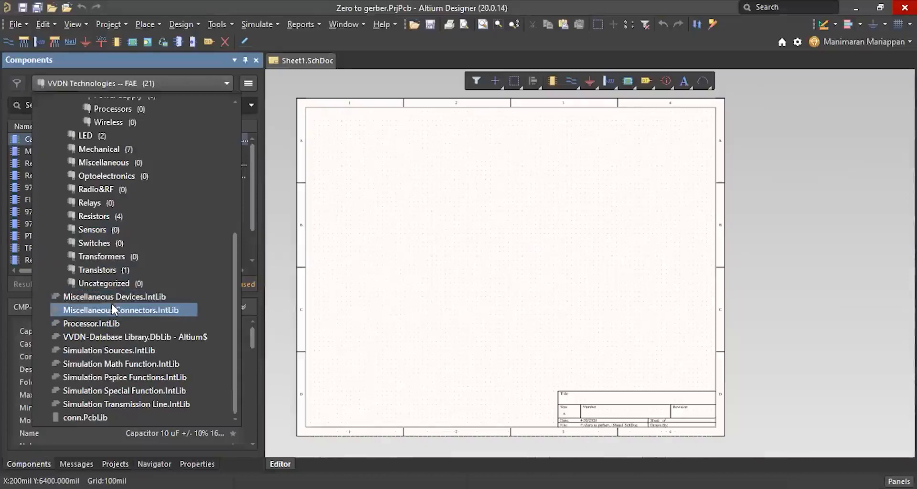
{"action": "left_click", "coordinate": [389, 245]}
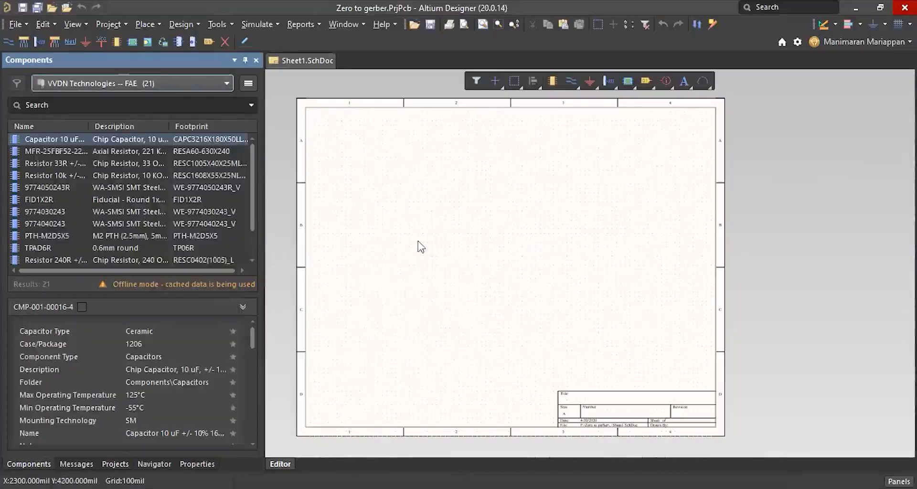
{"action": "left_click", "coordinate": [390, 247]}
{"action": "left_click", "coordinate": [899, 481]}
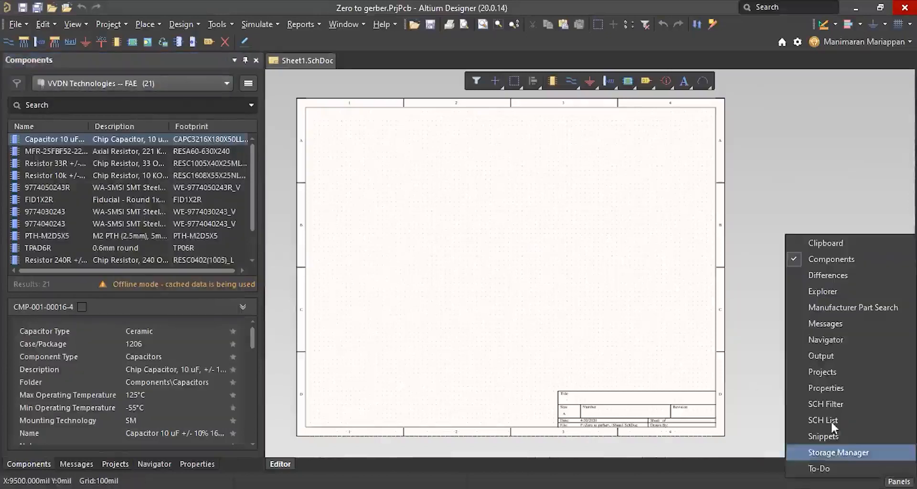
{"action": "key", "text": "Escape"}
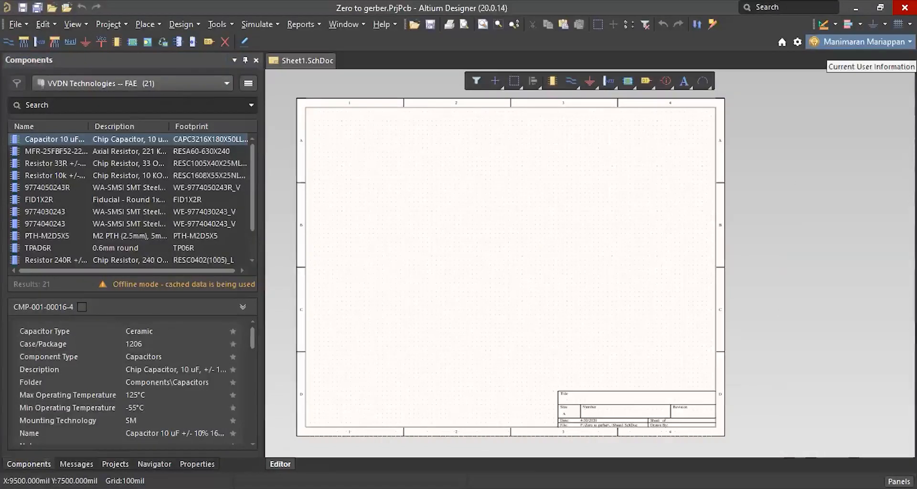
{"action": "left_click", "coordinate": [899, 481]}
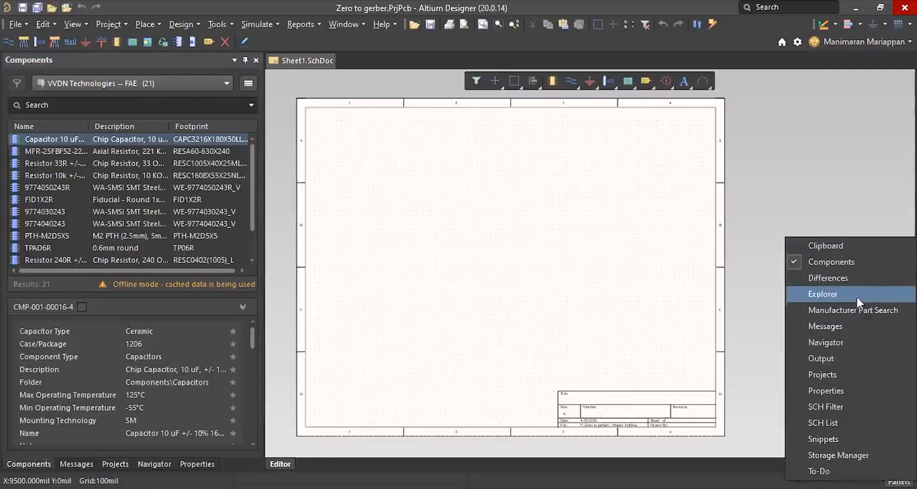
{"action": "left_click", "coordinate": [600, 251]}
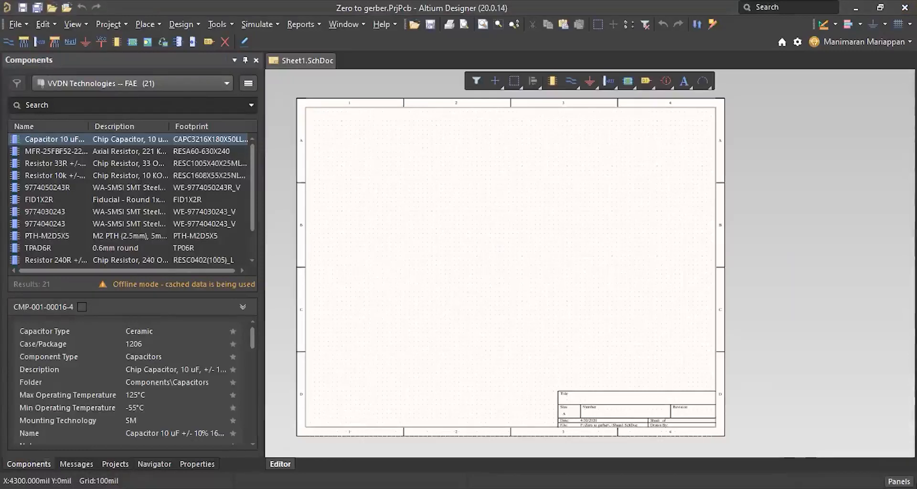
Paste the two-transistor amplifier reference image onto the sheet and scale it to fit just above the title block
{"action": "key", "text": "ctrl+v"}
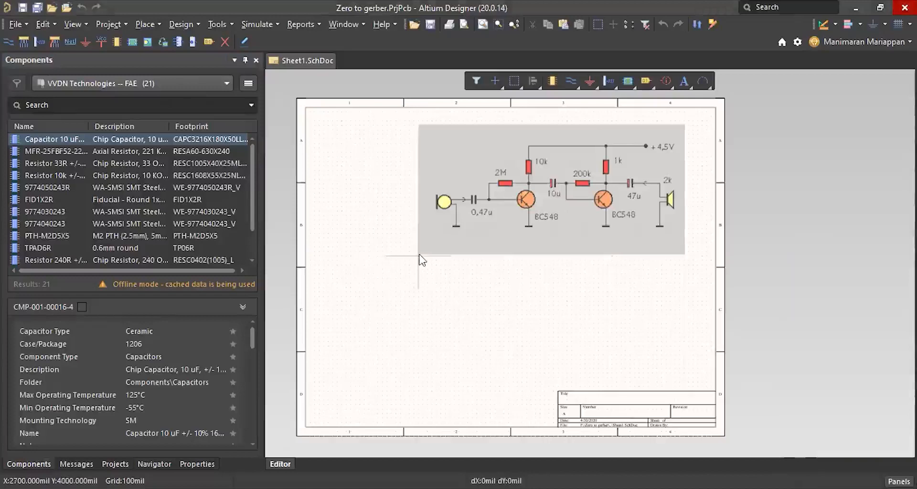
{"action": "left_click", "coordinate": [437, 381]}
{"action": "left_click_drag", "start_coordinate": [436, 250], "coordinate": [509, 304]}
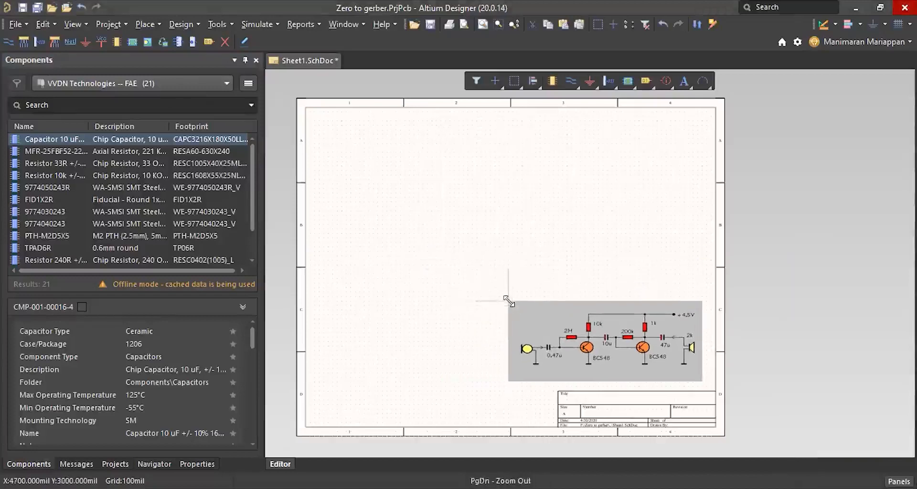
{"action": "left_click", "coordinate": [405, 248]}
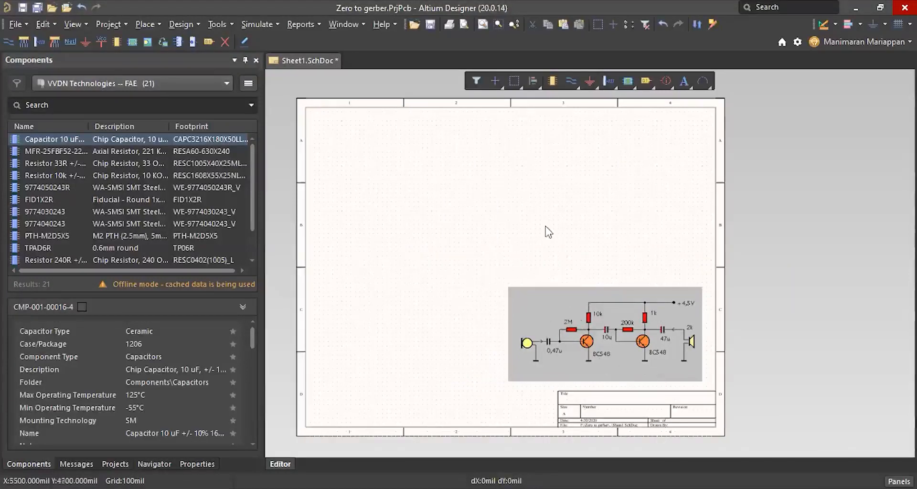
{"action": "left_click", "coordinate": [547, 315]}
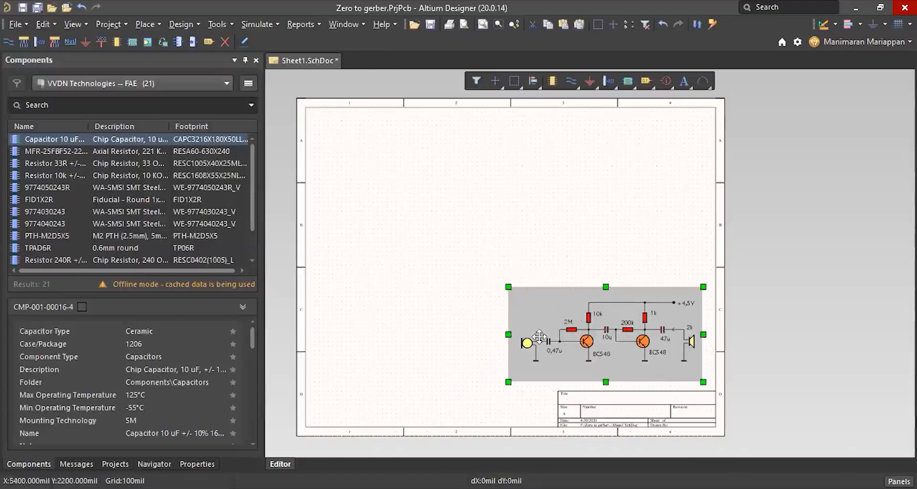
{"action": "left_click", "coordinate": [436, 256]}
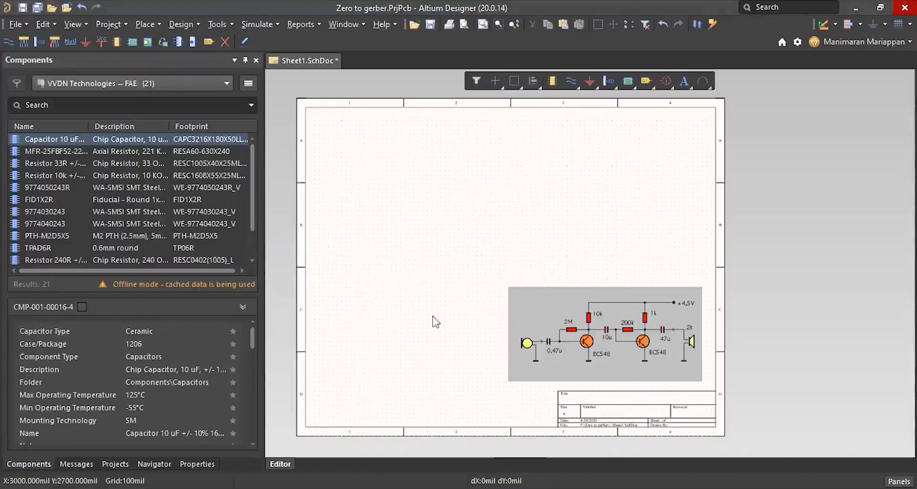
Paste the component list note beside the reference image and resize its text frame to fit the sheet's lower-left area
{"action": "key", "text": "ctrl+v"}
{"action": "left_click", "coordinate": [328, 414]}
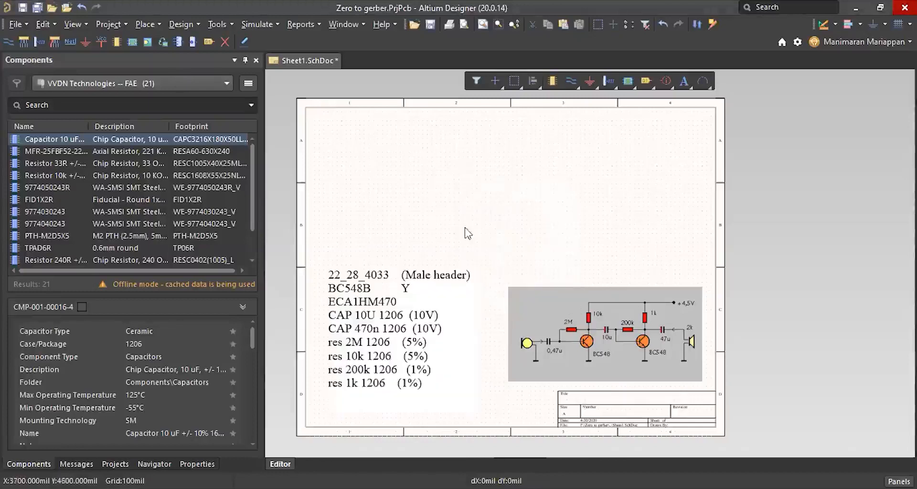
{"action": "left_click_drag", "start_coordinate": [327, 267], "coordinate": [341, 305]}
{"action": "left_click_drag", "start_coordinate": [424, 329], "coordinate": [424, 315]}
{"action": "left_click", "coordinate": [507, 200]}
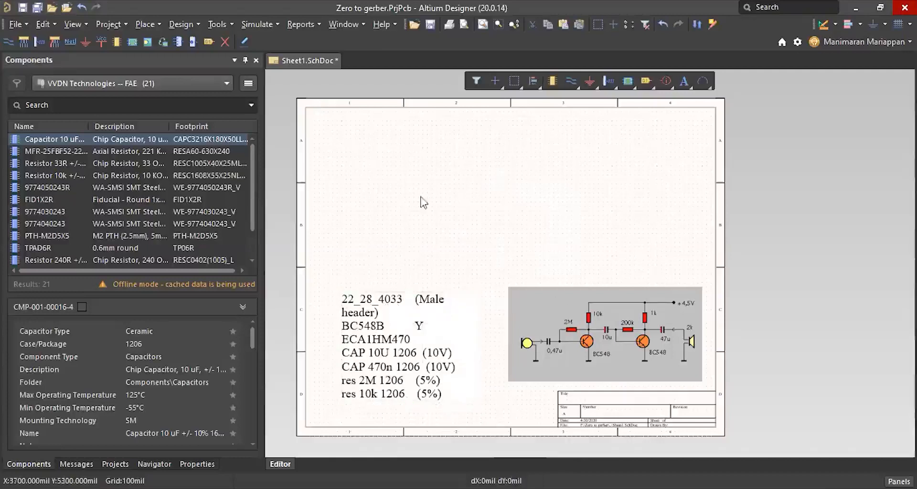
Select the male header's part number 22_28_4033 in the component list note
{"action": "left_click", "coordinate": [382, 311]}
{"action": "left_click", "coordinate": [363, 306]}
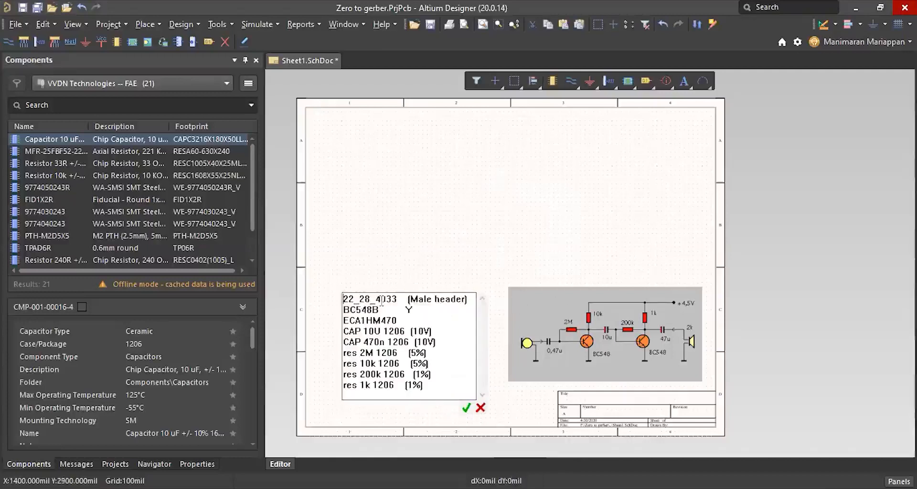
{"action": "left_click_drag", "start_coordinate": [398, 300], "coordinate": [343, 300]}
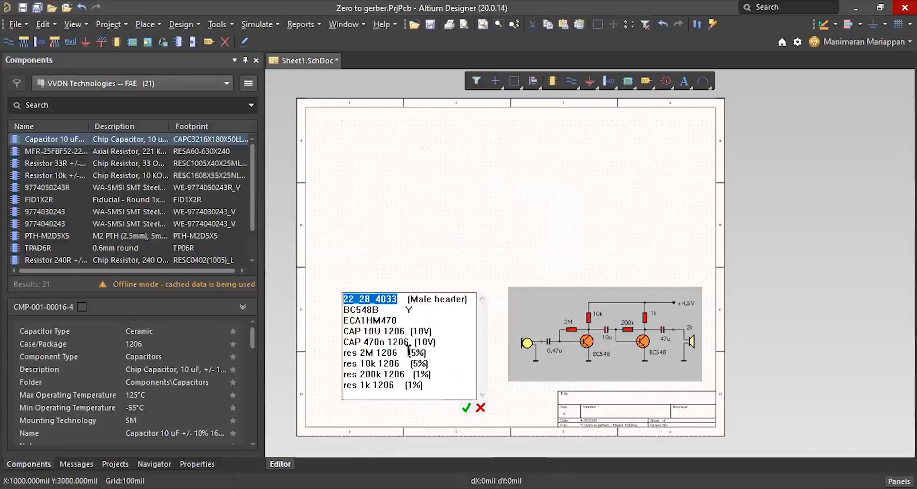
{"action": "left_click", "coordinate": [492, 268]}
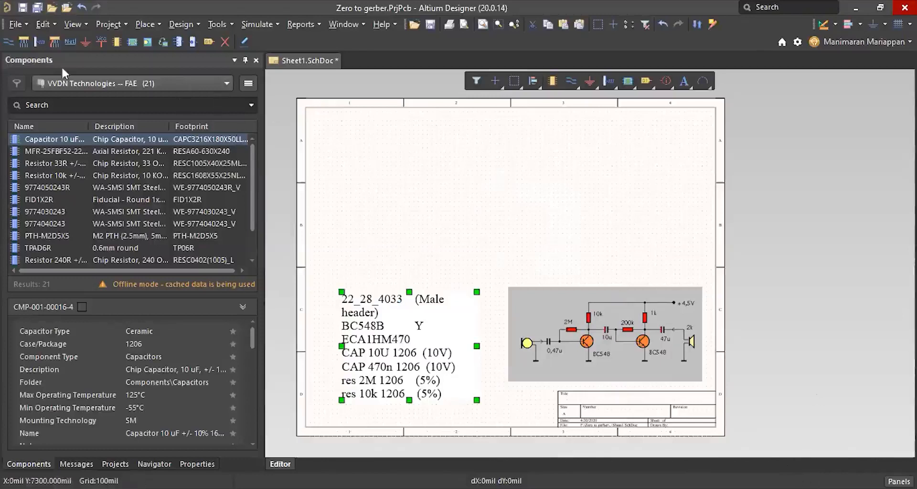
Show the Manufacturer Part Search, clear the previous search term and search for 22_28_4033
{"action": "left_click", "coordinate": [75, 25]}
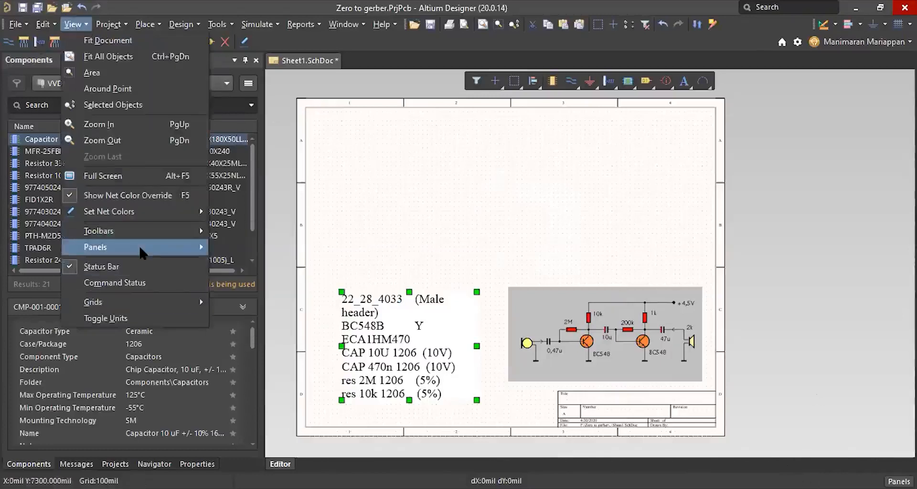
{"action": "mouse_move", "coordinate": [140, 248]}
{"action": "left_click", "coordinate": [276, 296]}
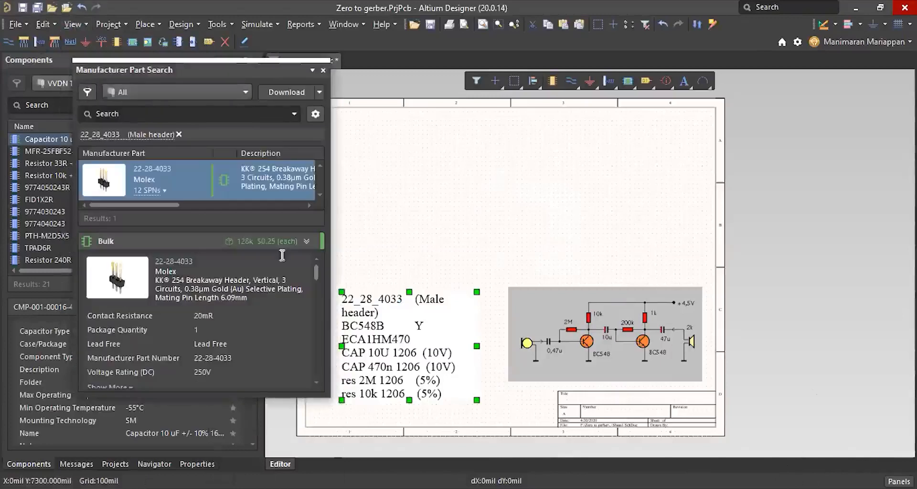
{"action": "left_click", "coordinate": [179, 135]}
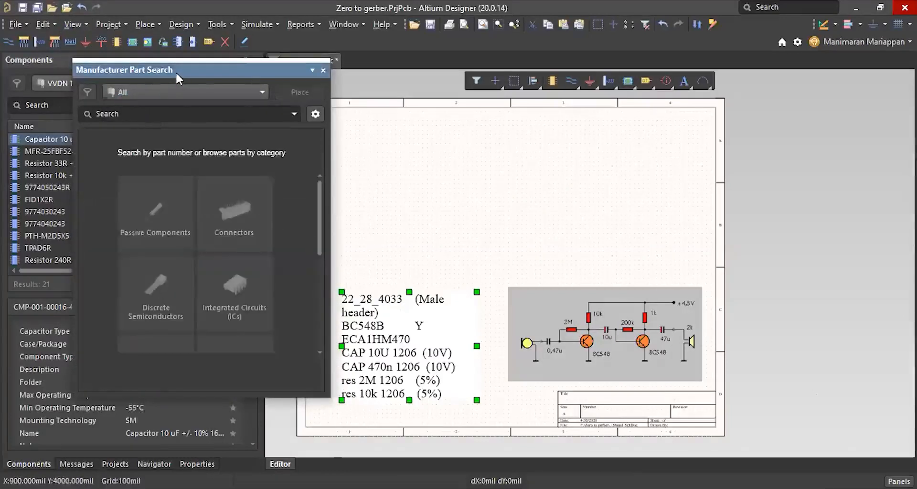
{"action": "left_click", "coordinate": [61, 104]}
{"action": "type", "text": "22_28_4033"}
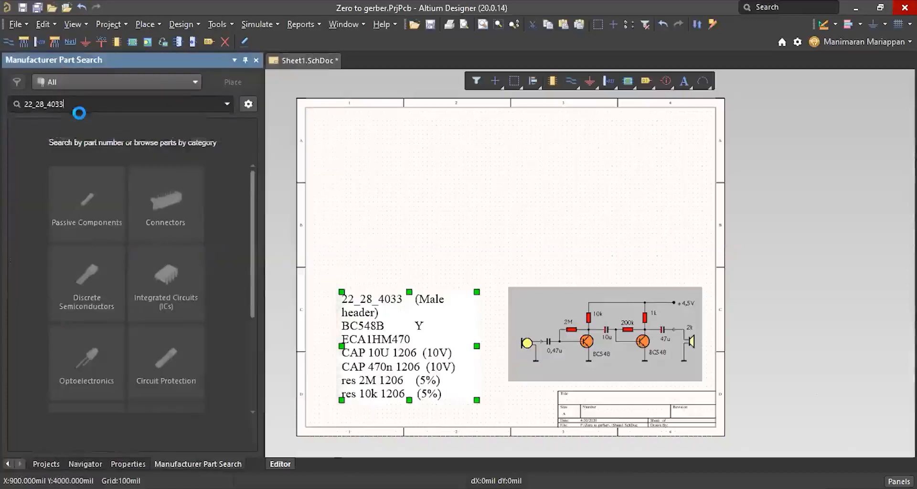
{"action": "key", "text": "Return"}
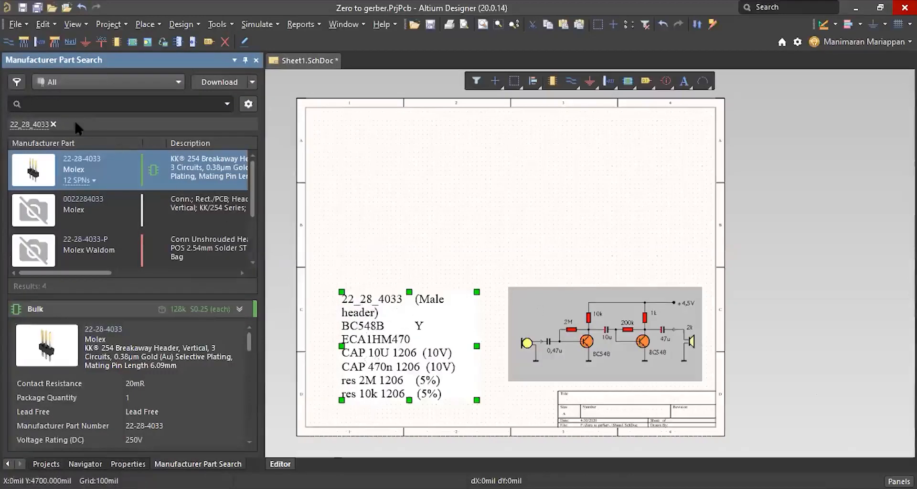
{"action": "right_click", "coordinate": [110, 169]}
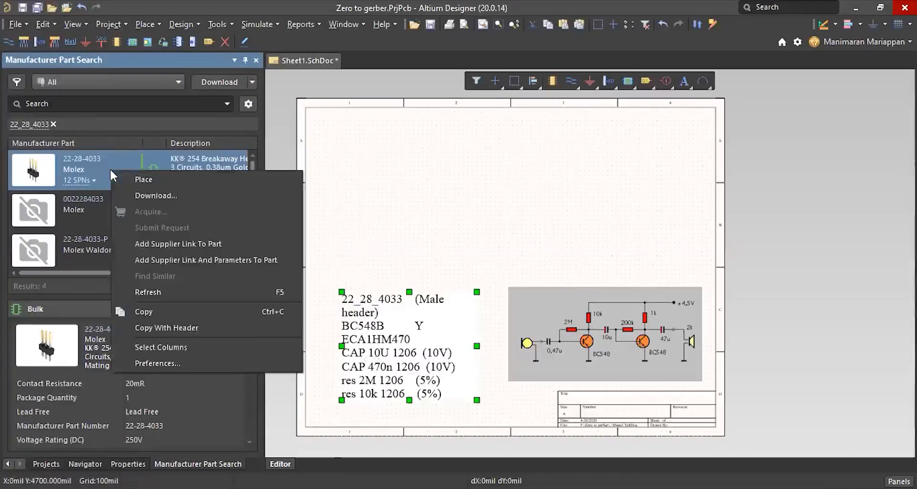
{"action": "left_click", "coordinate": [191, 163]}
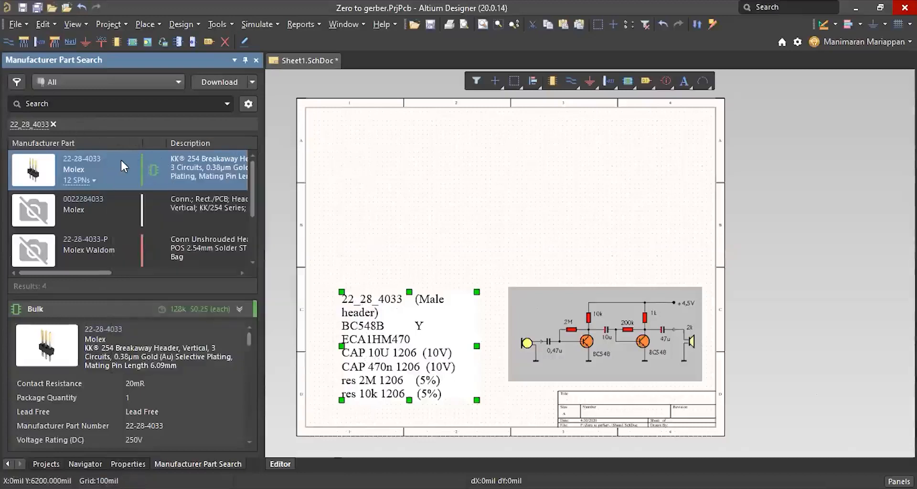
{"action": "left_click_drag", "start_coordinate": [264, 160], "coordinate": [325, 163]}
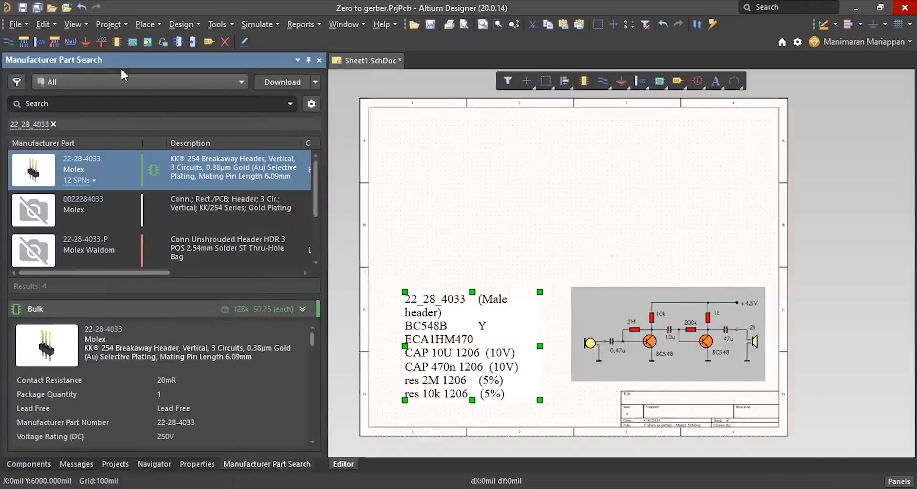
{"action": "left_click_drag", "start_coordinate": [120, 67], "coordinate": [114, 97]}
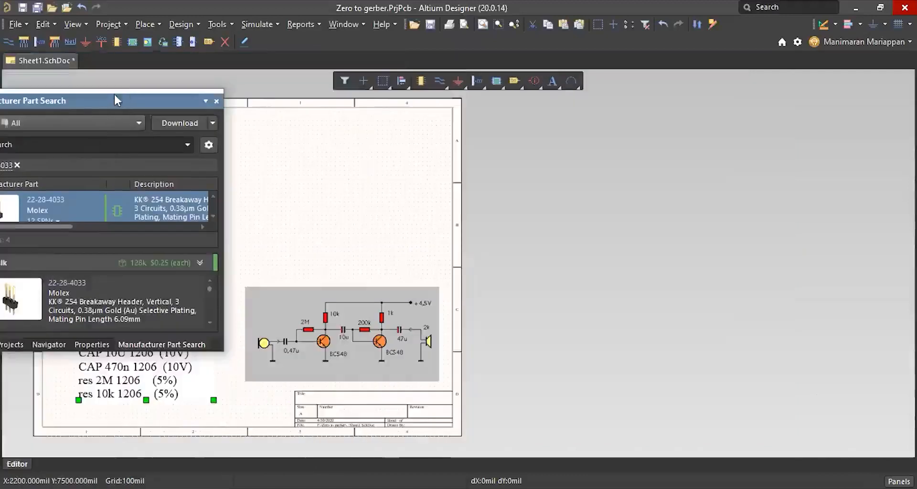
{"action": "left_click_drag", "start_coordinate": [111, 129], "coordinate": [110, 129]}
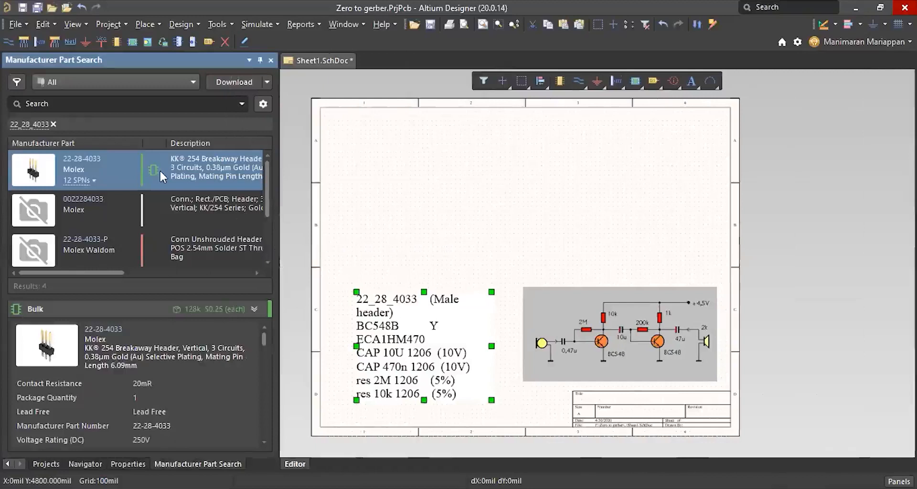
Place two Molex 22-28-4033 headers on the schematic, one in the upper right area and one in the upper left
{"action": "right_click", "coordinate": [159, 169]}
{"action": "left_click", "coordinate": [194, 179]}
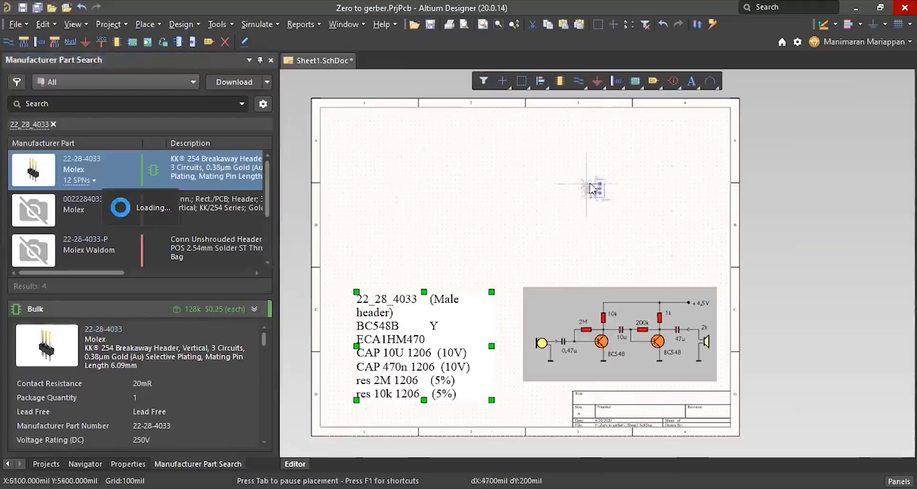
{"action": "left_click", "coordinate": [628, 185]}
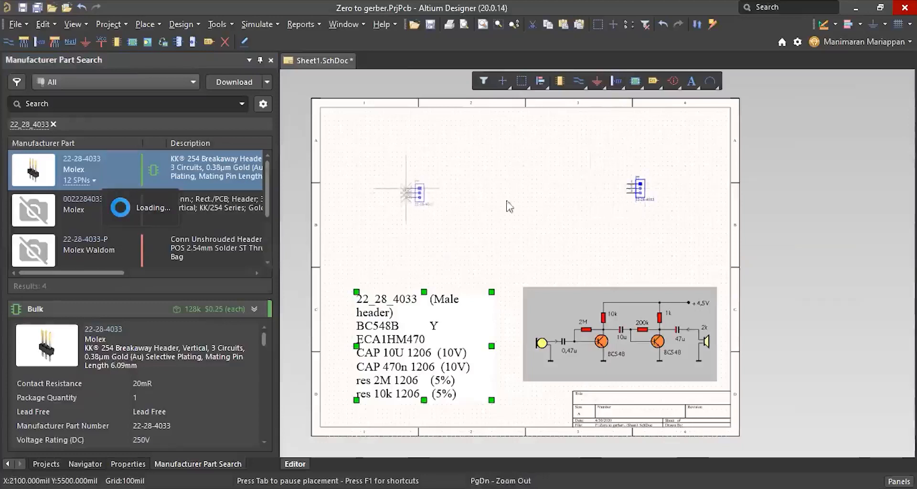
{"action": "left_click", "coordinate": [406, 189]}
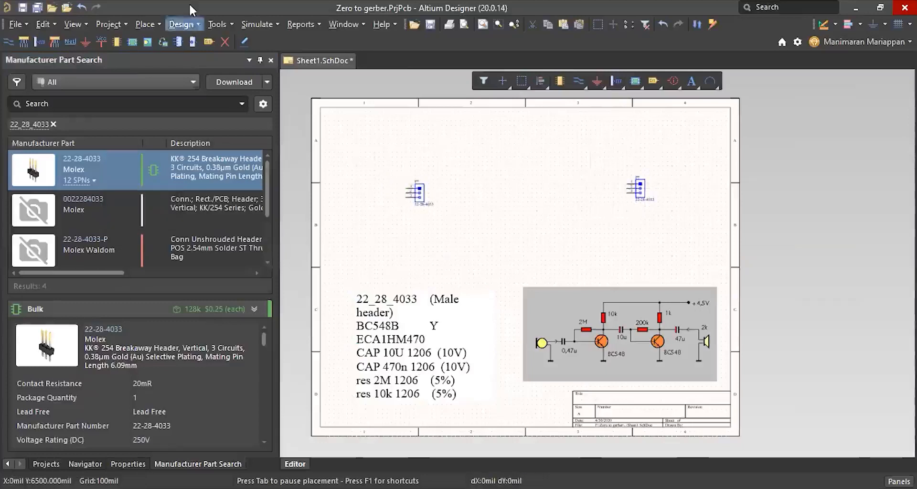
Add a new schematic library document to the Zero to gerber project
{"action": "left_click", "coordinate": [17, 25]}
{"action": "mouse_move", "coordinate": [30, 38]}
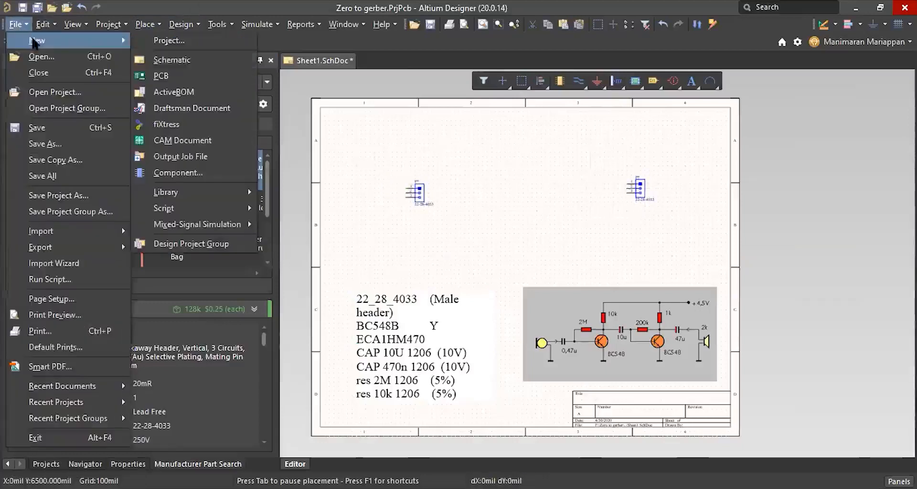
{"action": "mouse_move", "coordinate": [237, 200]}
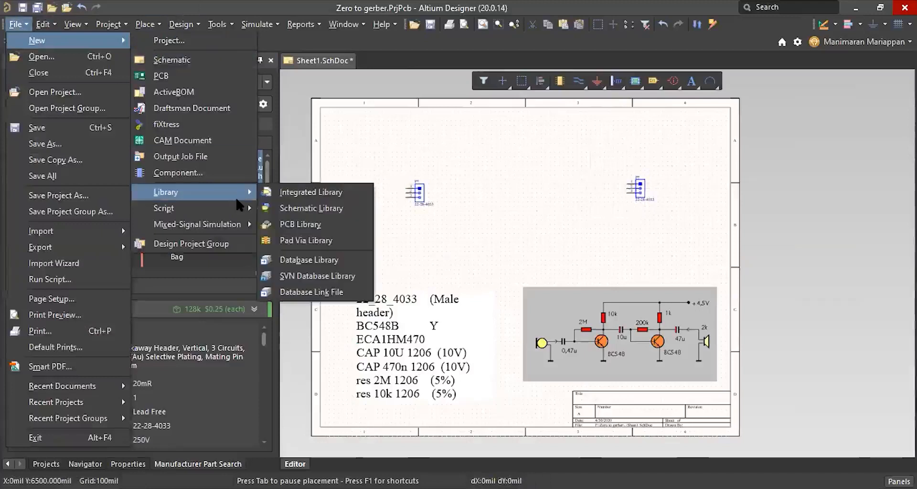
{"action": "left_click", "coordinate": [322, 207]}
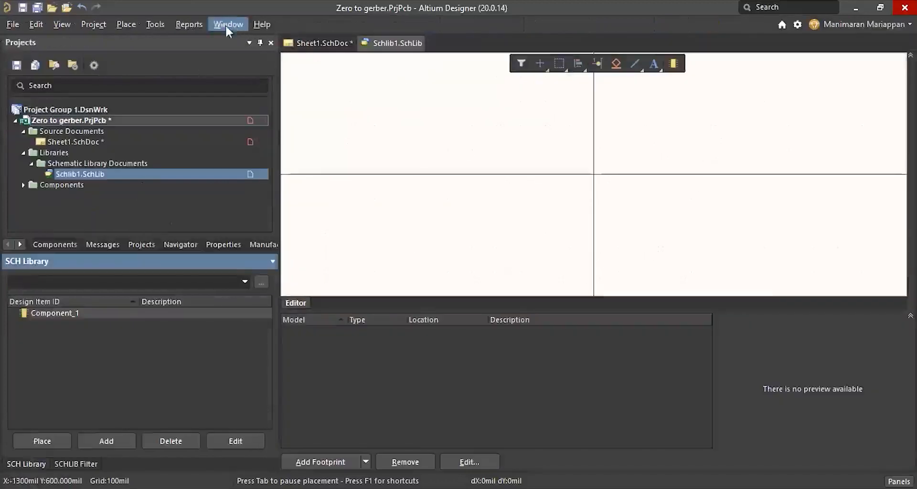
Start the Symbol Wizard for the new library component and set the number of pins to 40
{"action": "left_click", "coordinate": [152, 23]}
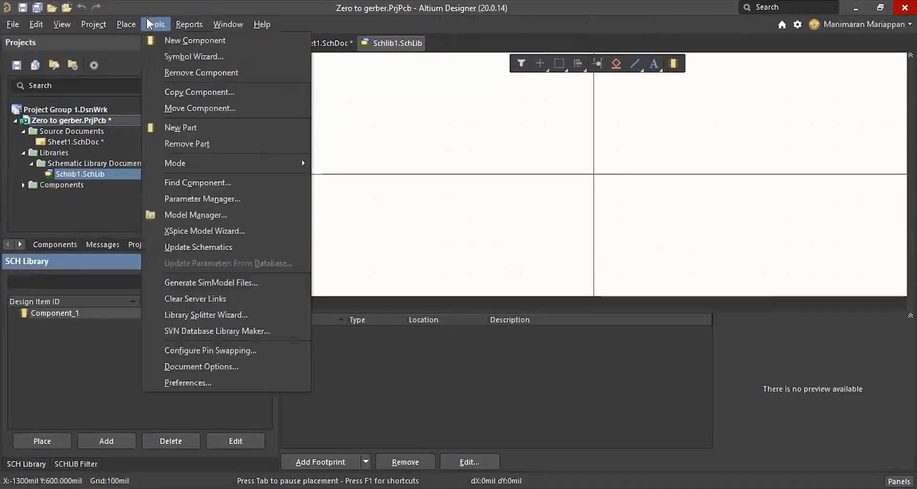
{"action": "left_click", "coordinate": [192, 56]}
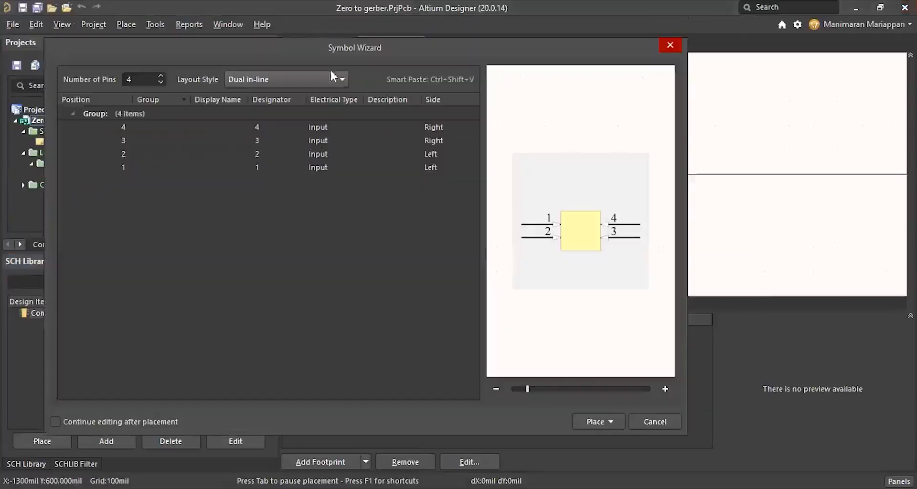
{"action": "left_click", "coordinate": [337, 78]}
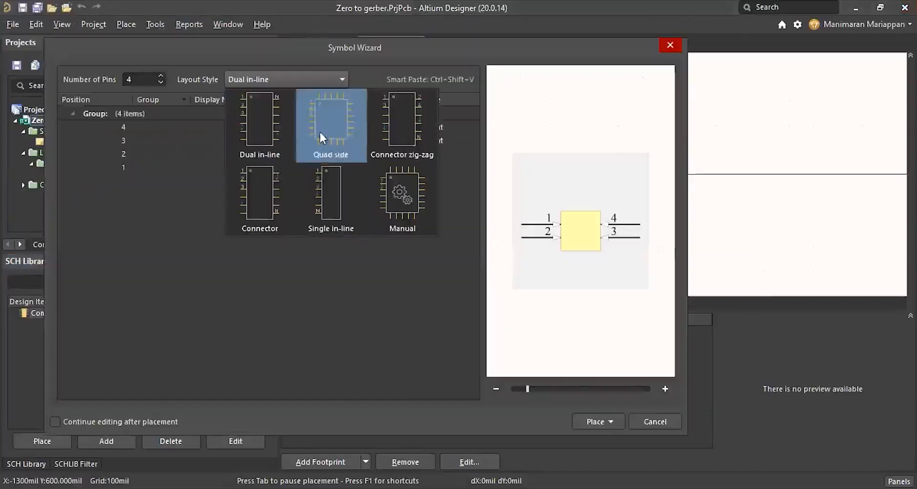
{"action": "left_click", "coordinate": [211, 174]}
{"action": "double_click", "coordinate": [133, 78]}
{"action": "type", "text": "40"}
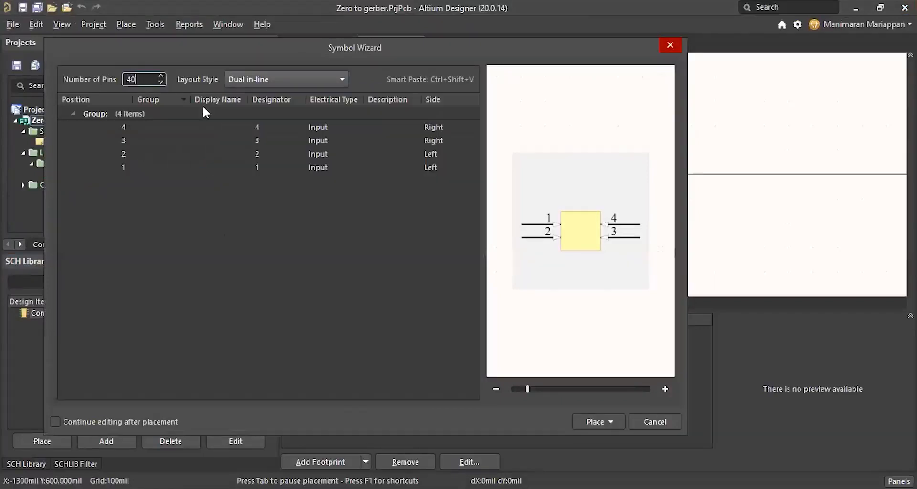
{"action": "key", "text": "Tab"}
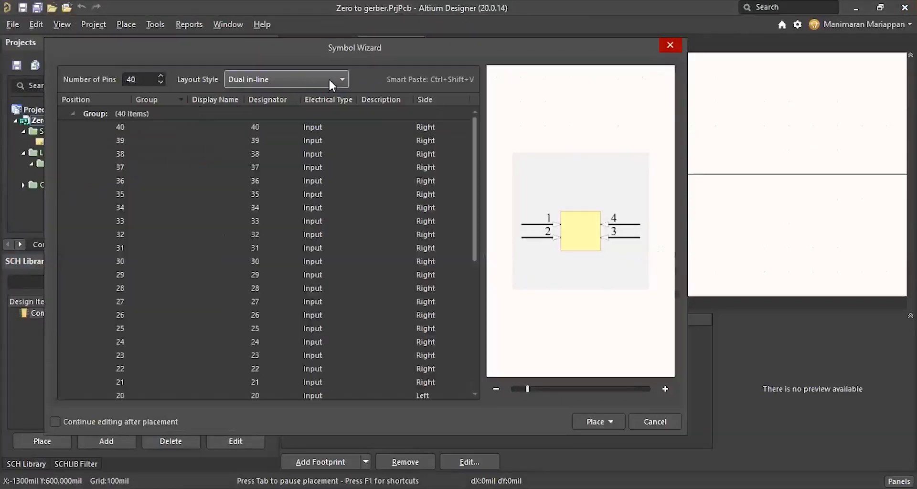
Set the symbol's layout style to Quad side and close the Symbol Wizard without placing the changes
{"action": "left_click", "coordinate": [305, 81]}
{"action": "left_click", "coordinate": [327, 127]}
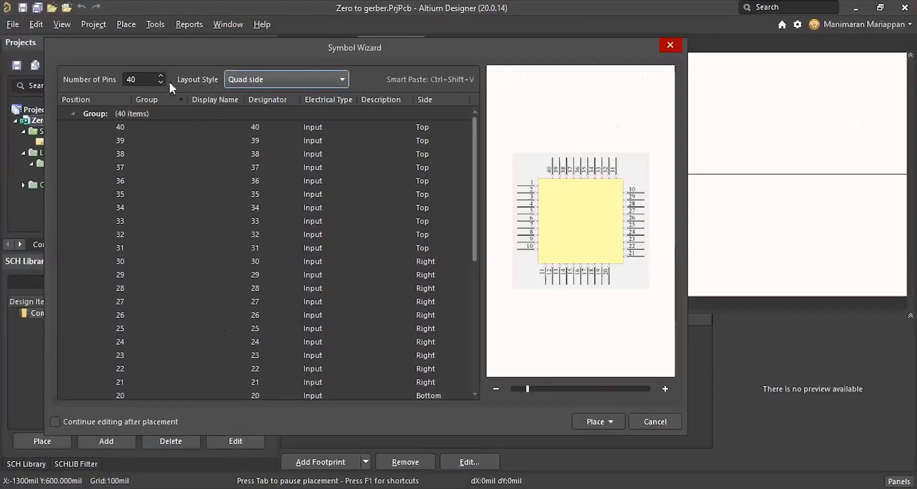
{"action": "left_click", "coordinate": [670, 45]}
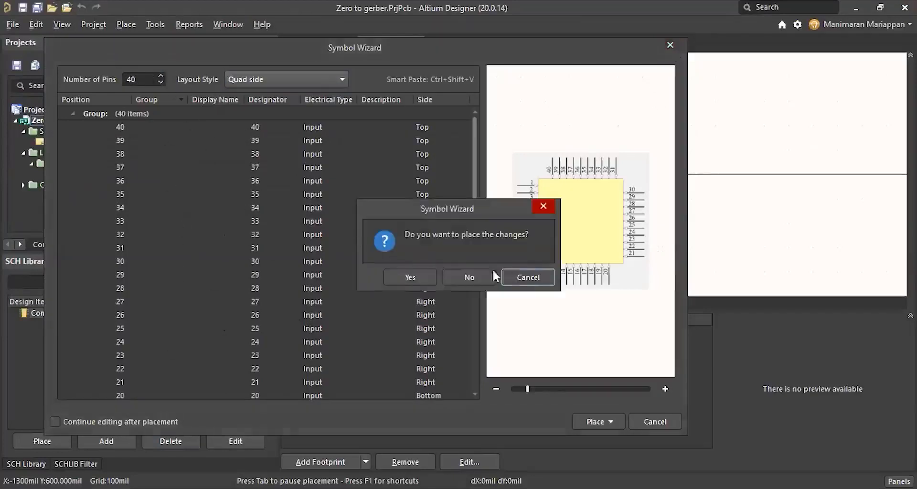
{"action": "left_click", "coordinate": [528, 277]}
{"action": "left_click", "coordinate": [670, 45]}
{"action": "left_click", "coordinate": [469, 277]}
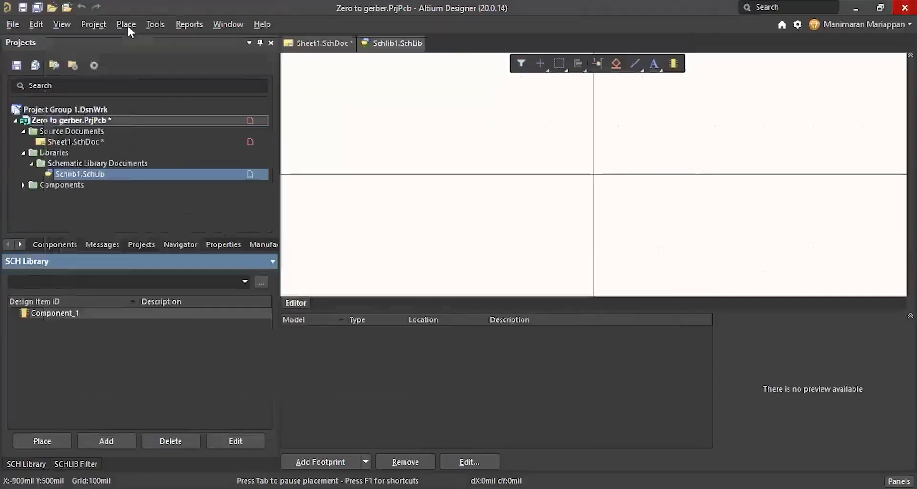
Add a new PCB library document to the Zero to gerber project
{"action": "left_click", "coordinate": [12, 24]}
{"action": "mouse_move", "coordinate": [71, 40]}
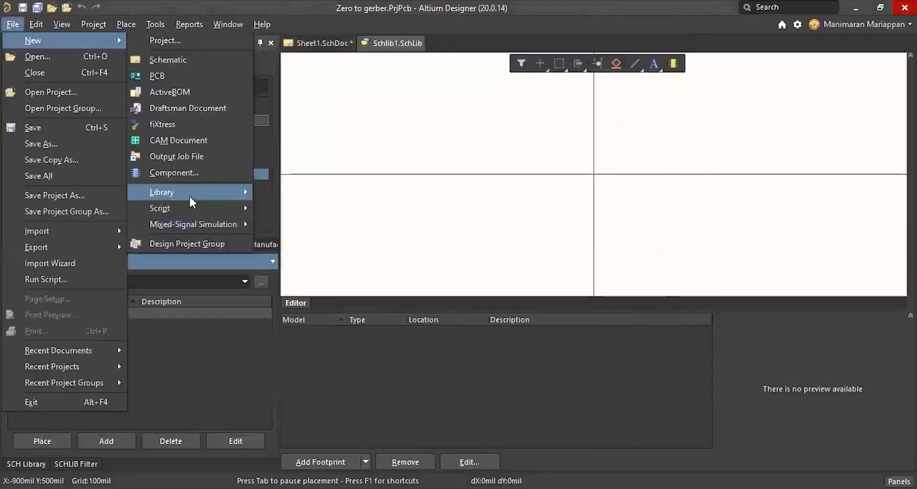
{"action": "mouse_move", "coordinate": [191, 202]}
{"action": "left_click", "coordinate": [306, 224]}
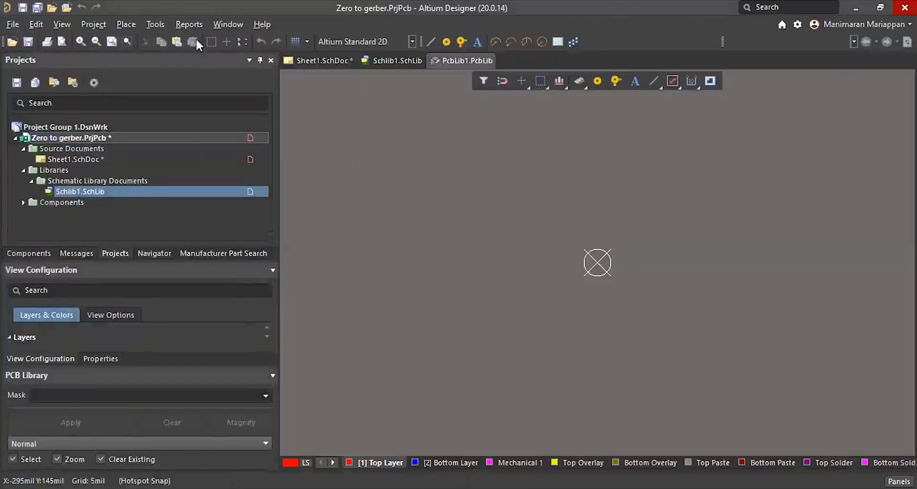
Start the IPC Compliant Footprint Wizard, choose the SOIC component type and accept the default package values up to the solder fillets
{"action": "left_click", "coordinate": [151, 24]}
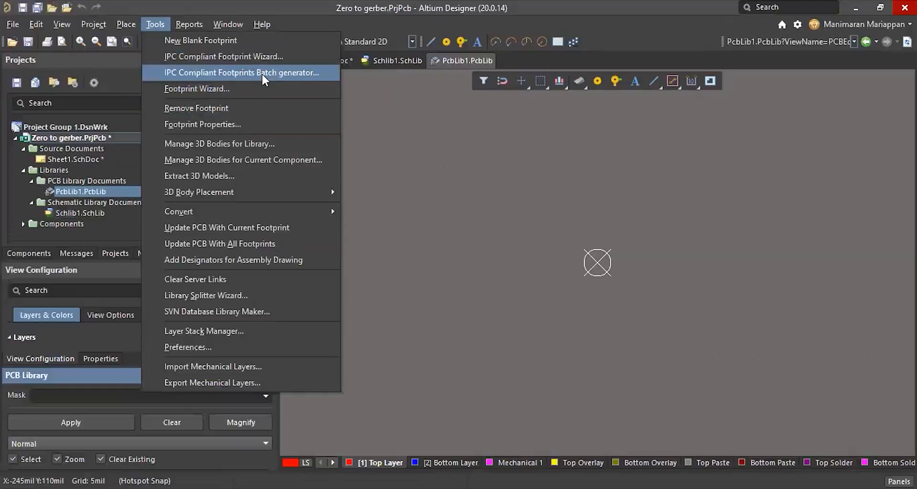
{"action": "left_click", "coordinate": [227, 58]}
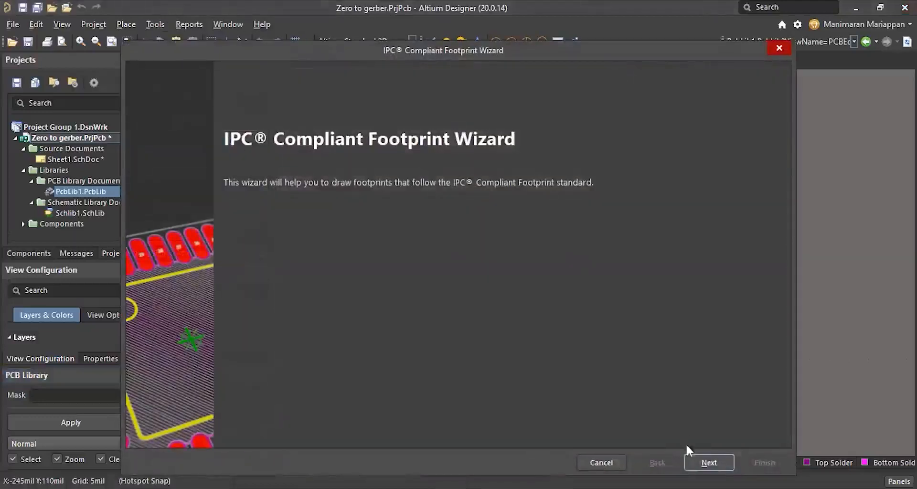
{"action": "left_click", "coordinate": [709, 462]}
{"action": "scroll", "coordinate": [274, 249], "scroll_direction": "down", "scroll_amount": 5}
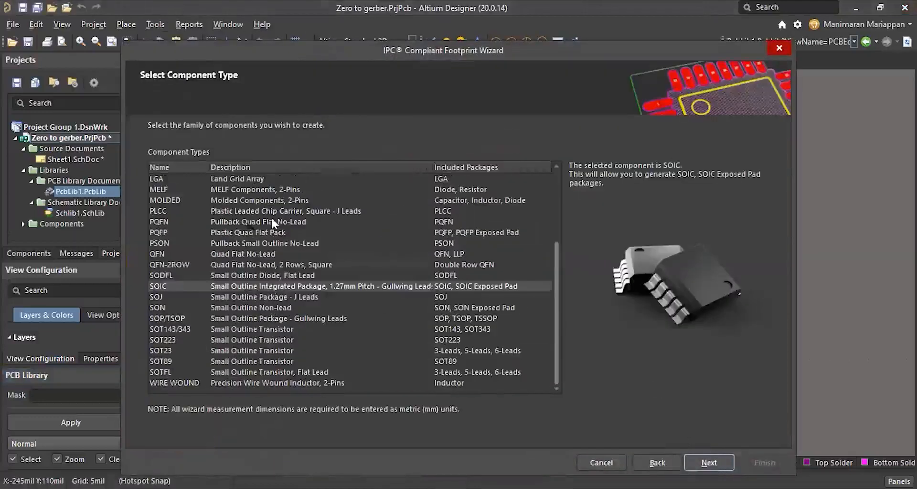
{"action": "left_click", "coordinate": [264, 288]}
{"action": "left_click", "coordinate": [711, 462]}
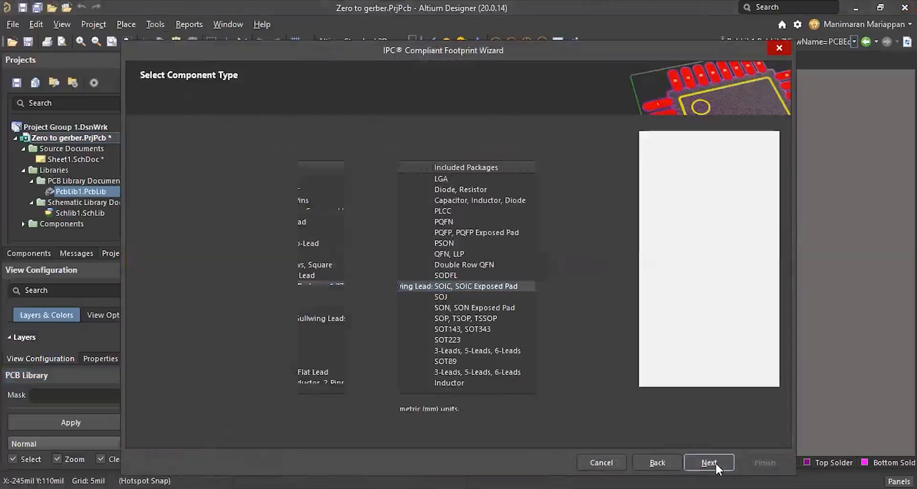
{"action": "left_click", "coordinate": [715, 464]}
{"action": "left_click", "coordinate": [711, 464]}
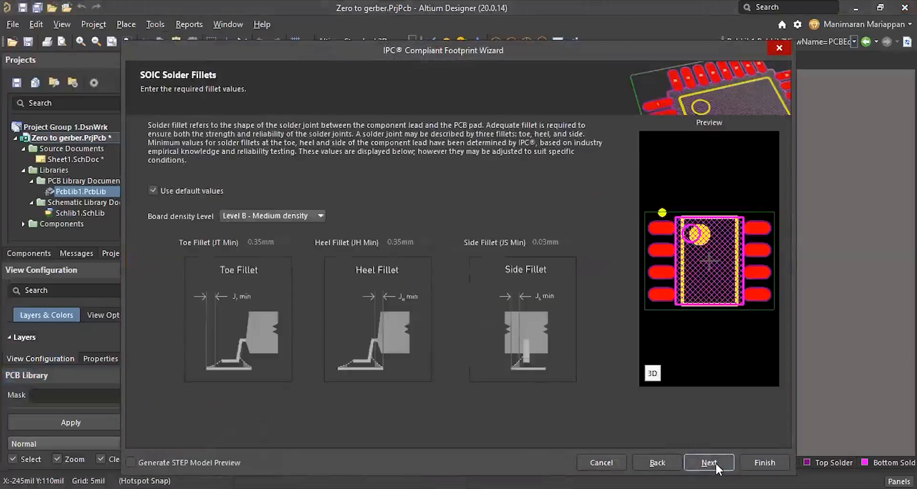
Enable the STEP model preview in 3D and complete the SOIC footprint with the remaining default values
{"action": "left_click", "coordinate": [131, 462]}
{"action": "left_click", "coordinate": [654, 375]}
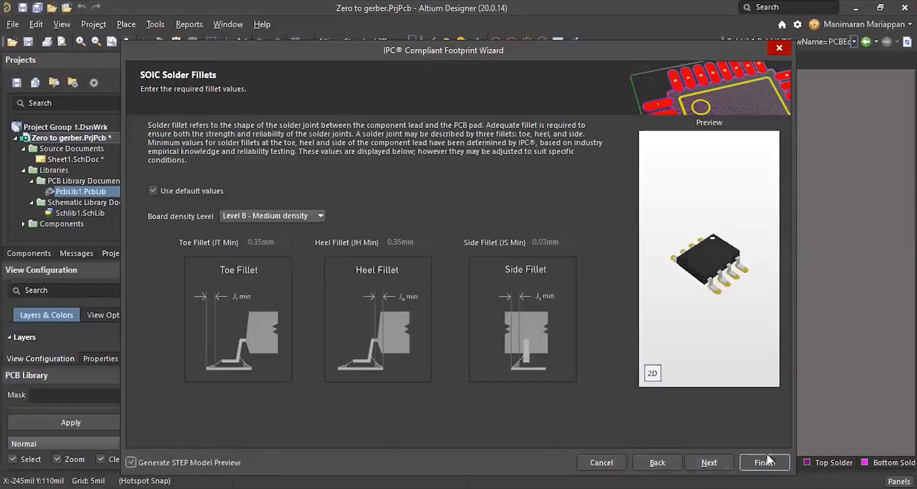
{"action": "left_click", "coordinate": [709, 463]}
{"action": "left_click", "coordinate": [709, 462]}
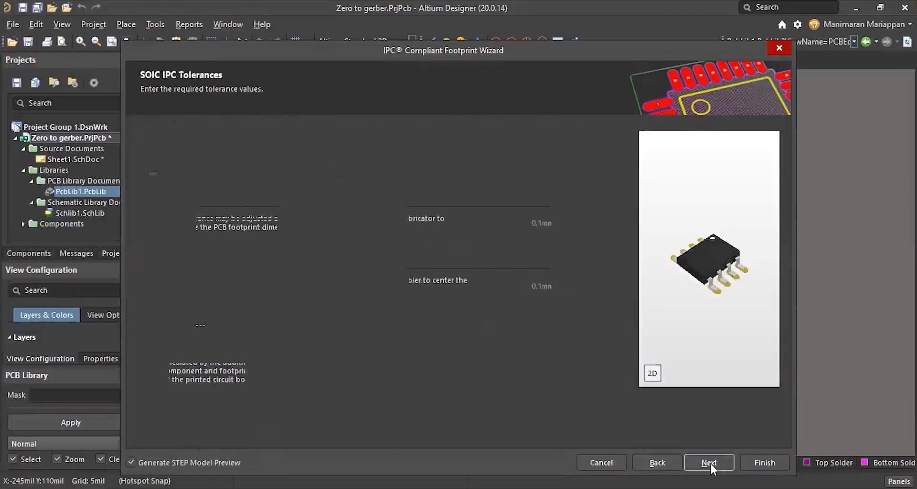
{"action": "left_click", "coordinate": [710, 463]}
{"action": "left_click", "coordinate": [710, 462]}
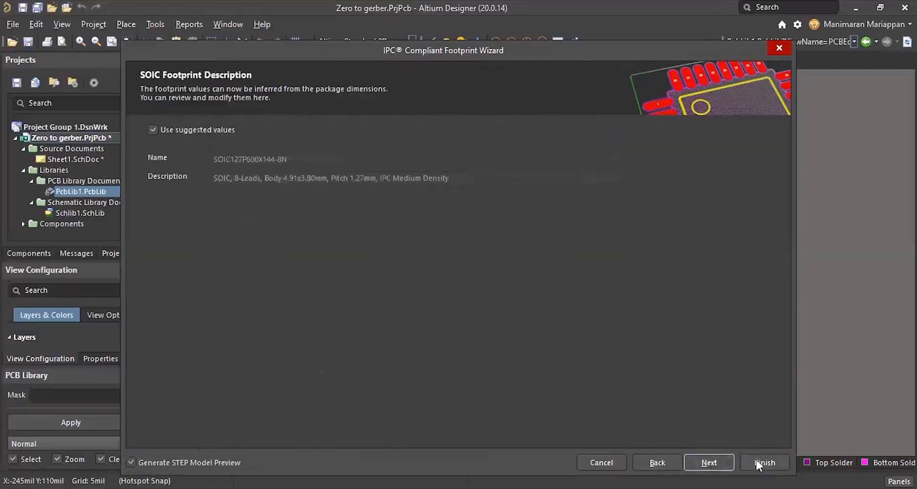
{"action": "left_click", "coordinate": [721, 462]}
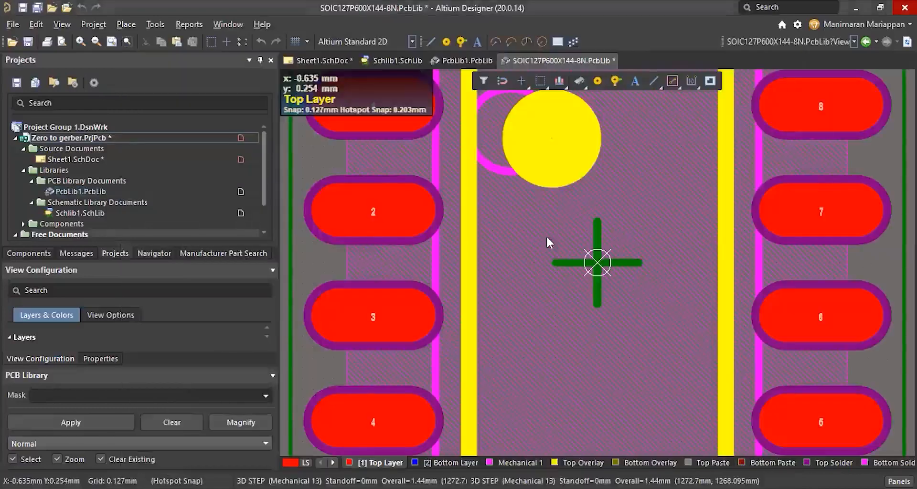
{"action": "scroll", "coordinate": [546, 235], "scroll_direction": "down", "scroll_amount": 3, "text": "ctrl"}
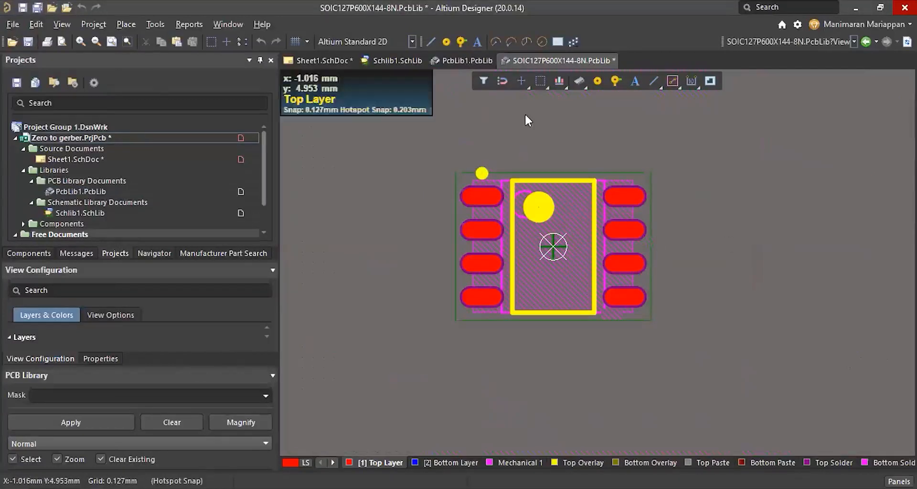
Return to Sheet1.SchDoc, copy BC548B from the parts list note and search the manufacturer parts for it
{"action": "left_click", "coordinate": [310, 61]}
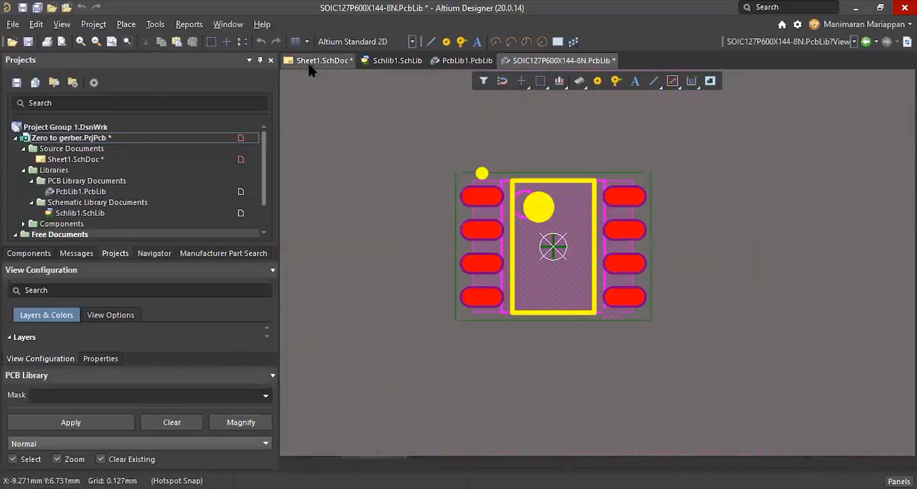
{"action": "scroll", "coordinate": [430, 182], "scroll_direction": "up", "scroll_amount": 2, "text": "ctrl"}
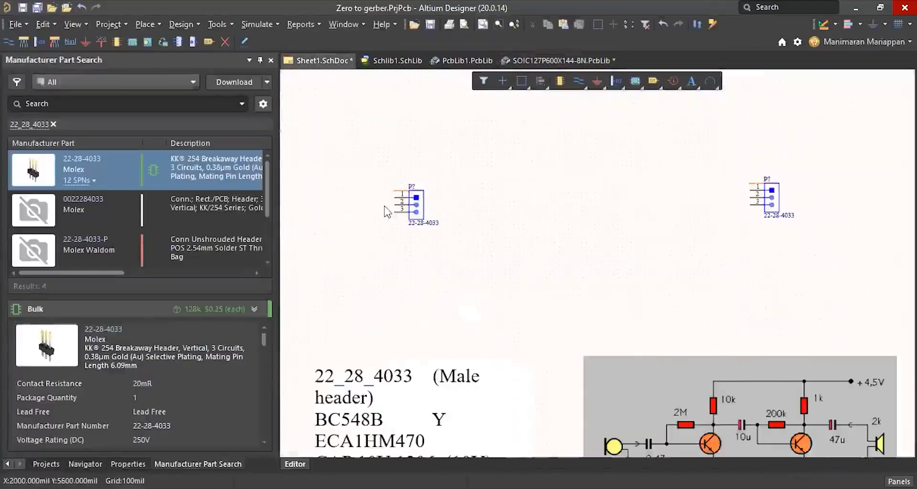
{"action": "scroll", "coordinate": [463, 219], "scroll_direction": "down", "scroll_amount": 2, "text": "ctrl"}
{"action": "scroll", "coordinate": [463, 206], "scroll_direction": "up", "scroll_amount": 2, "text": "ctrl"}
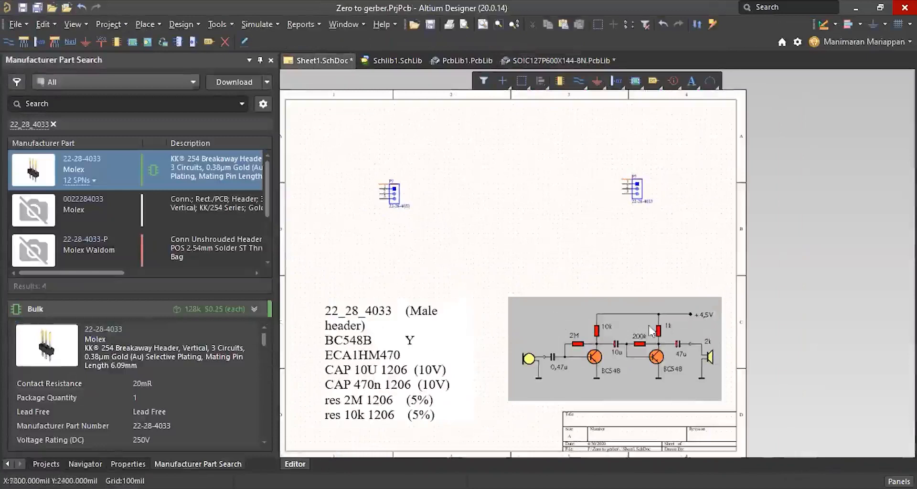
{"action": "left_click", "coordinate": [368, 350]}
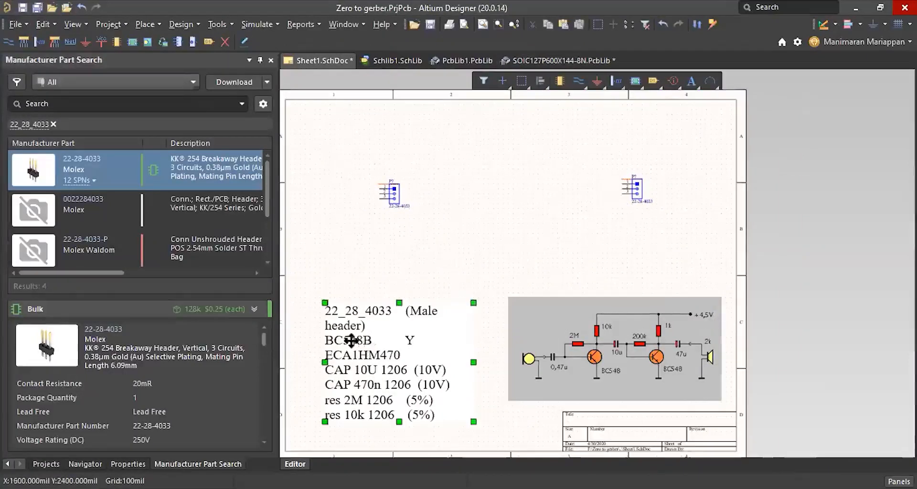
{"action": "left_click", "coordinate": [371, 335]}
{"action": "left_click_drag", "start_coordinate": [367, 321], "coordinate": [325, 320]}
{"action": "key", "text": "ctrl+c"}
{"action": "left_click", "coordinate": [454, 180]}
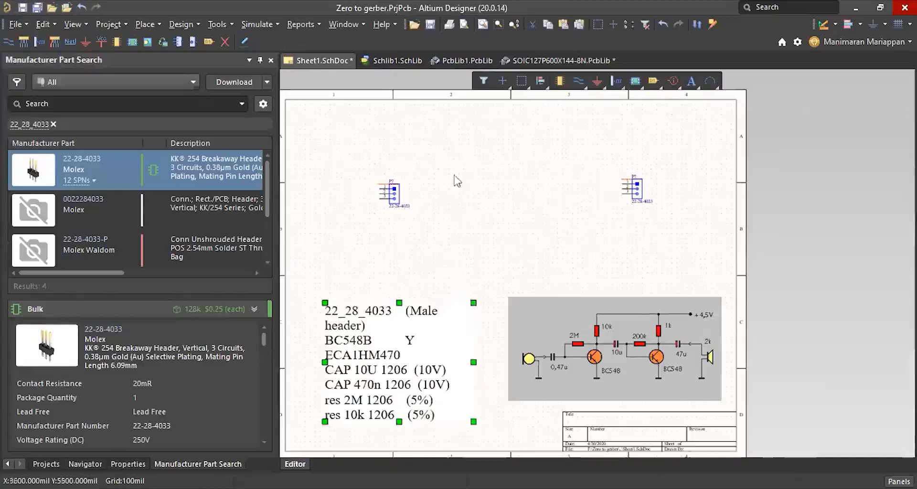
{"action": "left_click", "coordinate": [71, 102]}
{"action": "key", "text": "ctrl+v"}
{"action": "key", "text": "Return"}
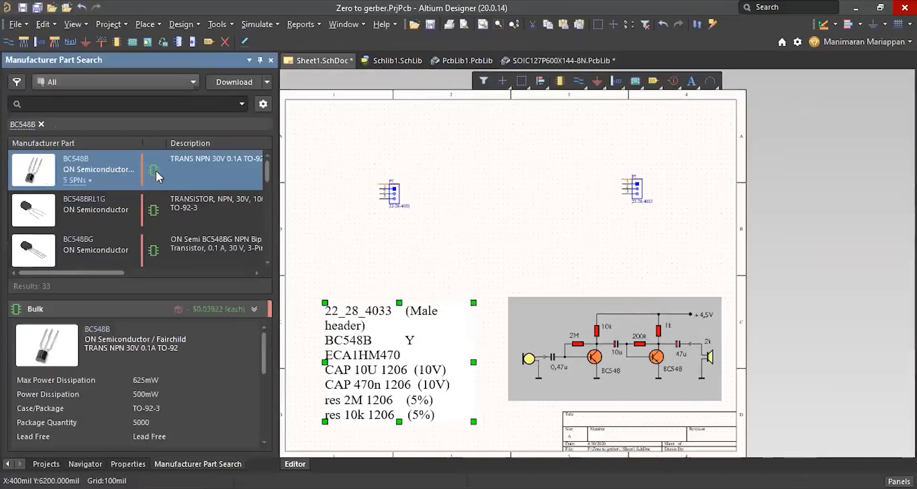
Place two ON Semiconductor BC548B transistors side by side on the schematic, below and between the two headers
{"action": "right_click", "coordinate": [171, 173]}
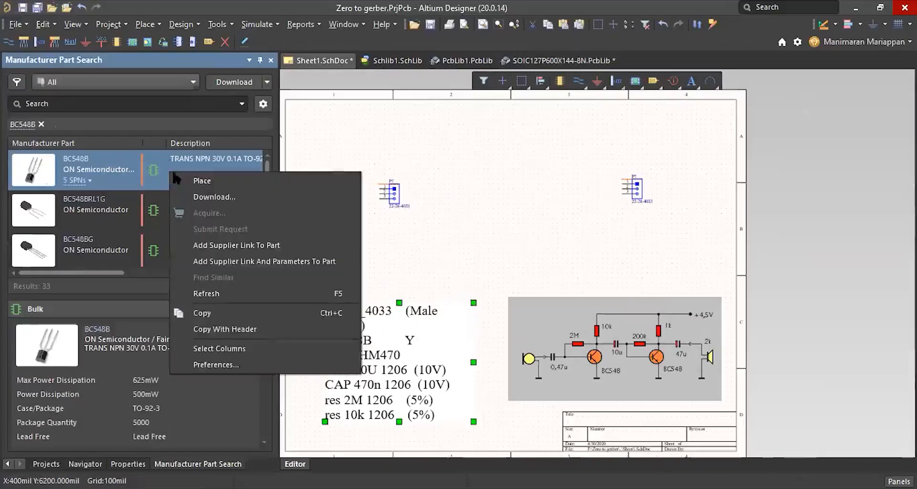
{"action": "left_click", "coordinate": [208, 180]}
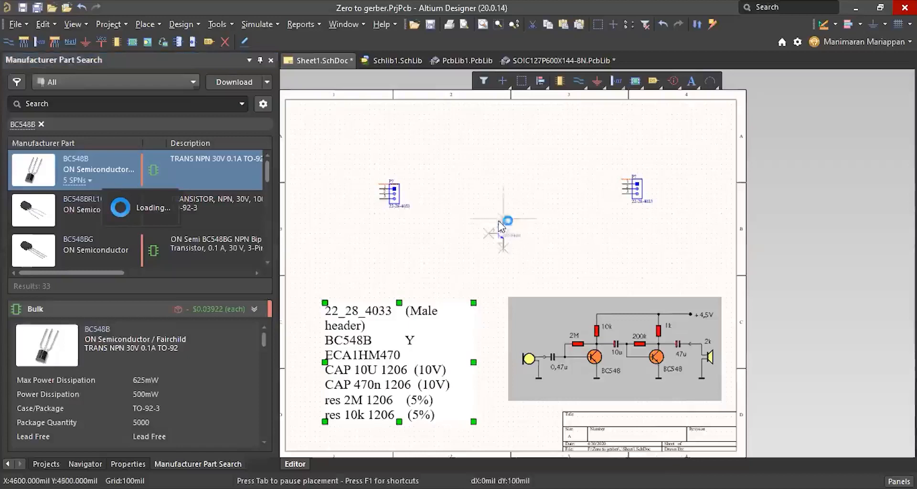
{"action": "scroll", "coordinate": [501, 225], "scroll_direction": "up", "scroll_amount": 3, "text": "ctrl"}
{"action": "scroll", "coordinate": [490, 234], "scroll_direction": "down", "scroll_amount": 2, "text": "ctrl"}
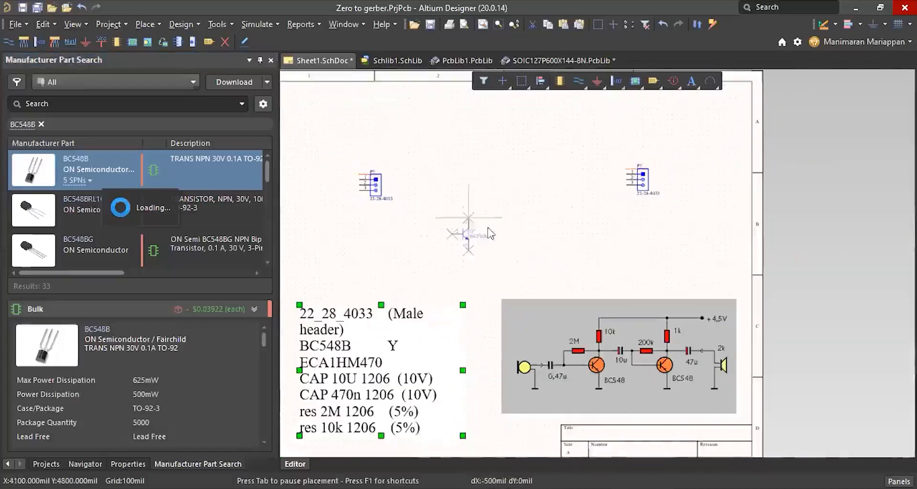
{"action": "left_click", "coordinate": [467, 220]}
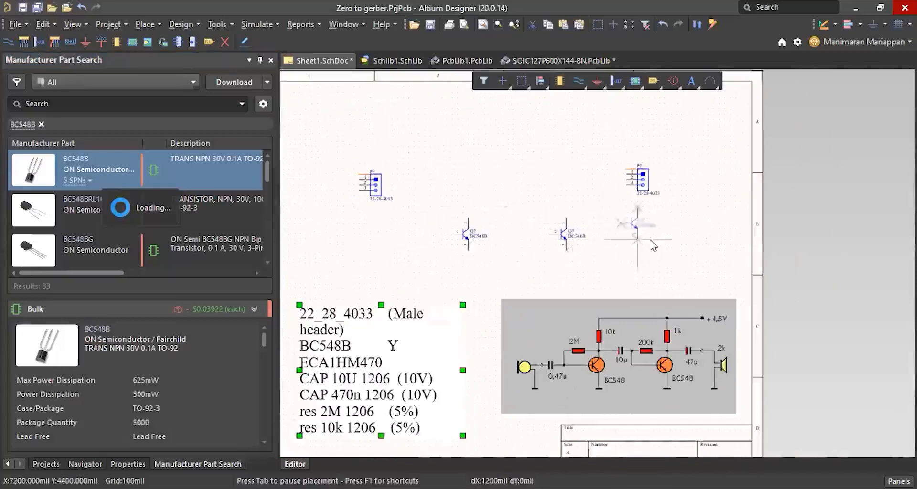
{"action": "left_click", "coordinate": [566, 220]}
{"action": "key", "text": "Escape"}
Copy ECA1HM470 from the parts list note and search the manufacturer parts for it
{"action": "left_click", "coordinate": [377, 363]}
{"action": "left_click", "coordinate": [345, 362]}
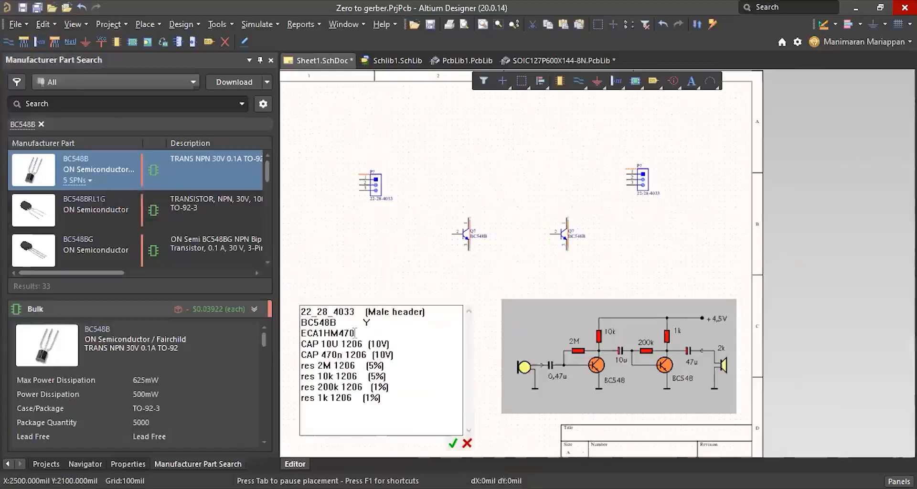
{"action": "left_click_drag", "start_coordinate": [355, 333], "coordinate": [288, 327]}
{"action": "left_click", "coordinate": [378, 344]}
{"action": "left_click_drag", "start_coordinate": [357, 334], "coordinate": [290, 333]}
{"action": "key", "text": "ctrl+c"}
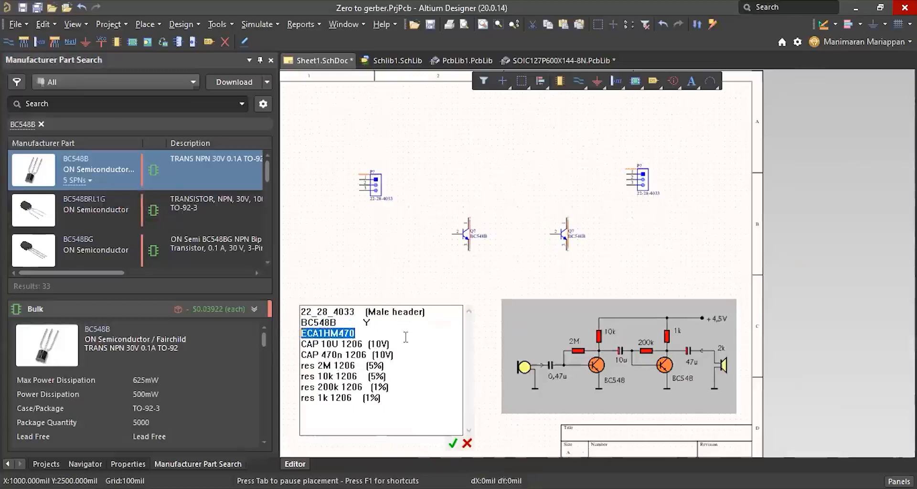
{"action": "left_click", "coordinate": [53, 102]}
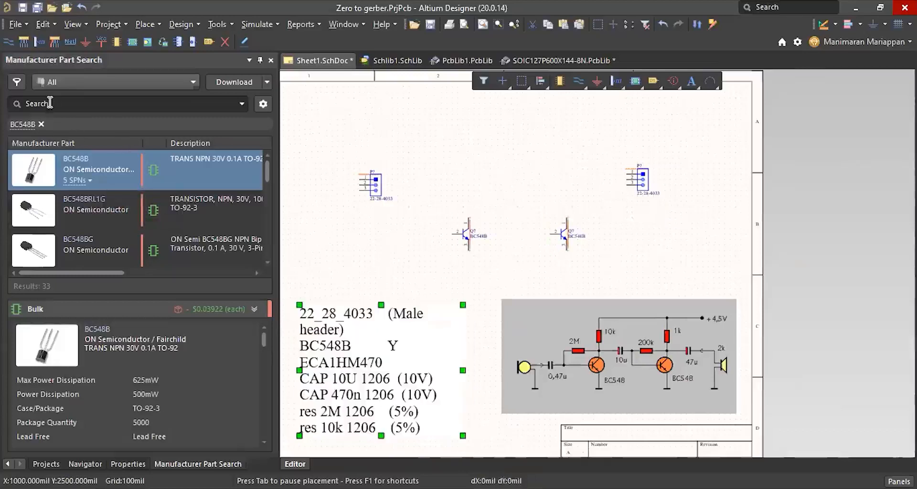
{"action": "left_click", "coordinate": [49, 103]}
{"action": "key", "text": "ctrl+v"}
{"action": "key", "text": "Return"}
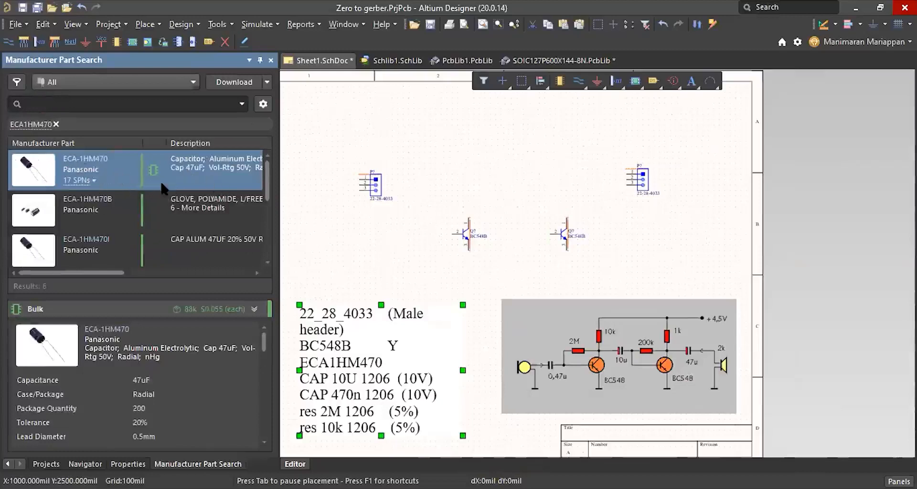
Place the Panasonic ECA-1HM470 capacitor horizontally on the schematic, between the right transistor and the right header
{"action": "left_click", "coordinate": [123, 165]}
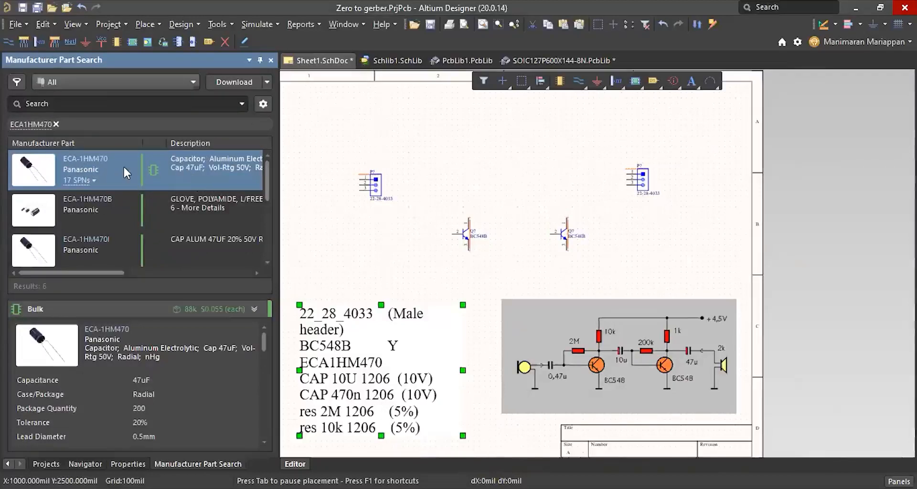
{"action": "right_click", "coordinate": [123, 166]}
{"action": "left_click", "coordinate": [144, 190]}
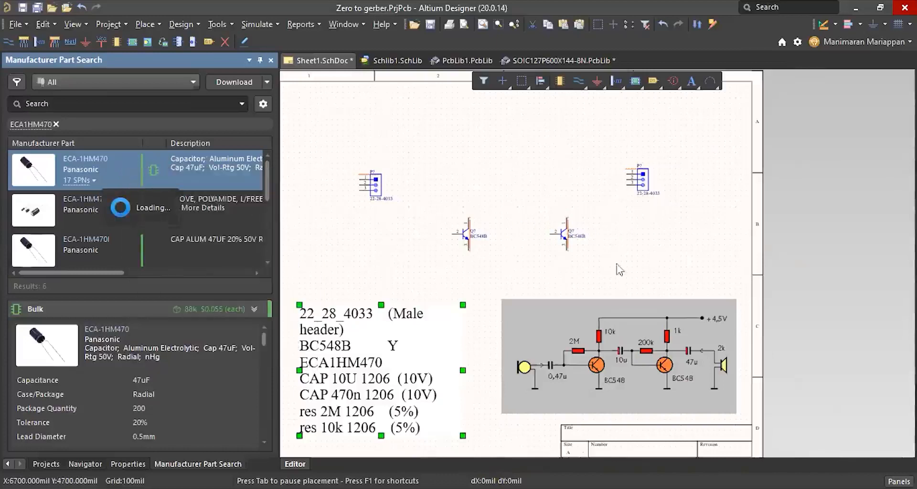
{"action": "scroll", "coordinate": [612, 206], "scroll_direction": "up", "scroll_amount": 2, "text": "ctrl"}
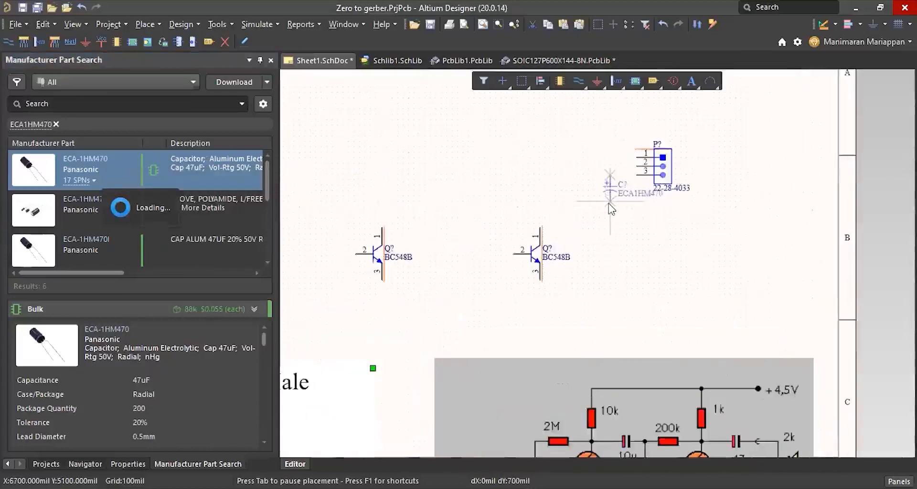
{"action": "scroll", "coordinate": [606, 203], "scroll_direction": "down", "scroll_amount": 1, "text": "ctrl"}
{"action": "key", "text": "space"}
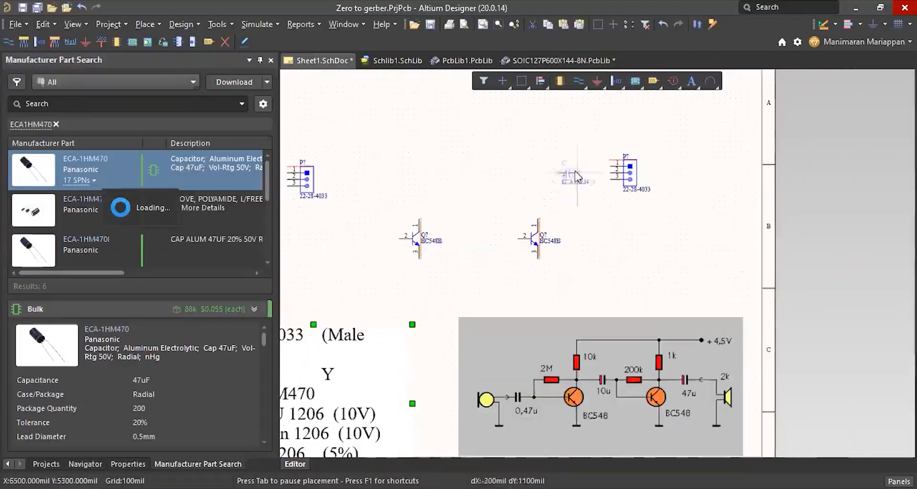
{"action": "key", "text": "space"}
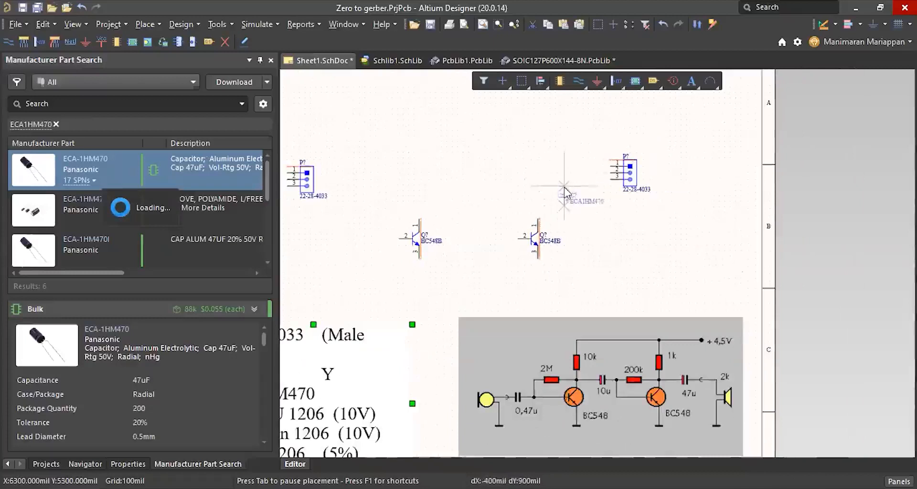
{"action": "key", "text": "space"}
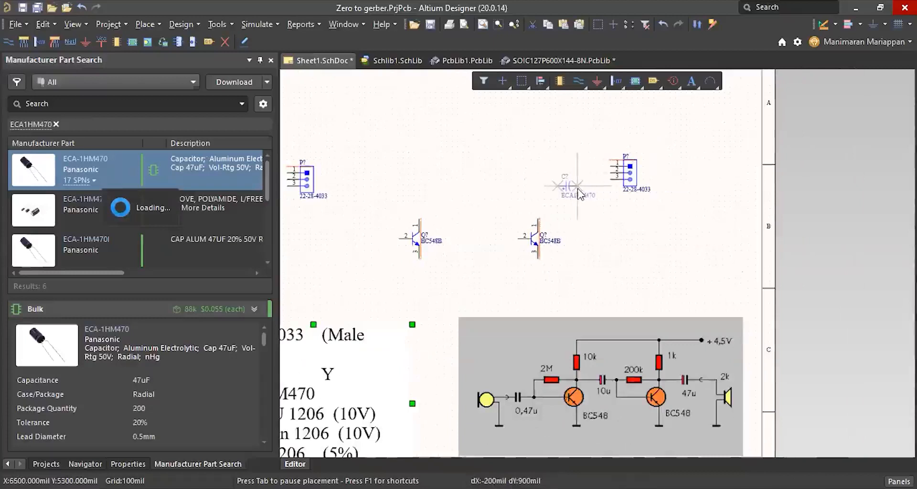
{"action": "left_click", "coordinate": [579, 187]}
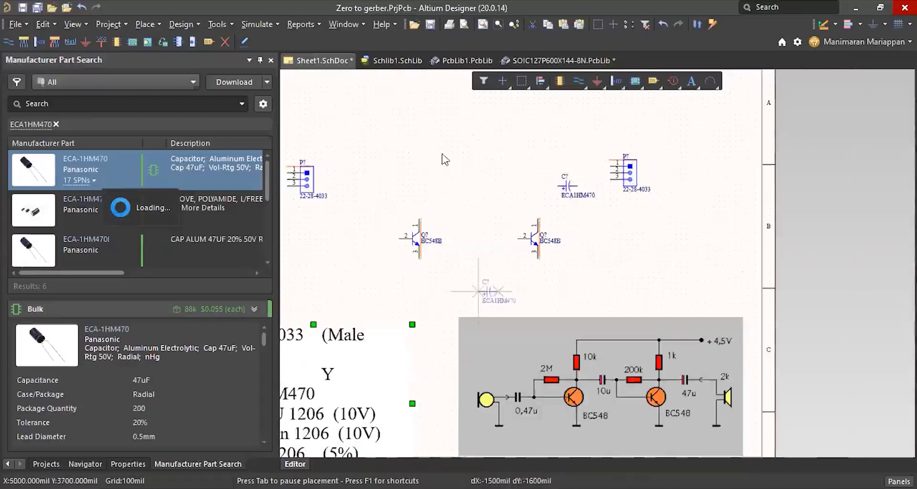
Copy CAP 10U 1206 (10V) from the parts list note and search the manufacturer parts for it
{"action": "scroll", "coordinate": [626, 196], "scroll_direction": "down", "scroll_amount": 2, "text": "ctrl"}
{"action": "scroll", "coordinate": [362, 318], "scroll_direction": "up", "scroll_amount": 1, "text": "ctrl"}
{"action": "left_click", "coordinate": [431, 318]}
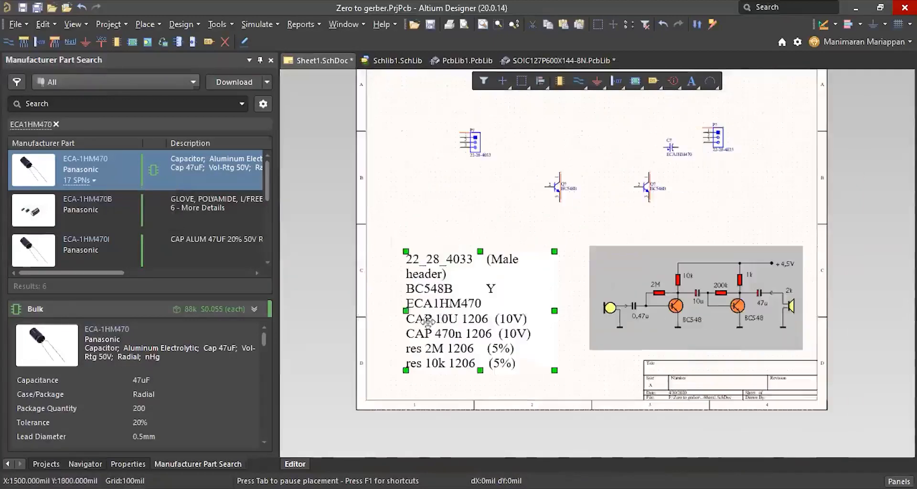
{"action": "left_click", "coordinate": [465, 326]}
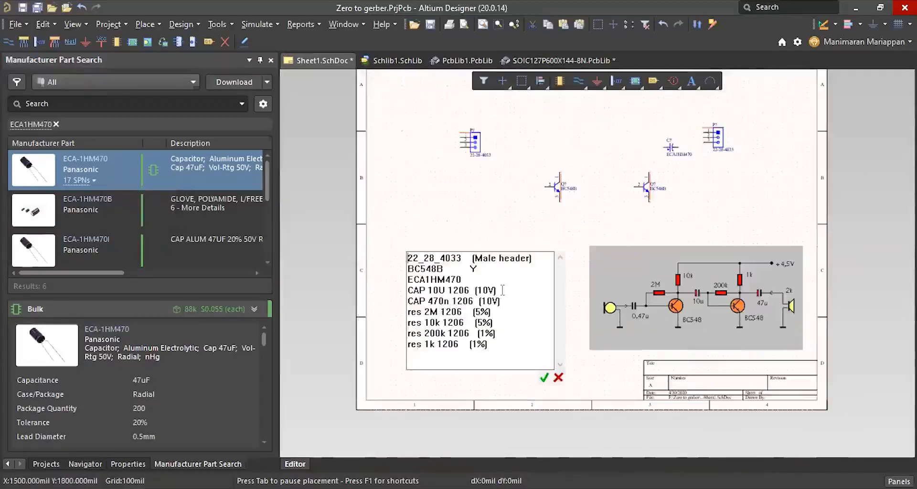
{"action": "left_click_drag", "start_coordinate": [495, 290], "coordinate": [407, 290]}
{"action": "key", "text": "ctrl+c"}
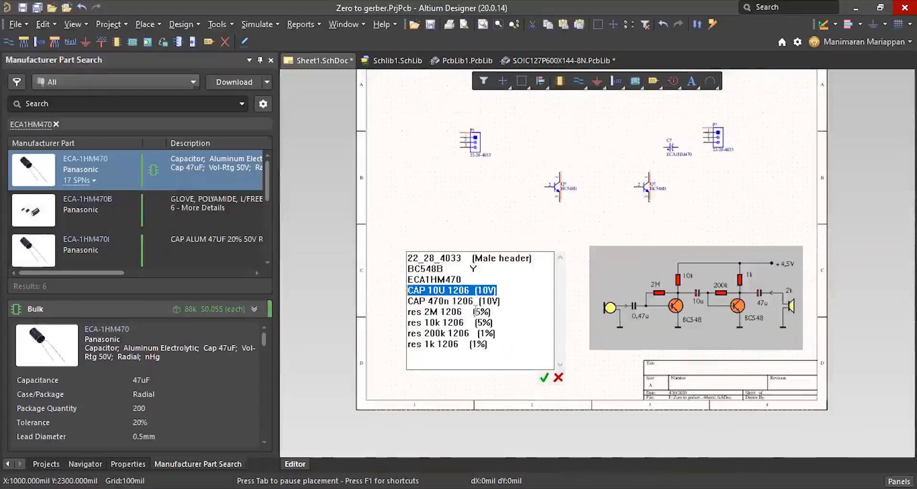
{"action": "left_click", "coordinate": [62, 104]}
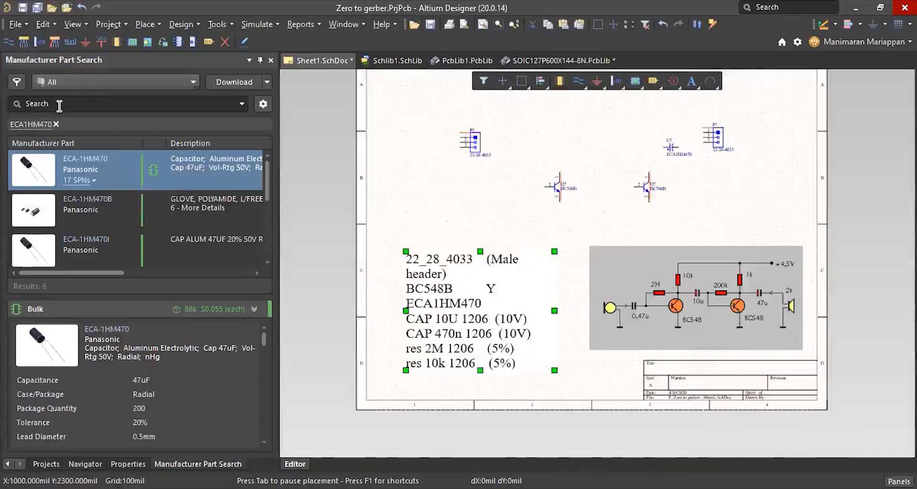
{"action": "left_click", "coordinate": [60, 105]}
{"action": "key", "text": "ctrl+v"}
{"action": "key", "text": "Return"}
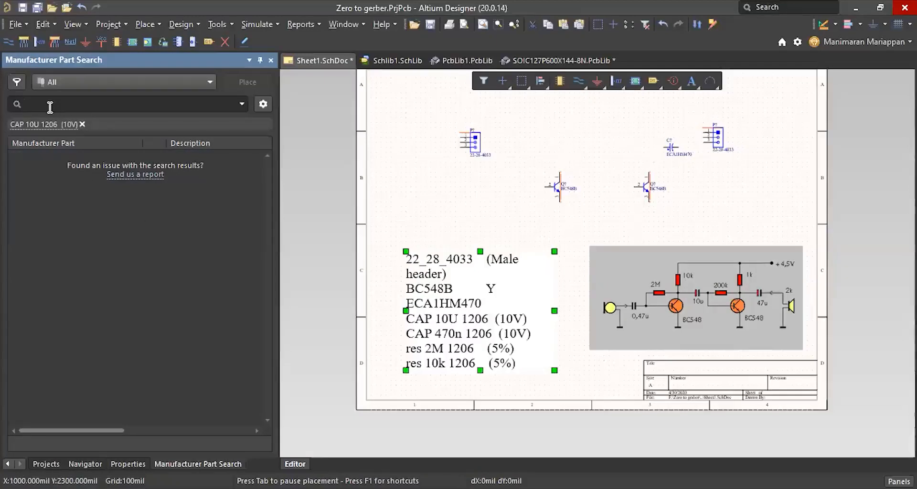
Clear the current search term and search the manufacturer parts for cap 10u
{"action": "left_click", "coordinate": [82, 124]}
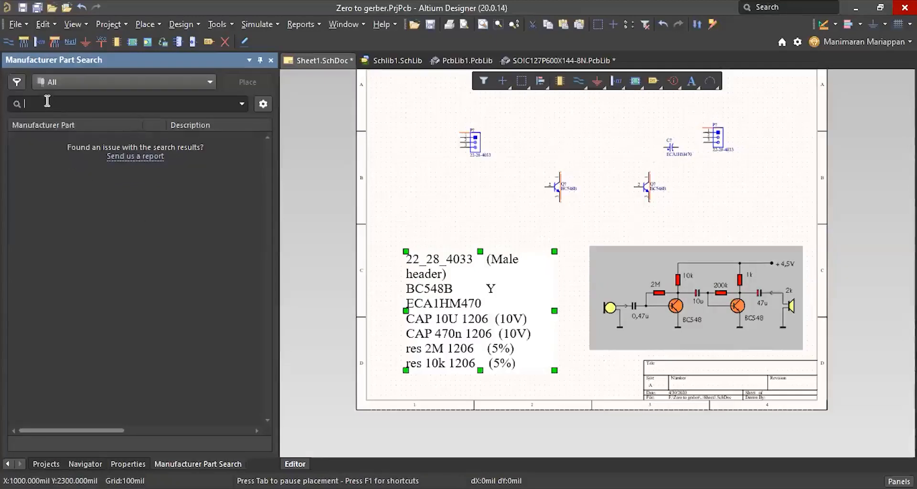
{"action": "type", "text": "cap "}
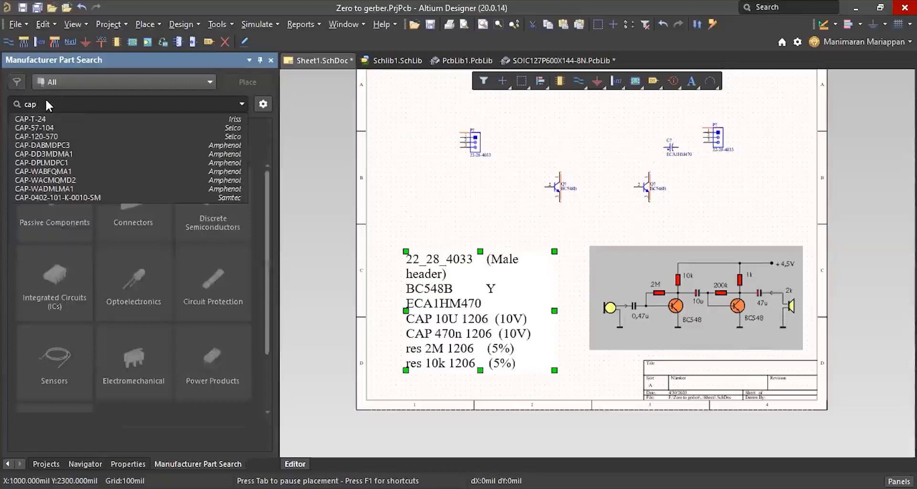
{"action": "type", "text": "10u"}
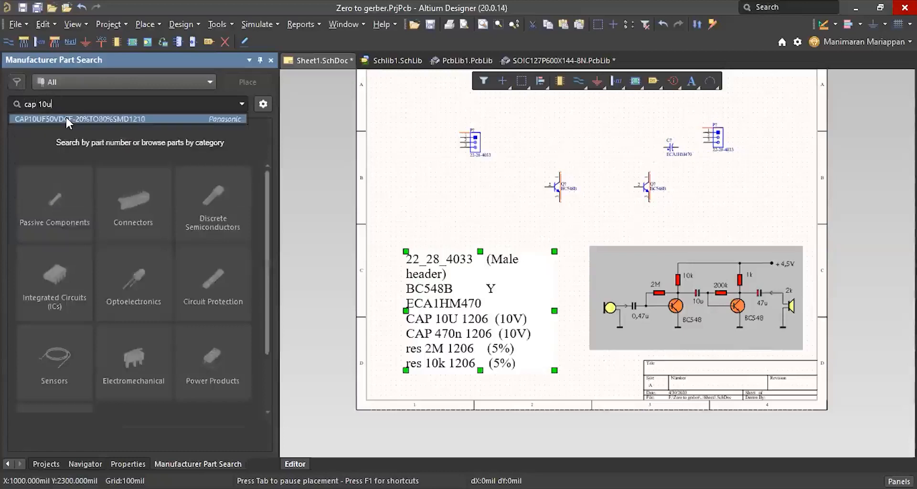
{"action": "key", "text": "Return"}
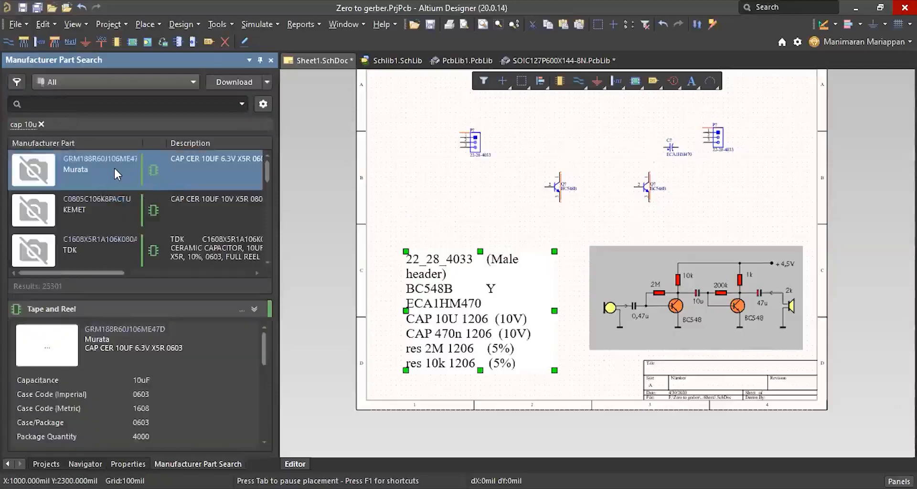
Place the Murata GRM188R60J106ME47D 10uF capacitor horizontally above and between the two transistors
{"action": "right_click", "coordinate": [173, 169]}
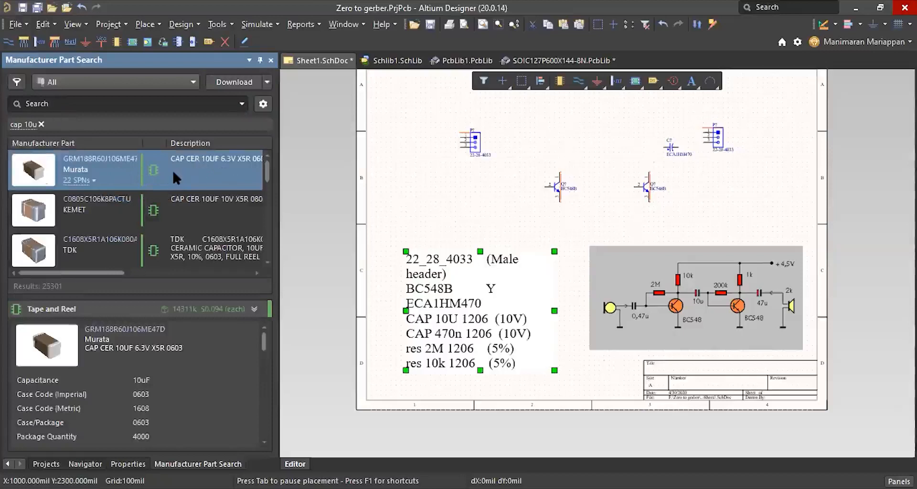
{"action": "left_click", "coordinate": [202, 182]}
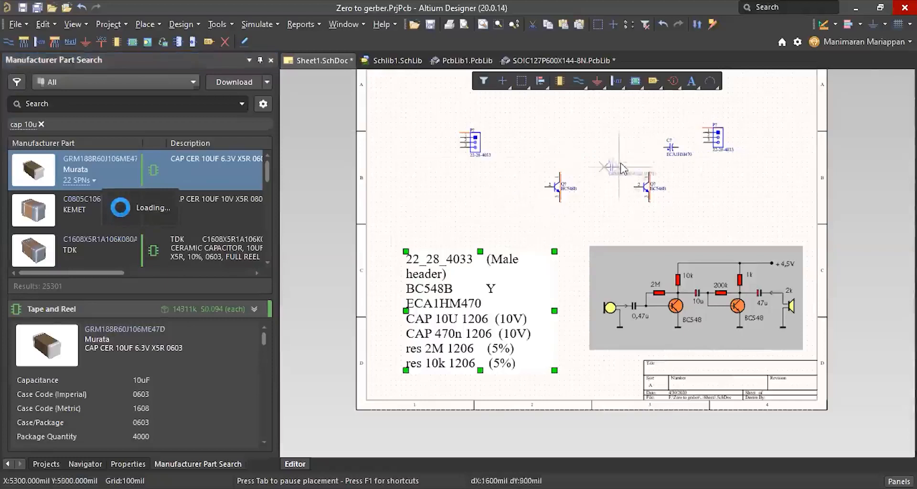
{"action": "scroll", "coordinate": [615, 166], "scroll_direction": "up", "scroll_amount": 2, "text": "ctrl"}
{"action": "scroll", "coordinate": [612, 174], "scroll_direction": "down", "scroll_amount": 3, "text": "ctrl"}
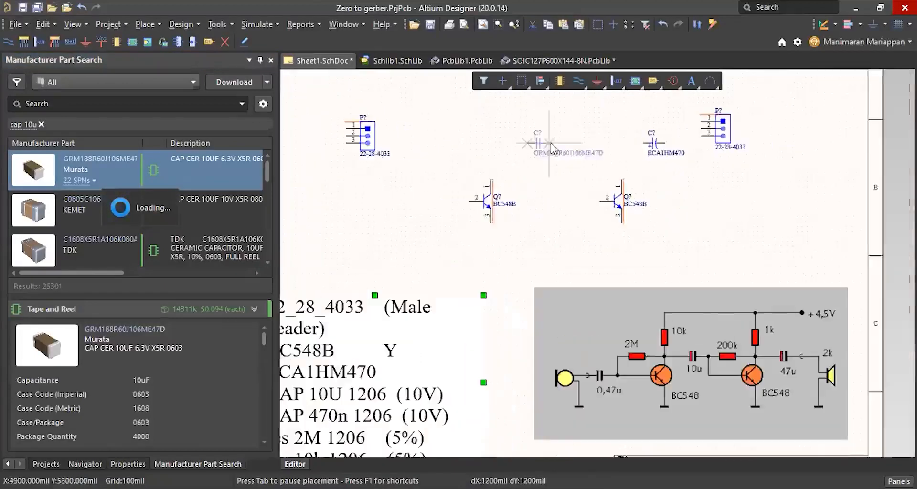
{"action": "left_click", "coordinate": [564, 131]}
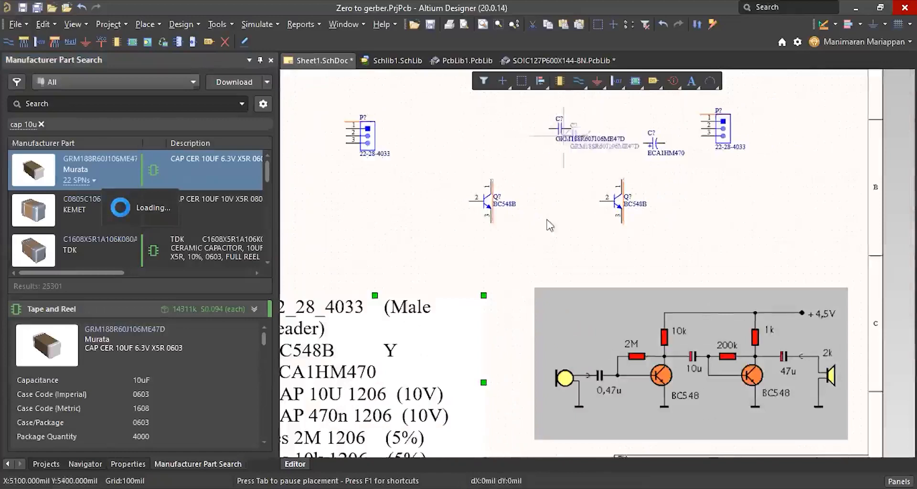
Copy CAP 470n 1206 (10V) from the parts list note and search the manufacturer parts for it
{"action": "scroll", "coordinate": [513, 241], "scroll_direction": "down", "scroll_amount": 3, "text": "ctrl"}
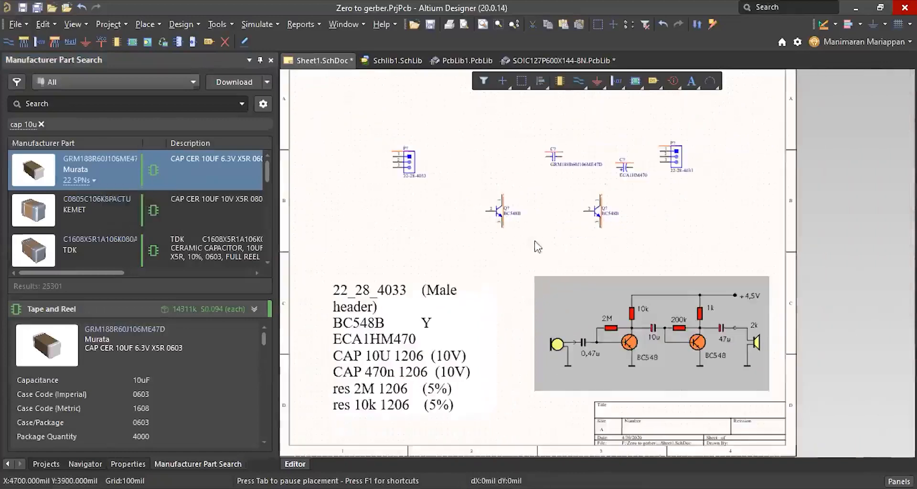
{"action": "left_click", "coordinate": [383, 371]}
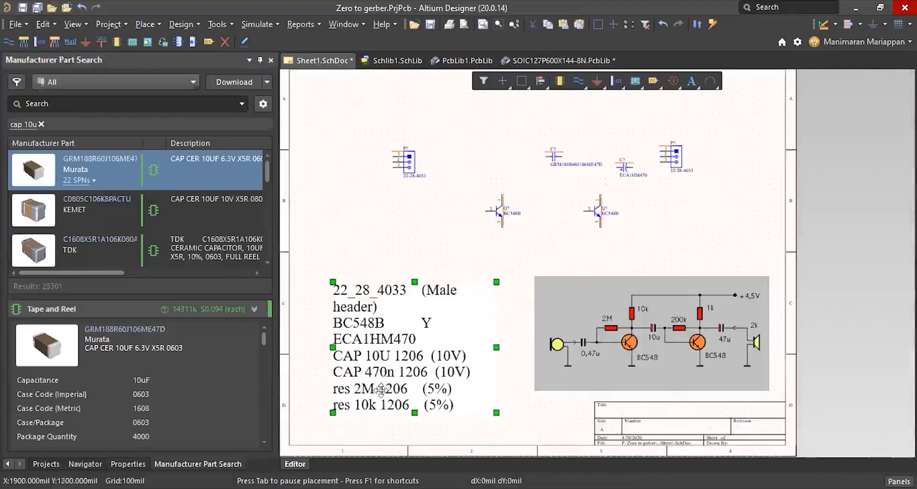
{"action": "left_click", "coordinate": [410, 360]}
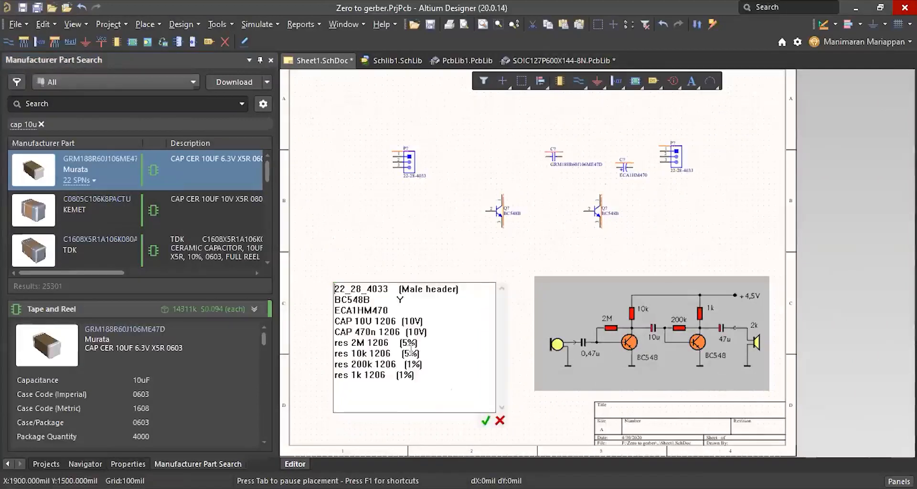
{"action": "left_click_drag", "start_coordinate": [430, 331], "coordinate": [331, 336]}
{"action": "key", "text": "ctrl+c"}
{"action": "left_click", "coordinate": [43, 103]}
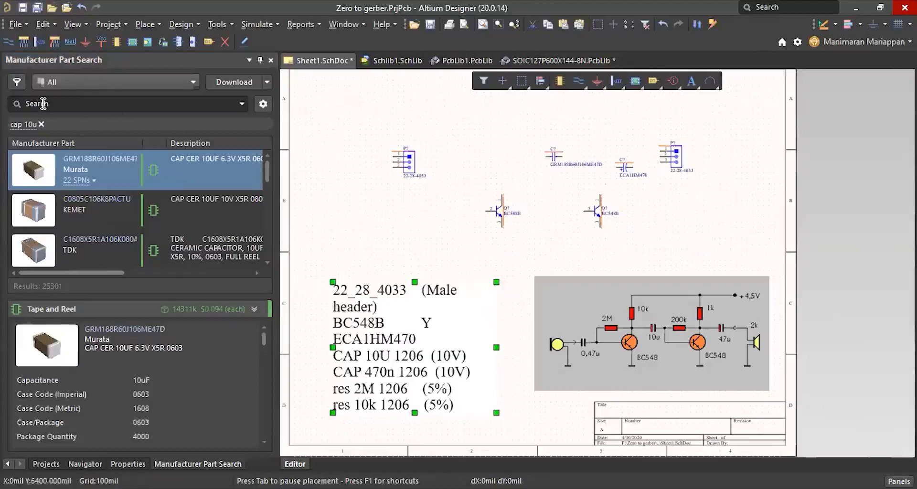
{"action": "key", "text": "ctrl+v"}
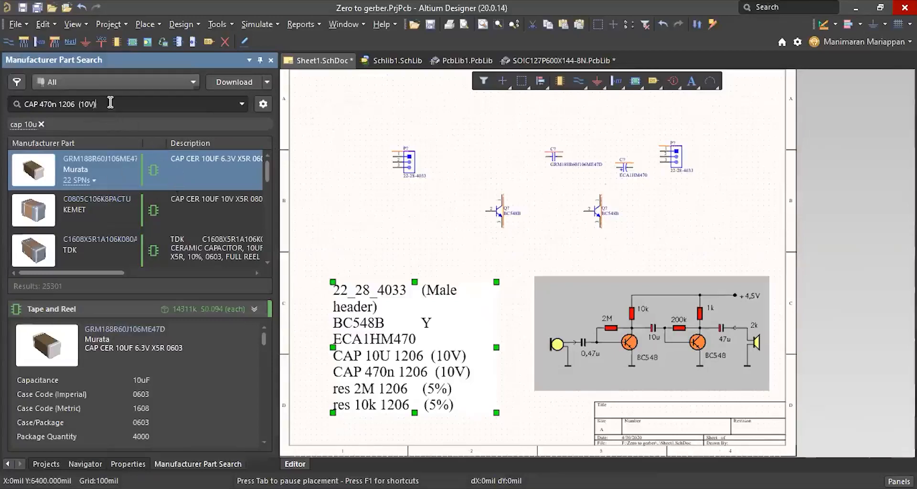
{"action": "key", "text": "Return"}
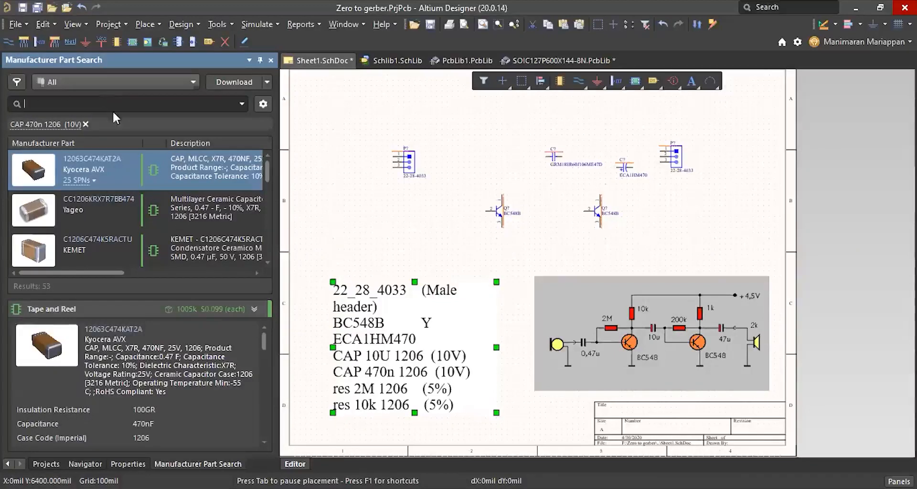
Place one Kyocera AVX 12063C474KAT2A 470nF capacitor above the ECA1HM470 capacitor, beside the right header, and end placement
{"action": "right_click", "coordinate": [123, 167]}
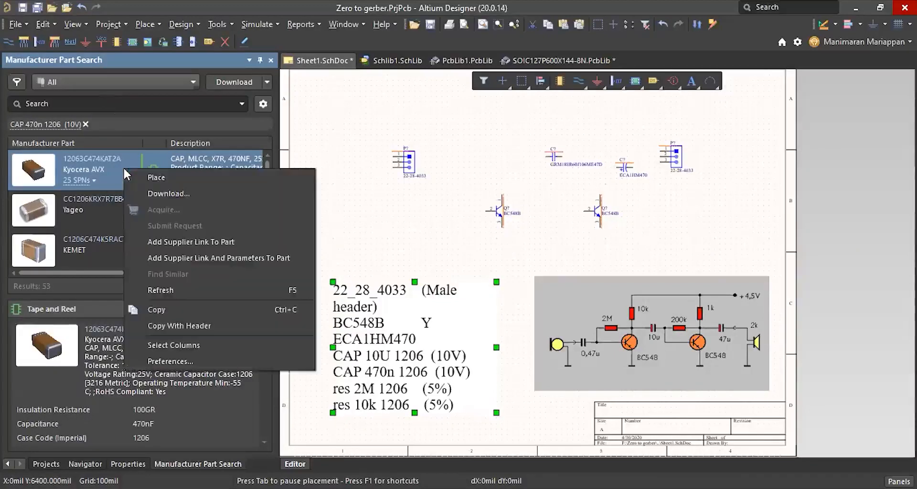
{"action": "left_click", "coordinate": [157, 178]}
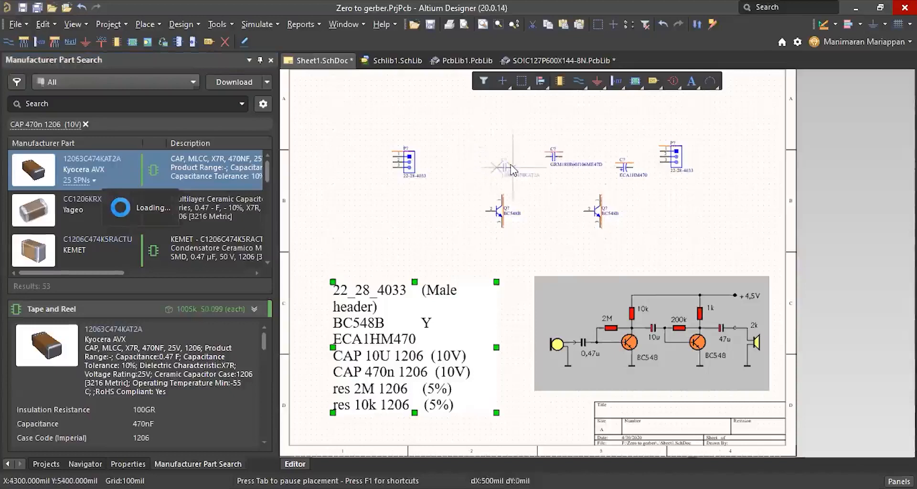
{"action": "key", "text": "Home"}
{"action": "key", "text": "Left"}
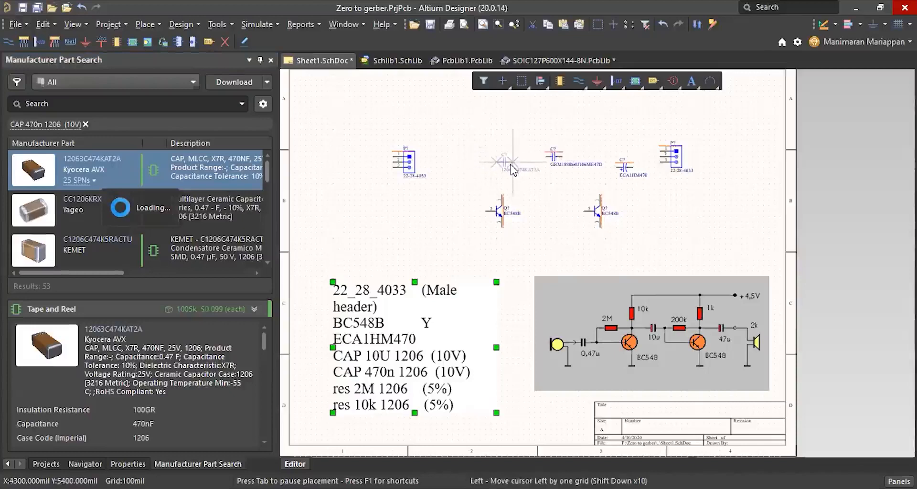
{"action": "key", "text": "Right"}
{"action": "key", "text": "Up"}
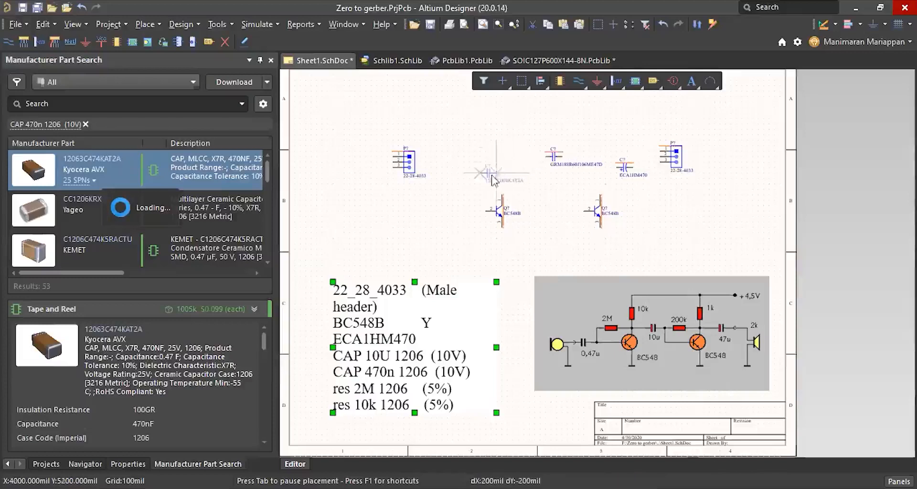
{"action": "left_click", "coordinate": [643, 137]}
{"action": "key", "text": "Escape"}
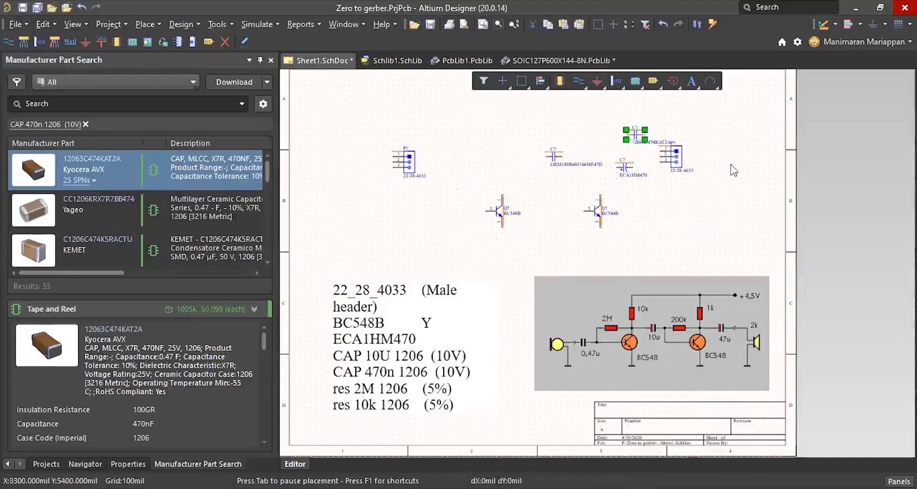
Move the right header farther up and right, and move the 12063C474KAT2A capacitor between it and the ECA1HM470 capacitor
{"action": "left_click_drag", "start_coordinate": [695, 150], "coordinate": [745, 130]}
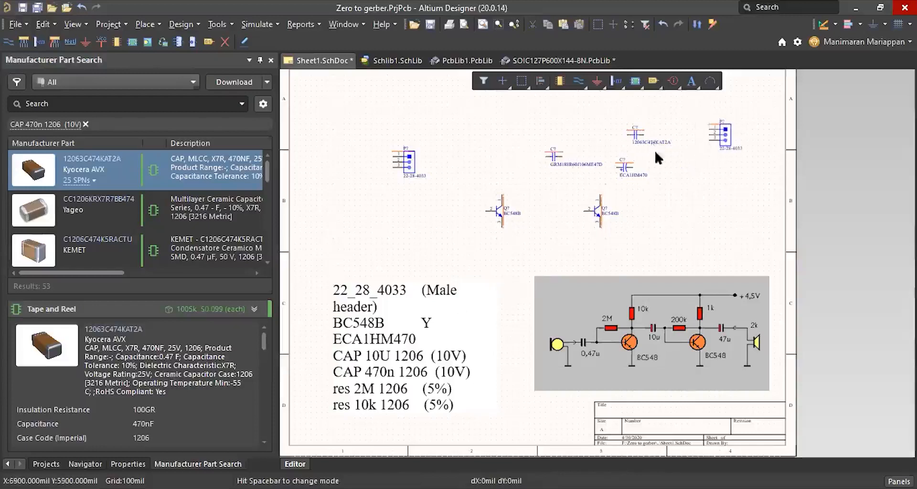
{"action": "scroll", "coordinate": [668, 136], "scroll_direction": "up", "scroll_amount": 3, "text": "ctrl"}
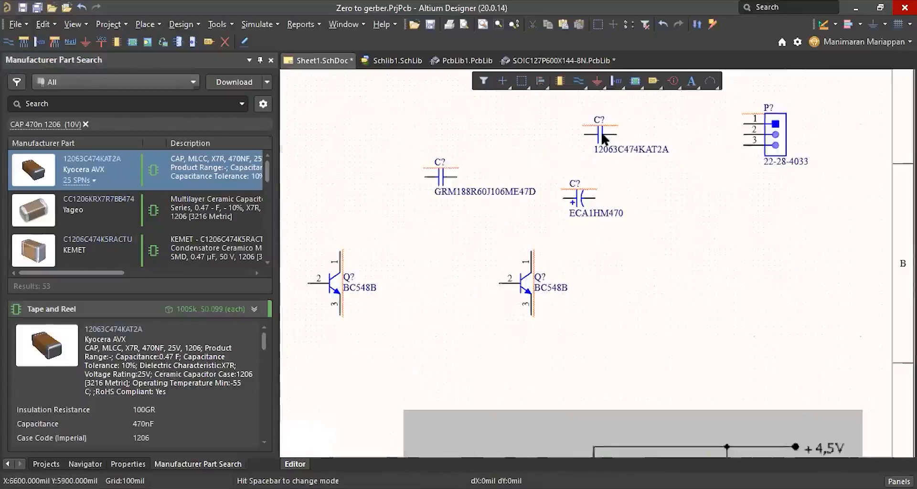
{"action": "left_click_drag", "start_coordinate": [602, 138], "coordinate": [678, 184]}
{"action": "scroll", "coordinate": [564, 224], "scroll_direction": "down", "scroll_amount": 2, "text": "ctrl"}
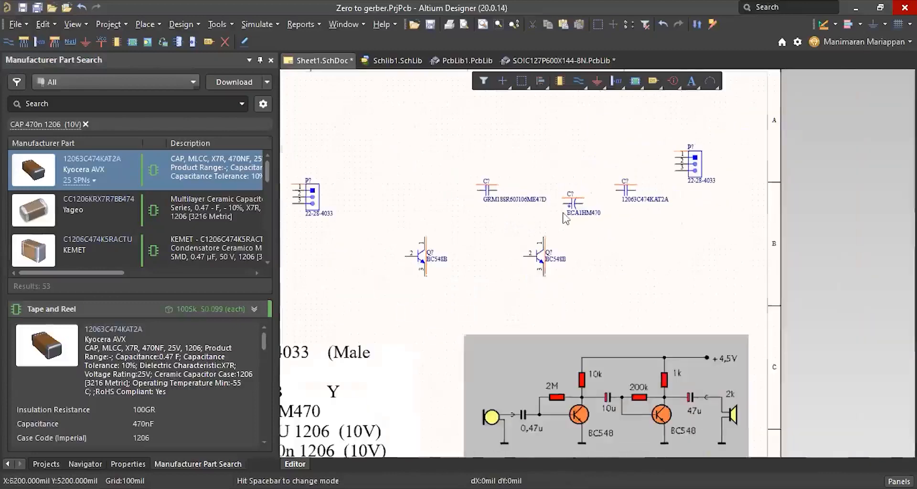
{"action": "scroll", "coordinate": [514, 213], "scroll_direction": "up", "scroll_amount": 1, "text": "ctrl"}
{"action": "scroll", "coordinate": [512, 215], "scroll_direction": "down", "scroll_amount": 1, "text": "ctrl"}
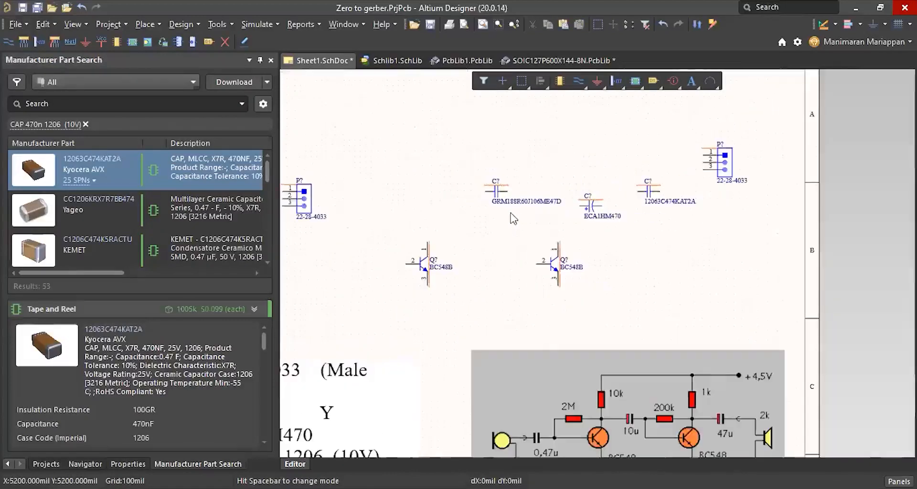
Compare the placed headers, transistors and capacitors with the reference amplifier circuit image
{"action": "scroll", "coordinate": [544, 201], "scroll_direction": "left", "scroll_amount": 1, "text": "shift"}
{"action": "scroll", "coordinate": [564, 174], "scroll_direction": "down", "scroll_amount": 2, "text": "ctrl"}
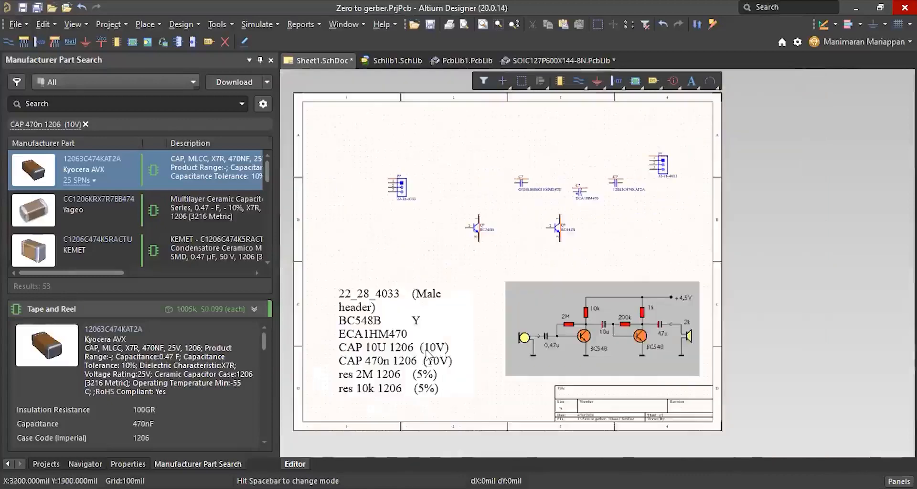
{"action": "scroll", "coordinate": [537, 178], "scroll_direction": "up", "scroll_amount": 1, "text": "ctrl"}
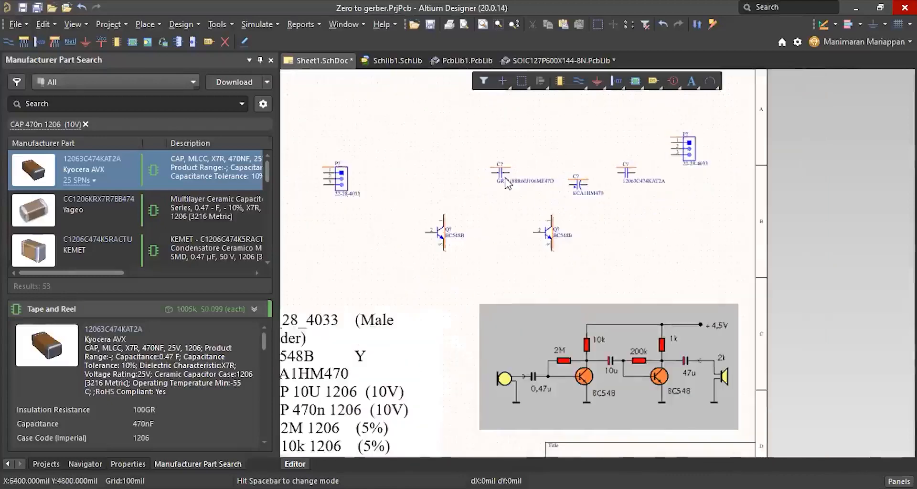
{"action": "left_click_drag", "start_coordinate": [500, 189], "coordinate": [497, 198]}
{"action": "key", "text": "Escape"}
{"action": "scroll", "coordinate": [504, 209], "scroll_direction": "down", "scroll_amount": 1, "text": "ctrl"}
{"action": "scroll", "coordinate": [507, 215], "scroll_direction": "up", "scroll_amount": 1, "text": "ctrl"}
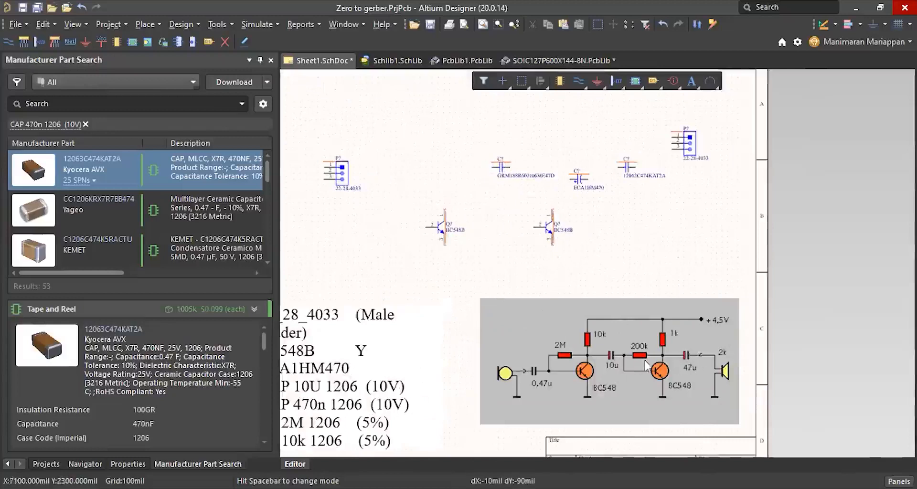
{"action": "scroll", "coordinate": [563, 191], "scroll_direction": "down", "scroll_amount": 1, "text": "ctrl"}
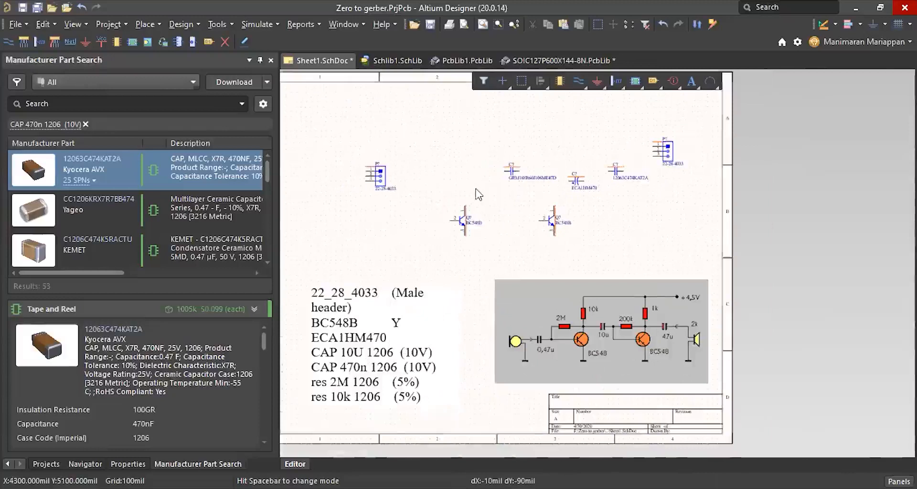
{"action": "scroll", "coordinate": [479, 195], "scroll_direction": "up", "scroll_amount": 1, "text": "ctrl"}
{"action": "scroll", "coordinate": [540, 196], "scroll_direction": "down", "scroll_amount": 1, "text": "ctrl"}
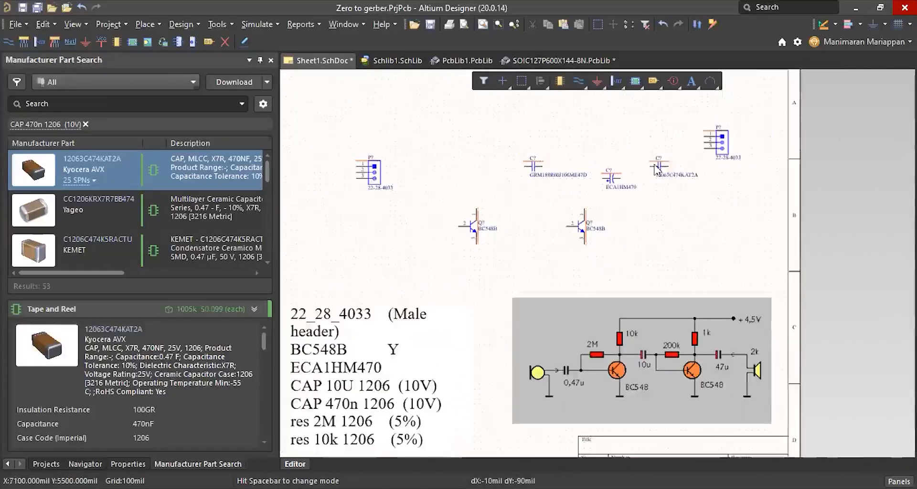
Move the 12063C474KAT2A capacitor beside the left header and ECA1HM470 toward the right header, and nudge the GRM188R60J106ME47D capacitor and left transistor slightly right and down
{"action": "left_click_drag", "start_coordinate": [660, 175], "coordinate": [439, 187]}
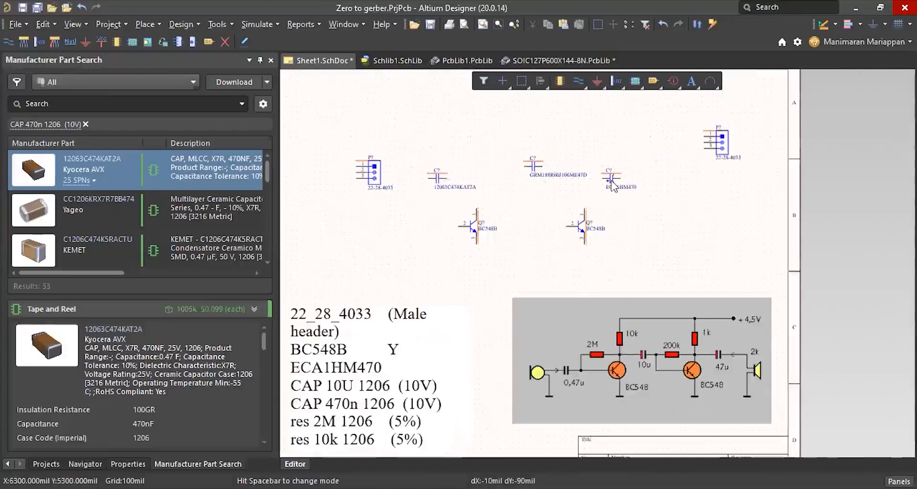
{"action": "left_click_drag", "start_coordinate": [612, 184], "coordinate": [645, 177]}
{"action": "left_click_drag", "start_coordinate": [534, 166], "coordinate": [540, 173]}
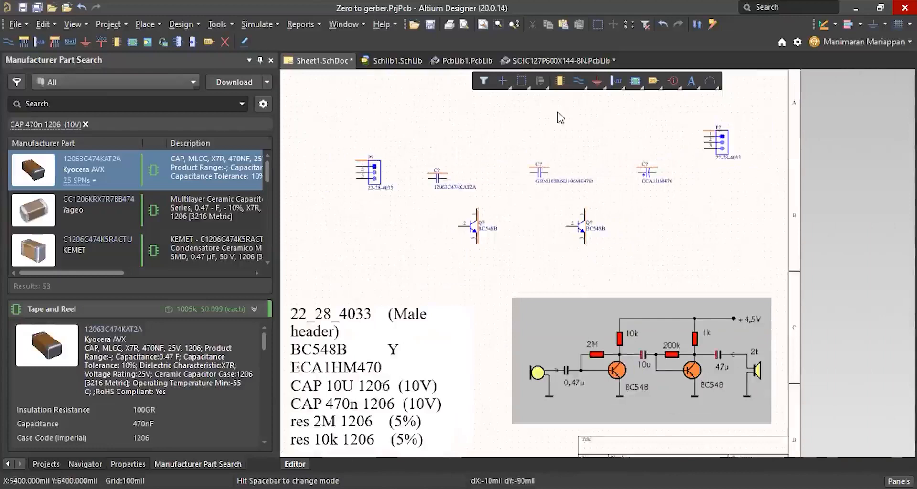
{"action": "left_click_drag", "start_coordinate": [472, 228], "coordinate": [479, 234]}
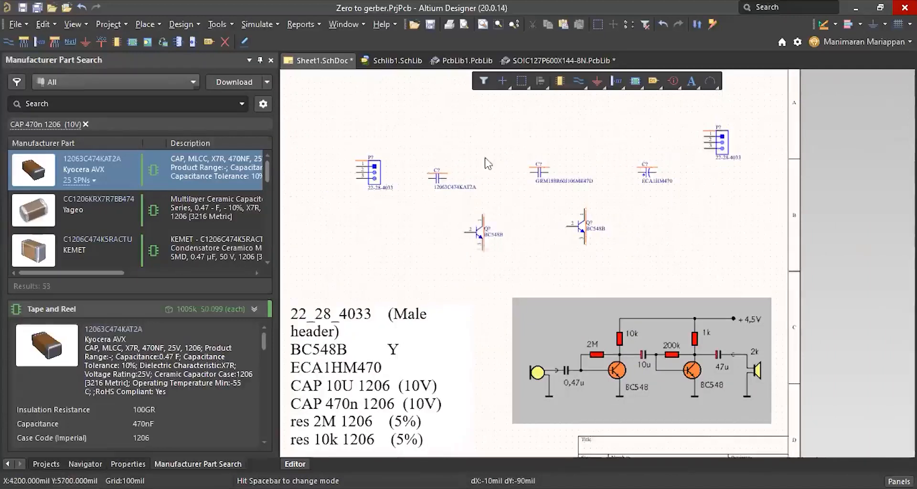
Copy res 2M 1206 (5%) from the parts list note and search the manufacturer parts for it
{"action": "scroll", "coordinate": [539, 224], "scroll_direction": "down", "scroll_amount": 2, "text": "ctrl"}
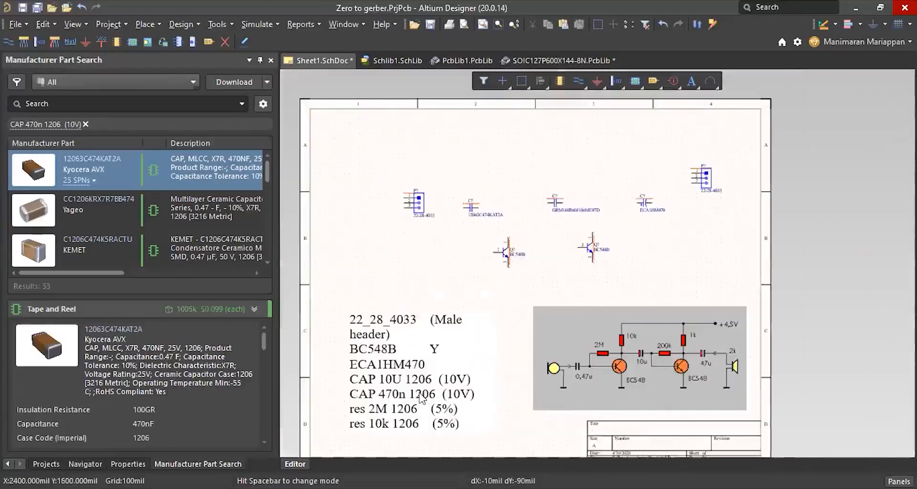
{"action": "left_click", "coordinate": [422, 404]}
{"action": "scroll", "coordinate": [430, 389], "scroll_direction": "down", "scroll_amount": 1}
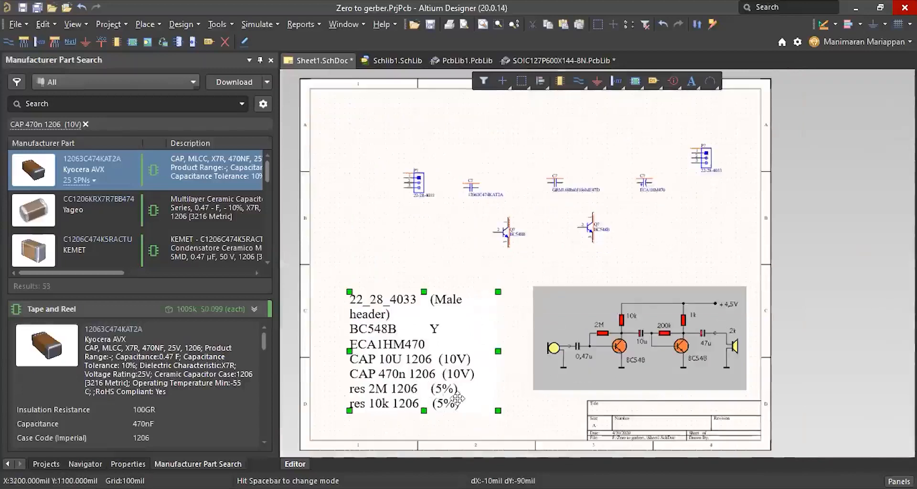
{"action": "left_click", "coordinate": [456, 398]}
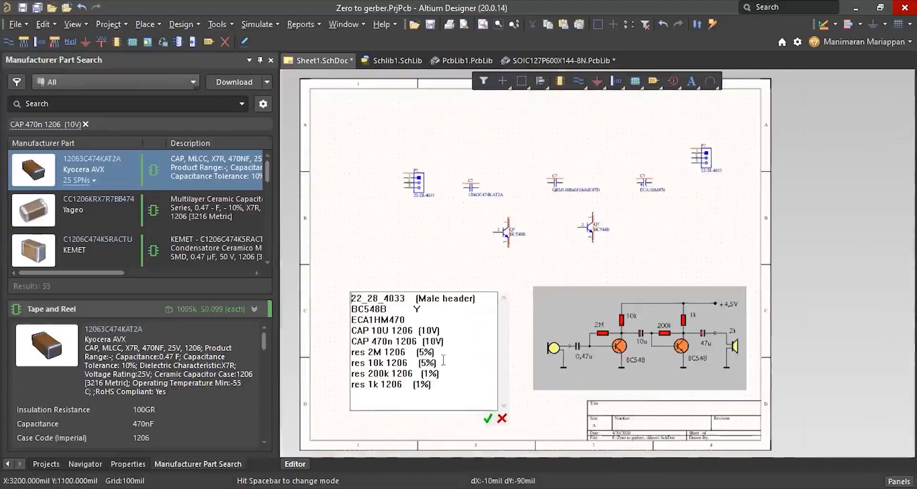
{"action": "triple_click", "coordinate": [400, 362]}
{"action": "left_click_drag", "start_coordinate": [437, 353], "coordinate": [353, 352]}
{"action": "key", "text": "ctrl+c"}
{"action": "left_click", "coordinate": [65, 103]}
{"action": "key", "text": "ctrl+v"}
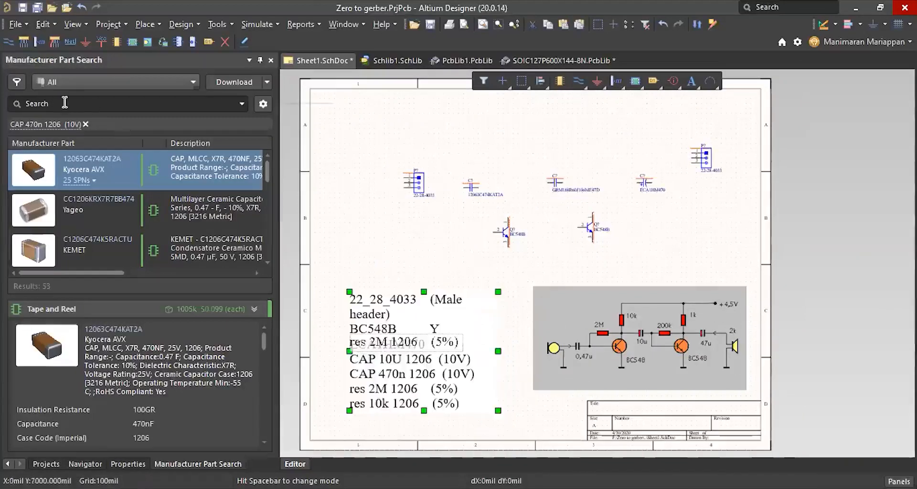
{"action": "left_click", "coordinate": [41, 106]}
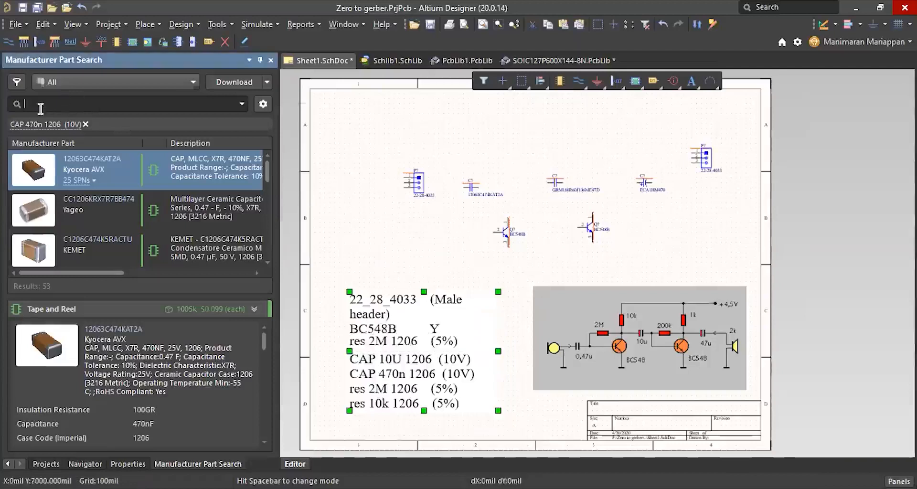
{"action": "key", "text": "ctrl+v"}
{"action": "key", "text": "Return"}
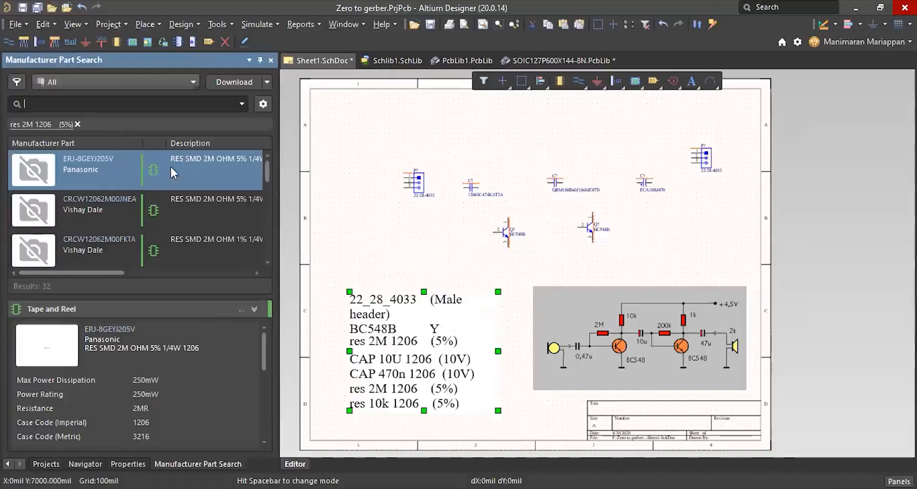
Place one Panasonic ERJ-8GEYJ205V 2M resistor horizontally above the left BC548B transistor and end placement
{"action": "right_click", "coordinate": [171, 168]}
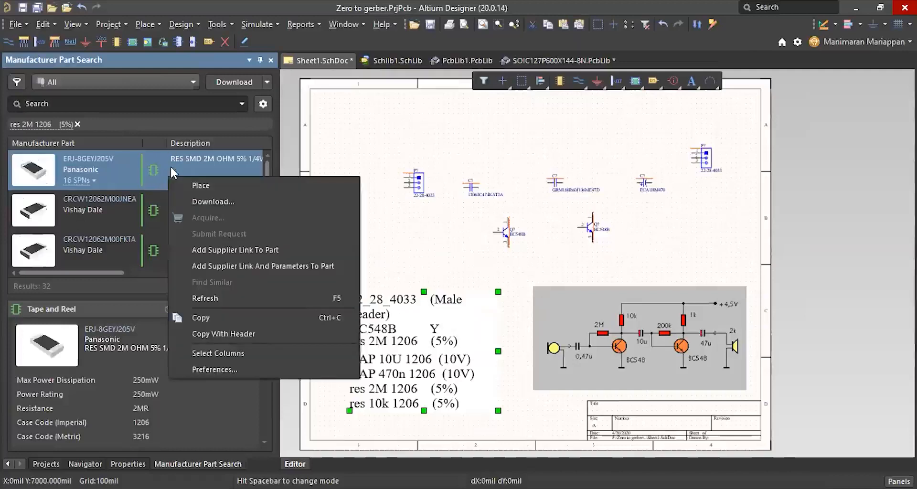
{"action": "left_click", "coordinate": [200, 184]}
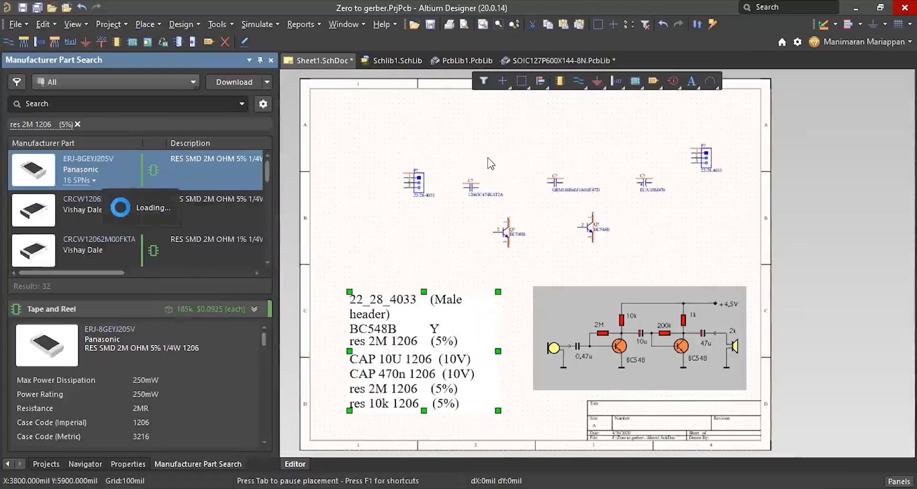
{"action": "scroll", "coordinate": [519, 153], "scroll_direction": "up", "scroll_amount": 2, "text": "ctrl"}
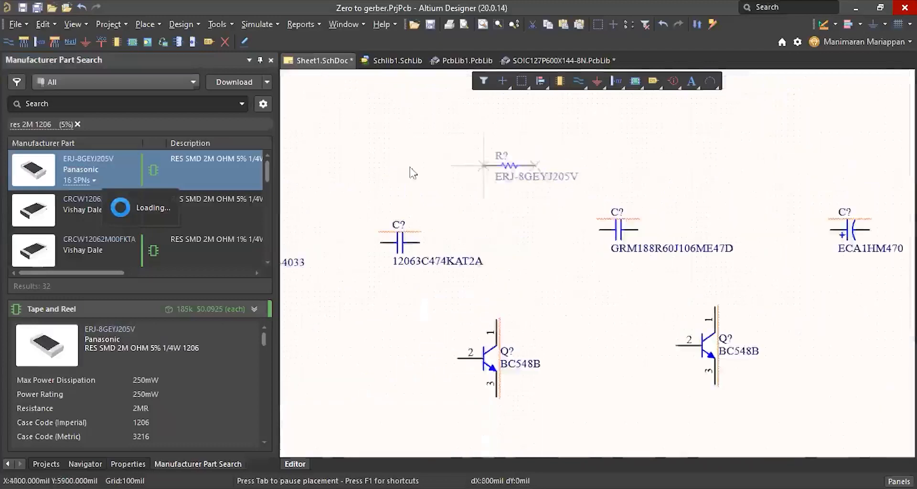
{"action": "key", "text": "End"}
{"action": "key", "text": "Home"}
{"action": "key", "text": "Left"}
{"action": "scroll", "coordinate": [439, 170], "scroll_direction": "down", "scroll_amount": 1, "text": "ctrl"}
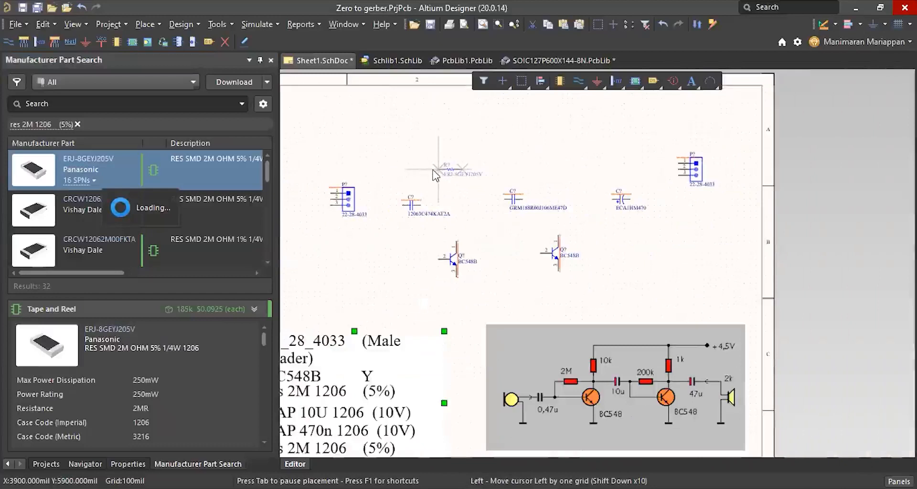
{"action": "key", "text": "Return"}
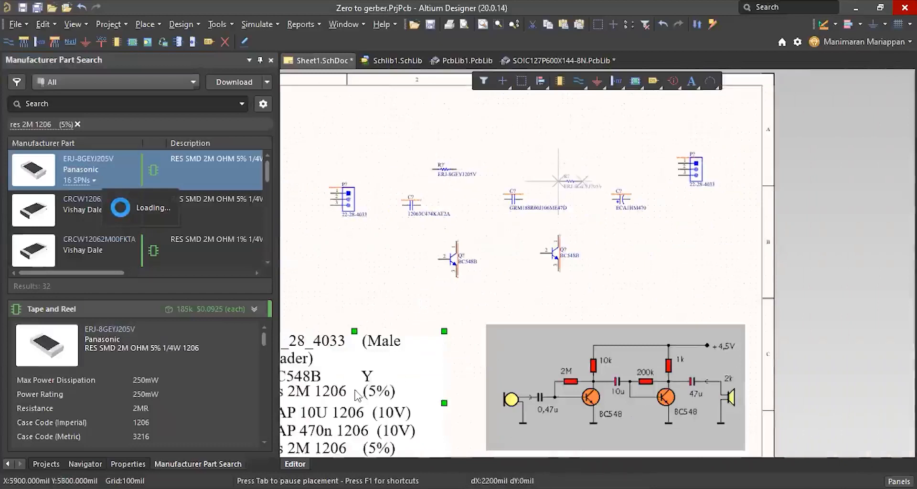
{"action": "right_click", "coordinate": [396, 390]}
Copy res 10k 1206 (5%) from the parts list note and search the manufacturer parts for it
{"action": "left_click", "coordinate": [397, 391]}
{"action": "scroll", "coordinate": [397, 391], "scroll_direction": "down", "scroll_amount": 2, "text": "ctrl"}
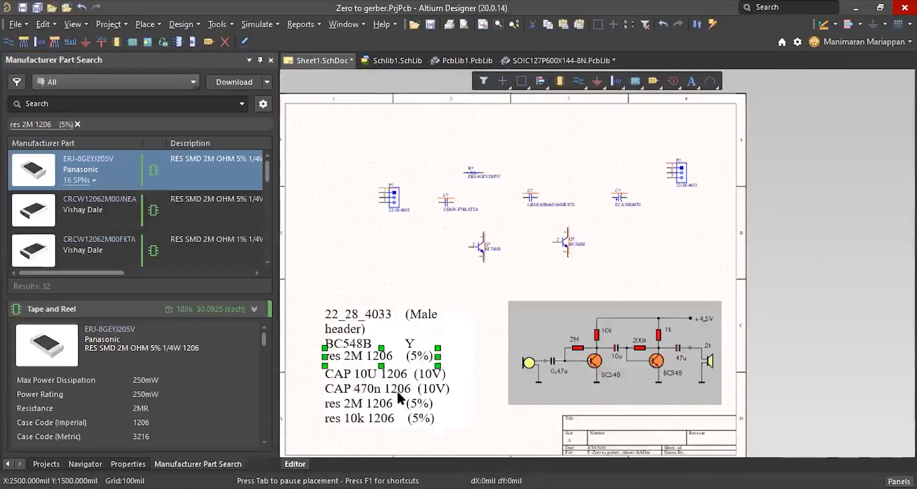
{"action": "scroll", "coordinate": [662, 342], "scroll_direction": "up", "scroll_amount": 1, "text": "ctrl"}
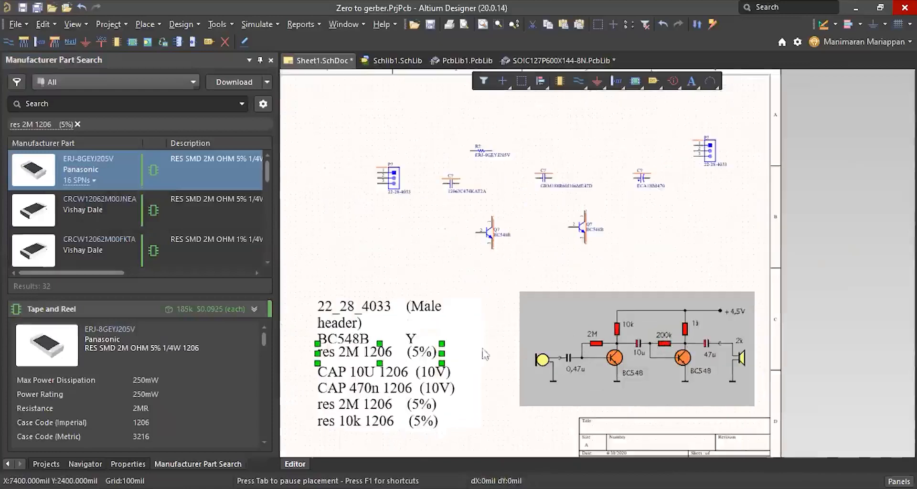
{"action": "left_click", "coordinate": [423, 339]}
{"action": "scroll", "coordinate": [423, 338], "scroll_direction": "down", "scroll_amount": 1}
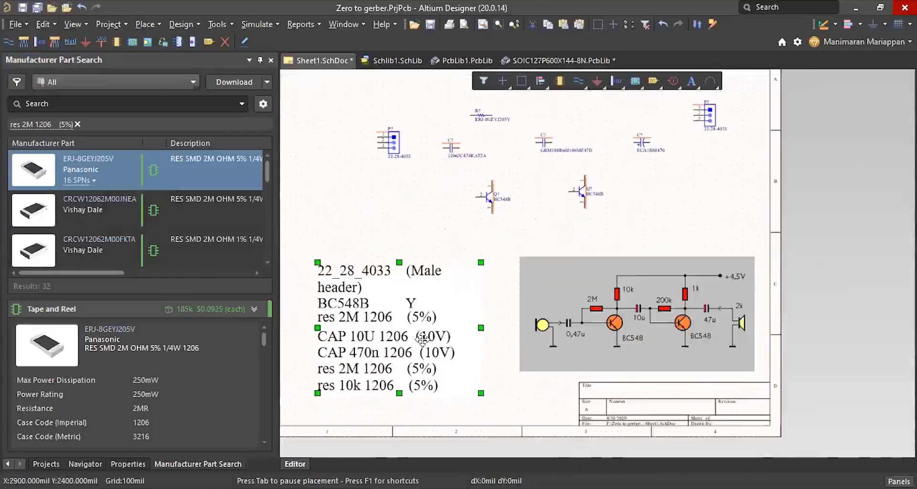
{"action": "left_click", "coordinate": [361, 359]}
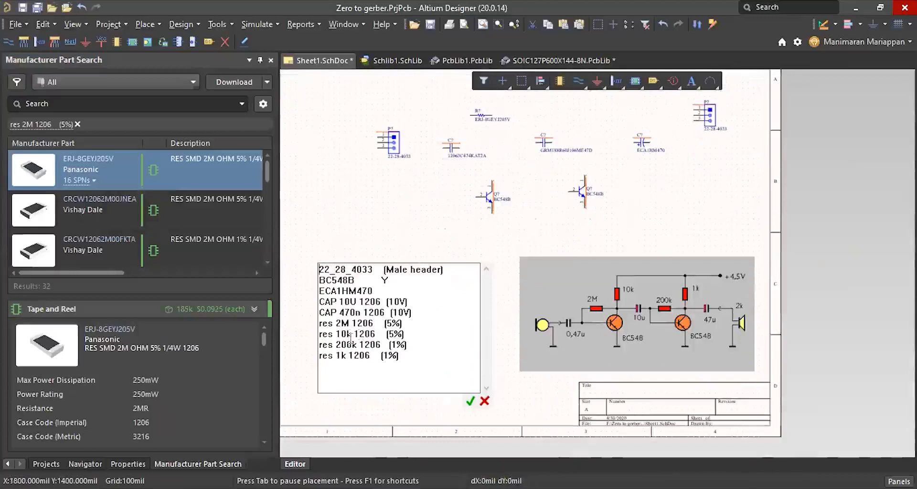
{"action": "left_click_drag", "start_coordinate": [406, 334], "coordinate": [319, 334]}
{"action": "key", "text": "ctrl+c"}
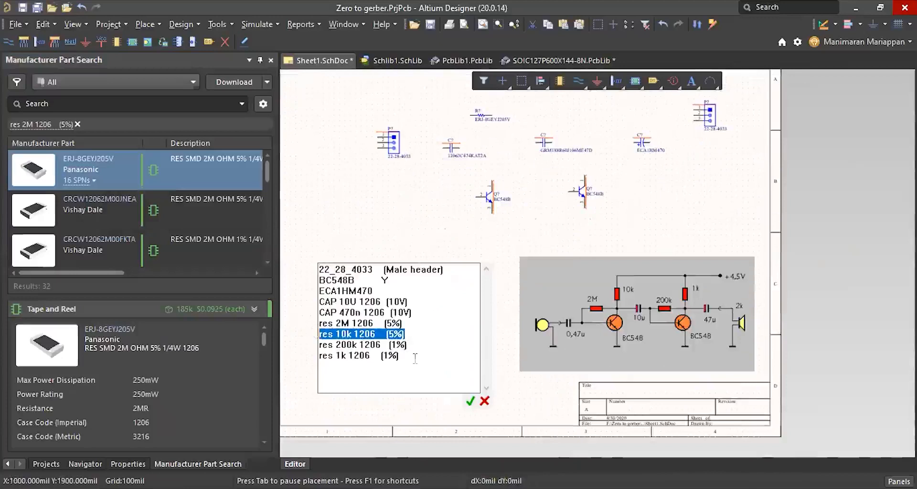
{"action": "left_click", "coordinate": [52, 104]}
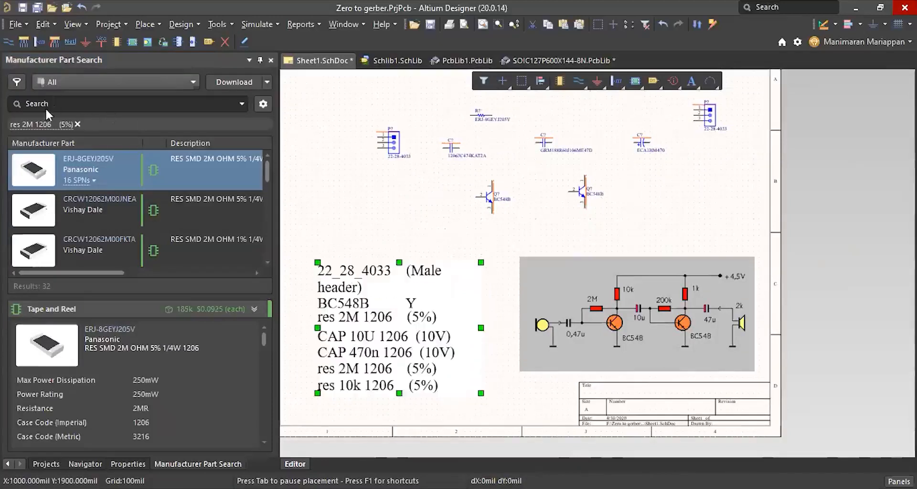
{"action": "left_click", "coordinate": [47, 107]}
{"action": "key", "text": "ctrl+v"}
{"action": "key", "text": "Return"}
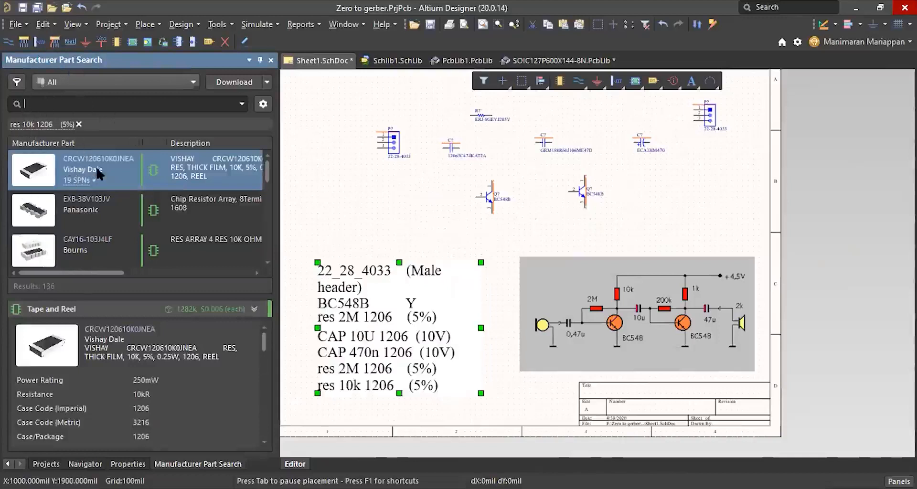
{"action": "right_click", "coordinate": [127, 175]}
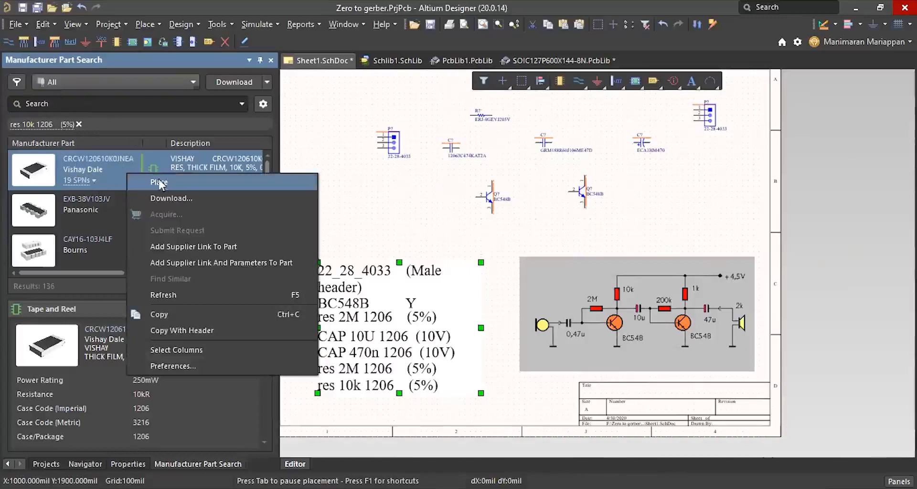
{"action": "left_click", "coordinate": [17, 83]}
{"action": "left_click", "coordinate": [16, 82]}
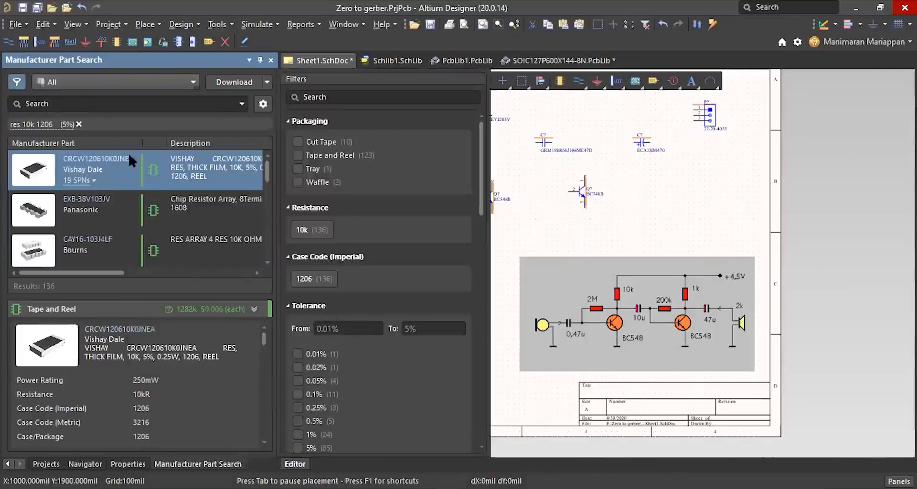
{"action": "left_click", "coordinate": [18, 87]}
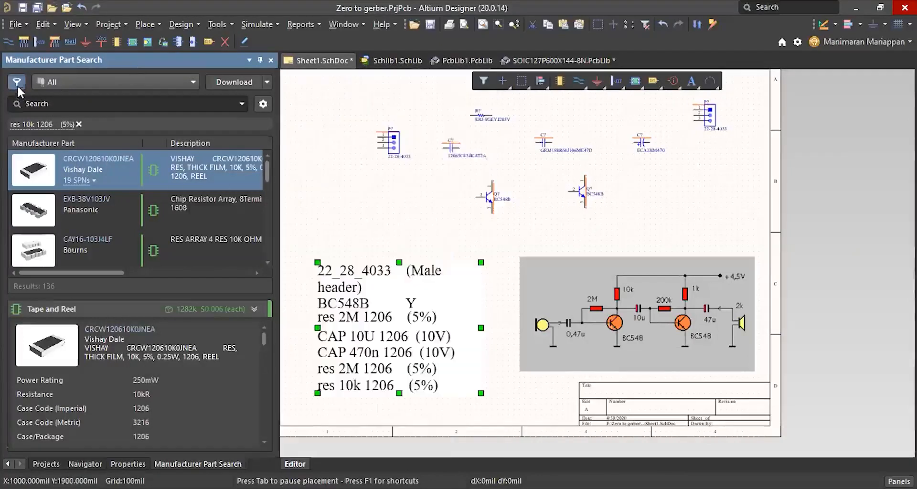
Place one Vishay Dale CRCW120610K0JNEA 10k resistor vertically, above and to the right of the ERJ-8GEYJ205V resistor
{"action": "right_click", "coordinate": [128, 180]}
{"action": "left_click", "coordinate": [143, 183]}
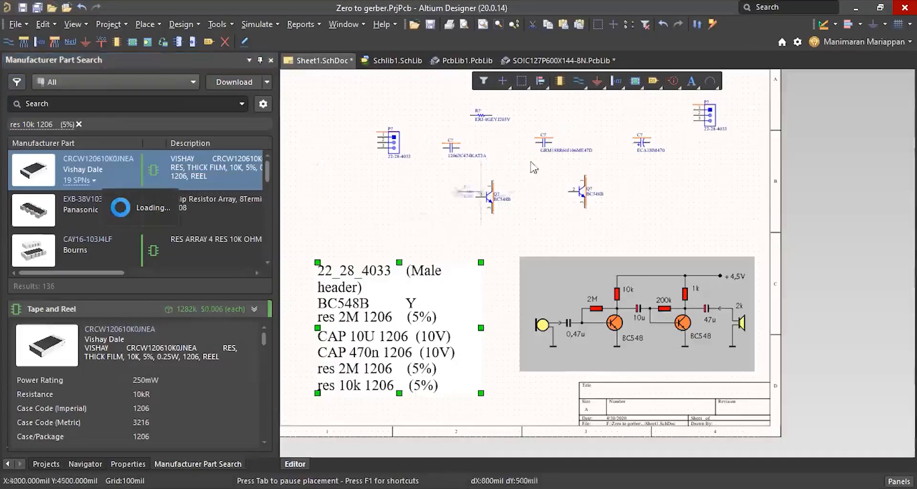
{"action": "scroll", "coordinate": [550, 139], "scroll_direction": "up", "scroll_amount": 2}
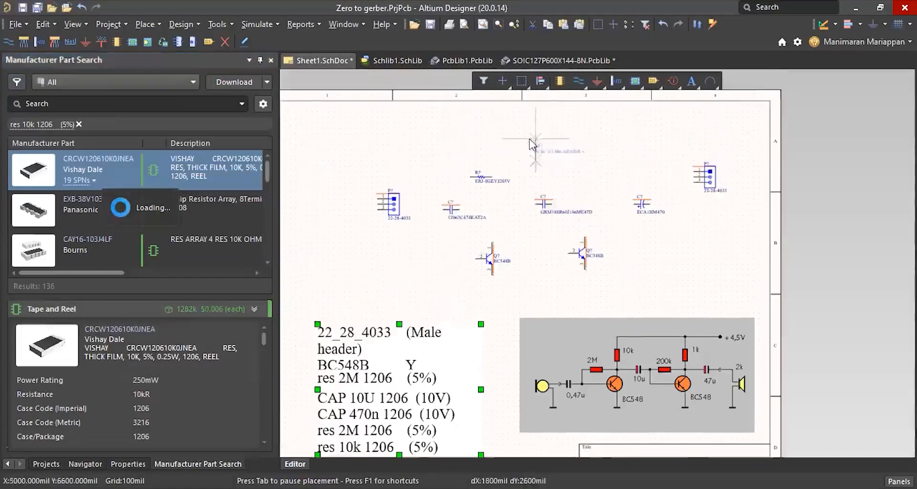
{"action": "left_click", "coordinate": [520, 144]}
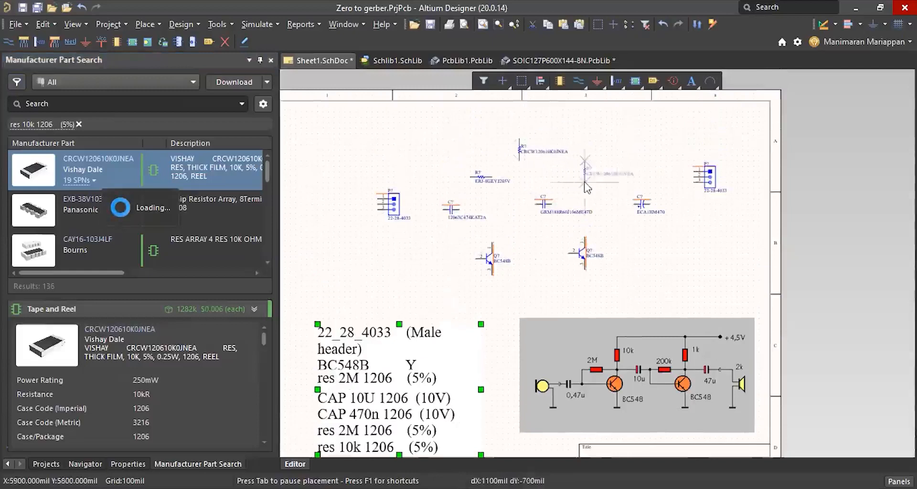
Copy res 200k 1206 (1%) from the parts list note and search the manufacturer parts for it
{"action": "scroll", "coordinate": [485, 233], "scroll_direction": "down", "scroll_amount": 2}
{"action": "left_click", "coordinate": [376, 331]}
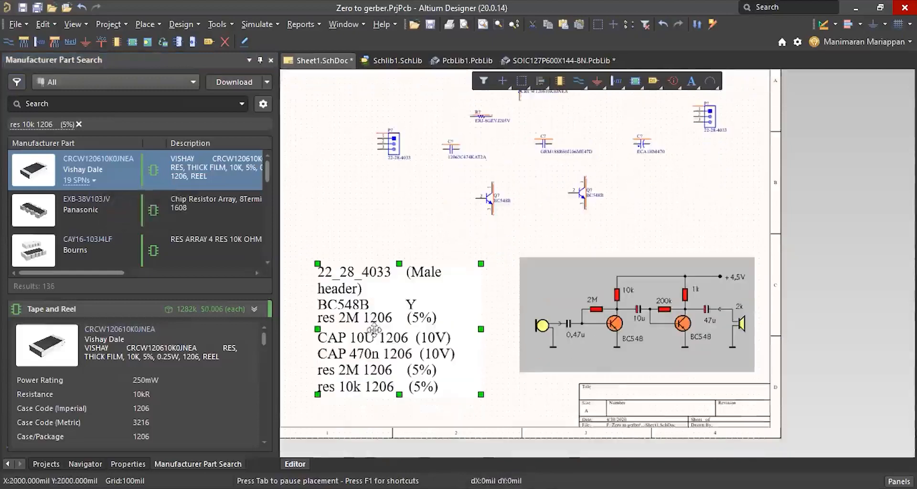
{"action": "left_click", "coordinate": [372, 367]}
{"action": "left_click_drag", "start_coordinate": [416, 346], "coordinate": [310, 347]}
{"action": "key", "text": "ctrl+c"}
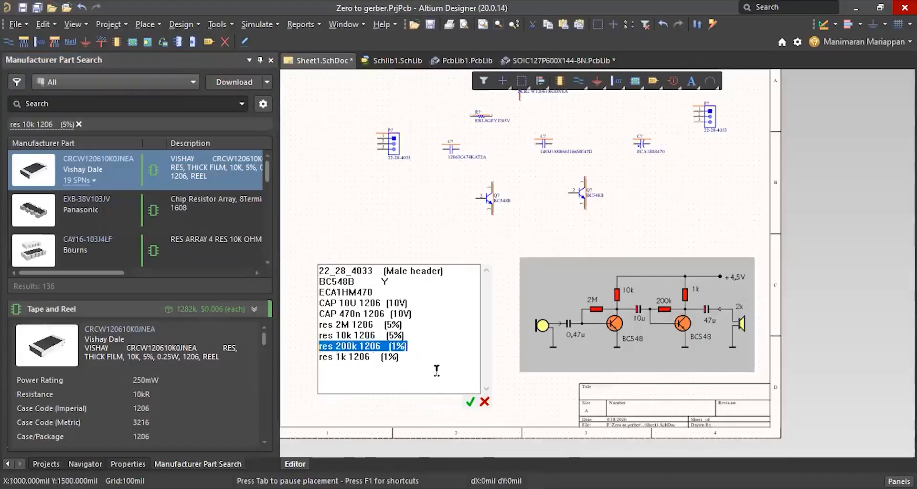
{"action": "left_click", "coordinate": [53, 102]}
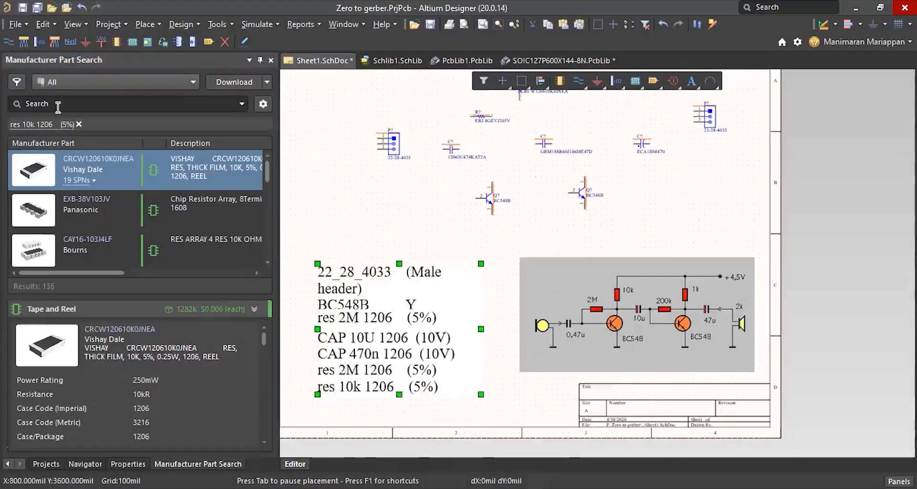
{"action": "left_click", "coordinate": [43, 103]}
{"action": "key", "text": "ctrl+v"}
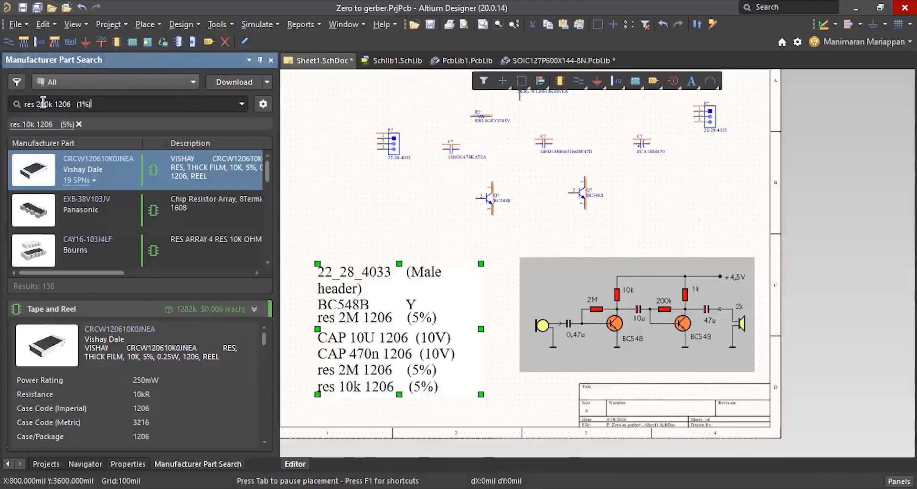
{"action": "key", "text": "Return"}
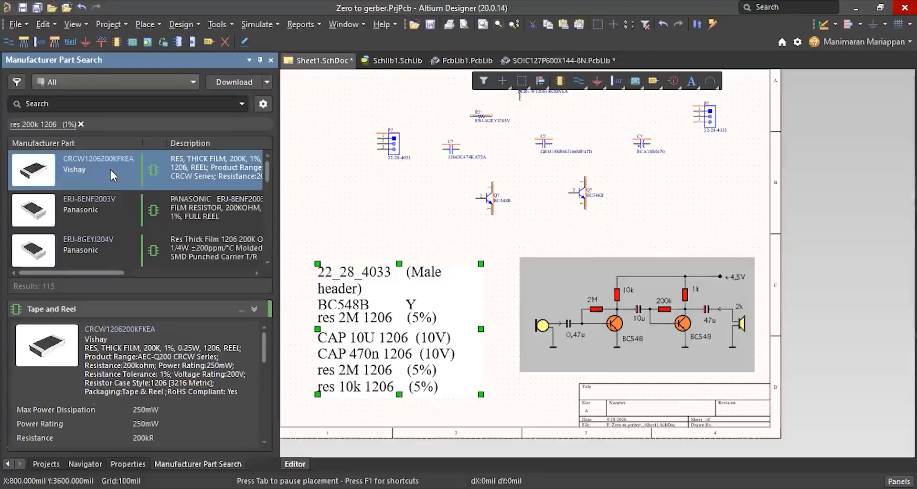
Place one Vishay CRCW1206200KFKEA 200k resistor horizontally between the GRM188R60J106ME47D and ECA1HM470 capacitors and end placement
{"action": "right_click", "coordinate": [111, 172]}
{"action": "left_click", "coordinate": [139, 178]}
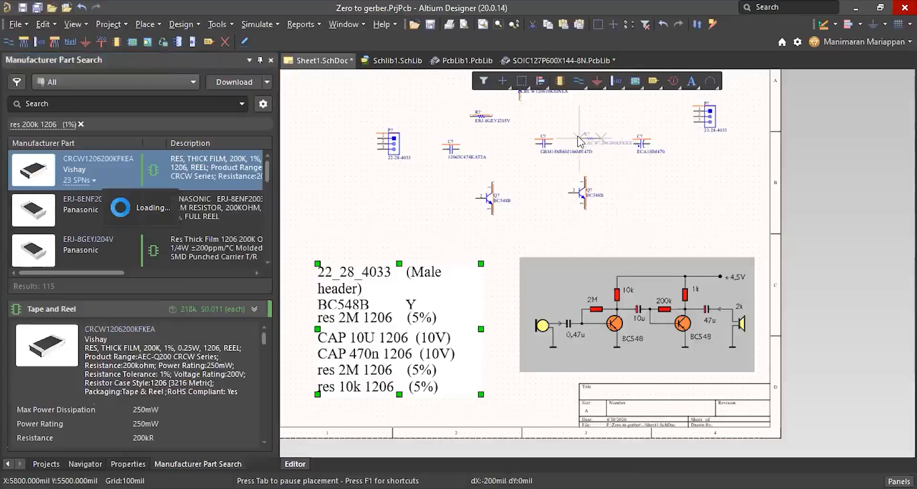
{"action": "left_click", "coordinate": [577, 142]}
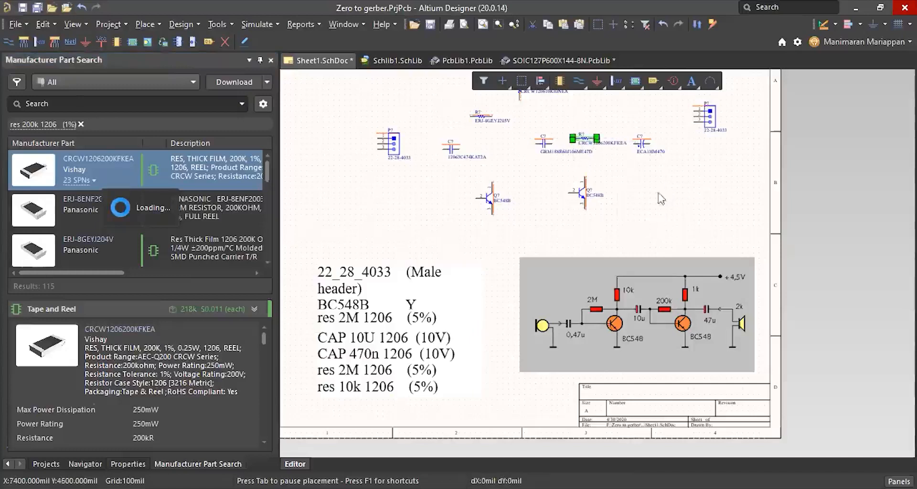
{"action": "key", "text": "Escape"}
Move the right BC548B transistor down and to the right, and align the CRCW1206200KFKEA resistor with the capacitors beside it
{"action": "scroll", "coordinate": [613, 163], "scroll_direction": "up", "scroll_amount": 2, "text": "ctrl"}
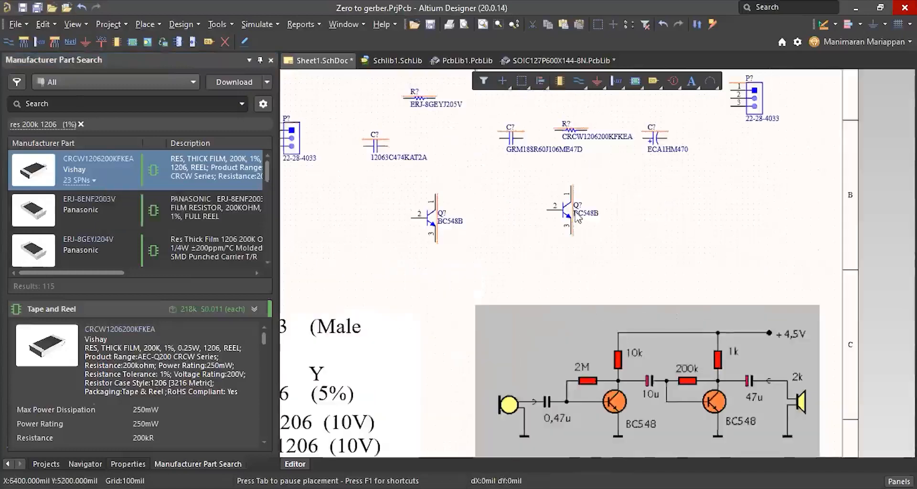
{"action": "left_click_drag", "start_coordinate": [572, 207], "coordinate": [603, 209]}
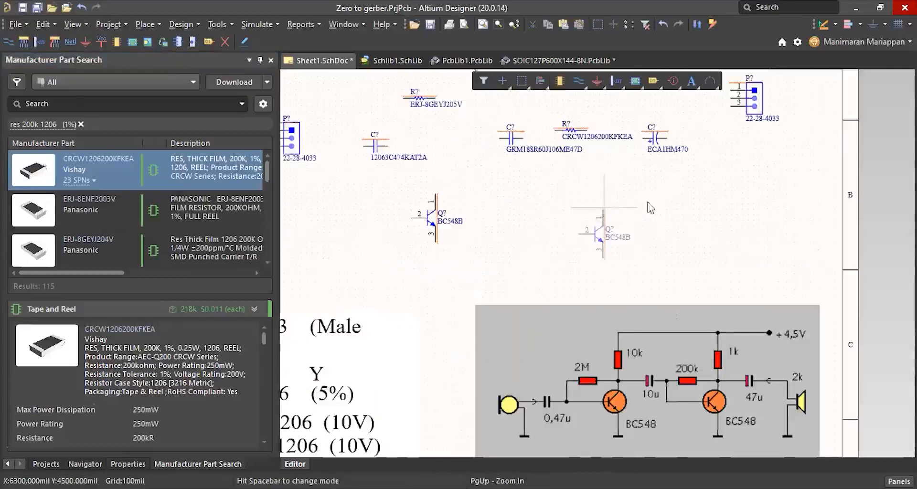
{"action": "left_click_drag", "start_coordinate": [571, 130], "coordinate": [591, 146]}
Hide the part number comments of the GRM188R60J106ME47D capacitor and the CRCW1206200KFKEA resistor
{"action": "left_click_drag", "start_coordinate": [493, 151], "coordinate": [487, 159]}
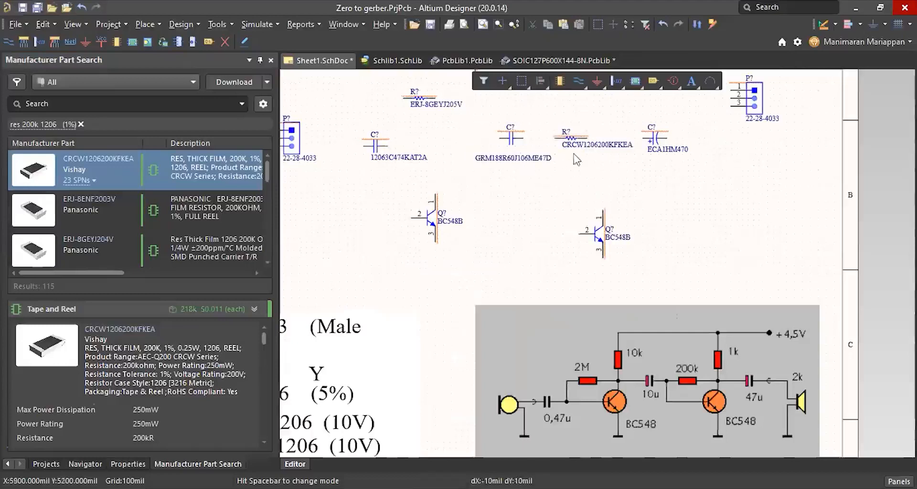
{"action": "left_click", "coordinate": [516, 159]}
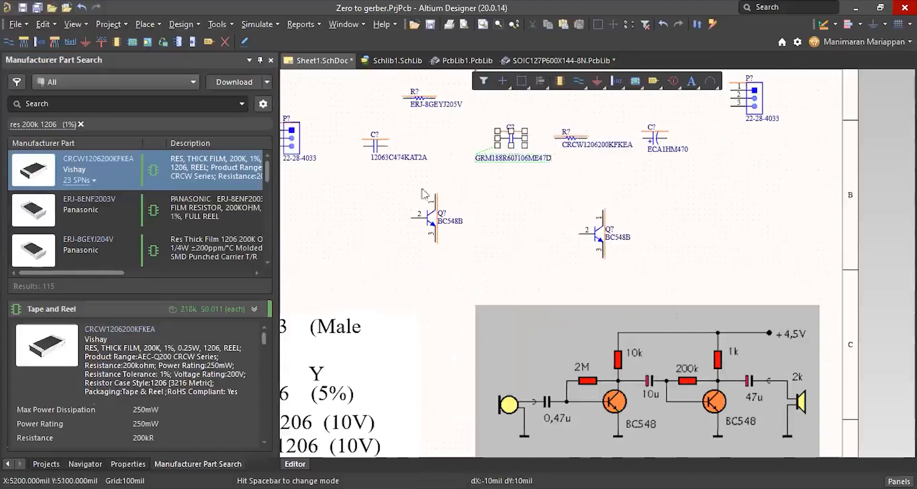
{"action": "double_click", "coordinate": [517, 159]}
{"action": "left_click", "coordinate": [393, 355]}
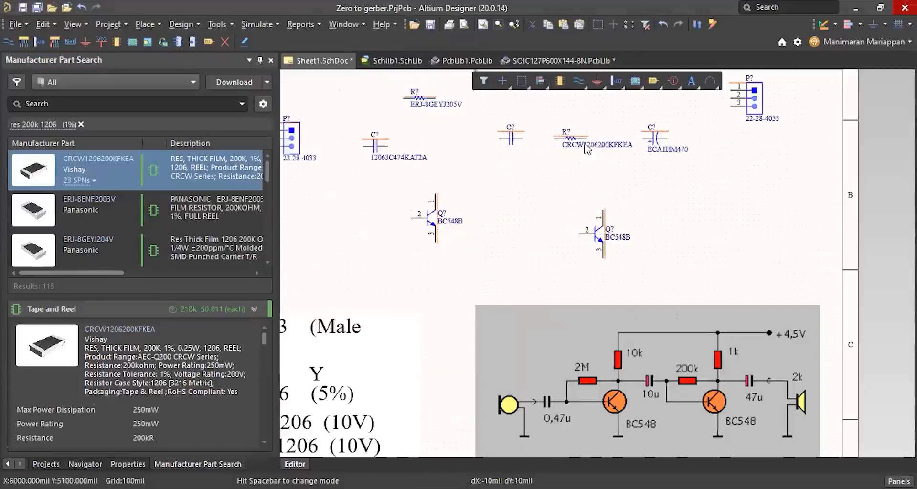
{"action": "double_click", "coordinate": [586, 145]}
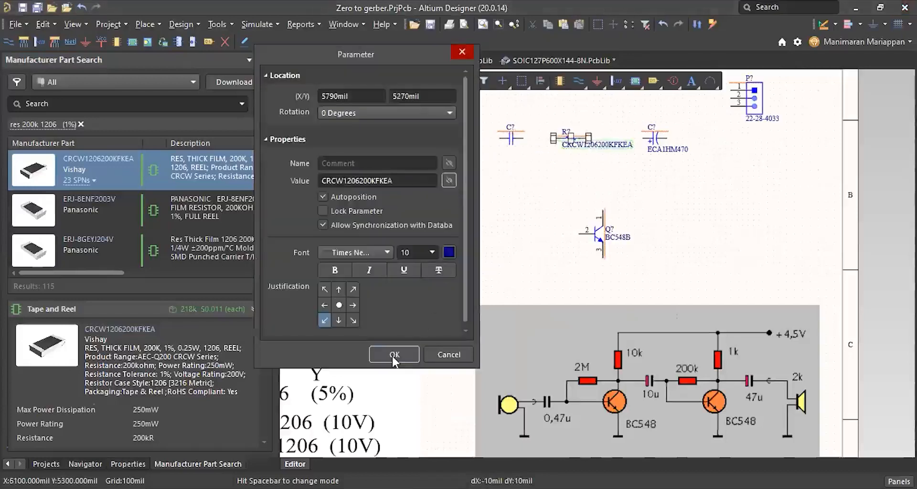
{"action": "left_click", "coordinate": [393, 355]}
Copy res 1k 1206 (1%) from the parts list note and search the manufacturer parts for it
{"action": "scroll", "coordinate": [540, 198], "scroll_direction": "down", "scroll_amount": 2, "text": "ctrl"}
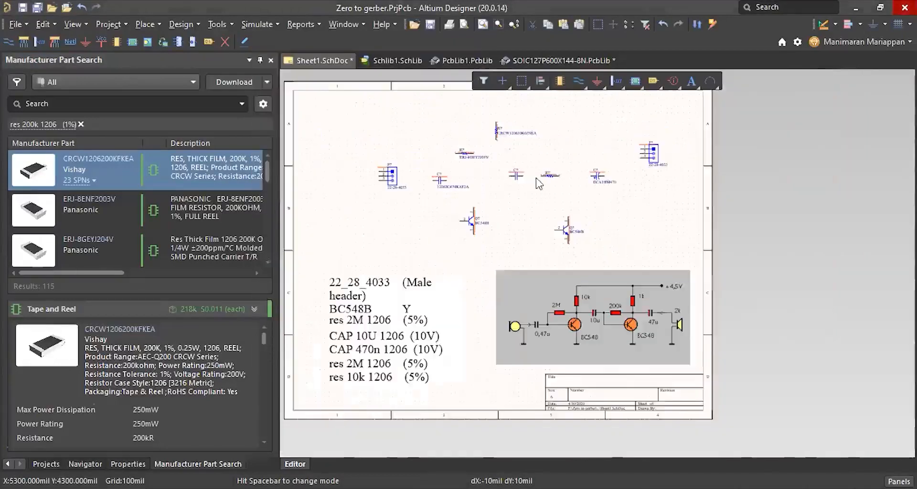
{"action": "scroll", "coordinate": [539, 184], "scroll_direction": "up", "scroll_amount": 2, "text": "ctrl"}
{"action": "scroll", "coordinate": [579, 296], "scroll_direction": "down", "scroll_amount": 1, "text": "ctrl"}
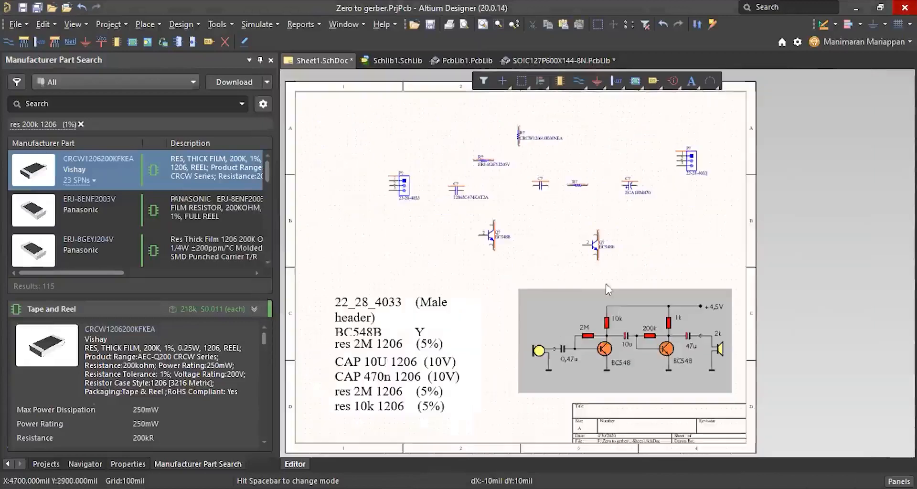
{"action": "left_click", "coordinate": [387, 403]}
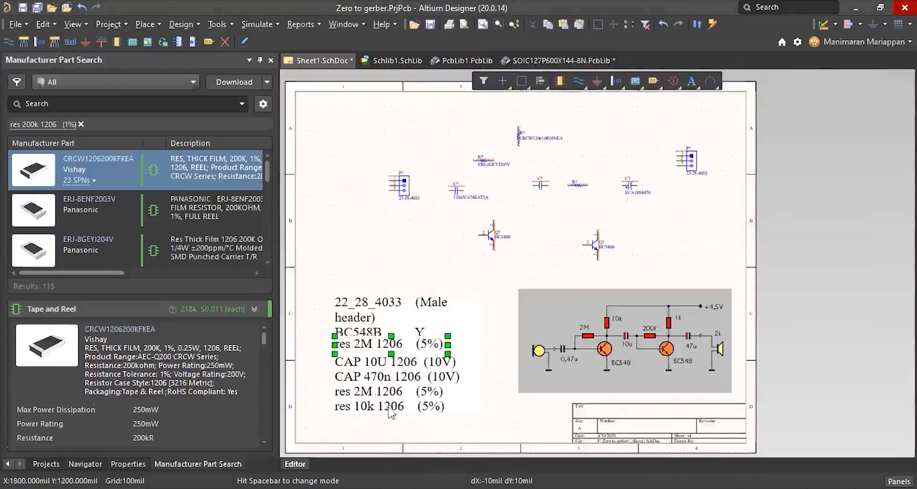
{"action": "scroll", "coordinate": [410, 365], "scroll_direction": "down", "scroll_amount": 1}
{"action": "double_click", "coordinate": [437, 382]}
{"action": "left_click_drag", "start_coordinate": [418, 377], "coordinate": [334, 373]}
{"action": "key", "text": "ctrl+c"}
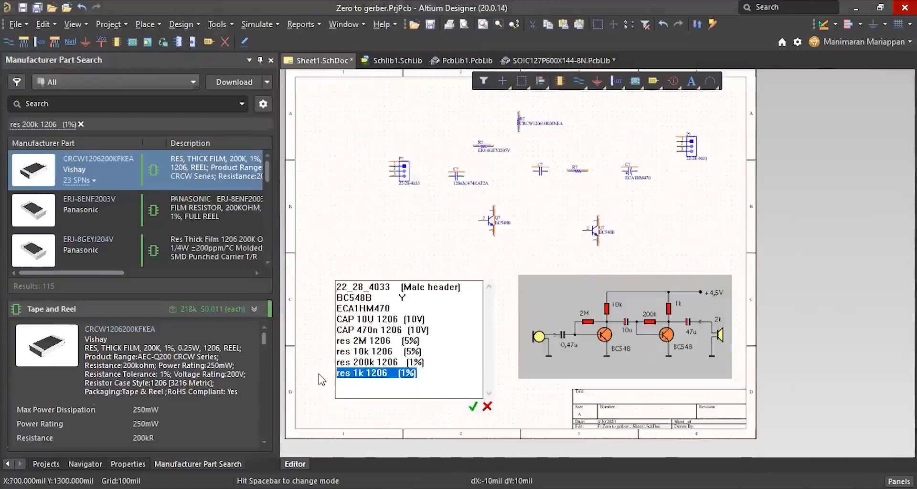
{"action": "left_click", "coordinate": [70, 109]}
{"action": "left_click", "coordinate": [61, 104]}
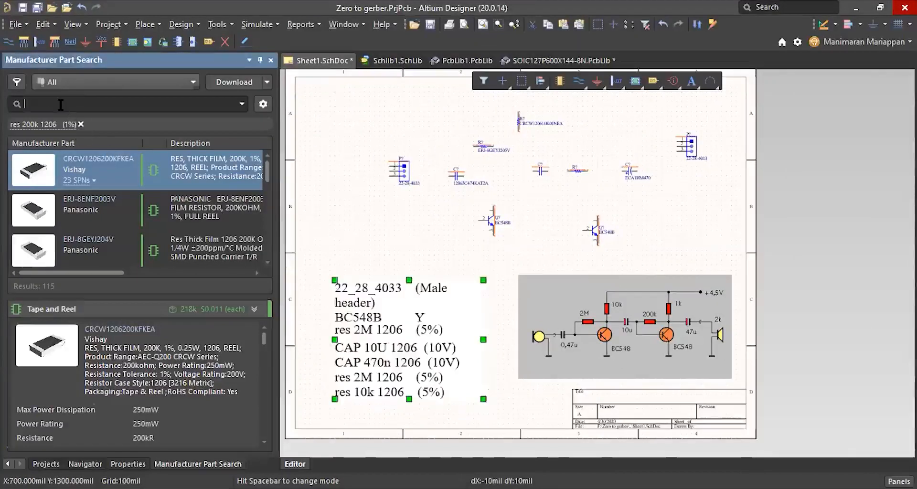
{"action": "key", "text": "ctrl+v"}
{"action": "key", "text": "Return"}
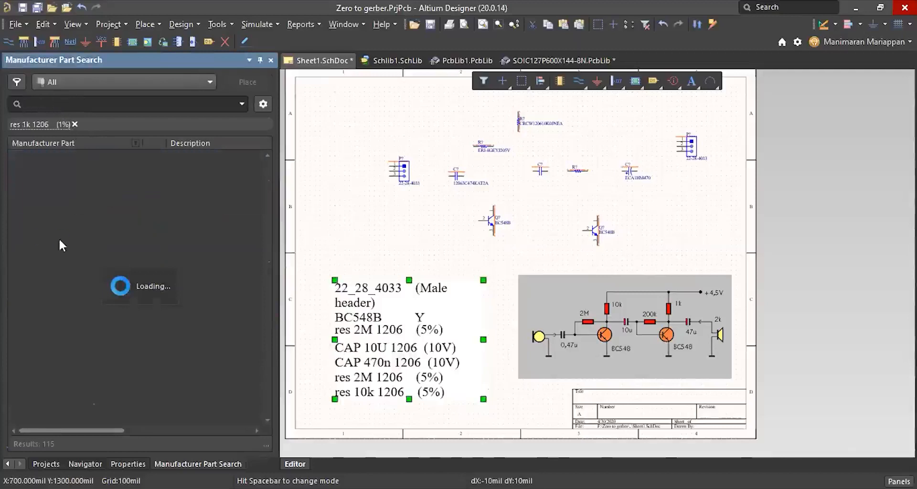
Place one Panasonic ERJ-8ENF1001V 1k resistor vertically above the right BC548B transistor and end placement
{"action": "left_click", "coordinate": [121, 171]}
{"action": "right_click", "coordinate": [124, 168]}
{"action": "left_click", "coordinate": [141, 174]}
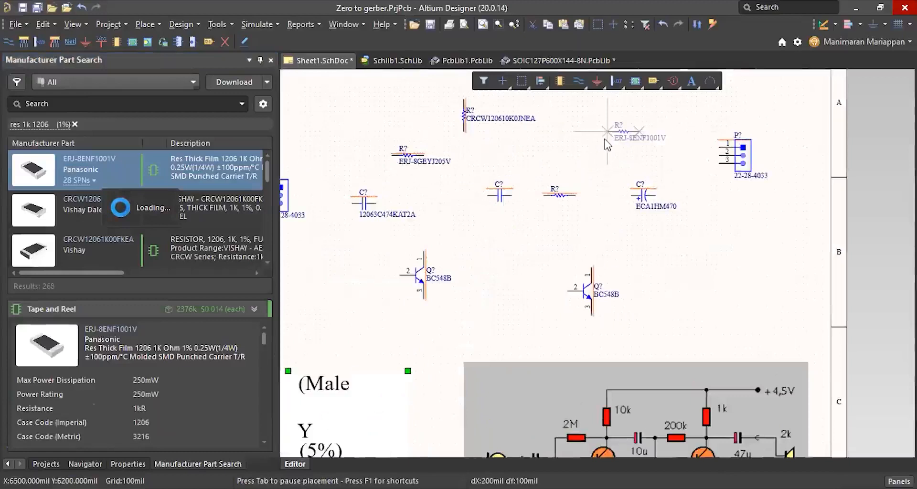
{"action": "scroll", "coordinate": [591, 157], "scroll_direction": "up", "scroll_amount": 1, "text": "ctrl"}
{"action": "key", "text": "space"}
{"action": "left_click", "coordinate": [592, 156]}
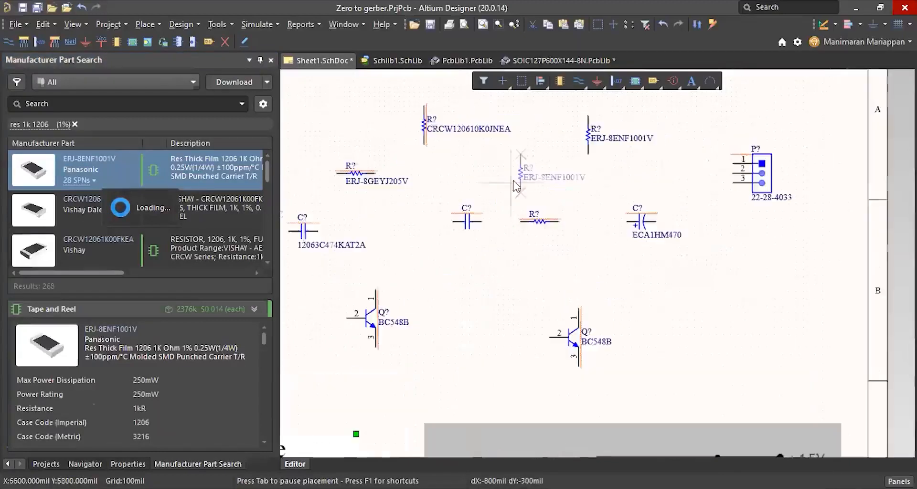
{"action": "scroll", "coordinate": [458, 176], "scroll_direction": "down", "scroll_amount": 2, "text": "ctrl"}
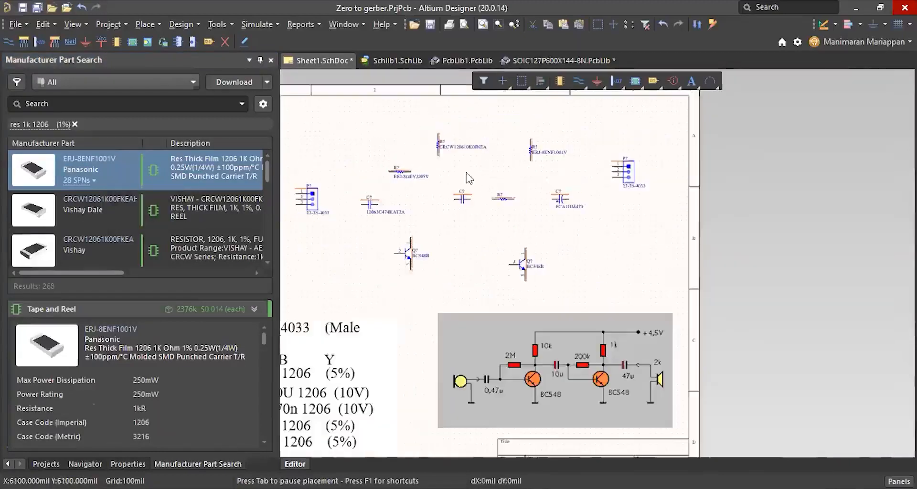
{"action": "scroll", "coordinate": [671, 175], "scroll_direction": "down", "scroll_amount": 1, "text": "ctrl"}
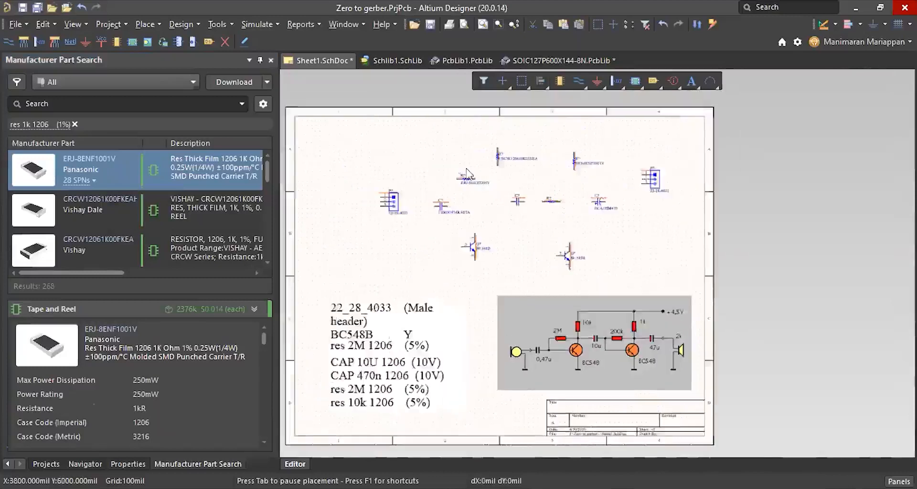
{"action": "scroll", "coordinate": [418, 203], "scroll_direction": "up", "scroll_amount": 1, "text": "ctrl"}
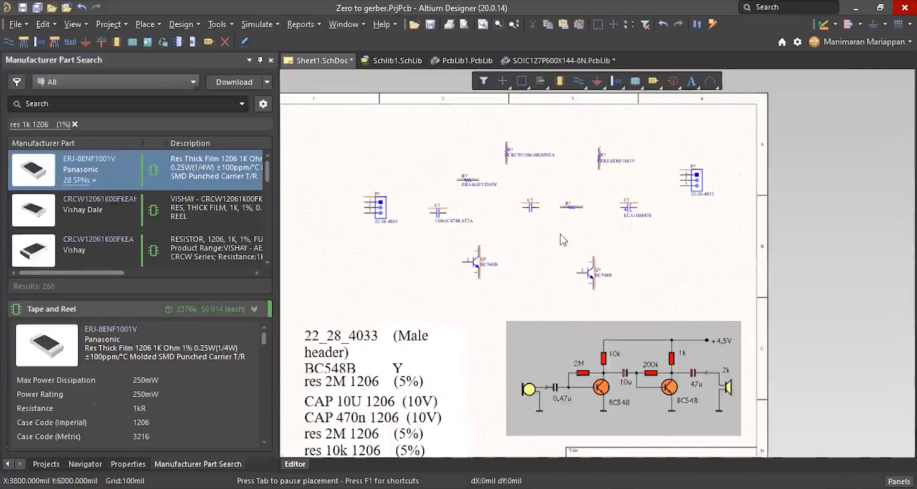
{"action": "scroll", "coordinate": [418, 190], "scroll_direction": "down", "scroll_amount": 1, "text": "ctrl"}
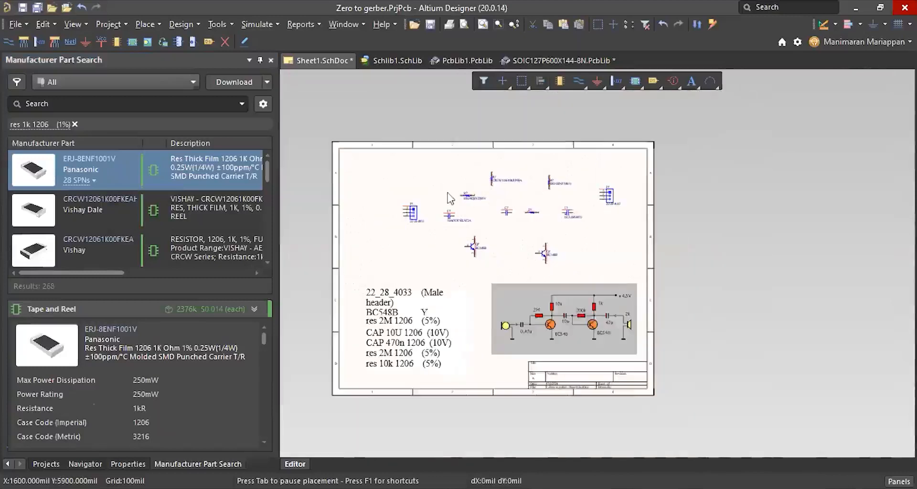
{"action": "scroll", "coordinate": [661, 195], "scroll_direction": "up", "scroll_amount": 1, "text": "ctrl"}
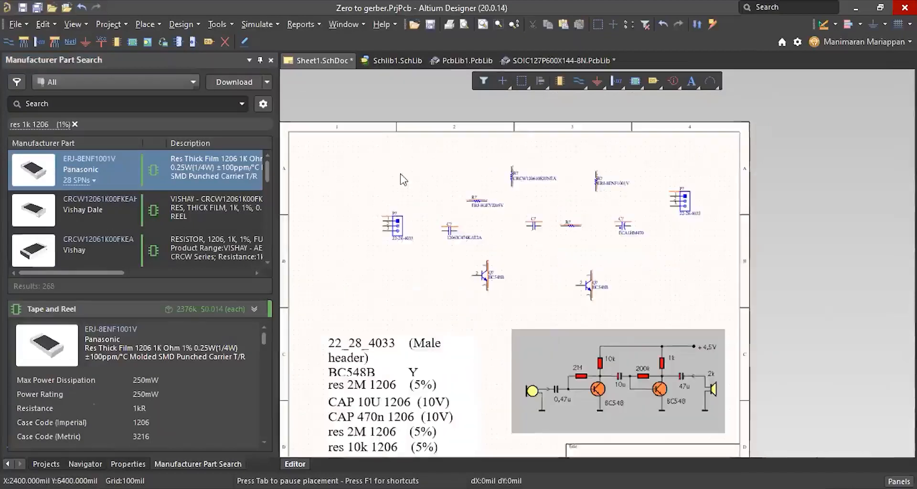
{"action": "left_click", "coordinate": [152, 24]}
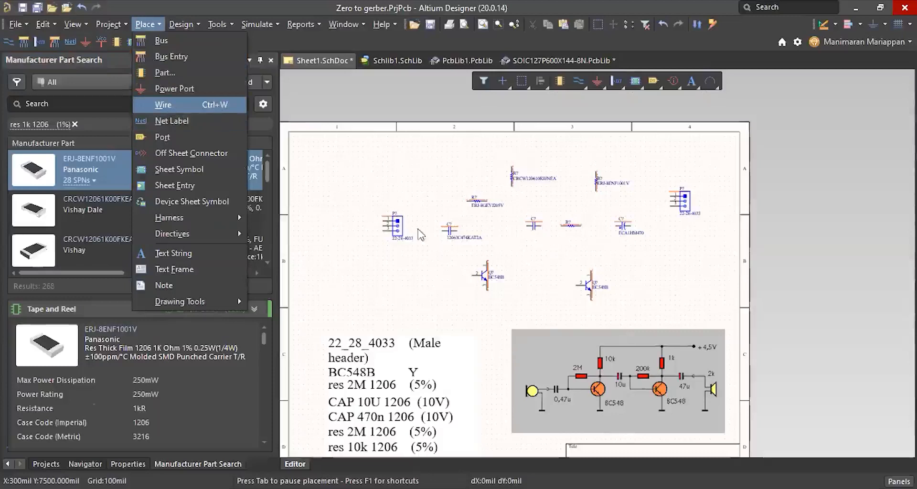
{"action": "scroll", "coordinate": [410, 238], "scroll_direction": "up", "scroll_amount": 2, "text": "ctrl"}
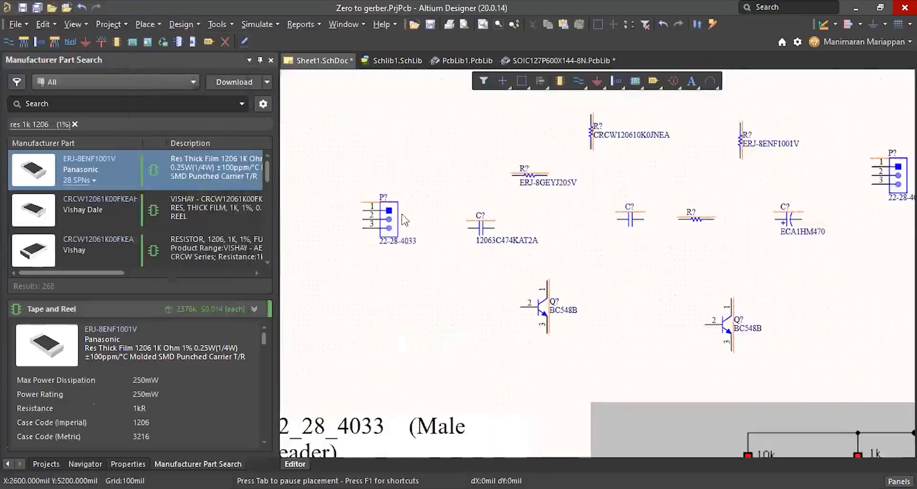
{"action": "scroll", "coordinate": [405, 220], "scroll_direction": "up", "scroll_amount": 1, "text": "ctrl"}
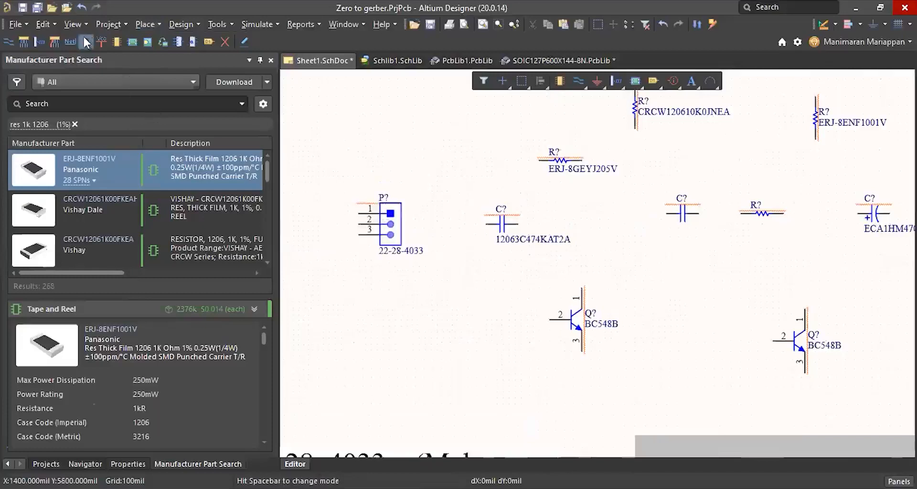
{"action": "left_click", "coordinate": [422, 182]}
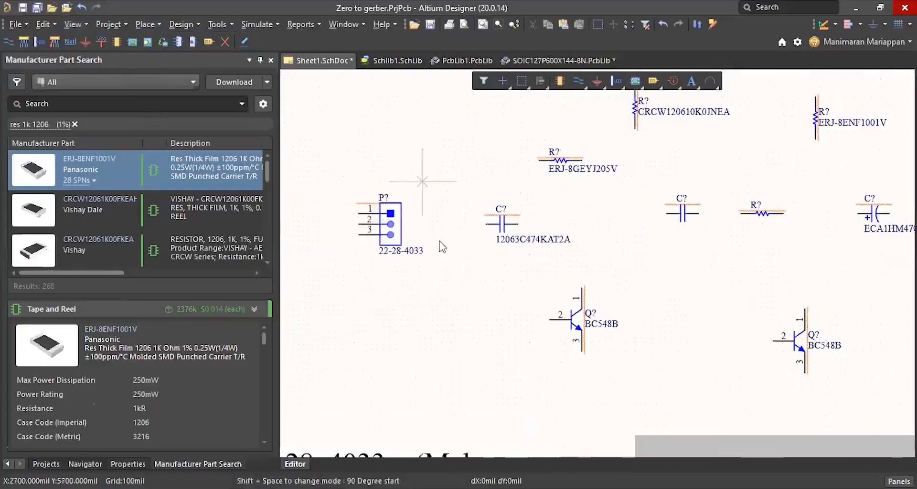
{"action": "scroll", "coordinate": [409, 197], "scroll_direction": "up", "scroll_amount": 2, "text": "ctrl"}
{"action": "scroll", "coordinate": [458, 280], "scroll_direction": "down", "scroll_amount": 3, "text": "ctrl"}
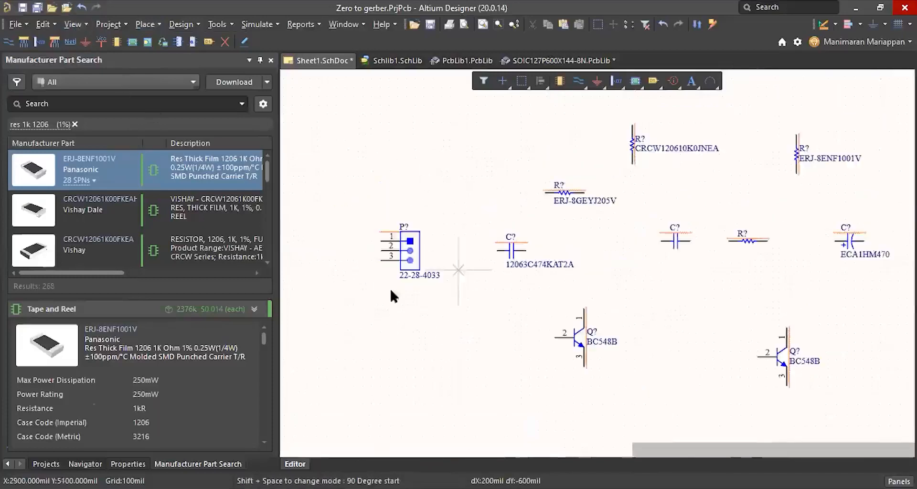
{"action": "scroll", "coordinate": [446, 254], "scroll_direction": "down", "scroll_amount": 2, "text": "ctrl"}
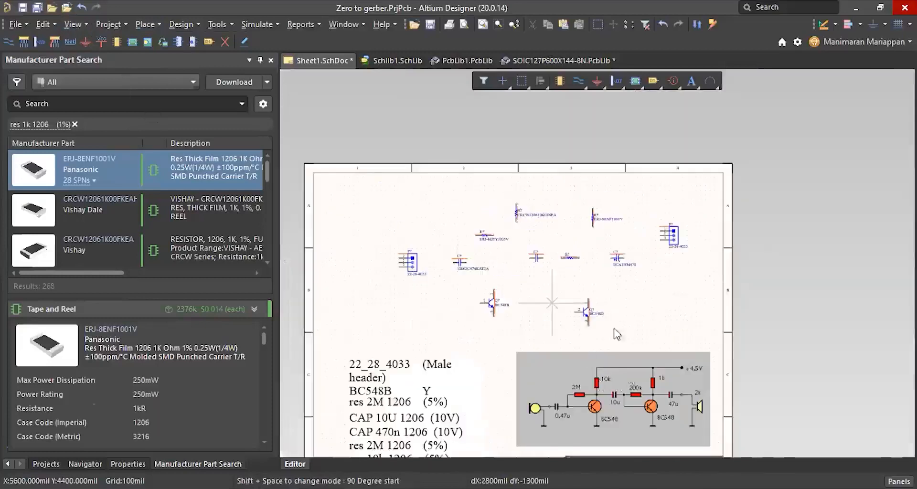
{"action": "scroll", "coordinate": [561, 212], "scroll_direction": "up", "scroll_amount": 2, "text": "ctrl"}
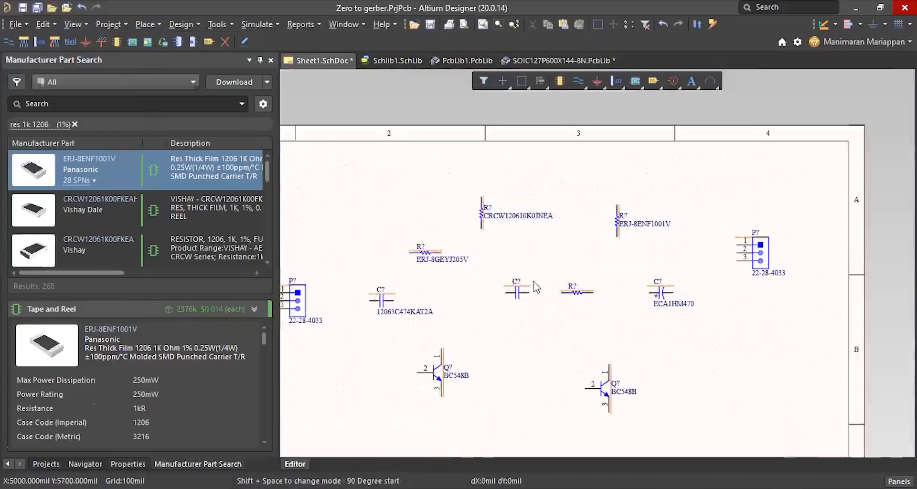
{"action": "scroll", "coordinate": [530, 279], "scroll_direction": "down", "scroll_amount": 2, "text": "ctrl"}
{"action": "scroll", "coordinate": [507, 258], "scroll_direction": "up", "scroll_amount": 2, "text": "ctrl"}
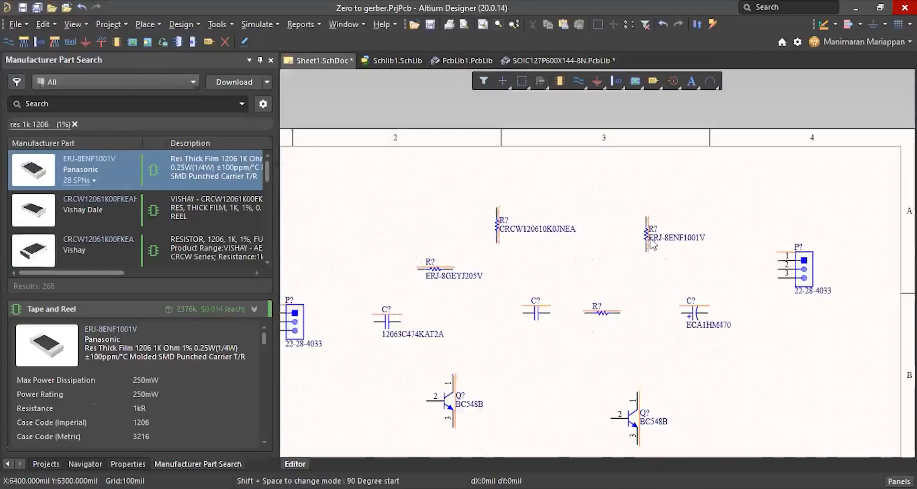
{"action": "scroll", "coordinate": [559, 277], "scroll_direction": "down", "scroll_amount": 2, "text": "ctrl"}
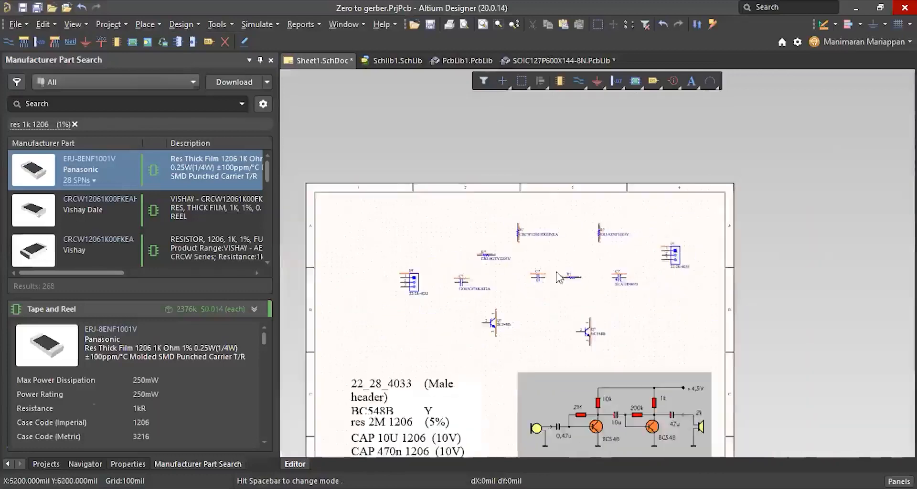
Distribute the 10u capacitor, the 200k resistor and the ECA1HM470 capacitor evenly in the horizontal direction
{"action": "scroll", "coordinate": [558, 277], "scroll_direction": "up", "scroll_amount": 2, "text": "ctrl"}
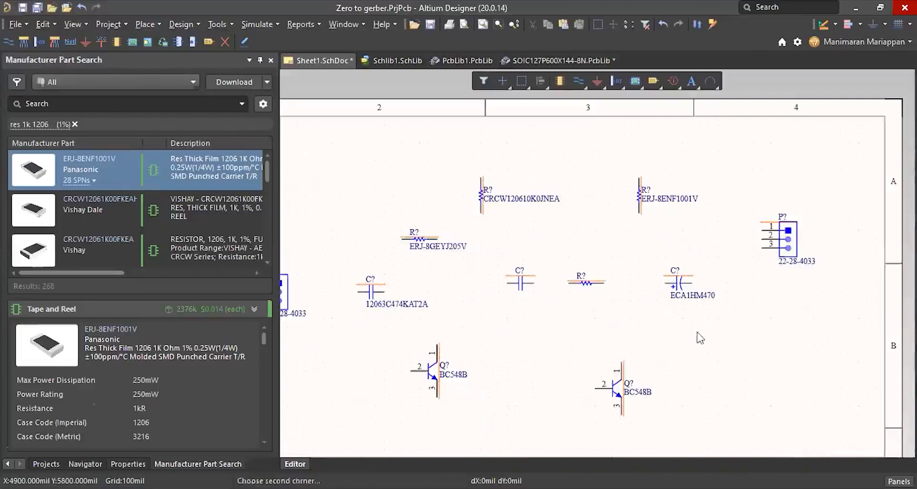
{"action": "left_click_drag", "start_coordinate": [734, 344], "coordinate": [490, 245]}
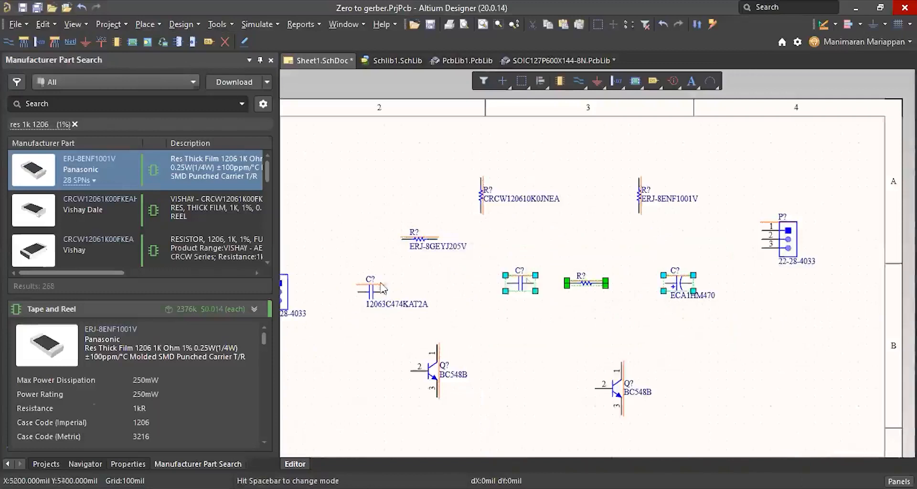
{"action": "left_click", "coordinate": [44, 23]}
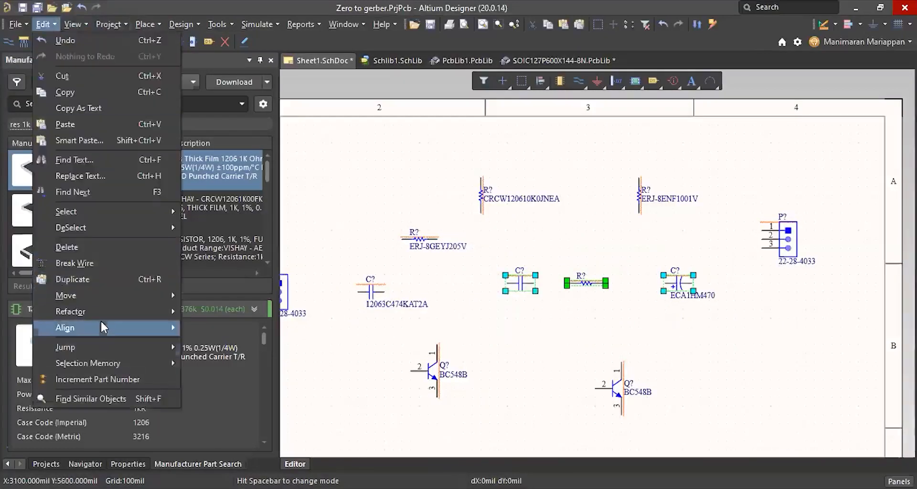
{"action": "mouse_move", "coordinate": [99, 326]}
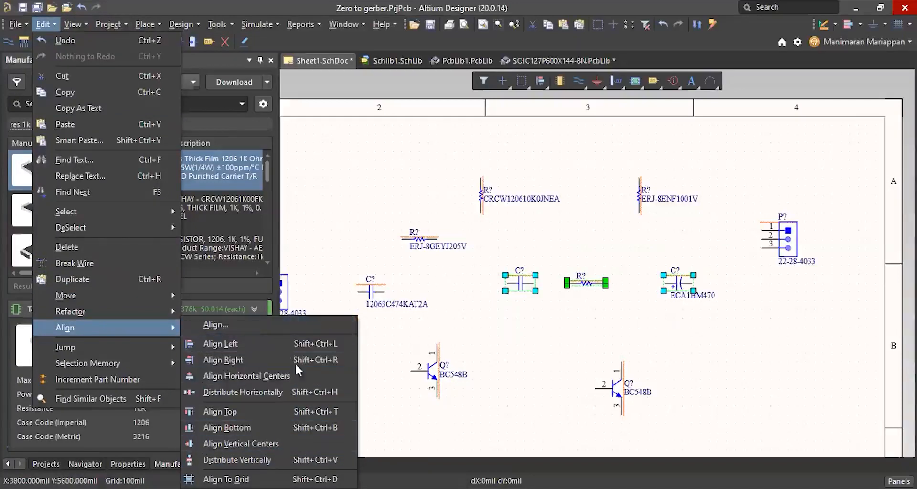
{"action": "left_click", "coordinate": [243, 392]}
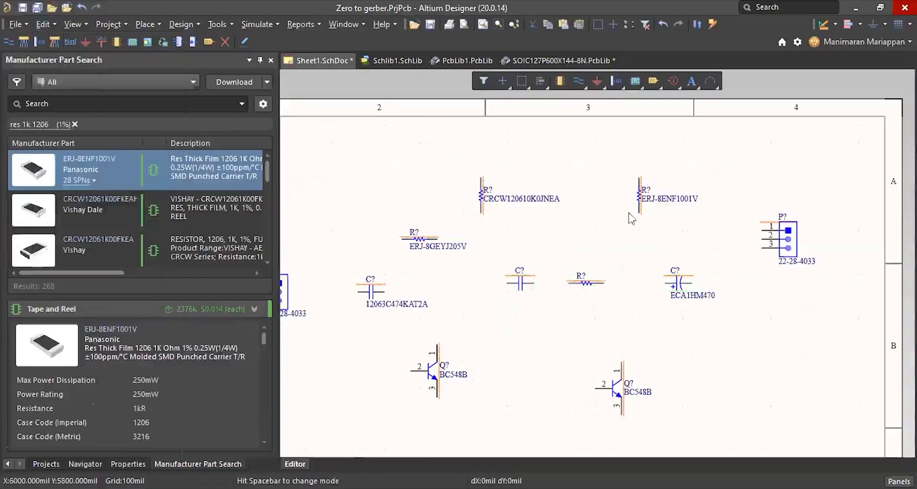
{"action": "scroll", "coordinate": [629, 224], "scroll_direction": "down", "scroll_amount": 3, "text": "ctrl"}
{"action": "scroll", "coordinate": [558, 188], "scroll_direction": "up", "scroll_amount": 1, "text": "ctrl"}
{"action": "scroll", "coordinate": [558, 188], "scroll_direction": "down", "scroll_amount": 1, "text": "ctrl"}
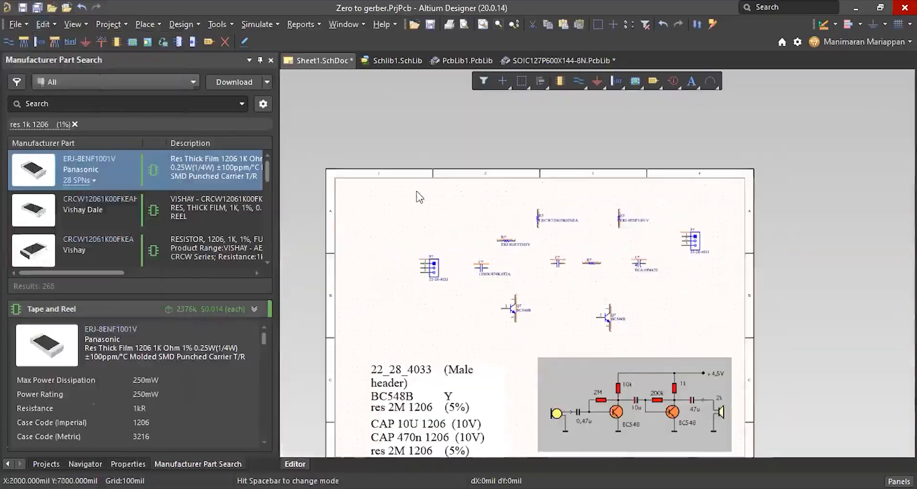
{"action": "scroll", "coordinate": [497, 311], "scroll_direction": "up", "scroll_amount": 3, "text": "ctrl"}
{"action": "scroll", "coordinate": [577, 342], "scroll_direction": "down", "scroll_amount": 3, "text": "ctrl"}
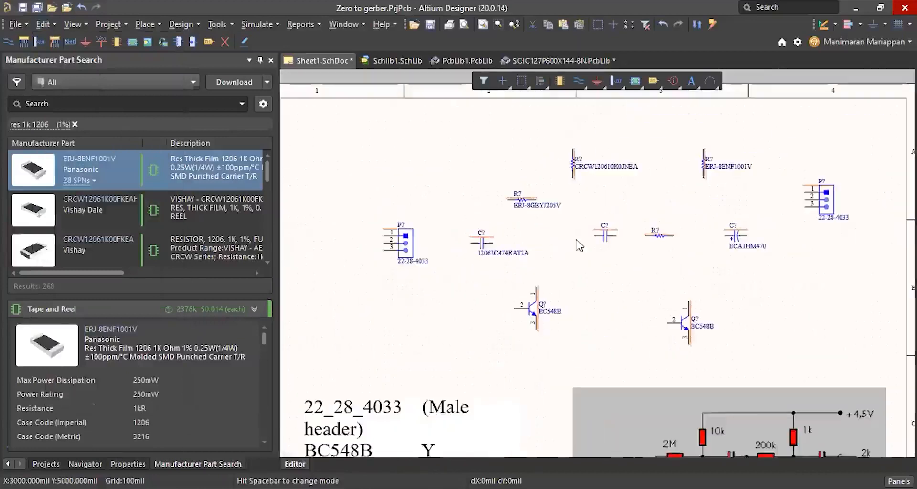
{"action": "scroll", "coordinate": [580, 347], "scroll_direction": "up", "scroll_amount": 3, "text": "ctrl"}
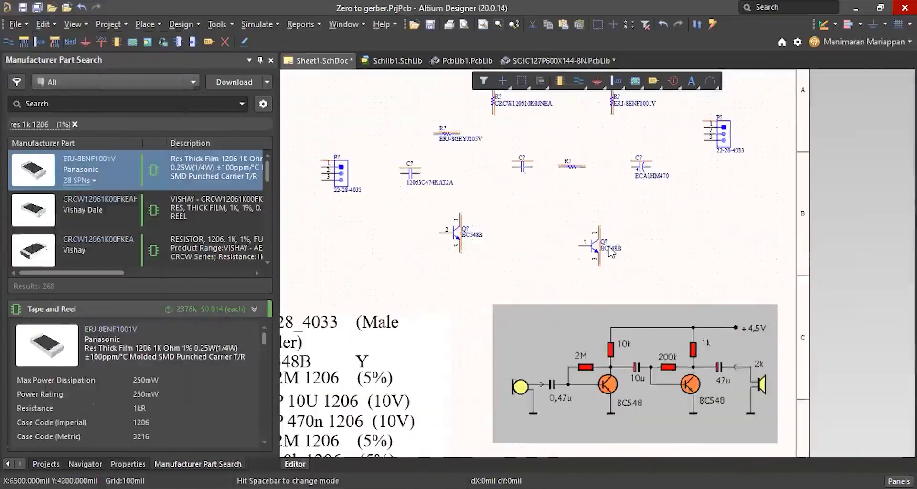
{"action": "key", "text": "ctrl+w"}
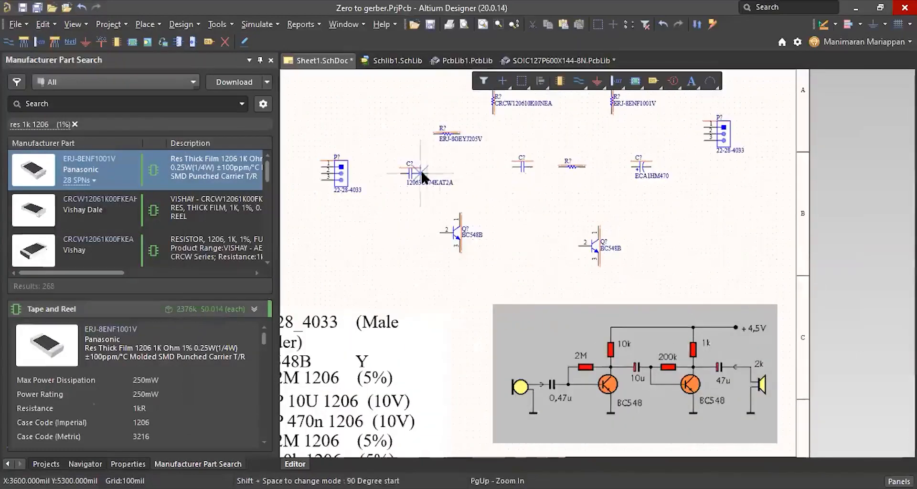
{"action": "left_click", "coordinate": [439, 233]}
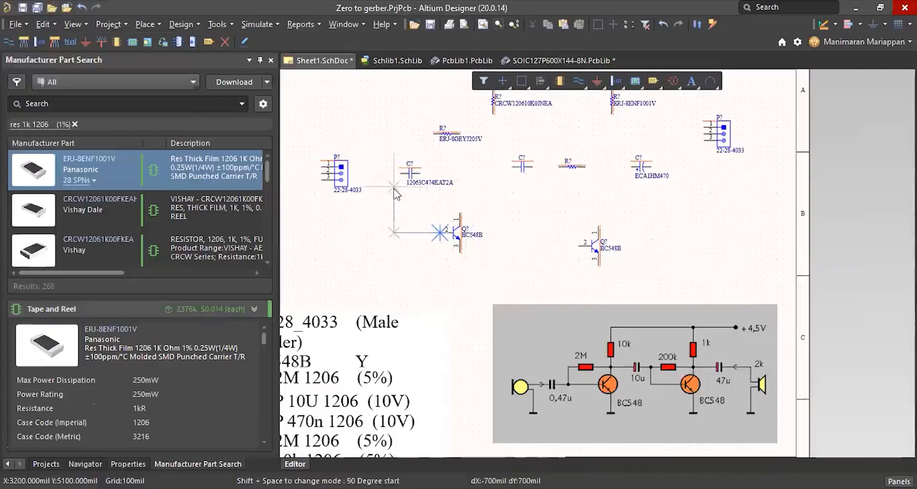
{"action": "key", "text": "Escape"}
{"action": "key", "text": "Escape"}
Move the left 22-28-4033 header and the 12063C474KAT2A capacitor further left, away from the left transistor
{"action": "key", "text": "ctrl+Page_Down"}
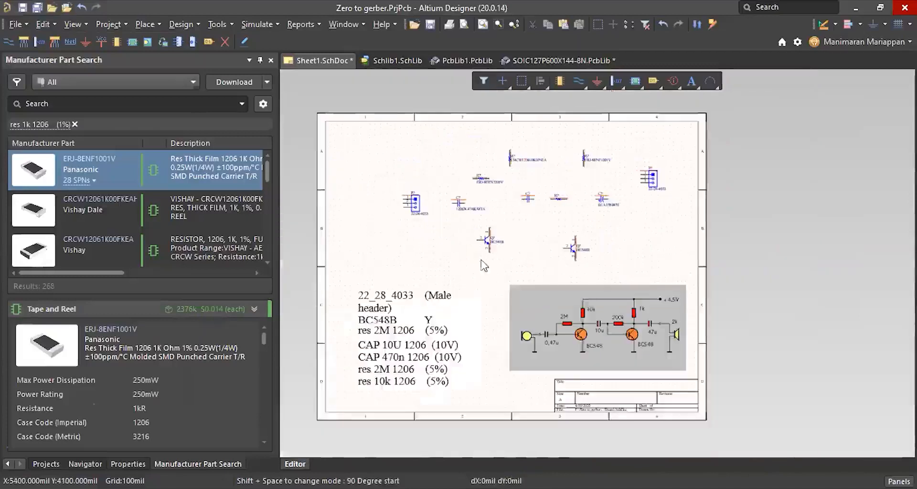
{"action": "left_click_drag", "start_coordinate": [441, 230], "coordinate": [364, 212]}
{"action": "left_click_drag", "start_coordinate": [505, 226], "coordinate": [382, 227]}
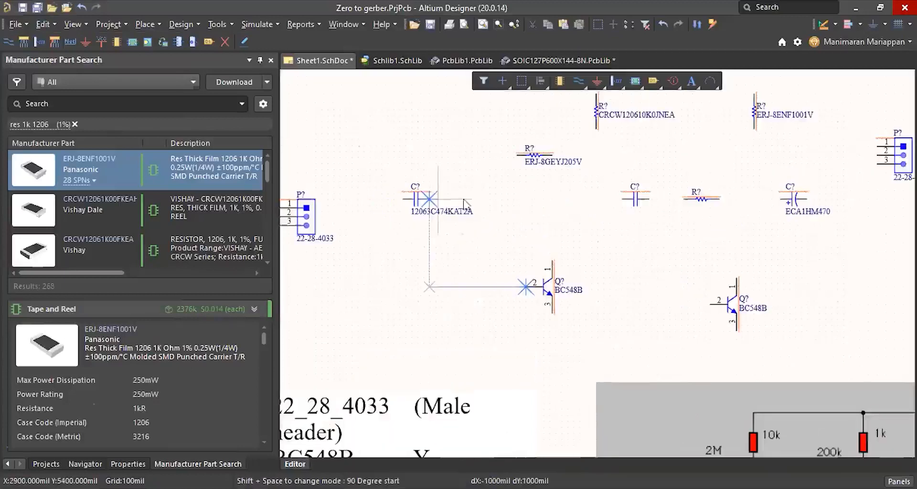
Wire the left BC548B's base to the 12063C474KAT2A capacitor, and branch that wire to the near end of the ERJ-8GEYJ205V resistor
{"action": "left_click", "coordinate": [473, 199]}
{"action": "left_click", "coordinate": [430, 199]}
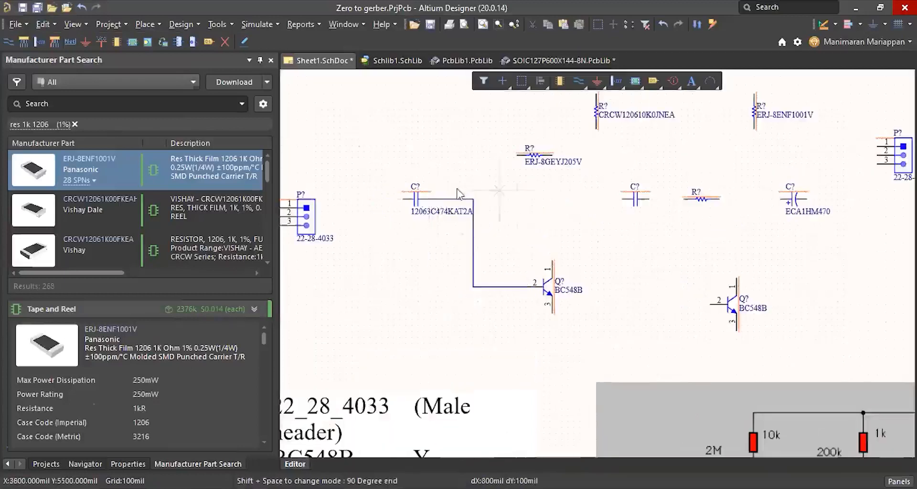
{"action": "key", "text": "Page_Down"}
{"action": "key", "text": "Page_Up"}
{"action": "key", "text": "Page_Up"}
{"action": "key", "text": "Page_Up"}
{"action": "left_click", "coordinate": [480, 148]}
{"action": "left_click", "coordinate": [440, 188]}
{"action": "key", "text": "Page_Down"}
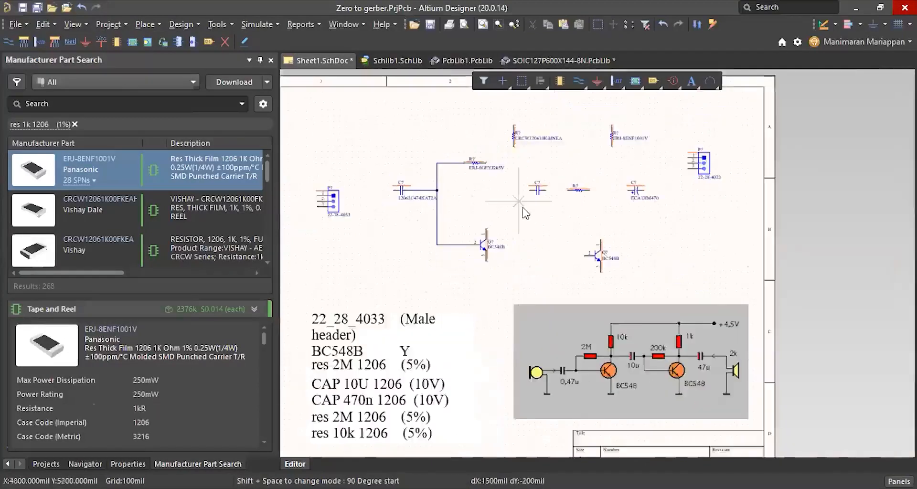
{"action": "key", "text": "Page_Up"}
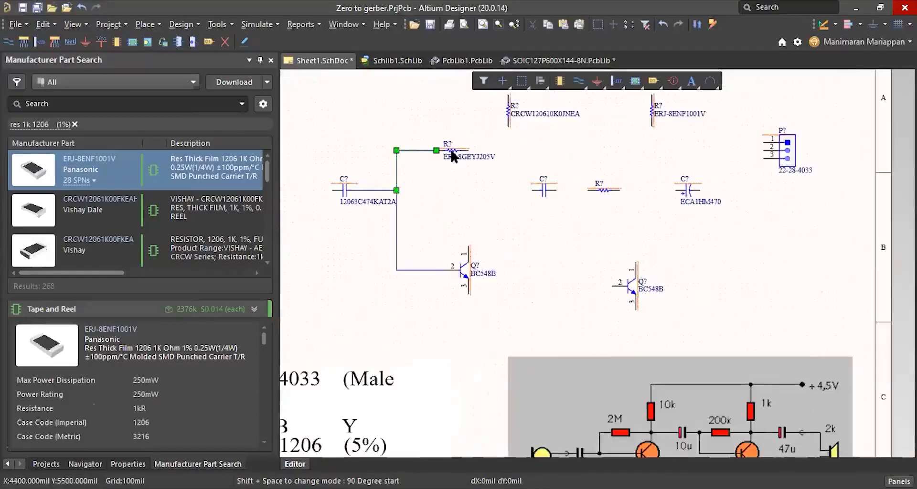
Move the ERJ-8GEYJ205V resistor down and slightly right, keeping its wire attached
{"action": "left_click_drag", "start_coordinate": [453, 163], "coordinate": [456, 182]}
{"action": "left_click", "coordinate": [508, 226]}
{"action": "key", "text": "ctrl+z"}
{"action": "scroll", "coordinate": [452, 155], "scroll_direction": "up", "scroll_amount": 3, "text": "ctrl"}
{"action": "left_click_drag", "start_coordinate": [444, 162], "coordinate": [427, 210]}
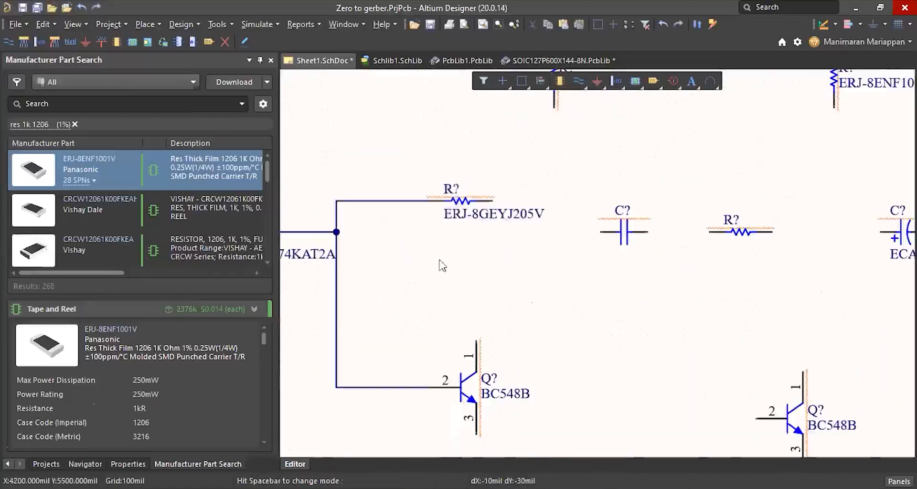
Move the 10u capacitor and the 200k resistor up into line with the ERJ-8GEYJ205V resistor, connecting them in a row
{"action": "scroll", "coordinate": [443, 262], "scroll_direction": "down", "scroll_amount": 3, "text": "ctrl"}
{"action": "scroll", "coordinate": [551, 248], "scroll_direction": "up", "scroll_amount": 3, "text": "ctrl"}
{"action": "left_click_drag", "start_coordinate": [544, 240], "coordinate": [538, 208]}
{"action": "scroll", "coordinate": [544, 277], "scroll_direction": "down", "scroll_amount": 4, "text": "ctrl"}
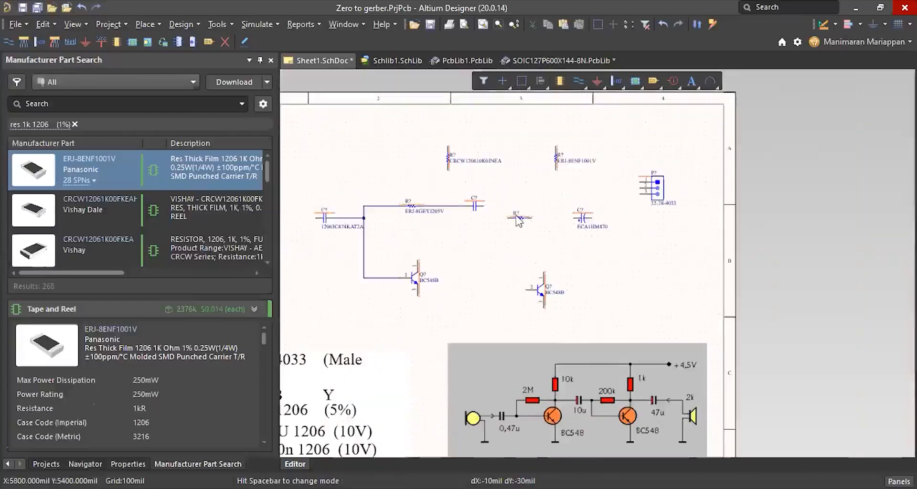
{"action": "scroll", "coordinate": [519, 221], "scroll_direction": "up", "scroll_amount": 2, "text": "ctrl"}
{"action": "left_click_drag", "start_coordinate": [542, 219], "coordinate": [557, 202]}
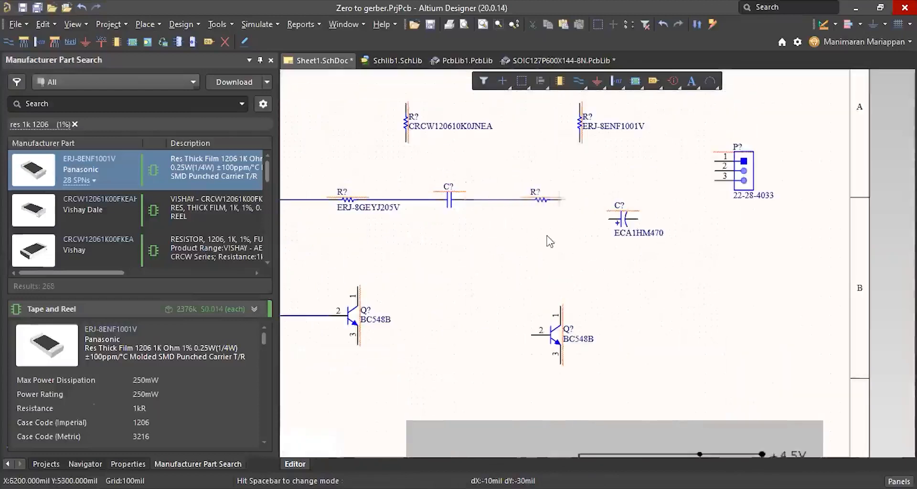
{"action": "scroll", "coordinate": [547, 164], "scroll_direction": "down", "scroll_amount": 3, "text": "ctrl"}
{"action": "scroll", "coordinate": [599, 179], "scroll_direction": "up", "scroll_amount": 1, "text": "ctrl"}
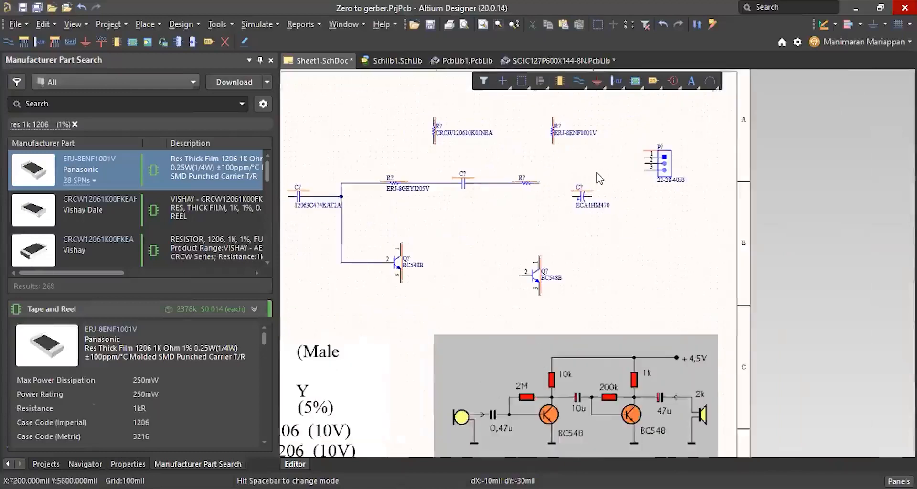
Raise the right BC548B level with the left one, and wire its base to the node between the 10u capacitor and 200k resistor
{"action": "left_click_drag", "start_coordinate": [543, 286], "coordinate": [542, 274]}
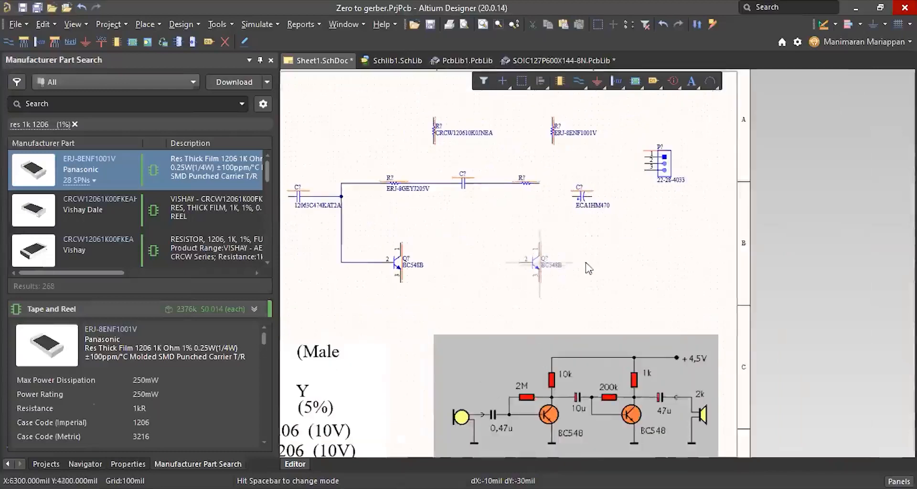
{"action": "key", "text": "ctrl+w"}
{"action": "left_click", "coordinate": [486, 182]}
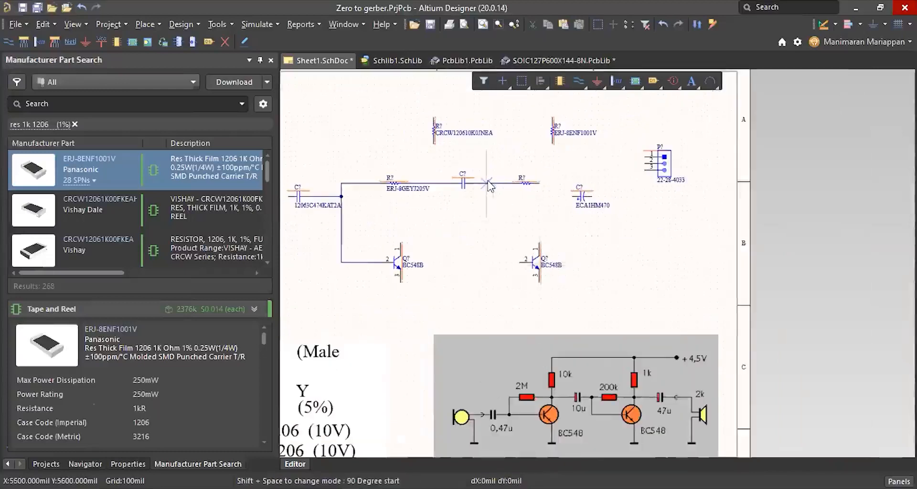
{"action": "left_click", "coordinate": [521, 262]}
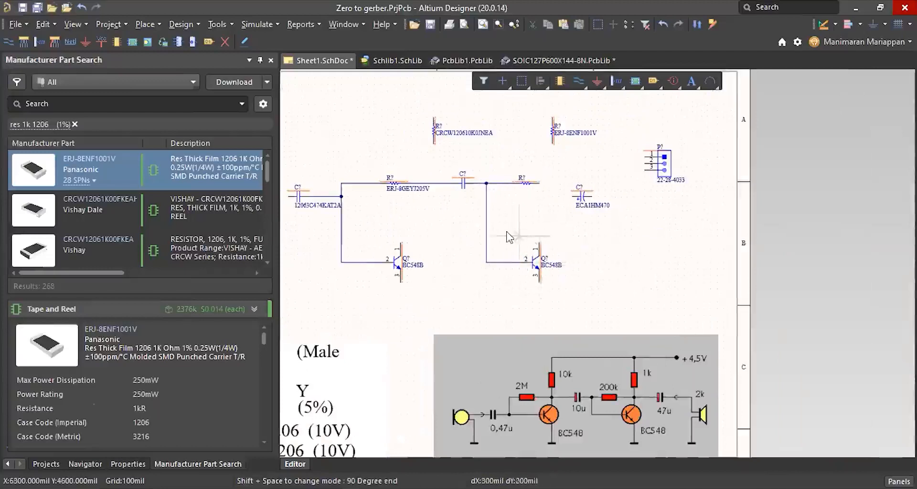
Wire the left BC548B's collector to the node between the ERJ-8GEYJ205V resistor and the 10u capacitor, and end wiring
{"action": "scroll", "coordinate": [549, 290], "scroll_direction": "down", "scroll_amount": 2}
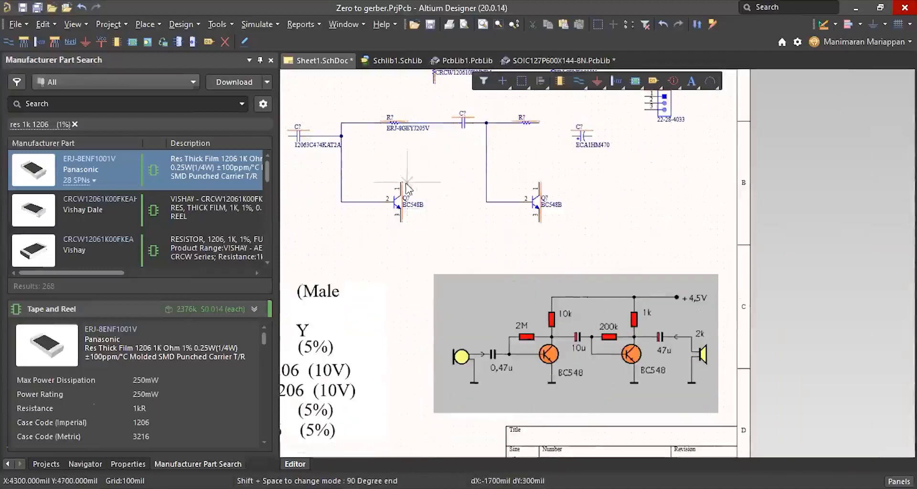
{"action": "left_click", "coordinate": [434, 122]}
{"action": "left_click", "coordinate": [433, 170]}
{"action": "left_click", "coordinate": [400, 181]}
{"action": "right_click", "coordinate": [446, 200]}
Move the left BC548B directly below its collector node and the right BC548B below the ERJ-8ENF1001V resistor, keeping both level
{"action": "left_click_drag", "start_coordinate": [405, 203], "coordinate": [433, 216]}
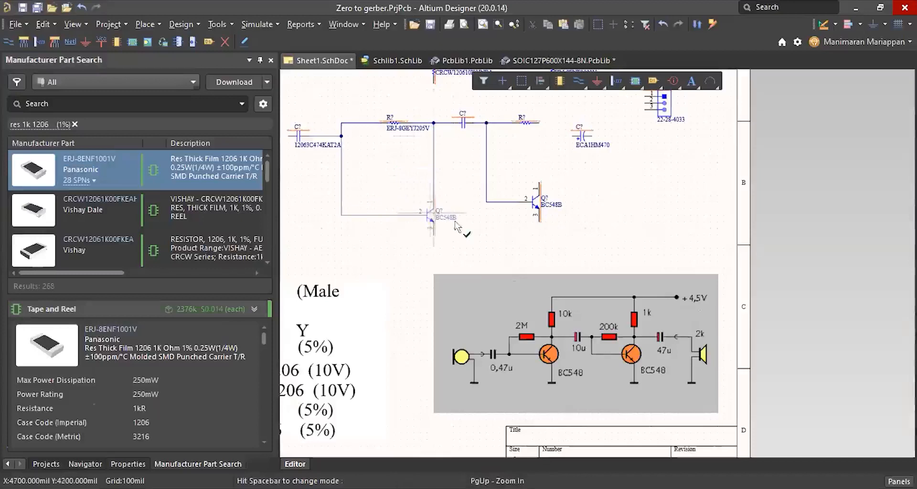
{"action": "left_click_drag", "start_coordinate": [546, 229], "coordinate": [561, 236]}
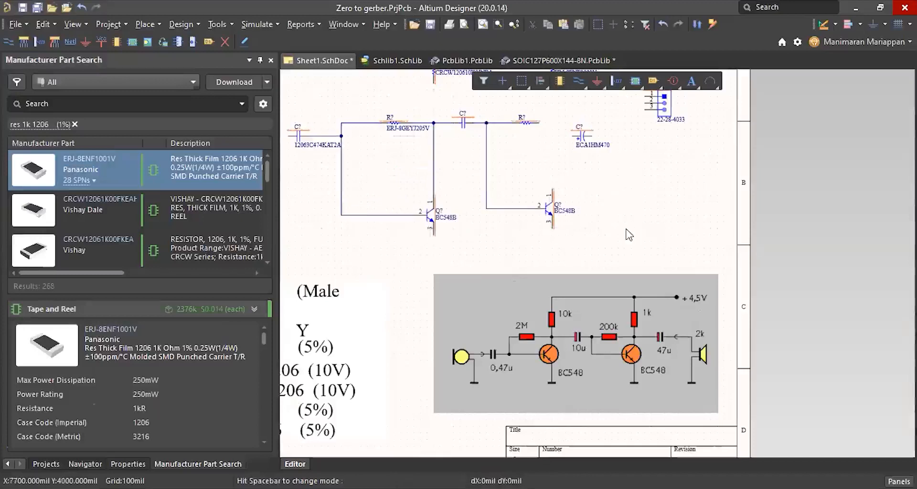
{"action": "left_click_drag", "start_coordinate": [432, 218], "coordinate": [432, 211]}
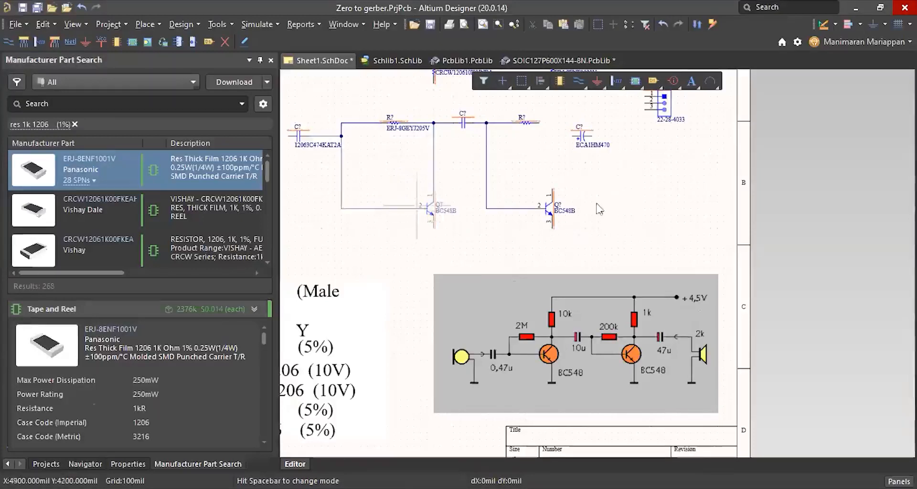
Wire the lower end of the CRCW120610K0JNEA resistor to the left transistor's collector node
{"action": "scroll", "coordinate": [471, 233], "scroll_direction": "down", "scroll_amount": 2, "text": "ctrl"}
{"action": "scroll", "coordinate": [445, 155], "scroll_direction": "up", "scroll_amount": 2, "text": "ctrl"}
{"action": "scroll", "coordinate": [444, 155], "scroll_direction": "up", "scroll_amount": 2, "text": "ctrl"}
{"action": "scroll", "coordinate": [446, 198], "scroll_direction": "down", "scroll_amount": 2, "text": "ctrl"}
{"action": "key", "text": "ctrl+w"}
{"action": "left_click", "coordinate": [449, 149]}
{"action": "left_click", "coordinate": [449, 188]}
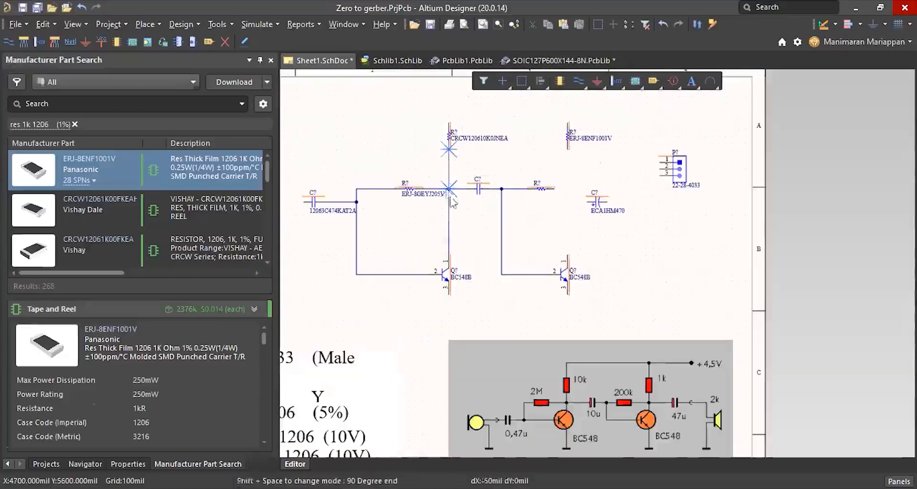
Connect the 200k resistor's free end to the ERJ-8ENF1001V resistor's lower end and the right BC548B's collector, and end wiring
{"action": "left_click", "coordinate": [554, 188]}
{"action": "left_click", "coordinate": [568, 148]}
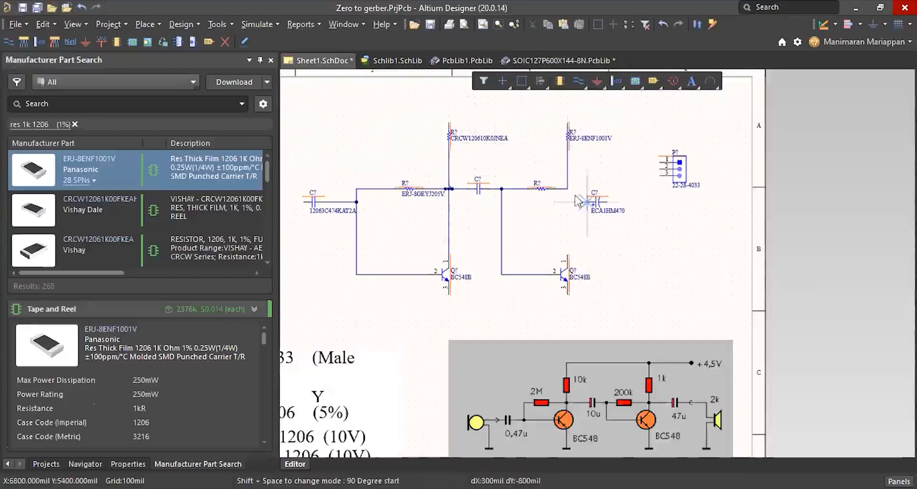
{"action": "left_click", "coordinate": [568, 189]}
{"action": "left_click", "coordinate": [567, 255]}
{"action": "right_click", "coordinate": [646, 218]}
Shift the right header and the ECA1HM470 capacitor right, aligning the capacitor with the row, and wire it to the right transistor's collector node
{"action": "left_click_drag", "start_coordinate": [677, 170], "coordinate": [704, 170]}
{"action": "left_click_drag", "start_coordinate": [599, 205], "coordinate": [634, 186]}
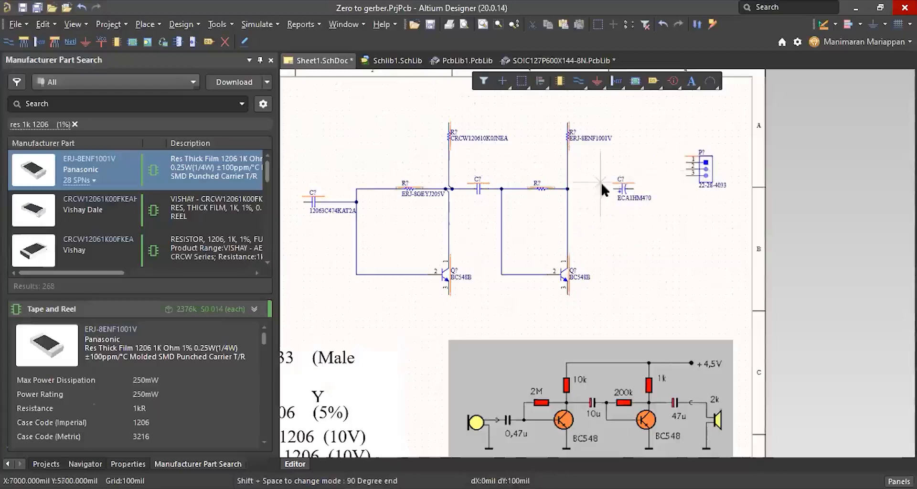
{"action": "scroll", "coordinate": [600, 191], "scroll_direction": "up", "scroll_amount": 4, "text": "ctrl"}
{"action": "left_click", "coordinate": [613, 190]}
{"action": "left_click", "coordinate": [507, 193]}
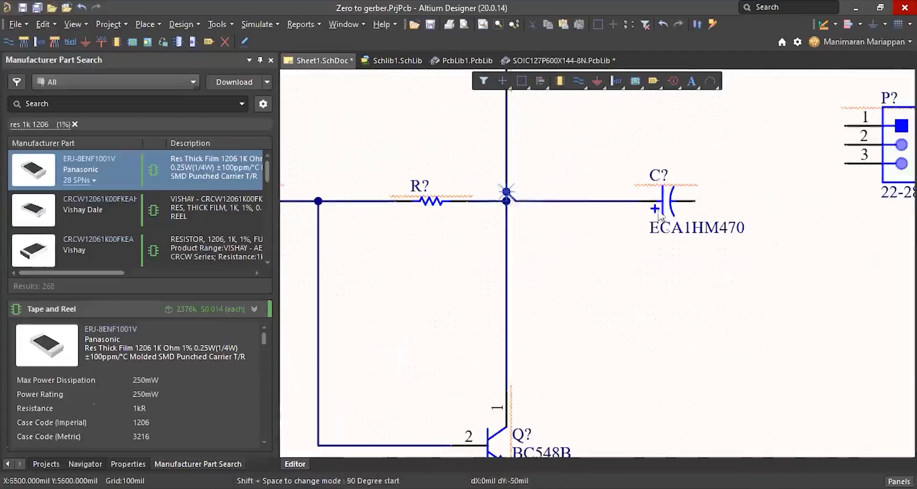
Wire the ECA1HM470 capacitor's free end to pin 2 of the right header, and lower the header to straighten the wire
{"action": "scroll", "coordinate": [518, 200], "scroll_direction": "down", "scroll_amount": 6, "text": "ctrl"}
{"action": "scroll", "coordinate": [652, 200], "scroll_direction": "up", "scroll_amount": 4, "text": "ctrl"}
{"action": "scroll", "coordinate": [661, 198], "scroll_direction": "up", "scroll_amount": 1, "text": "ctrl"}
{"action": "left_click", "coordinate": [738, 163]}
{"action": "left_click", "coordinate": [602, 214]}
{"action": "scroll", "coordinate": [660, 239], "scroll_direction": "down", "scroll_amount": 2, "text": "ctrl"}
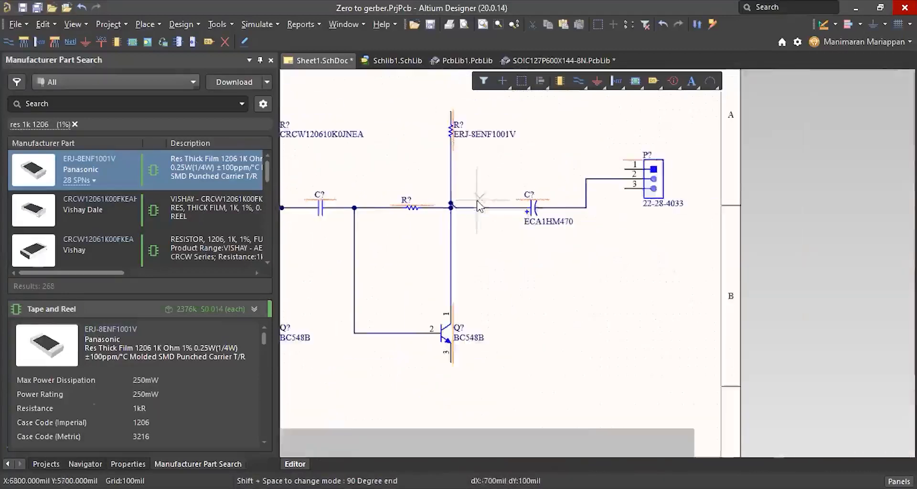
{"action": "scroll", "coordinate": [592, 191], "scroll_direction": "up", "scroll_amount": 1, "text": "ctrl"}
{"action": "left_click_drag", "start_coordinate": [592, 191], "coordinate": [593, 219]}
Move the left 22-28-4033 header up so pin 2 lines up with the 12063C474KAT2A capacitor
{"action": "scroll", "coordinate": [535, 182], "scroll_direction": "down", "scroll_amount": 2, "text": "ctrl"}
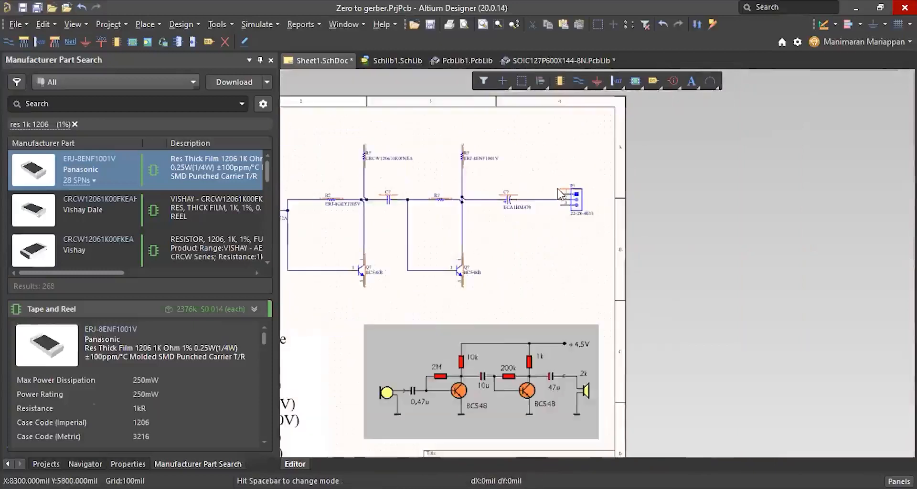
{"action": "scroll", "coordinate": [561, 195], "scroll_direction": "up", "scroll_amount": 1, "text": "ctrl"}
{"action": "scroll", "coordinate": [569, 241], "scroll_direction": "down", "scroll_amount": 1, "text": "ctrl"}
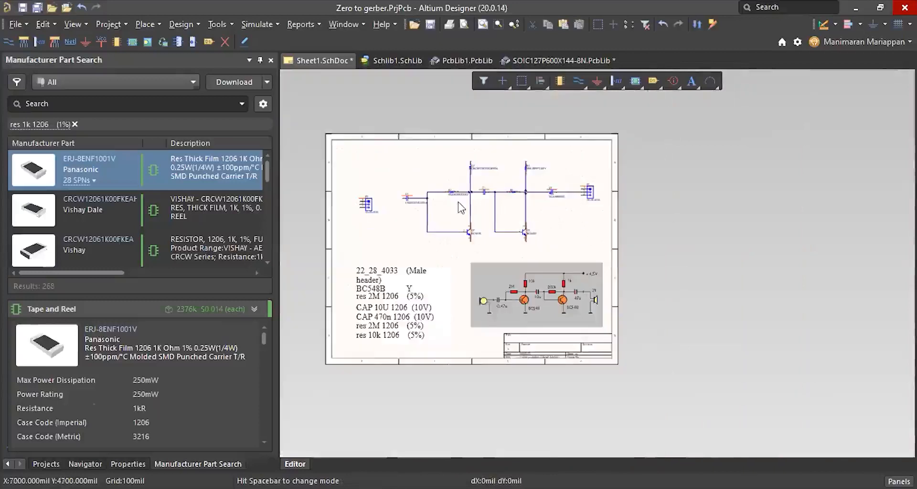
{"action": "scroll", "coordinate": [542, 208], "scroll_direction": "up", "scroll_amount": 1, "text": "ctrl"}
{"action": "key", "text": "Page_Up"}
{"action": "key", "text": "Page_Up"}
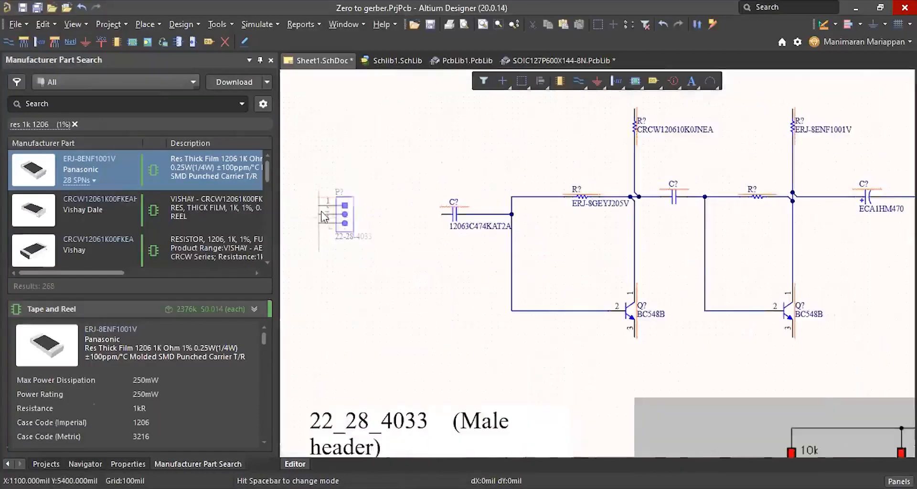
{"action": "scroll", "coordinate": [337, 217], "scroll_direction": "down", "scroll_amount": 1, "text": "ctrl"}
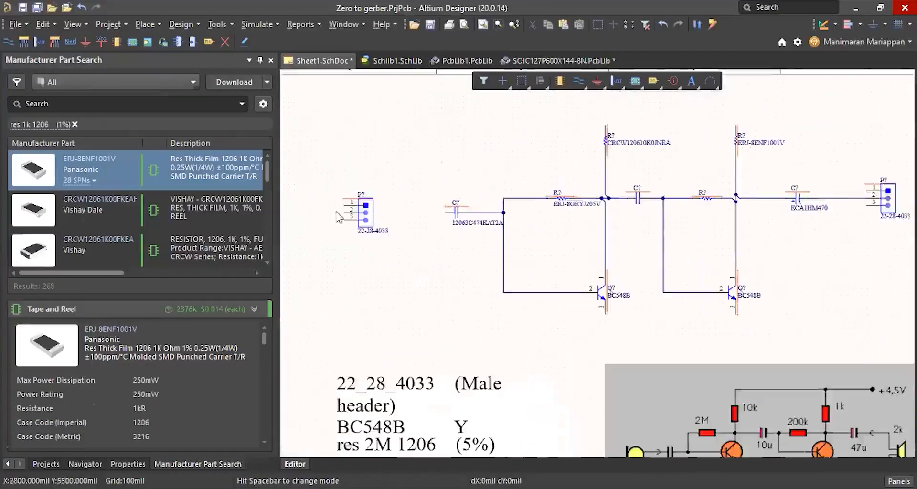
Move the left 22-28-4033 header and mirror it horizontally so its pins face the 12063C474KAT2A capacitor, keeping pin 2 in line
{"action": "scroll", "coordinate": [427, 225], "scroll_direction": "up", "scroll_amount": 2, "text": "ctrl"}
{"action": "scroll", "coordinate": [429, 225], "scroll_direction": "down", "scroll_amount": 1, "text": "ctrl"}
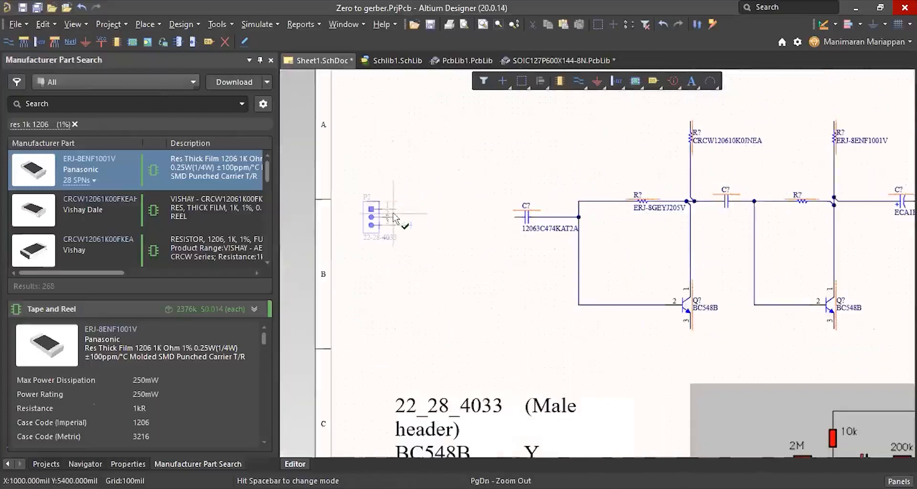
{"action": "key", "text": "x"}
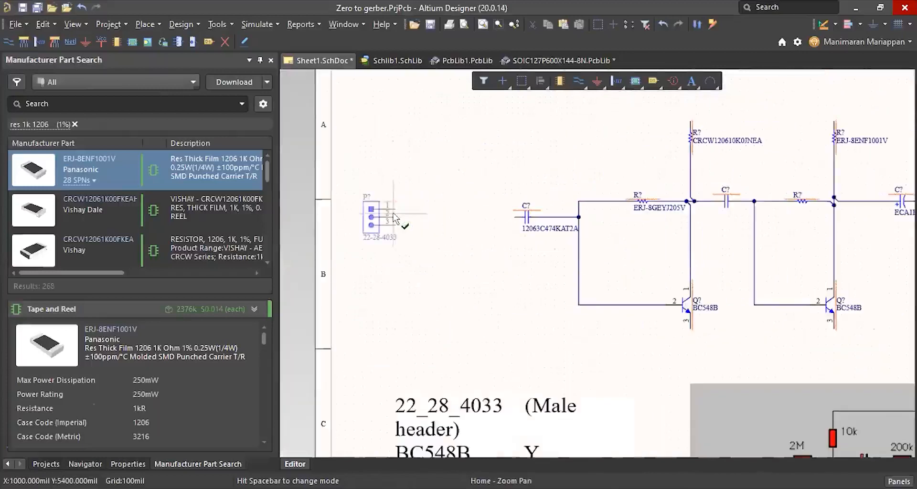
{"action": "key", "text": "Left"}
{"action": "key", "text": "Right"}
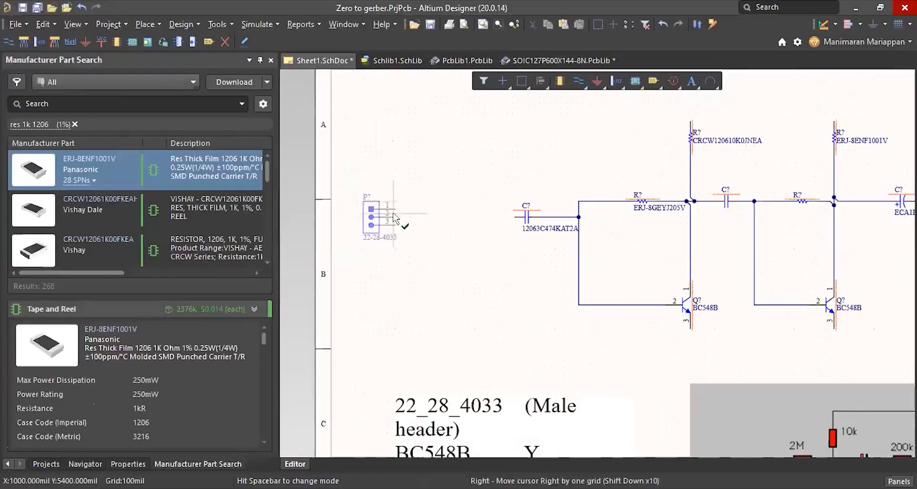
{"action": "key", "text": "Up"}
{"action": "key", "text": "Down"}
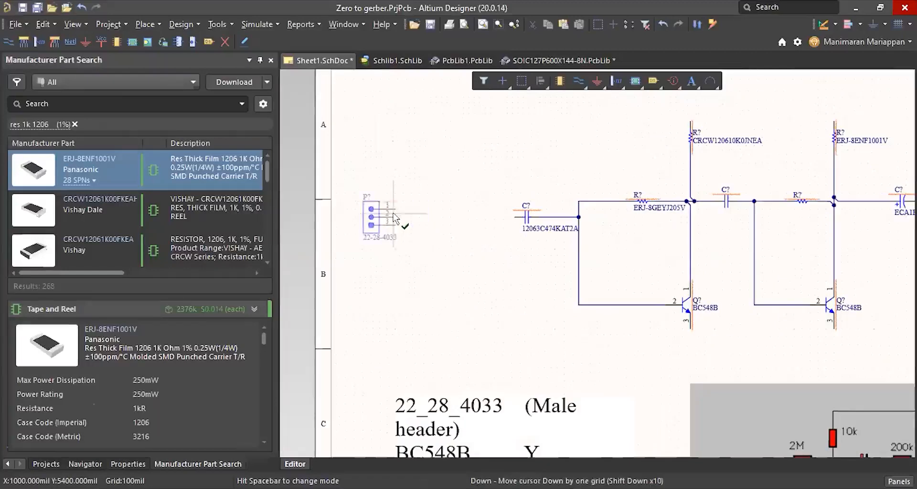
{"action": "key", "text": "shift+Left"}
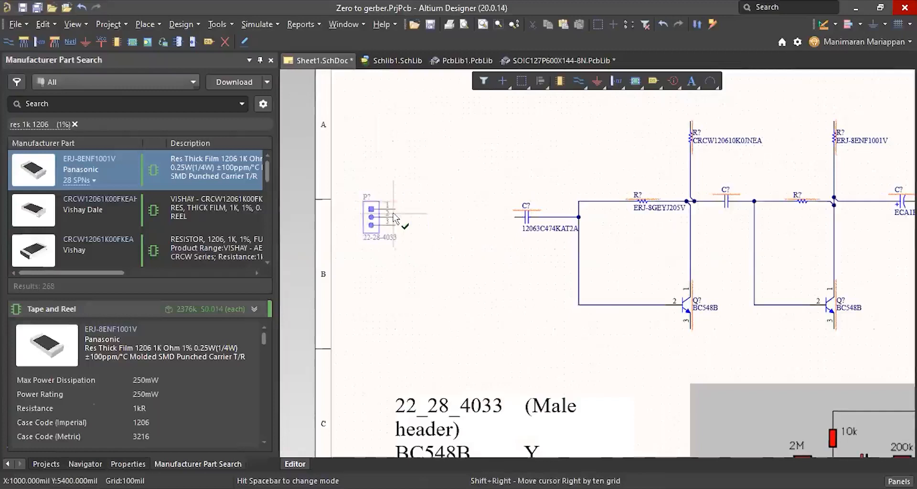
{"action": "key", "text": "x"}
{"action": "left_click", "coordinate": [402, 213]}
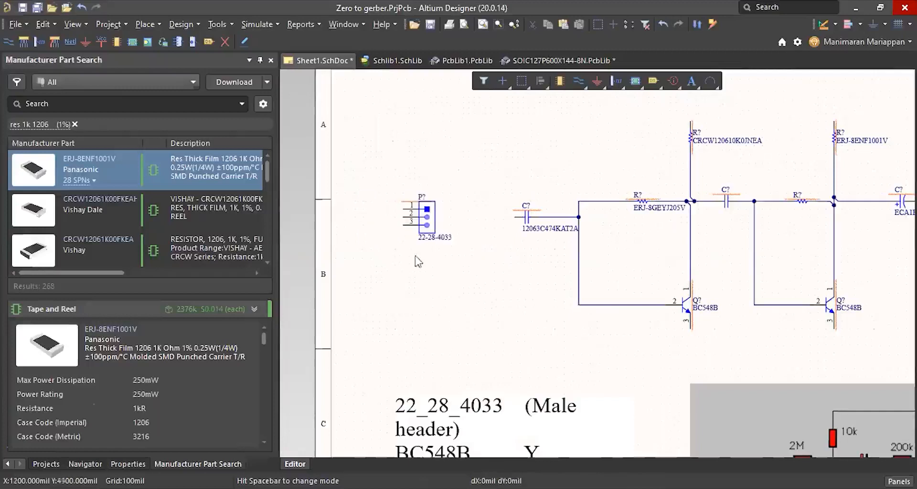
{"action": "left_click_drag", "start_coordinate": [424, 222], "coordinate": [456, 215]}
{"action": "key", "text": "x"}
{"action": "scroll", "coordinate": [389, 236], "scroll_direction": "down", "scroll_amount": 2, "text": "ctrl"}
{"action": "scroll", "coordinate": [461, 227], "scroll_direction": "up", "scroll_amount": 3, "text": "ctrl"}
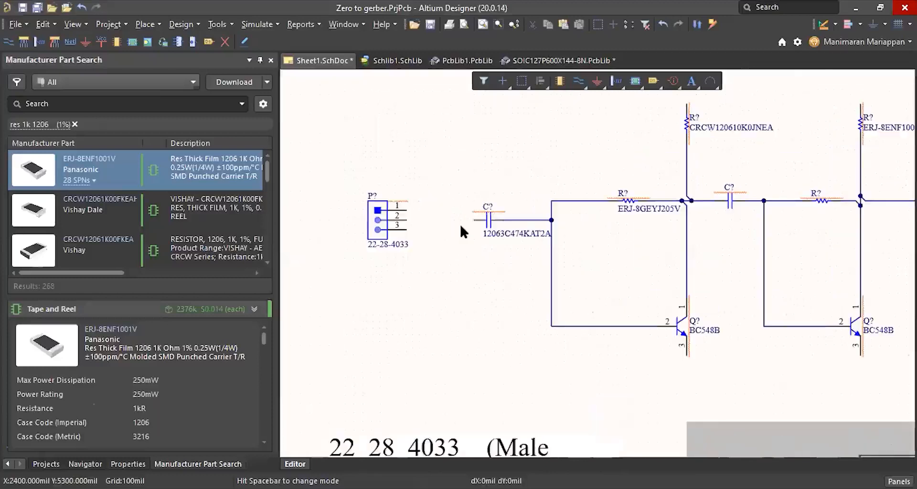
Wire the 12063C474KAT2A capacitor's free end to pin 2 of the left 22-28-4033 header
{"action": "scroll", "coordinate": [461, 227], "scroll_direction": "up", "scroll_amount": 2, "text": "ctrl"}
{"action": "key", "text": "ctrl+w"}
{"action": "left_click", "coordinate": [477, 218]}
{"action": "left_click", "coordinate": [376, 217]}
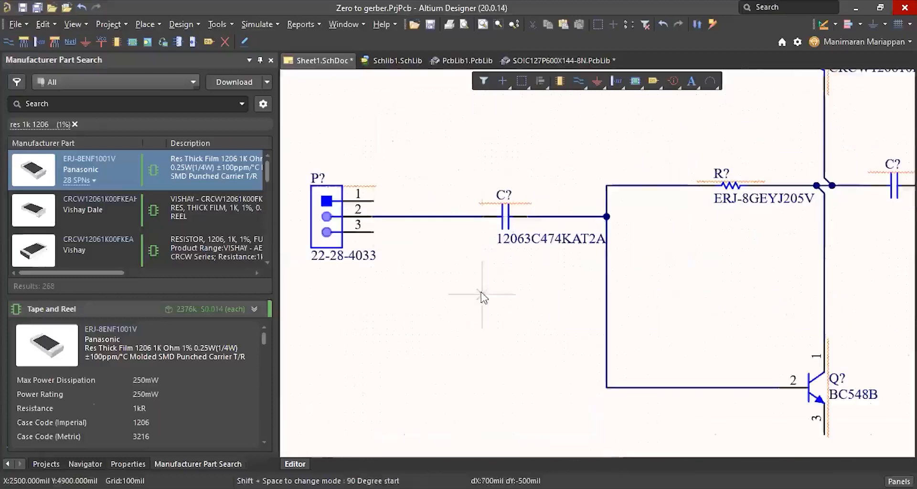
Compare the wired schematic with the reference circuit, checking its +4,5V supply and ground connections
{"action": "scroll", "coordinate": [482, 294], "scroll_direction": "down", "scroll_amount": 2, "text": "ctrl"}
{"action": "scroll", "coordinate": [386, 259], "scroll_direction": "down", "scroll_amount": 2, "text": "ctrl"}
{"action": "scroll", "coordinate": [444, 224], "scroll_direction": "up", "scroll_amount": 2, "text": "ctrl"}
{"action": "scroll", "coordinate": [475, 225], "scroll_direction": "down", "scroll_amount": 2, "text": "ctrl"}
{"action": "scroll", "coordinate": [459, 221], "scroll_direction": "up", "scroll_amount": 2, "text": "ctrl"}
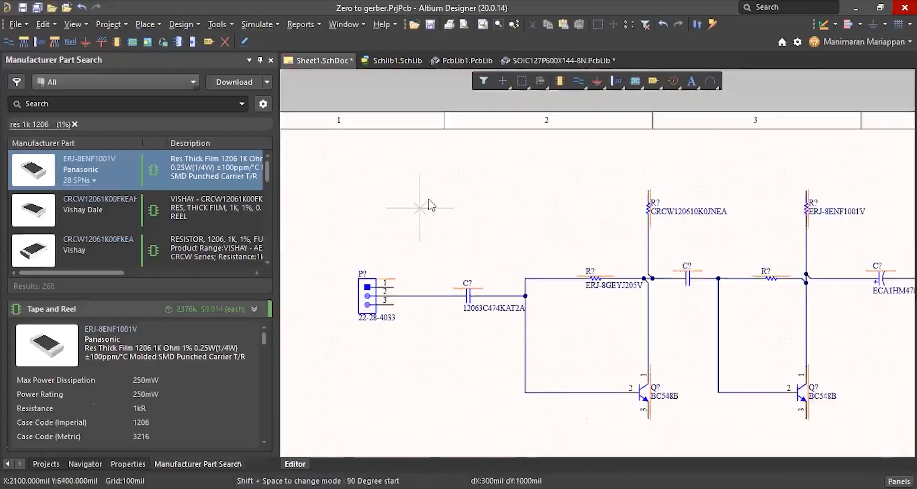
{"action": "scroll", "coordinate": [553, 306], "scroll_direction": "down", "scroll_amount": 2, "text": "ctrl"}
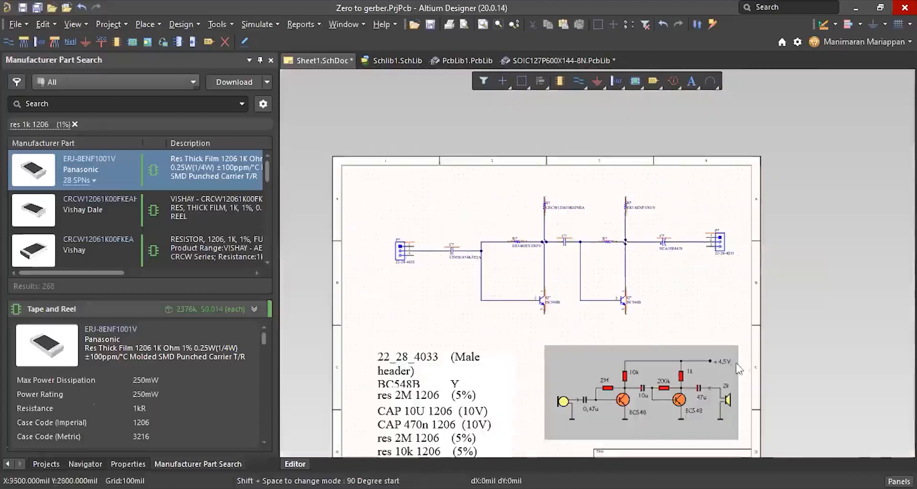
{"action": "scroll", "coordinate": [723, 377], "scroll_direction": "up", "scroll_amount": 2, "text": "ctrl"}
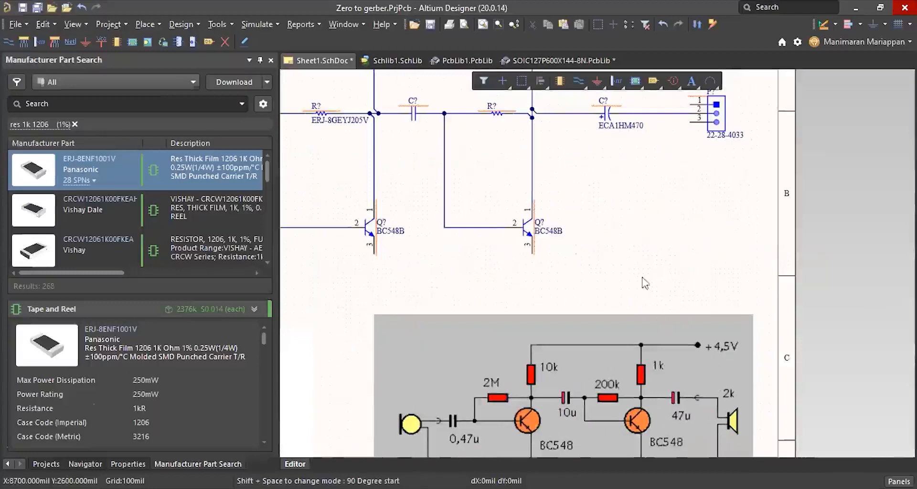
{"action": "scroll", "coordinate": [665, 323], "scroll_direction": "down", "scroll_amount": 2, "text": "ctrl"}
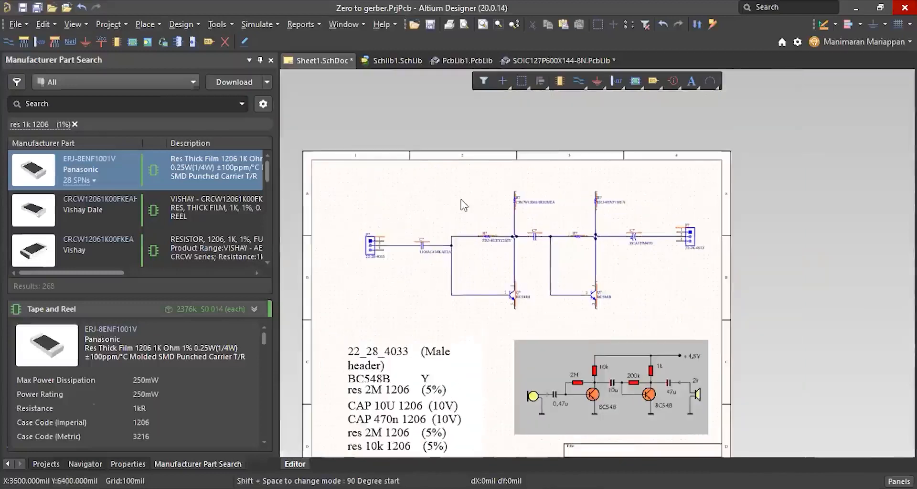
{"action": "key", "text": "p"}
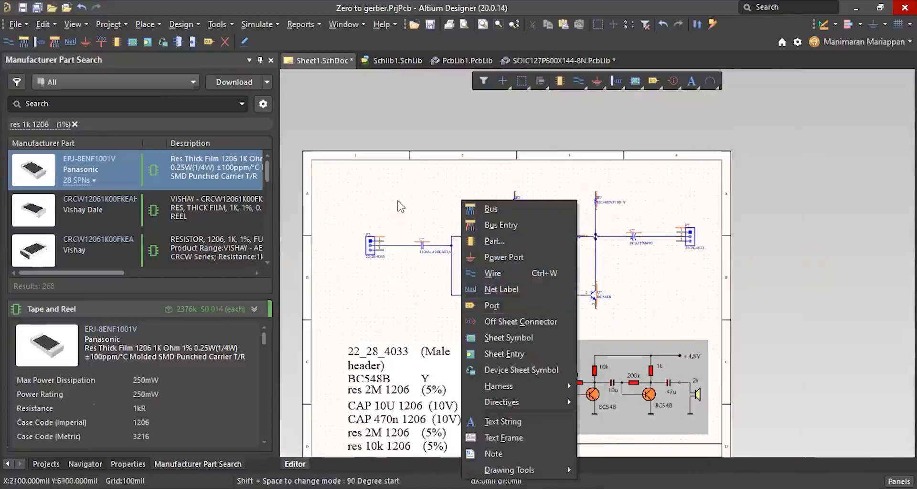
{"action": "key", "text": "Escape"}
{"action": "left_click", "coordinate": [159, 22]}
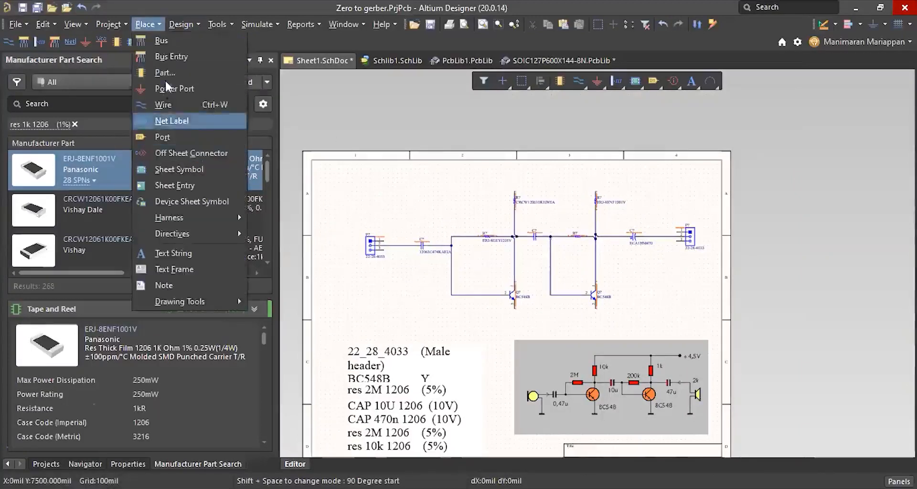
{"action": "left_click", "coordinate": [425, 209]}
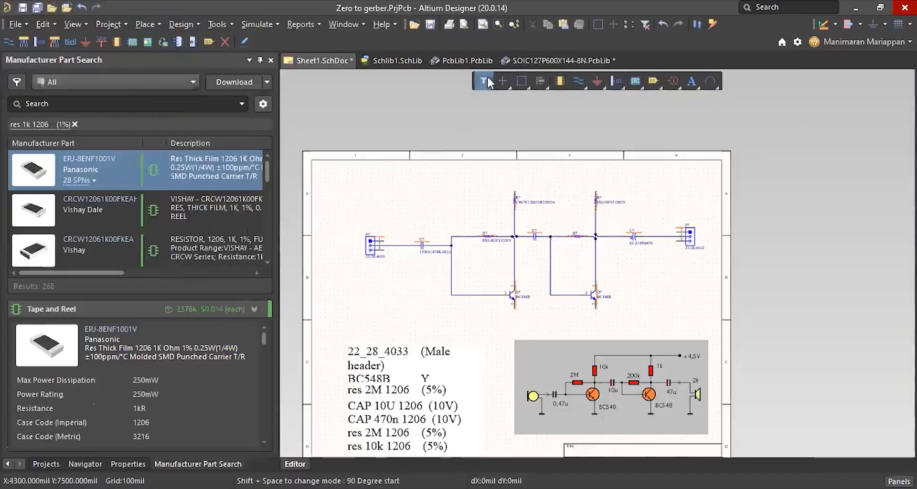
Place +5 power ports above the CRCW120610K0JNEA and ERJ-8ENF1001V resistors
{"action": "right_click", "coordinate": [599, 82]}
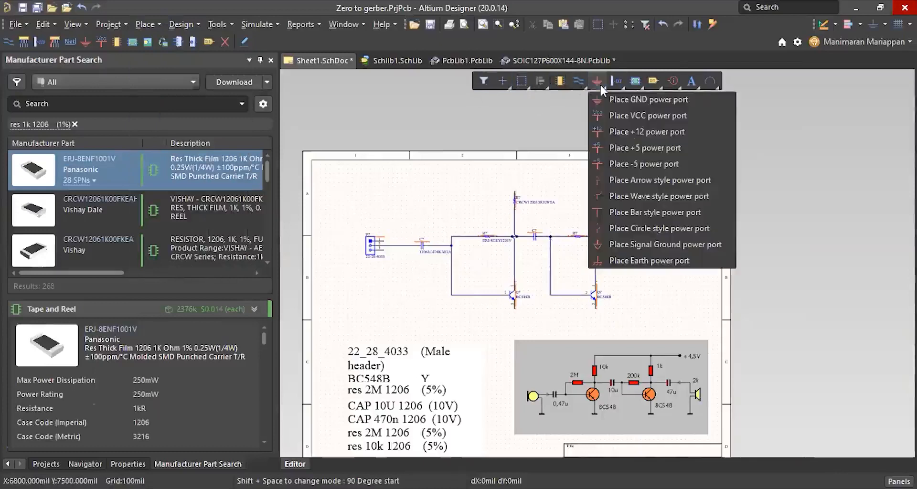
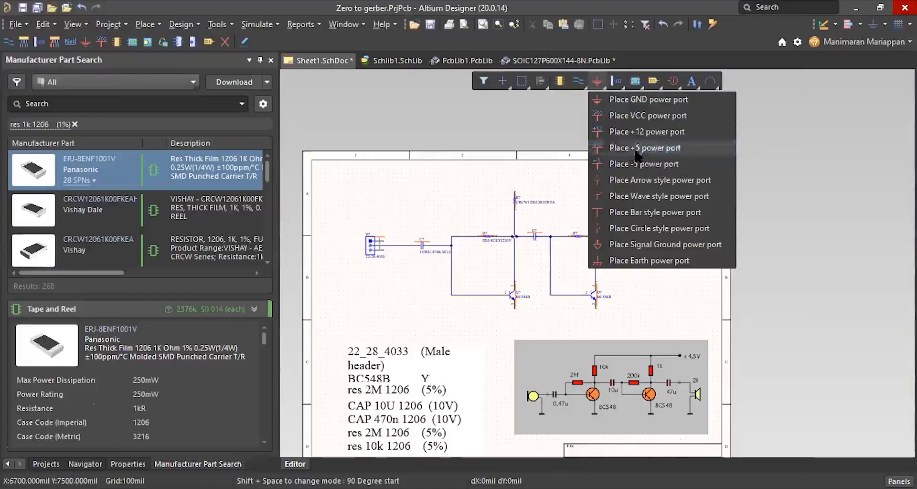
{"action": "left_click", "coordinate": [631, 148]}
{"action": "scroll", "coordinate": [524, 185], "scroll_direction": "up", "scroll_amount": 3, "text": "ctrl"}
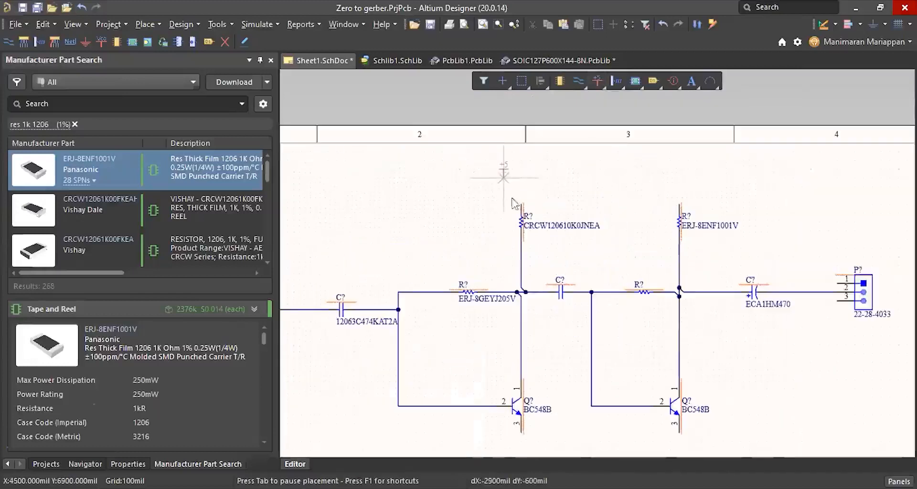
{"action": "scroll", "coordinate": [514, 194], "scroll_direction": "up", "scroll_amount": 4, "text": "ctrl"}
{"action": "left_click", "coordinate": [512, 205]}
{"action": "scroll", "coordinate": [378, 220], "scroll_direction": "down", "scroll_amount": 3, "text": "ctrl"}
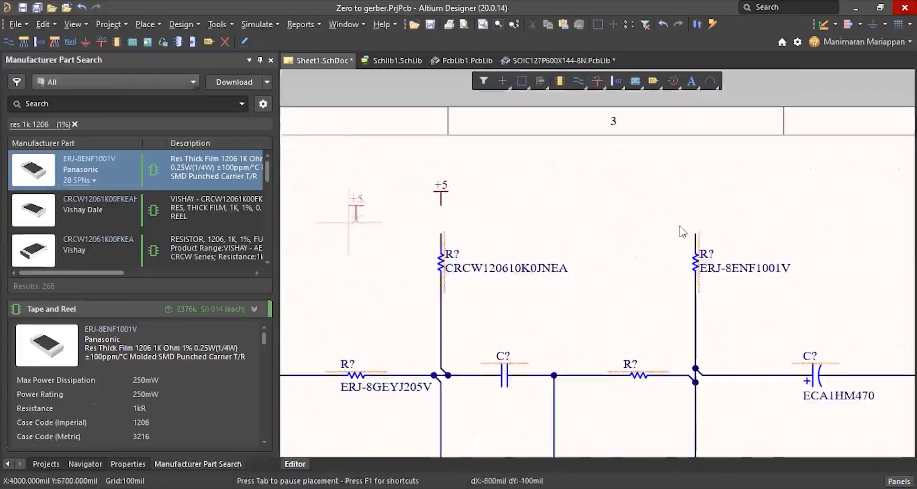
{"action": "scroll", "coordinate": [696, 224], "scroll_direction": "up", "scroll_amount": 3, "text": "ctrl"}
{"action": "left_click", "coordinate": [710, 205]}
{"action": "scroll", "coordinate": [549, 200], "scroll_direction": "down", "scroll_amount": 3, "text": "ctrl"}
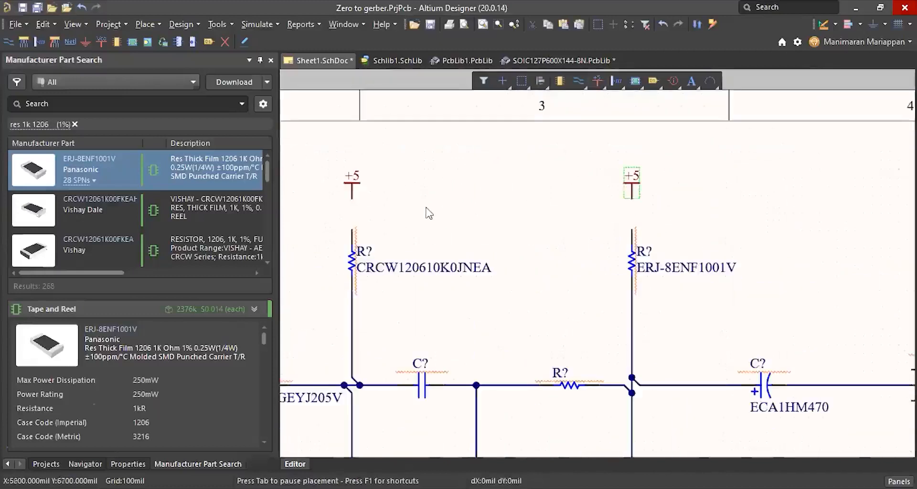
Wire each +5 power port to the upper end of the CRCW120610K0JNEA and ERJ-8ENF1001V resistors
{"action": "scroll", "coordinate": [364, 214], "scroll_direction": "up", "scroll_amount": 3, "text": "ctrl"}
{"action": "key", "text": "ctrl+w"}
{"action": "left_click", "coordinate": [336, 183]}
{"action": "left_click", "coordinate": [336, 248]}
{"action": "scroll", "coordinate": [363, 201], "scroll_direction": "down", "scroll_amount": 3, "text": "ctrl"}
{"action": "scroll", "coordinate": [707, 222], "scroll_direction": "up", "scroll_amount": 3, "text": "ctrl"}
{"action": "left_click", "coordinate": [729, 161]}
{"action": "left_click", "coordinate": [729, 224]}
{"action": "scroll", "coordinate": [511, 194], "scroll_direction": "down", "scroll_amount": 4, "text": "ctrl"}
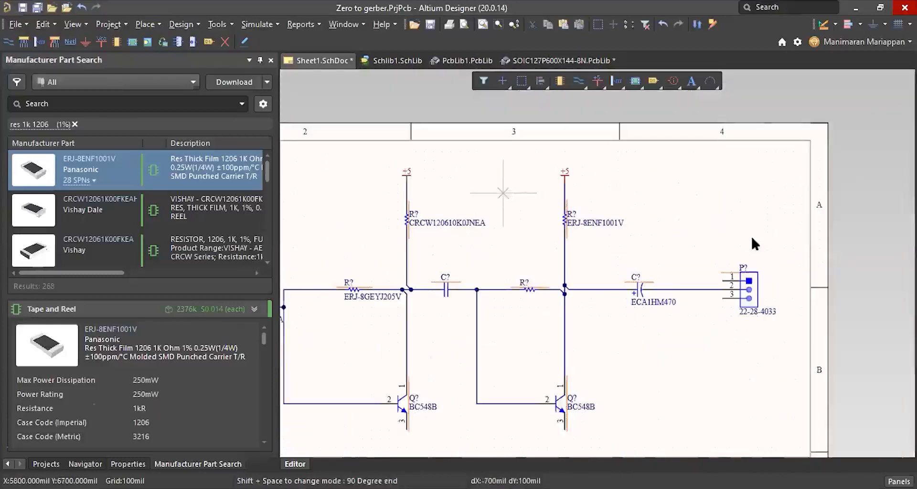
Run a wire from pin 1 of the right header leftward and up, and place a +5 power port on its end
{"action": "scroll", "coordinate": [751, 236], "scroll_direction": "up", "scroll_amount": 2, "text": "ctrl"}
{"action": "left_click", "coordinate": [722, 280]}
{"action": "left_click", "coordinate": [670, 177]}
{"action": "right_click", "coordinate": [665, 183]}
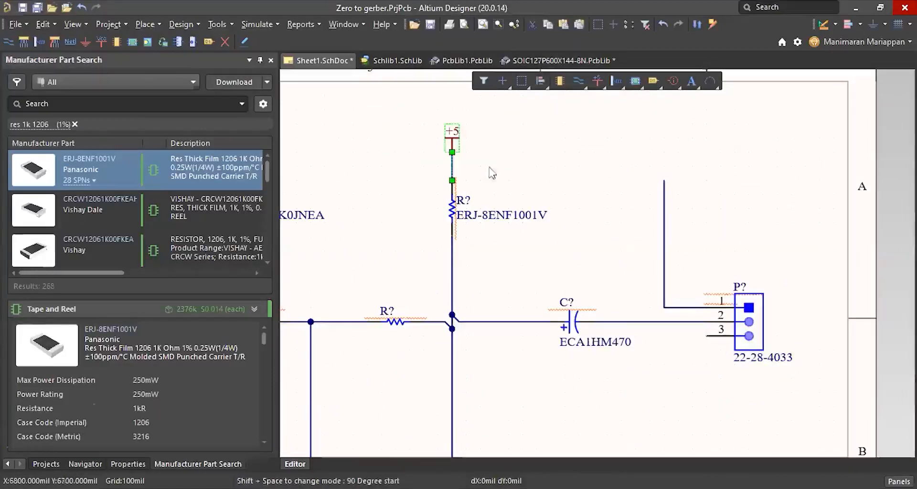
{"action": "left_click", "coordinate": [597, 81]}
{"action": "scroll", "coordinate": [526, 187], "scroll_direction": "down", "scroll_amount": 4, "text": "ctrl"}
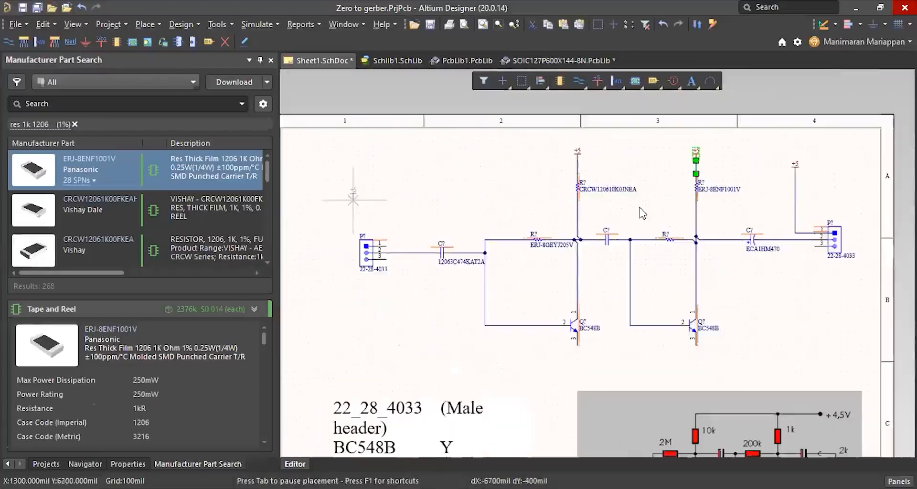
Run a wire from pin 3 of the right header leftward and down, and place a GND power port on its end
{"action": "scroll", "coordinate": [643, 214], "scroll_direction": "up", "scroll_amount": 3, "text": "ctrl"}
{"action": "left_click", "coordinate": [625, 244]}
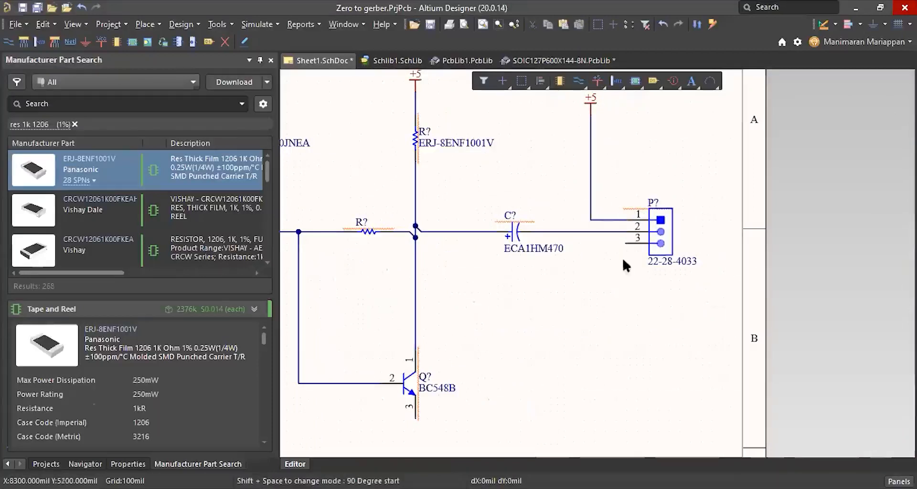
{"action": "left_click", "coordinate": [591, 349]}
{"action": "right_click", "coordinate": [633, 330]}
{"action": "right_click", "coordinate": [597, 84]}
{"action": "left_click", "coordinate": [616, 97]}
{"action": "left_click", "coordinate": [591, 351]}
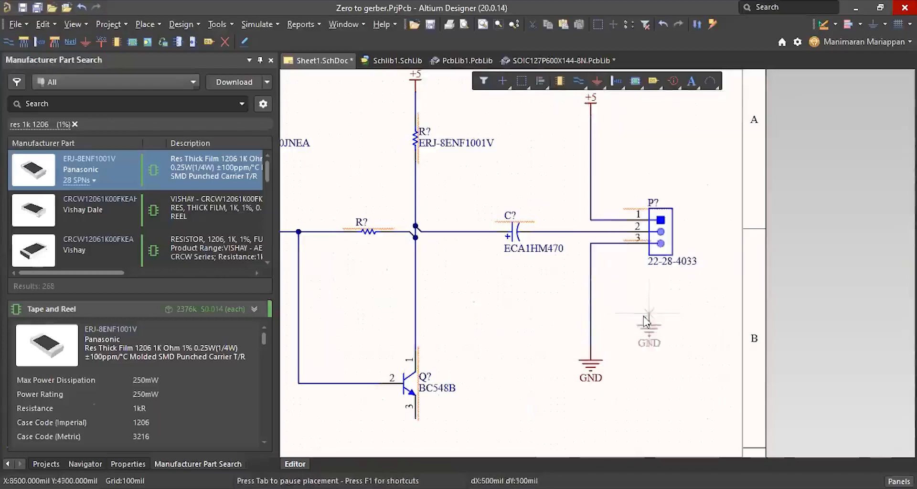
Examine the style options in the GND power port's properties
{"action": "scroll", "coordinate": [560, 221], "scroll_direction": "down", "scroll_amount": 2, "text": "ctrl"}
{"action": "scroll", "coordinate": [576, 279], "scroll_direction": "up", "scroll_amount": 2, "text": "ctrl"}
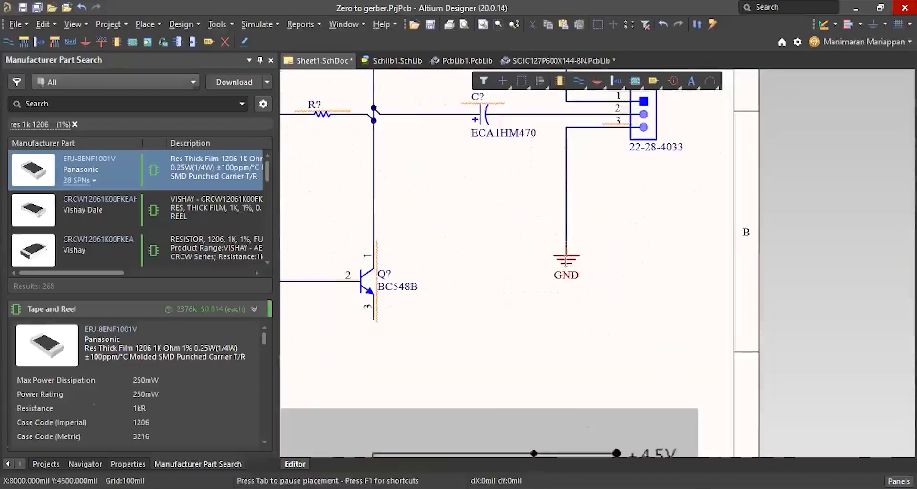
{"action": "key", "text": "Tab"}
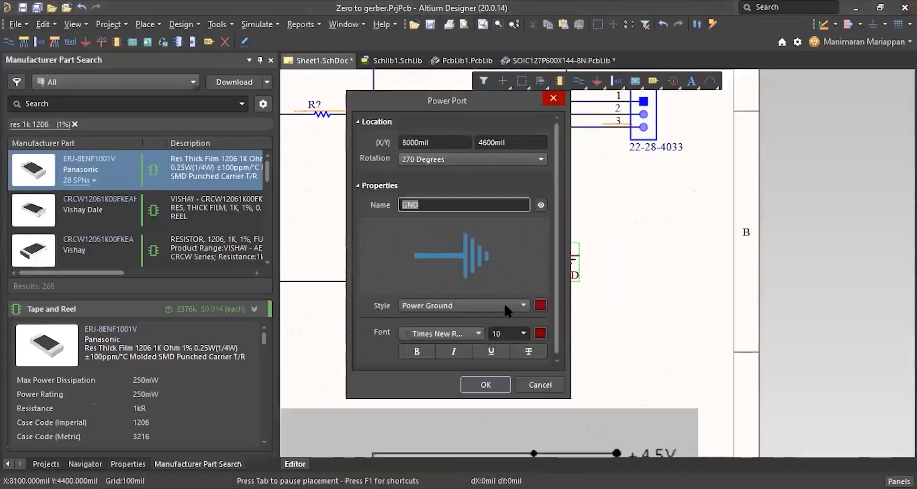
{"action": "left_click", "coordinate": [492, 305]}
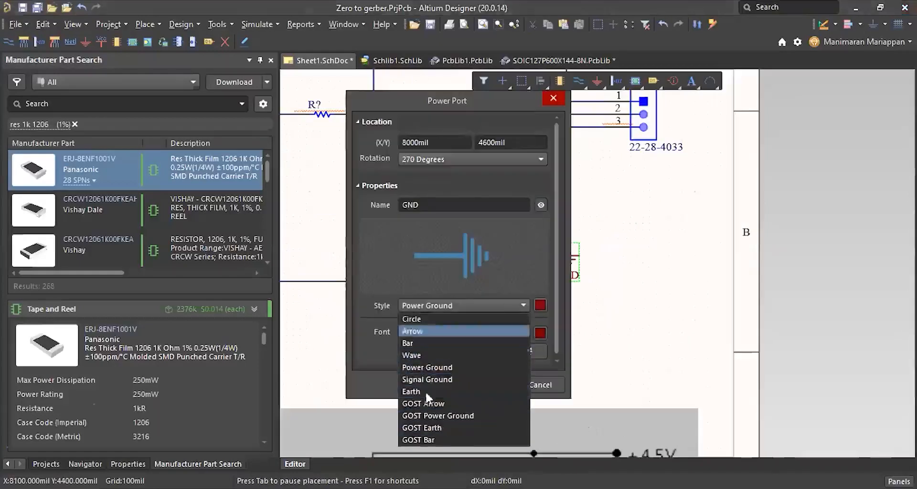
{"action": "left_click", "coordinate": [626, 243]}
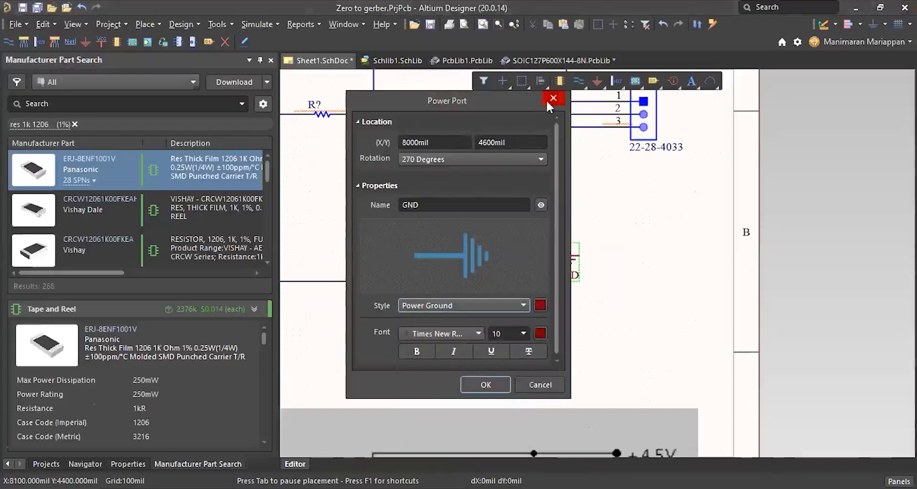
{"action": "left_click", "coordinate": [553, 102]}
Select and copy the GND power port below the right header
{"action": "scroll", "coordinate": [647, 185], "scroll_direction": "down", "scroll_amount": 4, "text": "ctrl"}
{"action": "scroll", "coordinate": [647, 185], "scroll_direction": "up", "scroll_amount": 3, "text": "ctrl"}
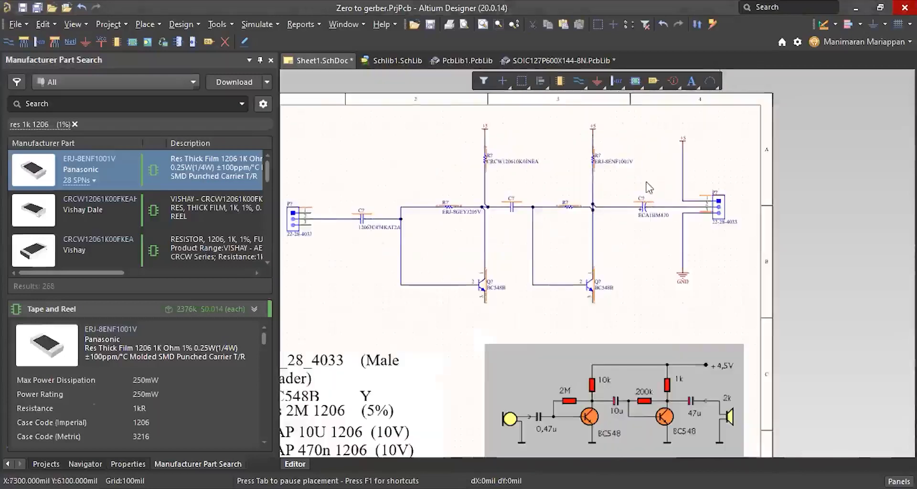
{"action": "scroll", "coordinate": [499, 183], "scroll_direction": "down", "scroll_amount": 1, "text": "ctrl"}
{"action": "scroll", "coordinate": [525, 224], "scroll_direction": "up", "scroll_amount": 2, "text": "ctrl"}
{"action": "scroll", "coordinate": [645, 234], "scroll_direction": "down", "scroll_amount": 2, "text": "ctrl"}
{"action": "scroll", "coordinate": [717, 236], "scroll_direction": "up", "scroll_amount": 3, "text": "ctrl"}
{"action": "scroll", "coordinate": [775, 238], "scroll_direction": "down", "scroll_amount": 1, "text": "ctrl"}
{"action": "left_click", "coordinate": [707, 187]}
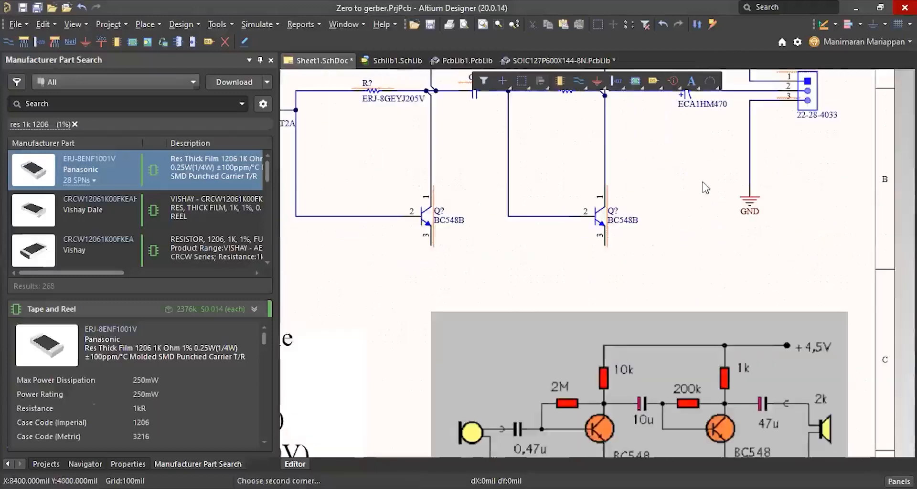
{"action": "left_click", "coordinate": [787, 210]}
{"action": "key", "text": "ctrl+c"}
{"action": "left_click", "coordinate": [750, 197]}
Paste a GND power port below each BC548B transistor, connected to pin 3
{"action": "key", "text": "ctrl+v"}
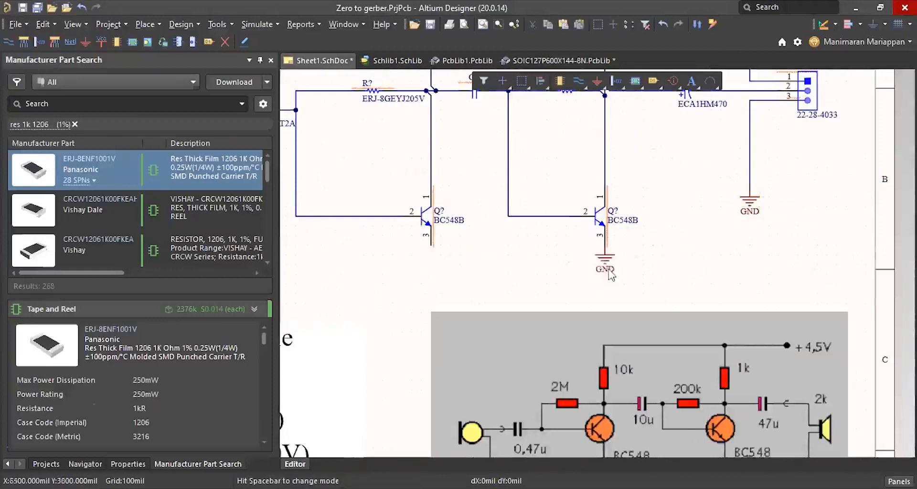
{"action": "left_click", "coordinate": [606, 280]}
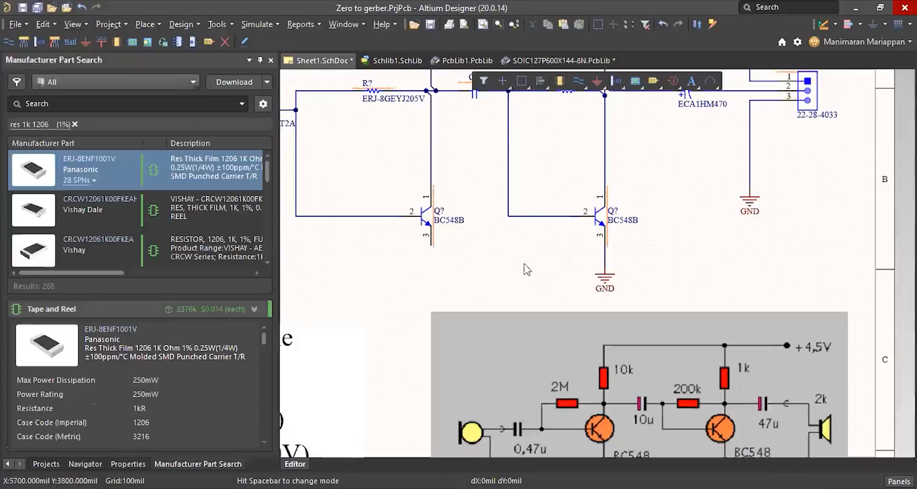
{"action": "key", "text": "ctrl+v"}
{"action": "left_click", "coordinate": [432, 271]}
Paste a GND power port below the left header and wire the header's pin 3 to it
{"action": "scroll", "coordinate": [511, 287], "scroll_direction": "down", "scroll_amount": 5, "text": "ctrl"}
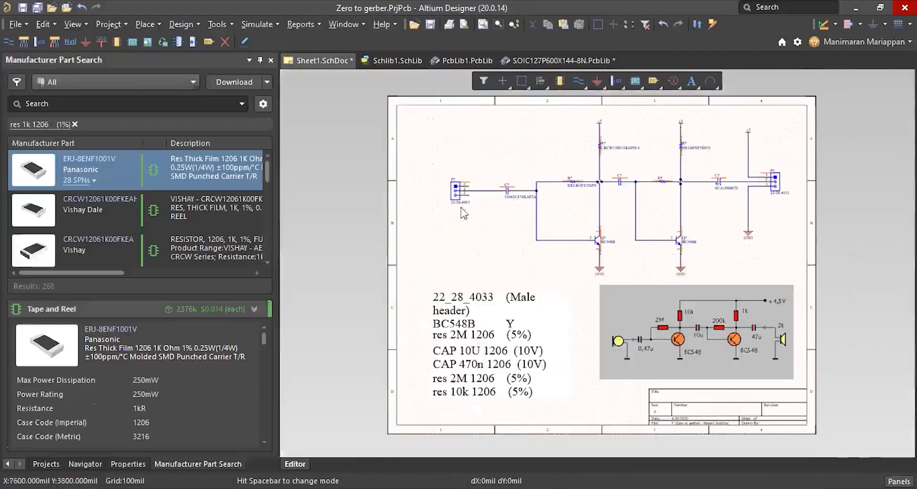
{"action": "scroll", "coordinate": [509, 234], "scroll_direction": "up", "scroll_amount": 5, "text": "ctrl"}
{"action": "key", "text": "ctrl+v"}
{"action": "left_click", "coordinate": [480, 227]}
{"action": "key", "text": "ctrl+w"}
{"action": "left_click", "coordinate": [468, 168]}
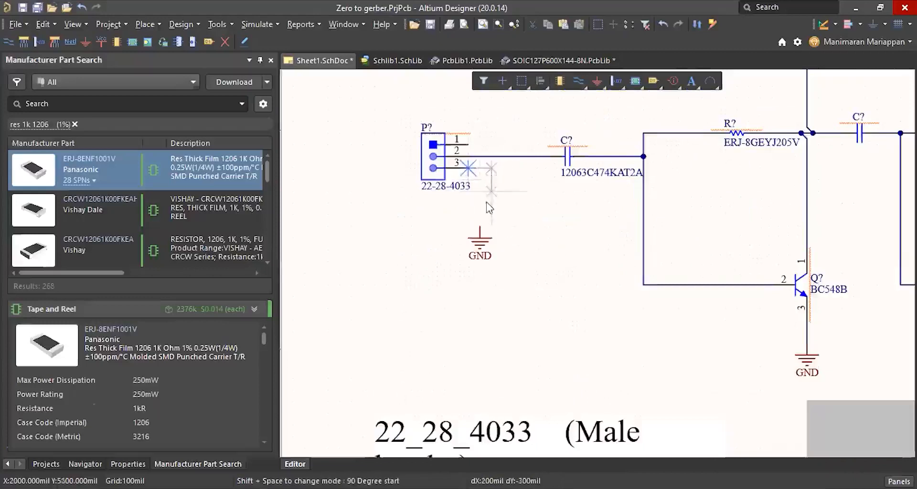
{"action": "left_click", "coordinate": [480, 237]}
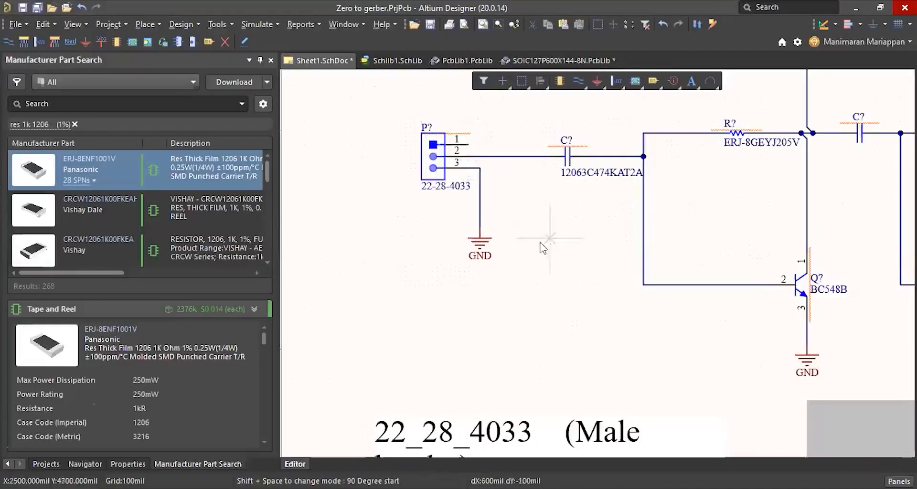
Run a wire from pin 1 of the left header a short way rightward and straight up
{"action": "scroll", "coordinate": [478, 267], "scroll_direction": "down", "scroll_amount": 2, "text": "ctrl"}
{"action": "scroll", "coordinate": [450, 176], "scroll_direction": "up", "scroll_amount": 3, "text": "ctrl"}
{"action": "left_click", "coordinate": [424, 193]}
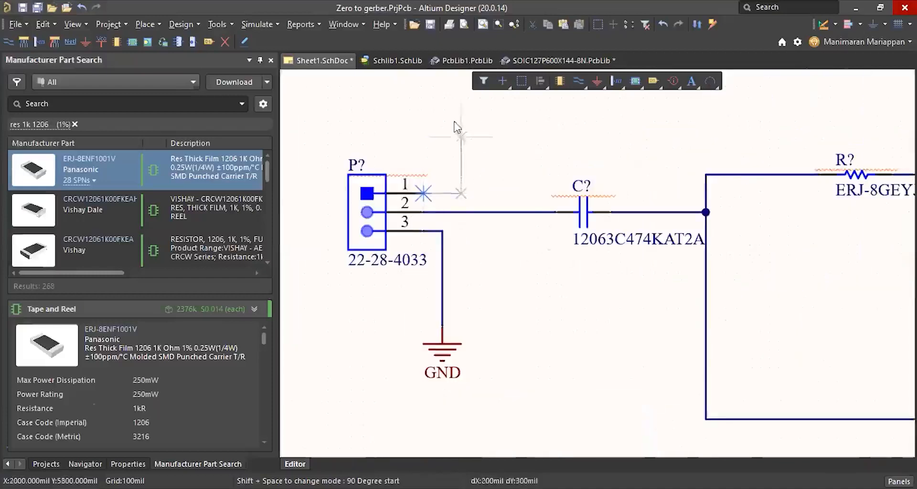
{"action": "left_click", "coordinate": [442, 193]}
{"action": "left_click", "coordinate": [443, 117]}
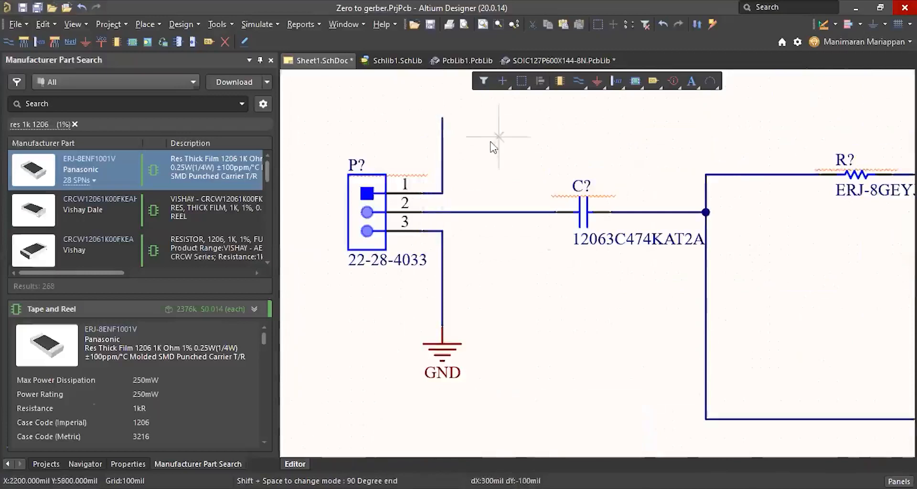
{"action": "right_click", "coordinate": [483, 282]}
Place a +5 power port on the upper end of the left header's pin 1 wire
{"action": "scroll", "coordinate": [483, 282], "scroll_direction": "down", "scroll_amount": 2, "text": "ctrl"}
{"action": "scroll", "coordinate": [332, 122], "scroll_direction": "up", "scroll_amount": 2, "text": "ctrl"}
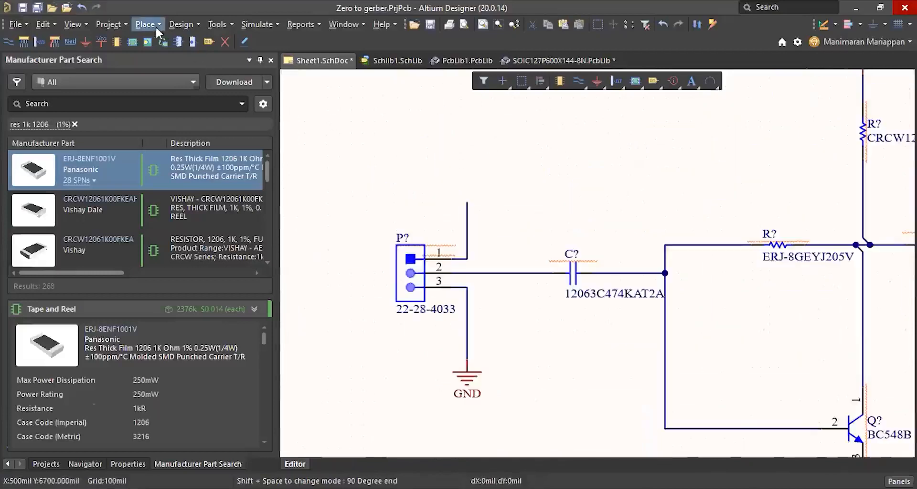
{"action": "left_click", "coordinate": [156, 25]}
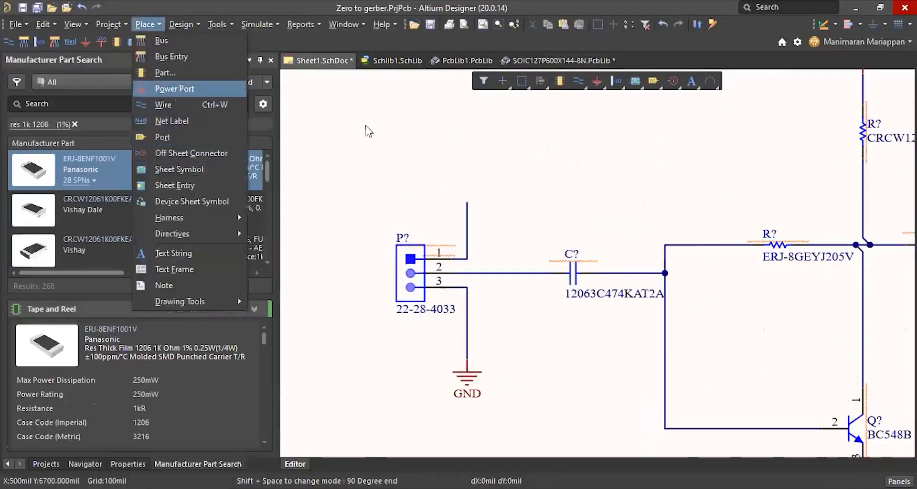
{"action": "right_click", "coordinate": [596, 89]}
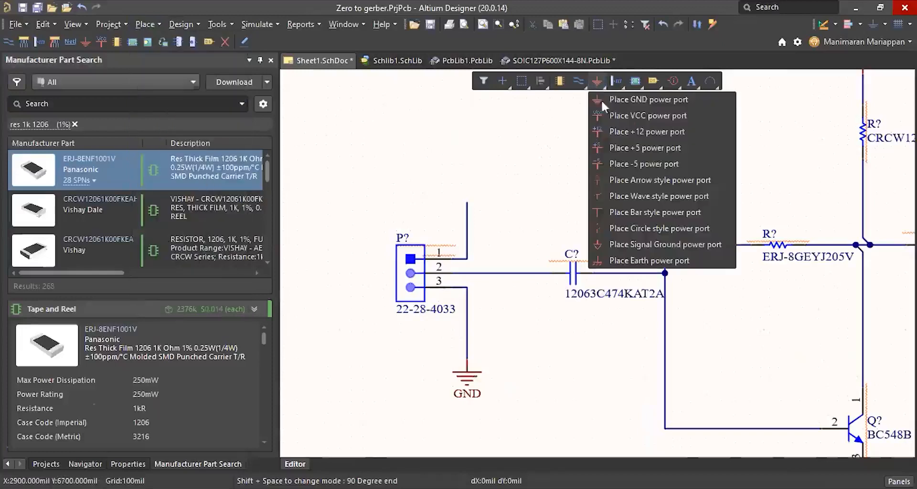
{"action": "left_click", "coordinate": [637, 152]}
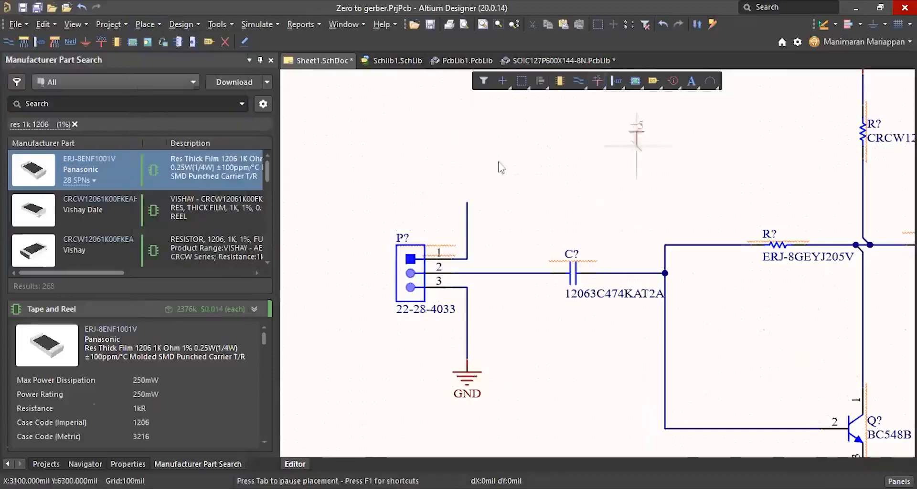
{"action": "scroll", "coordinate": [475, 196], "scroll_direction": "up", "scroll_amount": 2, "text": "ctrl"}
{"action": "left_click", "coordinate": [467, 202]}
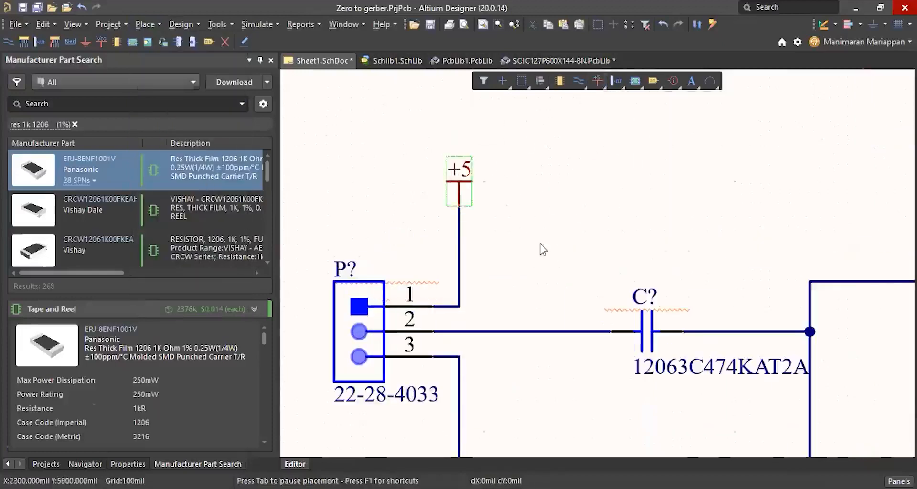
Move the left header's +5 port up and the right header's +5 port down to the same height, keeping their wires attached
{"action": "scroll", "coordinate": [434, 238], "scroll_direction": "down", "scroll_amount": 4, "text": "ctrl"}
{"action": "scroll", "coordinate": [636, 260], "scroll_direction": "down", "scroll_amount": 3, "text": "ctrl"}
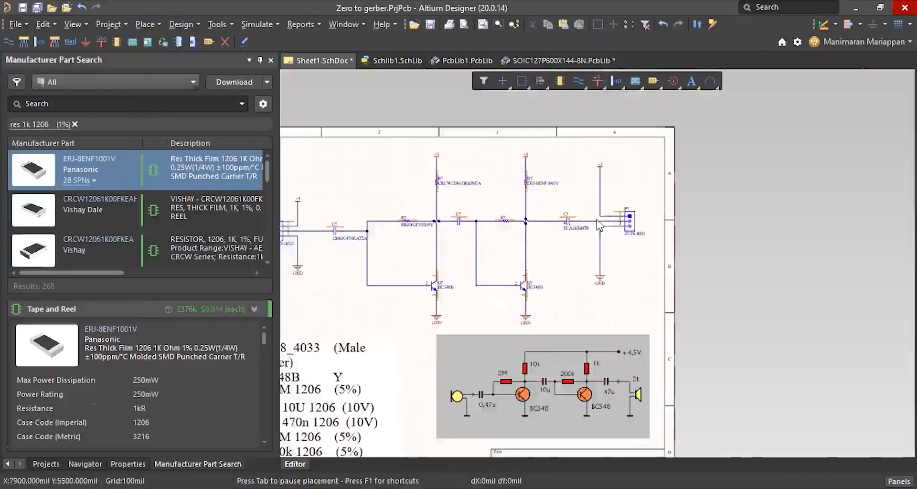
{"action": "scroll", "coordinate": [401, 202], "scroll_direction": "up", "scroll_amount": 3, "text": "ctrl"}
{"action": "scroll", "coordinate": [389, 191], "scroll_direction": "up", "scroll_amount": 2, "text": "ctrl"}
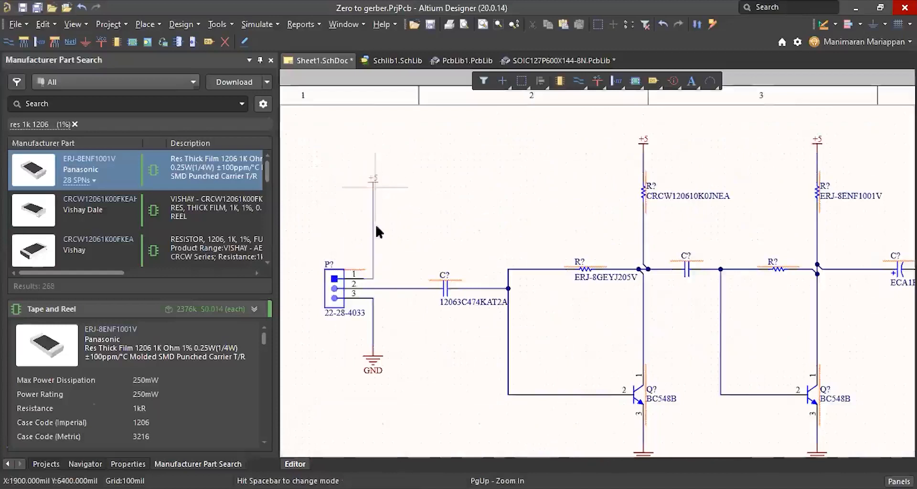
{"action": "right_click", "coordinate": [376, 218]}
{"action": "scroll", "coordinate": [432, 198], "scroll_direction": "down", "scroll_amount": 3, "text": "ctrl"}
{"action": "scroll", "coordinate": [704, 205], "scroll_direction": "up", "scroll_amount": 3, "text": "ctrl"}
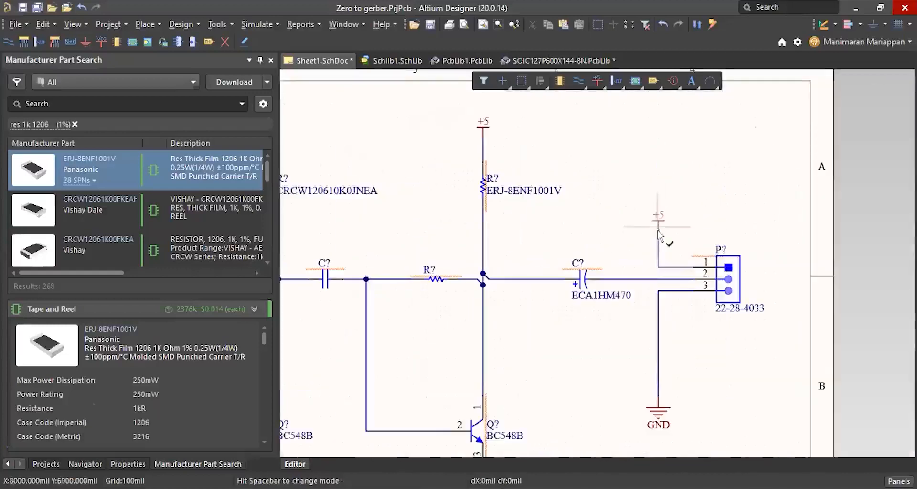
{"action": "left_click", "coordinate": [658, 206]}
Shrink the reference circuit image slightly from its upper-left corner and select the parts list text
{"action": "scroll", "coordinate": [563, 191], "scroll_direction": "down", "scroll_amount": 3, "text": "ctrl"}
{"action": "scroll", "coordinate": [580, 212], "scroll_direction": "down", "scroll_amount": 3, "text": "ctrl"}
{"action": "left_click", "coordinate": [509, 255]}
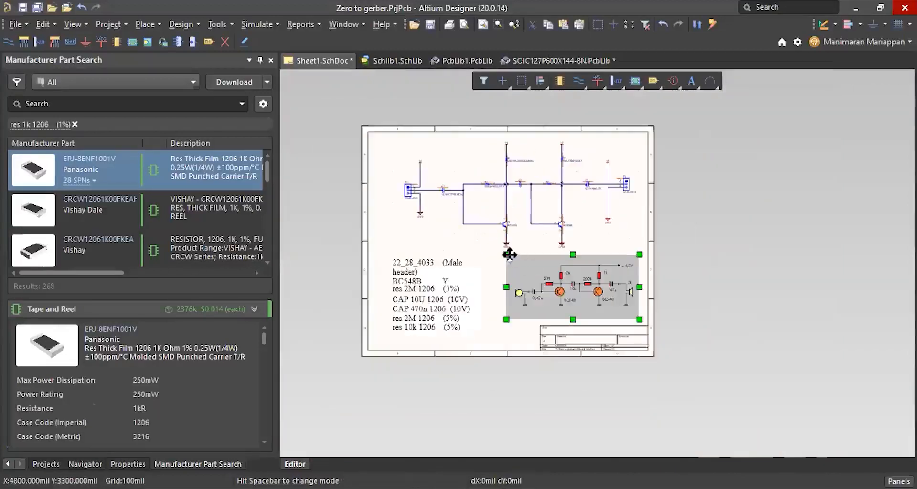
{"action": "left_click_drag", "start_coordinate": [506, 255], "coordinate": [513, 272]}
{"action": "left_click", "coordinate": [482, 273]}
Examine the wired schematic up close, from the left header through the input capacitor and the first resistor
{"action": "scroll", "coordinate": [420, 187], "scroll_direction": "up", "scroll_amount": 3, "text": "ctrl"}
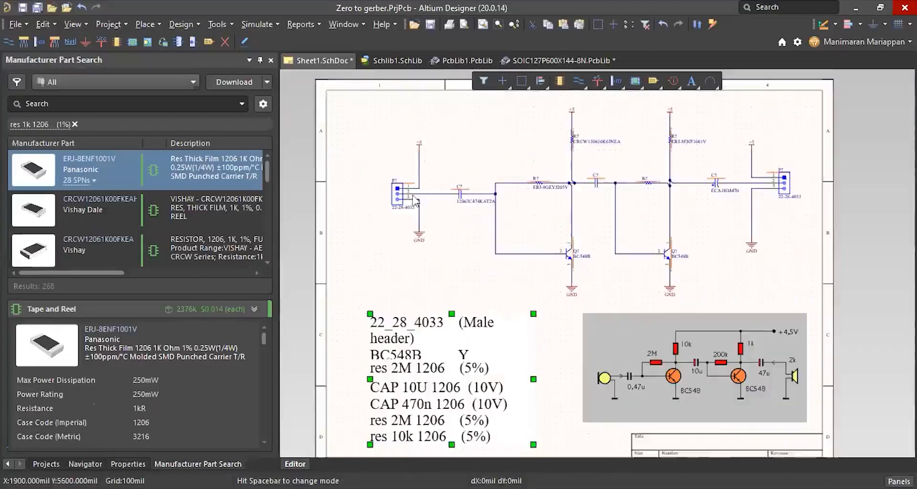
{"action": "scroll", "coordinate": [340, 183], "scroll_direction": "up", "scroll_amount": 2, "text": "ctrl"}
{"action": "scroll", "coordinate": [460, 199], "scroll_direction": "up", "scroll_amount": 2, "text": "ctrl"}
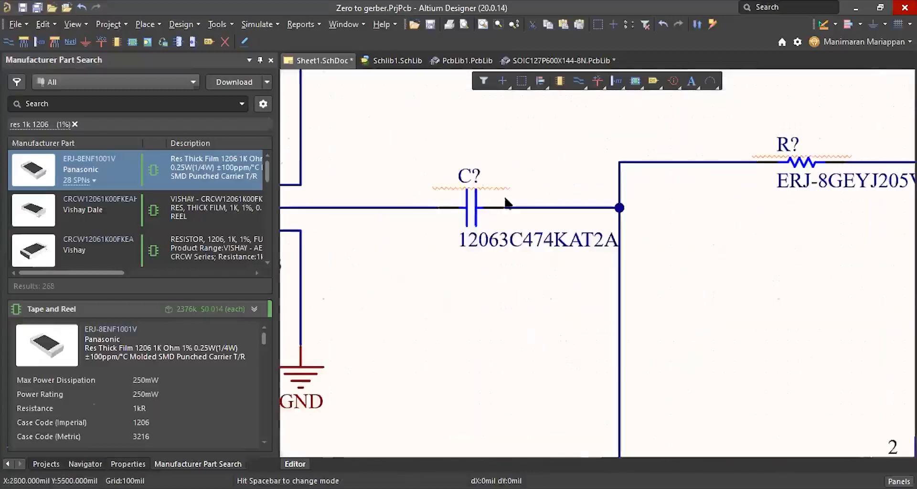
{"action": "scroll", "coordinate": [501, 198], "scroll_direction": "down", "scroll_amount": 2, "text": "ctrl"}
{"action": "scroll", "coordinate": [611, 140], "scroll_direction": "up", "scroll_amount": 4, "text": "ctrl"}
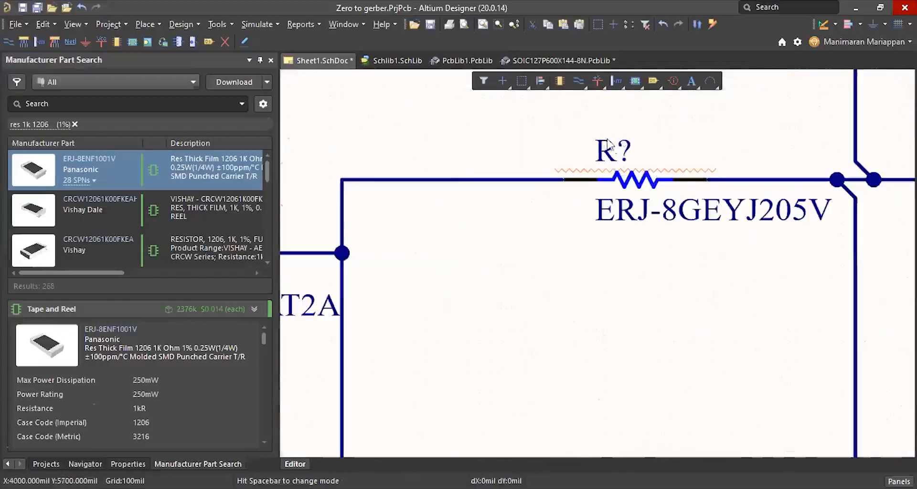
{"action": "scroll", "coordinate": [593, 183], "scroll_direction": "down", "scroll_amount": 5, "text": "ctrl"}
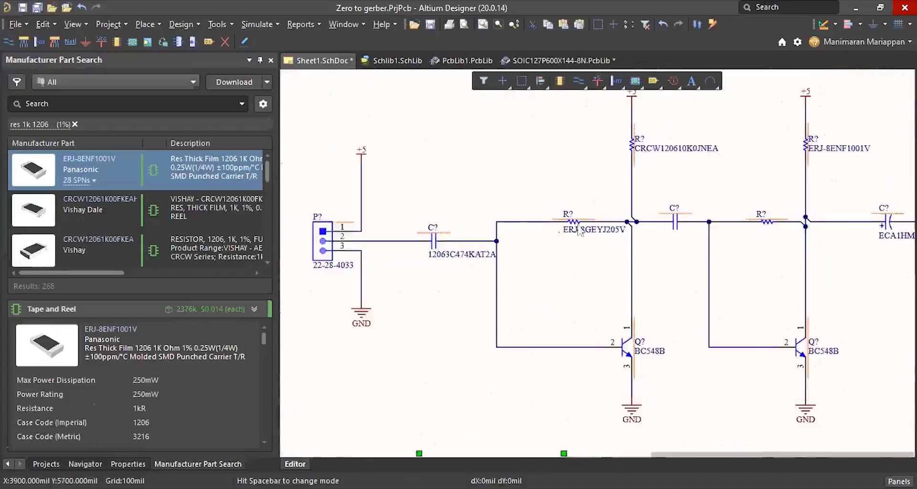
{"action": "scroll", "coordinate": [487, 201], "scroll_direction": "down", "scroll_amount": 2, "text": "ctrl"}
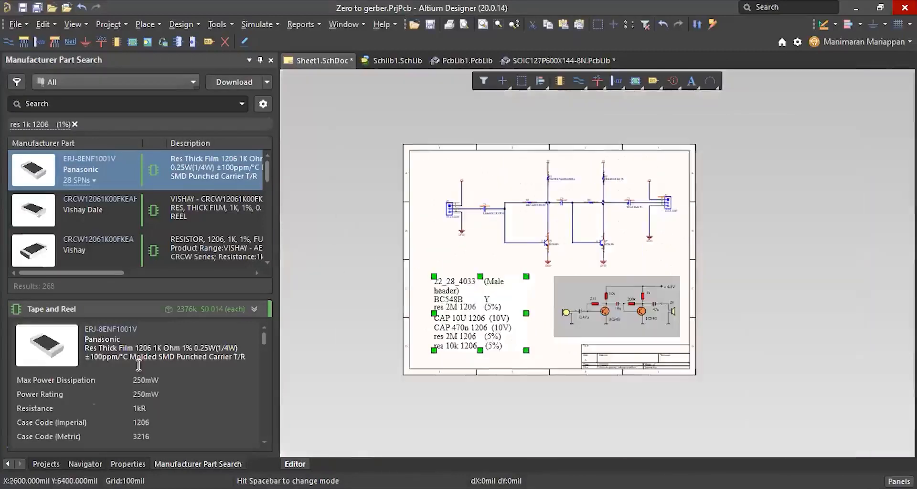
Show the project tree and close the Schlib1.SchLib and PcbLib1.PcbLib documents
{"action": "left_click", "coordinate": [46, 464]}
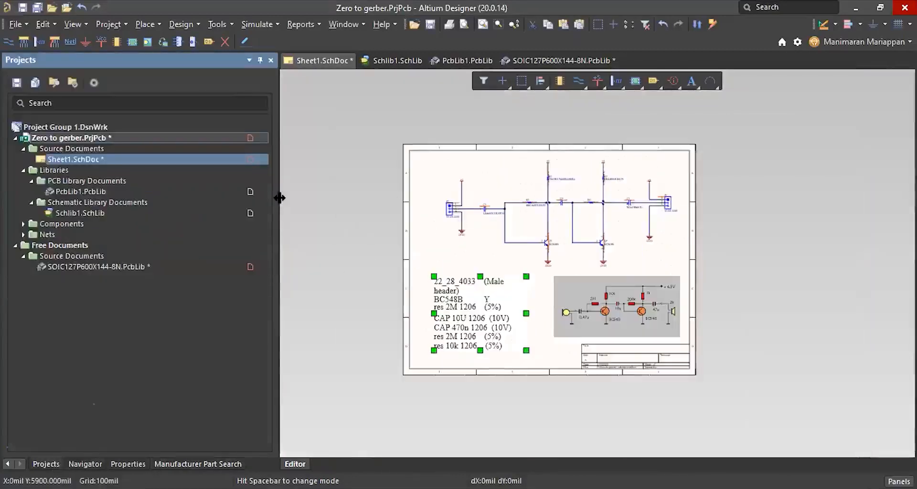
{"action": "right_click", "coordinate": [395, 62]}
{"action": "left_click", "coordinate": [449, 72]}
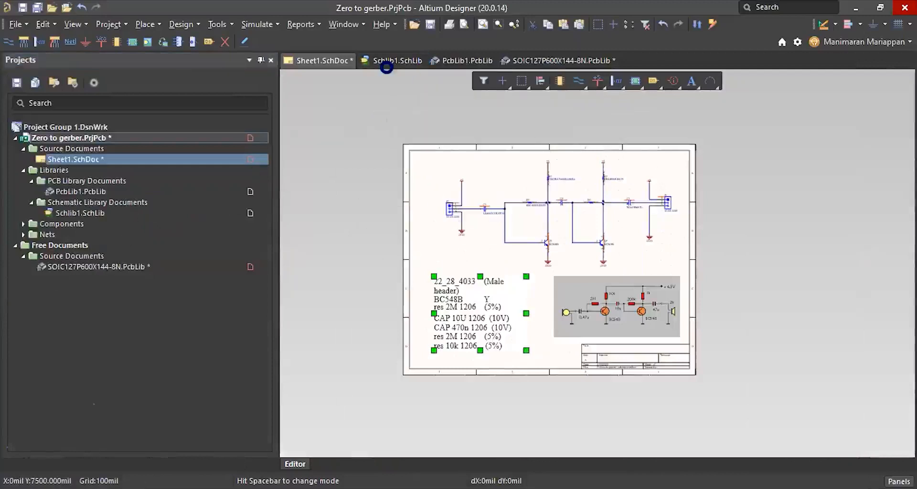
{"action": "right_click", "coordinate": [394, 61]}
{"action": "left_click", "coordinate": [430, 70]}
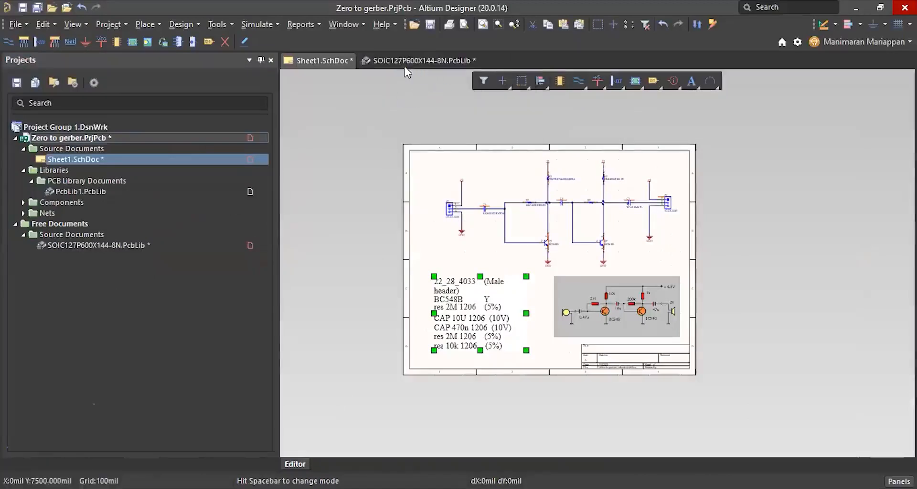
Close the SOIC127P600X144-8N.PcbLib library without saving its changes, and save the schematic sheet and the project
{"action": "right_click", "coordinate": [392, 57]}
{"action": "left_click", "coordinate": [430, 65]}
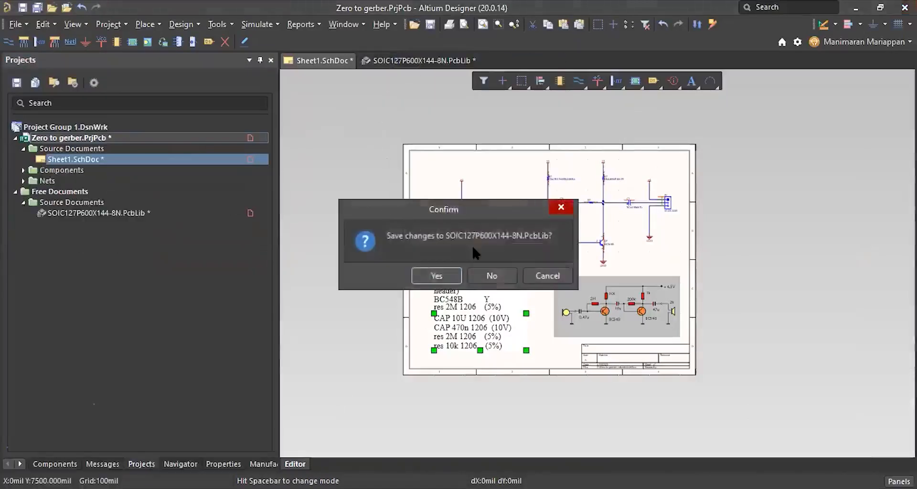
{"action": "left_click", "coordinate": [492, 275]}
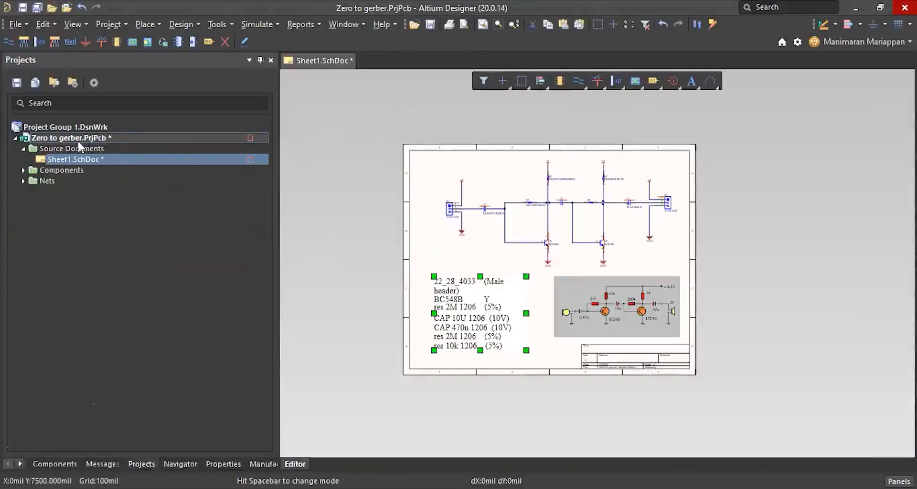
{"action": "key", "text": "ctrl+s"}
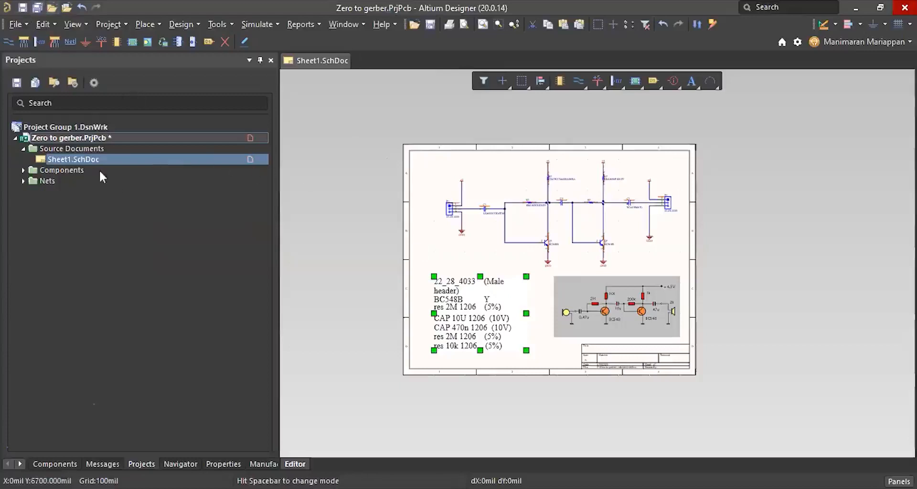
{"action": "left_click", "coordinate": [38, 8]}
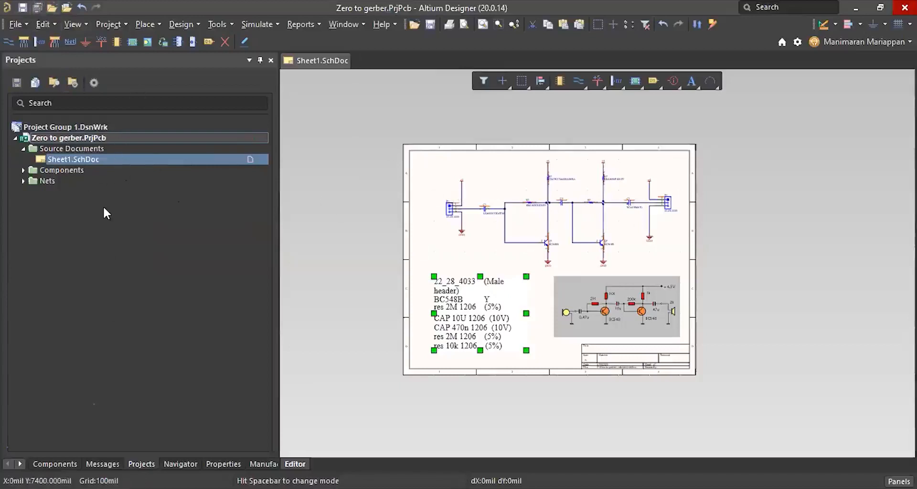
Examine the amplifier schematic and the proposed designator changes in the Annotate Schematics dialog, and close it without applying anything
{"action": "left_click", "coordinate": [504, 189]}
{"action": "scroll", "coordinate": [613, 192], "scroll_direction": "up", "scroll_amount": 3, "text": "ctrl"}
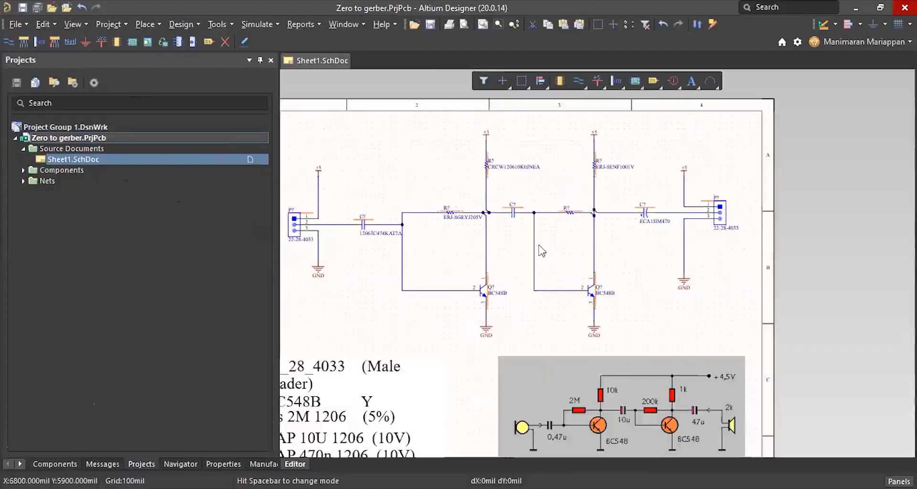
{"action": "scroll", "coordinate": [579, 181], "scroll_direction": "down", "scroll_amount": 1, "text": "ctrl"}
{"action": "scroll", "coordinate": [475, 260], "scroll_direction": "down", "scroll_amount": 3, "text": "ctrl"}
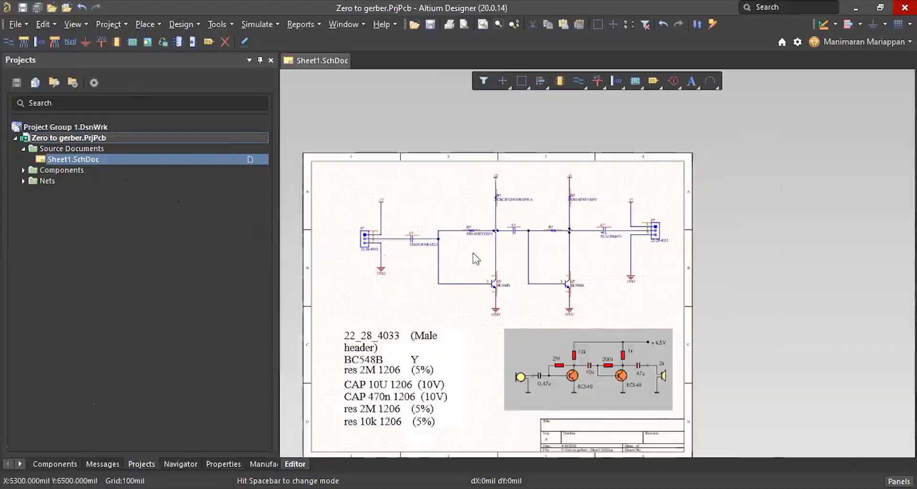
{"action": "scroll", "coordinate": [458, 260], "scroll_direction": "up", "scroll_amount": 1, "text": "ctrl"}
{"action": "scroll", "coordinate": [437, 262], "scroll_direction": "down", "scroll_amount": 1, "text": "ctrl"}
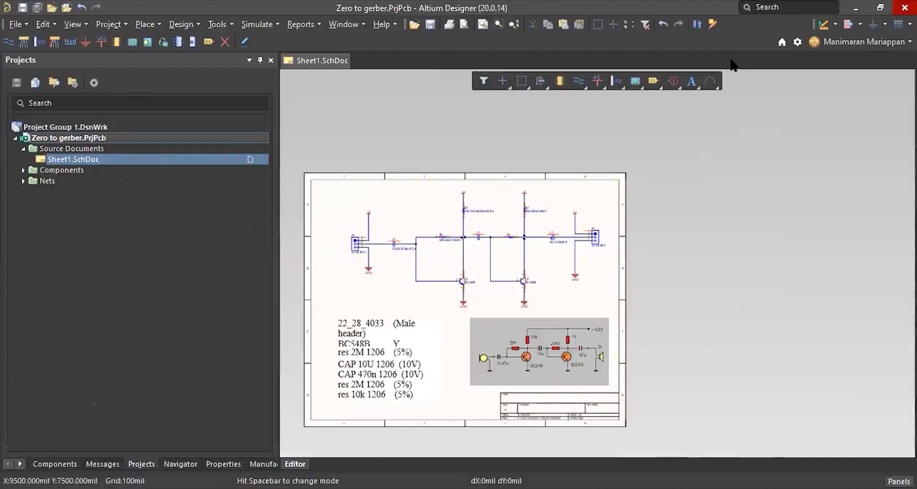
{"action": "left_click", "coordinate": [218, 23]}
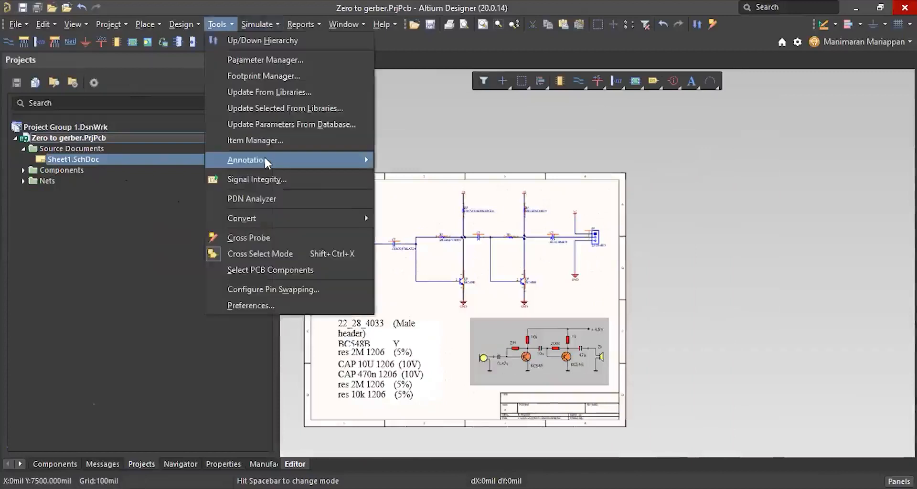
{"action": "mouse_move", "coordinate": [363, 160]}
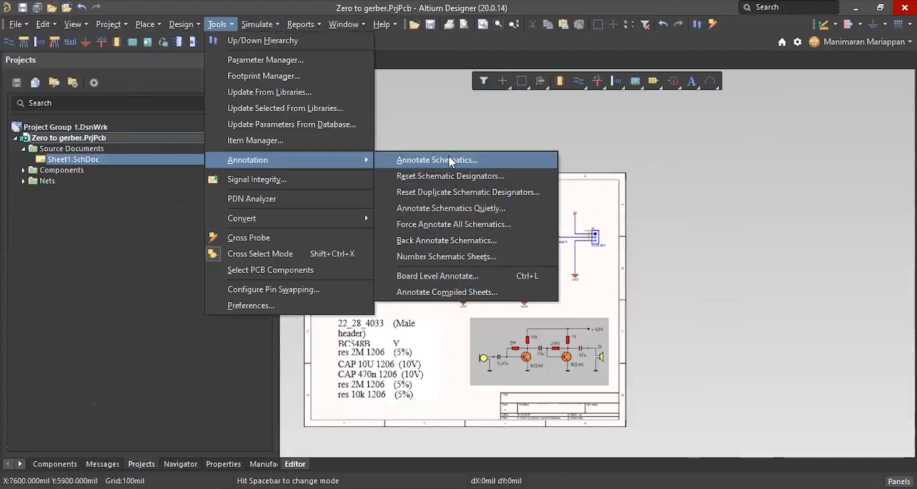
{"action": "left_click", "coordinate": [435, 160]}
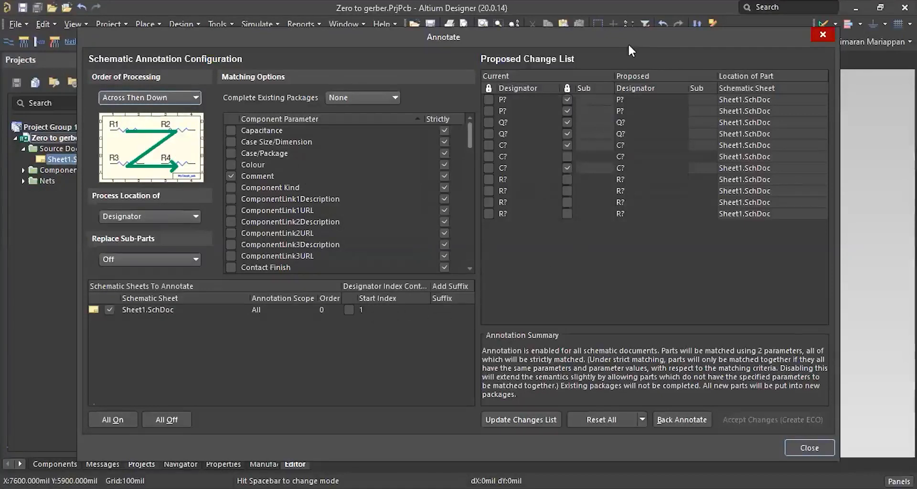
{"action": "left_click_drag", "start_coordinate": [626, 43], "coordinate": [491, 63]}
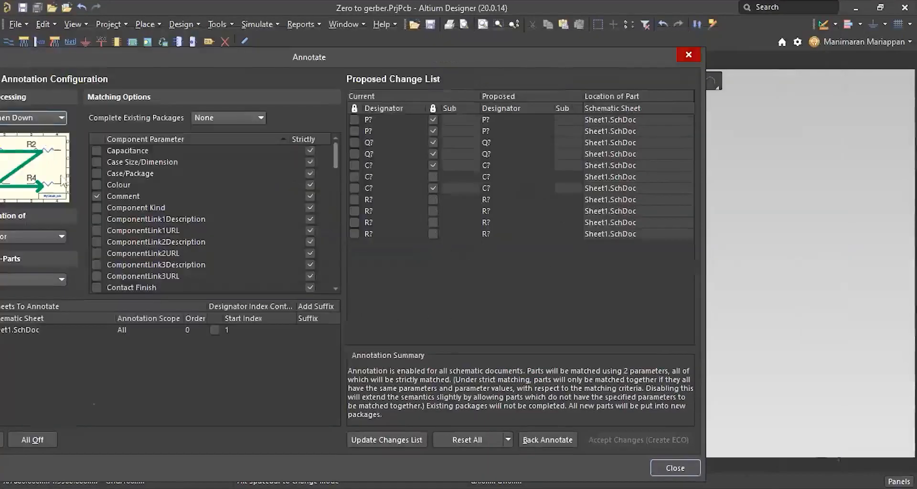
{"action": "left_click", "coordinate": [688, 55]}
Annotate all undesignated components with Annotate Schematics Quietly, accept the changes and save Sheet1.SchDoc
{"action": "left_click", "coordinate": [217, 24]}
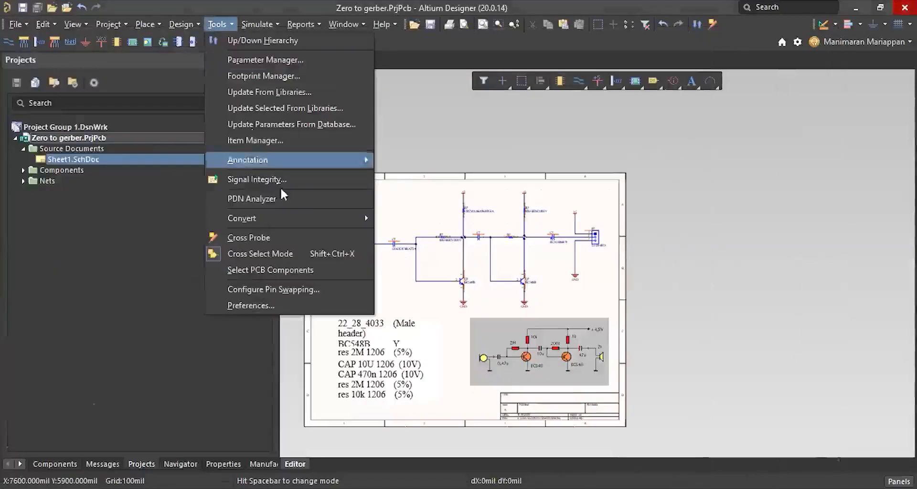
{"action": "mouse_move", "coordinate": [285, 158]}
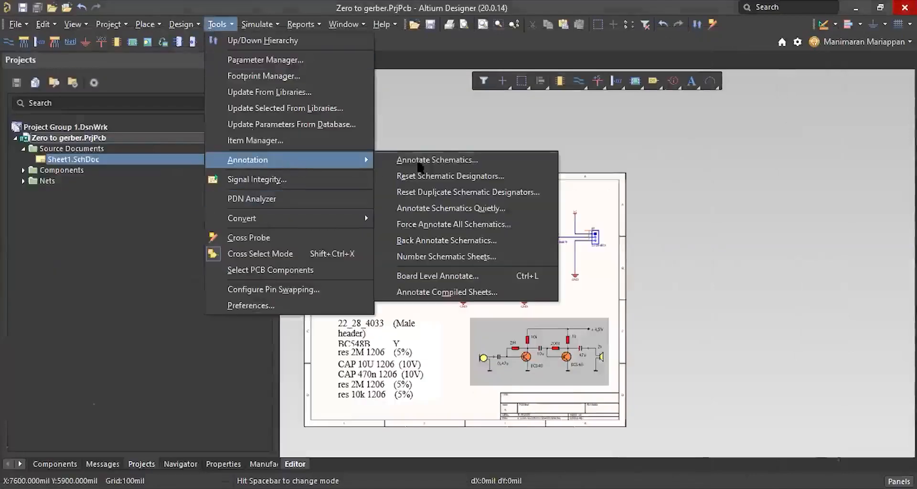
{"action": "left_click", "coordinate": [451, 208]}
{"action": "left_click", "coordinate": [476, 279]}
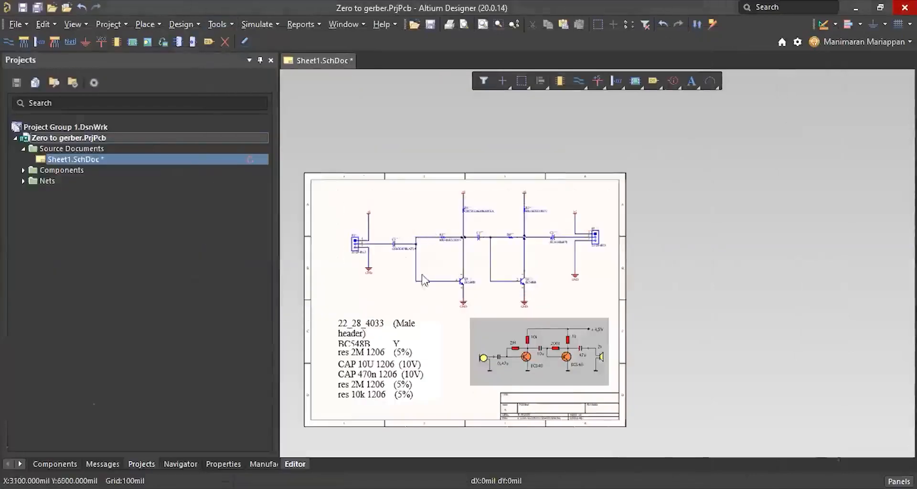
{"action": "scroll", "coordinate": [393, 263], "scroll_direction": "up", "scroll_amount": 3, "text": "ctrl"}
{"action": "scroll", "coordinate": [497, 276], "scroll_direction": "down", "scroll_amount": 5, "text": "ctrl"}
{"action": "key", "text": "ctrl+s"}
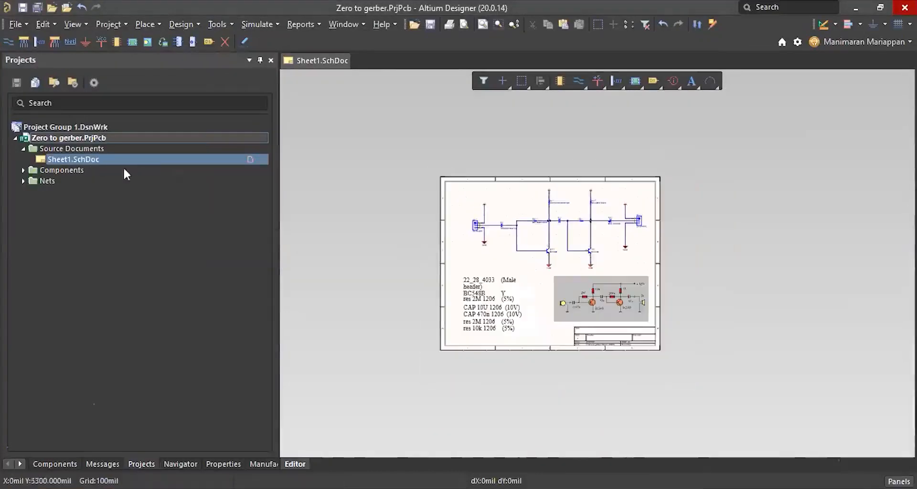
Validate the Zero to gerber.PrjPcb project and check the compile messages for errors
{"action": "left_click", "coordinate": [89, 138]}
{"action": "right_click", "coordinate": [89, 137]}
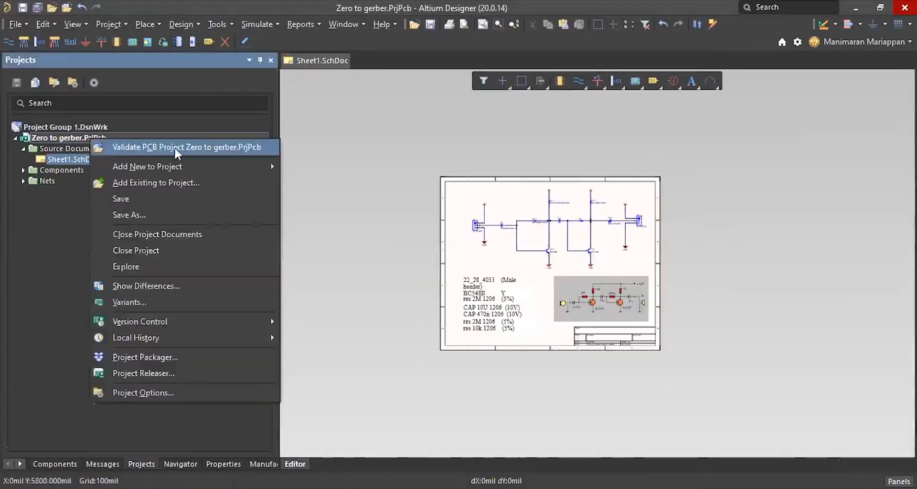
{"action": "left_click", "coordinate": [139, 149]}
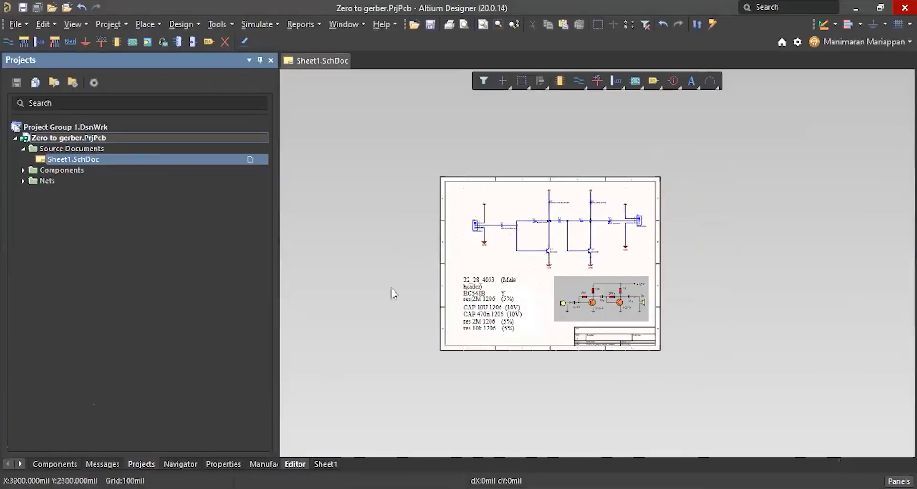
{"action": "left_click", "coordinate": [103, 462]}
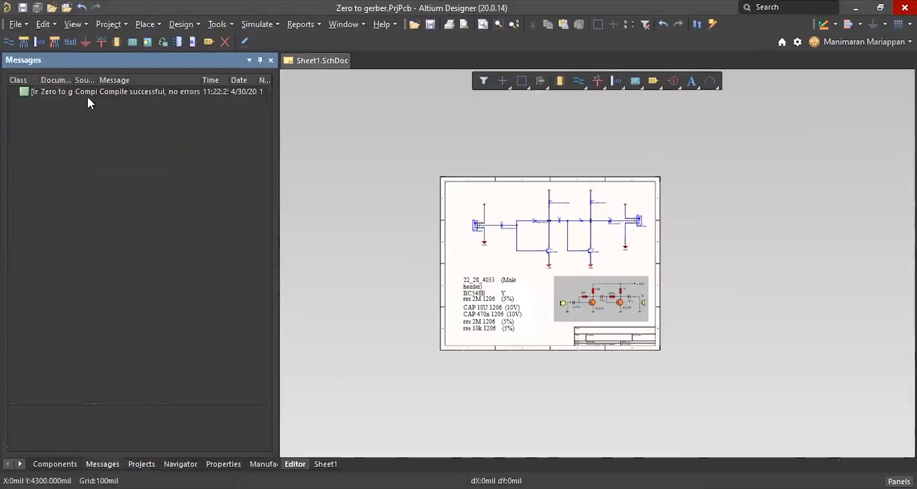
{"action": "left_click", "coordinate": [142, 464]}
Examine the error reporting rules and the connection matrix in the project options, leaving them as they are
{"action": "scroll", "coordinate": [564, 239], "scroll_direction": "up", "scroll_amount": 2, "text": "ctrl"}
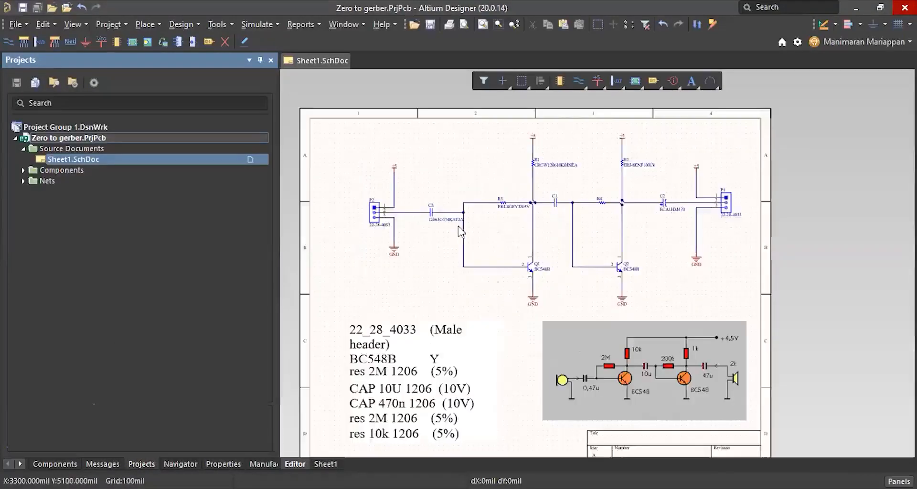
{"action": "scroll", "coordinate": [461, 232], "scroll_direction": "down", "scroll_amount": 2, "text": "ctrl"}
{"action": "left_click", "coordinate": [109, 23]}
{"action": "left_click", "coordinate": [374, 294]}
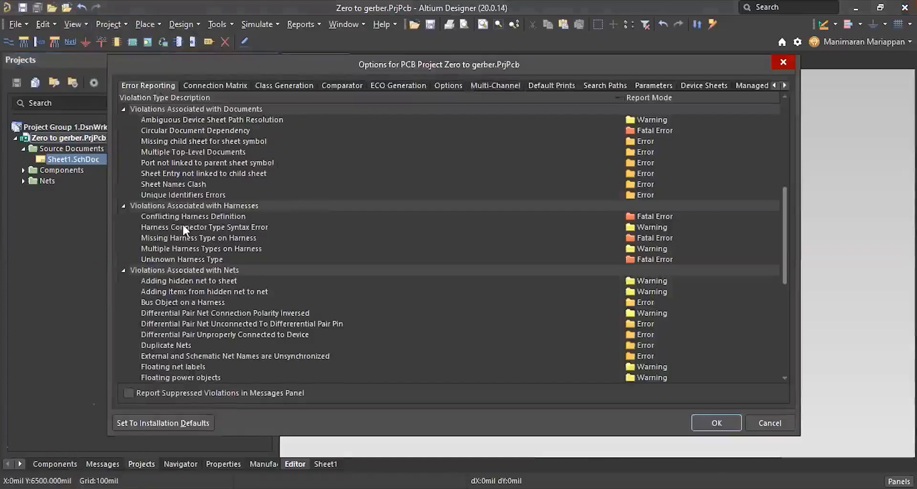
{"action": "left_click", "coordinate": [214, 86]}
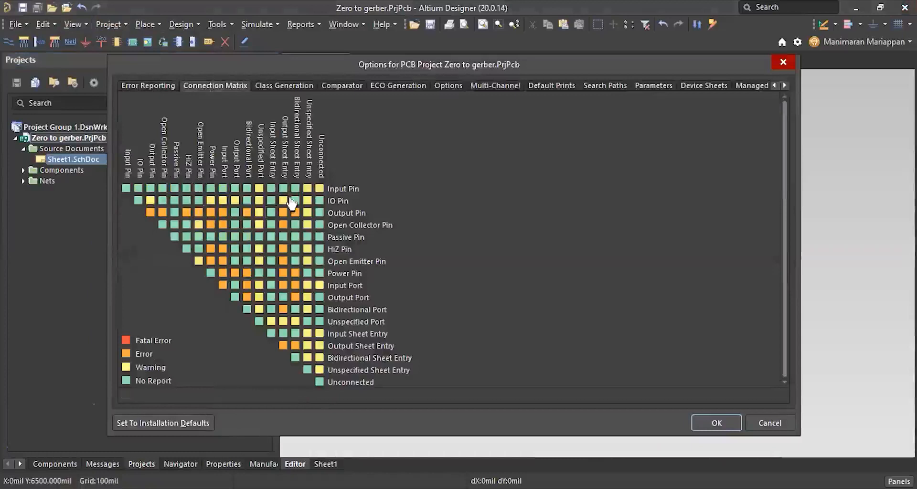
{"action": "left_click", "coordinate": [146, 85]}
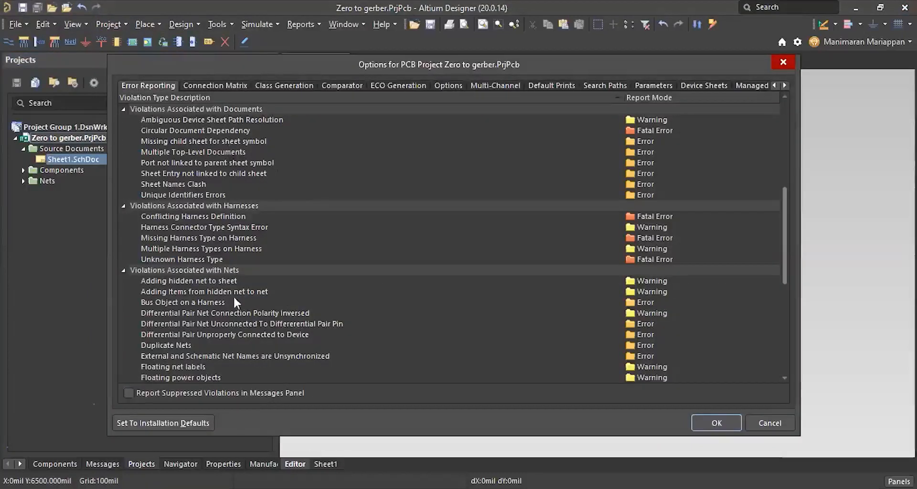
{"action": "scroll", "coordinate": [251, 312], "scroll_direction": "down", "scroll_amount": 7}
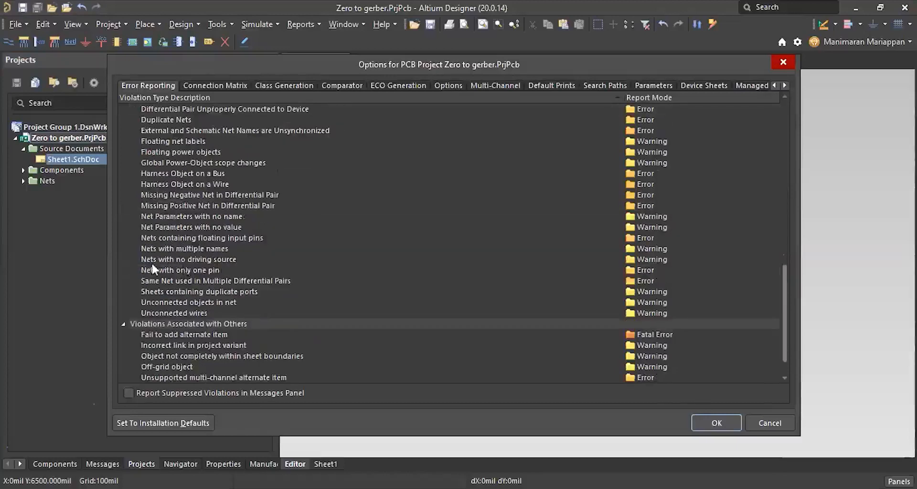
{"action": "scroll", "coordinate": [220, 277], "scroll_direction": "down", "scroll_amount": 1}
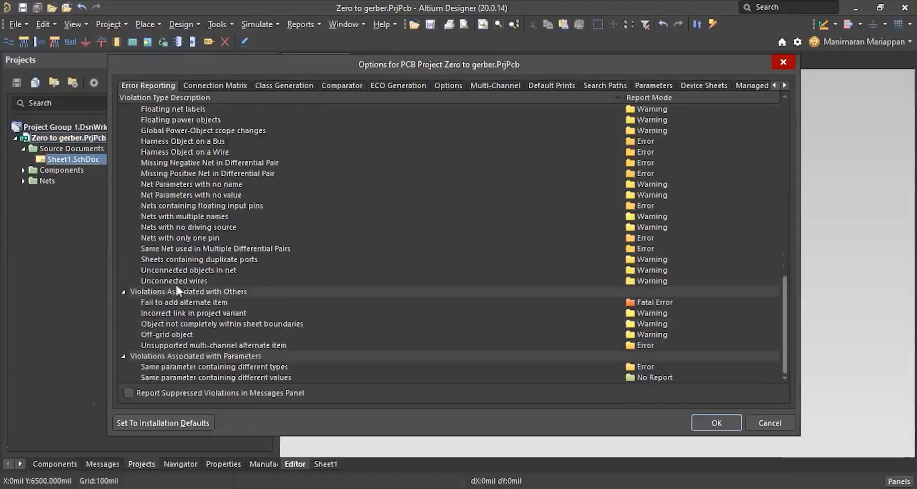
{"action": "left_click_drag", "start_coordinate": [554, 66], "coordinate": [557, 131]}
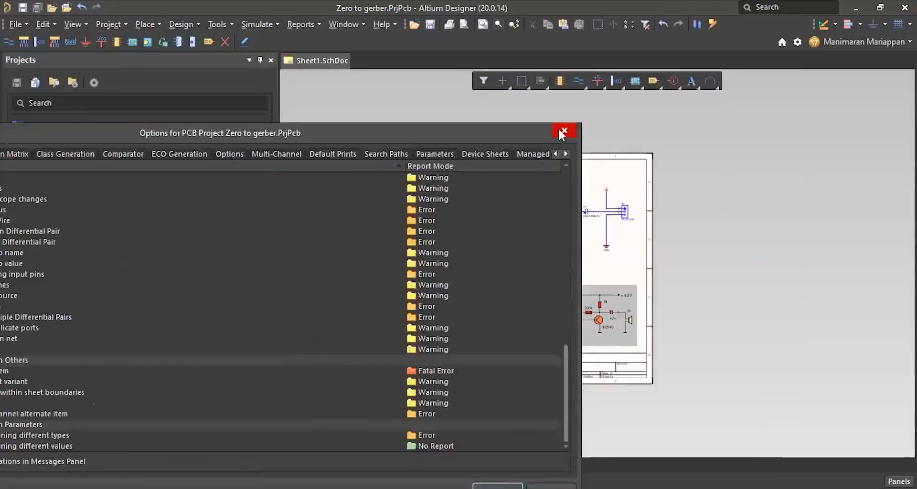
{"action": "left_click", "coordinate": [562, 131]}
{"action": "scroll", "coordinate": [438, 217], "scroll_direction": "up", "scroll_amount": 4, "text": "ctrl"}
{"action": "scroll", "coordinate": [439, 217], "scroll_direction": "down", "scroll_amount": 2, "text": "ctrl"}
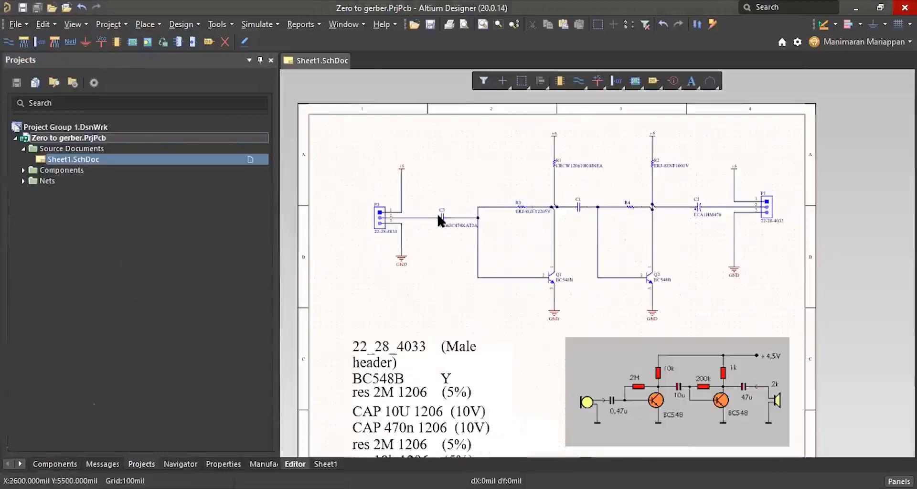
{"action": "key", "text": "p"}
{"action": "key", "text": "Escape"}
{"action": "key", "text": "p"}
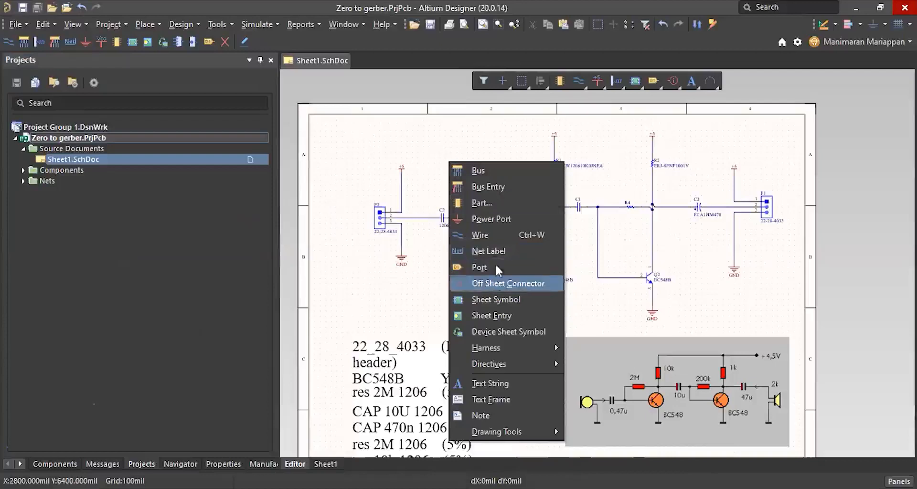
{"action": "key", "text": "Escape"}
Place a net label on the wire between pin 2 of connector P2 and capacitor C3
{"action": "scroll", "coordinate": [404, 234], "scroll_direction": "up", "scroll_amount": 3, "text": "ctrl"}
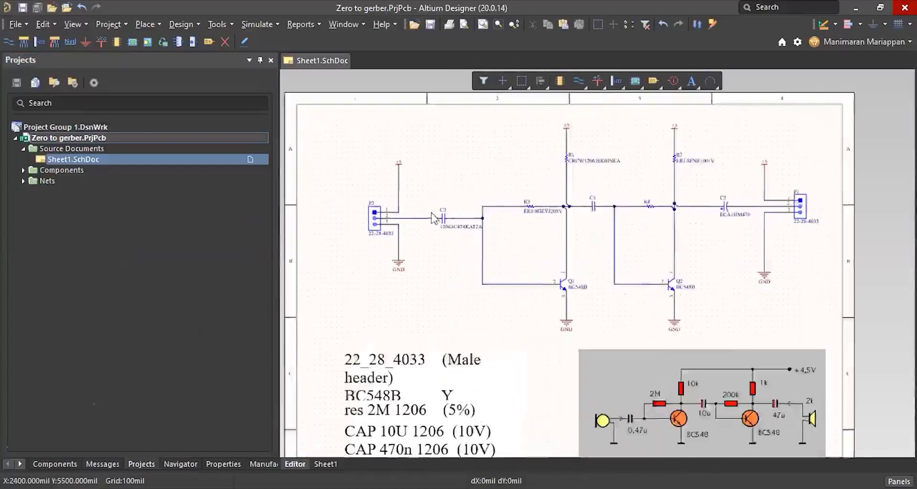
{"action": "scroll", "coordinate": [404, 245], "scroll_direction": "down", "scroll_amount": 1, "text": "ctrl"}
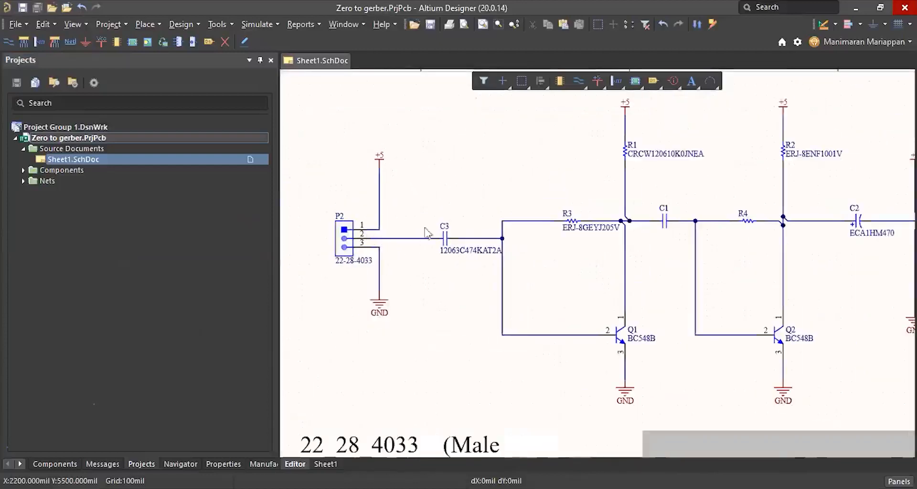
{"action": "key", "text": "p"}
{"action": "left_click", "coordinate": [455, 286]}
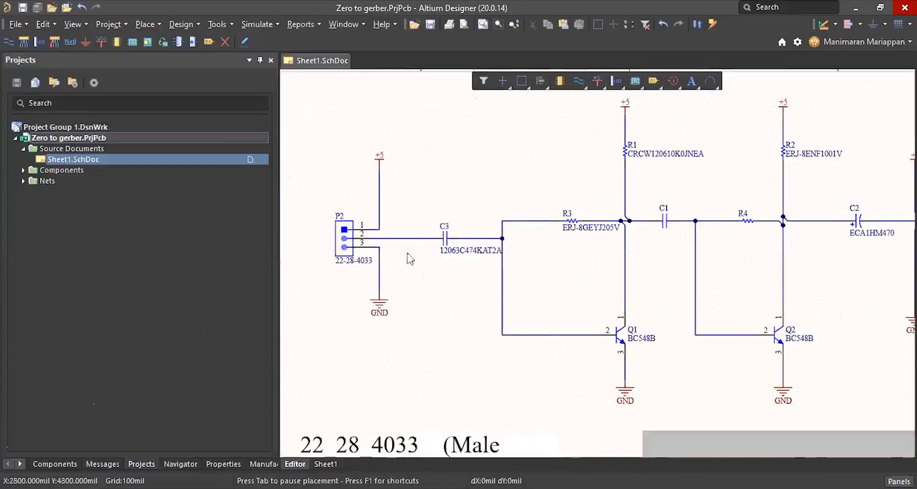
{"action": "scroll", "coordinate": [392, 250], "scroll_direction": "up", "scroll_amount": 2, "text": "ctrl"}
{"action": "scroll", "coordinate": [392, 250], "scroll_direction": "up", "scroll_amount": 2, "text": "ctrl"}
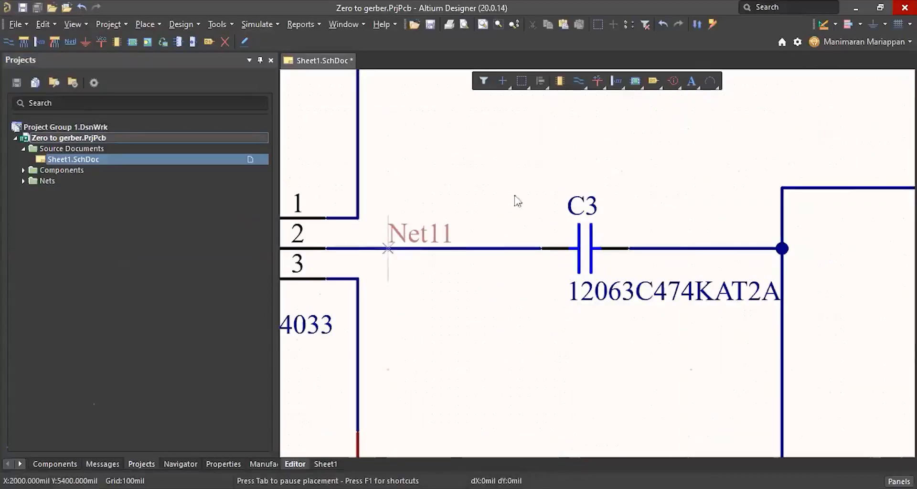
{"action": "left_click", "coordinate": [389, 248]}
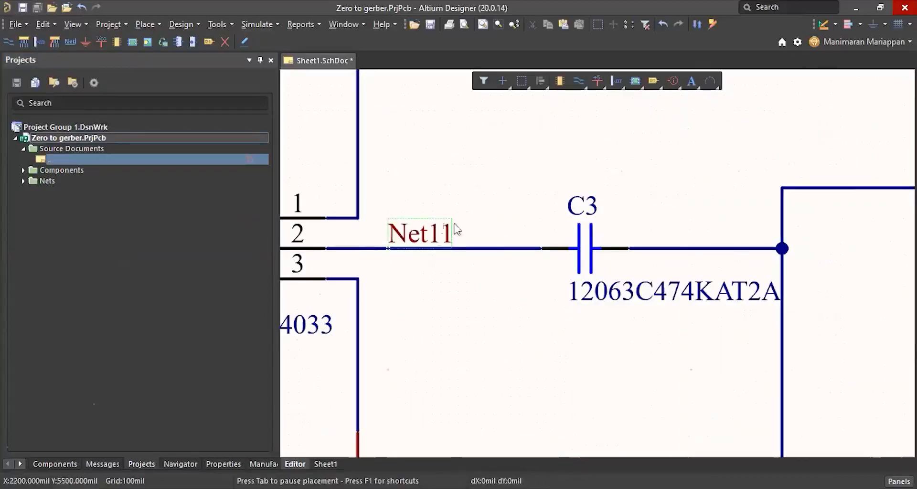
Inspect the net name in the properties of the label beside connector P2, and accept it as is
{"action": "double_click", "coordinate": [410, 231]}
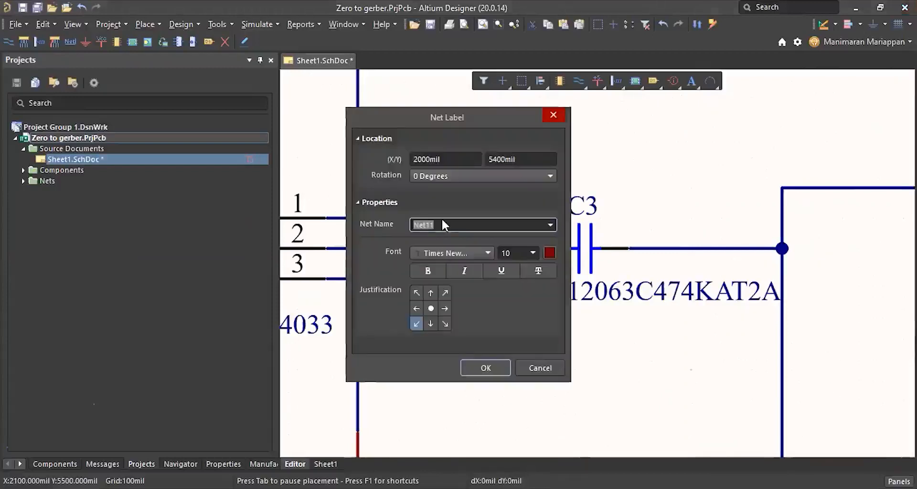
{"action": "key", "text": "shift+Right"}
{"action": "key", "text": "shift+Right"}
{"action": "key", "text": "shift+Right"}
{"action": "key", "text": "Return"}
{"action": "scroll", "coordinate": [458, 246], "scroll_direction": "down", "scroll_amount": 3, "text": "ctrl"}
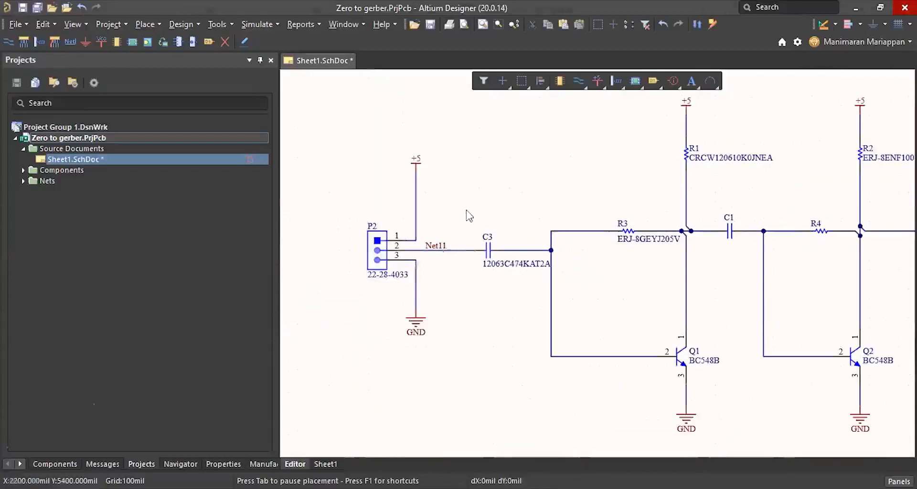
Place a port about 500 mil wide above connector P2
{"action": "scroll", "coordinate": [466, 212], "scroll_direction": "down", "scroll_amount": 2, "text": "ctrl"}
{"action": "key", "text": "p"}
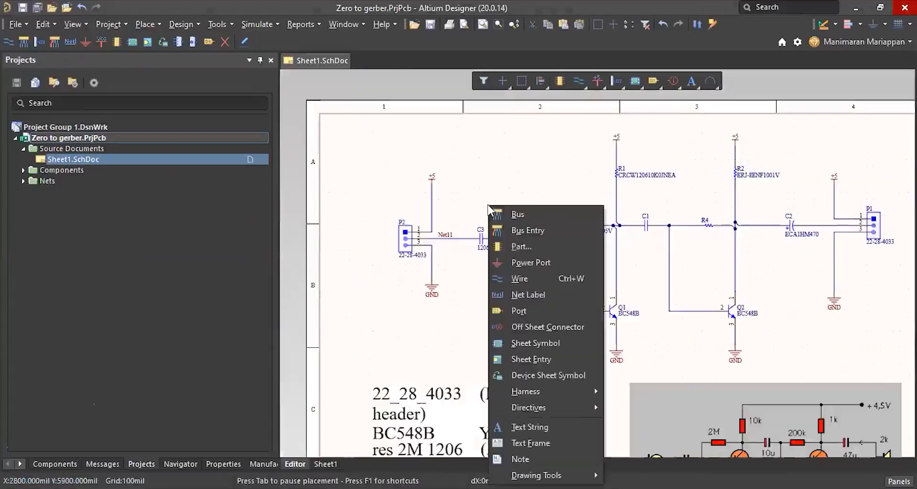
{"action": "left_click", "coordinate": [514, 313]}
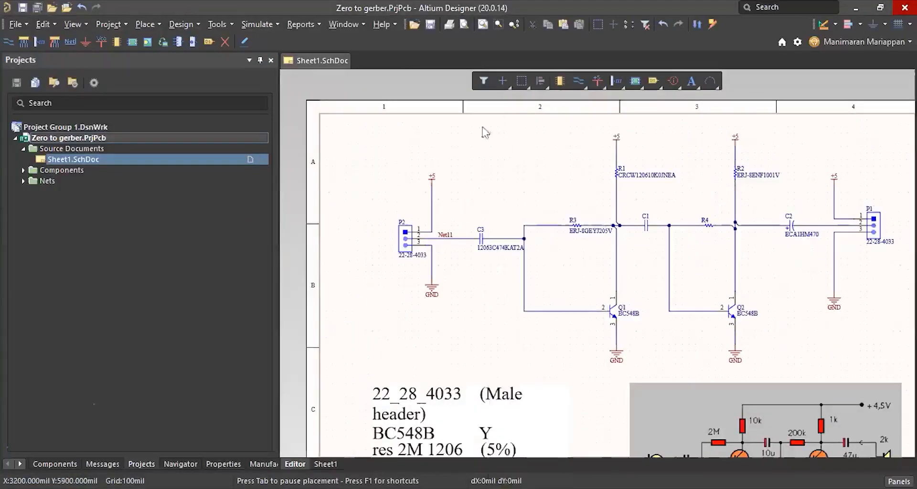
{"action": "scroll", "coordinate": [389, 206], "scroll_direction": "up", "scroll_amount": 3, "text": "ctrl"}
{"action": "scroll", "coordinate": [388, 209], "scroll_direction": "up", "scroll_amount": 1, "text": "ctrl"}
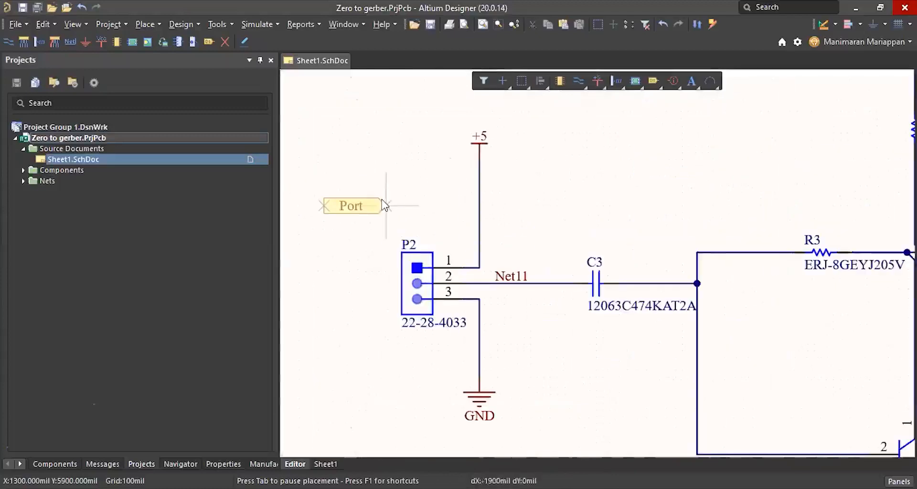
{"action": "left_click", "coordinate": [399, 216]}
{"action": "right_click", "coordinate": [585, 201]}
{"action": "scroll", "coordinate": [458, 205], "scroll_direction": "down", "scroll_amount": 2, "text": "ctrl"}
{"action": "scroll", "coordinate": [454, 210], "scroll_direction": "up", "scroll_amount": 2, "text": "ctrl"}
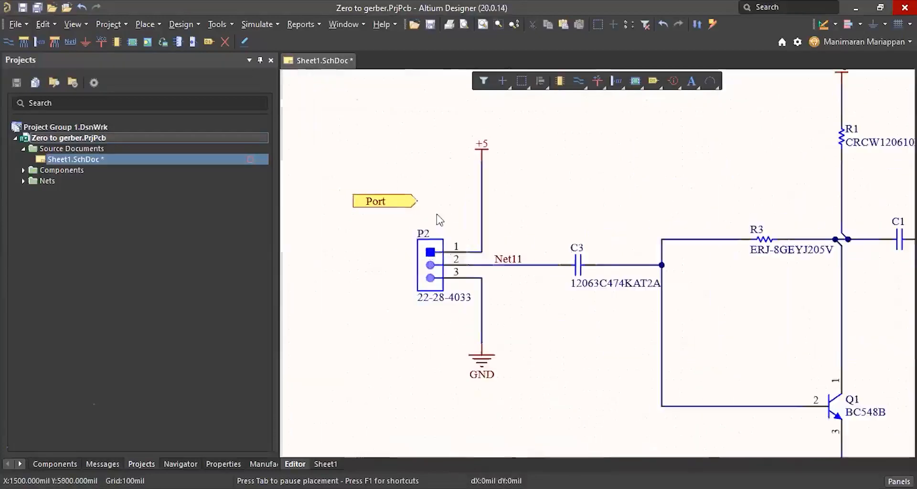
Wire the port above P2 to the net between pin 2 of P2 and capacitor C3
{"action": "key", "text": "ctrl+w"}
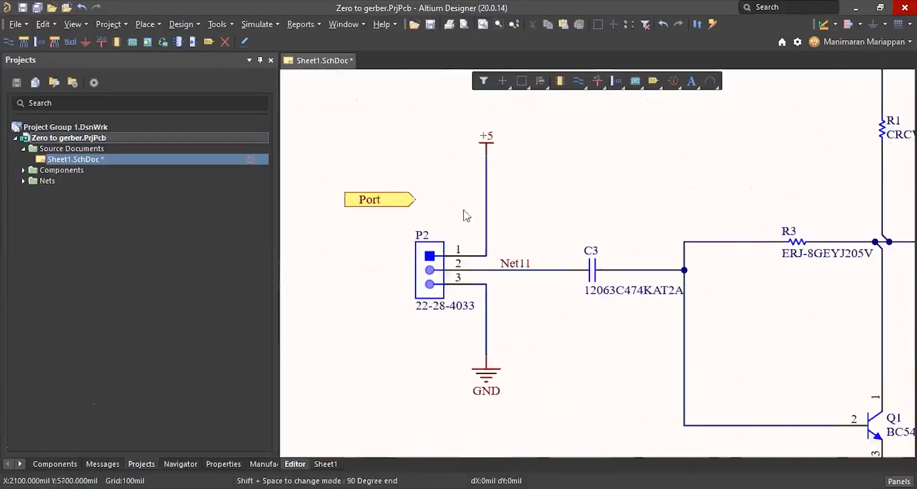
{"action": "left_click", "coordinate": [416, 199]}
{"action": "left_click", "coordinate": [543, 270]}
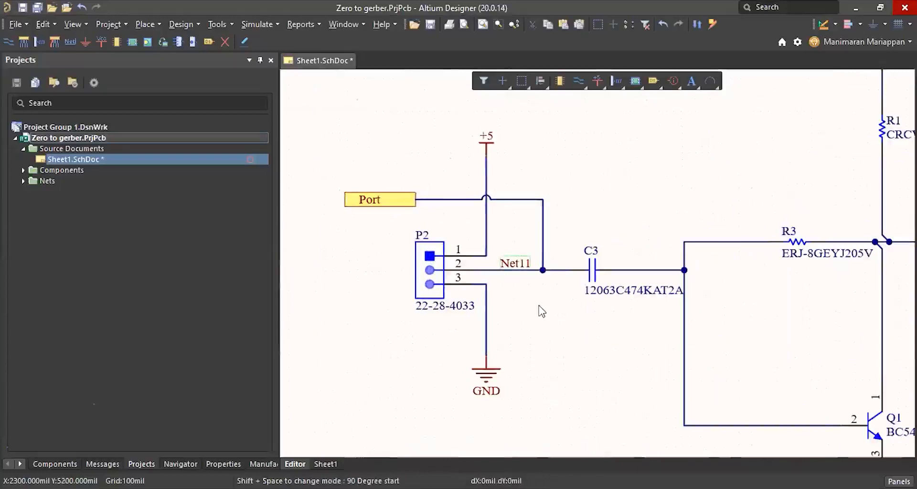
Set the I/O type of the port above P2 to Input and name it INput
{"action": "double_click", "coordinate": [381, 200]}
{"action": "left_click", "coordinate": [289, 161]}
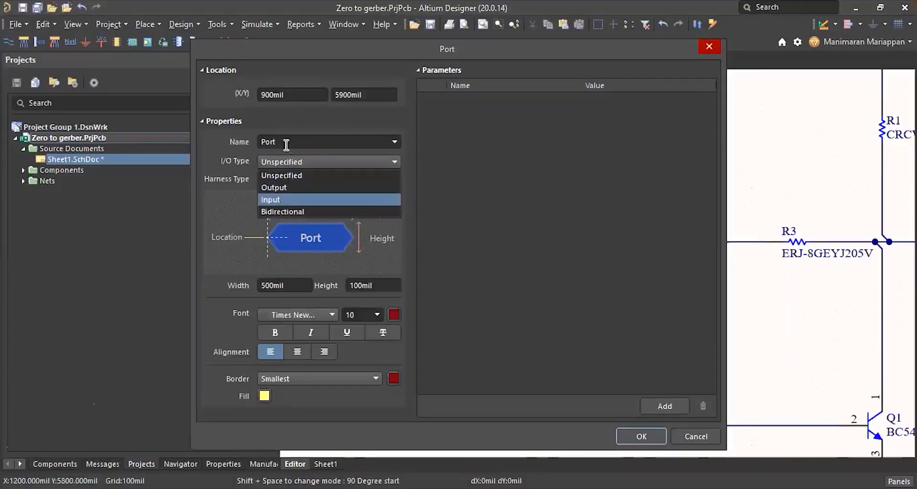
{"action": "left_click", "coordinate": [287, 146]}
{"action": "key", "text": "BackSpace"}
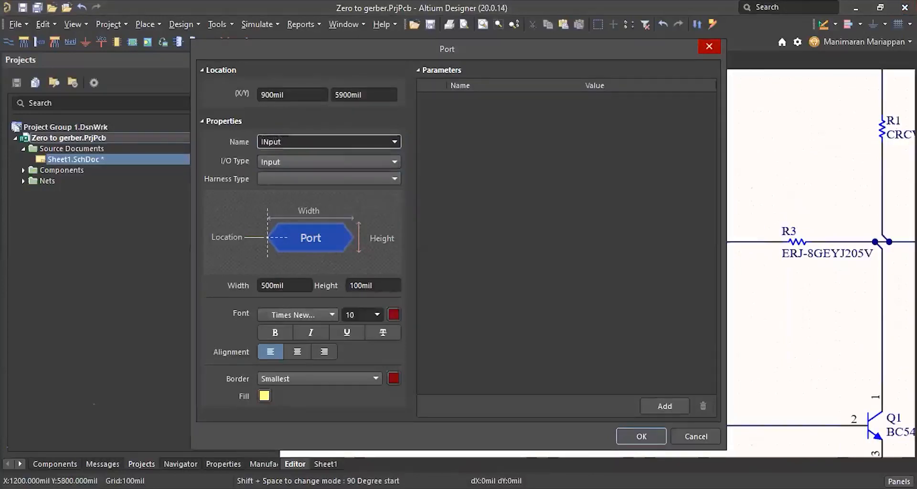
{"action": "key", "text": "Return"}
Place a second port, about 400 mil wide, above connector P1
{"action": "scroll", "coordinate": [379, 247], "scroll_direction": "down", "scroll_amount": 4, "text": "ctrl"}
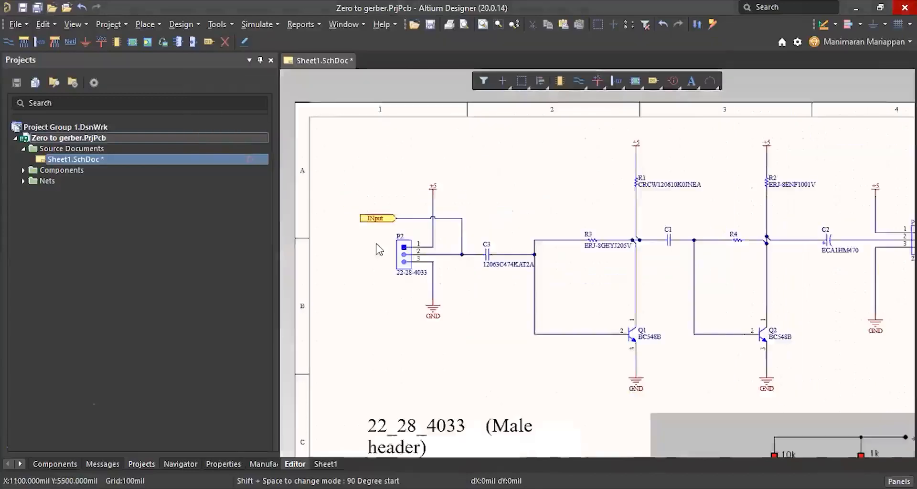
{"action": "scroll", "coordinate": [594, 250], "scroll_direction": "up", "scroll_amount": 3, "text": "ctrl"}
{"action": "scroll", "coordinate": [563, 248], "scroll_direction": "up", "scroll_amount": 2, "text": "ctrl"}
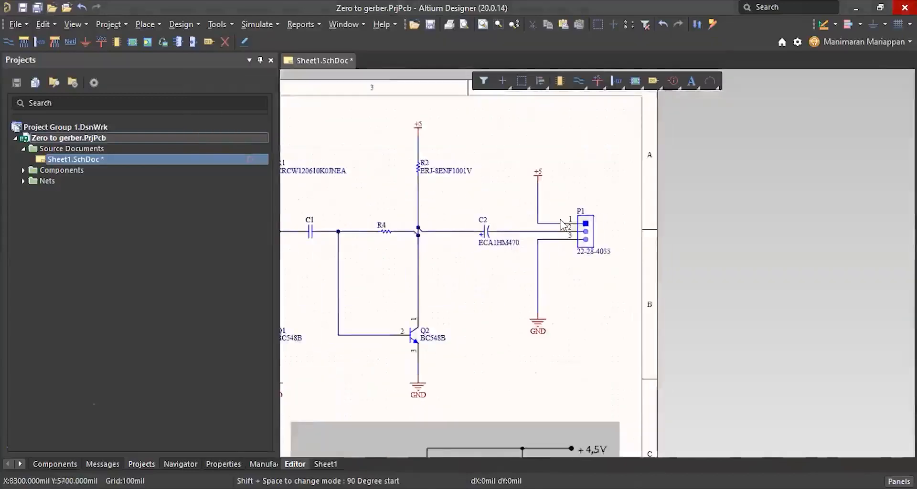
{"action": "key", "text": "p"}
{"action": "left_click", "coordinate": [591, 315]}
{"action": "scroll", "coordinate": [570, 194], "scroll_direction": "up", "scroll_amount": 2, "text": "ctrl"}
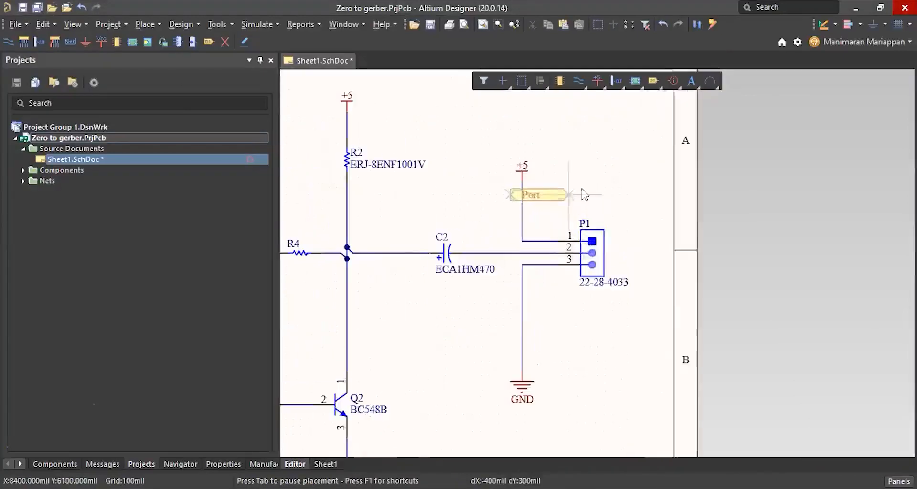
{"action": "key", "text": "space"}
{"action": "key", "text": "space"}
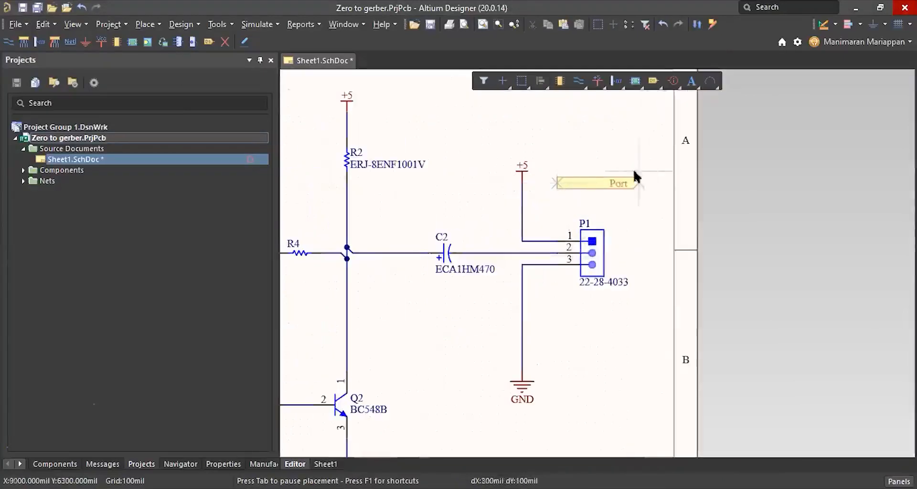
{"action": "left_click", "coordinate": [611, 184]}
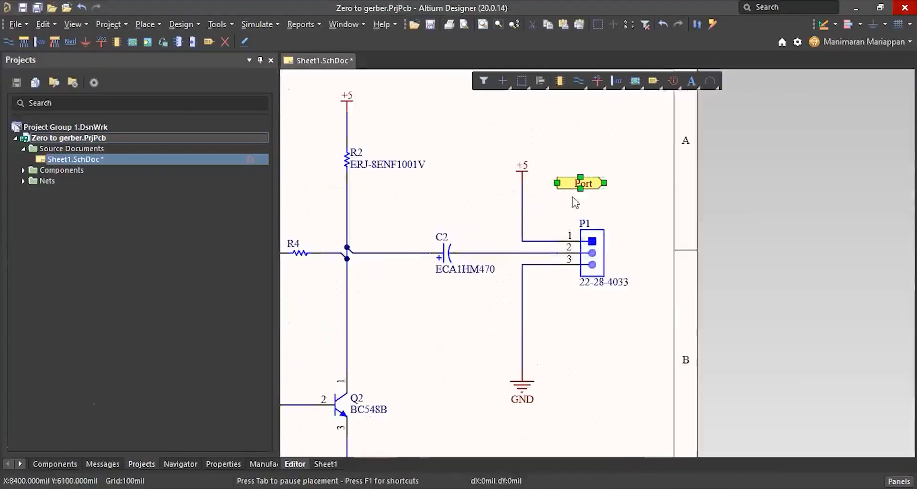
{"action": "left_click", "coordinate": [567, 185]}
{"action": "key", "text": "ctrl+w"}
{"action": "left_click", "coordinate": [556, 183]}
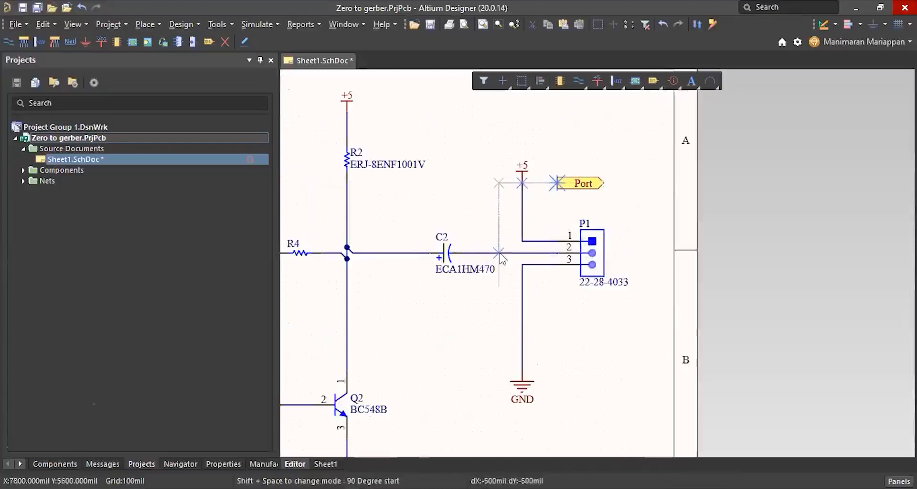
{"action": "left_click", "coordinate": [499, 254]}
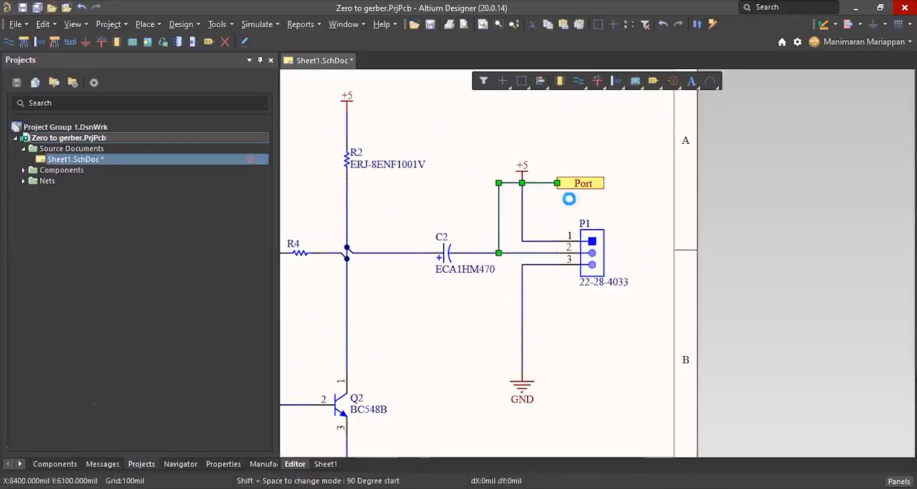
{"action": "key", "text": "Delete"}
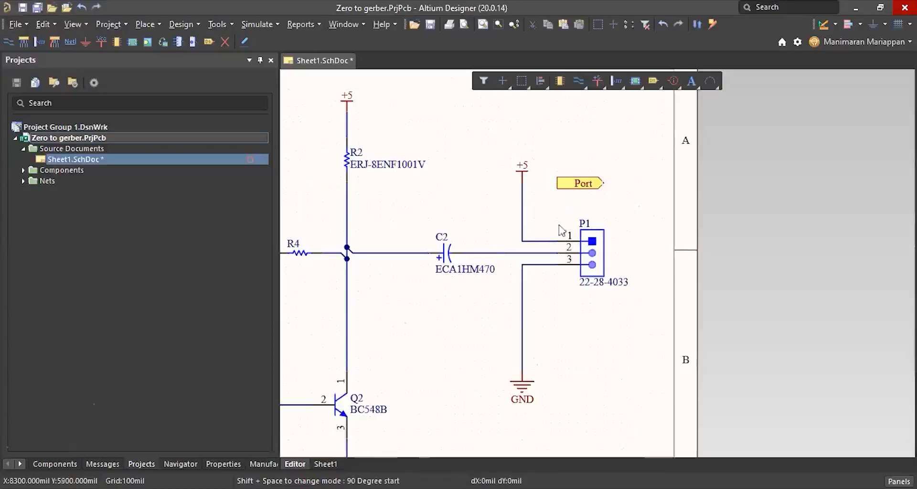
Wire the port above P1 across the +5 line to the net between C2 and pin 2 of P1, straightening the run into the port
{"action": "key", "text": "ctrl+w"}
{"action": "left_click", "coordinate": [557, 184]}
{"action": "left_click", "coordinate": [545, 205]}
{"action": "left_click", "coordinate": [499, 253]}
{"action": "right_click", "coordinate": [594, 142]}
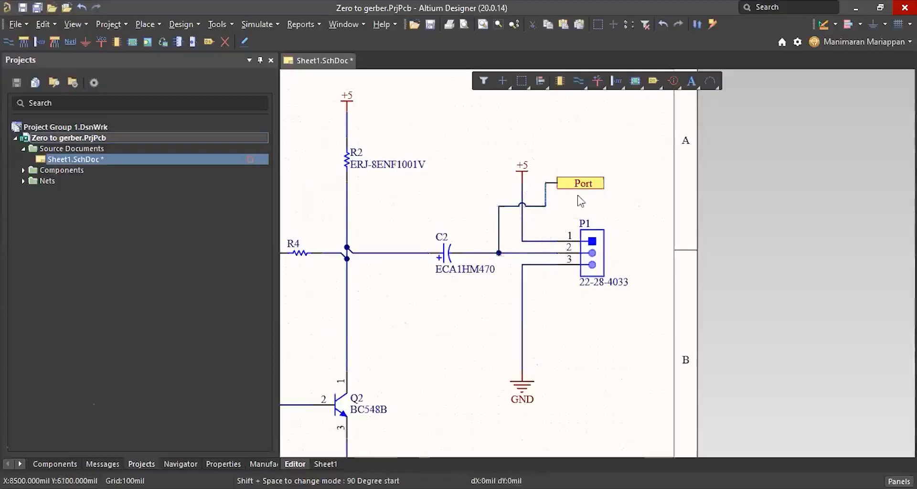
{"action": "scroll", "coordinate": [580, 194], "scroll_direction": "up", "scroll_amount": 2, "text": "ctrl"}
{"action": "mouse_move", "coordinate": [561, 180]}
{"action": "left_mouse_down"}
{"action": "mouse_move", "coordinate": [571, 216]}
{"action": "mouse_move", "coordinate": [562, 196]}
{"action": "left_mouse_up"}
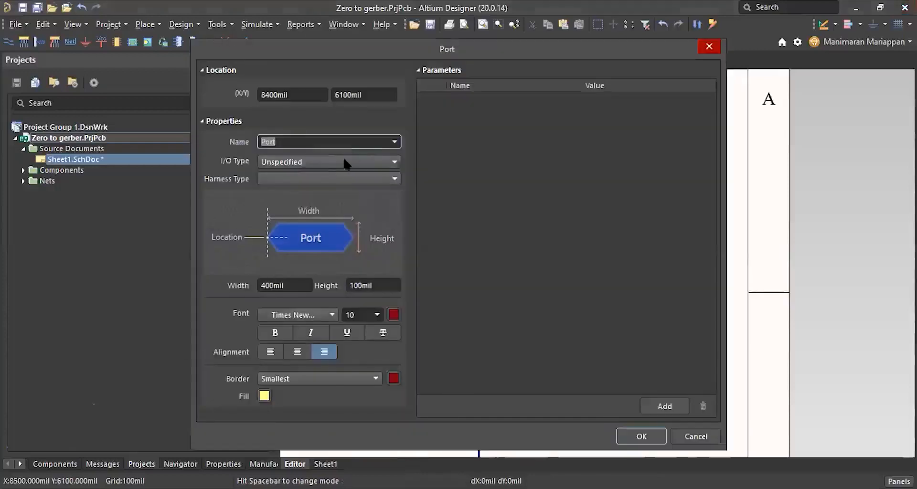
Set the I/O type of the port above P1 to Output and name it OUTPUT
{"action": "left_click", "coordinate": [331, 161]}
{"action": "left_click", "coordinate": [295, 187]}
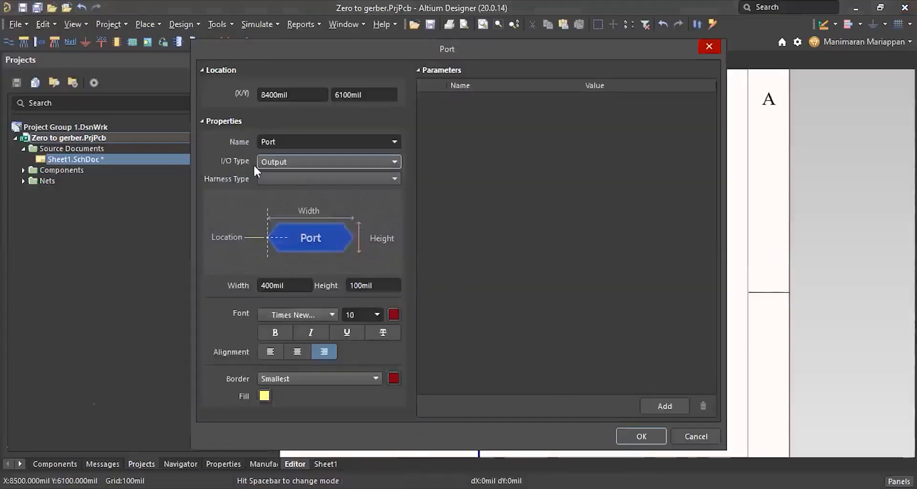
{"action": "double_click", "coordinate": [279, 142]}
{"action": "type", "text": "OUTPUT"}
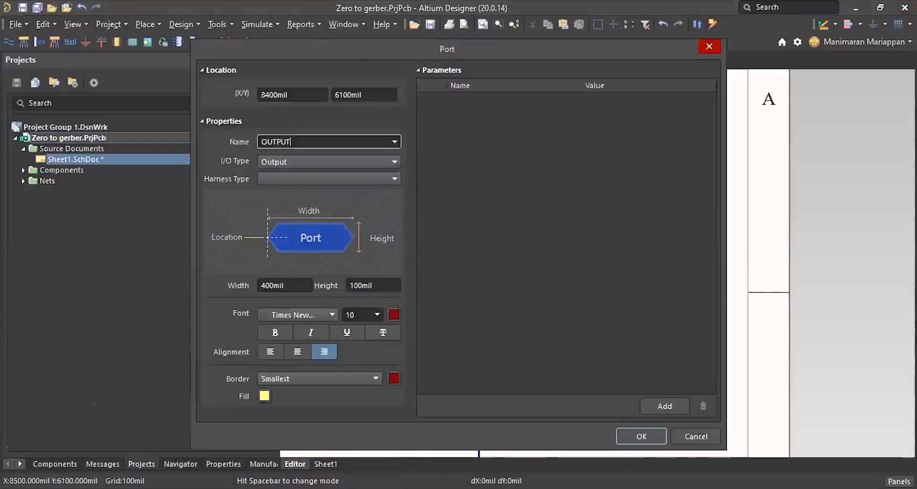
{"action": "key", "text": "Return"}
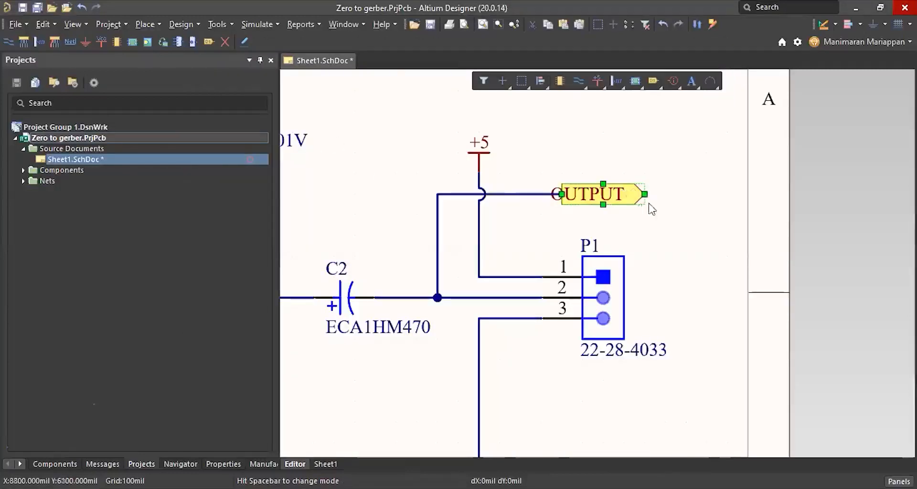
Widen the OUTPUT port so its name fits inside, and save the schematic
{"action": "left_click", "coordinate": [686, 194]}
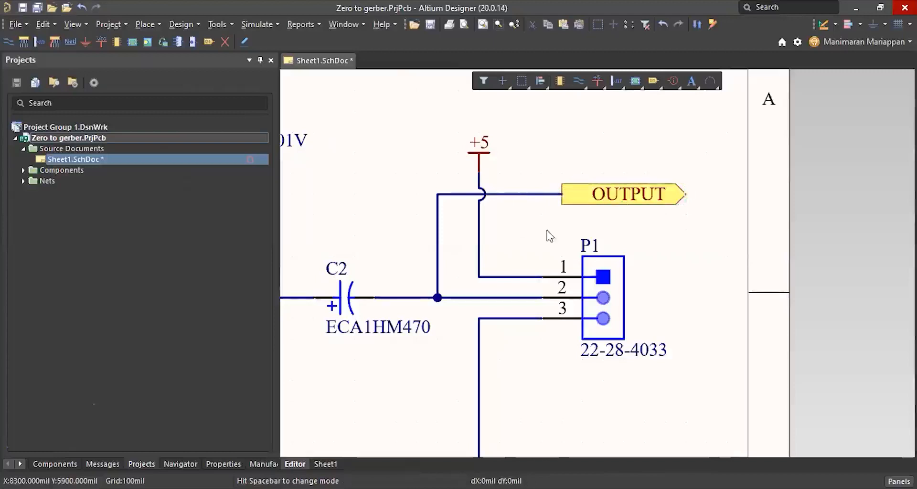
{"action": "scroll", "coordinate": [549, 233], "scroll_direction": "down", "scroll_amount": 4, "text": "ctrl"}
{"action": "scroll", "coordinate": [585, 224], "scroll_direction": "down", "scroll_amount": 2, "text": "ctrl"}
{"action": "key", "text": "ctrl+s"}
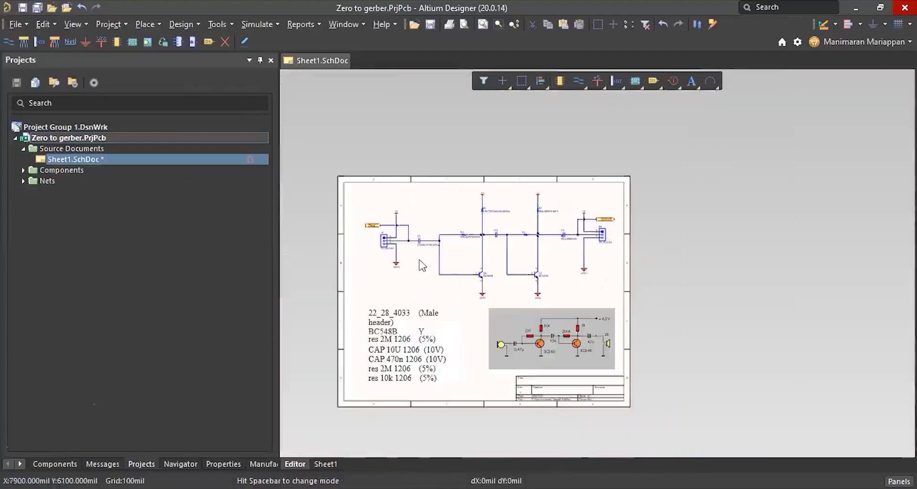
Examine the INput port wiring around connector P2 and the overall layout of the schematic sheet
{"action": "scroll", "coordinate": [419, 262], "scroll_direction": "up", "scroll_amount": 2, "text": "ctrl"}
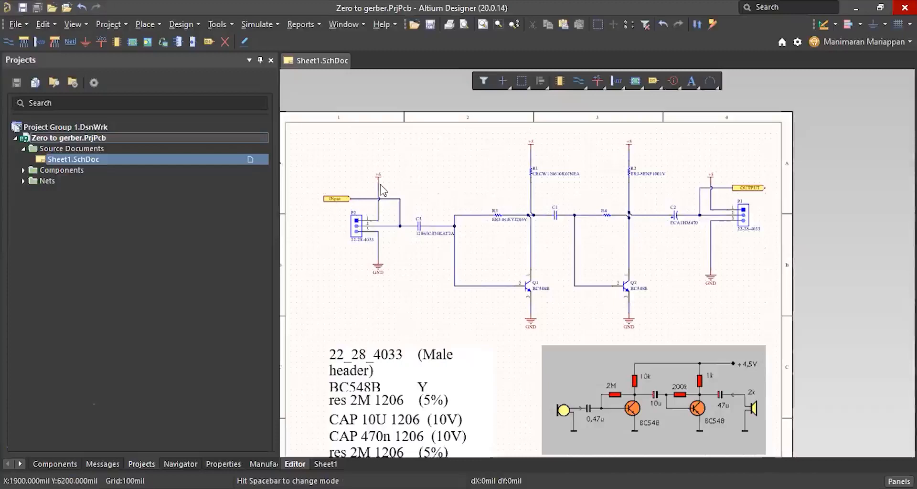
{"action": "scroll", "coordinate": [329, 191], "scroll_direction": "up", "scroll_amount": 4, "text": "ctrl"}
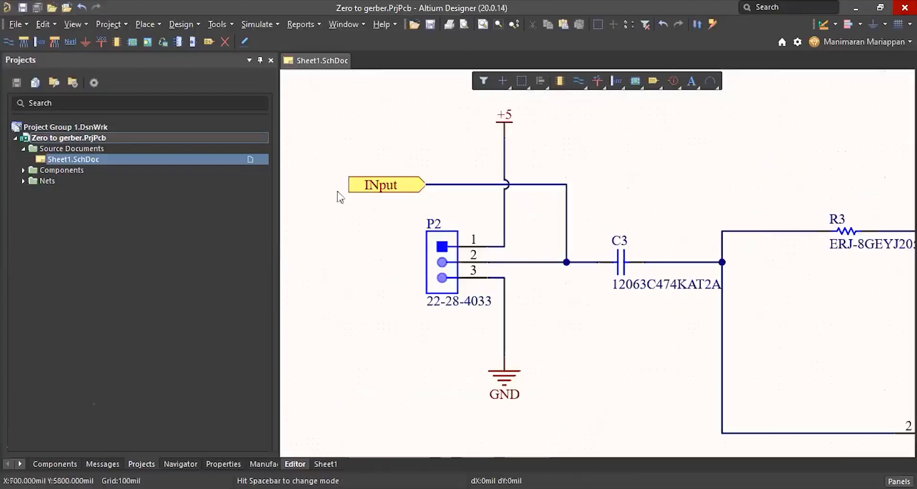
{"action": "scroll", "coordinate": [334, 193], "scroll_direction": "down", "scroll_amount": 5, "text": "ctrl"}
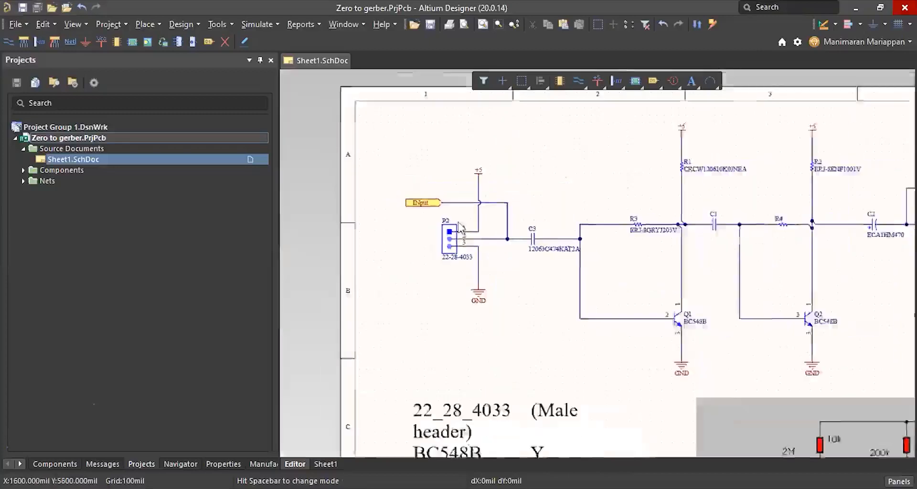
{"action": "scroll", "coordinate": [344, 356], "scroll_direction": "up", "scroll_amount": 2, "text": "ctrl"}
{"action": "scroll", "coordinate": [381, 249], "scroll_direction": "up", "scroll_amount": 3, "text": "ctrl"}
{"action": "scroll", "coordinate": [430, 201], "scroll_direction": "down", "scroll_amount": 3, "text": "ctrl"}
{"action": "scroll", "coordinate": [485, 224], "scroll_direction": "down", "scroll_amount": 2, "text": "ctrl"}
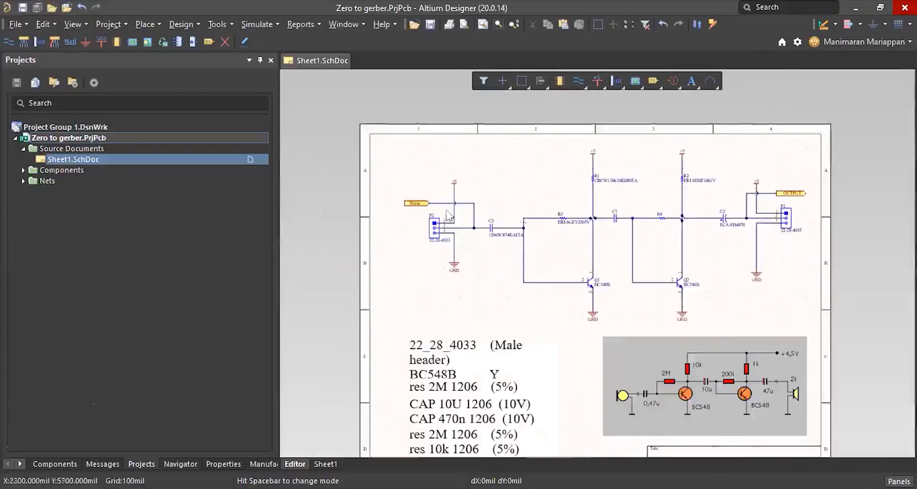
{"action": "scroll", "coordinate": [455, 215], "scroll_direction": "down", "scroll_amount": 1, "text": "ctrl"}
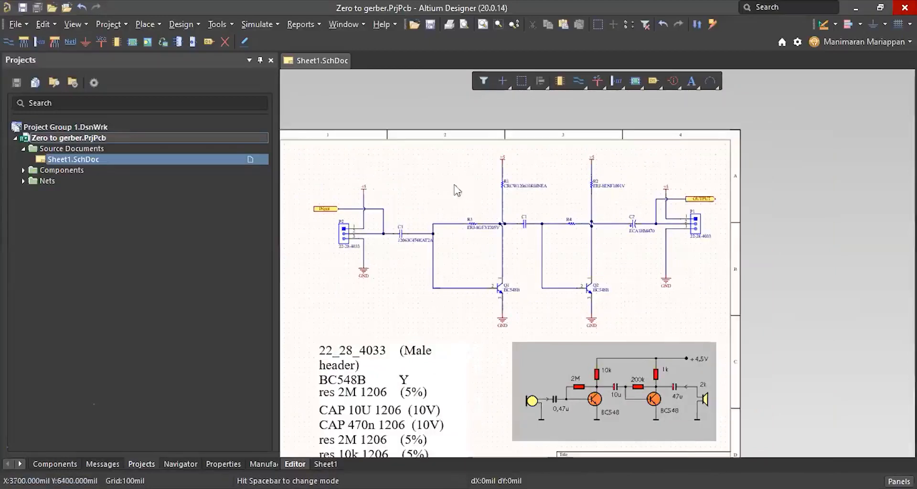
{"action": "scroll", "coordinate": [653, 238], "scroll_direction": "up", "scroll_amount": 2, "text": "ctrl"}
{"action": "scroll", "coordinate": [577, 201], "scroll_direction": "down", "scroll_amount": 4, "text": "ctrl"}
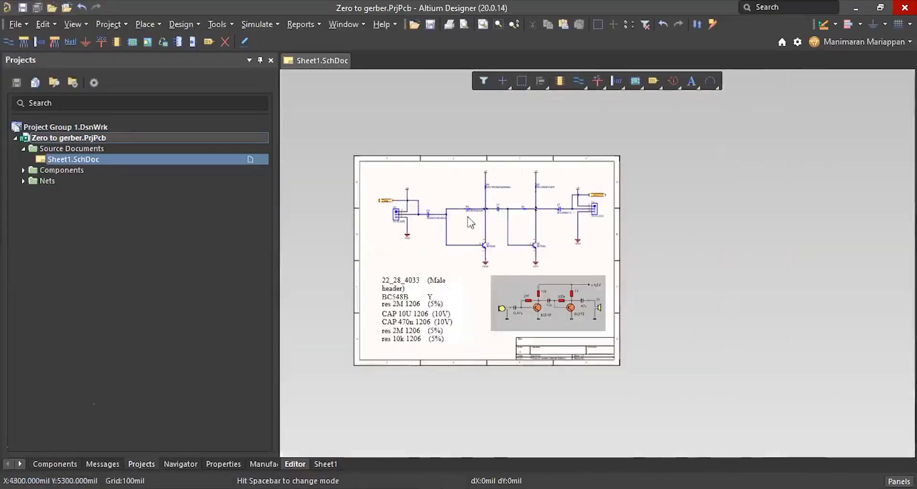
Add a new PCB document to the Zero to gerber project and save it as PCB1.PcbDoc in the project folder
{"action": "right_click", "coordinate": [94, 137]}
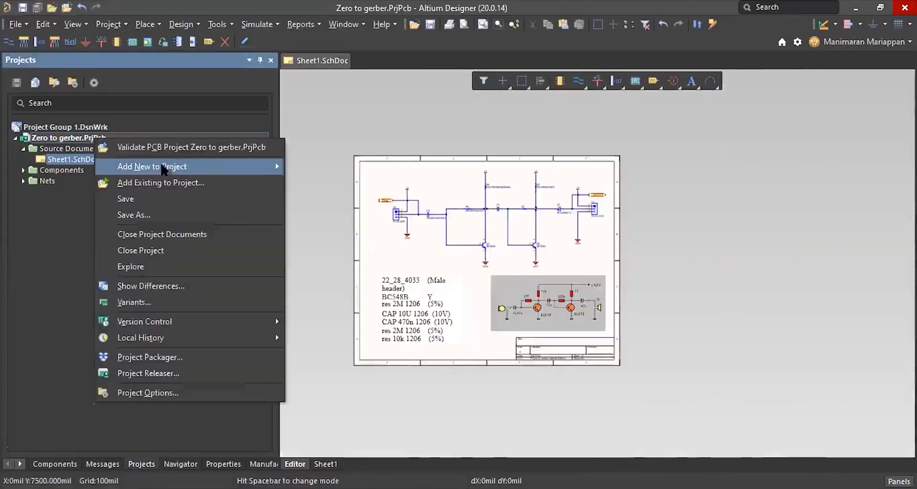
{"action": "mouse_move", "coordinate": [163, 167]}
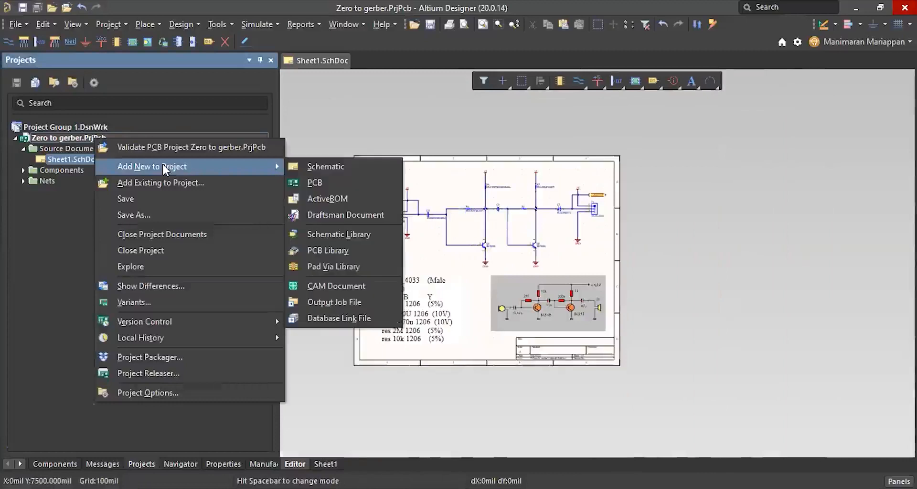
{"action": "left_click", "coordinate": [313, 184]}
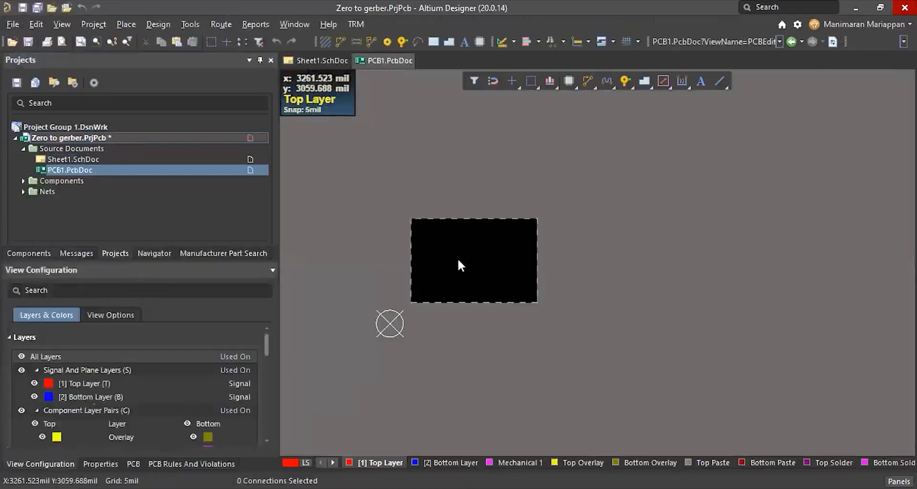
{"action": "key", "text": "ctrl+s"}
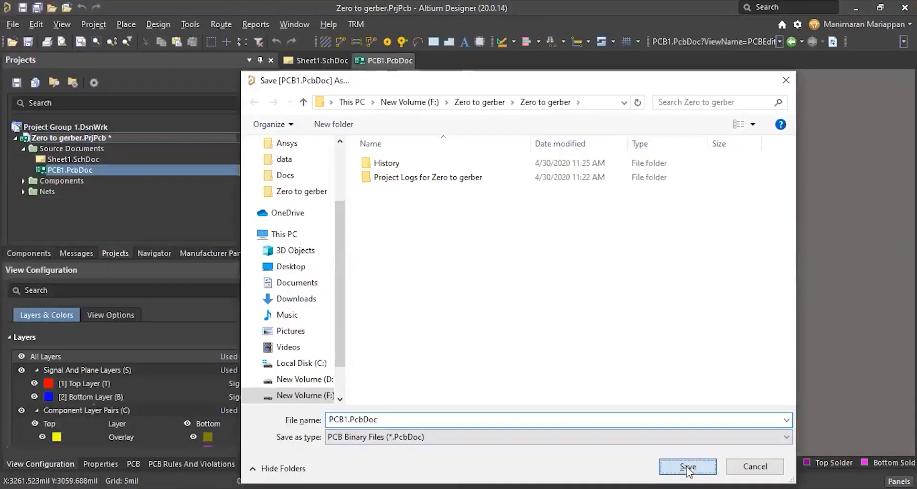
{"action": "left_click", "coordinate": [688, 466]}
{"action": "scroll", "coordinate": [490, 262], "scroll_direction": "up", "scroll_amount": 1, "text": "ctrl"}
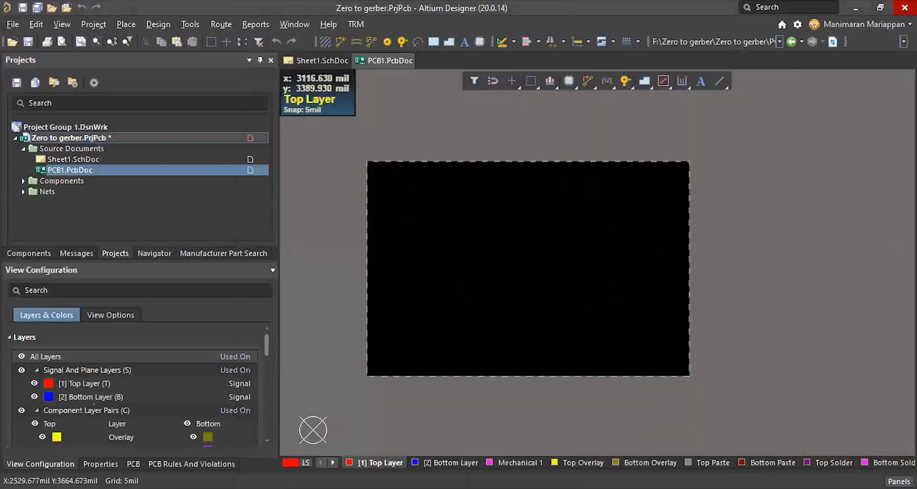
{"action": "left_click", "coordinate": [13, 24]}
{"action": "mouse_move", "coordinate": [93, 235]}
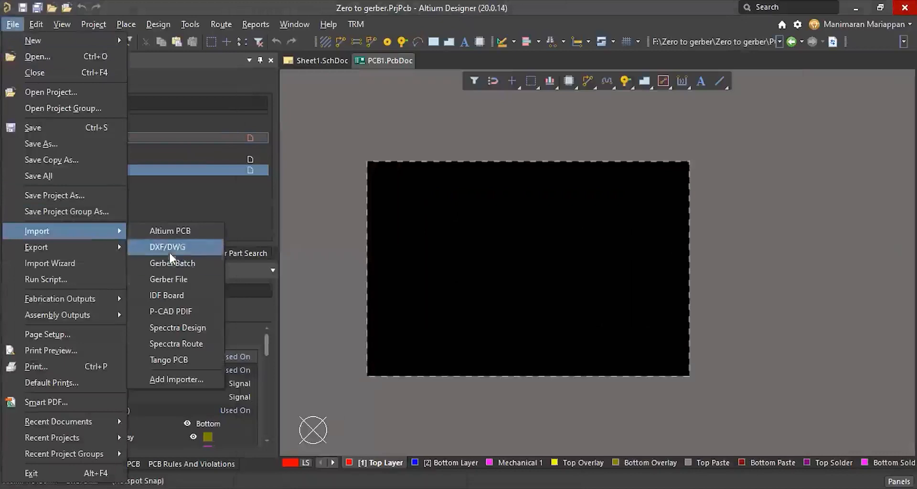
{"action": "left_click", "coordinate": [526, 253]}
Try to draw a rectangular outline with lines on the Top Layer inside the board area
{"action": "key", "text": "p"}
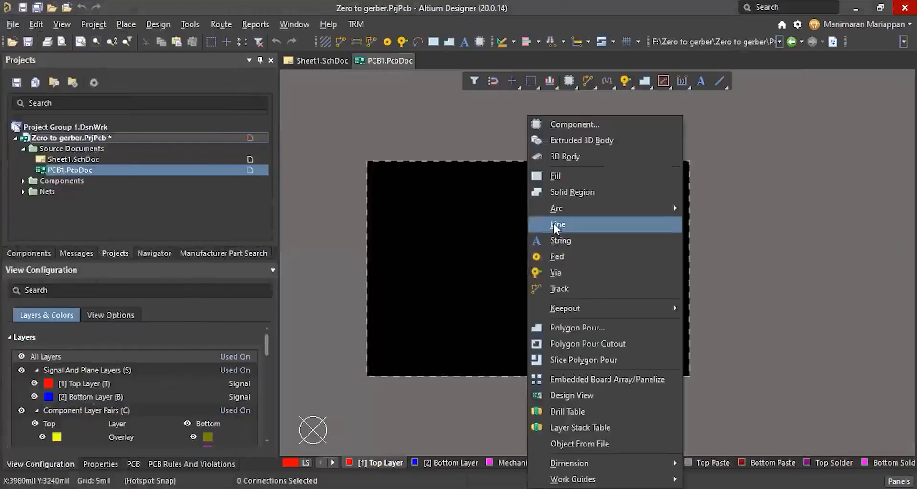
{"action": "left_click", "coordinate": [555, 225]}
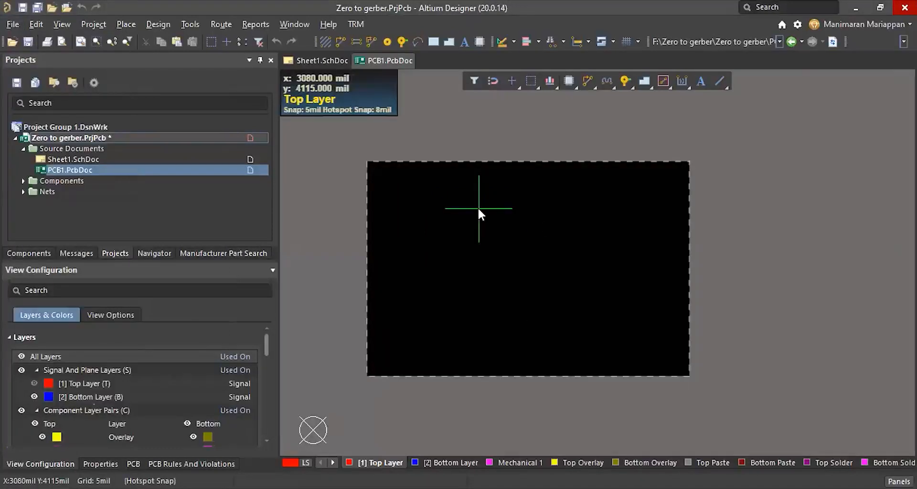
{"action": "left_click", "coordinate": [479, 209]}
{"action": "left_click", "coordinate": [652, 209]}
{"action": "left_click", "coordinate": [652, 295]}
{"action": "left_click", "coordinate": [453, 295]}
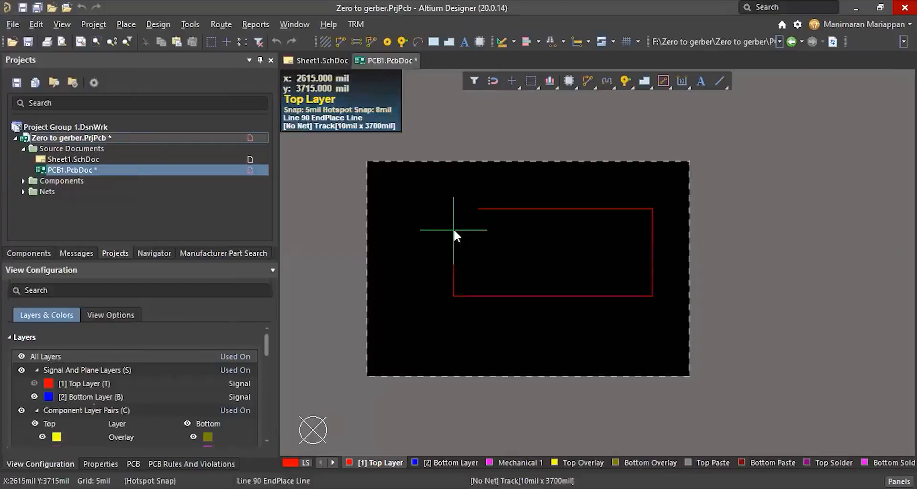
{"action": "key", "text": "Escape"}
{"action": "right_click", "coordinate": [474, 245]}
{"action": "key", "text": "Escape"}
{"action": "left_click", "coordinate": [158, 24]}
{"action": "mouse_move", "coordinate": [195, 127]}
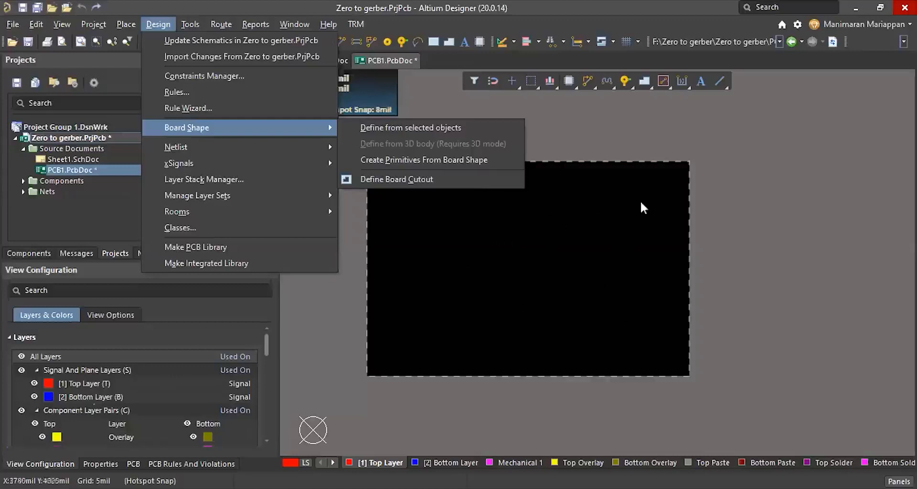
{"action": "left_click", "coordinate": [463, 240]}
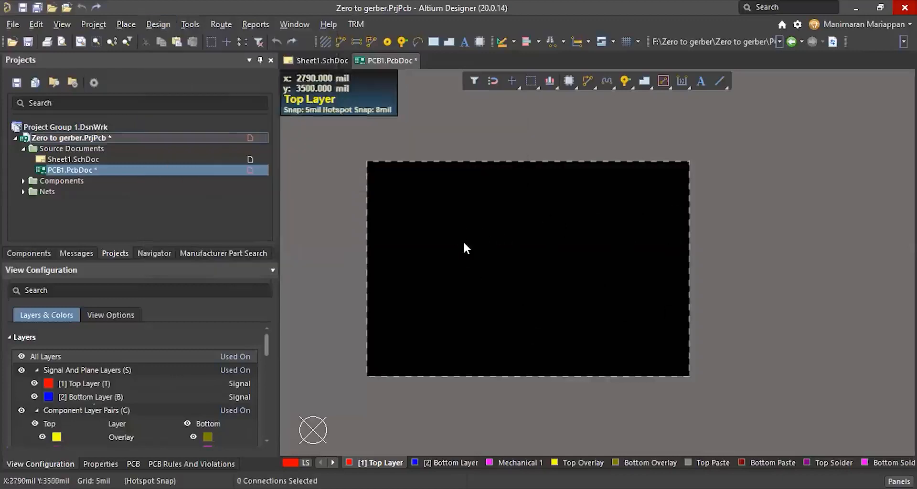
Place the rpi2-bottom.stp model from the project's data folder as a 3D body on the board
{"action": "key", "text": "p"}
{"action": "left_click", "coordinate": [505, 158]}
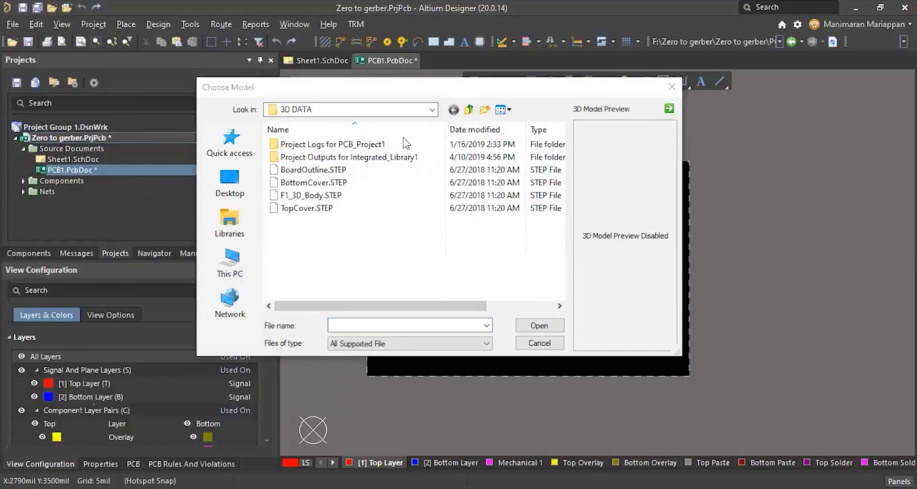
{"action": "left_click", "coordinate": [356, 325]}
{"action": "key", "text": "ctrl+v"}
{"action": "key", "text": "Return"}
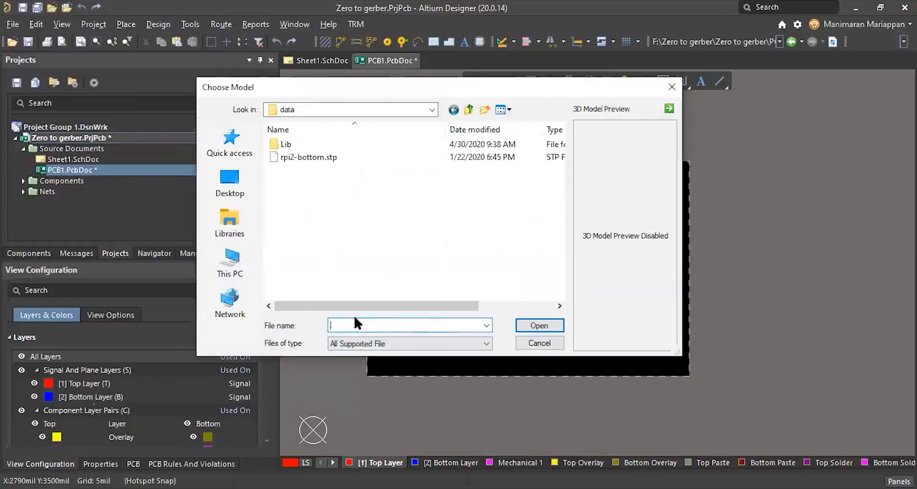
{"action": "left_click", "coordinate": [306, 157]}
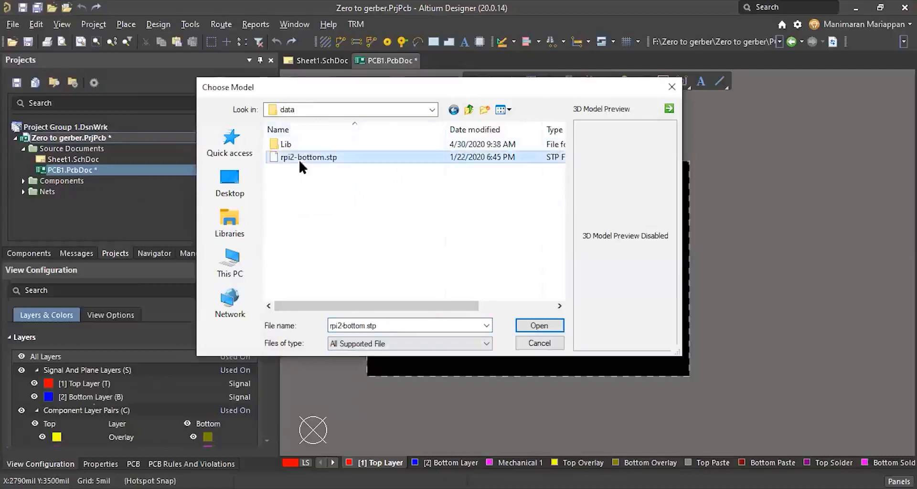
{"action": "left_click", "coordinate": [548, 324]}
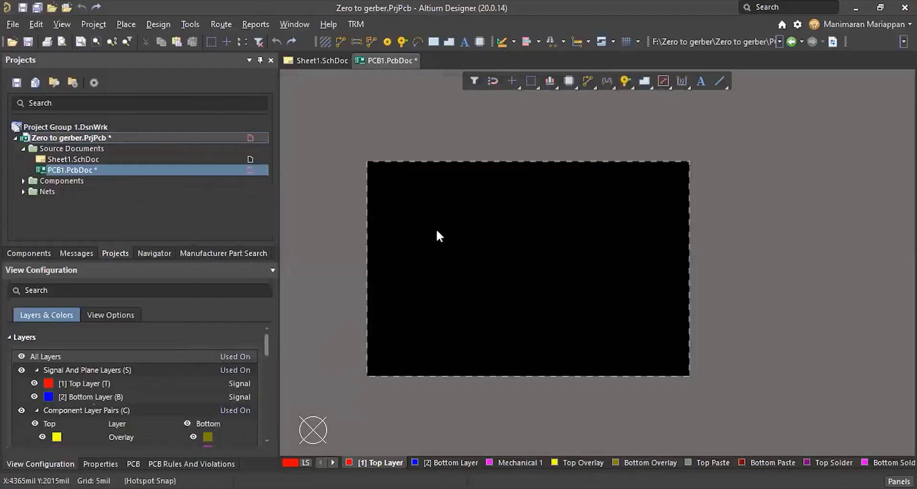
{"action": "left_click", "coordinate": [502, 324]}
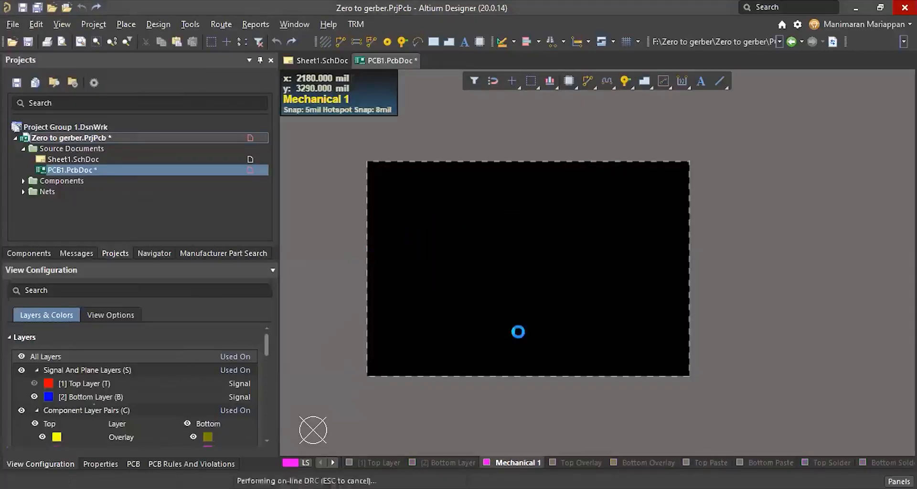
{"action": "key", "text": "Escape"}
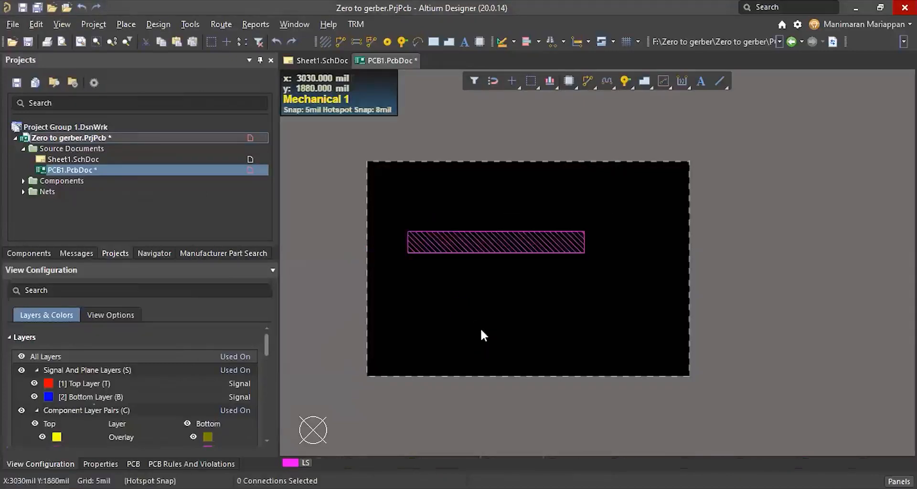
Switch the board to 3D view and move the rpi2-bottom model off the board, beside its right edge
{"action": "key", "text": "3"}
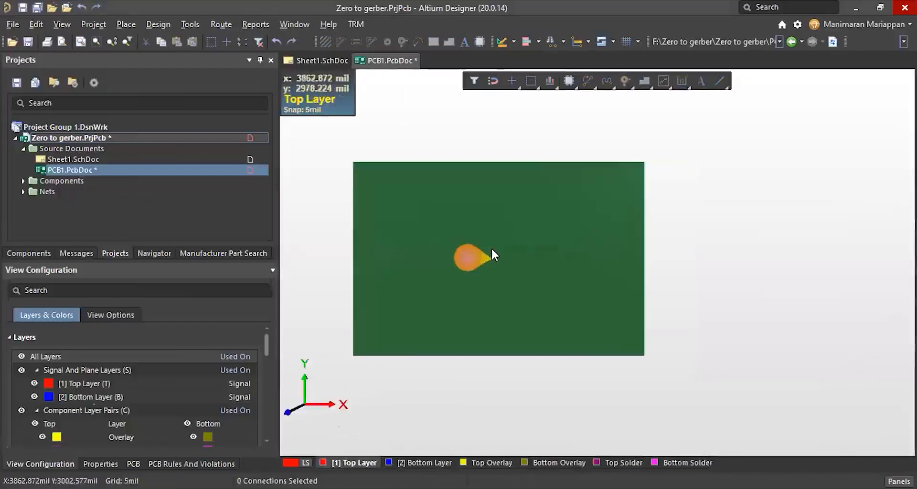
{"action": "left_click_drag", "start_coordinate": [492, 251], "coordinate": [641, 236]}
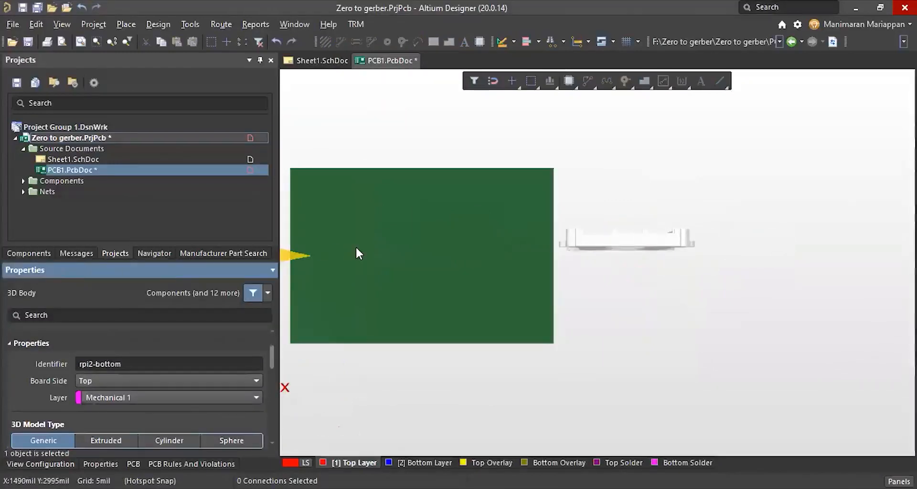
{"action": "key", "text": "l"}
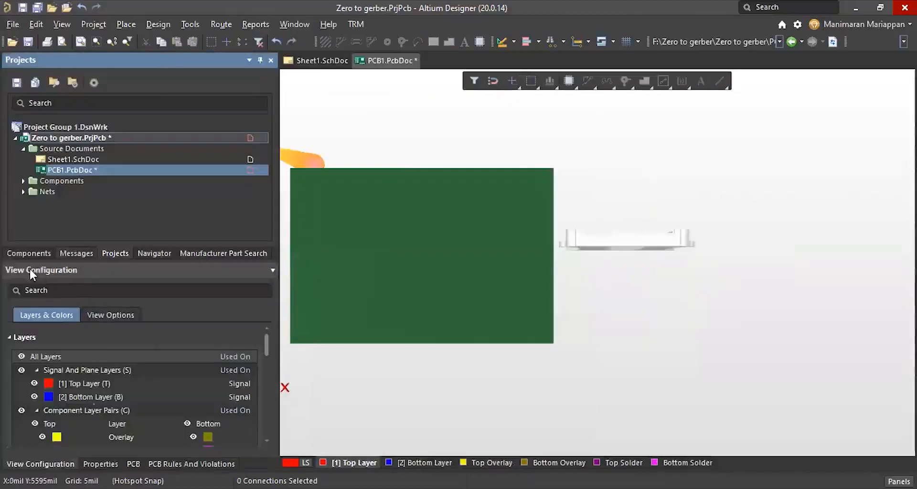
Close View Configuration, Projects, Navigator, Manufacturer Part Search, Messages and Components to give the body's properties the full height
{"action": "right_click", "coordinate": [28, 268]}
{"action": "left_click", "coordinate": [48, 275]}
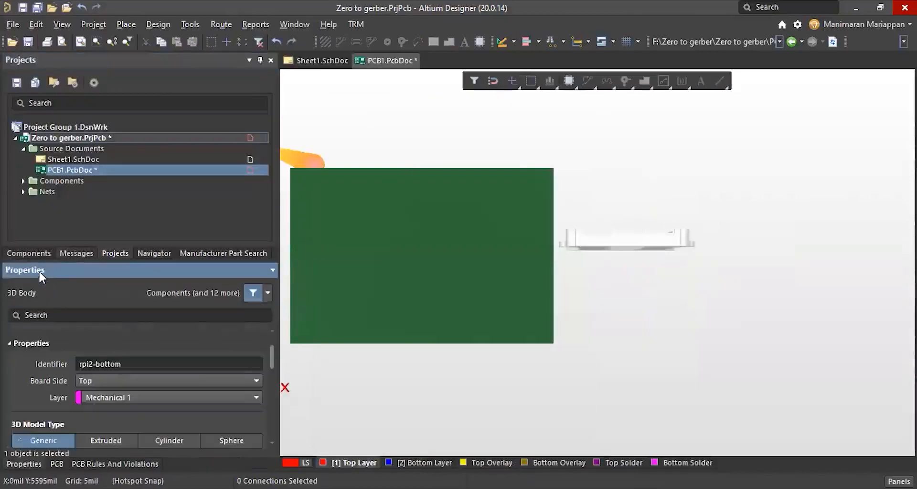
{"action": "right_click", "coordinate": [94, 59]}
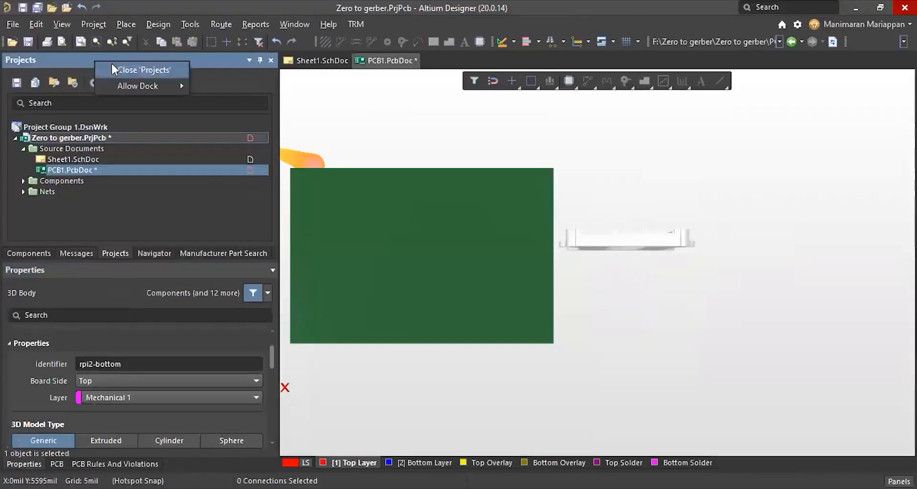
{"action": "left_click", "coordinate": [111, 65]}
{"action": "right_click", "coordinate": [70, 54]}
{"action": "left_click", "coordinate": [106, 61]}
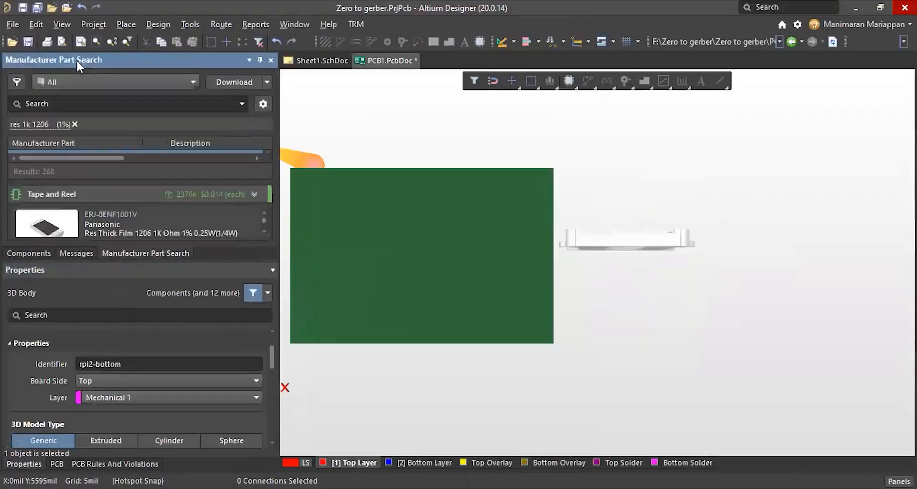
{"action": "right_click", "coordinate": [90, 64]}
{"action": "left_click", "coordinate": [115, 67]}
{"action": "right_click", "coordinate": [66, 61]}
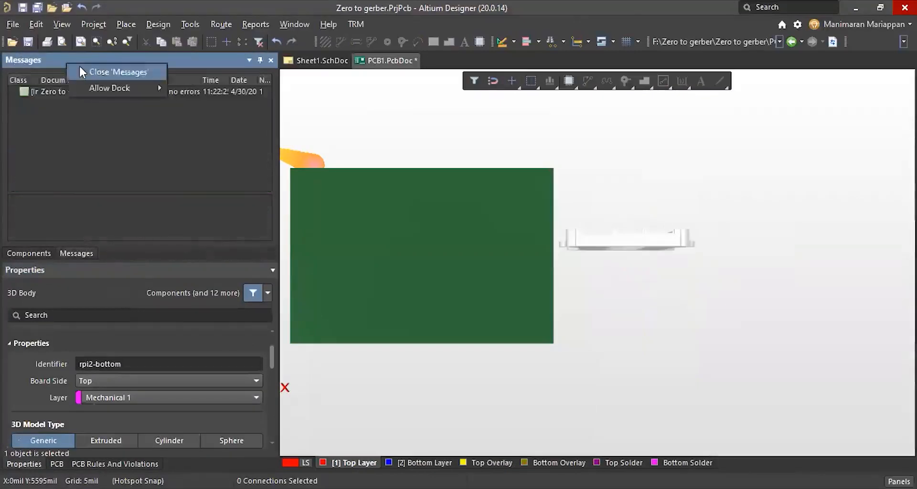
{"action": "left_click", "coordinate": [96, 68]}
{"action": "right_click", "coordinate": [47, 58]}
{"action": "left_click", "coordinate": [47, 66]}
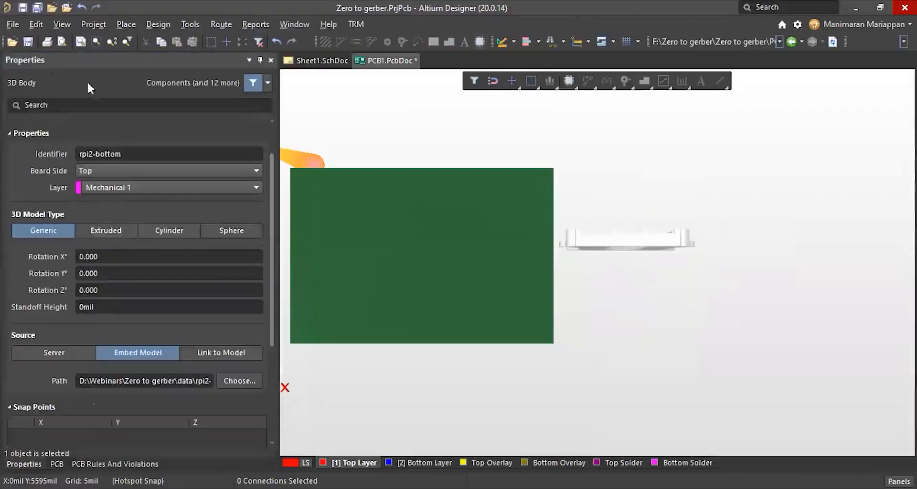
Set the rpi2-bottom body's X rotation to 90° and move the model onto the middle of the board
{"action": "left_click", "coordinate": [104, 257]}
{"action": "type", "text": "90"}
{"action": "key", "text": "Return"}
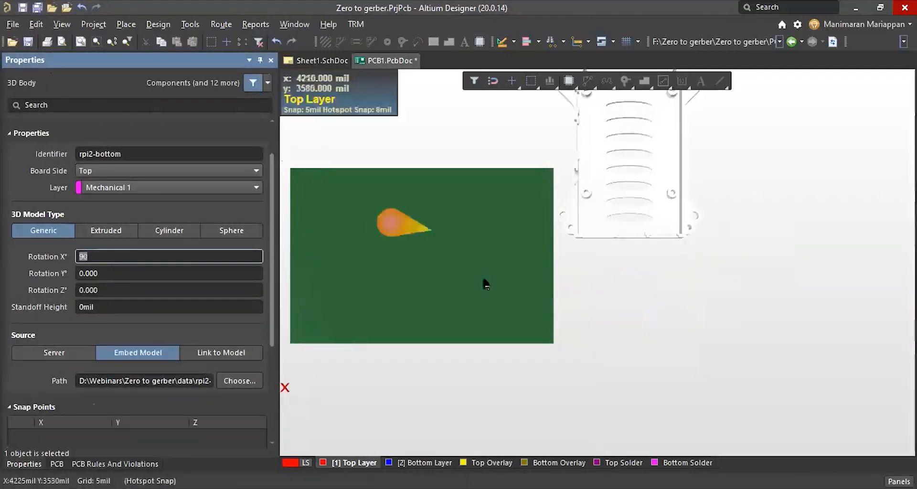
{"action": "scroll", "coordinate": [537, 271], "scroll_direction": "down", "scroll_amount": 2, "text": "ctrl"}
{"action": "left_click_drag", "start_coordinate": [606, 206], "coordinate": [515, 261]}
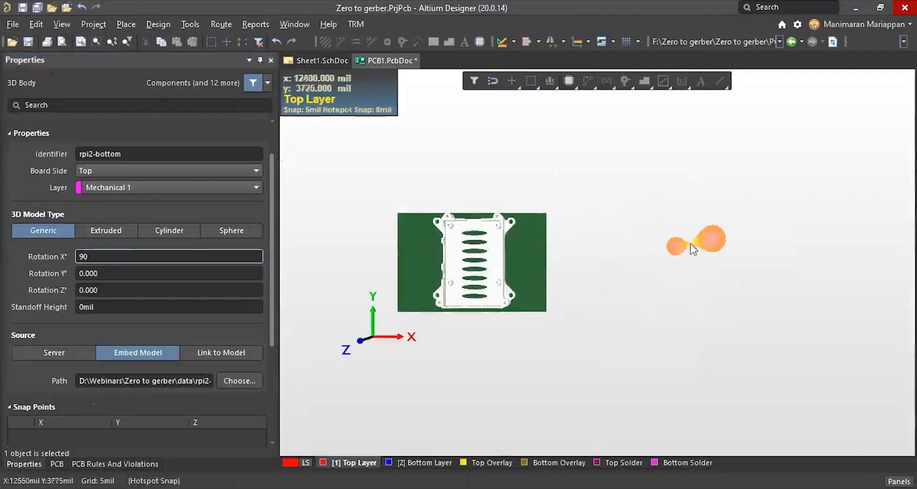
{"action": "scroll", "coordinate": [476, 264], "scroll_direction": "up", "scroll_amount": 3, "text": "ctrl"}
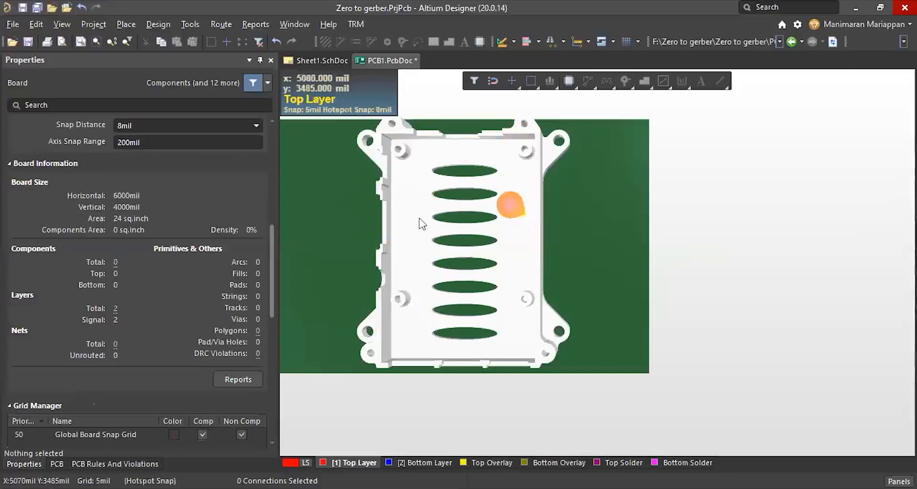
Define the board shape from the enclosure's inner floor face, hiding the model, disabling its DRC checking and aligning the face with the top board surface
{"action": "left_click", "coordinate": [161, 23]}
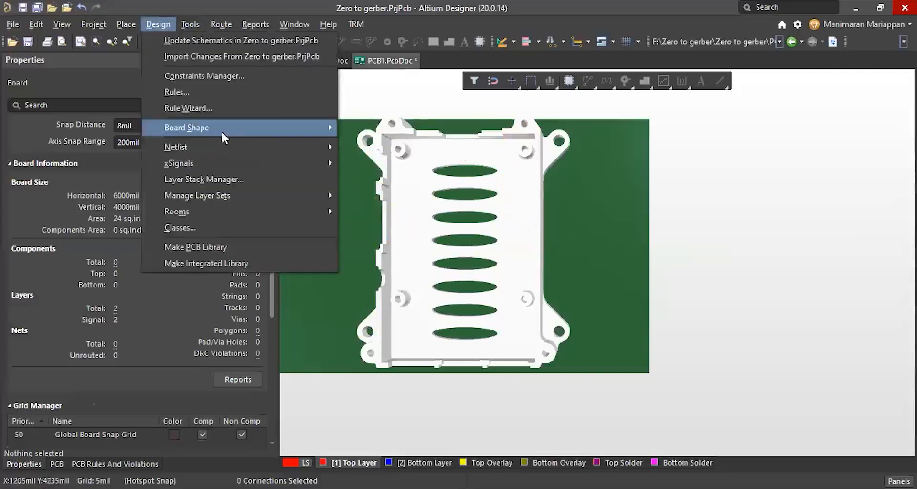
{"action": "mouse_move", "coordinate": [217, 126]}
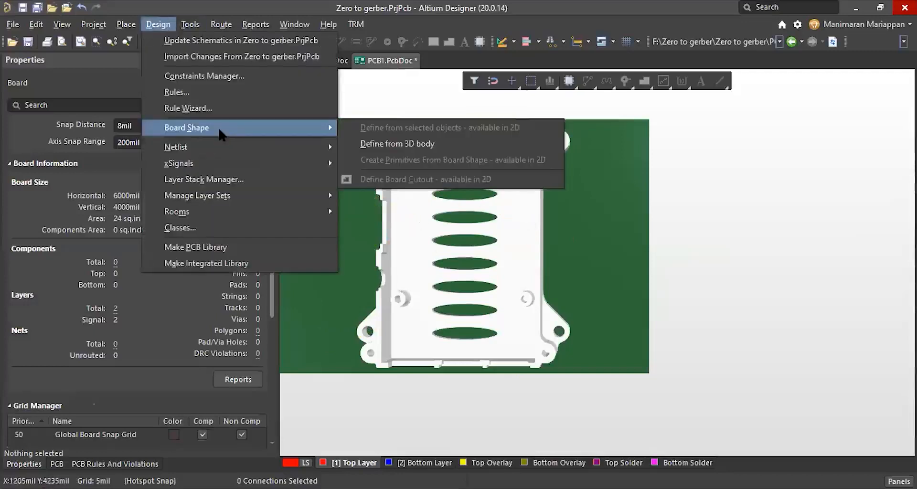
{"action": "left_click", "coordinate": [418, 142]}
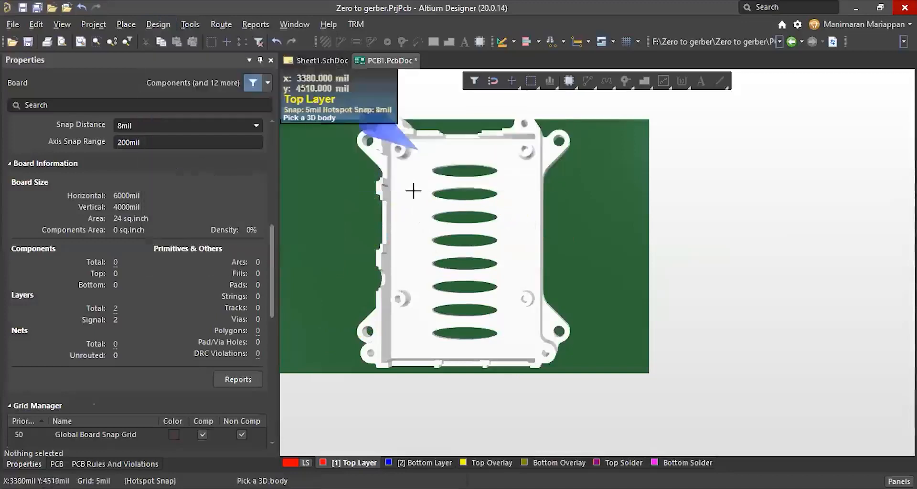
{"action": "left_click", "coordinate": [417, 213]}
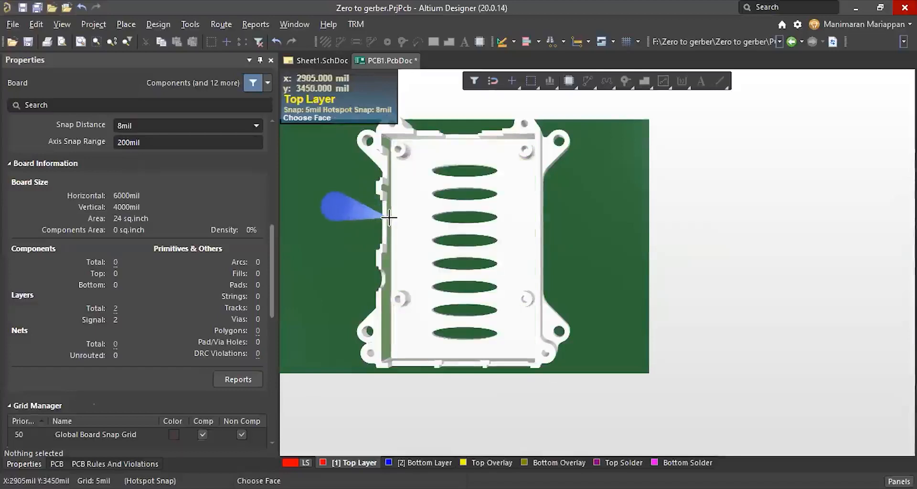
{"action": "left_click", "coordinate": [405, 217]}
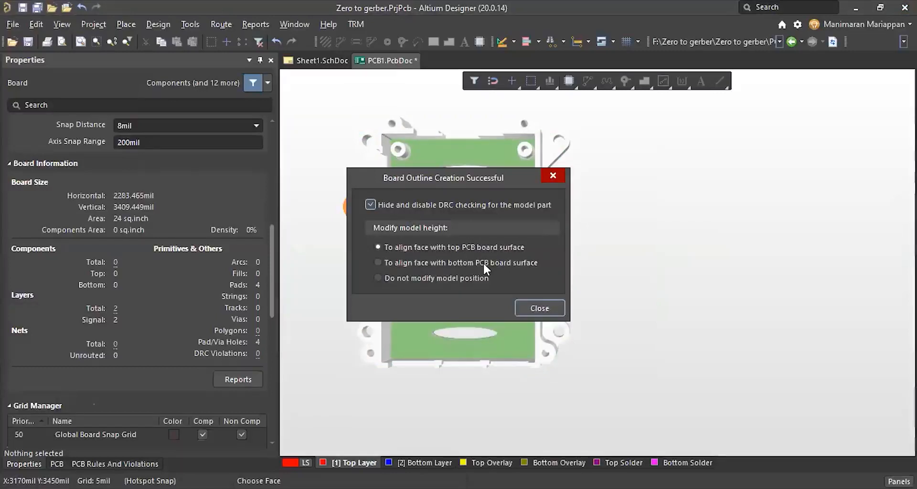
{"action": "left_click", "coordinate": [536, 310]}
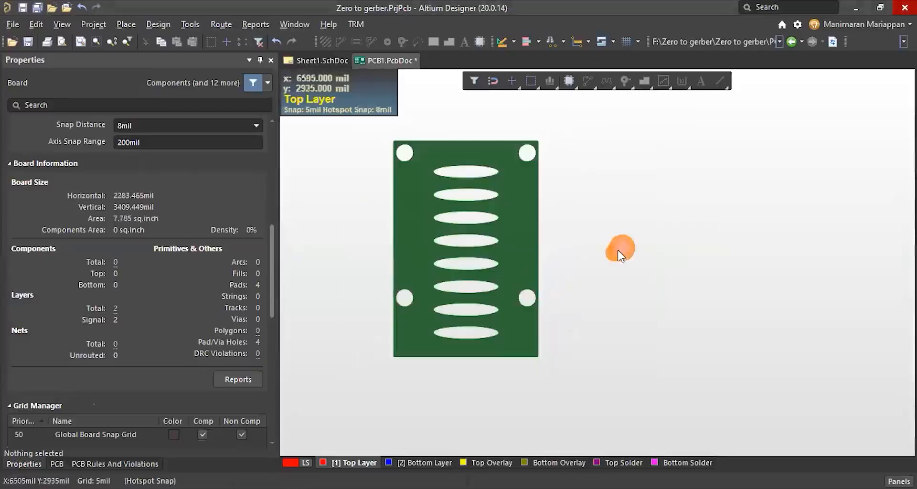
Return to 2D view and examine the rpi2-bottom body's available commands and its location, rotation, source and display properties
{"action": "key", "text": "2"}
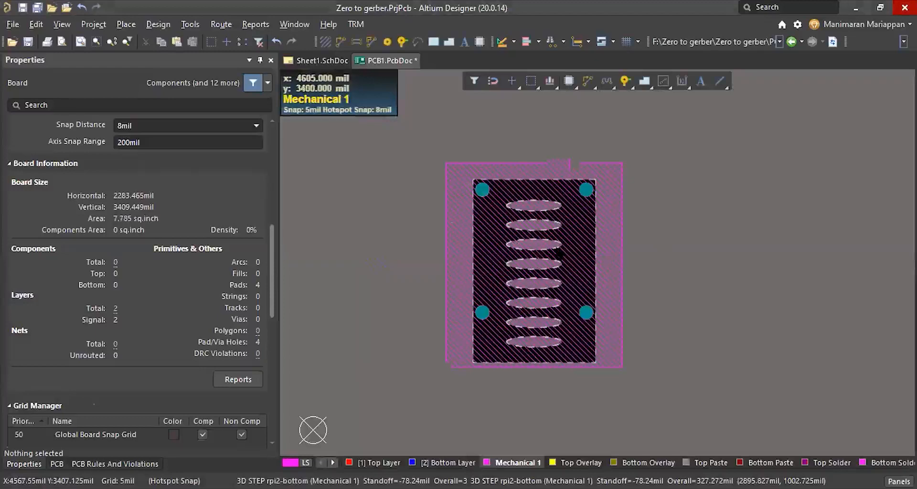
{"action": "left_click", "coordinate": [601, 255]}
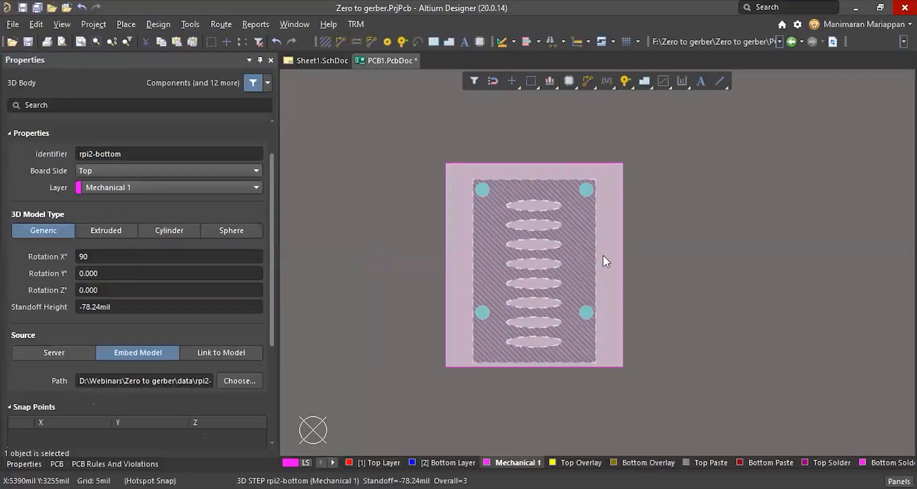
{"action": "right_click", "coordinate": [603, 256]}
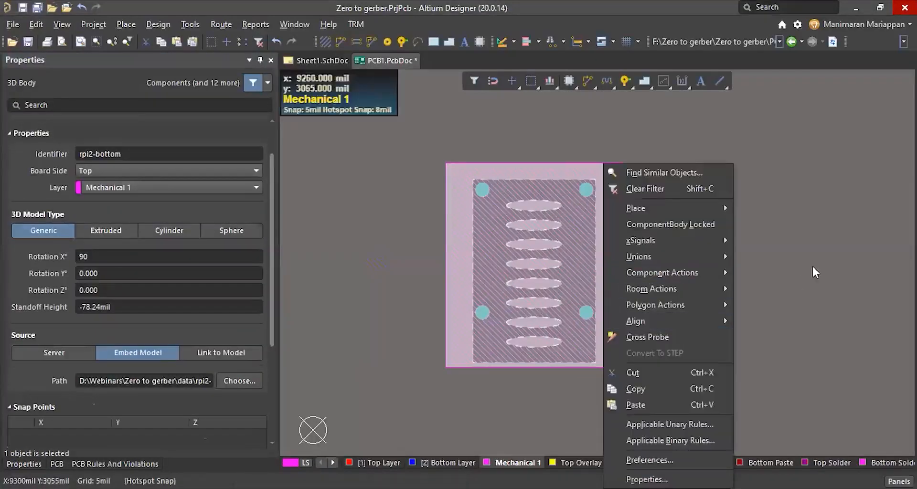
{"action": "left_click", "coordinate": [426, 302]}
{"action": "left_click", "coordinate": [456, 247]}
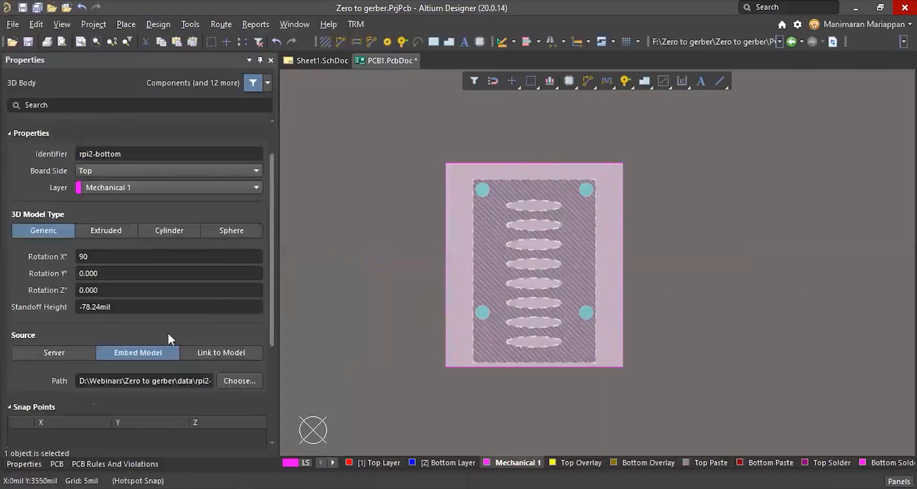
{"action": "left_click", "coordinate": [270, 248]}
{"action": "scroll", "coordinate": [274, 357], "scroll_direction": "down", "scroll_amount": 5}
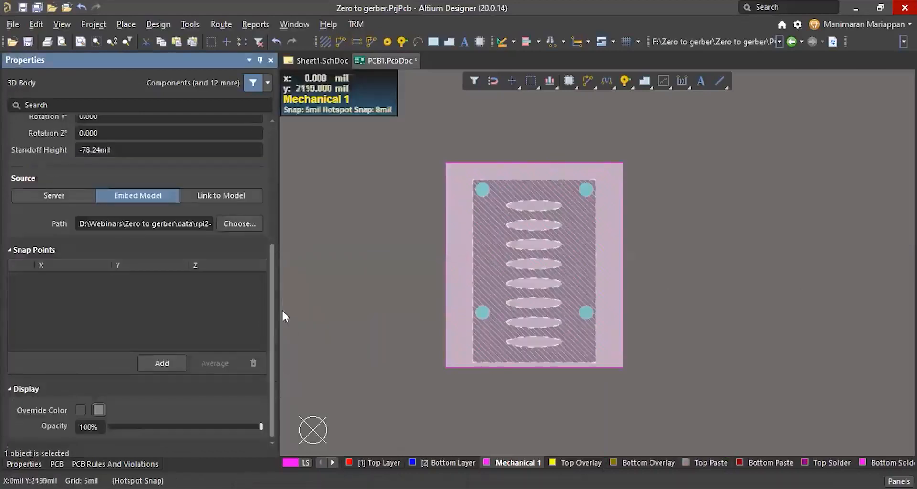
{"action": "left_click_drag", "start_coordinate": [270, 248], "coordinate": [279, 124]}
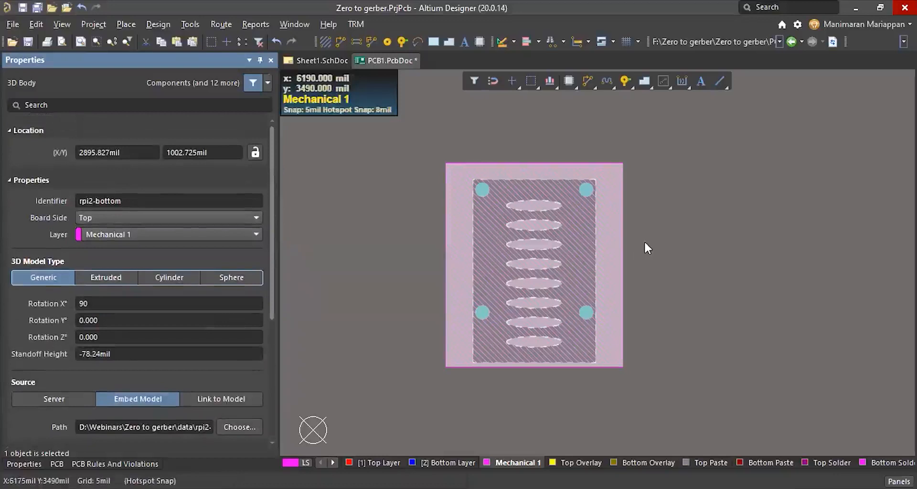
Examine the rpi2-bottom enclosure body over the board in 2D and the board's shape and openings in 3D
{"action": "right_click", "coordinate": [606, 239]}
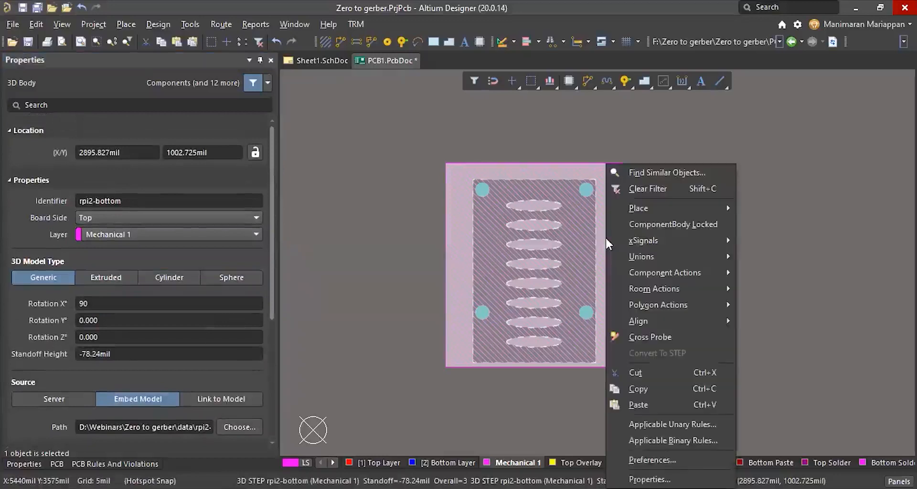
{"action": "mouse_move", "coordinate": [693, 308]}
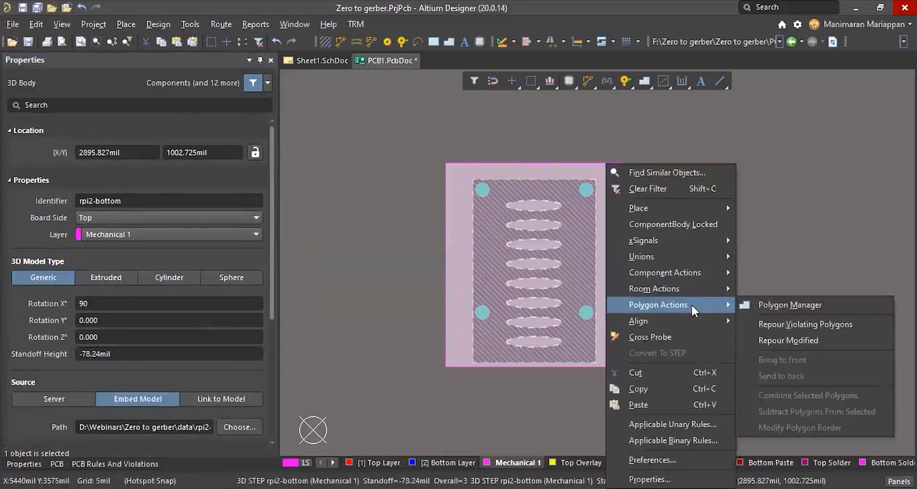
{"action": "left_click", "coordinate": [381, 213]}
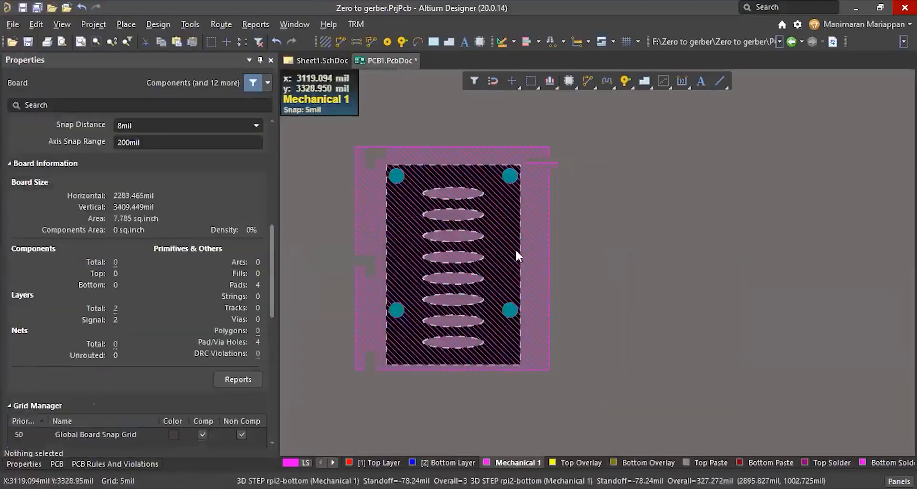
{"action": "scroll", "coordinate": [446, 238], "scroll_direction": "up", "scroll_amount": 1, "text": "ctrl"}
{"action": "scroll", "coordinate": [451, 239], "scroll_direction": "up", "scroll_amount": 1, "text": "ctrl"}
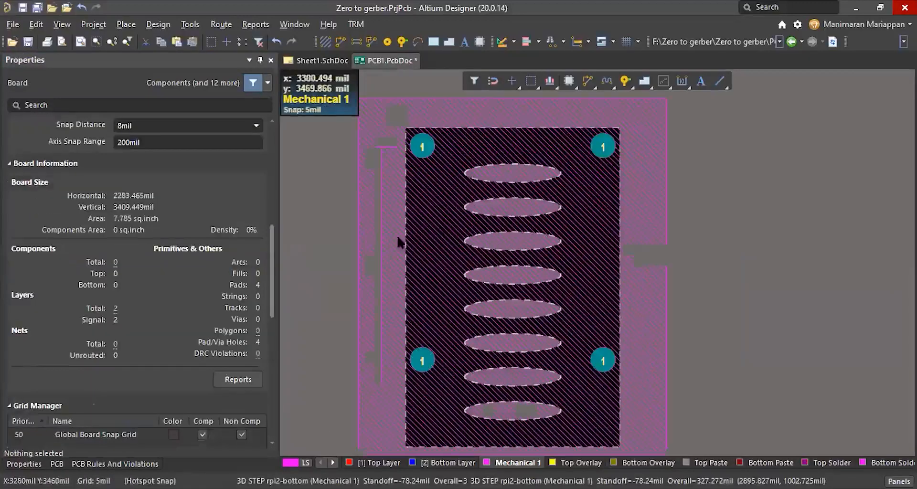
{"action": "left_click", "coordinate": [381, 233]}
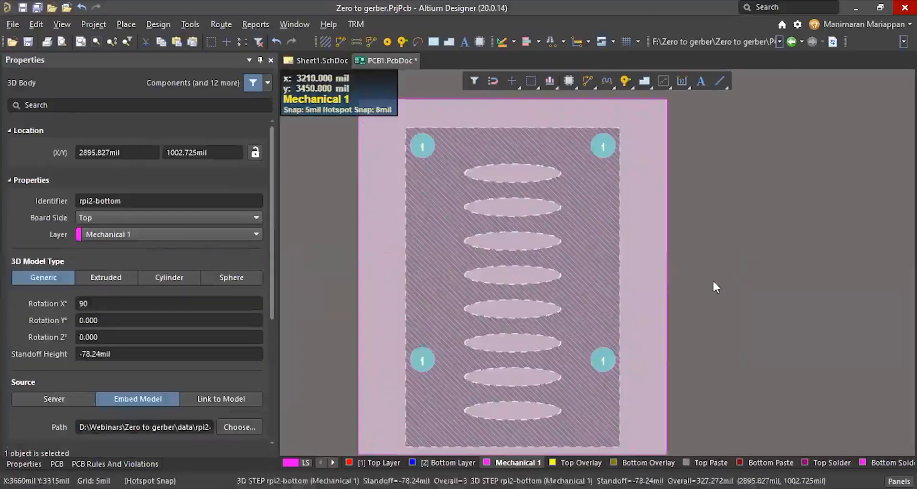
{"action": "left_click", "coordinate": [700, 254]}
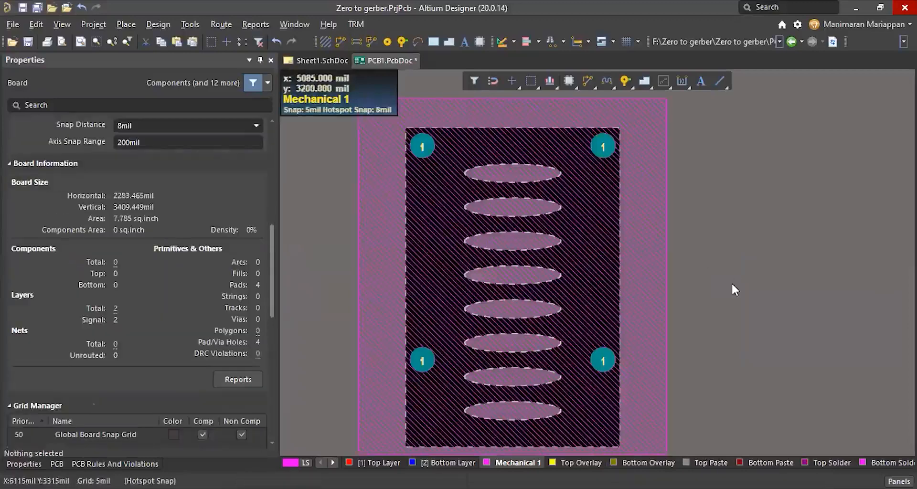
{"action": "key", "text": "3"}
{"action": "left_click", "coordinate": [627, 283]}
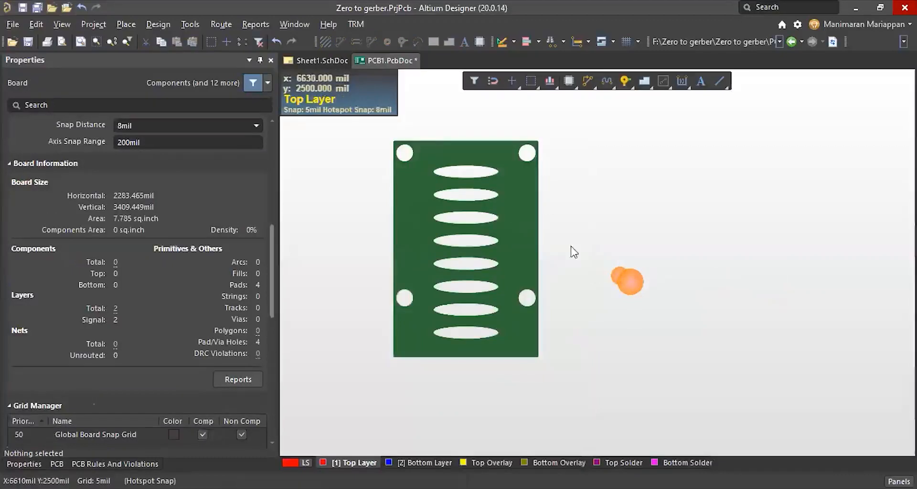
{"action": "right_click_drag", "start_coordinate": [579, 252], "coordinate": [614, 255], "text": "shift"}
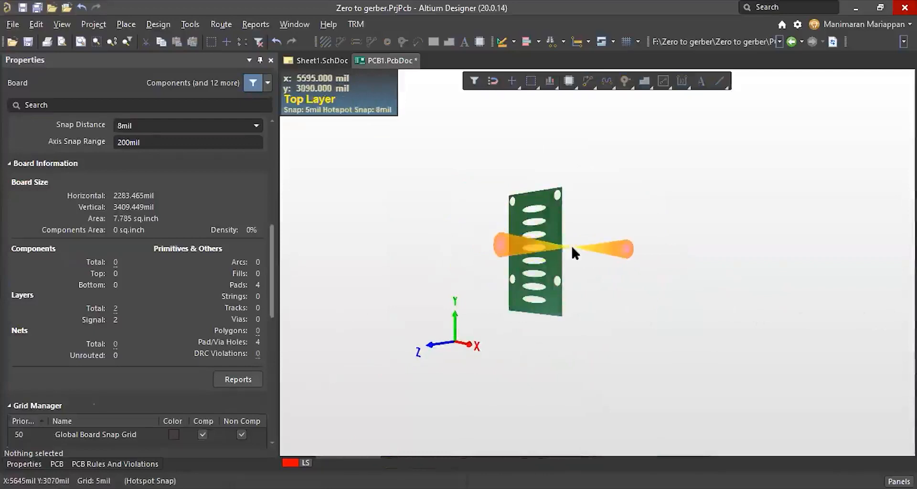
Return to 2D view and delete the rpi2-bottom enclosure body from the board
{"action": "key", "text": "2"}
{"action": "left_click", "coordinate": [614, 238]}
{"action": "key", "text": "Delete"}
{"action": "scroll", "coordinate": [459, 147], "scroll_direction": "up", "scroll_amount": 3, "text": "ctrl"}
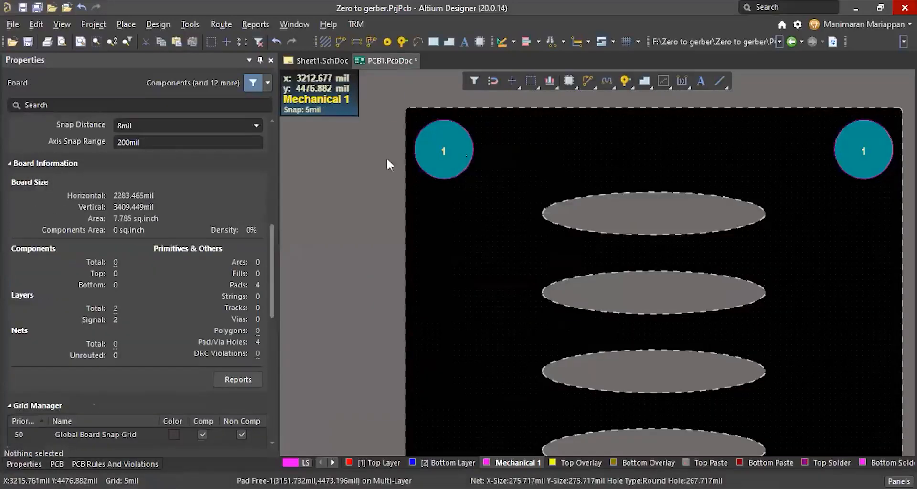
Select all eight elliptical board cutouts along the middle of the board together and delete them
{"action": "left_click", "coordinate": [456, 149]}
{"action": "scroll", "coordinate": [459, 144], "scroll_direction": "down", "scroll_amount": 2, "text": "ctrl"}
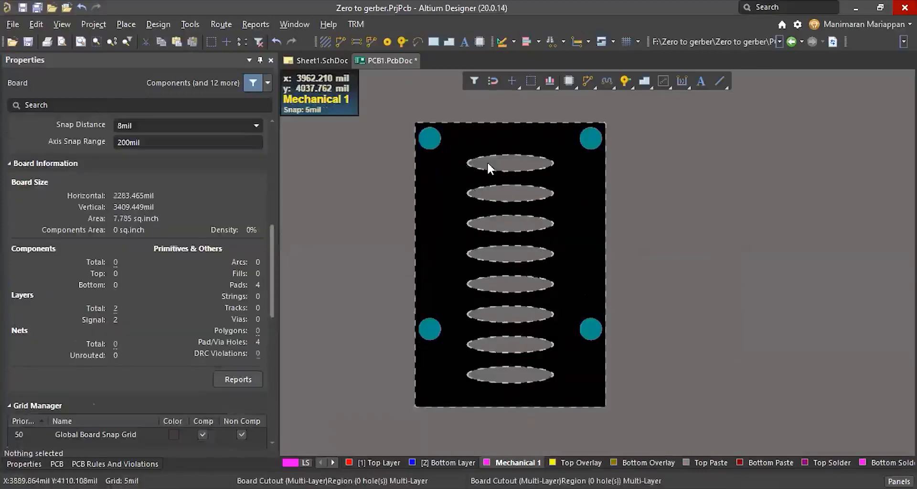
{"action": "left_click", "coordinate": [474, 158]}
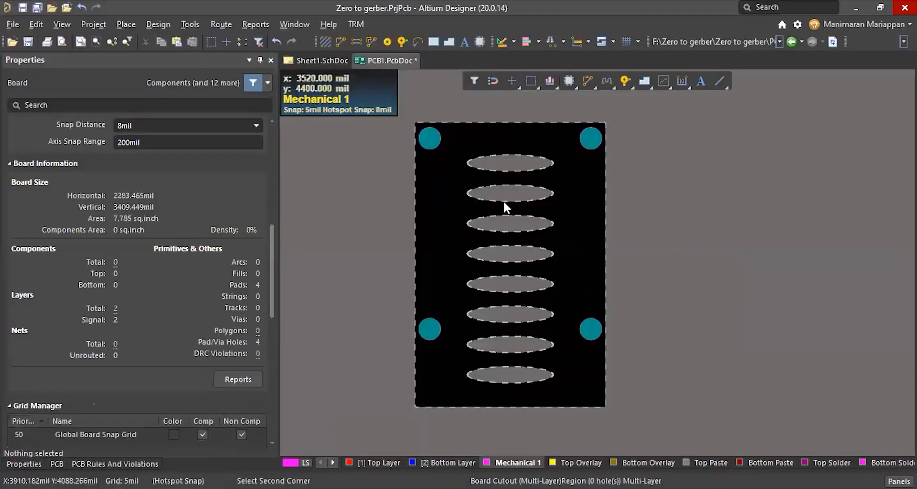
{"action": "left_click", "coordinate": [564, 390]}
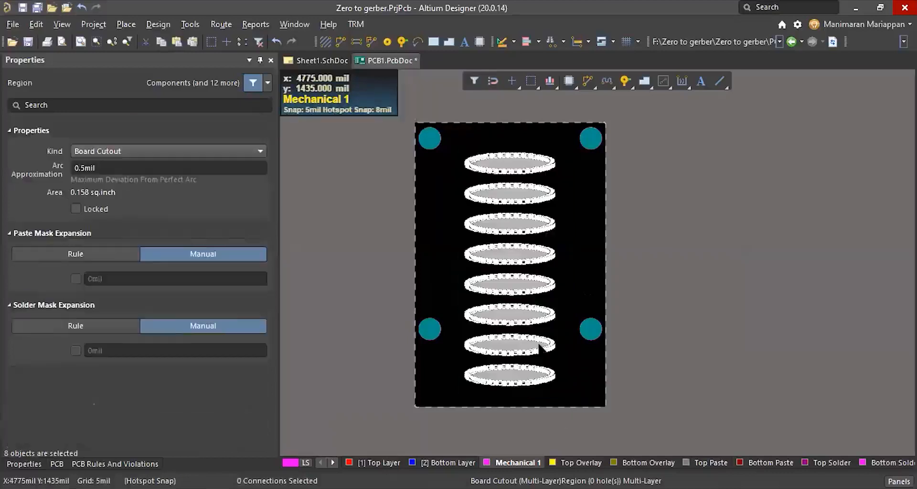
{"action": "key", "text": "Delete"}
Open View Configuration, rename the Mechanical 1 layer to Board outline and set its layer type to Board
{"action": "scroll", "coordinate": [428, 199], "scroll_direction": "up", "scroll_amount": 1, "text": "ctrl"}
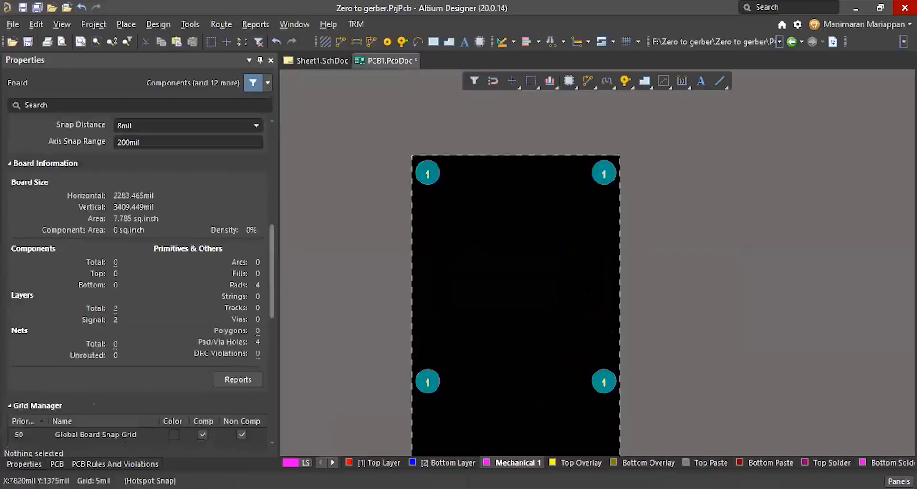
{"action": "left_click", "coordinate": [899, 482]}
{"action": "left_click", "coordinate": [821, 469]}
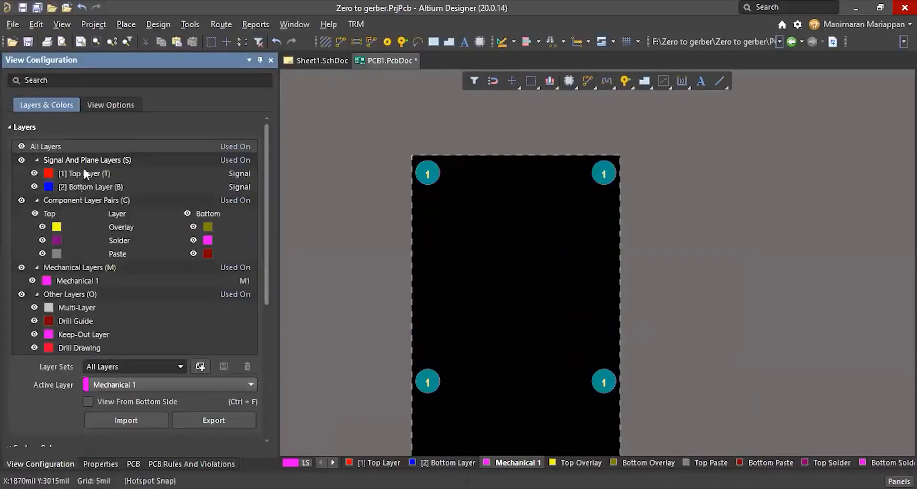
{"action": "left_click", "coordinate": [80, 281]}
{"action": "right_click", "coordinate": [80, 282]}
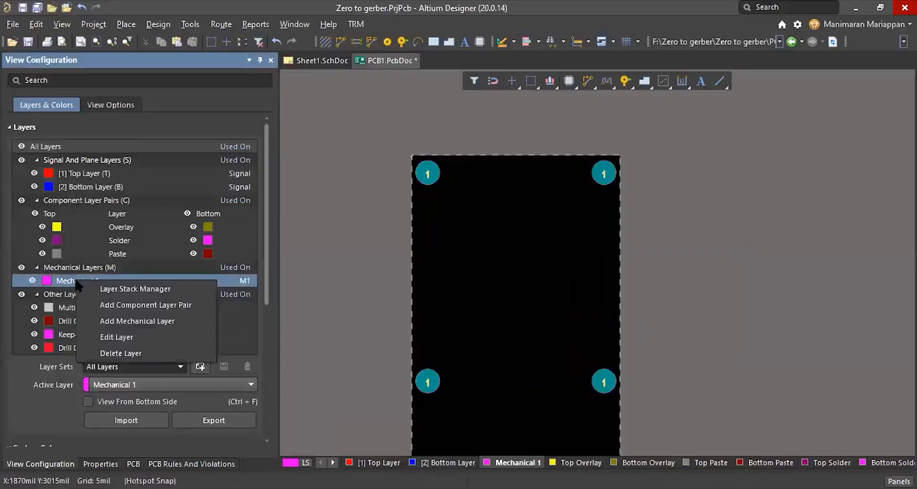
{"action": "left_click", "coordinate": [119, 337]}
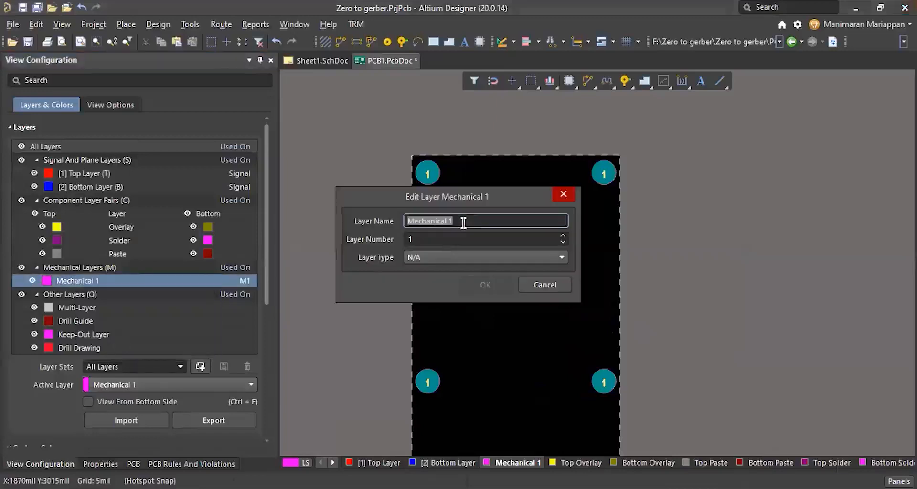
{"action": "type", "text": "Board outline"}
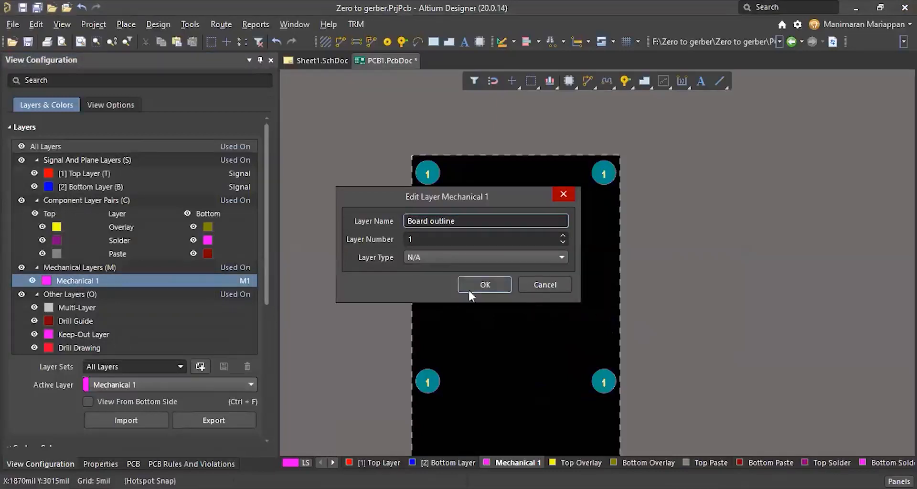
{"action": "left_click", "coordinate": [431, 258]}
{"action": "left_click", "coordinate": [433, 289]}
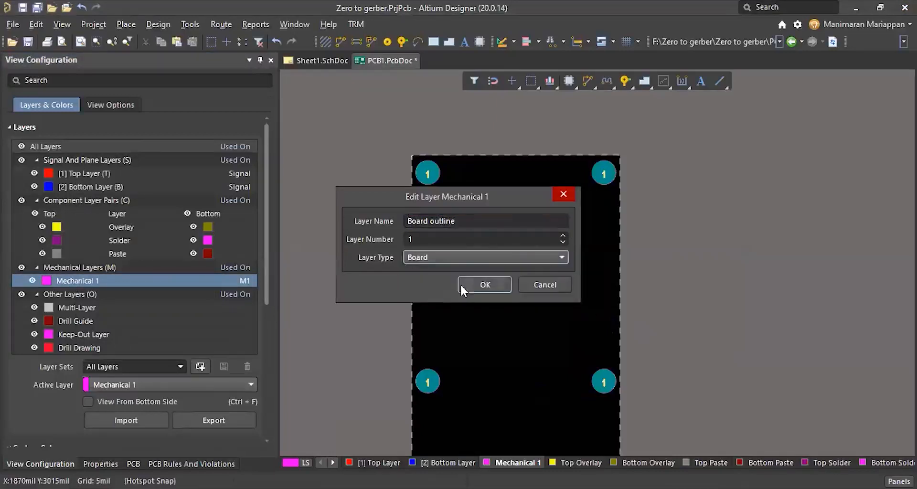
{"action": "left_click", "coordinate": [483, 284]}
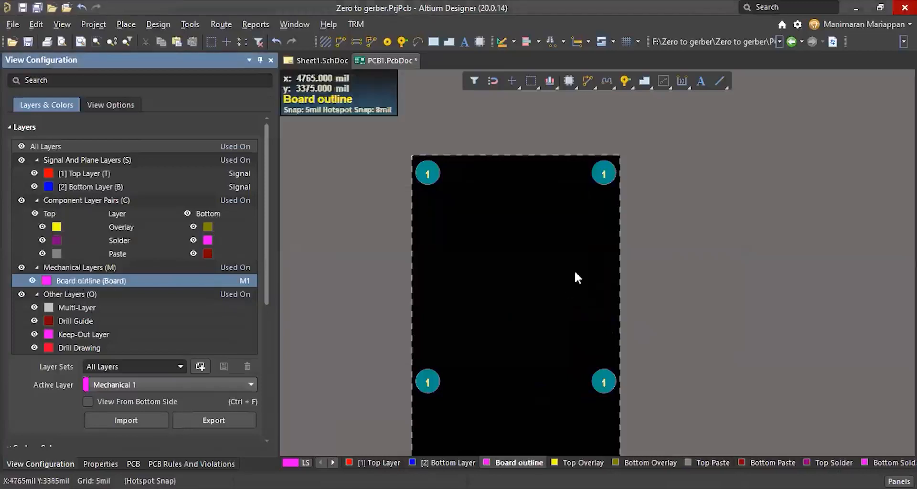
Create 10mil line and arc primitives from the board shape on the Board outline layer, including cutouts, and save the PCB document
{"action": "scroll", "coordinate": [431, 184], "scroll_direction": "up", "scroll_amount": 5, "text": "ctrl"}
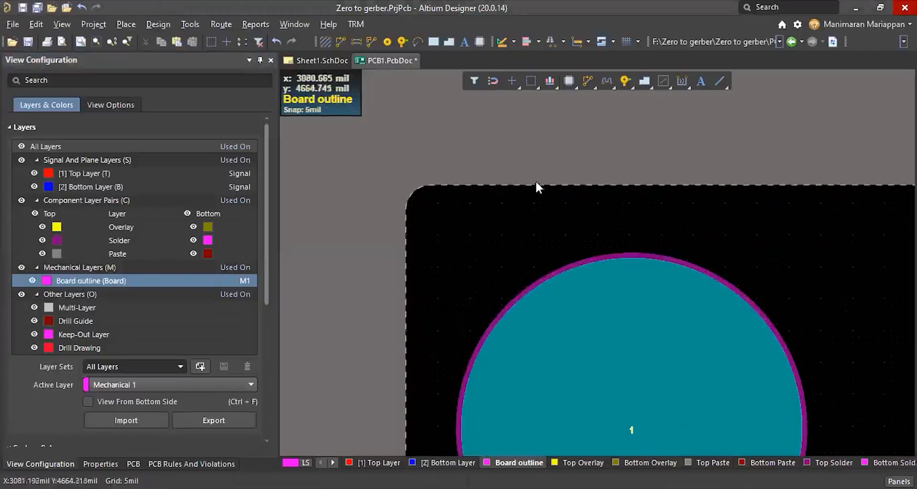
{"action": "scroll", "coordinate": [358, 225], "scroll_direction": "down", "scroll_amount": 5, "text": "ctrl"}
{"action": "scroll", "coordinate": [471, 172], "scroll_direction": "down", "scroll_amount": 2, "text": "ctrl"}
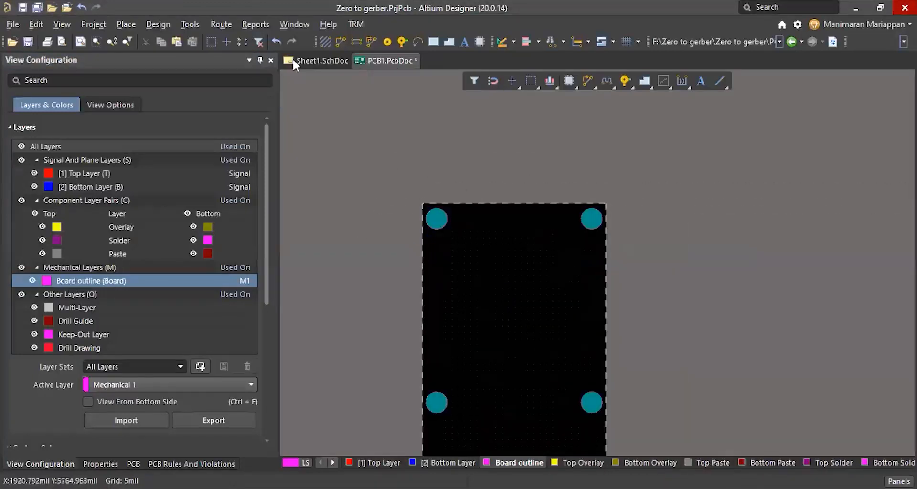
{"action": "left_click", "coordinate": [157, 23]}
{"action": "mouse_move", "coordinate": [204, 126]}
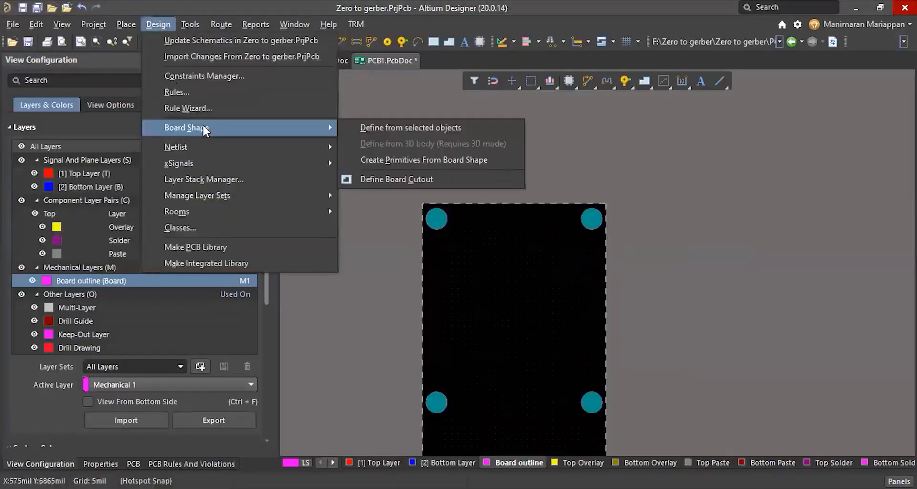
{"action": "left_click", "coordinate": [433, 158]}
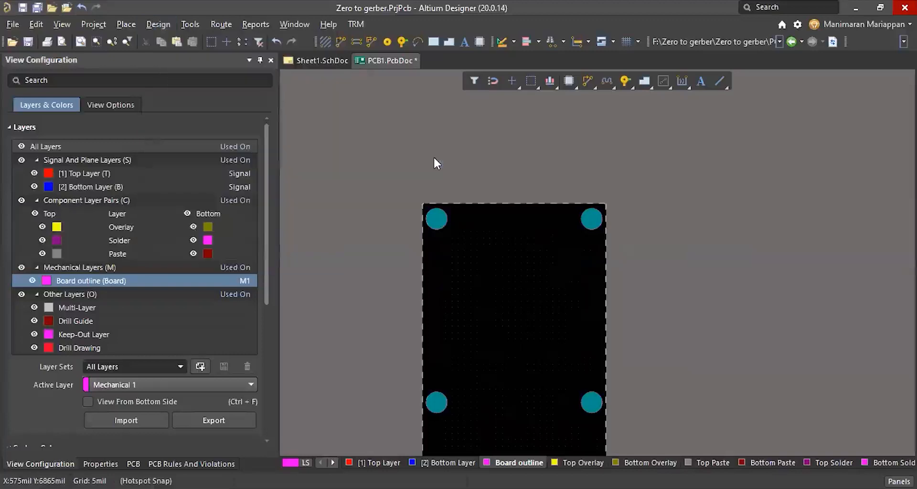
{"action": "left_click", "coordinate": [471, 216]}
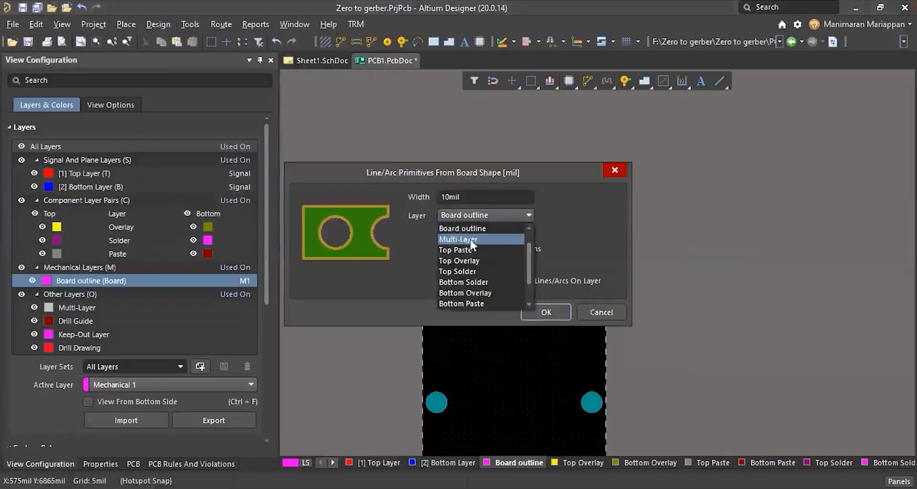
{"action": "left_click", "coordinate": [466, 231]}
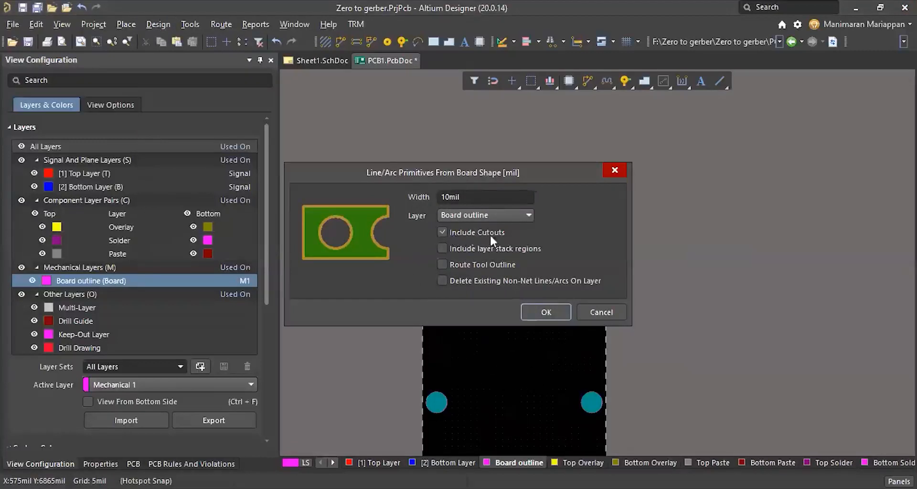
{"action": "left_click", "coordinate": [442, 232]}
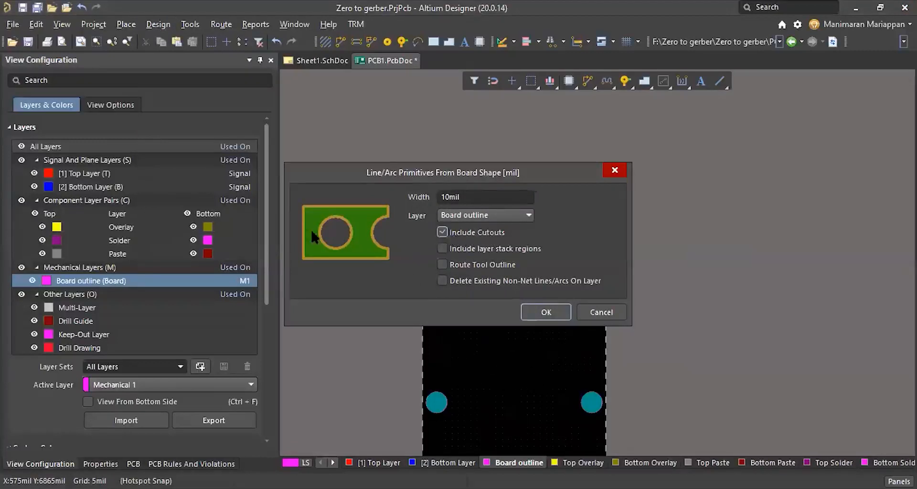
{"action": "left_click", "coordinate": [545, 312]}
{"action": "key", "text": "ctrl+s"}
{"action": "scroll", "coordinate": [422, 208], "scroll_direction": "up", "scroll_amount": 2, "text": "ctrl"}
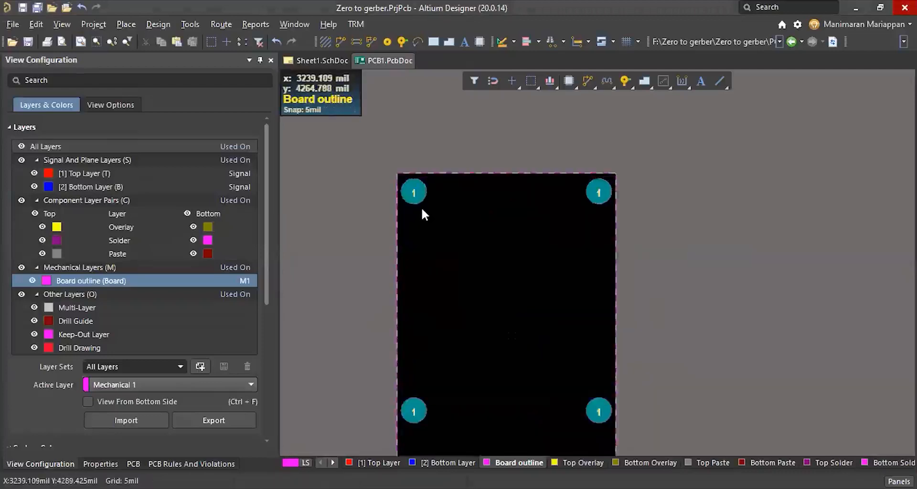
{"action": "scroll", "coordinate": [448, 215], "scroll_direction": "down", "scroll_amount": 3, "text": "ctrl"}
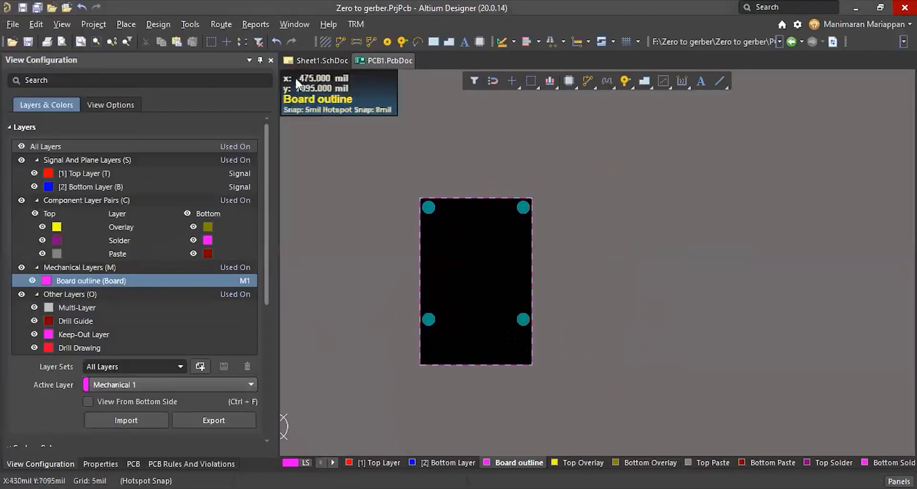
Import the changes from Zero to gerber.PrjPcb into the PCB, validating and executing the whole engineering change order
{"action": "left_click", "coordinate": [157, 25]}
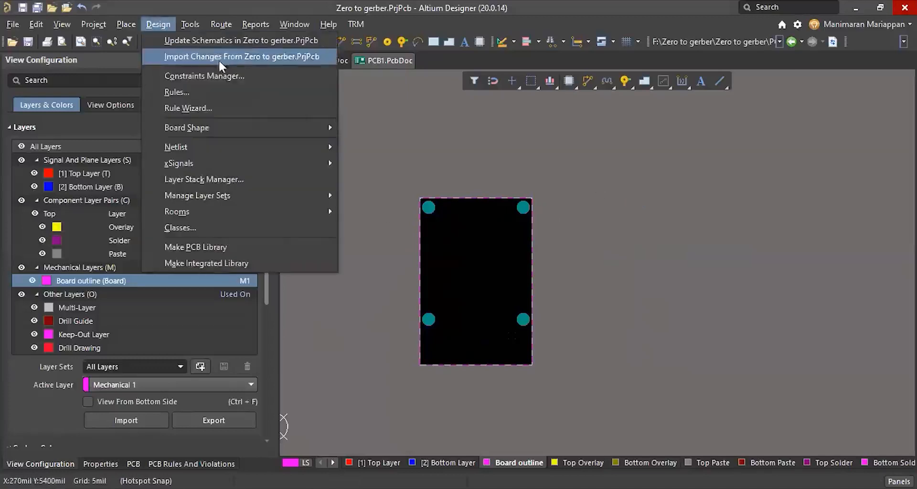
{"action": "left_click", "coordinate": [209, 58]}
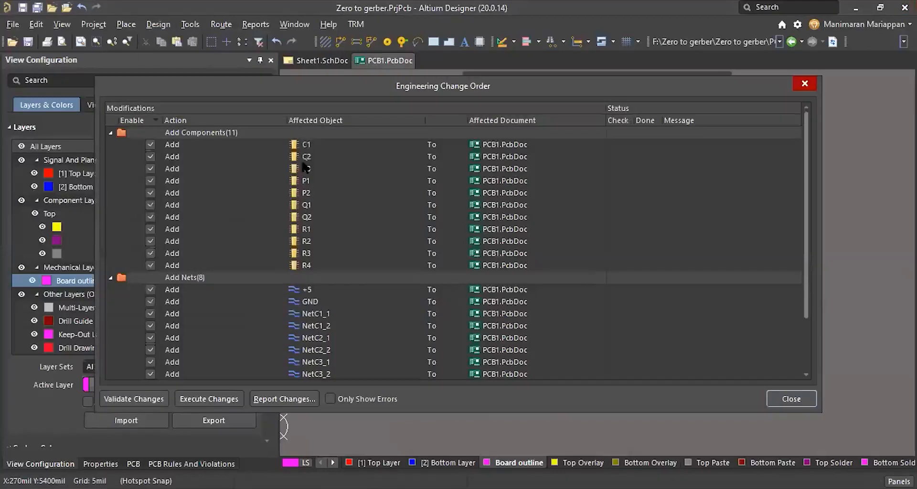
{"action": "scroll", "coordinate": [332, 248], "scroll_direction": "down", "scroll_amount": 2}
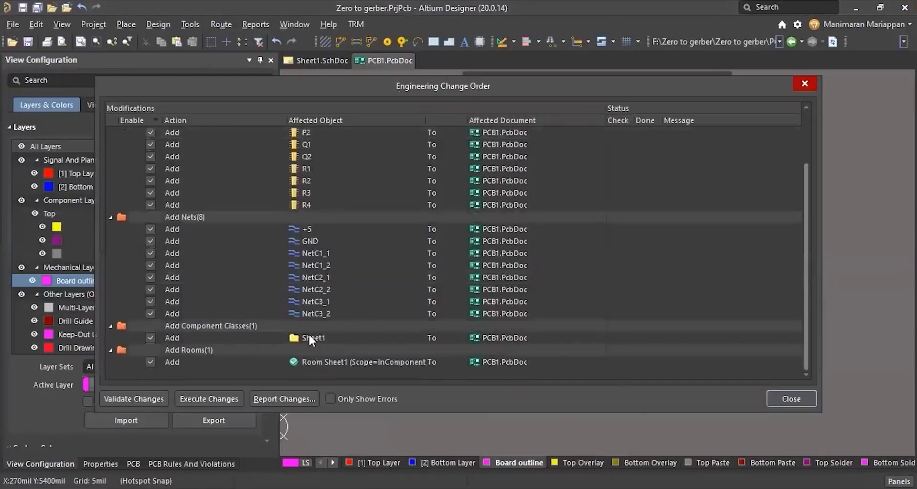
{"action": "left_click", "coordinate": [129, 400]}
{"action": "left_click", "coordinate": [217, 400]}
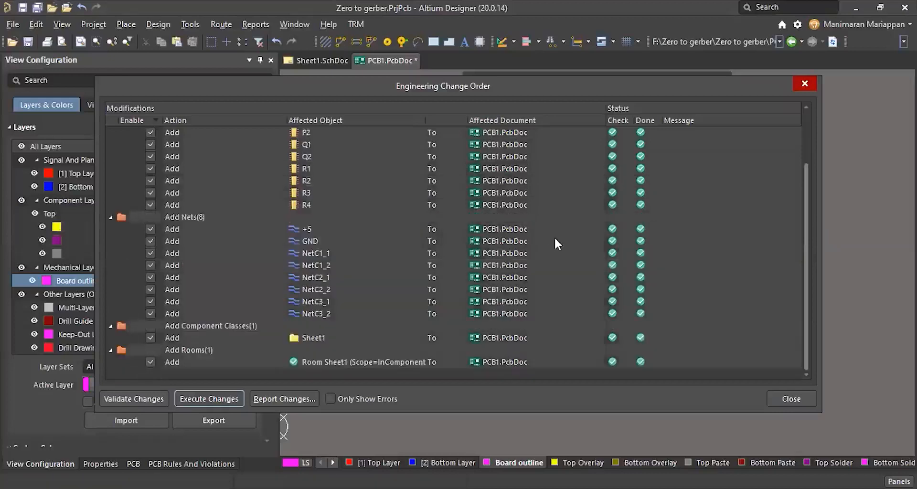
{"action": "left_click", "coordinate": [790, 399]}
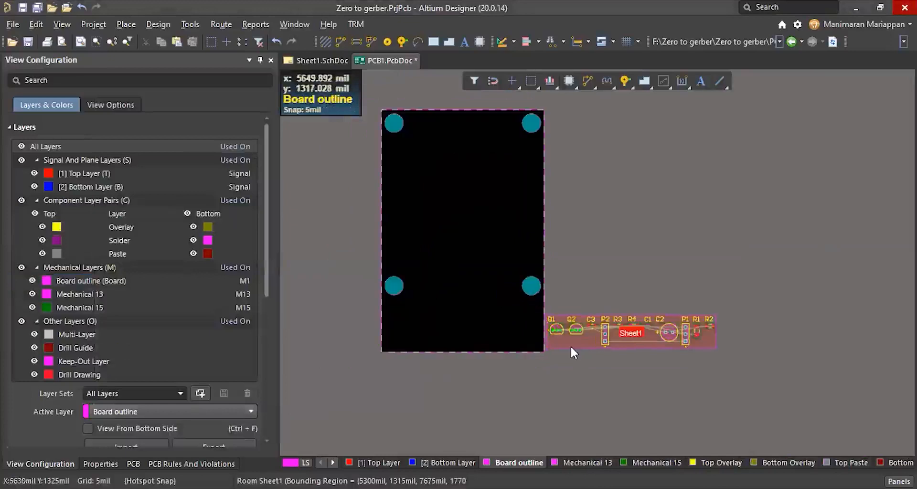
Move the Sheet1 room with its components up and clear of the board outline, beside the board
{"action": "left_click_drag", "start_coordinate": [570, 346], "coordinate": [599, 255]}
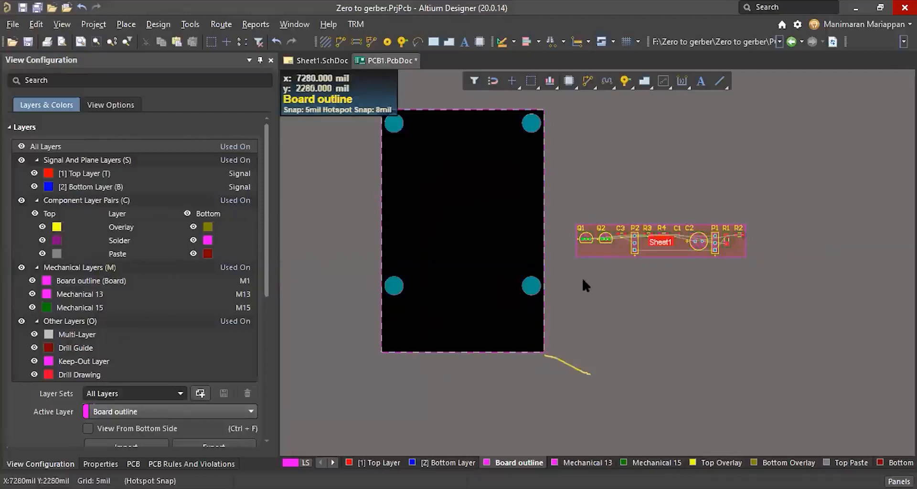
{"action": "scroll", "coordinate": [582, 276], "scroll_direction": "down", "scroll_amount": 3, "text": "ctrl"}
{"action": "scroll", "coordinate": [554, 340], "scroll_direction": "up", "scroll_amount": 3, "text": "ctrl"}
{"action": "scroll", "coordinate": [542, 223], "scroll_direction": "down", "scroll_amount": 3, "text": "ctrl"}
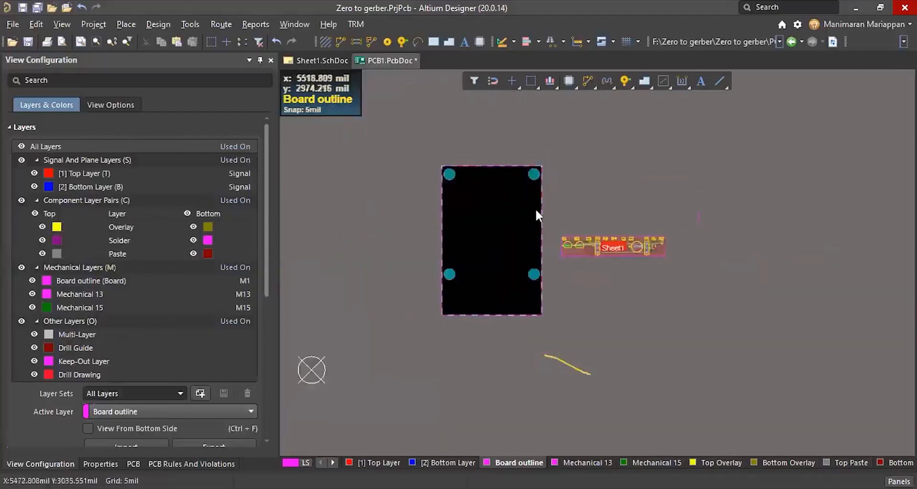
Save the PCB document
{"action": "scroll", "coordinate": [535, 205], "scroll_direction": "up", "scroll_amount": 3, "text": "ctrl"}
{"action": "key", "text": "ctrl+s"}
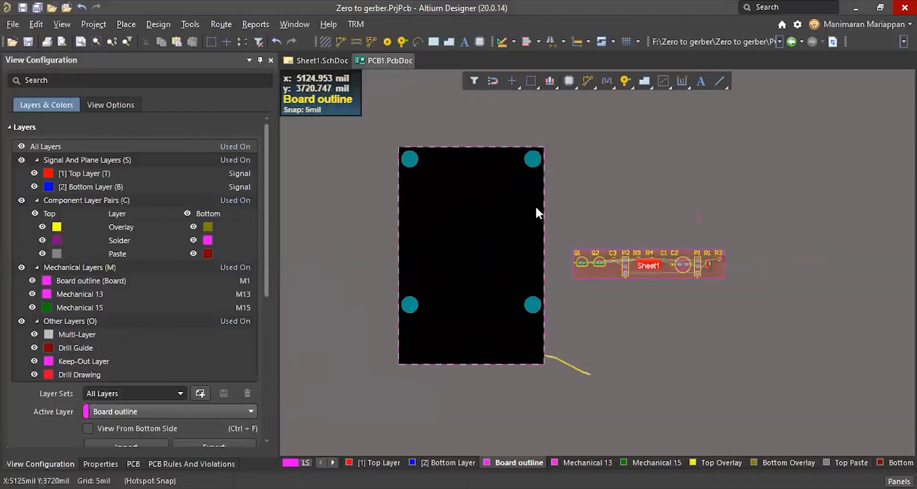
{"action": "scroll", "coordinate": [535, 206], "scroll_direction": "down", "scroll_amount": 1, "text": "ctrl"}
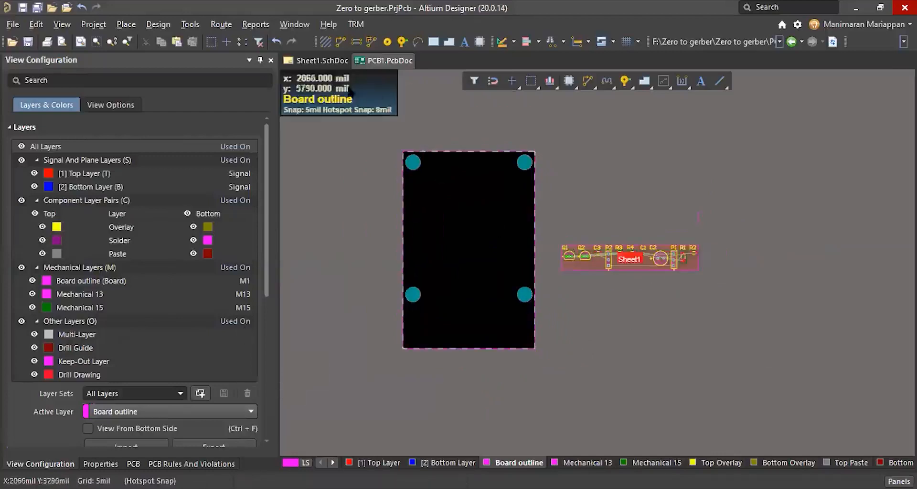
{"action": "left_click", "coordinate": [318, 61]}
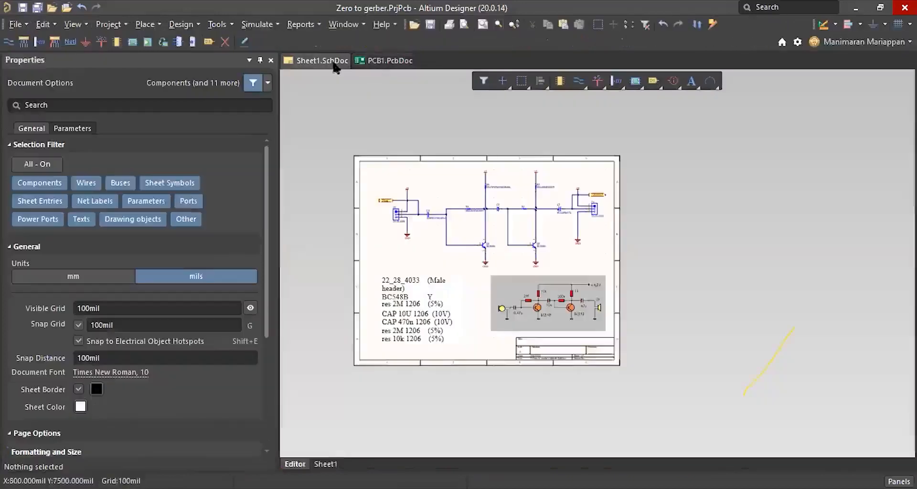
{"action": "left_click", "coordinate": [390, 60]}
{"action": "left_click", "coordinate": [318, 60]}
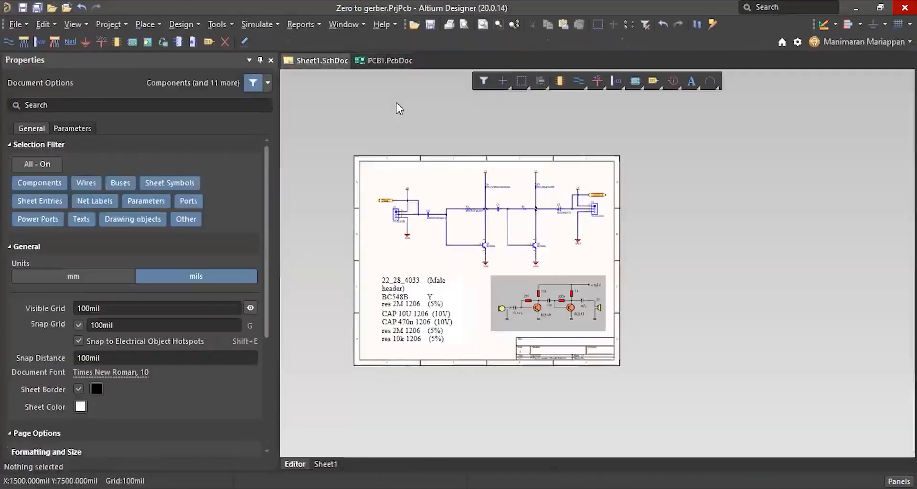
{"action": "left_click", "coordinate": [390, 60]}
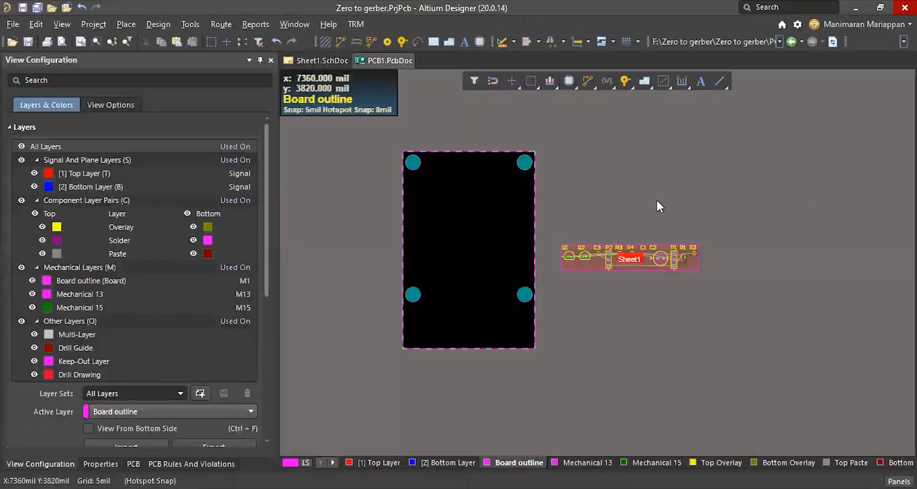
Split the workspace vertically to show Sheet1.SchDoc beside PCB1.PcbDoc, and close the side panels for both documents
{"action": "left_click", "coordinate": [336, 61]}
{"action": "left_click", "coordinate": [364, 64]}
{"action": "right_click", "coordinate": [366, 61]}
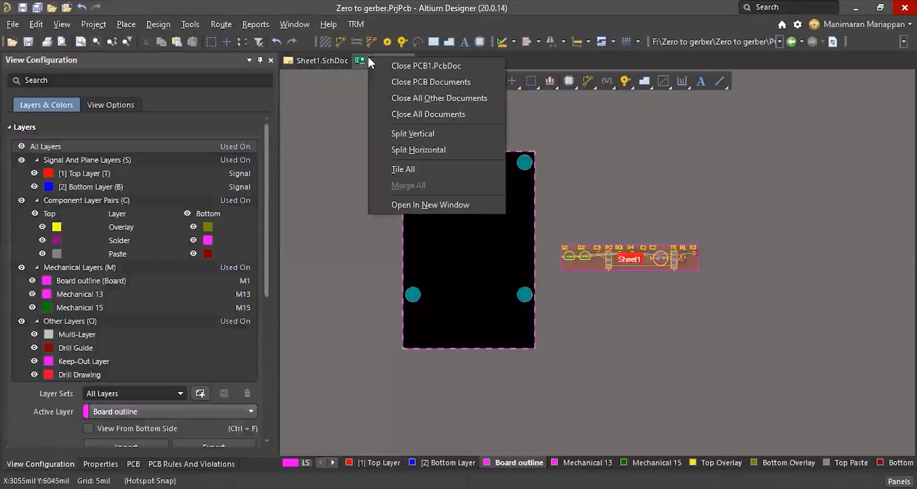
{"action": "left_click", "coordinate": [424, 139]}
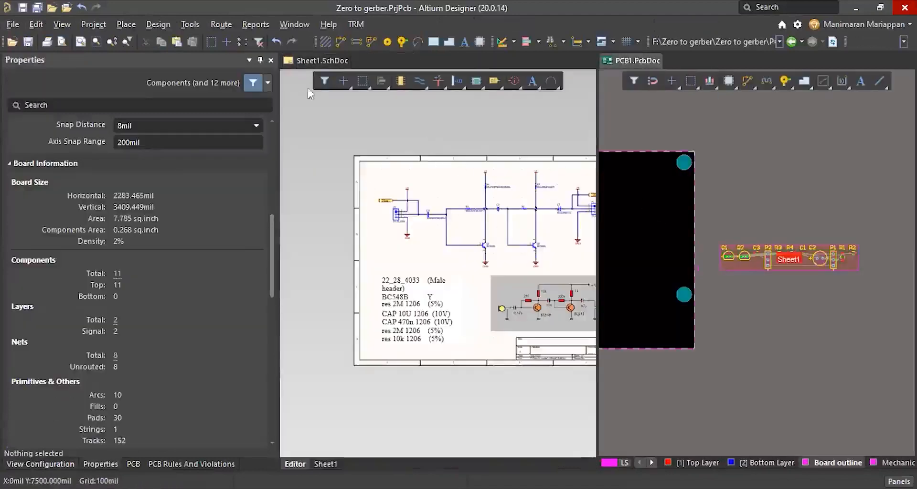
{"action": "left_click", "coordinate": [271, 60]}
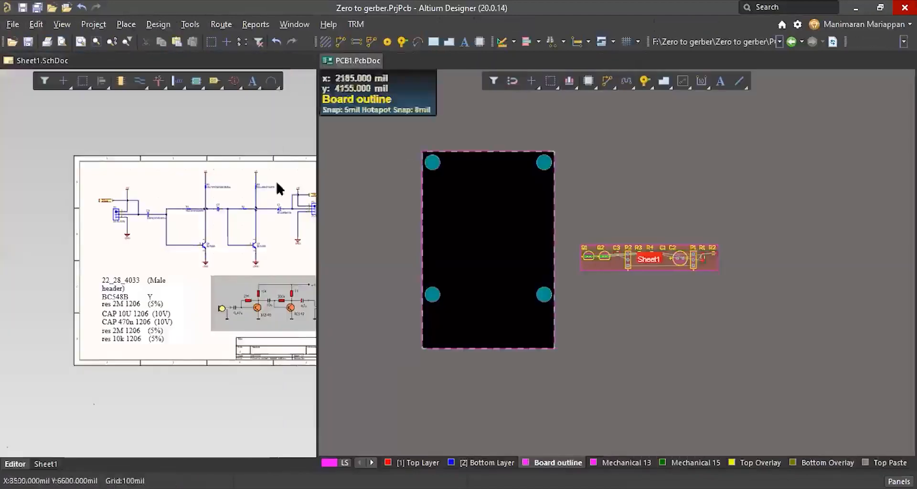
{"action": "left_click", "coordinate": [169, 252]}
{"action": "left_click", "coordinate": [184, 23]}
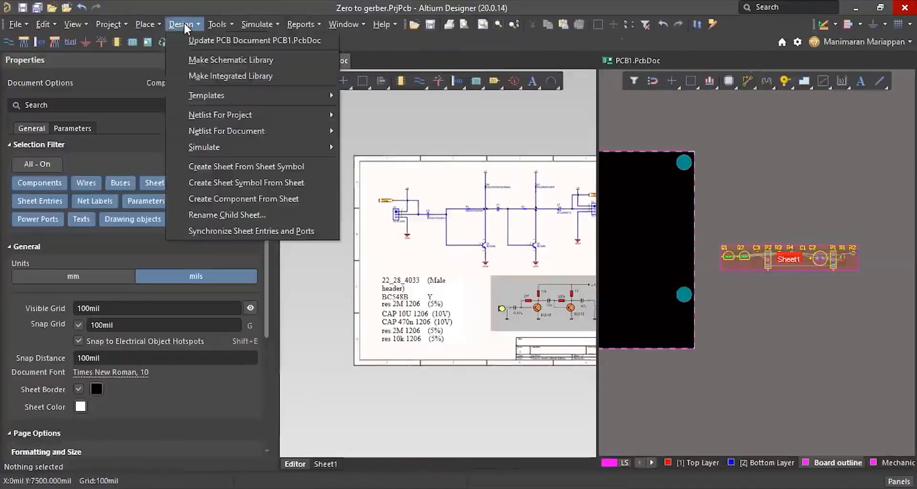
{"action": "left_click", "coordinate": [424, 142]}
{"action": "left_click", "coordinate": [271, 60]}
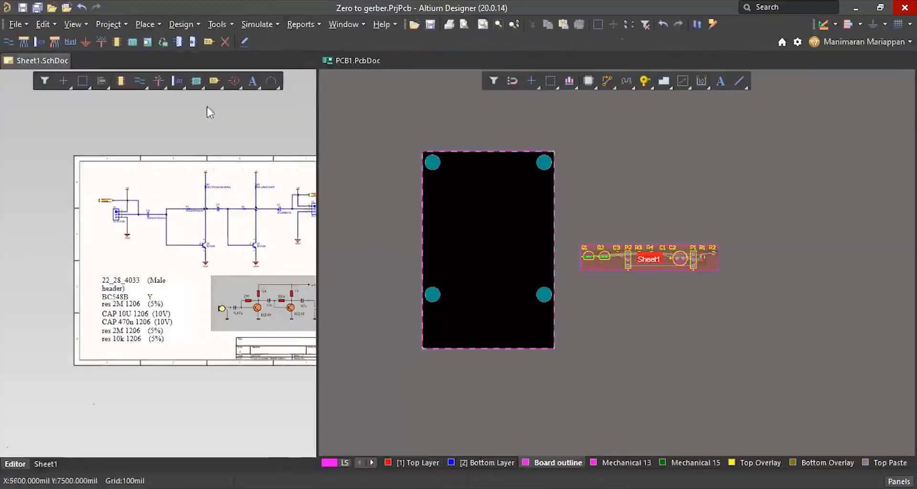
Select header P2 in the schematic and reposition it inside the board near its right edge, at about x 4980, y 3205 mil
{"action": "left_click", "coordinate": [217, 24]}
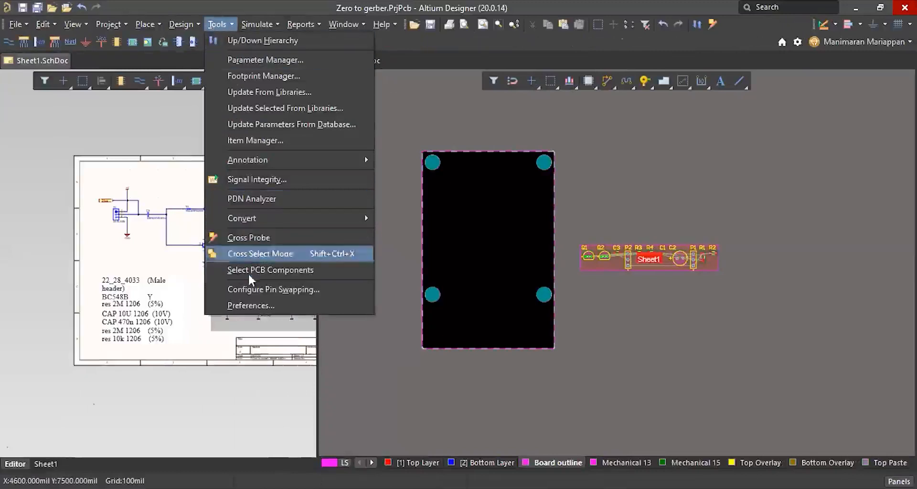
{"action": "left_click", "coordinate": [144, 248]}
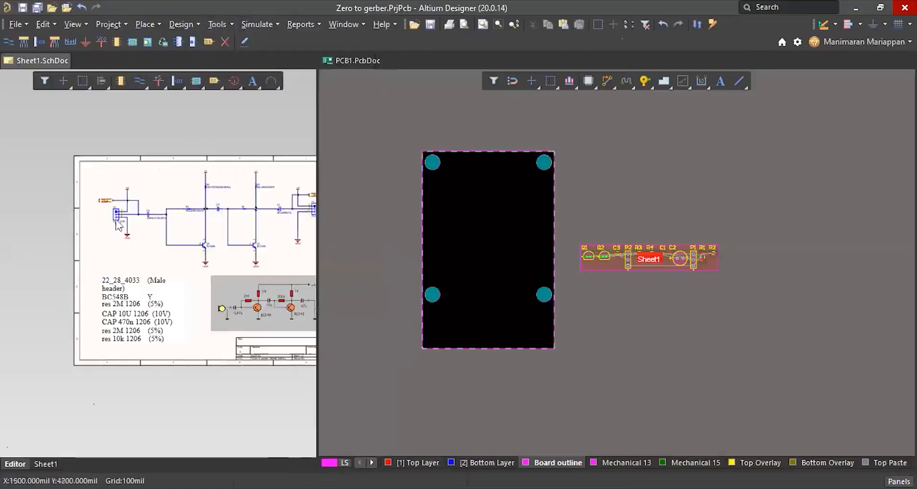
{"action": "left_click", "coordinate": [116, 219]}
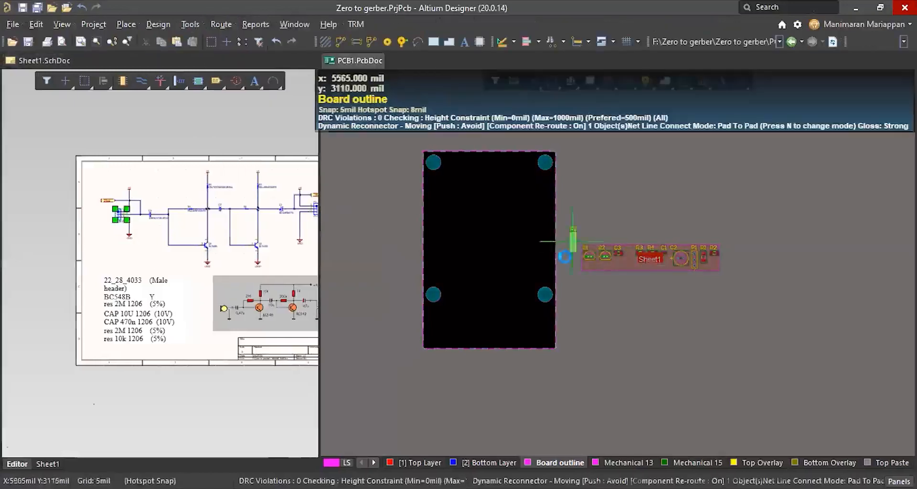
{"action": "scroll", "coordinate": [450, 228], "scroll_direction": "up", "scroll_amount": 1, "text": "ctrl"}
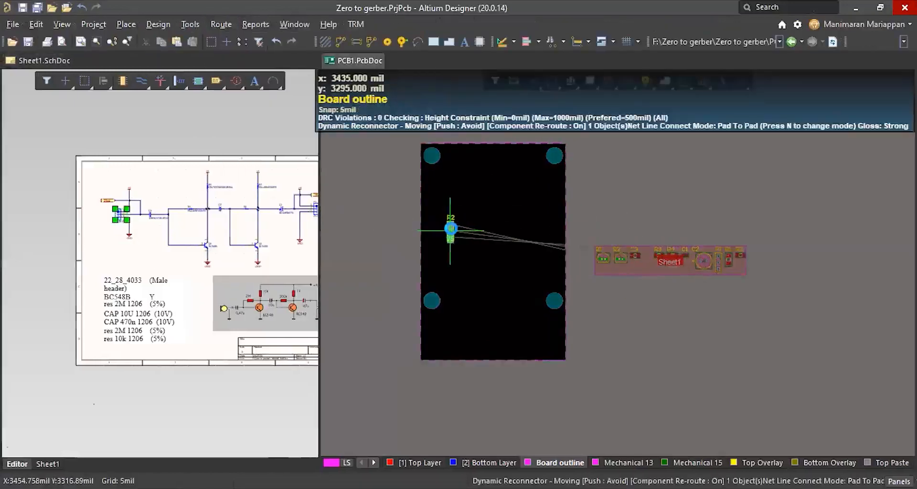
{"action": "scroll", "coordinate": [451, 228], "scroll_direction": "up", "scroll_amount": 1, "text": "ctrl"}
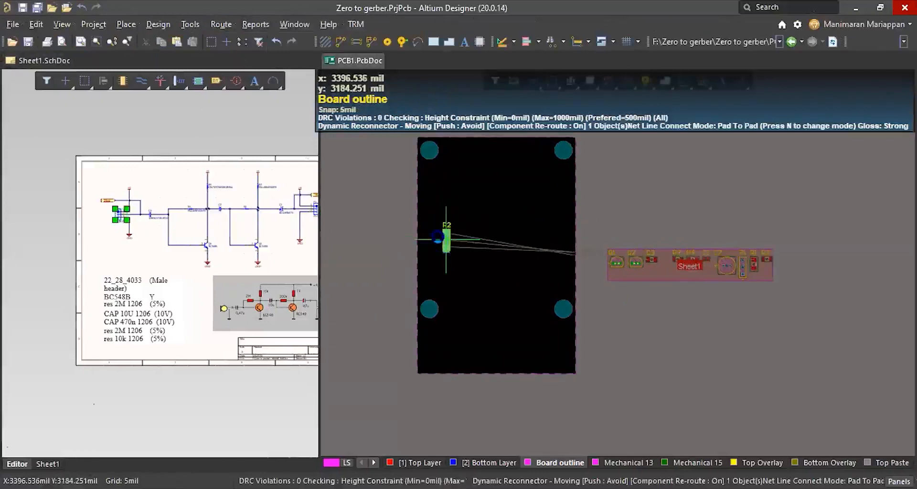
{"action": "scroll", "coordinate": [438, 237], "scroll_direction": "up", "scroll_amount": 3, "text": "ctrl"}
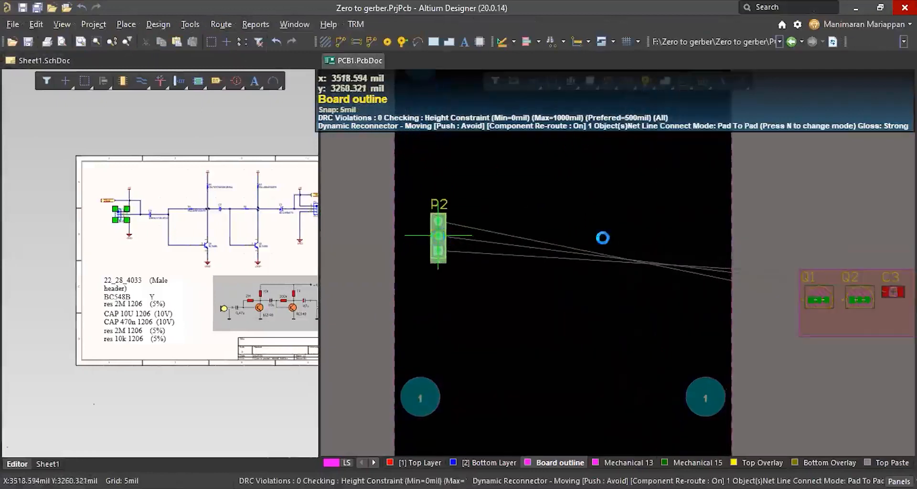
{"action": "left_click", "coordinate": [679, 247]}
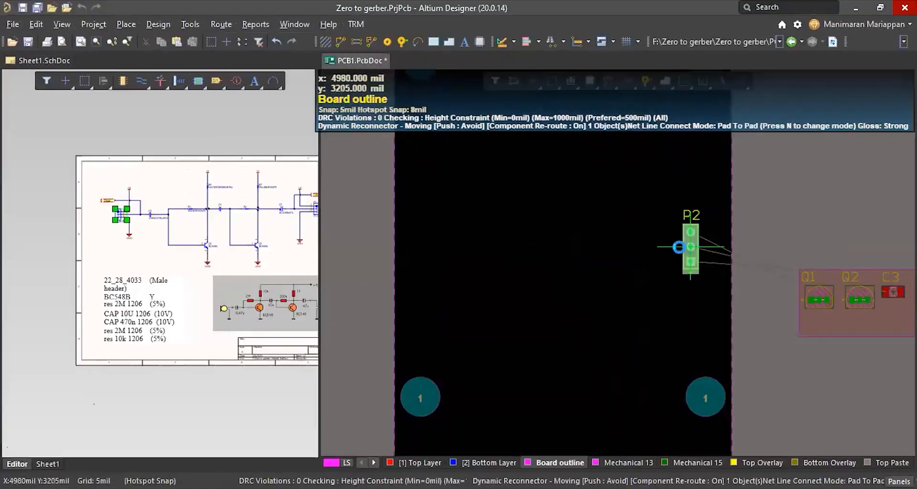
Select capacitor C3 in the schematic and reposition it on the board just left of P2, at about x 4710, y 3205 mil
{"action": "left_click", "coordinate": [123, 246]}
{"action": "scroll", "coordinate": [147, 202], "scroll_direction": "down", "scroll_amount": 2, "text": "ctrl"}
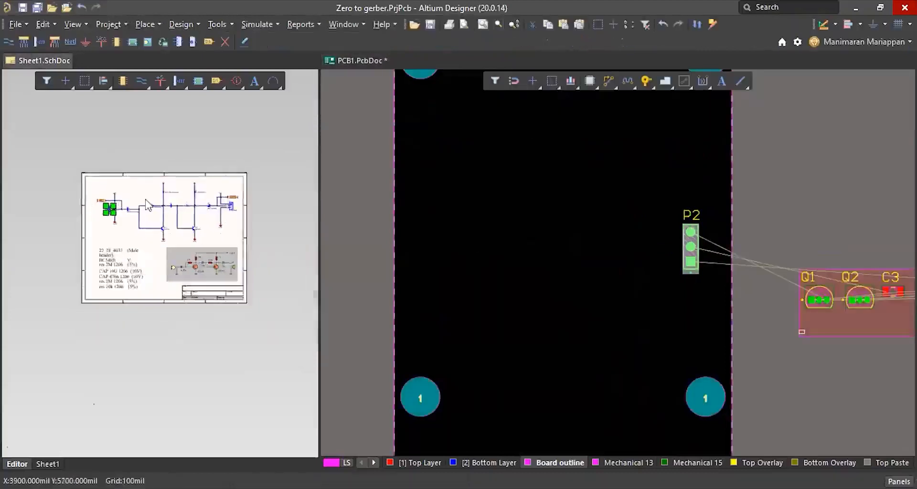
{"action": "scroll", "coordinate": [152, 210], "scroll_direction": "up", "scroll_amount": 5, "text": "ctrl"}
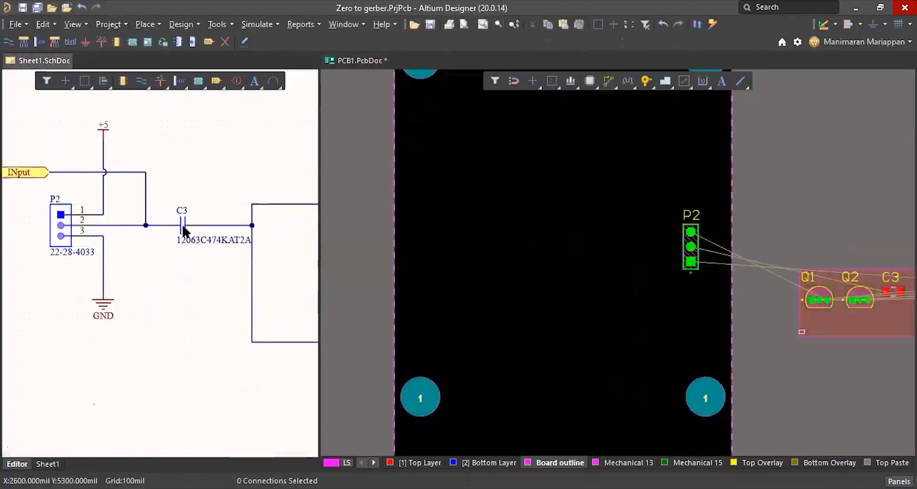
{"action": "left_click", "coordinate": [183, 230]}
{"action": "key", "text": "t"}
{"action": "key", "text": "o"}
{"action": "key", "text": "c"}
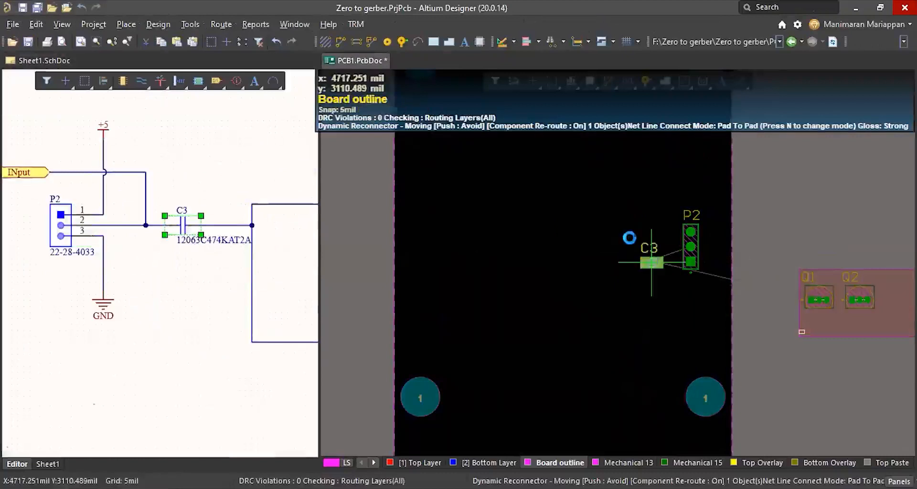
{"action": "scroll", "coordinate": [651, 261], "scroll_direction": "up", "scroll_amount": 2, "text": "ctrl"}
{"action": "scroll", "coordinate": [642, 236], "scroll_direction": "up", "scroll_amount": 2, "text": "ctrl"}
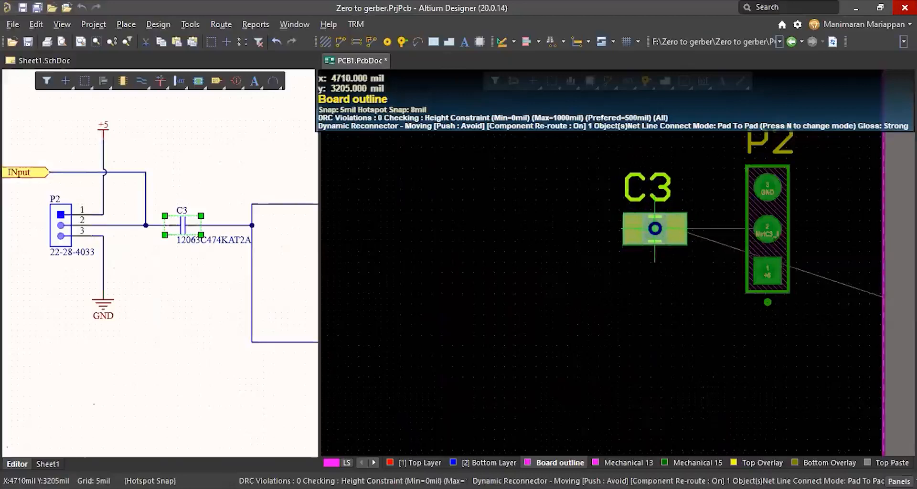
{"action": "left_click", "coordinate": [655, 229]}
{"action": "scroll", "coordinate": [564, 257], "scroll_direction": "down", "scroll_amount": 3, "text": "ctrl"}
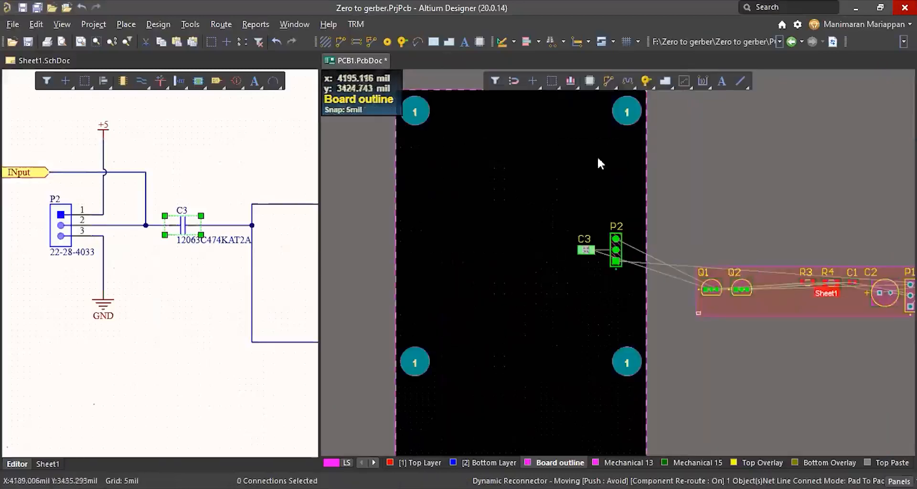
{"action": "left_click", "coordinate": [515, 211]}
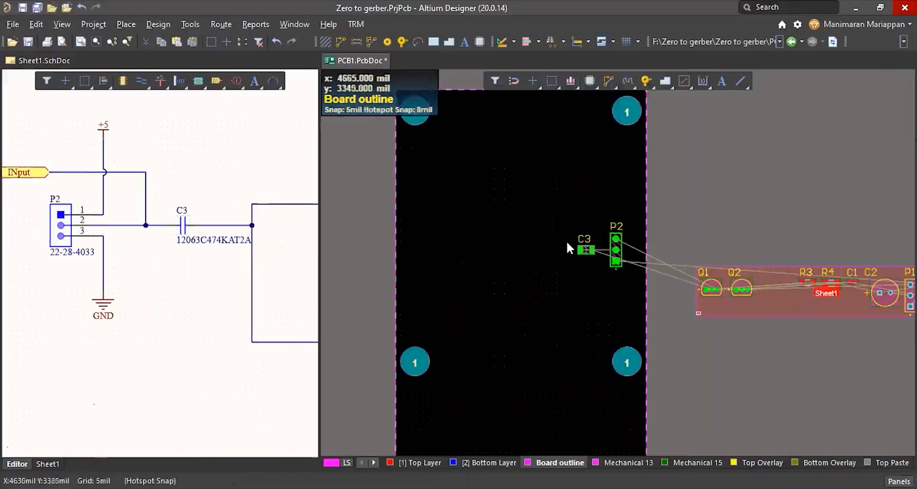
Select transistor Q1 in the schematic and place it on the board below C3 at about x 4765, y 2655 mil, with its pin row horizontal
{"action": "scroll", "coordinate": [566, 240], "scroll_direction": "down", "scroll_amount": 1, "text": "ctrl"}
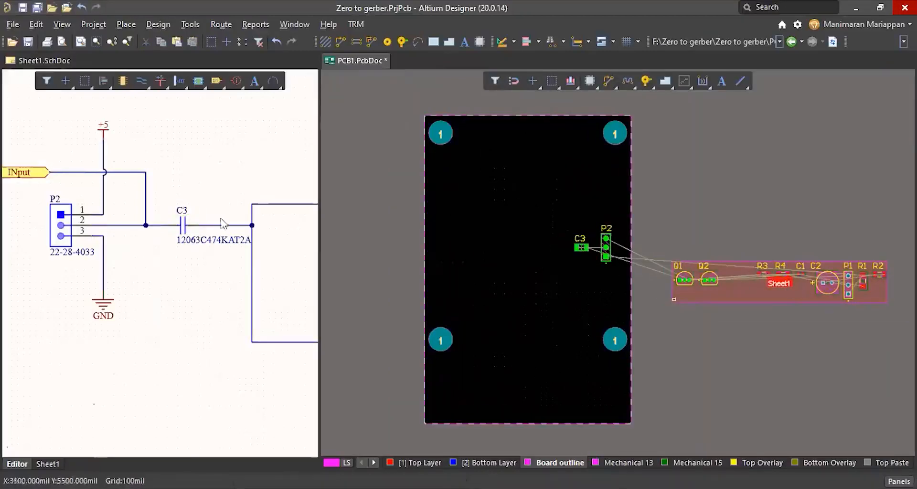
{"action": "left_click", "coordinate": [202, 275]}
{"action": "scroll", "coordinate": [103, 248], "scroll_direction": "down", "scroll_amount": 3, "text": "ctrl"}
{"action": "scroll", "coordinate": [252, 246], "scroll_direction": "up", "scroll_amount": 2, "text": "ctrl"}
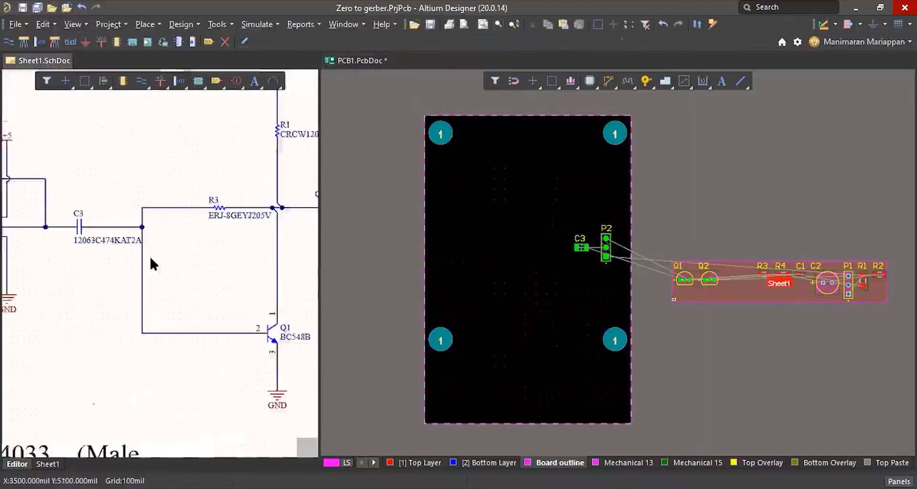
{"action": "scroll", "coordinate": [154, 258], "scroll_direction": "down", "scroll_amount": 3, "text": "ctrl"}
{"action": "scroll", "coordinate": [67, 249], "scroll_direction": "down", "scroll_amount": 2, "text": "ctrl"}
{"action": "scroll", "coordinate": [142, 276], "scroll_direction": "up", "scroll_amount": 2, "text": "ctrl"}
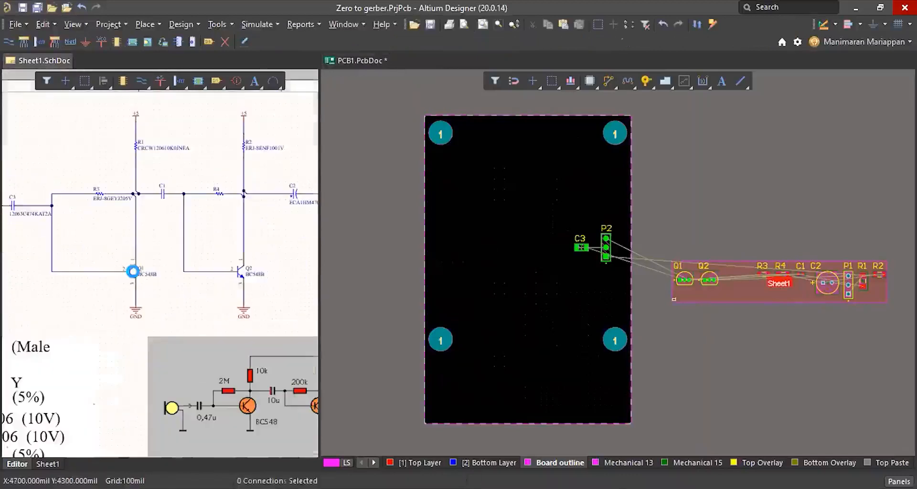
{"action": "left_click", "coordinate": [133, 270]}
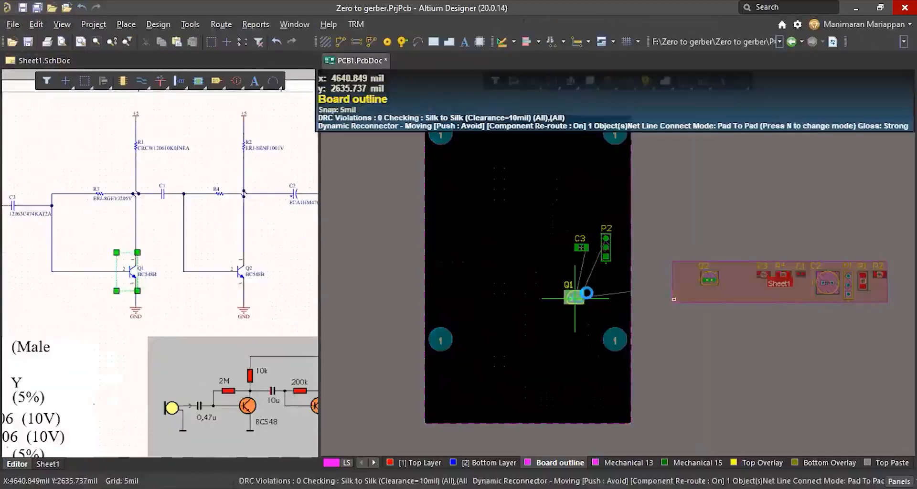
{"action": "scroll", "coordinate": [578, 297], "scroll_direction": "up", "scroll_amount": 2, "text": "ctrl"}
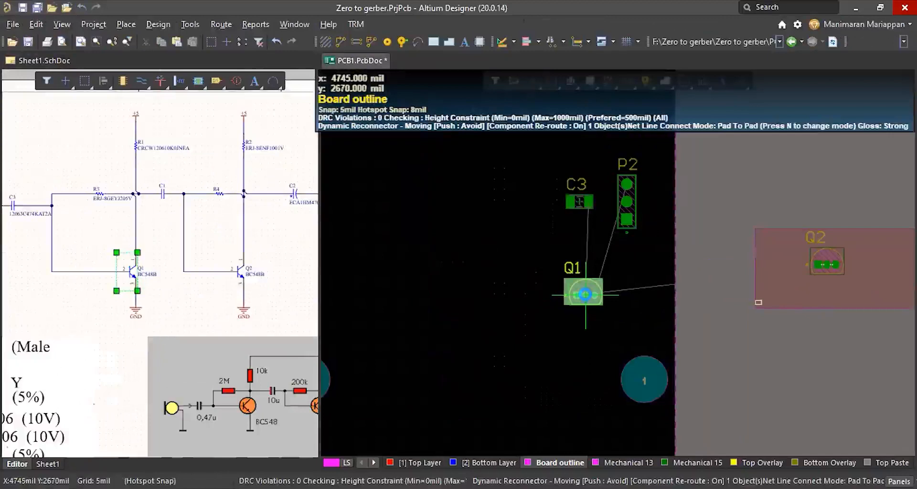
{"action": "key", "text": "space"}
{"action": "key", "text": "space"}
{"action": "key", "text": "space"}
{"action": "key", "text": "space"}
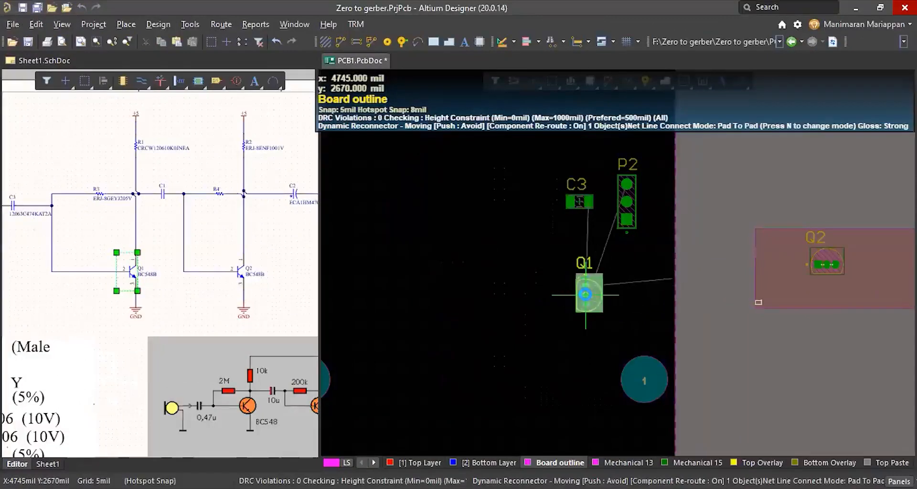
{"action": "key", "text": "space"}
{"action": "key", "text": "space"}
{"action": "key", "text": "space"}
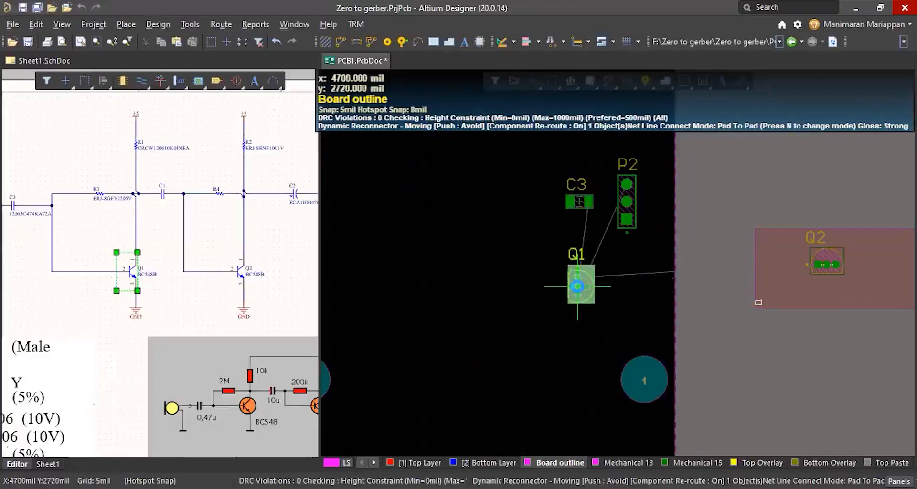
{"action": "key", "text": "space"}
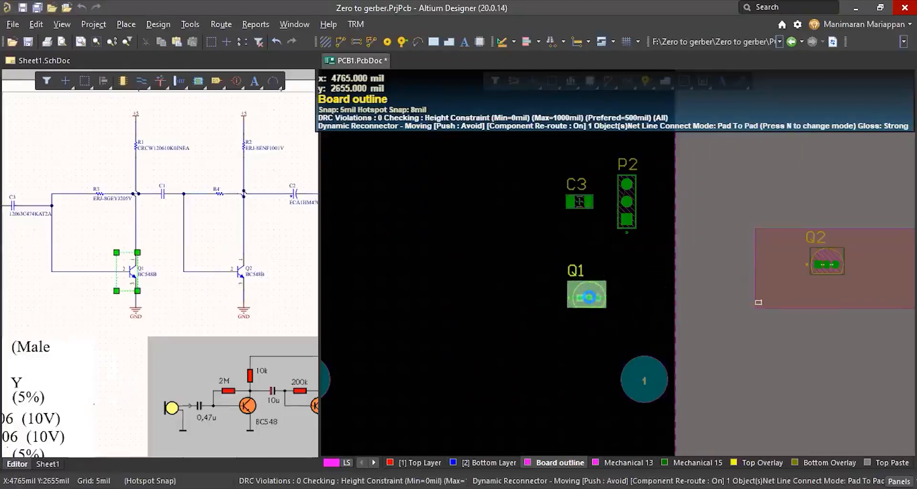
{"action": "left_click", "coordinate": [589, 297]}
{"action": "scroll", "coordinate": [632, 288], "scroll_direction": "down", "scroll_amount": 3, "text": "ctrl"}
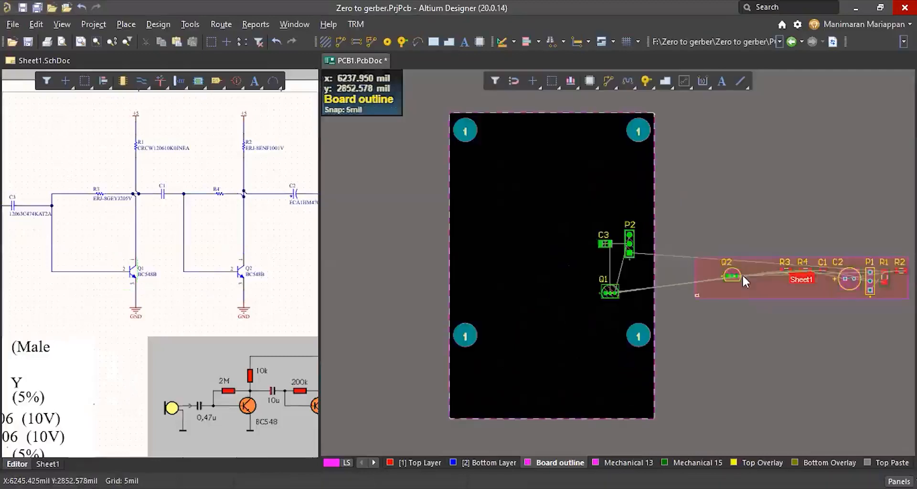
Select transistor Q2 in the schematic and reposition it on the board to the left of Q1, at about x 3700, y 2665 mil
{"action": "left_click", "coordinate": [245, 275]}
{"action": "key", "text": "t"}
{"action": "key", "text": "o"}
{"action": "key", "text": "c"}
{"action": "scroll", "coordinate": [518, 284], "scroll_direction": "up", "scroll_amount": 1, "text": "ctrl"}
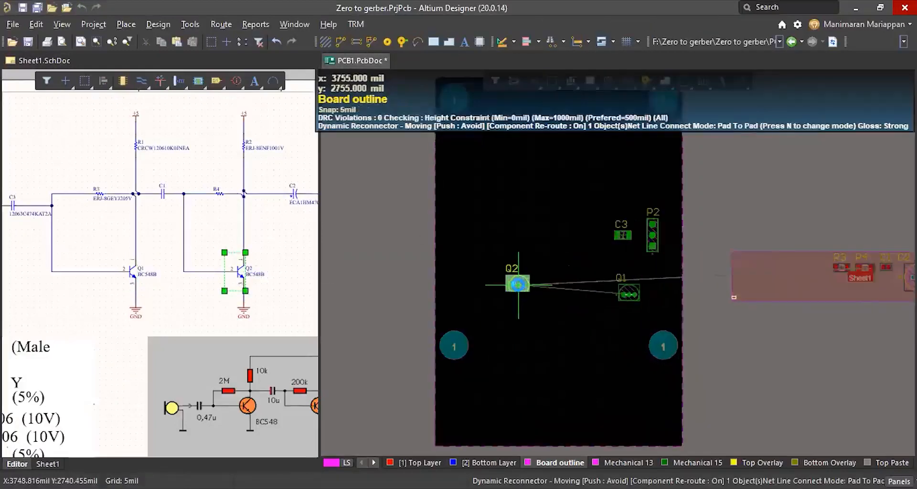
{"action": "scroll", "coordinate": [518, 284], "scroll_direction": "up", "scroll_amount": 1, "text": "ctrl"}
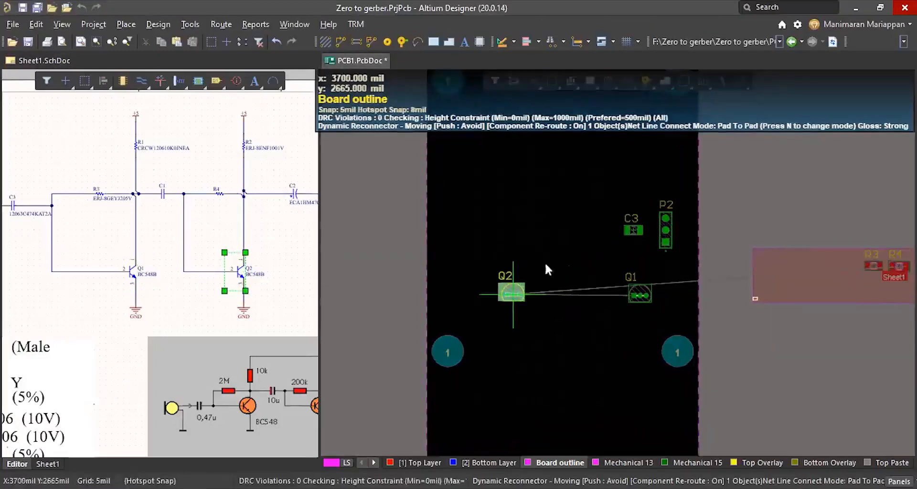
{"action": "left_click", "coordinate": [512, 295]}
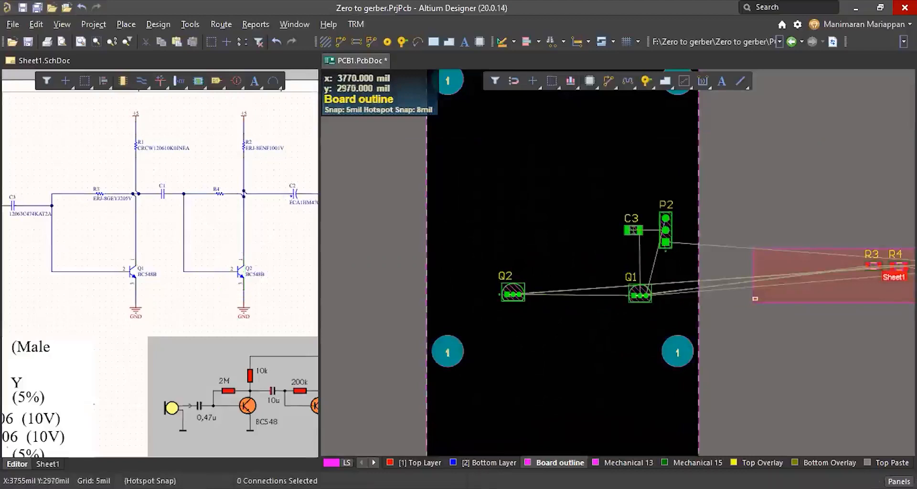
Set the PCB snap grid to 25 mil
{"action": "scroll", "coordinate": [530, 241], "scroll_direction": "down", "scroll_amount": 1, "text": "ctrl"}
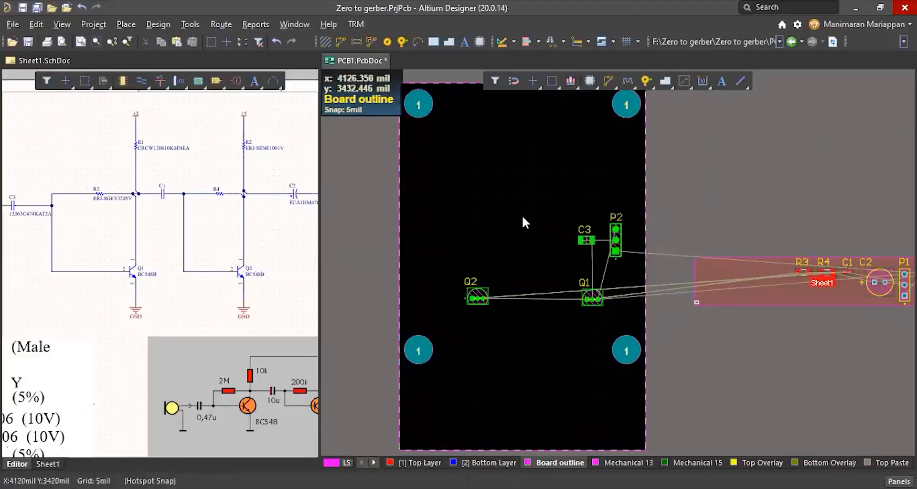
{"action": "key", "text": "g"}
{"action": "key", "text": "Escape"}
{"action": "key", "text": "g"}
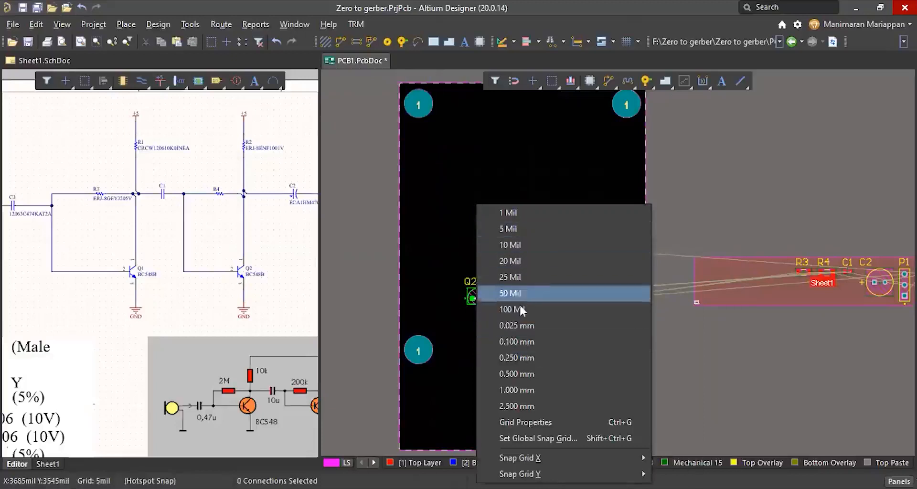
{"action": "left_click", "coordinate": [509, 277]}
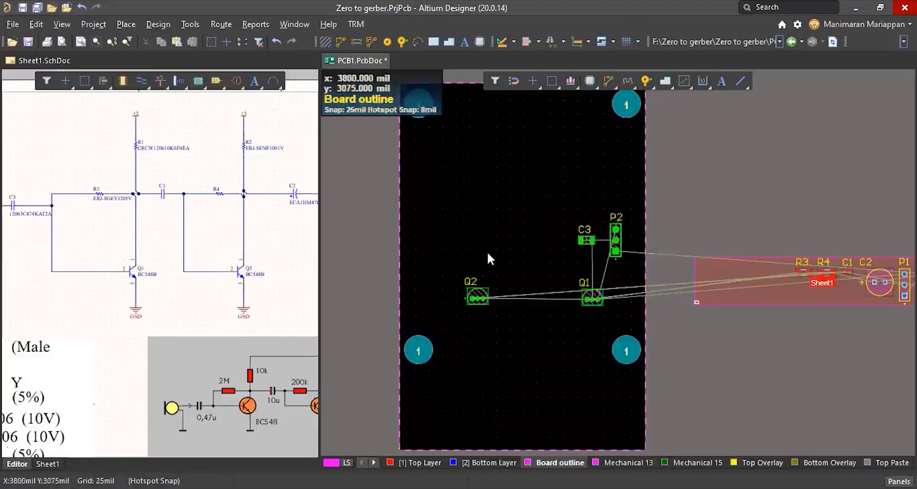
Review the board properties, covering snap options, board information, guides and units, and leave them
{"action": "left_click", "coordinate": [895, 481]}
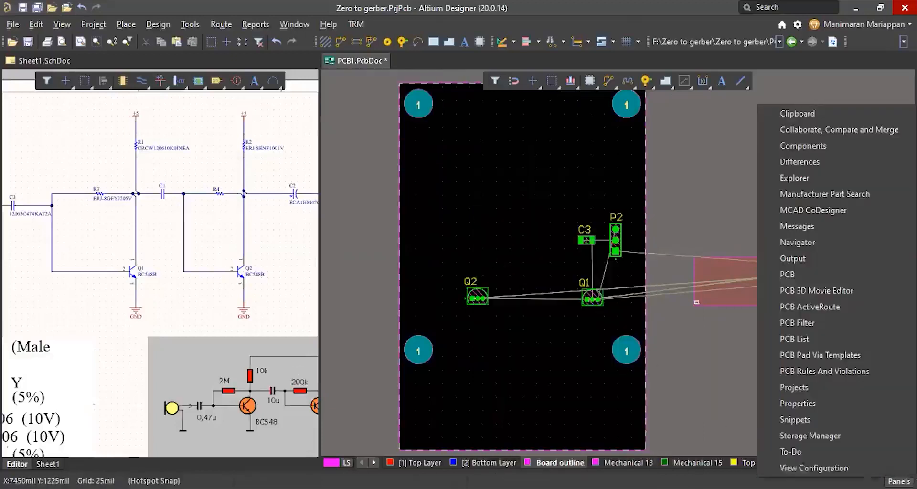
{"action": "left_click", "coordinate": [797, 404]}
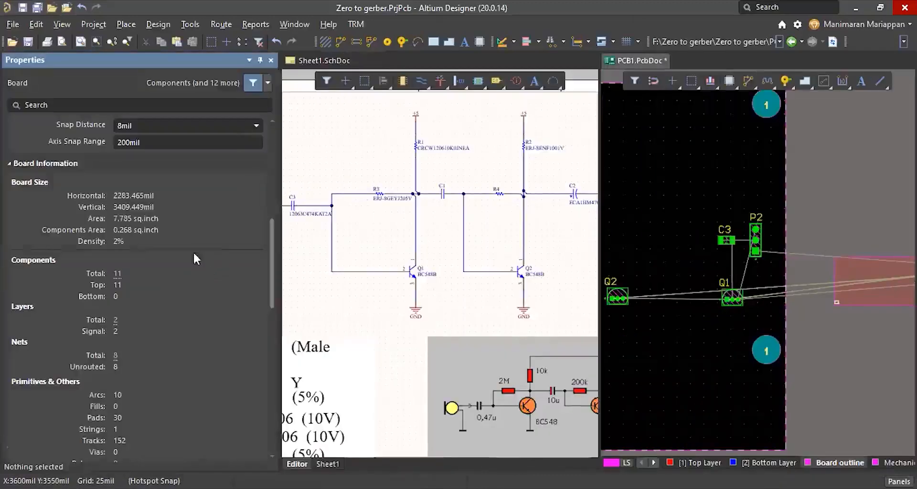
{"action": "scroll", "coordinate": [82, 306], "scroll_direction": "up", "scroll_amount": 7}
{"action": "scroll", "coordinate": [168, 289], "scroll_direction": "down", "scroll_amount": 10}
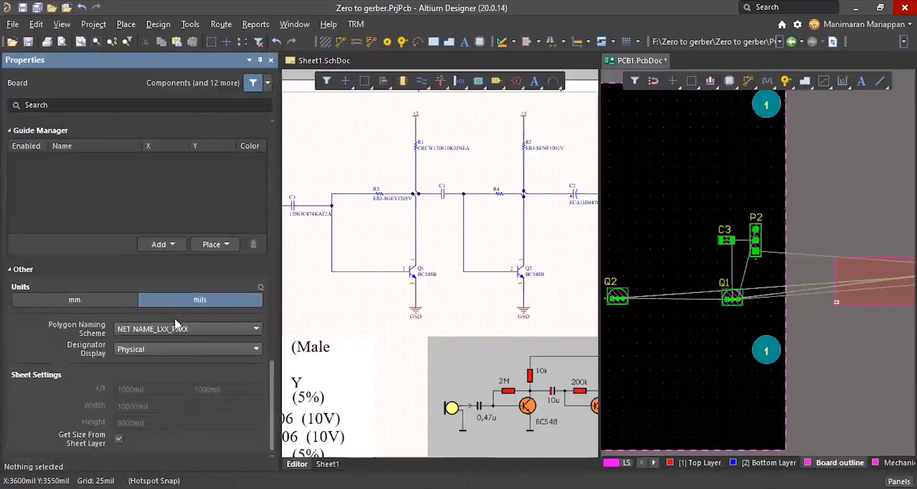
{"action": "scroll", "coordinate": [160, 216], "scroll_direction": "up", "scroll_amount": 7}
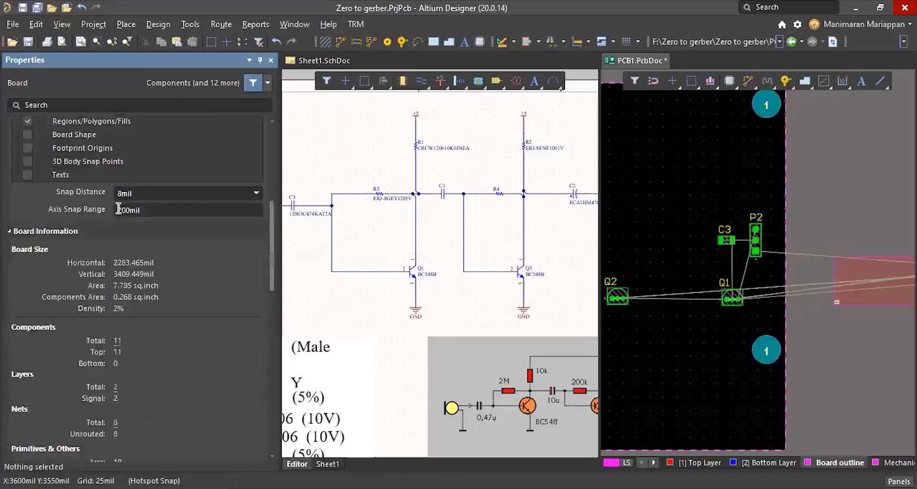
{"action": "scroll", "coordinate": [118, 208], "scroll_direction": "up", "scroll_amount": 8}
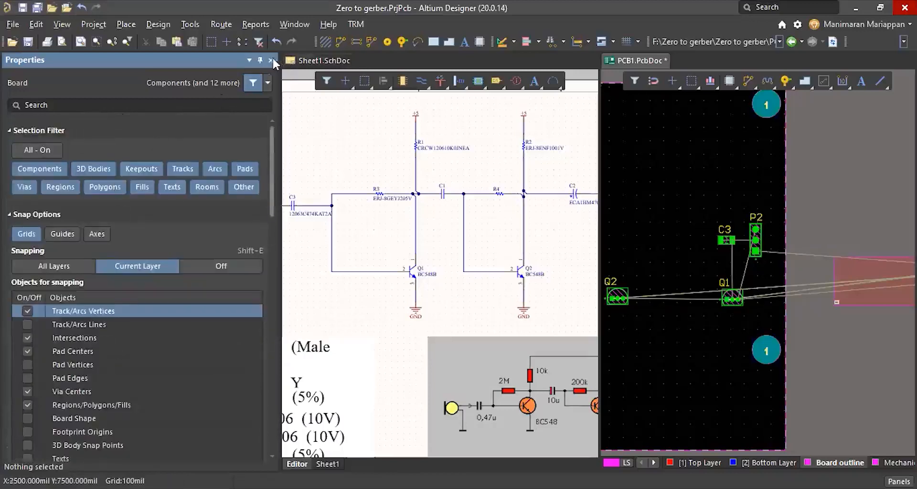
{"action": "left_click", "coordinate": [271, 60]}
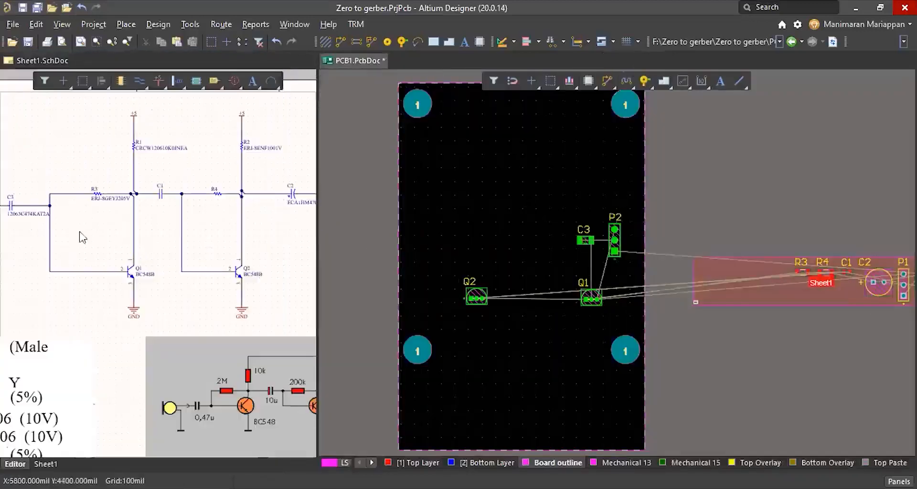
Select resistor R3 in the schematic, place it horizontally left of C3 at x 4325, y 3200 mil, and nudge C3 slightly upward
{"action": "left_click", "coordinate": [256, 215]}
{"action": "key", "text": "ctrl+Page_Down"}
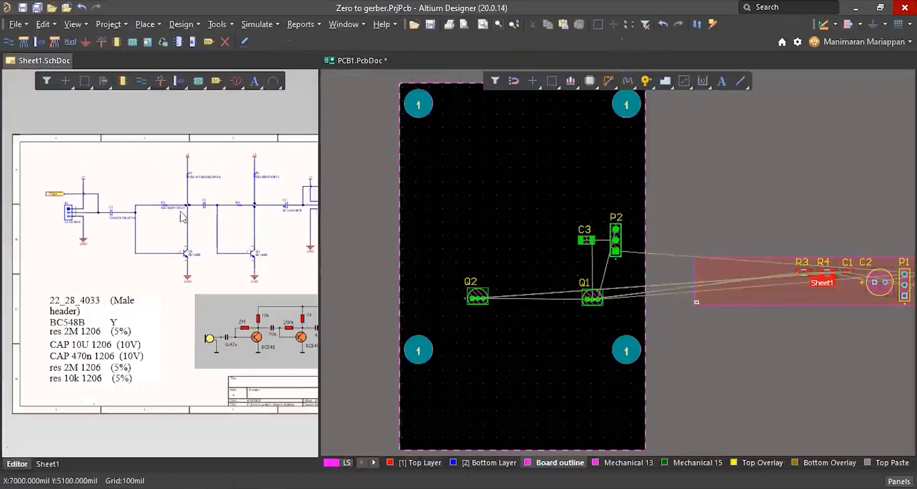
{"action": "scroll", "coordinate": [183, 216], "scroll_direction": "up", "scroll_amount": 4, "text": "ctrl"}
{"action": "left_click", "coordinate": [143, 187]}
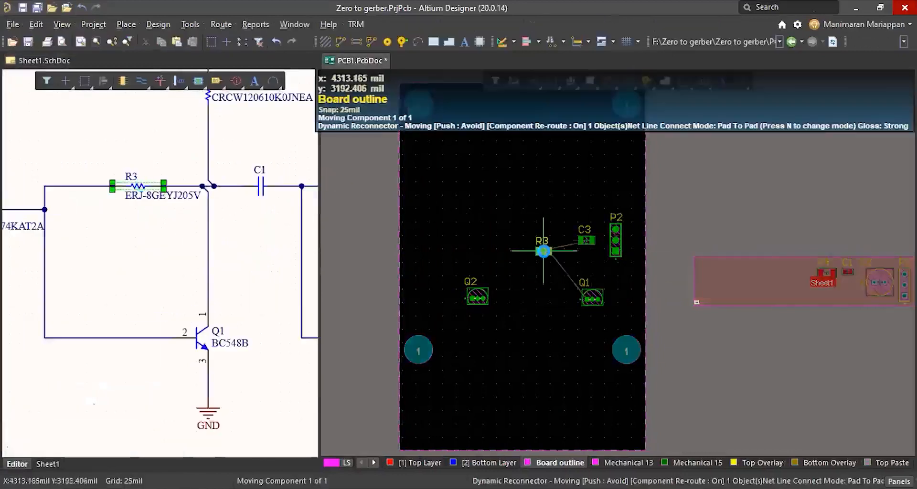
{"action": "scroll", "coordinate": [545, 244], "scroll_direction": "up", "scroll_amount": 2, "text": "ctrl"}
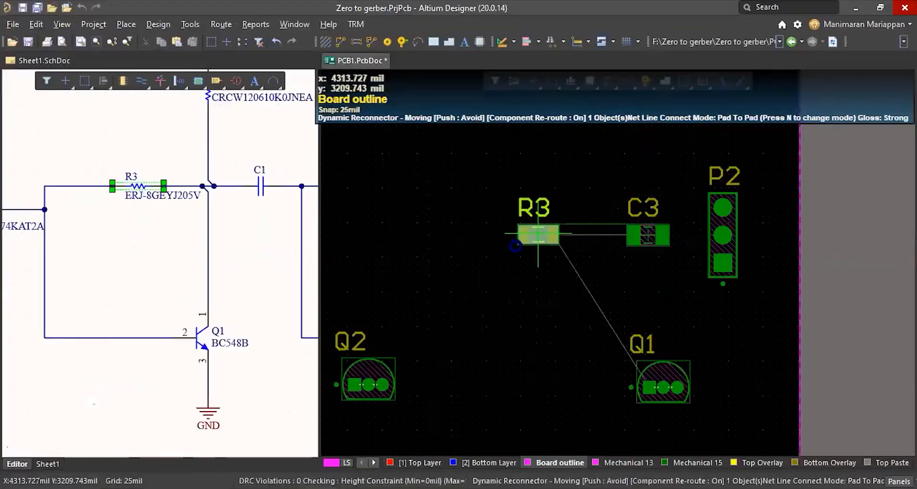
{"action": "scroll", "coordinate": [530, 242], "scroll_direction": "up", "scroll_amount": 1, "text": "ctrl"}
{"action": "key", "text": "space"}
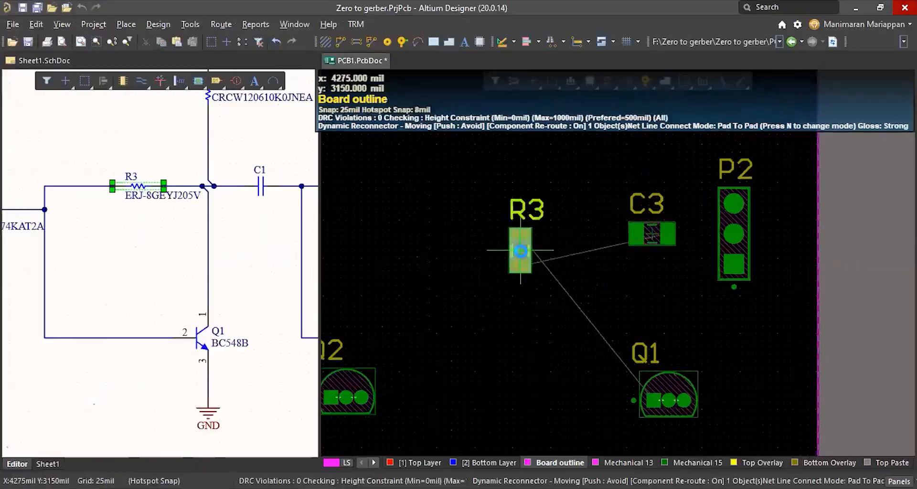
{"action": "key", "text": "space"}
{"action": "left_click", "coordinate": [536, 234]}
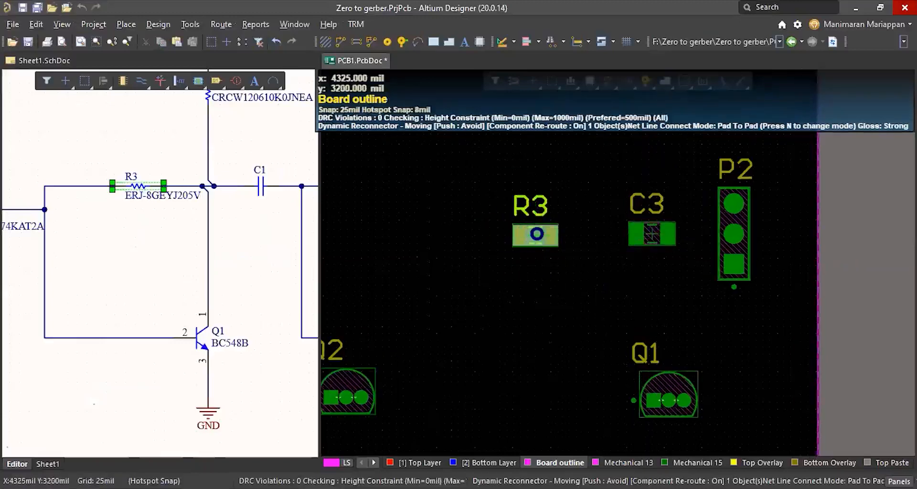
{"action": "left_click", "coordinate": [652, 236]}
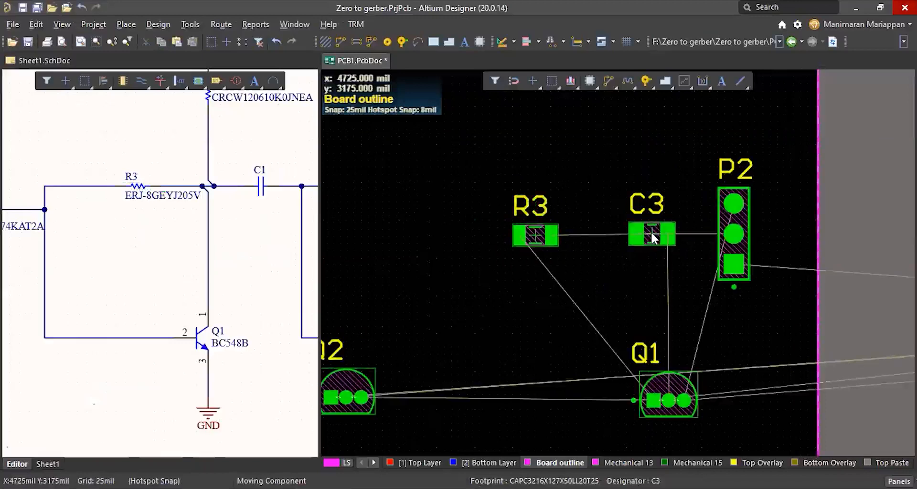
{"action": "left_click_drag", "start_coordinate": [653, 236], "coordinate": [657, 230]}
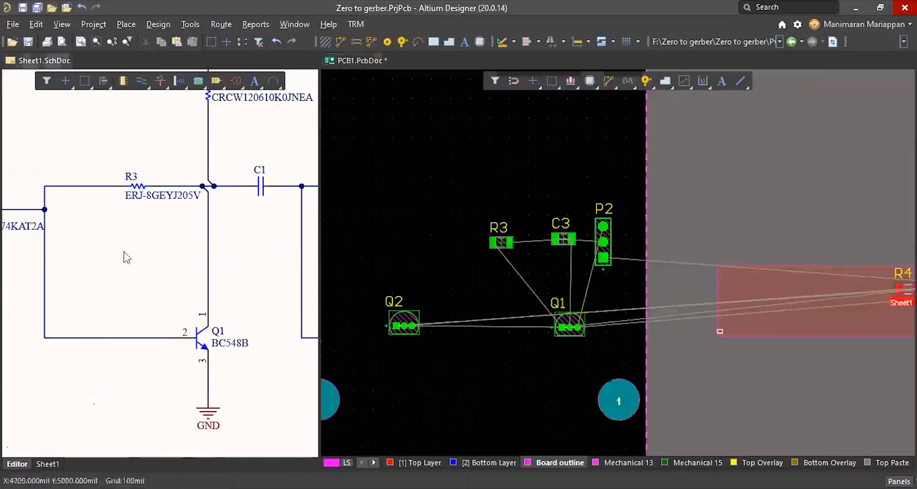
Select capacitor C1 in the schematic and place it on the board left of R3 at about x 3825, y 3200 mil
{"action": "scroll", "coordinate": [138, 253], "scroll_direction": "down", "scroll_amount": 5, "text": "ctrl"}
{"action": "scroll", "coordinate": [198, 247], "scroll_direction": "up", "scroll_amount": 2, "text": "ctrl"}
{"action": "scroll", "coordinate": [119, 255], "scroll_direction": "down", "scroll_amount": 2, "text": "ctrl"}
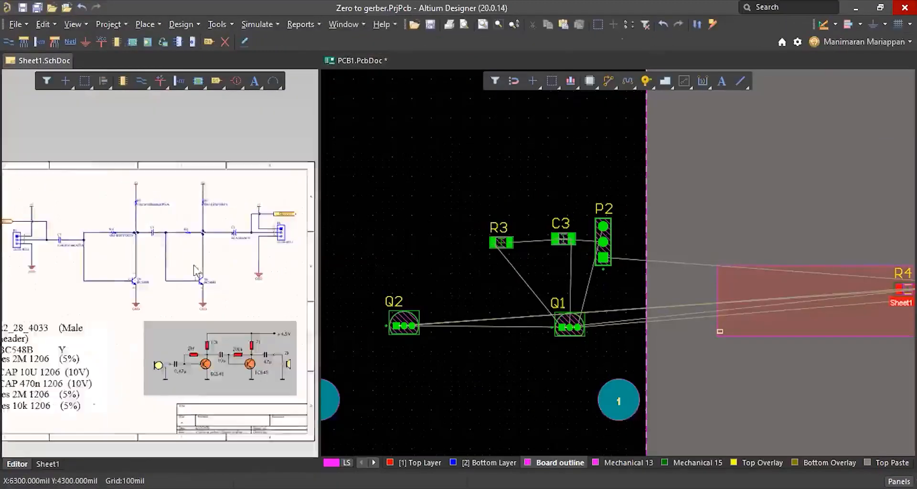
{"action": "scroll", "coordinate": [199, 277], "scroll_direction": "up", "scroll_amount": 1, "text": "ctrl"}
{"action": "scroll", "coordinate": [136, 214], "scroll_direction": "up", "scroll_amount": 1, "text": "ctrl"}
{"action": "left_click", "coordinate": [129, 213]}
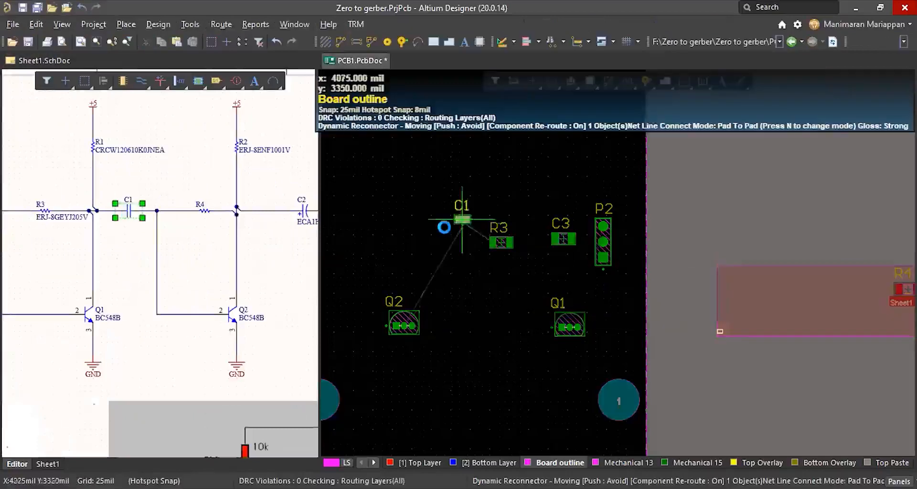
{"action": "scroll", "coordinate": [419, 239], "scroll_direction": "up", "scroll_amount": 1, "text": "ctrl"}
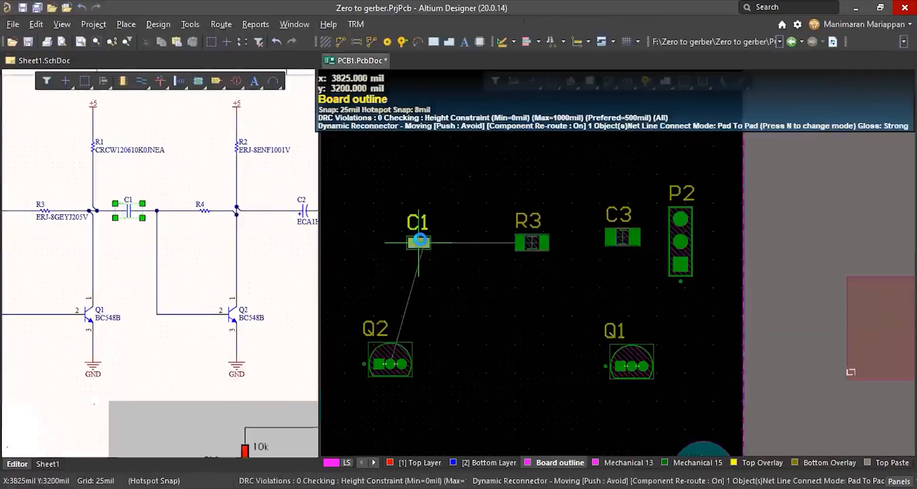
{"action": "left_click", "coordinate": [420, 240]}
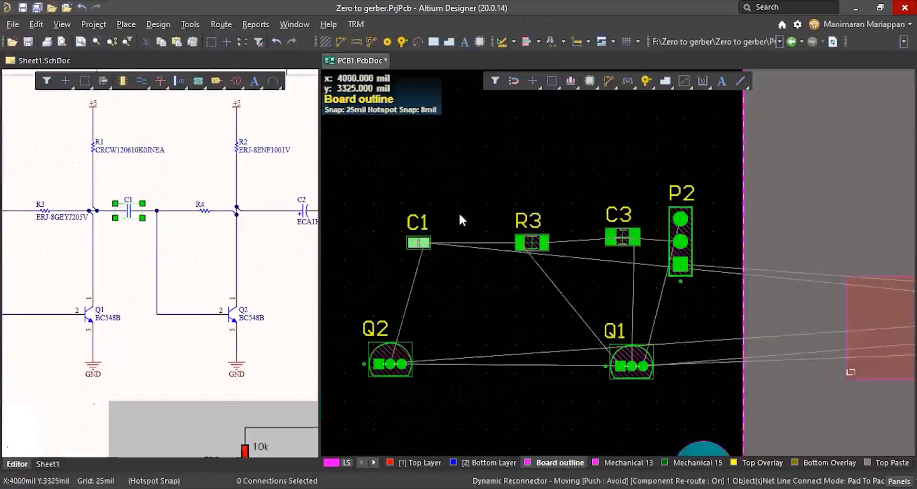
Select resistor R4 in the schematic and place it horizontally left of C1 at x 3600, y 3200 mil
{"action": "left_click", "coordinate": [178, 221]}
{"action": "left_click", "coordinate": [203, 209]}
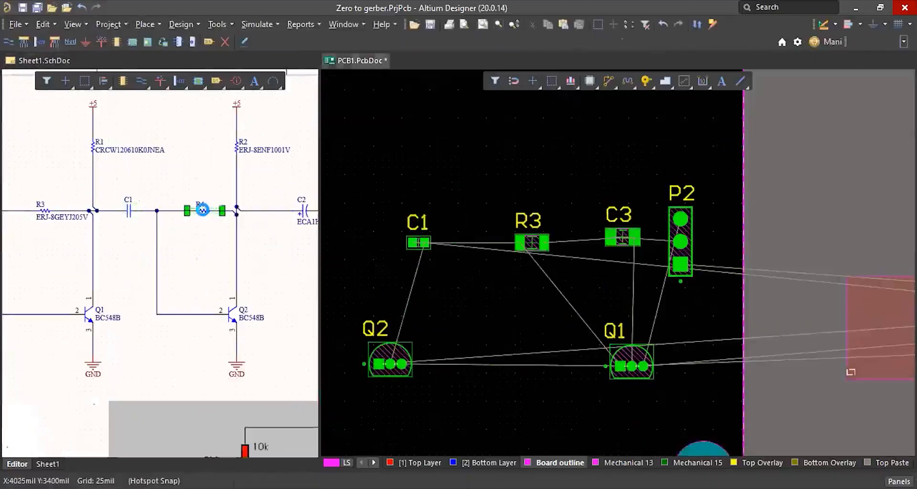
{"action": "key", "text": "ctrl+o"}
{"action": "scroll", "coordinate": [401, 232], "scroll_direction": "up", "scroll_amount": 3, "text": "ctrl"}
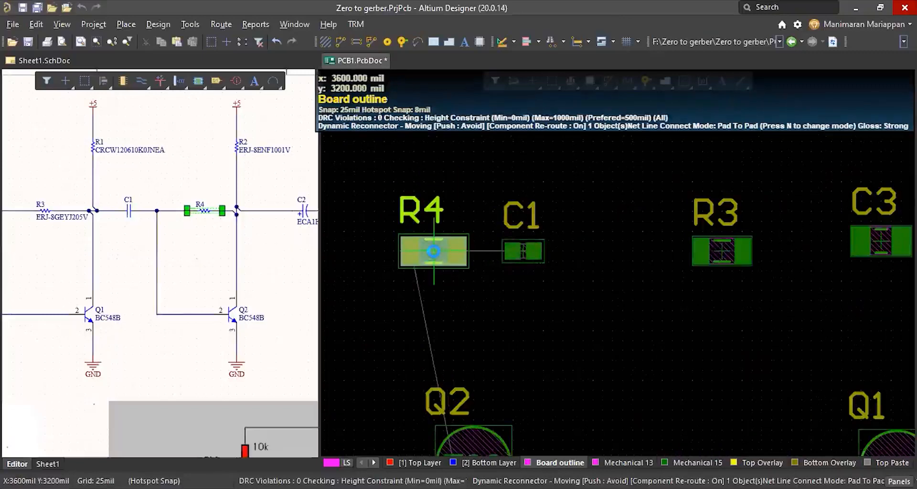
{"action": "left_click", "coordinate": [433, 251]}
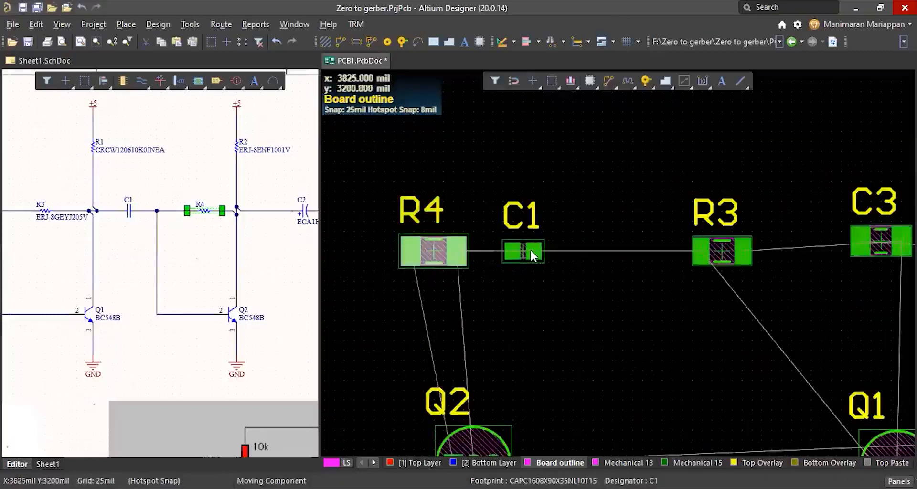
Move C1 closer to R3 and shift R4 right so it sits directly above Q2, keeping both in R3's row
{"action": "left_click", "coordinate": [601, 254]}
{"action": "left_click", "coordinate": [428, 253]}
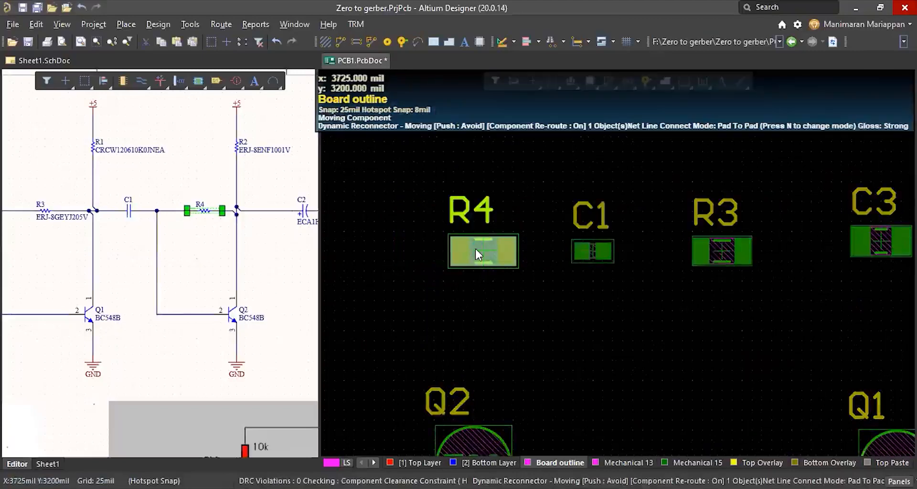
{"action": "left_click", "coordinate": [465, 249]}
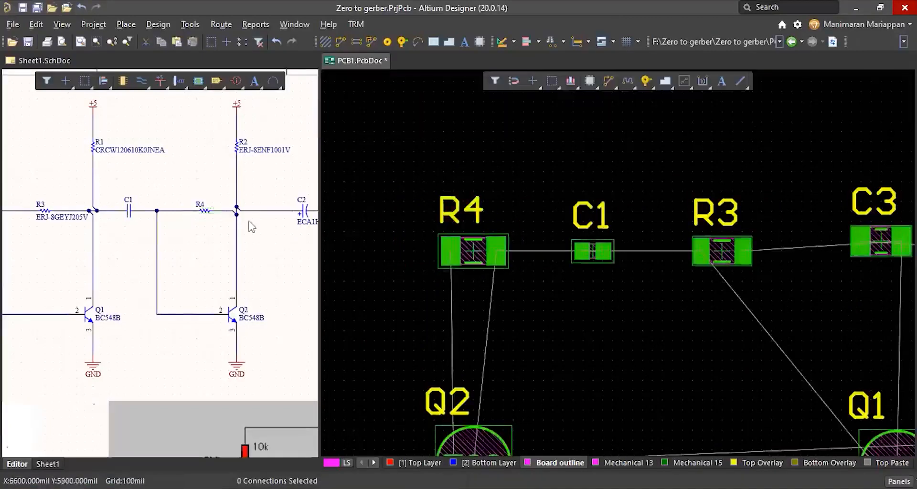
Select resistor R1 in the schematic and place it vertically above R3 at about x 4275, y 3575 mil
{"action": "left_click", "coordinate": [93, 144]}
{"action": "key", "text": "t"}
{"action": "key", "text": "o"}
{"action": "key", "text": "c"}
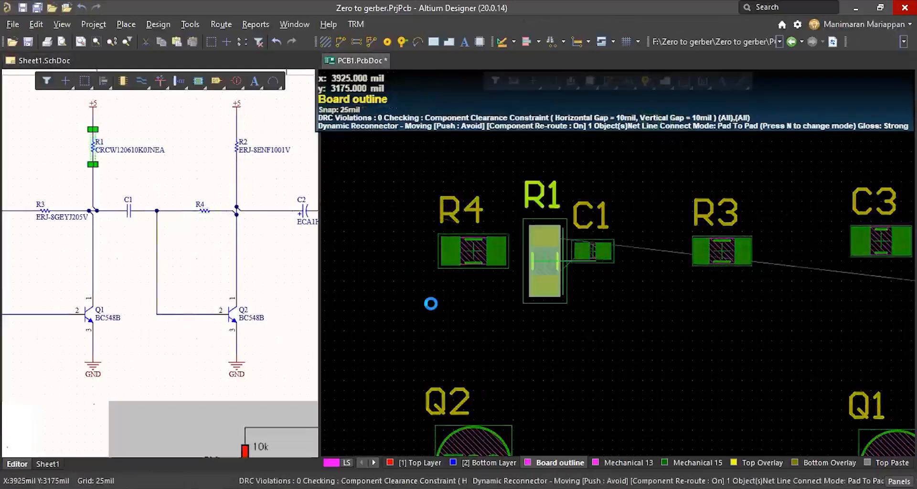
{"action": "scroll", "coordinate": [430, 303], "scroll_direction": "down", "scroll_amount": 6, "text": "ctrl"}
{"action": "scroll", "coordinate": [675, 188], "scroll_direction": "up", "scroll_amount": 4, "text": "ctrl"}
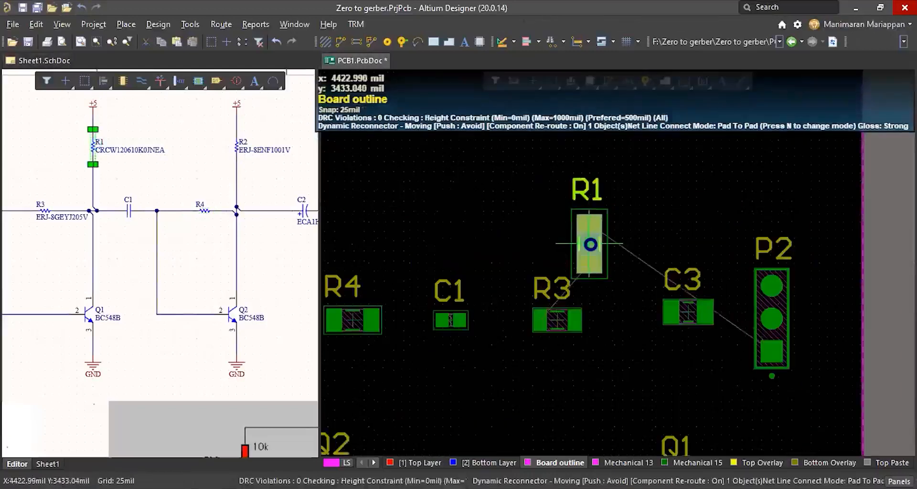
{"action": "scroll", "coordinate": [588, 241], "scroll_direction": "down", "scroll_amount": 1, "text": "ctrl"}
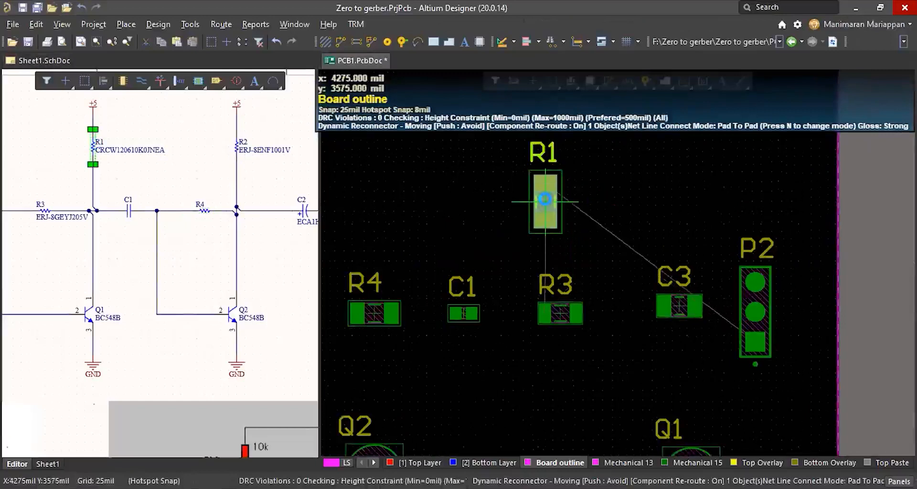
{"action": "left_click", "coordinate": [545, 199]}
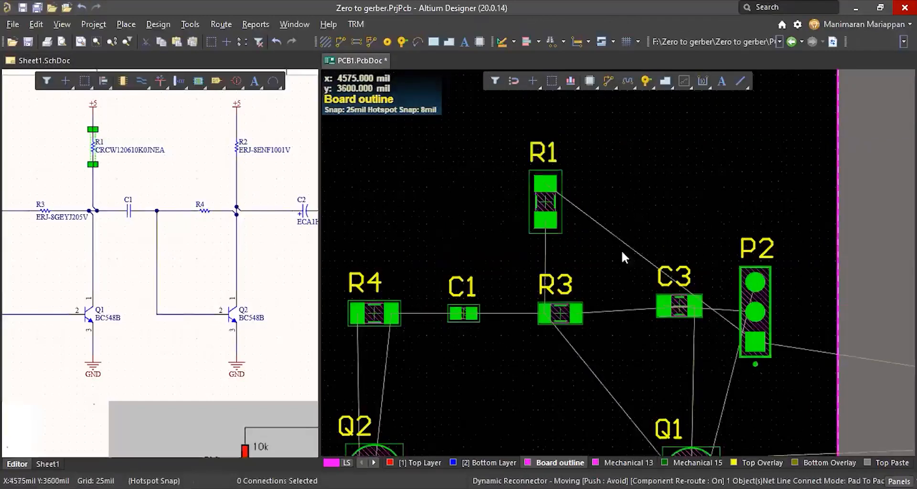
Rotate header P2 by 180 degrees and move it nearer the board's right edge, at about x 5025, y 3225 mil
{"action": "scroll", "coordinate": [623, 258], "scroll_direction": "down", "scroll_amount": 3, "text": "ctrl"}
{"action": "scroll", "coordinate": [688, 280], "scroll_direction": "up", "scroll_amount": 2, "text": "ctrl"}
{"action": "scroll", "coordinate": [688, 279], "scroll_direction": "up", "scroll_amount": 1, "text": "ctrl"}
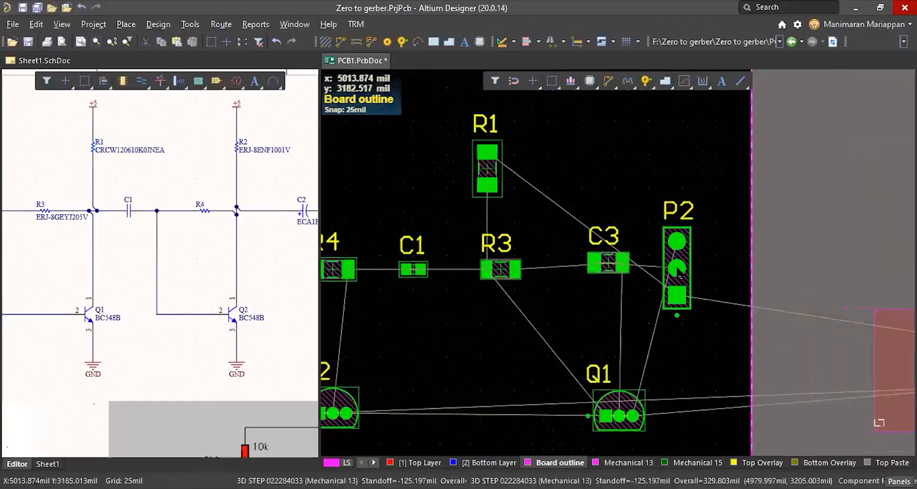
{"action": "left_click", "coordinate": [680, 272]}
{"action": "key", "text": "space"}
{"action": "key", "text": "space"}
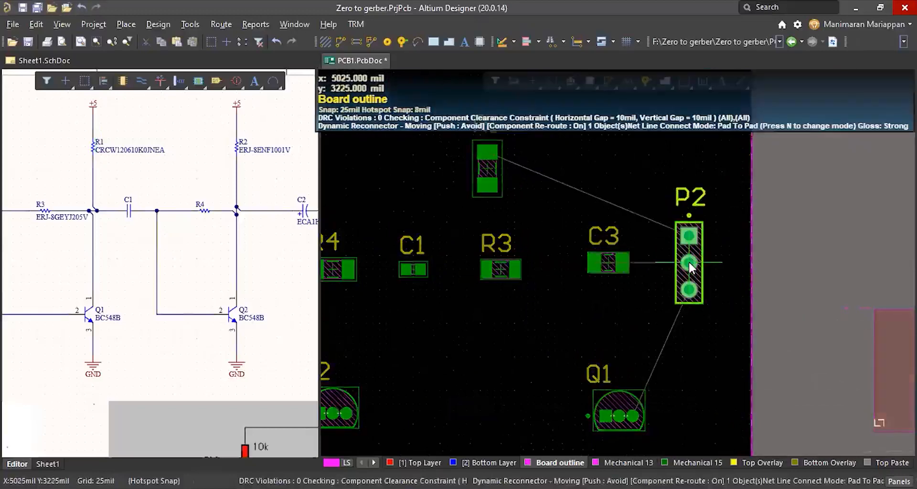
{"action": "left_click", "coordinate": [702, 313]}
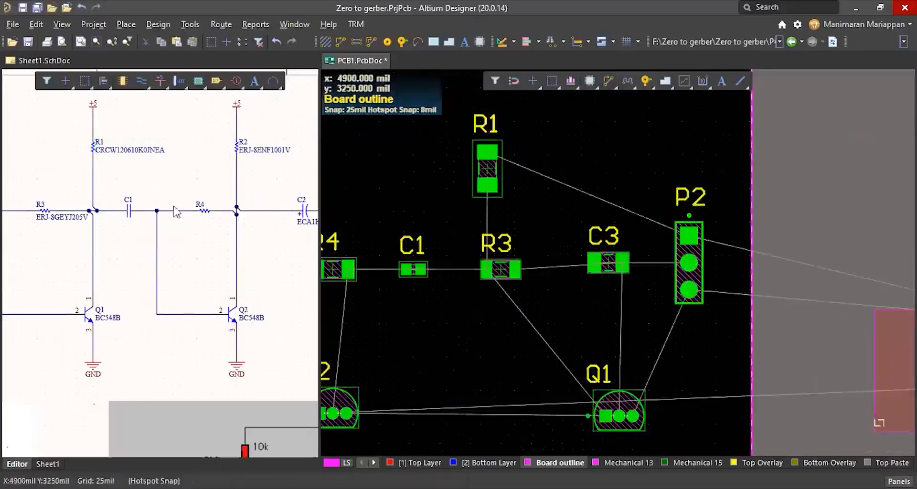
Select resistor R2 in the schematic and place it vertically on the board above R4, at about x 3650 mil
{"action": "scroll", "coordinate": [664, 264], "scroll_direction": "down", "scroll_amount": 2, "text": "ctrl"}
{"action": "left_click", "coordinate": [242, 149]}
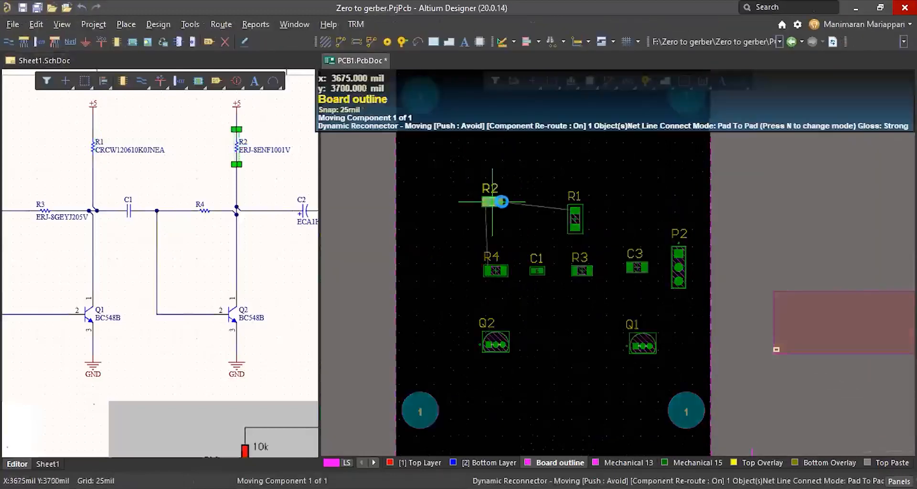
{"action": "scroll", "coordinate": [505, 202], "scroll_direction": "up", "scroll_amount": 2, "text": "ctrl"}
{"action": "key", "text": "space"}
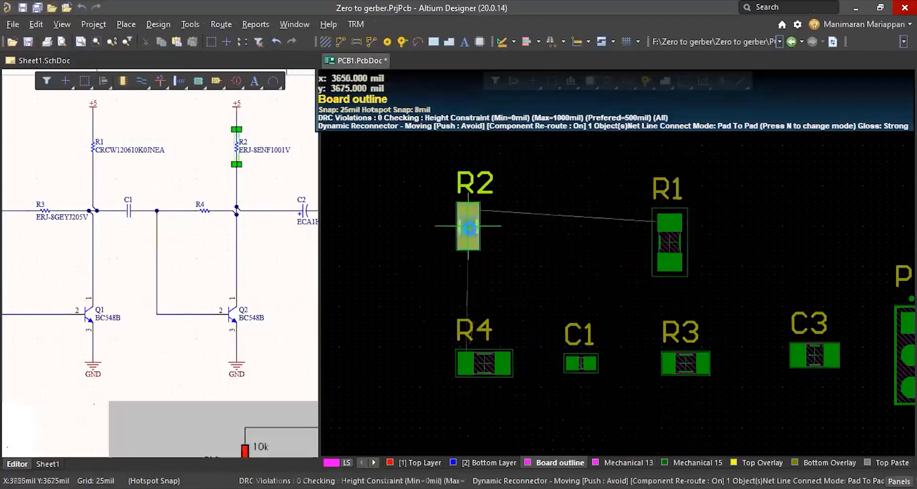
{"action": "left_click", "coordinate": [471, 234]}
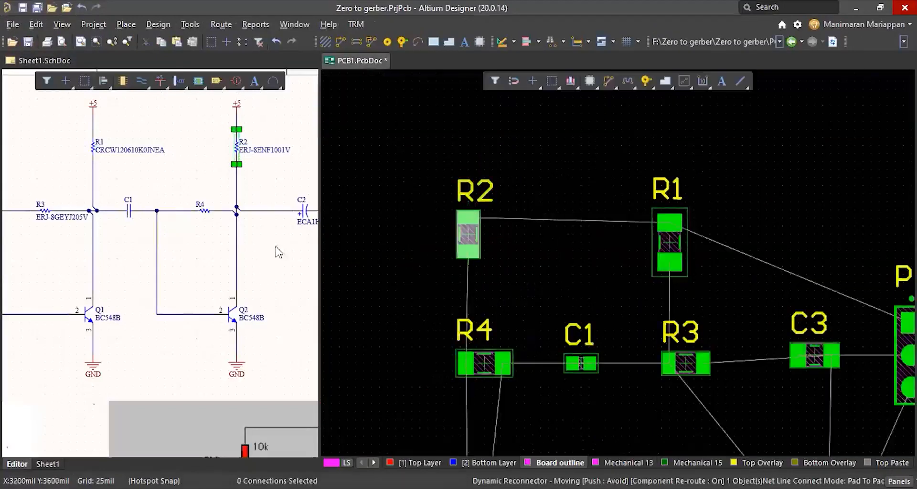
Select capacitor C2 in the schematic, rotate it 180 degrees and place it beside R4 at about x 3400, y 3200 mil
{"action": "left_click", "coordinate": [277, 250]}
{"action": "scroll", "coordinate": [144, 225], "scroll_direction": "down", "scroll_amount": 2, "text": "ctrl"}
{"action": "scroll", "coordinate": [224, 218], "scroll_direction": "up", "scroll_amount": 2, "text": "ctrl"}
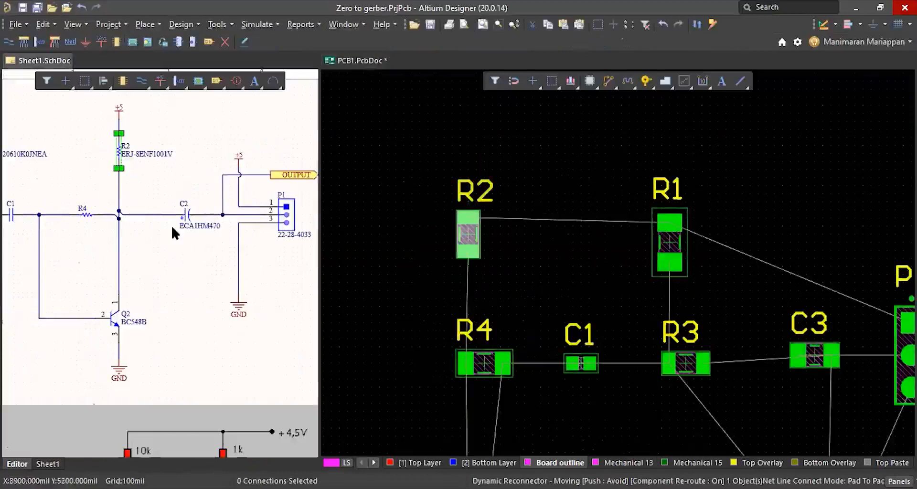
{"action": "left_click", "coordinate": [185, 214]}
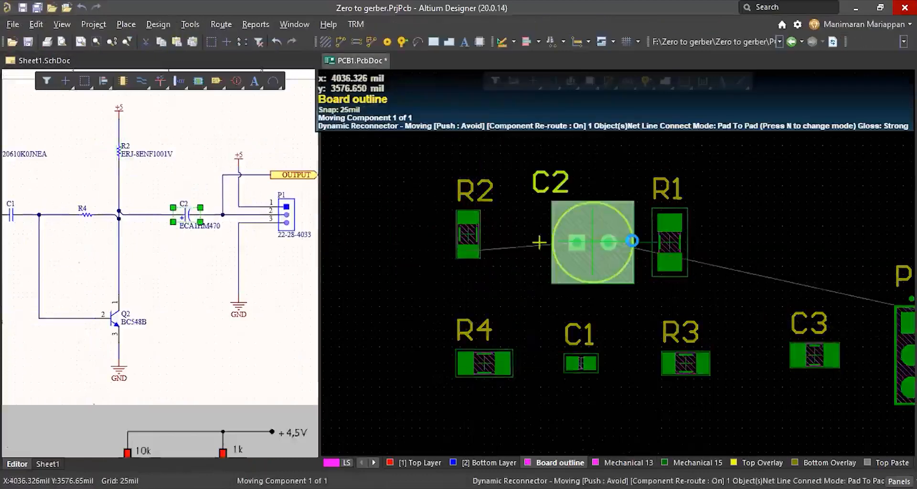
{"action": "scroll", "coordinate": [586, 261], "scroll_direction": "down", "scroll_amount": 3, "text": "ctrl"}
{"action": "scroll", "coordinate": [545, 279], "scroll_direction": "up", "scroll_amount": 2, "text": "ctrl"}
{"action": "scroll", "coordinate": [547, 260], "scroll_direction": "up", "scroll_amount": 2, "text": "ctrl"}
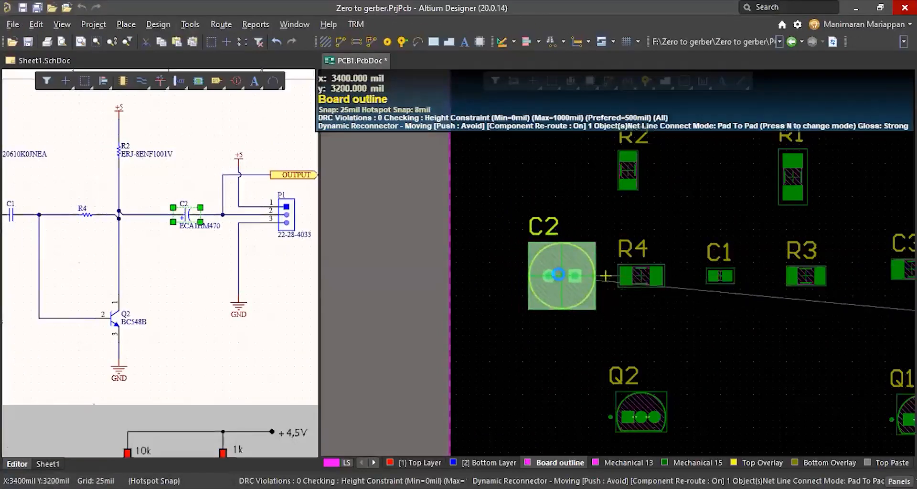
{"action": "left_click", "coordinate": [558, 274]}
Select header P1 in the schematic, rotate it 180 degrees and place it beside C2 at about x 3100, y 3200 mil
{"action": "left_click", "coordinate": [285, 210]}
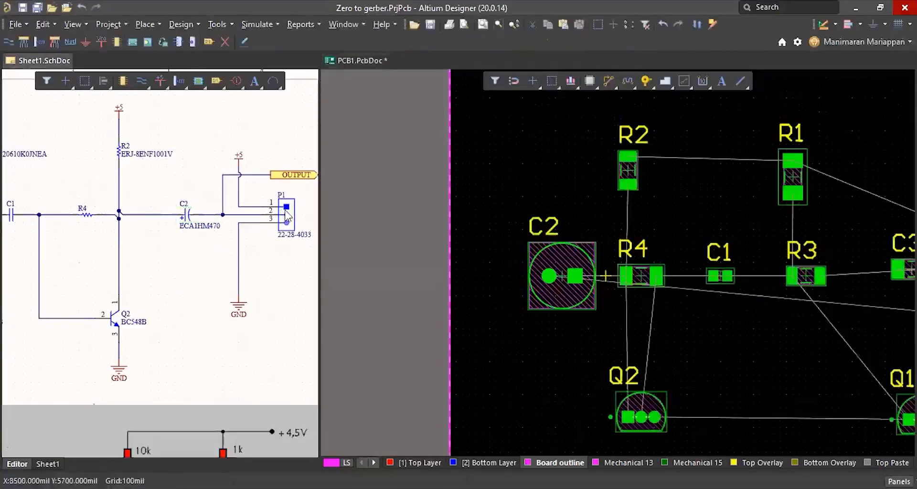
{"action": "key", "text": "t"}
{"action": "key", "text": "o"}
{"action": "key", "text": "c"}
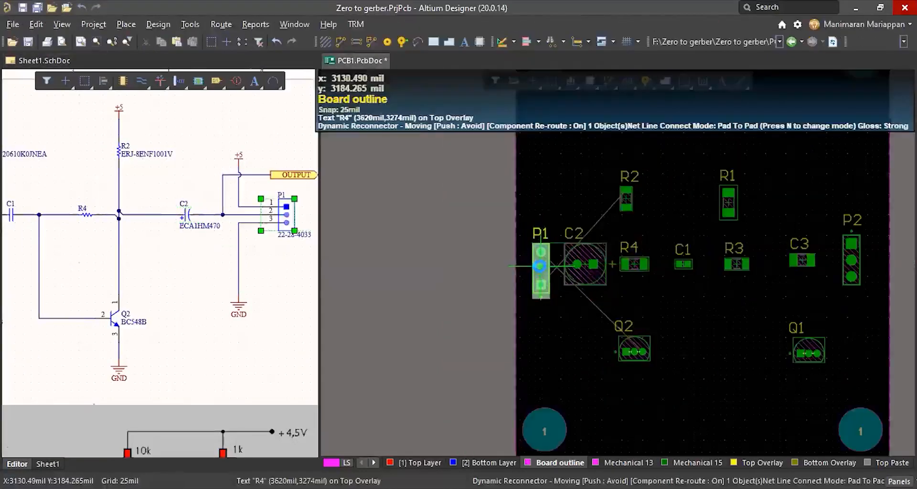
{"action": "scroll", "coordinate": [531, 267], "scroll_direction": "up", "scroll_amount": 3, "text": "ctrl"}
{"action": "key", "text": "space"}
{"action": "key", "text": "space"}
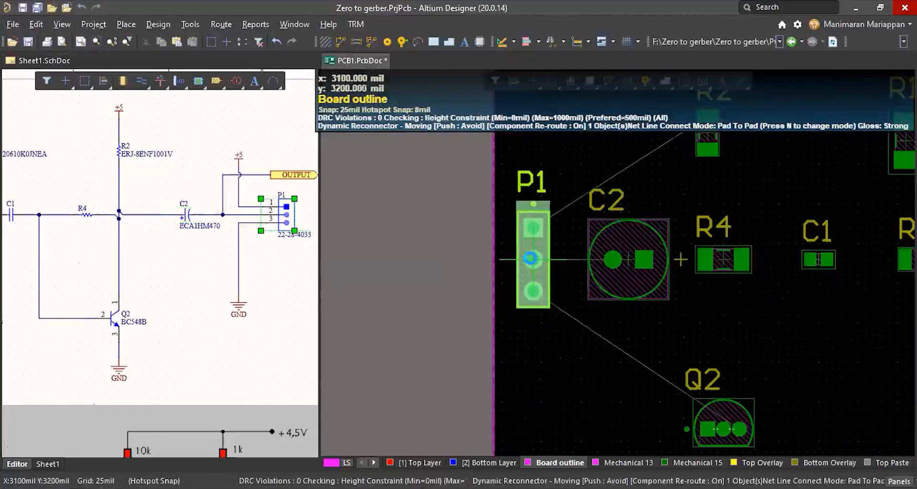
{"action": "left_click", "coordinate": [531, 259]}
Select the resistors and capacitors between the two headers and shift them together slightly towards P2
{"action": "scroll", "coordinate": [497, 250], "scroll_direction": "down", "scroll_amount": 4, "text": "ctrl"}
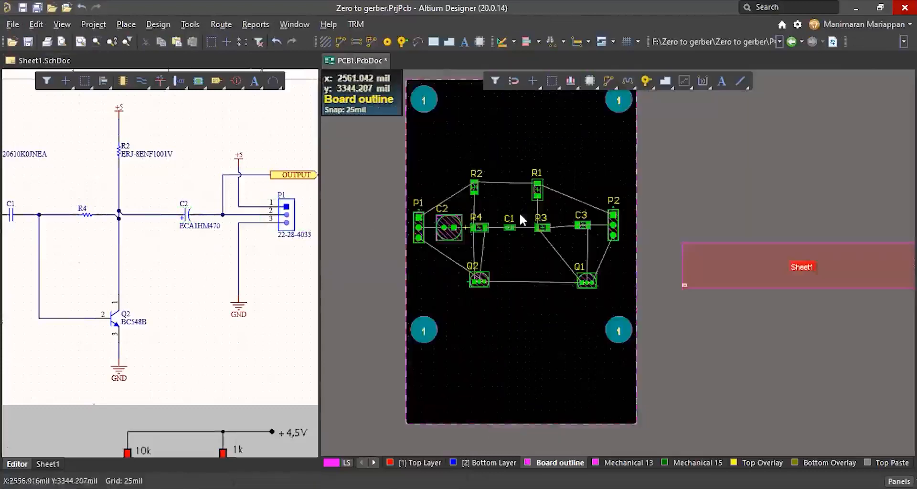
{"action": "scroll", "coordinate": [535, 229], "scroll_direction": "up", "scroll_amount": 1, "text": "ctrl"}
{"action": "scroll", "coordinate": [479, 231], "scroll_direction": "up", "scroll_amount": 1, "text": "ctrl"}
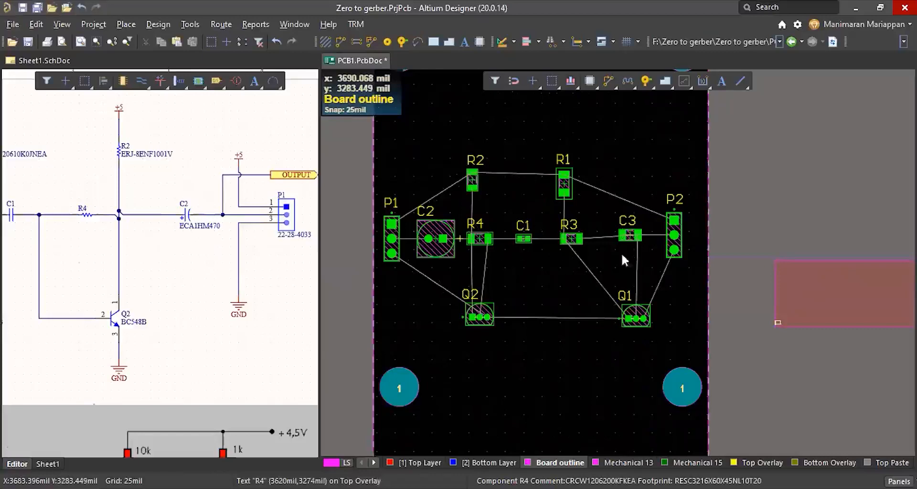
{"action": "scroll", "coordinate": [466, 239], "scroll_direction": "up", "scroll_amount": 1, "text": "ctrl"}
{"action": "scroll", "coordinate": [413, 179], "scroll_direction": "up", "scroll_amount": 1}
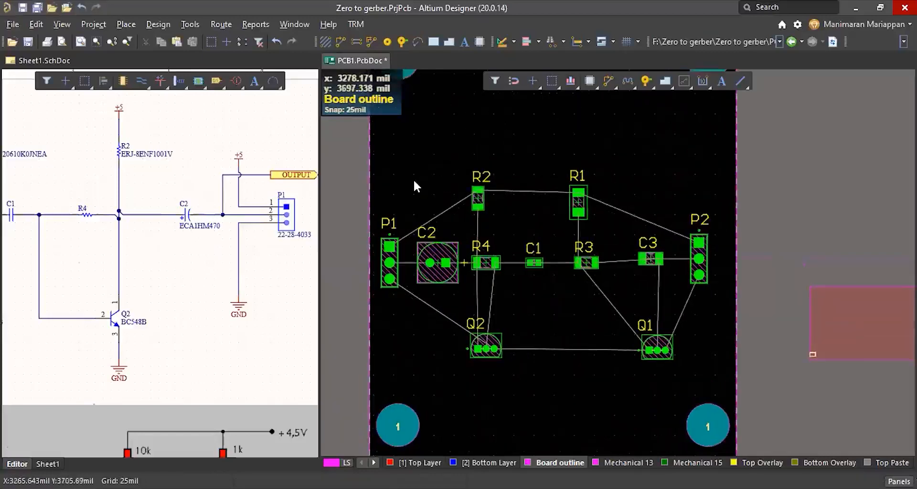
{"action": "left_click_drag", "start_coordinate": [414, 179], "coordinate": [671, 296]}
{"action": "left_click_drag", "start_coordinate": [438, 258], "coordinate": [529, 329]}
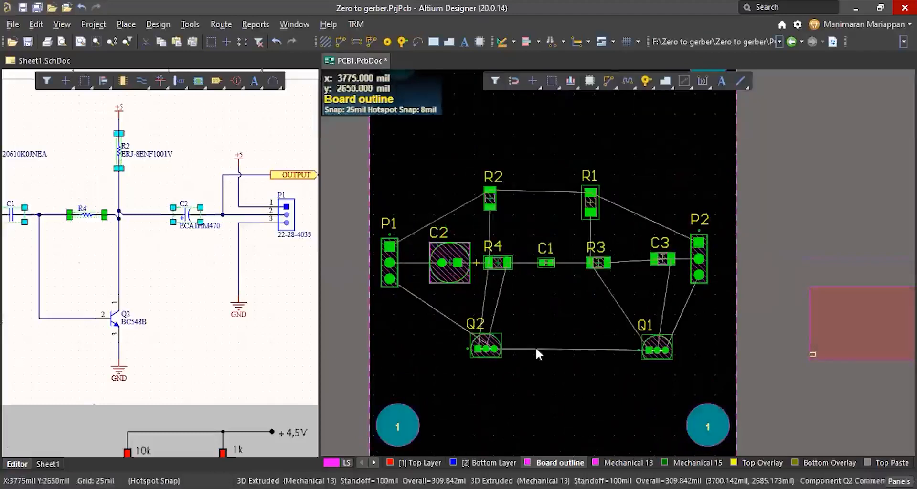
Select all placed components, rotate the group 90 degrees counterclockwise and centre it on the board with P2 above and P1 below
{"action": "scroll", "coordinate": [581, 284], "scroll_direction": "down", "scroll_amount": 2, "text": "ctrl"}
{"action": "scroll", "coordinate": [583, 284], "scroll_direction": "up", "scroll_amount": 2, "text": "ctrl"}
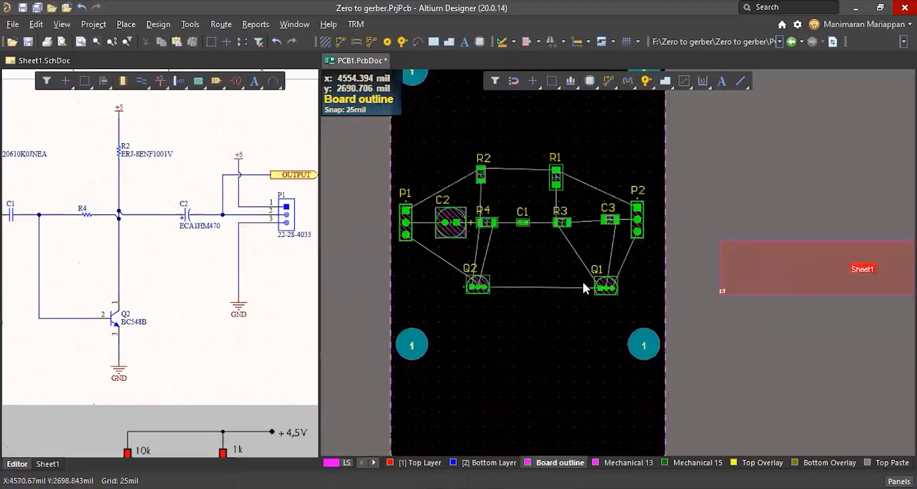
{"action": "scroll", "coordinate": [508, 185], "scroll_direction": "down", "scroll_amount": 2, "text": "ctrl"}
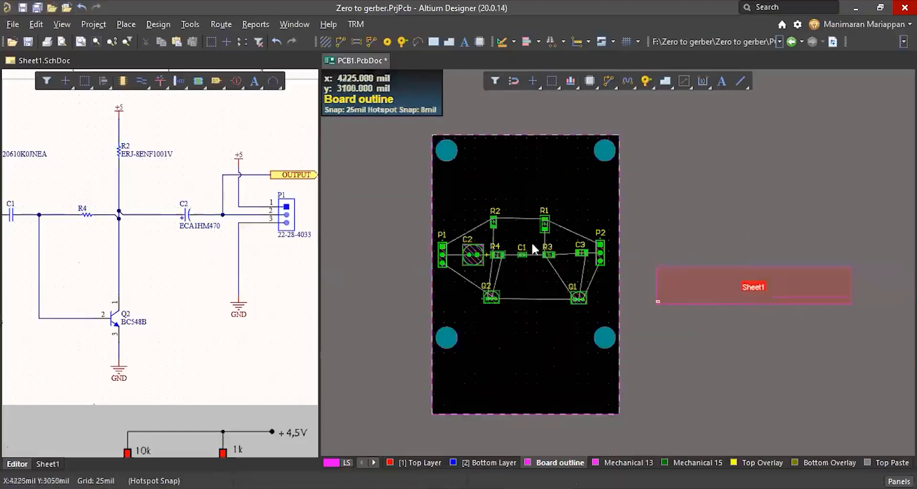
{"action": "scroll", "coordinate": [434, 219], "scroll_direction": "up", "scroll_amount": 2, "text": "ctrl"}
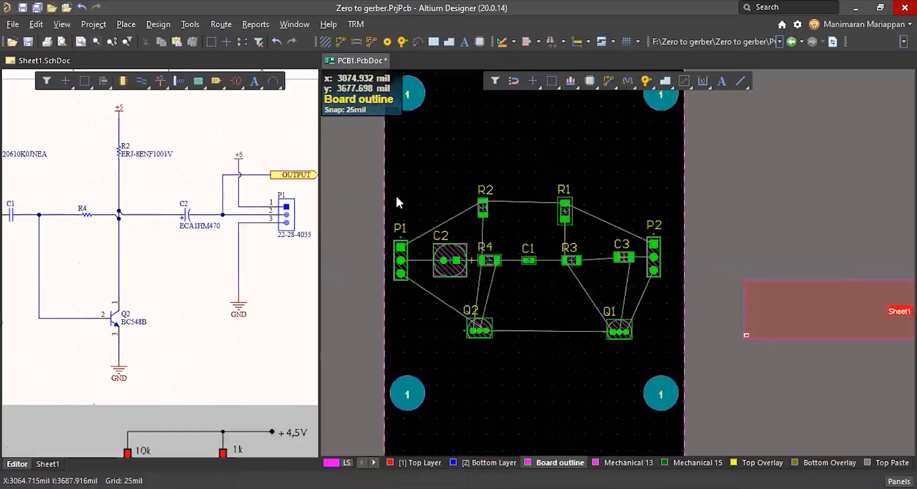
{"action": "left_click_drag", "start_coordinate": [395, 174], "coordinate": [664, 341]}
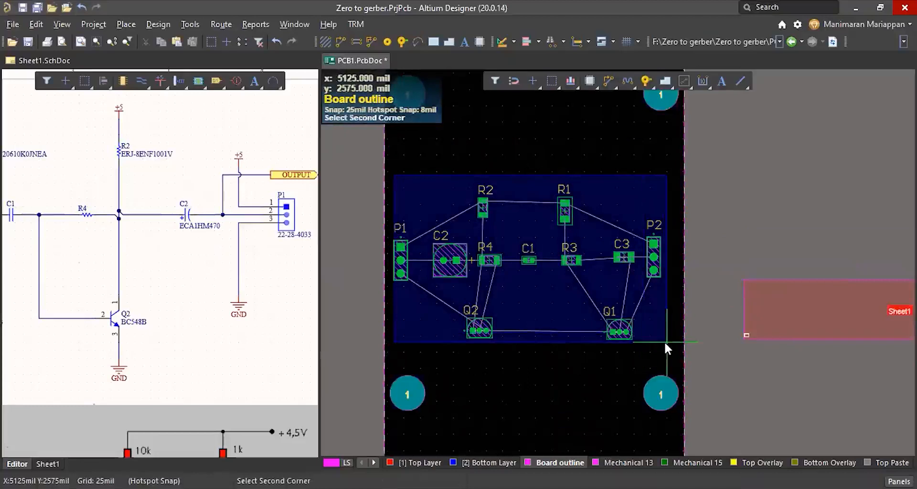
{"action": "left_click", "coordinate": [400, 257]}
{"action": "left_click_drag", "start_coordinate": [403, 269], "coordinate": [543, 425]}
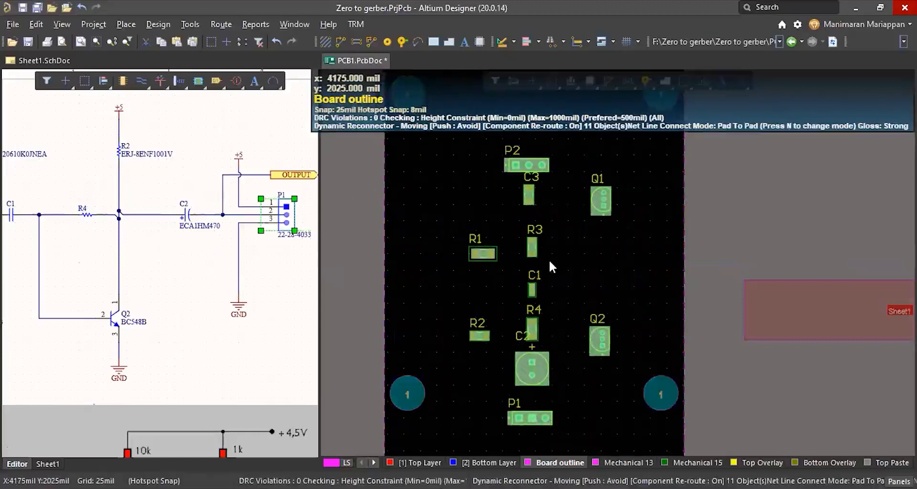
{"action": "scroll", "coordinate": [551, 259], "scroll_direction": "down", "scroll_amount": 2, "text": "ctrl"}
{"action": "scroll", "coordinate": [469, 225], "scroll_direction": "up", "scroll_amount": 6, "text": "ctrl"}
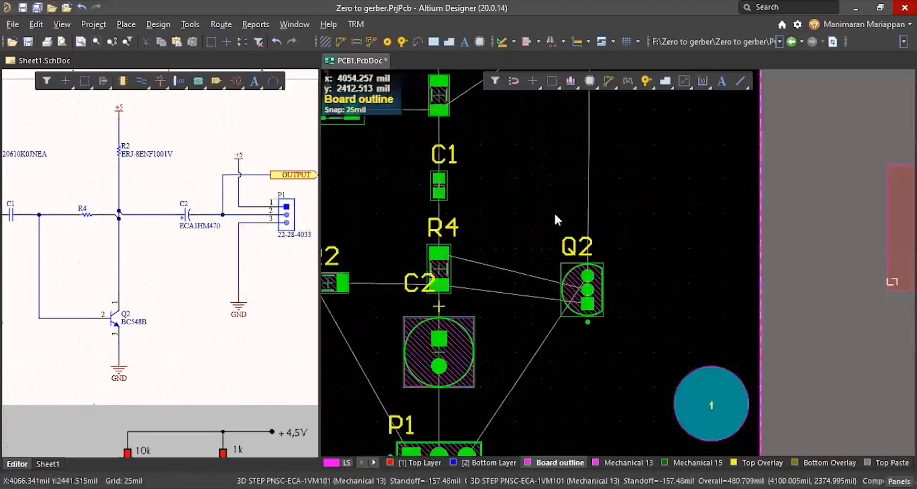
{"action": "scroll", "coordinate": [540, 181], "scroll_direction": "down", "scroll_amount": 3, "text": "ctrl"}
{"action": "scroll", "coordinate": [511, 225], "scroll_direction": "up", "scroll_amount": 1, "text": "ctrl"}
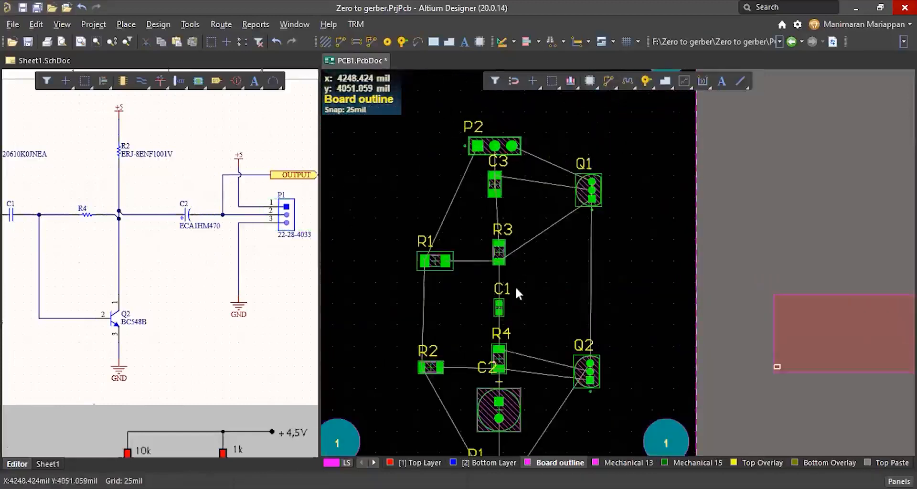
{"action": "right_click_drag", "start_coordinate": [528, 201], "coordinate": [519, 277]}
{"action": "left_click_drag", "start_coordinate": [497, 210], "coordinate": [497, 211]}
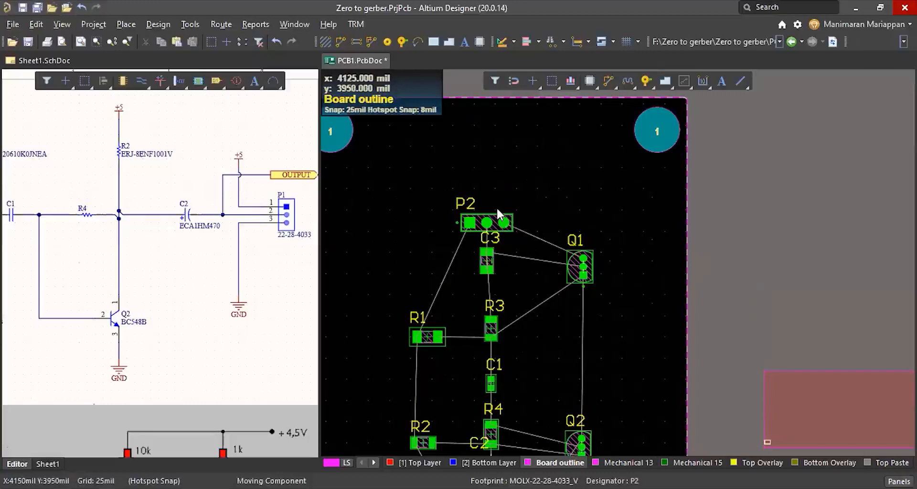
Delete the Sheet1 room beside the board and save the PCB document
{"action": "scroll", "coordinate": [497, 213], "scroll_direction": "down", "scroll_amount": 3, "text": "ctrl"}
{"action": "left_click", "coordinate": [589, 273]}
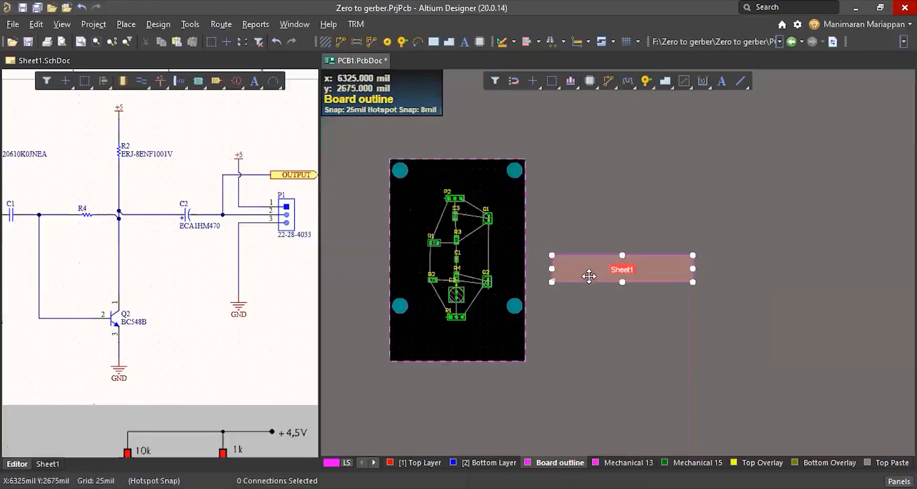
{"action": "scroll", "coordinate": [541, 245], "scroll_direction": "up", "scroll_amount": 2, "text": "ctrl"}
{"action": "scroll", "coordinate": [495, 242], "scroll_direction": "down", "scroll_amount": 1, "text": "ctrl"}
{"action": "scroll", "coordinate": [472, 261], "scroll_direction": "up", "scroll_amount": 3, "text": "ctrl"}
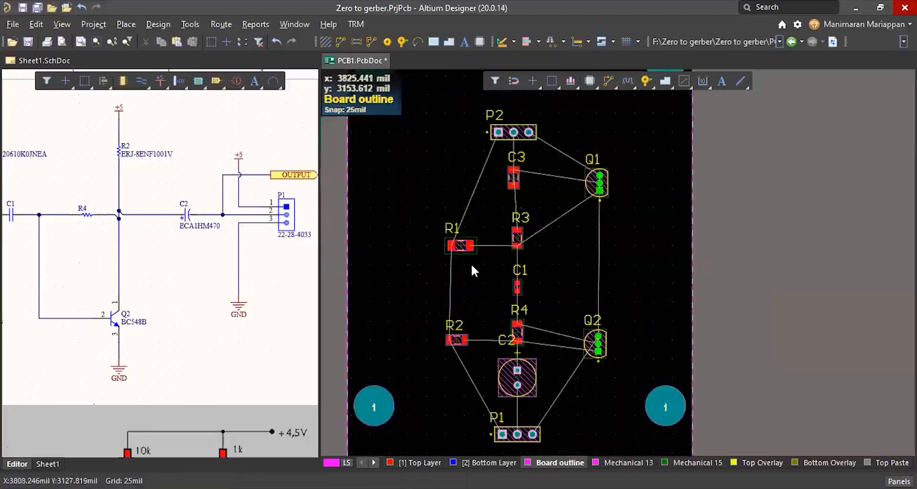
{"action": "scroll", "coordinate": [472, 262], "scroll_direction": "down", "scroll_amount": 2, "text": "ctrl"}
{"action": "key", "text": "ctrl+s"}
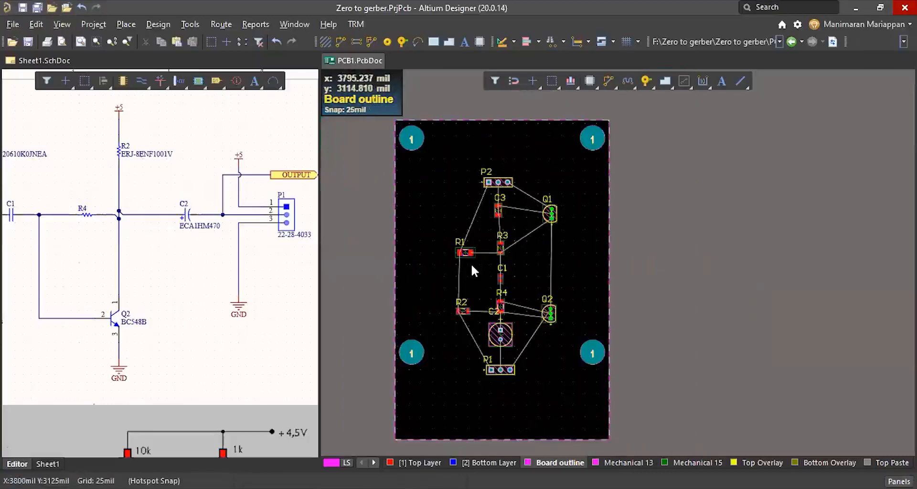
Merge the split schematic and PCB views back into a single document window
{"action": "right_click", "coordinate": [343, 59]}
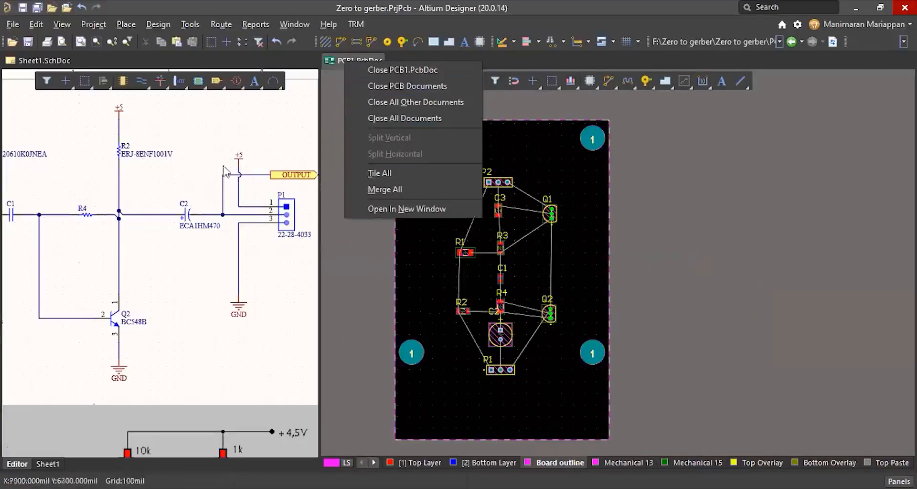
{"action": "left_click", "coordinate": [384, 190]}
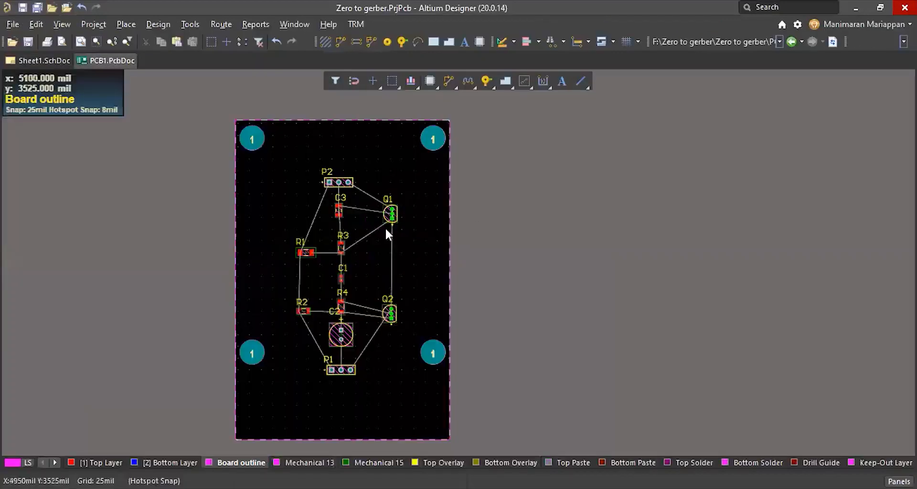
{"action": "scroll", "coordinate": [385, 228], "scroll_direction": "up", "scroll_amount": 2, "text": "ctrl"}
{"action": "scroll", "coordinate": [489, 258], "scroll_direction": "down", "scroll_amount": 3, "text": "ctrl"}
{"action": "scroll", "coordinate": [334, 198], "scroll_direction": "up", "scroll_amount": 2, "text": "ctrl"}
{"action": "scroll", "coordinate": [332, 200], "scroll_direction": "down", "scroll_amount": 2, "text": "ctrl"}
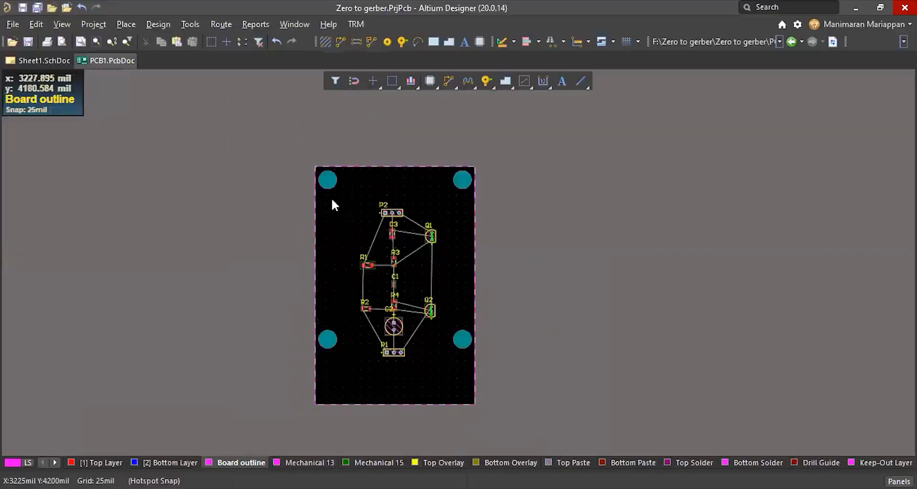
Open the board's layer stack manager and try inserting a signal layer above Dielectric 1
{"action": "left_click", "coordinate": [153, 26]}
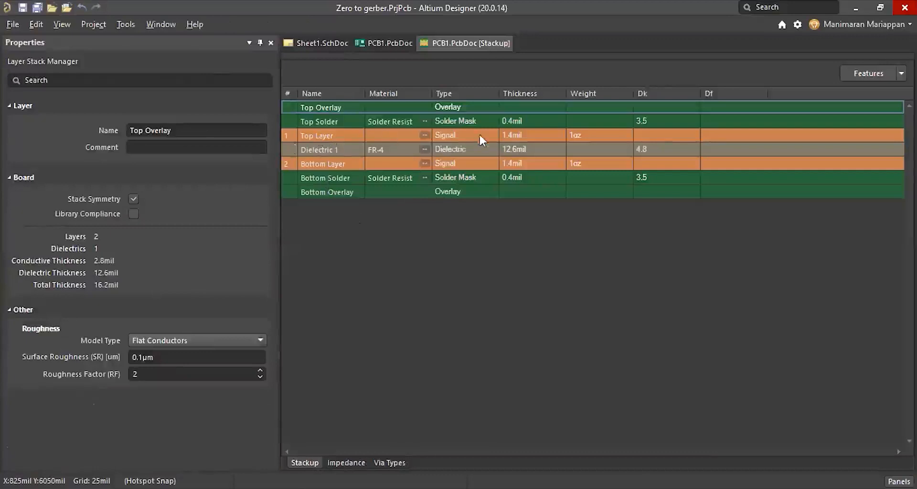
{"action": "right_click", "coordinate": [304, 147]}
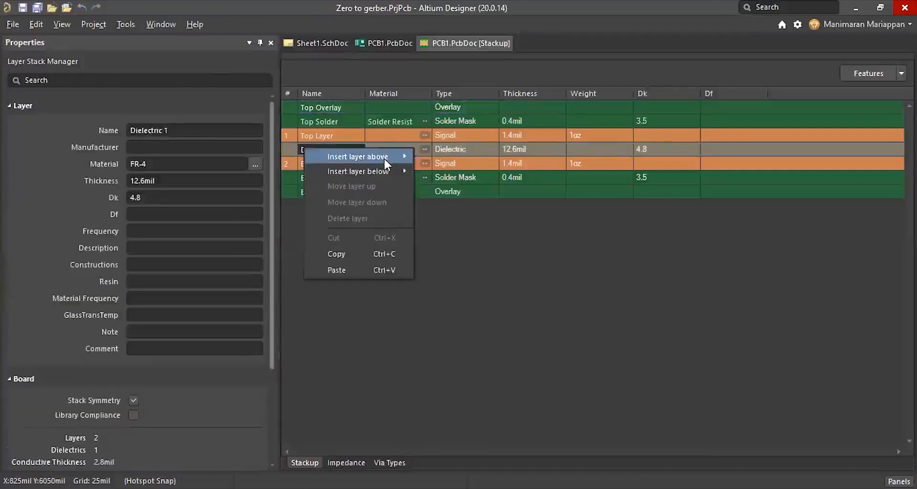
{"action": "mouse_move", "coordinate": [383, 157]}
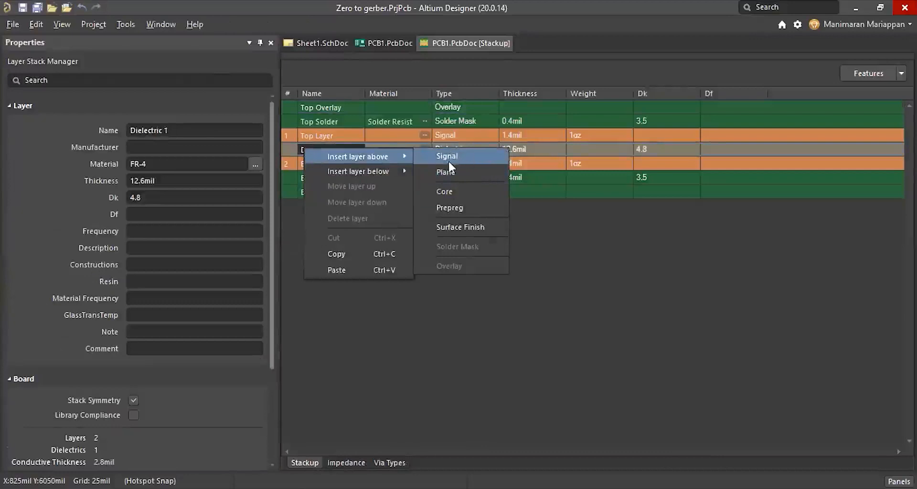
{"action": "left_click", "coordinate": [448, 158]}
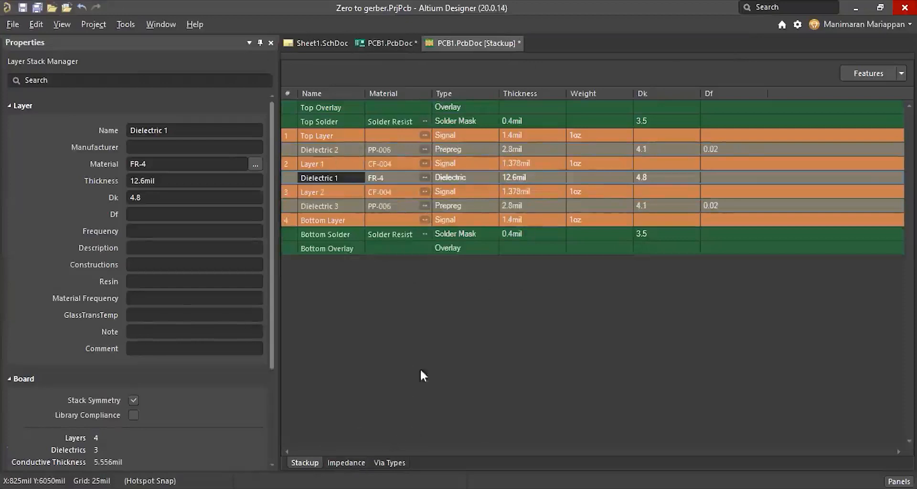
View the stackup's impedance page and close the stackup without saving its changes
{"action": "left_click", "coordinate": [359, 463]}
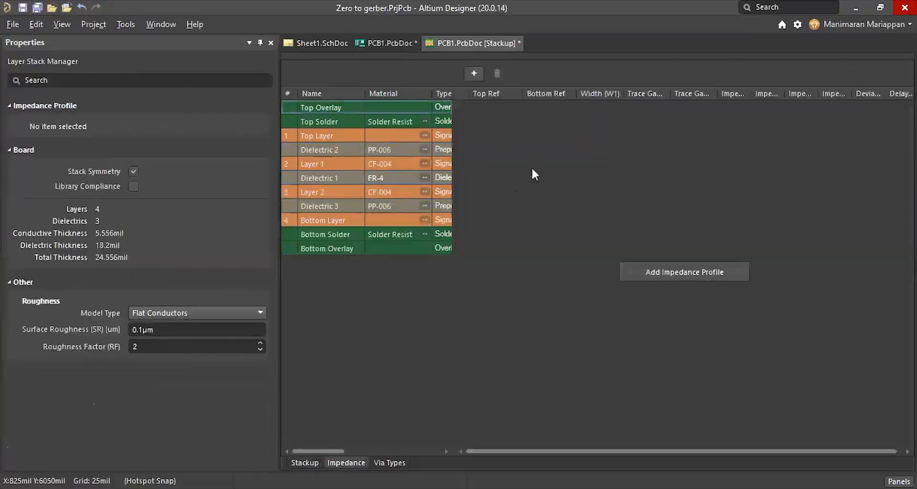
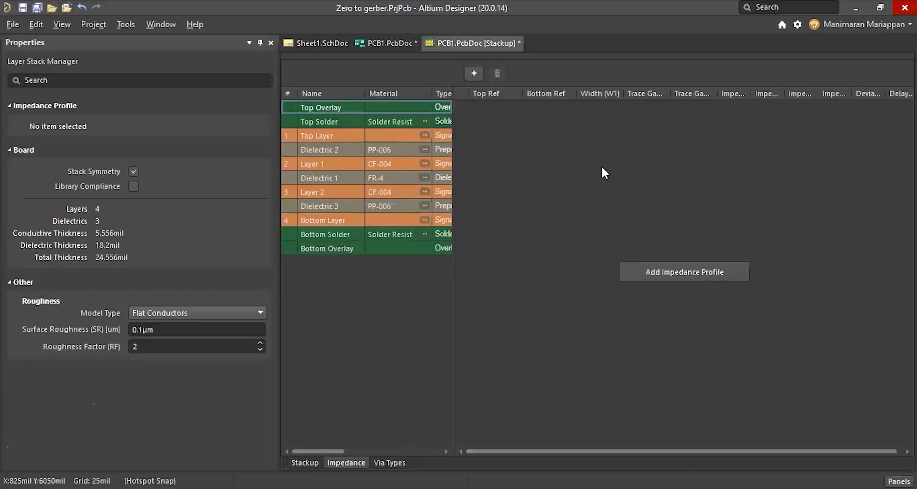
{"action": "right_click", "coordinate": [463, 41]}
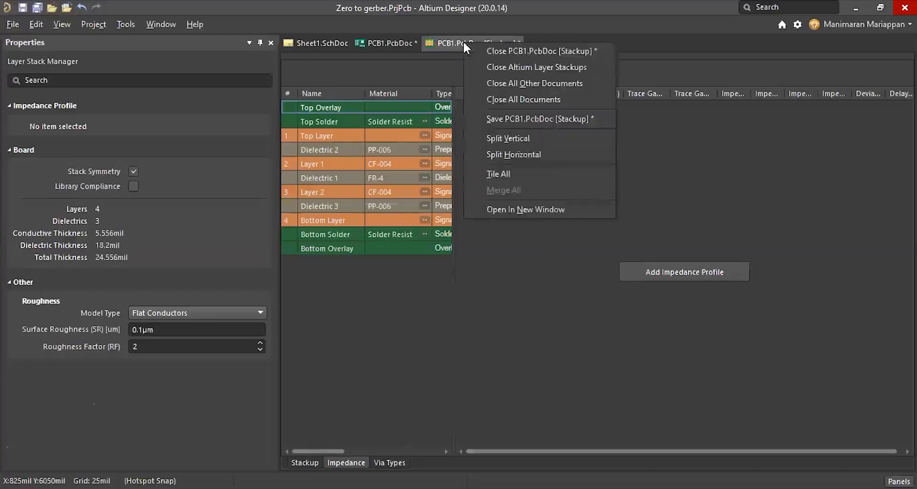
{"action": "left_click", "coordinate": [507, 53]}
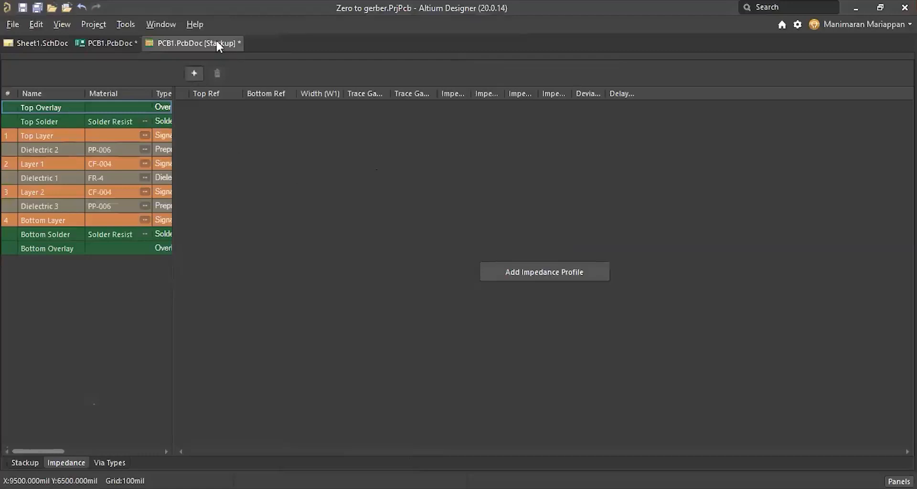
Open the board's design rules and look through the rule categories from Electrical down to Signal Integrity, then view the Clearance rule
{"action": "scroll", "coordinate": [411, 286], "scroll_direction": "up", "scroll_amount": 3, "text": "ctrl"}
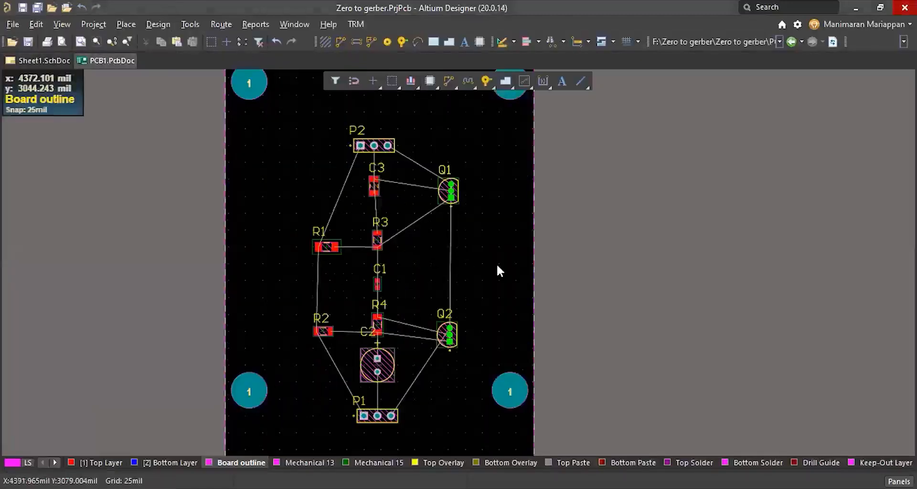
{"action": "scroll", "coordinate": [497, 268], "scroll_direction": "down", "scroll_amount": 2, "text": "ctrl"}
{"action": "left_click", "coordinate": [158, 24]}
{"action": "left_click", "coordinate": [181, 90]}
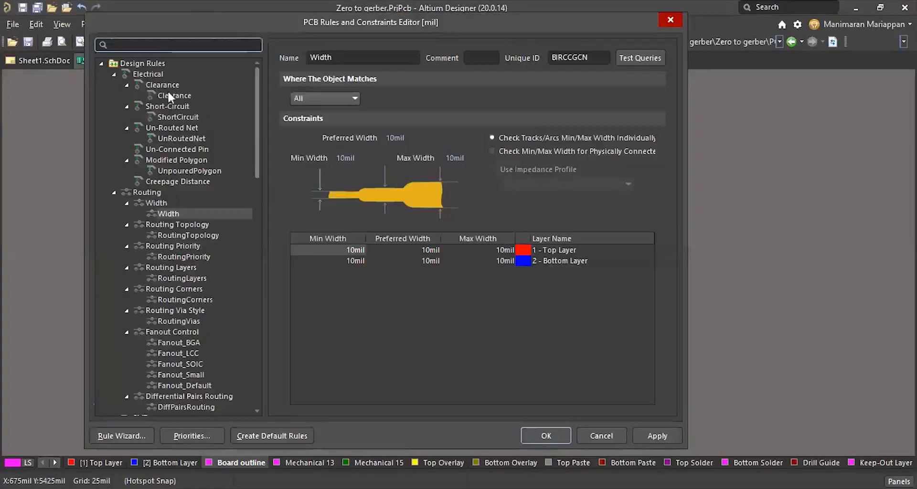
{"action": "scroll", "coordinate": [176, 291], "scroll_direction": "down", "scroll_amount": 7}
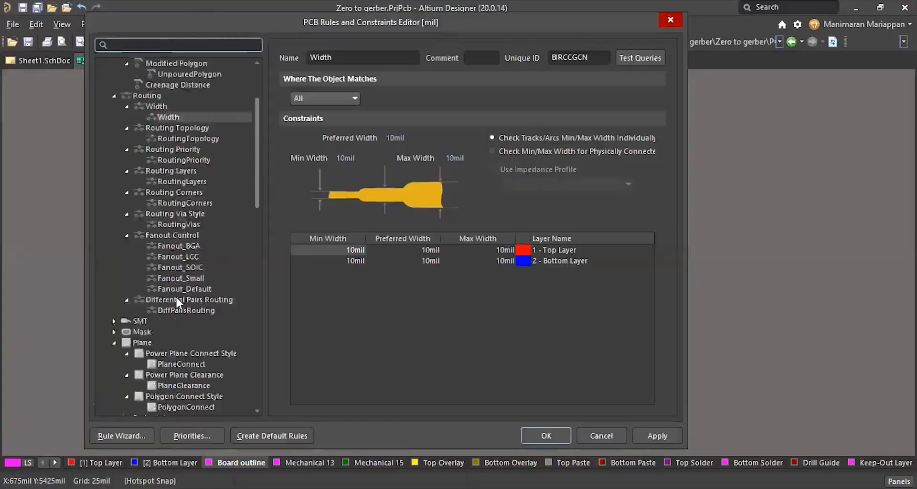
{"action": "scroll", "coordinate": [172, 292], "scroll_direction": "down", "scroll_amount": 15}
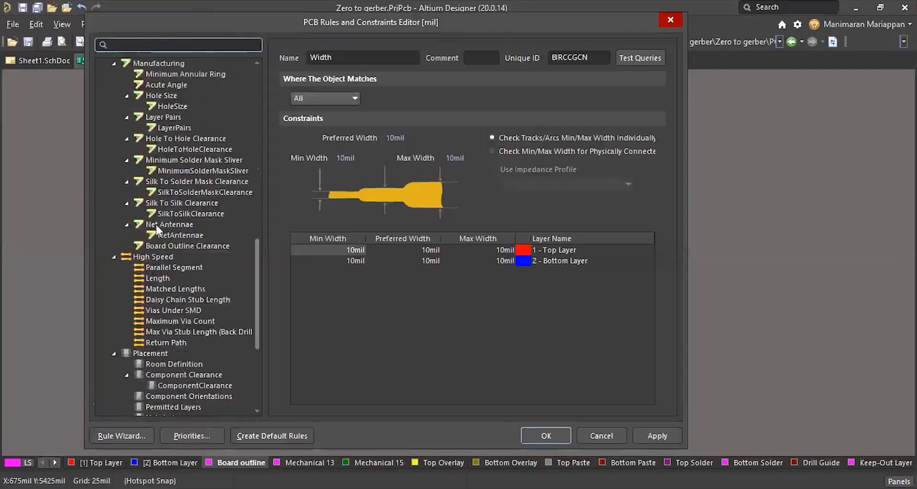
{"action": "scroll", "coordinate": [174, 185], "scroll_direction": "up", "scroll_amount": 4}
{"action": "scroll", "coordinate": [185, 318], "scroll_direction": "down", "scroll_amount": 4}
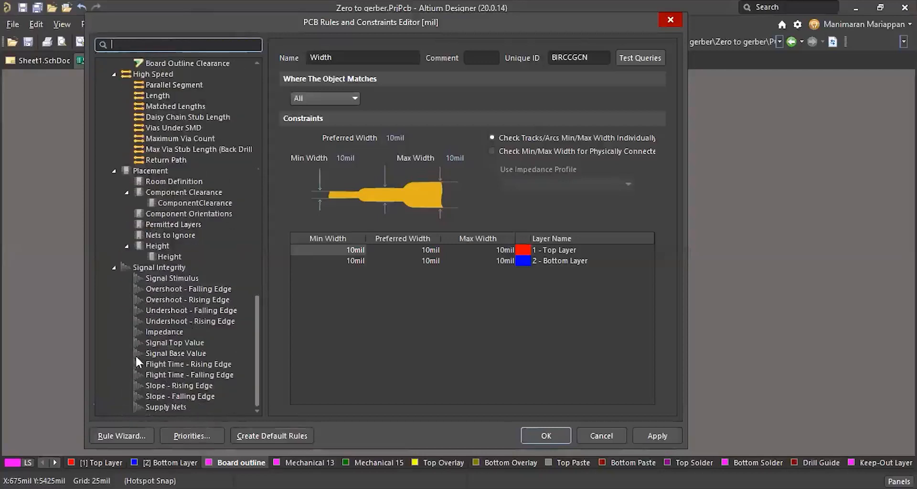
{"action": "scroll", "coordinate": [173, 191], "scroll_direction": "up", "scroll_amount": 20}
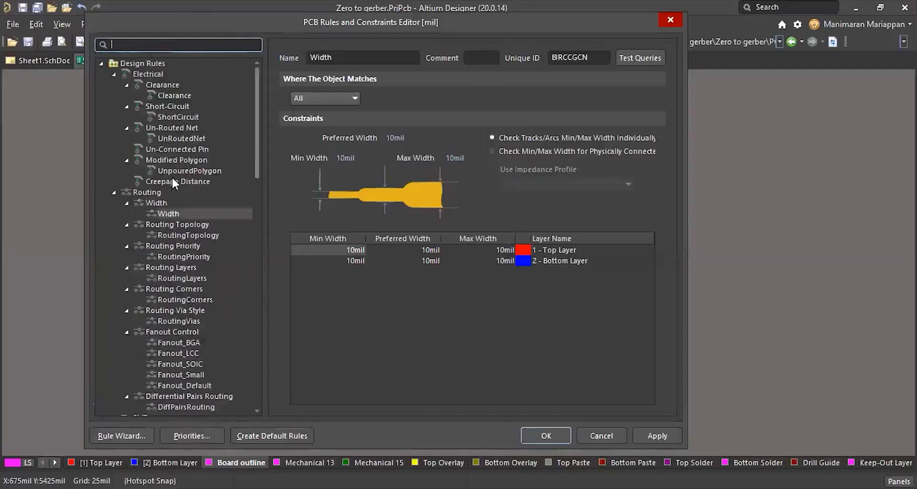
{"action": "left_click", "coordinate": [176, 96]}
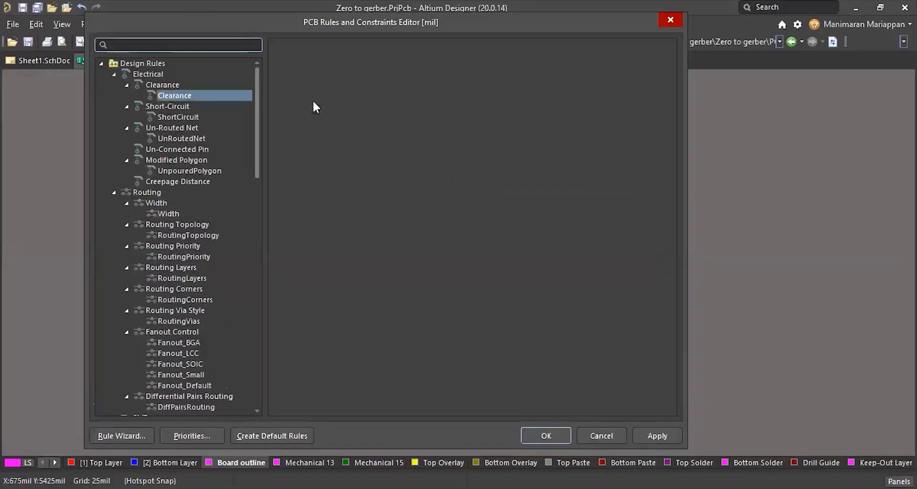
In the routing Width rule, set the minimum width to 8 mil and the maximum width to 15 mil
{"action": "left_click", "coordinate": [193, 215]}
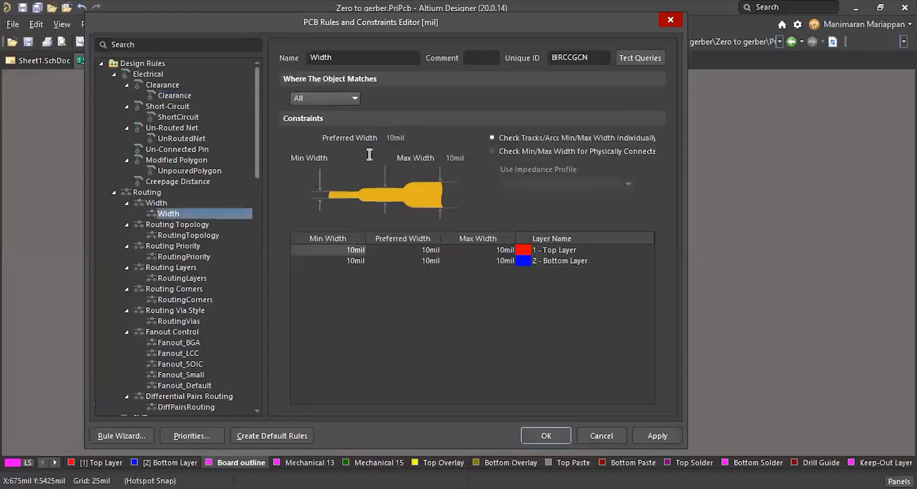
{"action": "left_click", "coordinate": [353, 158]}
{"action": "type", "text": "8"}
{"action": "left_click", "coordinate": [396, 138]}
{"action": "left_click", "coordinate": [455, 158]}
{"action": "key", "text": "ctrl+a"}
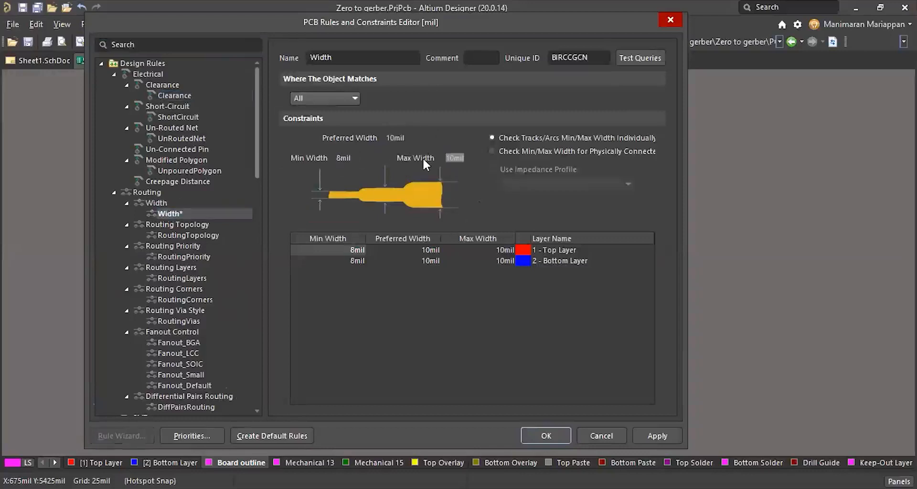
{"action": "type", "text": "15"}
Review the Clearance rule's object-to-object values, recheck the Width rule, and accept the design rule changes
{"action": "left_click", "coordinate": [168, 96]}
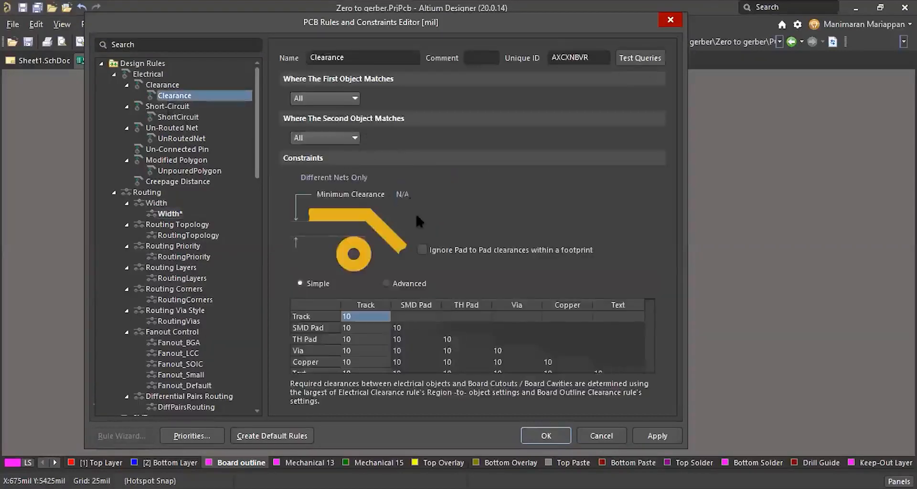
{"action": "scroll", "coordinate": [385, 324], "scroll_direction": "down", "scroll_amount": 2}
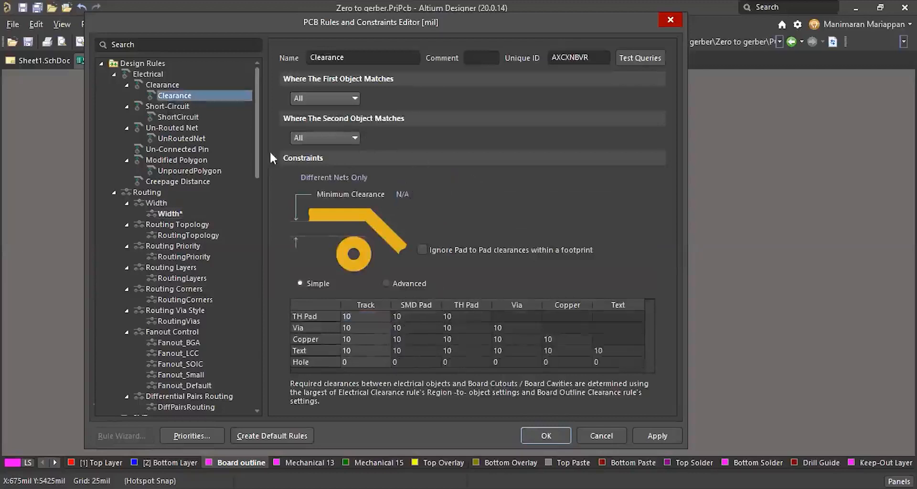
{"action": "left_click", "coordinate": [162, 215]}
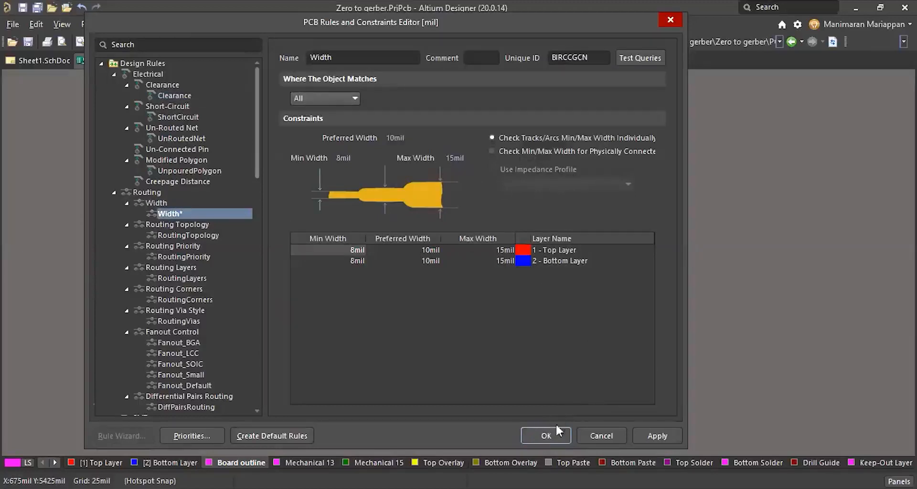
{"action": "left_click", "coordinate": [549, 435]}
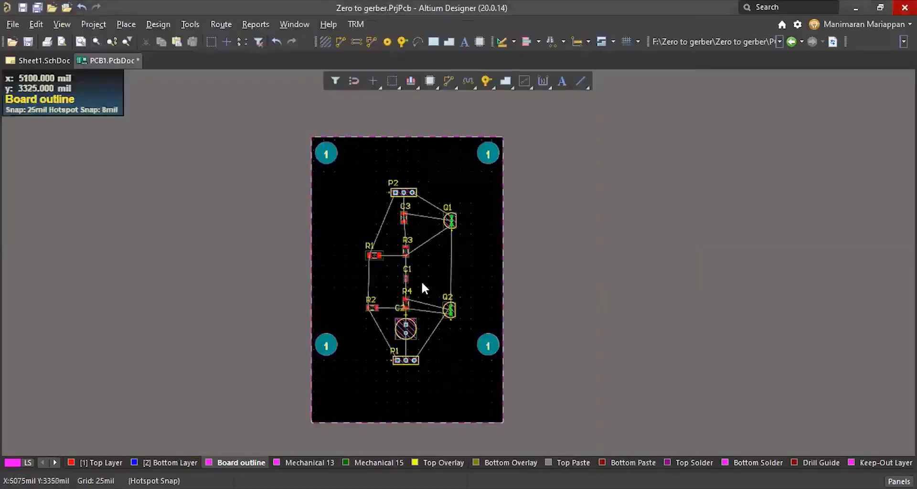
Interactively route the +5 net from P1's square pad to R2's left pad on the Top Layer, using sharp 45-degree corners
{"action": "scroll", "coordinate": [405, 270], "scroll_direction": "up", "scroll_amount": 2, "text": "ctrl"}
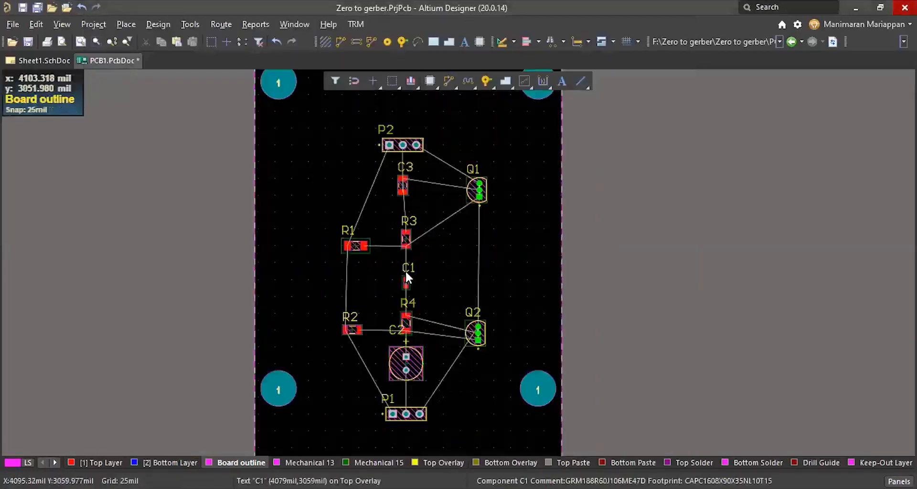
{"action": "scroll", "coordinate": [473, 253], "scroll_direction": "down", "scroll_amount": 2, "text": "ctrl"}
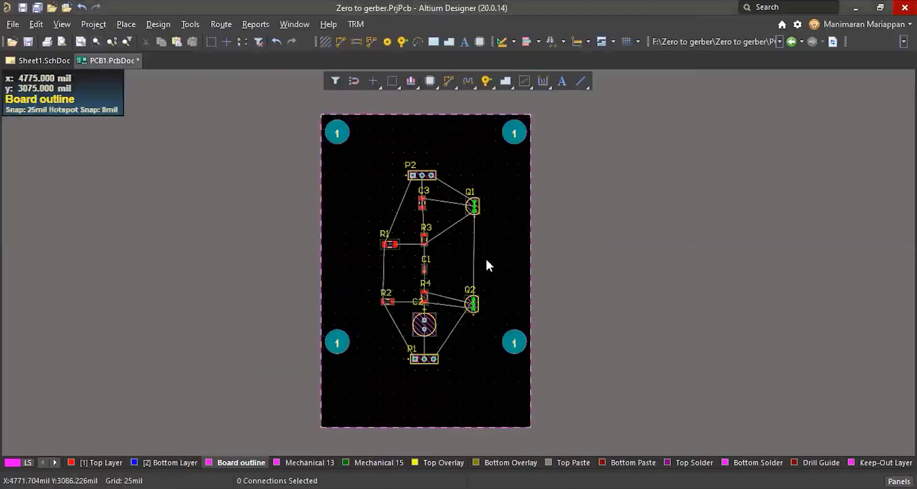
{"action": "left_click", "coordinate": [220, 22]}
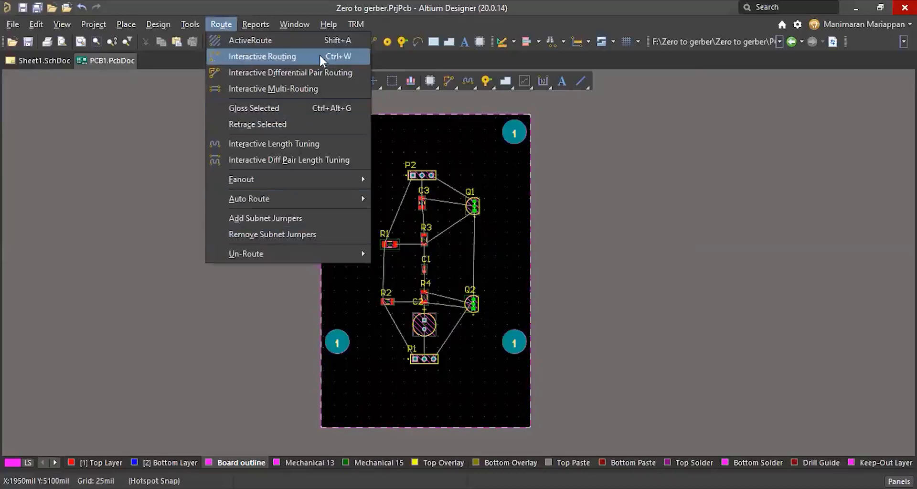
{"action": "left_click", "coordinate": [263, 58]}
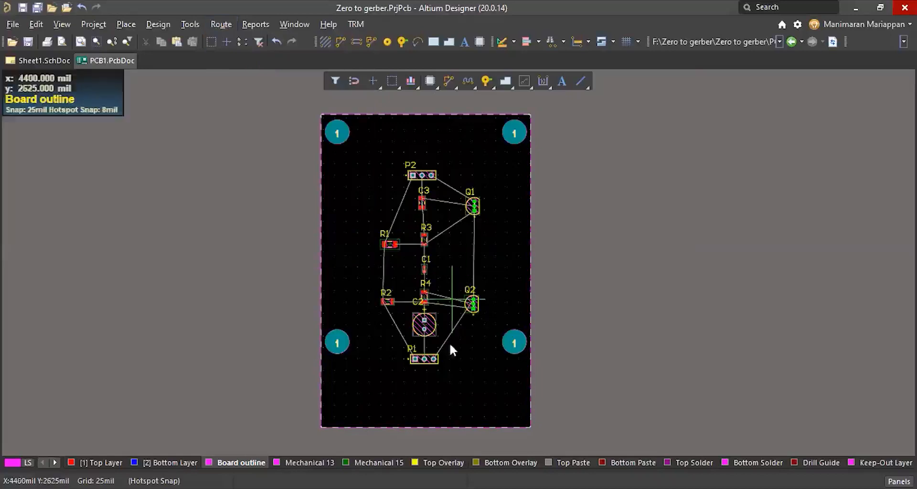
{"action": "scroll", "coordinate": [438, 374], "scroll_direction": "up", "scroll_amount": 3, "text": "ctrl"}
{"action": "scroll", "coordinate": [392, 349], "scroll_direction": "up", "scroll_amount": 2, "text": "ctrl"}
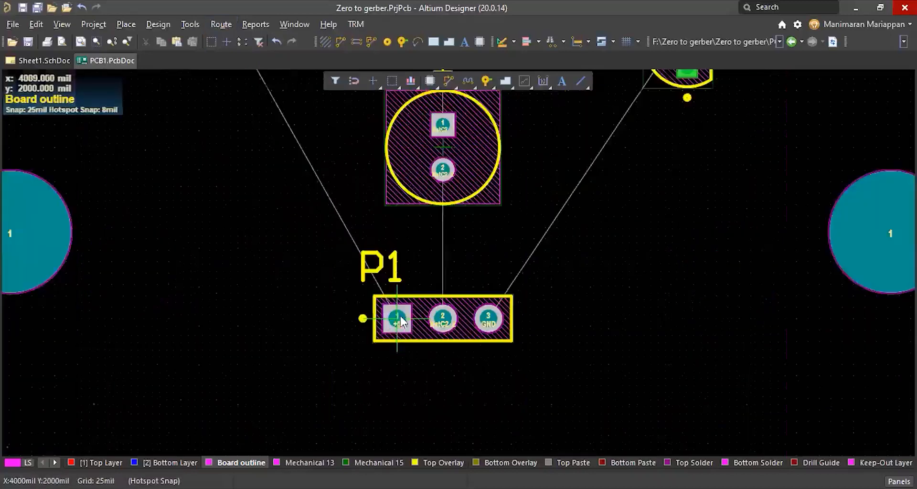
{"action": "left_click", "coordinate": [397, 319]}
{"action": "scroll", "coordinate": [265, 210], "scroll_direction": "down", "scroll_amount": 2, "text": "ctrl"}
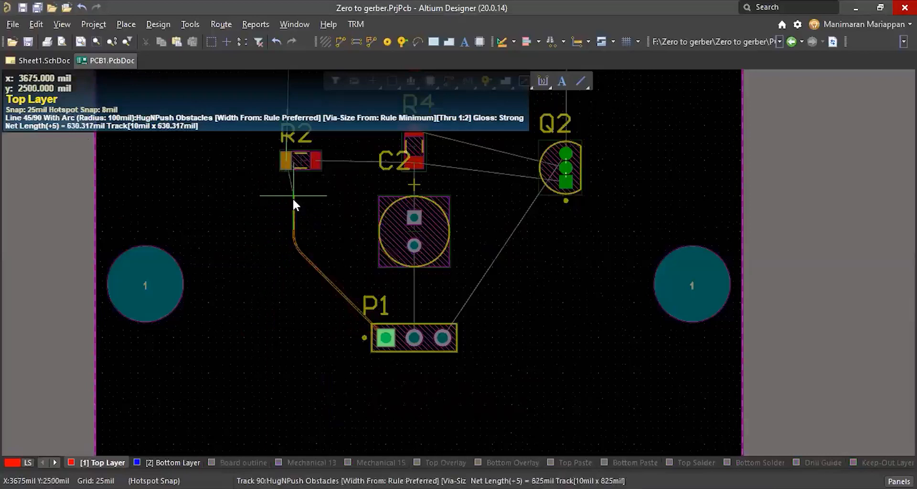
{"action": "key", "text": "shift+space"}
{"action": "key", "text": "shift+space"}
{"action": "key", "text": "shift+space"}
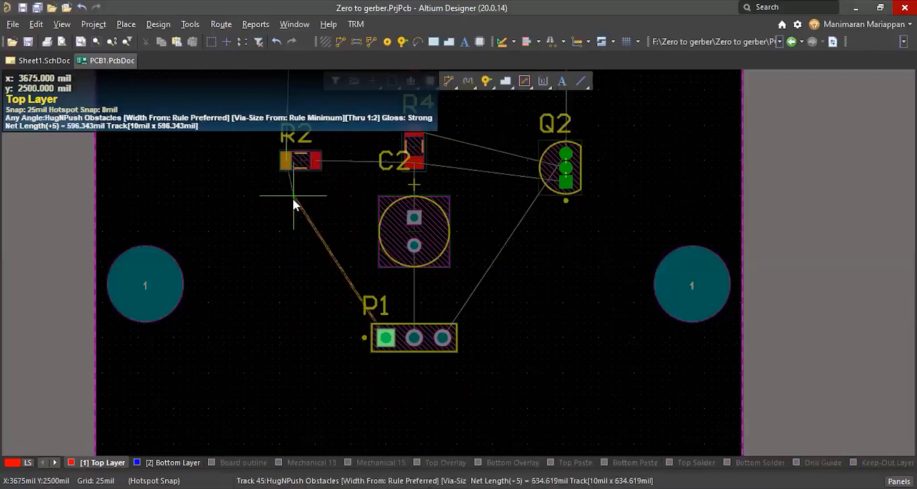
{"action": "key", "text": "shift+space"}
{"action": "scroll", "coordinate": [287, 165], "scroll_direction": "up", "scroll_amount": 1, "text": "ctrl"}
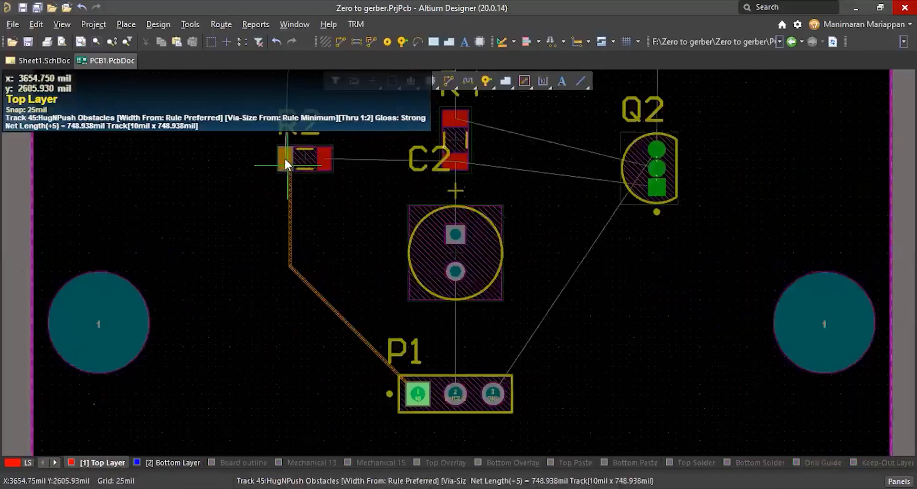
{"action": "left_click", "coordinate": [285, 163]}
Route the +5 track from R2's left pad straight up to R1's left pad on the Top Layer
{"action": "scroll", "coordinate": [337, 236], "scroll_direction": "down", "scroll_amount": 4, "text": "ctrl"}
{"action": "scroll", "coordinate": [336, 237], "scroll_direction": "up", "scroll_amount": 5, "text": "ctrl"}
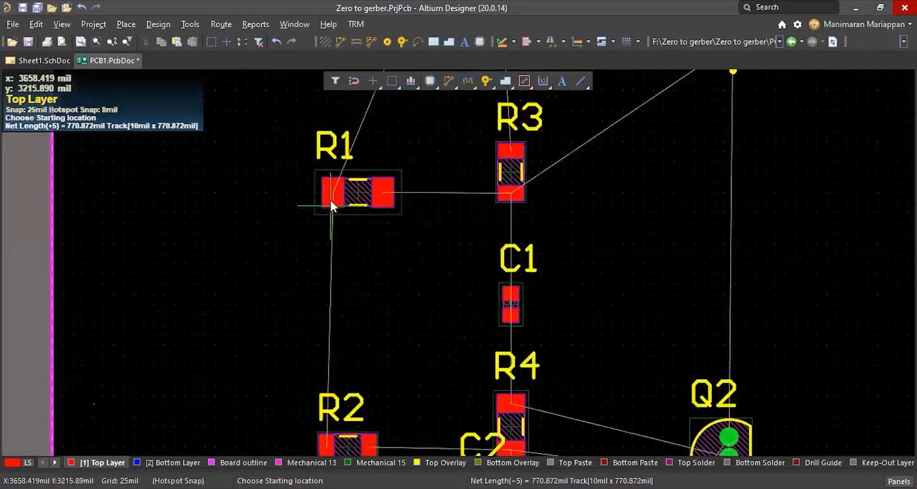
{"action": "scroll", "coordinate": [335, 257], "scroll_direction": "down", "scroll_amount": 2, "text": "ctrl"}
{"action": "scroll", "coordinate": [340, 352], "scroll_direction": "up", "scroll_amount": 3, "text": "ctrl"}
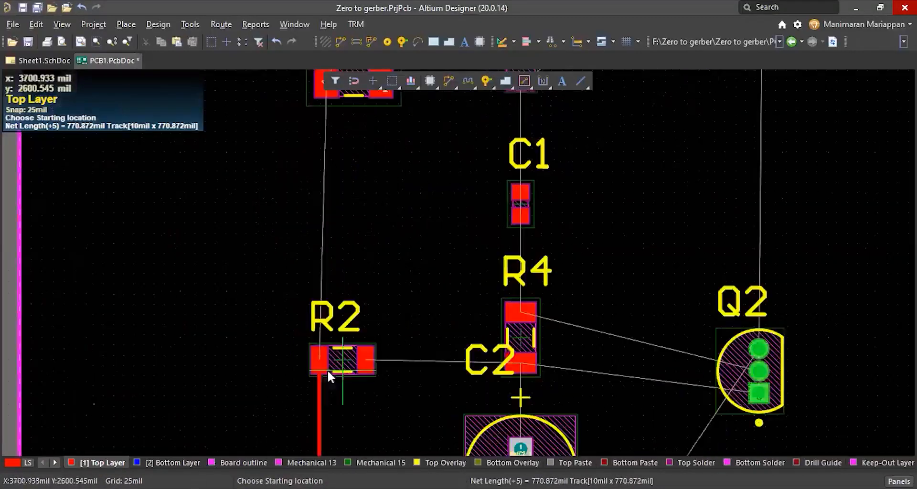
{"action": "scroll", "coordinate": [313, 337], "scroll_direction": "up", "scroll_amount": 2, "text": "ctrl"}
{"action": "left_click", "coordinate": [314, 337]}
{"action": "scroll", "coordinate": [315, 174], "scroll_direction": "down", "scroll_amount": 2, "text": "ctrl"}
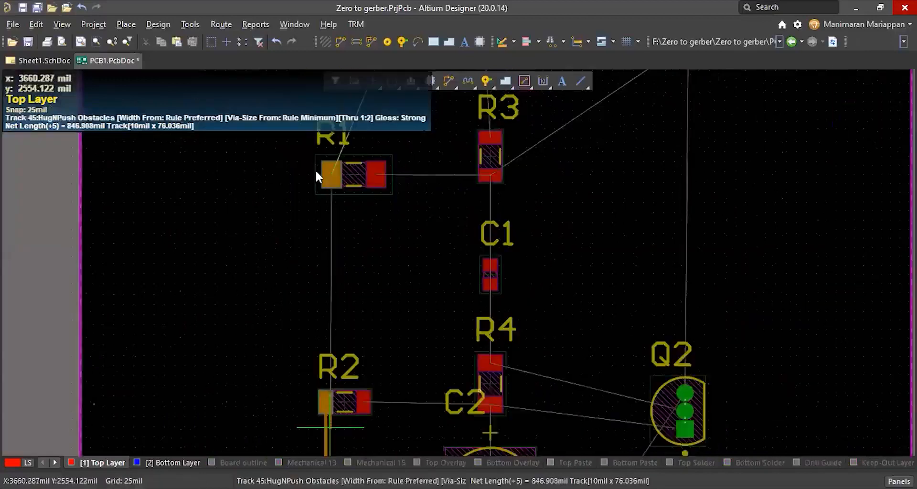
{"action": "scroll", "coordinate": [325, 172], "scroll_direction": "up", "scroll_amount": 1, "text": "ctrl"}
{"action": "left_click", "coordinate": [341, 181]}
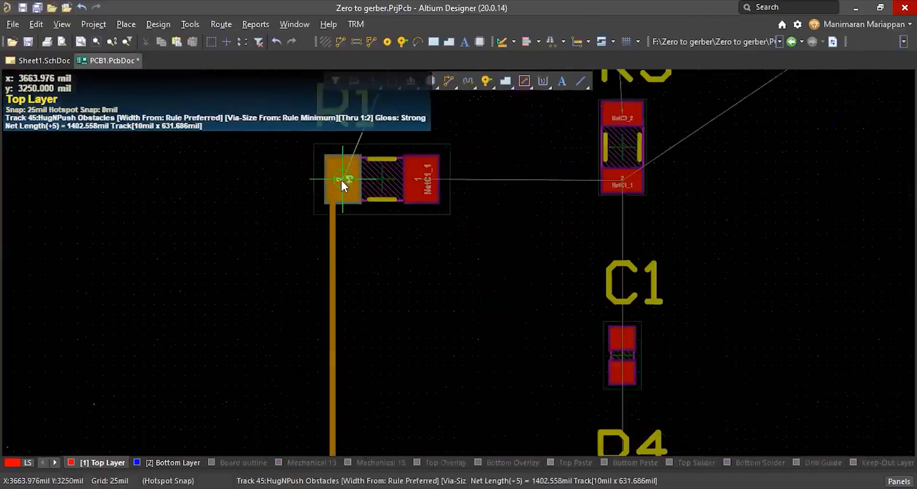
{"action": "right_click", "coordinate": [342, 184]}
Route the +5 track from P2's square pad to R1's left pad on the Top Layer with a 45-degree bend
{"action": "scroll", "coordinate": [342, 184], "scroll_direction": "down", "scroll_amount": 2, "text": "ctrl"}
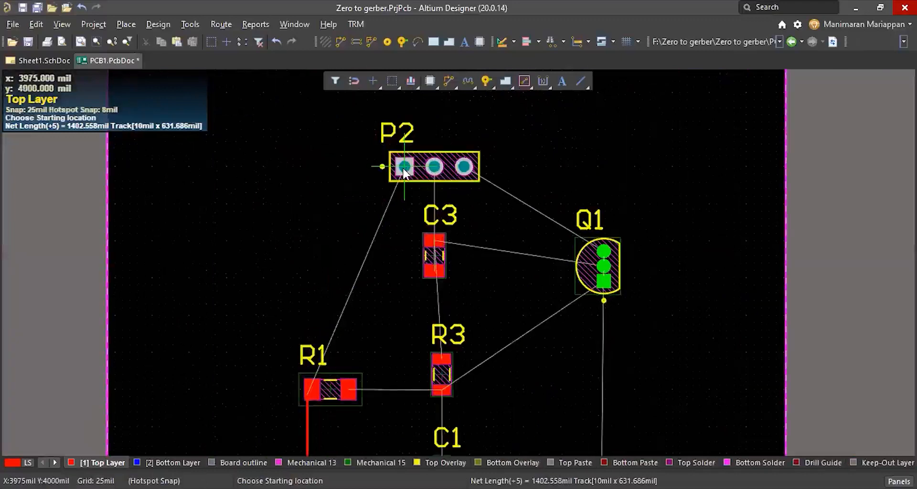
{"action": "left_click", "coordinate": [403, 168]}
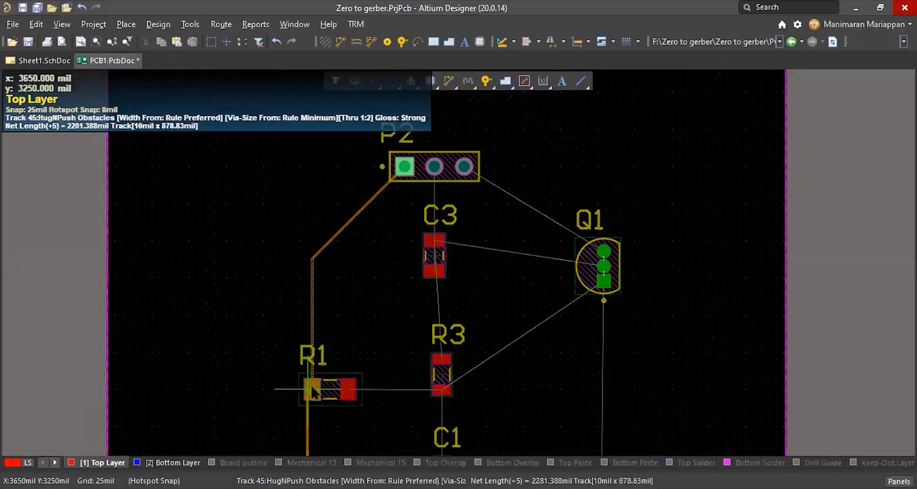
{"action": "left_click", "coordinate": [313, 388]}
{"action": "right_click", "coordinate": [313, 388]}
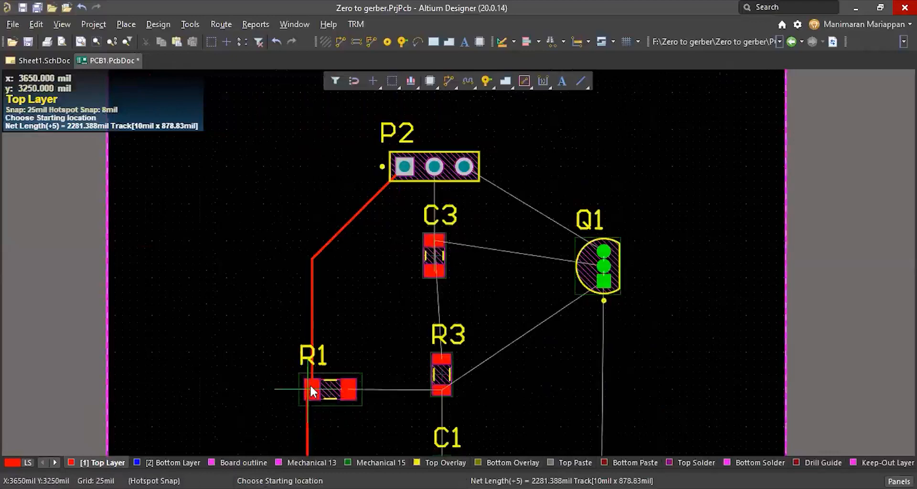
{"action": "scroll", "coordinate": [398, 196], "scroll_direction": "down", "scroll_amount": 2, "text": "ctrl"}
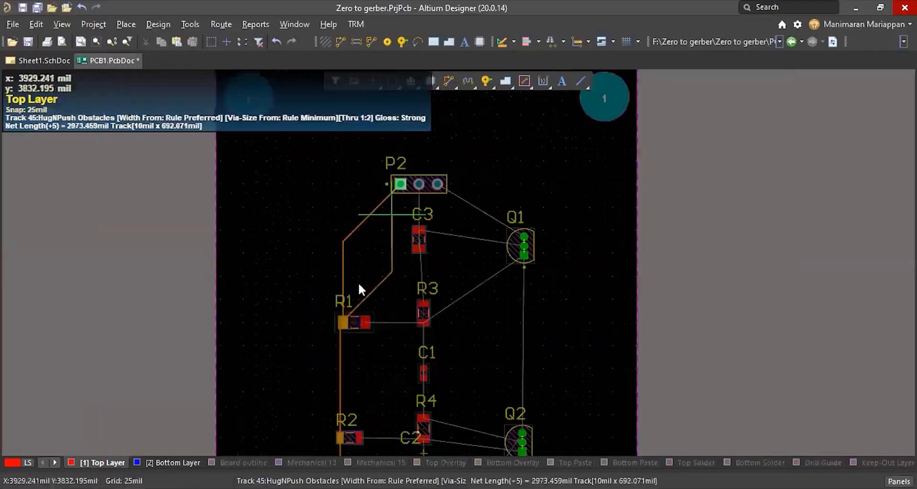
{"action": "left_click", "coordinate": [340, 324]}
Route the GND track from P2's pad 3 to Q1's uppermost pad on the Top Layer and end interactive routing
{"action": "scroll", "coordinate": [472, 176], "scroll_direction": "up", "scroll_amount": 2, "text": "ctrl"}
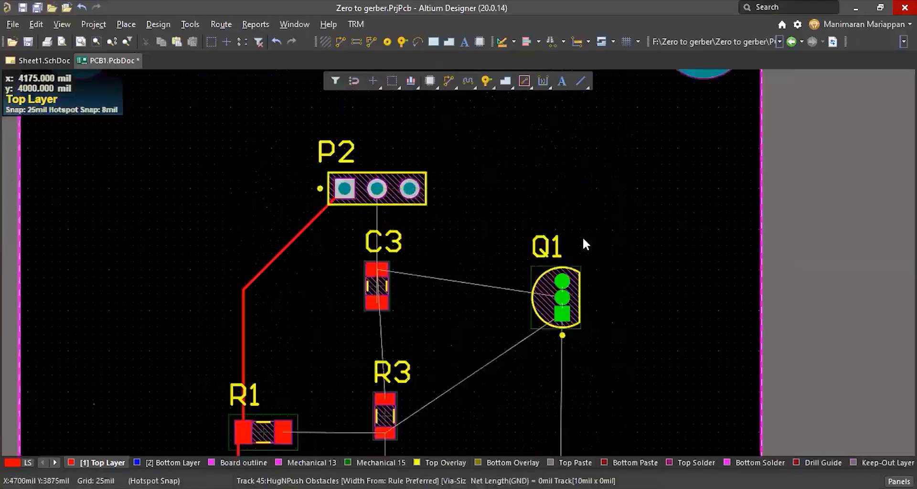
{"action": "left_click", "coordinate": [409, 189]}
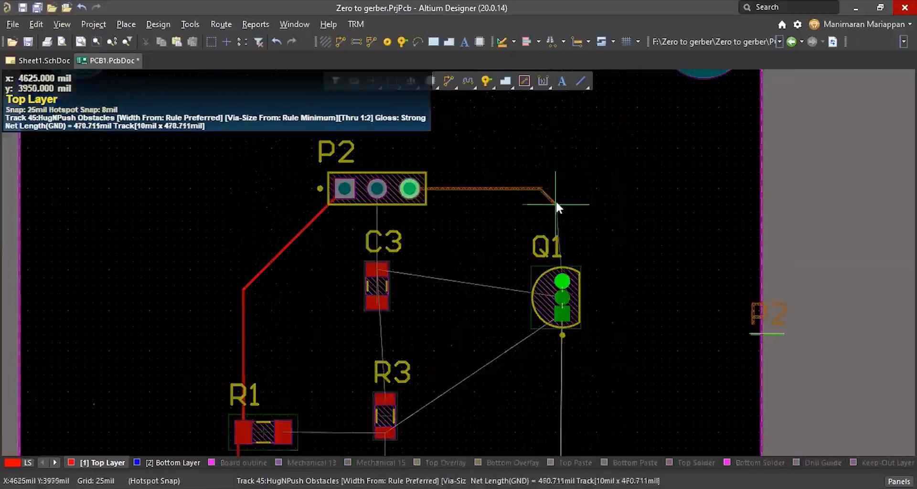
{"action": "left_click", "coordinate": [564, 283]}
{"action": "right_click", "coordinate": [614, 156]}
{"action": "left_click", "coordinate": [543, 177]}
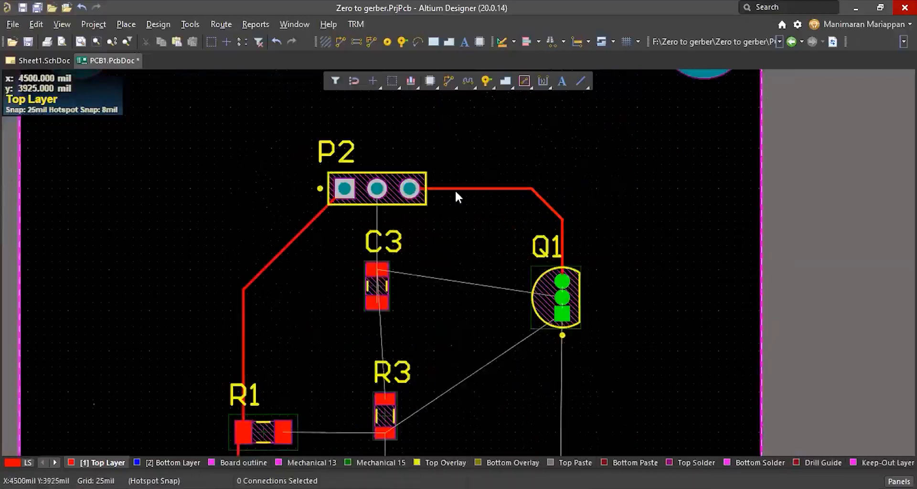
{"action": "scroll", "coordinate": [451, 225], "scroll_direction": "down", "scroll_amount": 5, "text": "ctrl"}
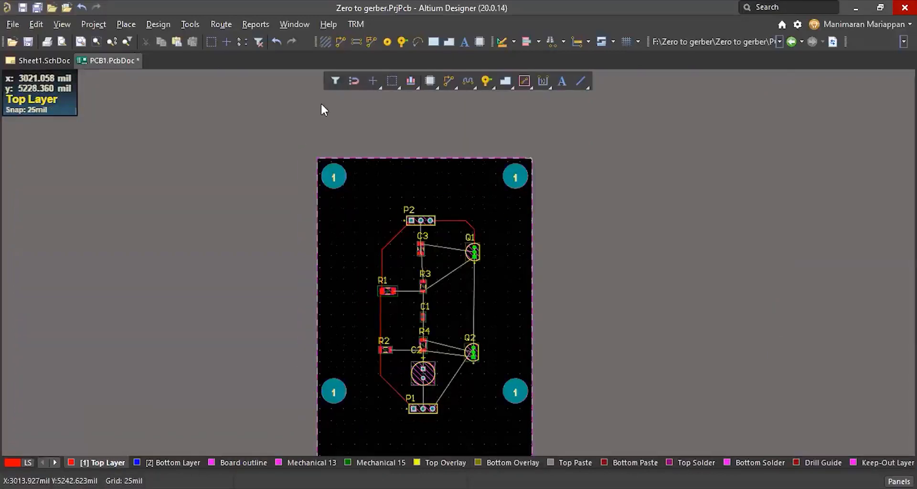
{"action": "key", "text": "shift+h"}
{"action": "key", "text": "shift+h"}
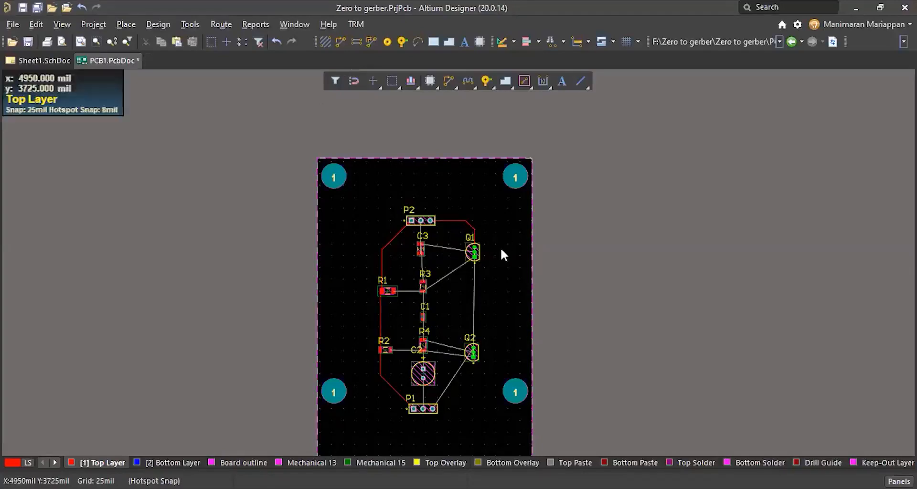
{"action": "scroll", "coordinate": [444, 305], "scroll_direction": "up", "scroll_amount": 2, "text": "ctrl"}
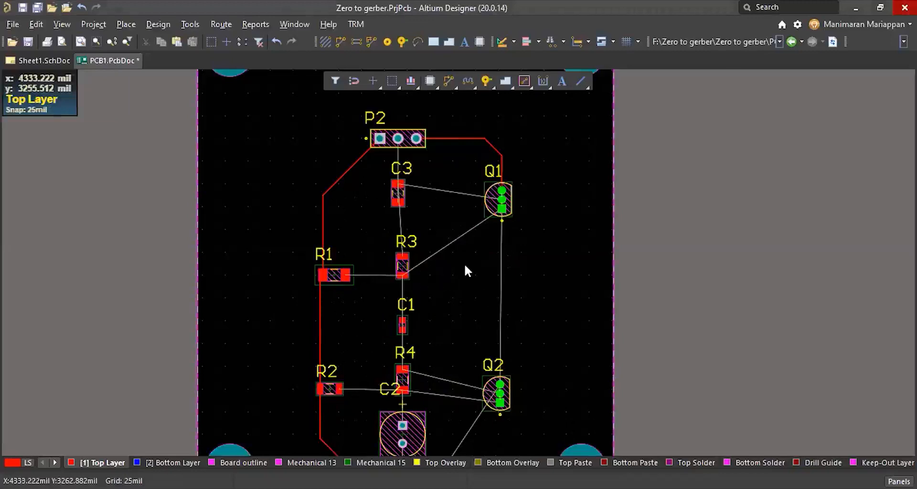
Interactively route the track from R1's right pad straight to R3's lower pad on the Top Layer
{"action": "key", "text": "ctrl+w"}
{"action": "scroll", "coordinate": [392, 367], "scroll_direction": "up", "scroll_amount": 2, "text": "ctrl"}
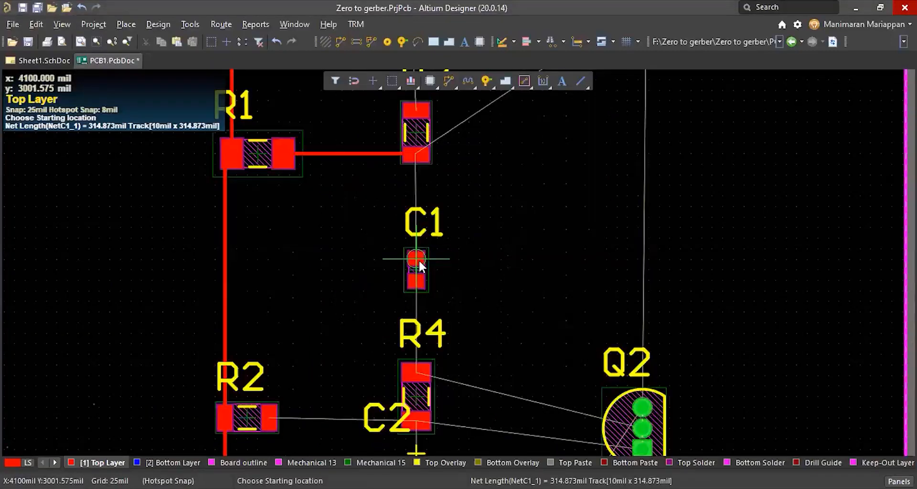
Try to route a track from C1's upper pad toward R3 on the Top Layer, and undo it
{"action": "left_click", "coordinate": [416, 258]}
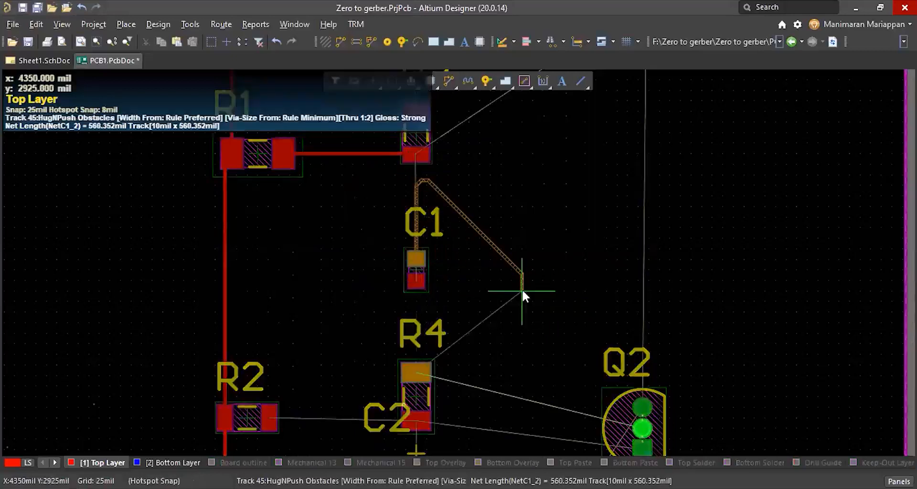
{"action": "left_click", "coordinate": [480, 219], "text": "ctrl"}
{"action": "key", "text": "Escape"}
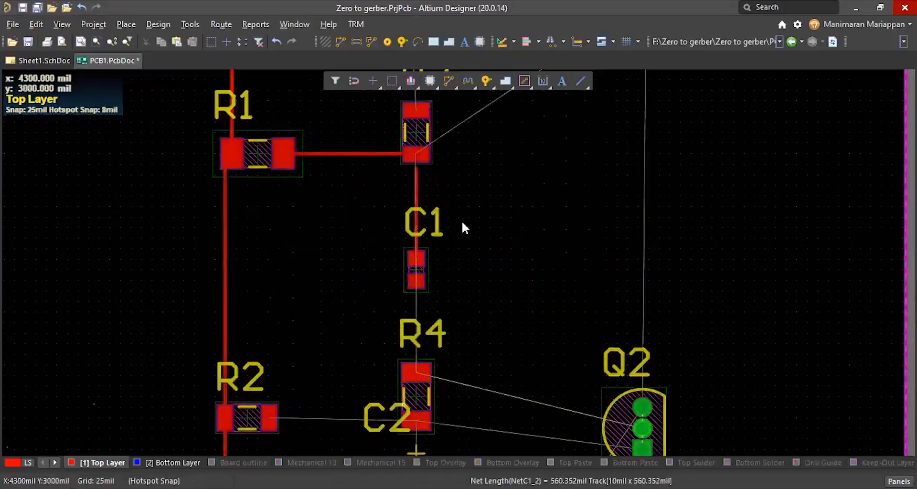
{"action": "key", "text": "ctrl+z"}
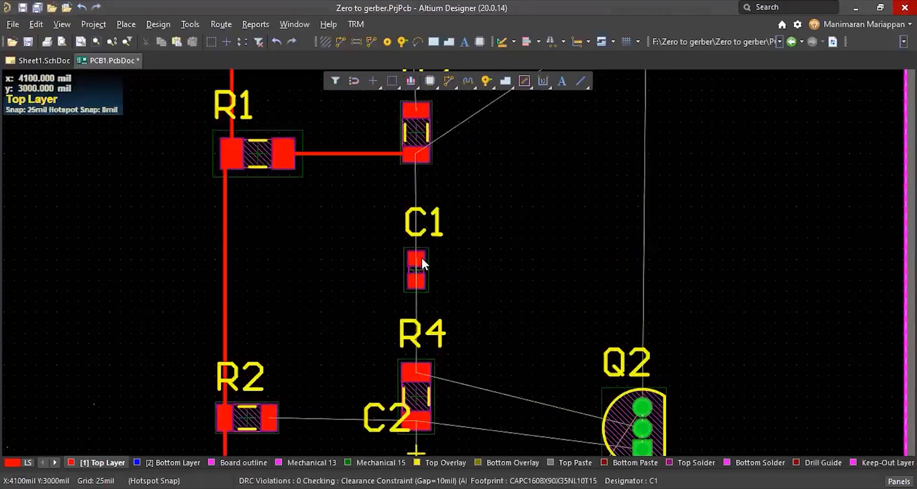
Turn C1 end for end between R3 and R4, and route its pads to R4's upper pad and R3's lower pad on the Top Layer
{"action": "left_click_drag", "start_coordinate": [428, 263], "coordinate": [477, 275]}
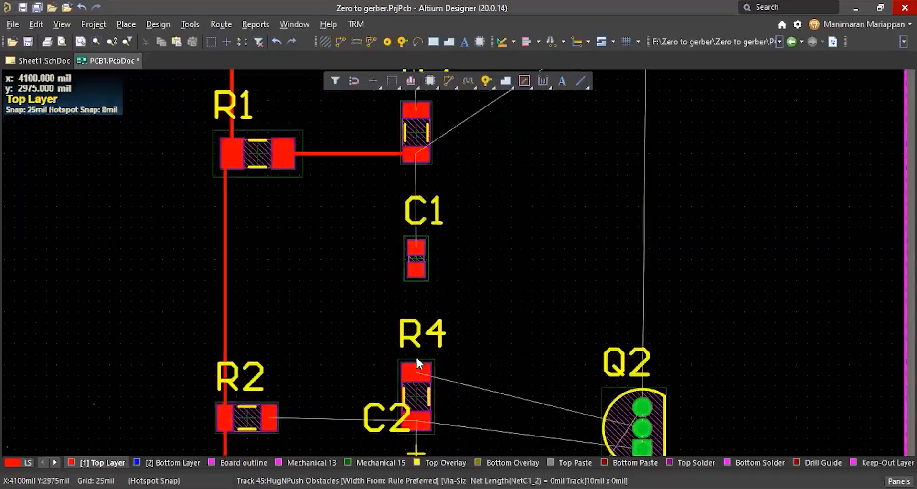
{"action": "left_click", "coordinate": [414, 374]}
{"action": "left_click", "coordinate": [417, 247]}
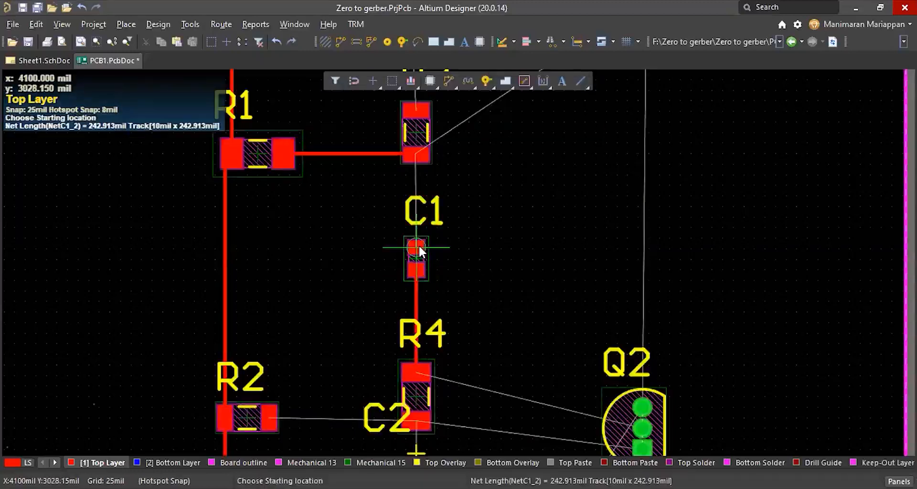
{"action": "key", "text": "ctrl+Page_Down"}
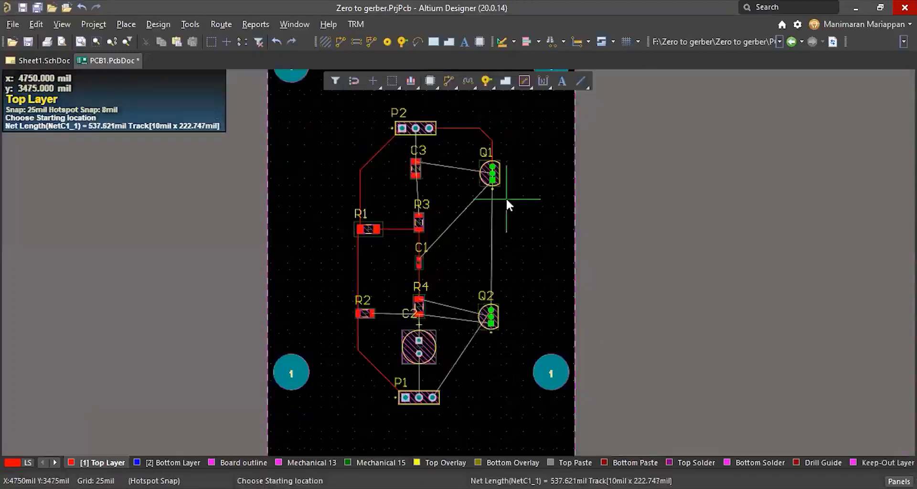
{"action": "key", "text": "Escape"}
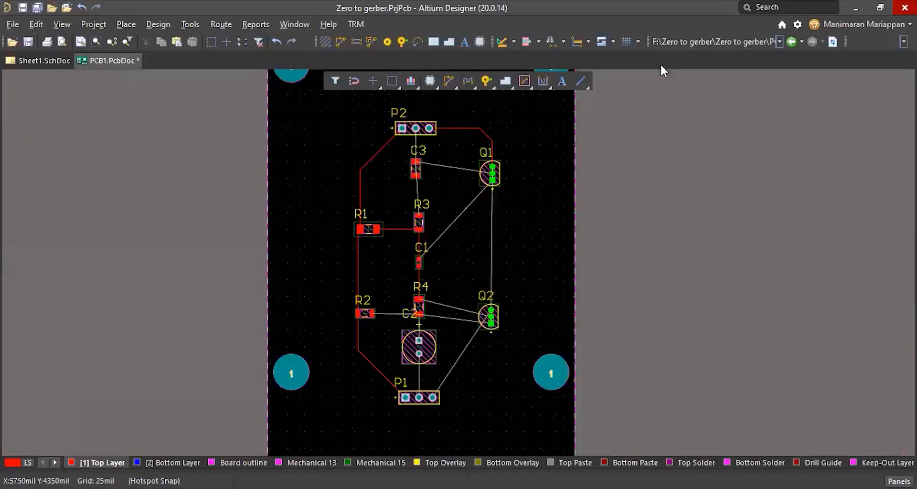
Try autorouting the area that encloses all components from P1 to P2, inspect the tracks around Q2 and C2, and undo it
{"action": "left_click", "coordinate": [221, 24]}
{"action": "mouse_move", "coordinate": [261, 201]}
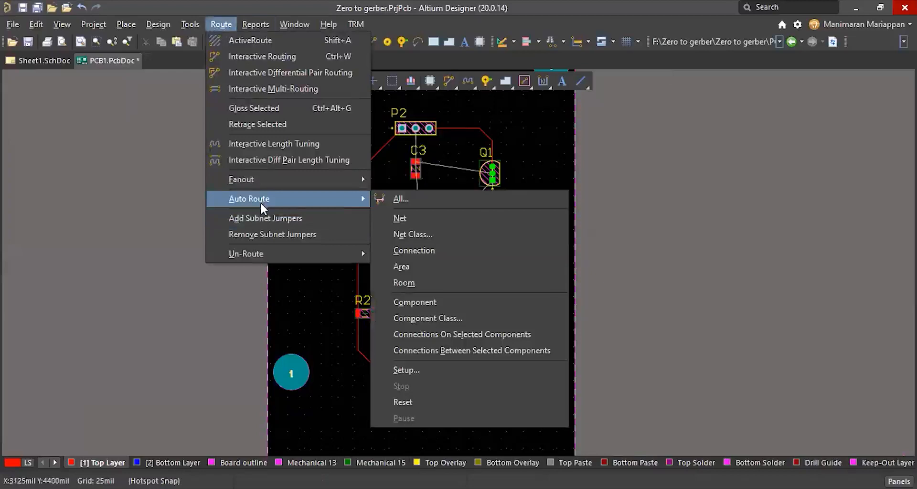
{"action": "left_click", "coordinate": [402, 267]}
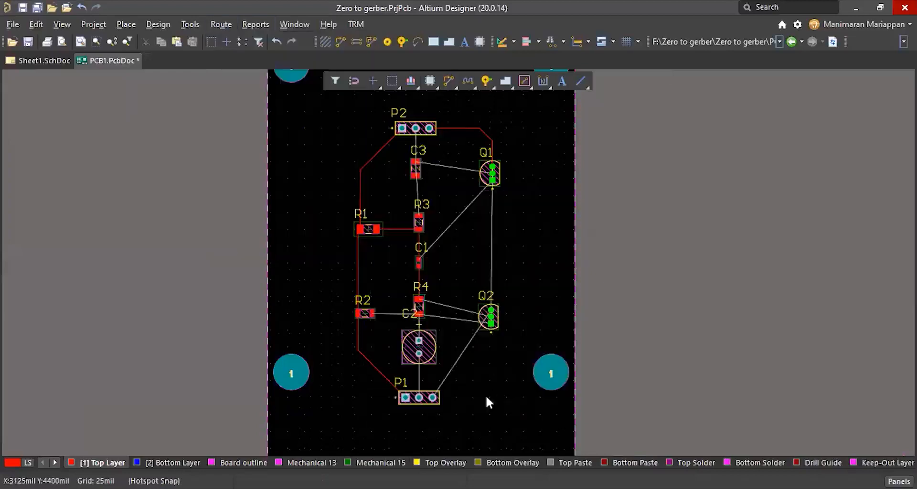
{"action": "left_click", "coordinate": [503, 418]}
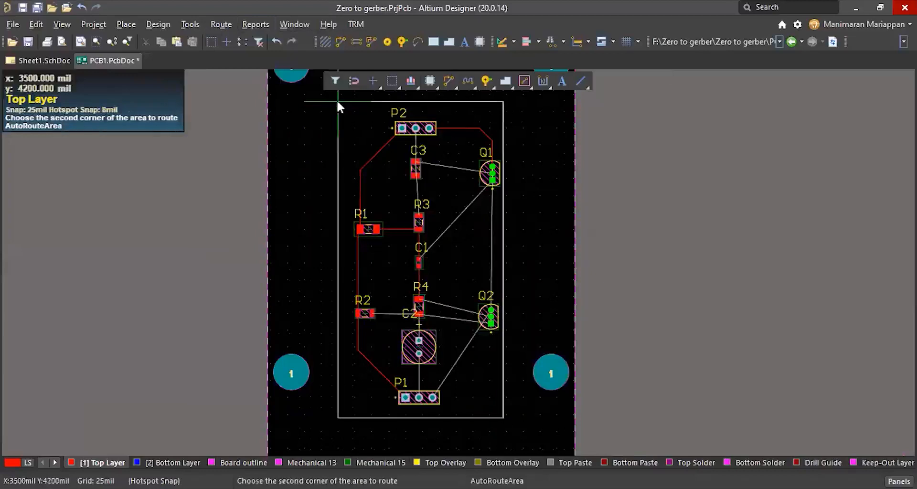
{"action": "left_click", "coordinate": [338, 102]}
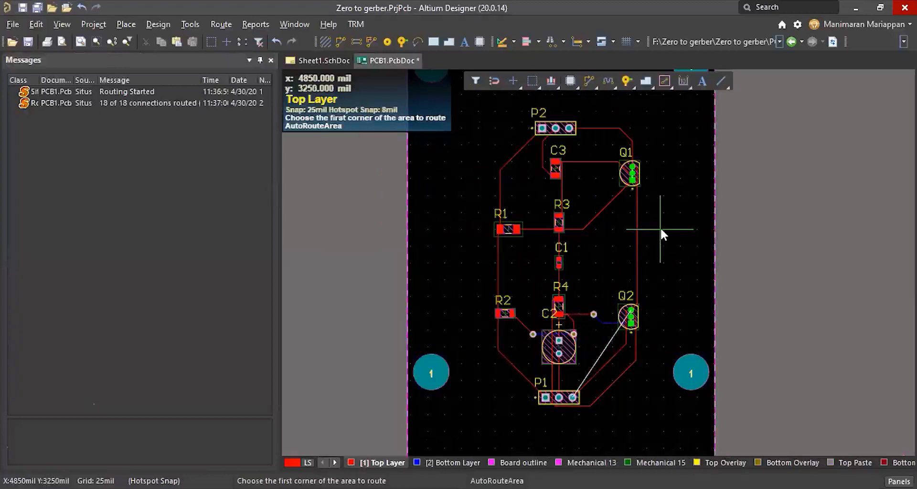
{"action": "right_click", "coordinate": [661, 257]}
{"action": "scroll", "coordinate": [609, 381], "scroll_direction": "up", "scroll_amount": 5, "text": "ctrl"}
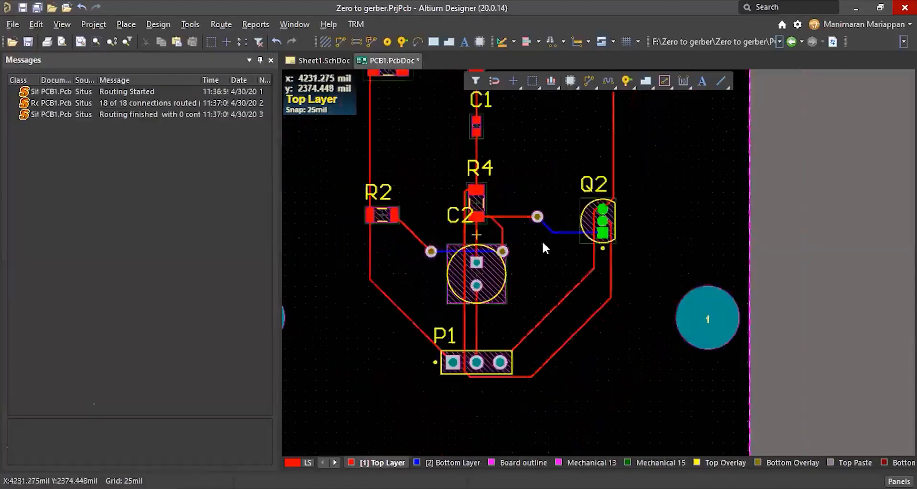
{"action": "scroll", "coordinate": [488, 299], "scroll_direction": "down", "scroll_amount": 3, "text": "ctrl"}
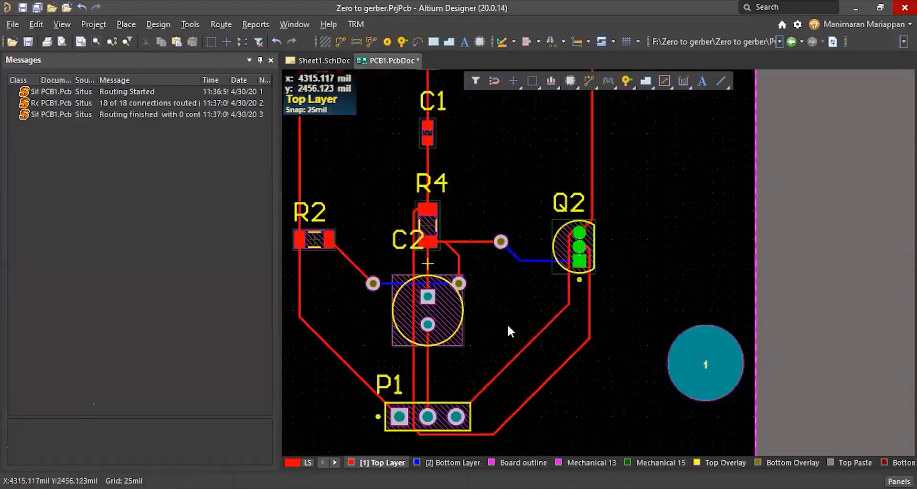
{"action": "scroll", "coordinate": [507, 324], "scroll_direction": "down", "scroll_amount": 3, "text": "ctrl"}
{"action": "key", "text": "ctrl+z"}
Interactively route the track from R2's right pad to R4's lower pad on the Top Layer
{"action": "scroll", "coordinate": [398, 279], "scroll_direction": "up", "scroll_amount": 4, "text": "ctrl"}
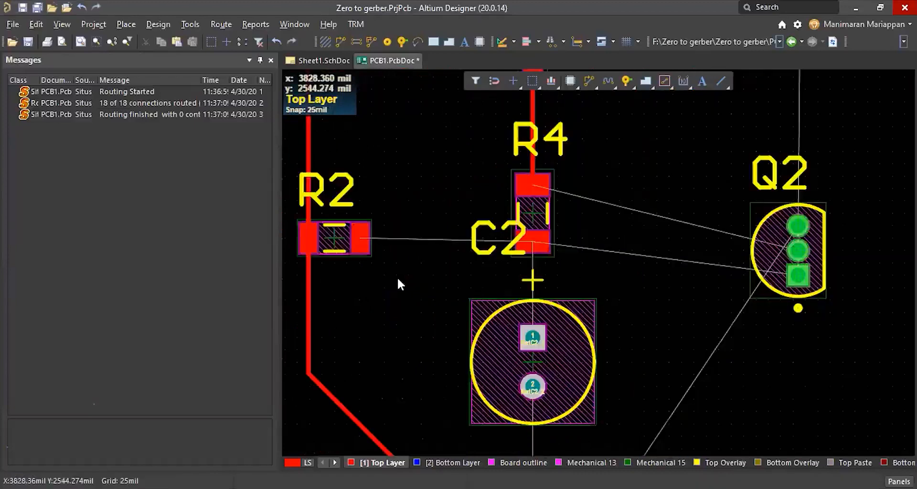
{"action": "key", "text": "ctrl+w"}
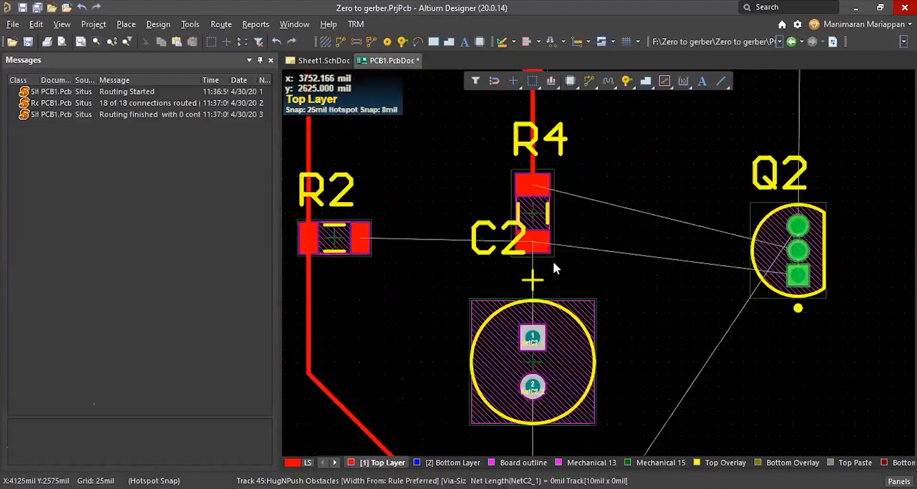
{"action": "left_click", "coordinate": [534, 242]}
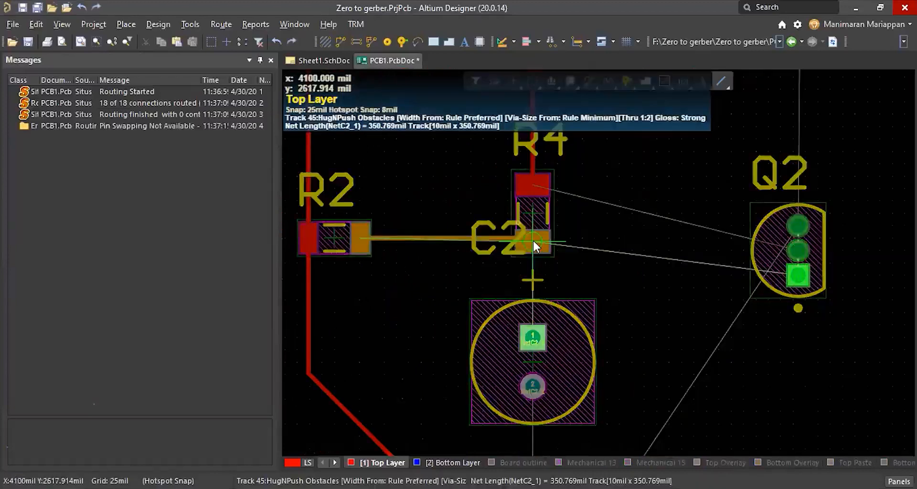
Route the NetC2_1 tracks on the top layer, joining R4's lower pad to R2, C2 and Q2's square pad
{"action": "left_click", "coordinate": [533, 240]}
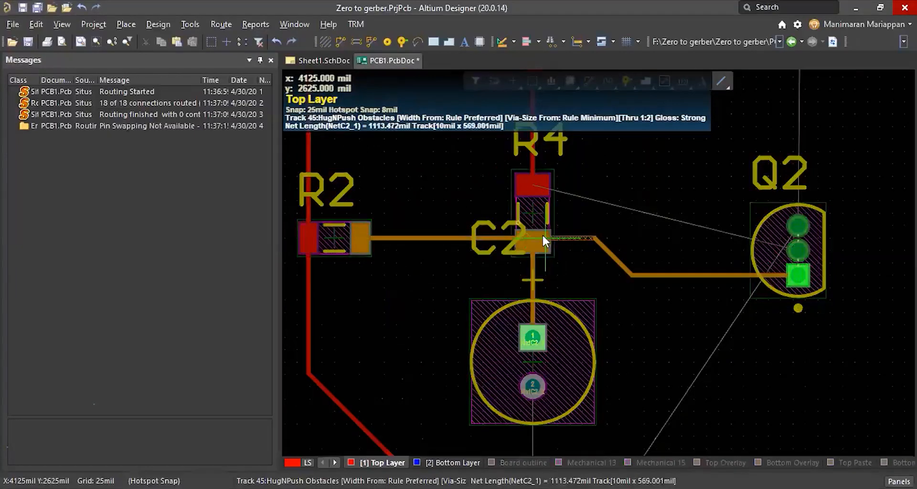
{"action": "right_click", "coordinate": [573, 389]}
{"action": "scroll", "coordinate": [573, 389], "scroll_direction": "down", "scroll_amount": 3, "text": "ctrl"}
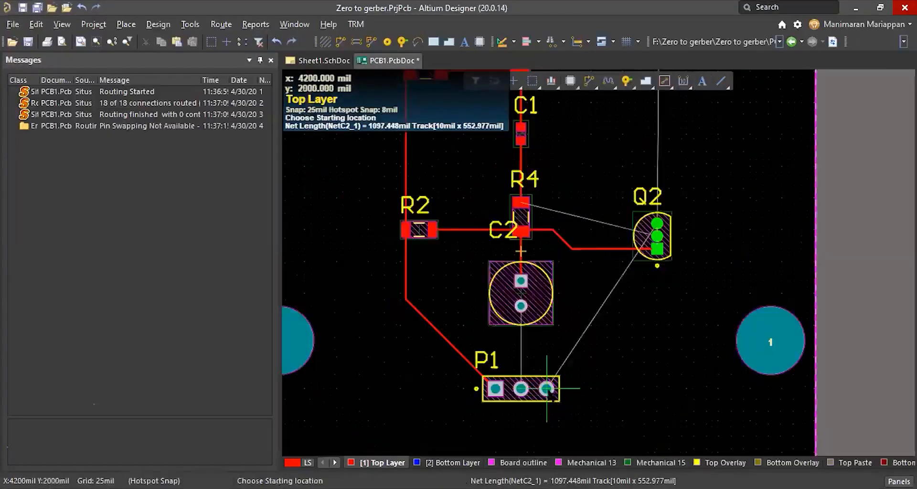
Route the GND track from P1's third pin around the outer side of Q2 to Q2's pad 3
{"action": "left_click", "coordinate": [547, 388]}
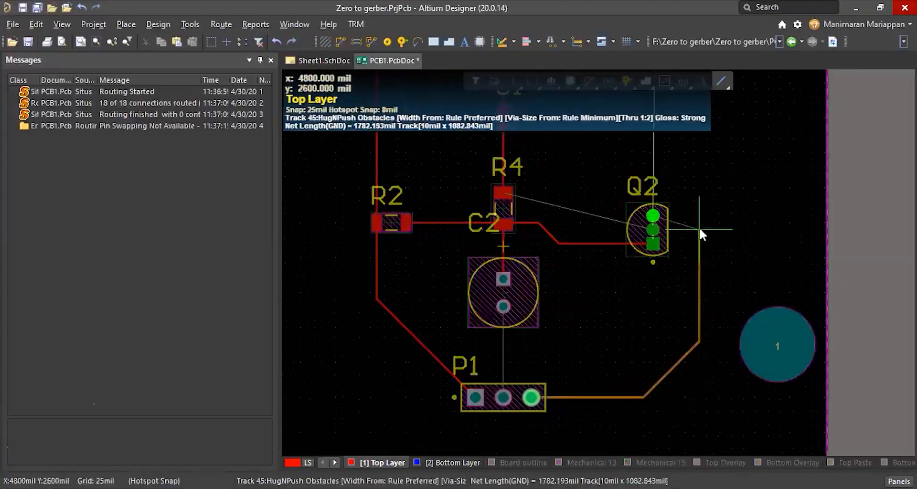
{"action": "scroll", "coordinate": [699, 229], "scroll_direction": "up", "scroll_amount": 2, "text": "ctrl"}
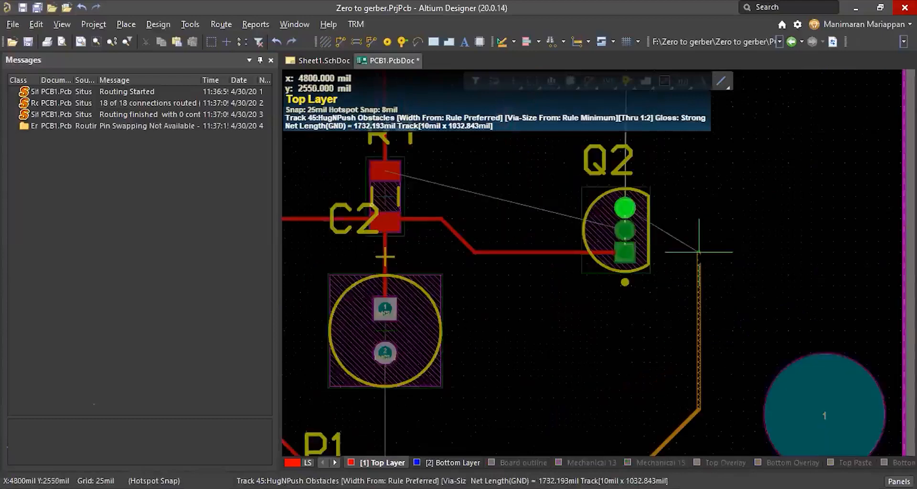
{"action": "left_click", "coordinate": [699, 251]}
{"action": "left_click", "coordinate": [698, 251]}
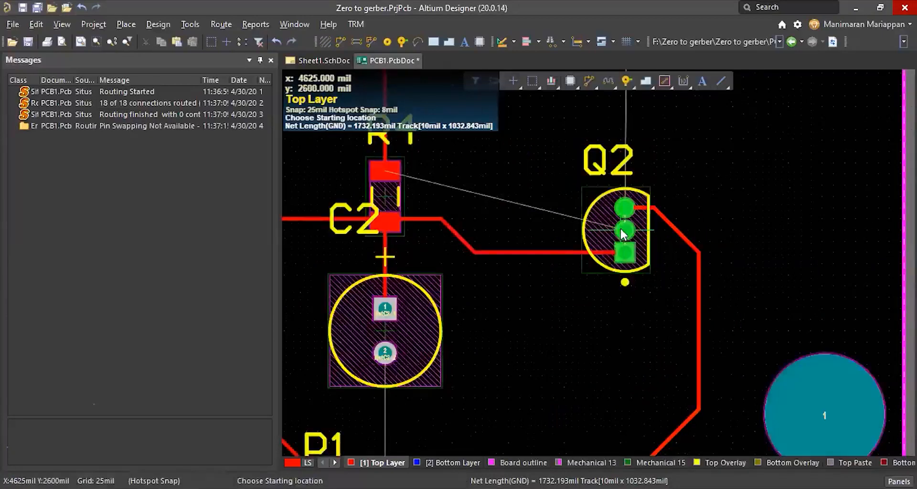
Route R4's upper pad to Q2's middle pad, and connect P1's middle pin to C2's lower pad
{"action": "scroll", "coordinate": [524, 338], "scroll_direction": "down", "scroll_amount": 4, "text": "ctrl"}
{"action": "scroll", "coordinate": [478, 379], "scroll_direction": "up", "scroll_amount": 3, "text": "ctrl"}
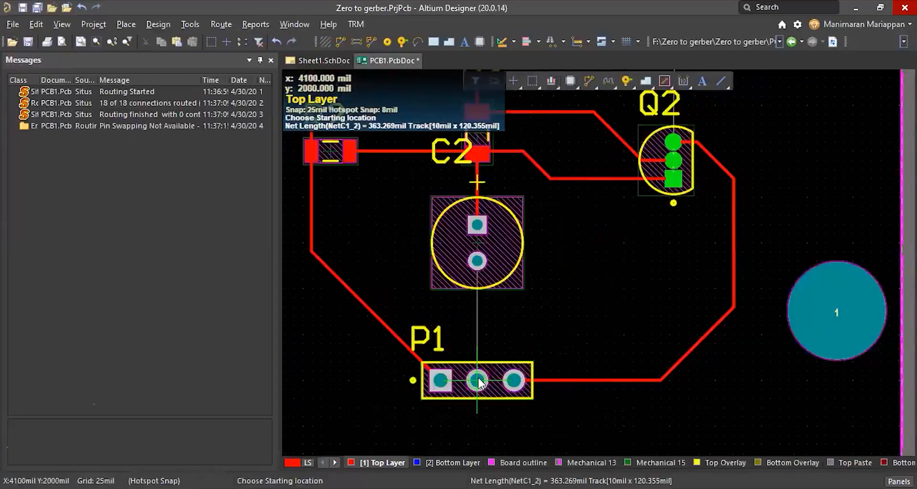
{"action": "left_click", "coordinate": [477, 380]}
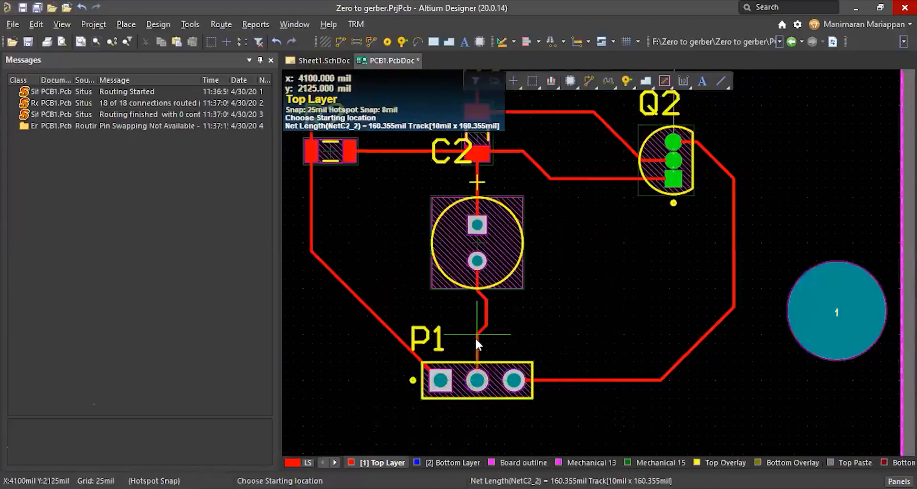
Try to route a straight vertical track from Q1's square pad down to Q2
{"action": "scroll", "coordinate": [475, 337], "scroll_direction": "down", "scroll_amount": 3, "text": "ctrl"}
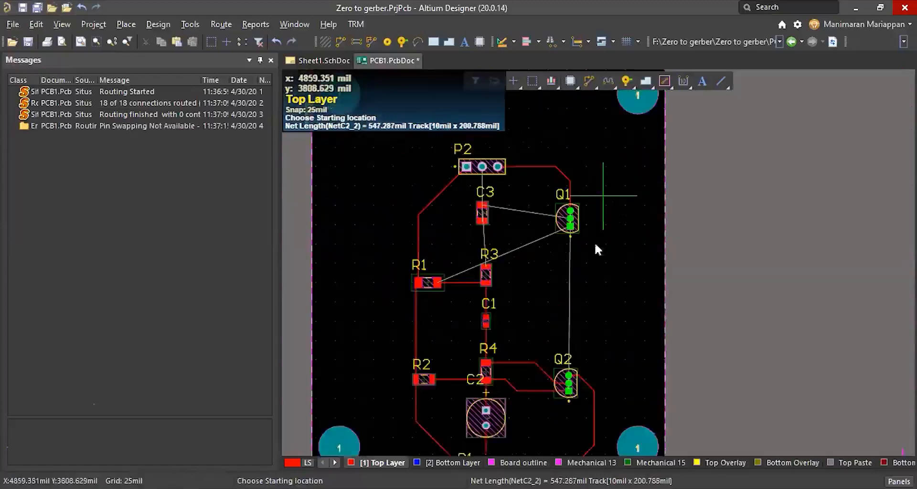
{"action": "left_click", "coordinate": [568, 230]}
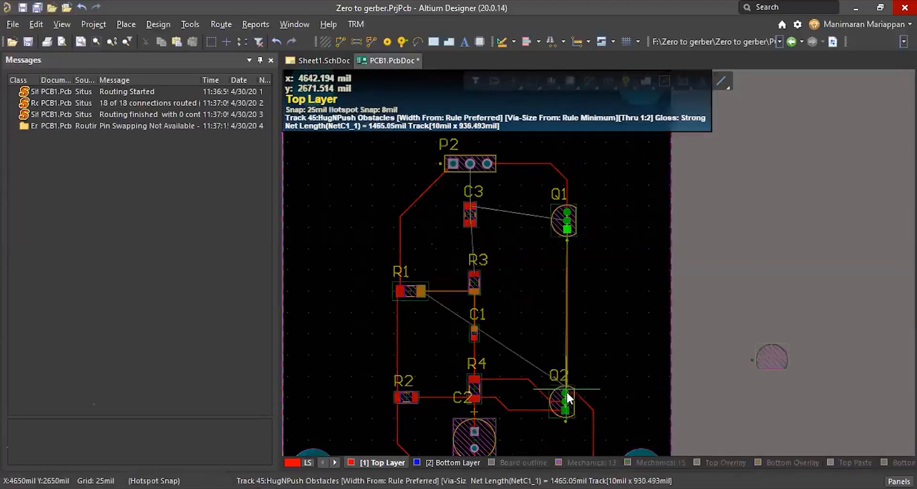
{"action": "left_click", "coordinate": [567, 393]}
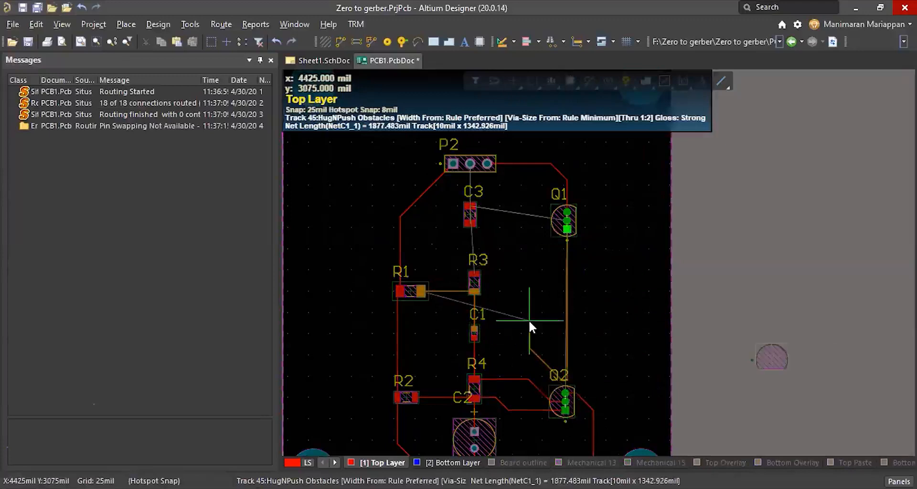
{"action": "right_click", "coordinate": [589, 287]}
{"action": "left_click", "coordinate": [585, 359]}
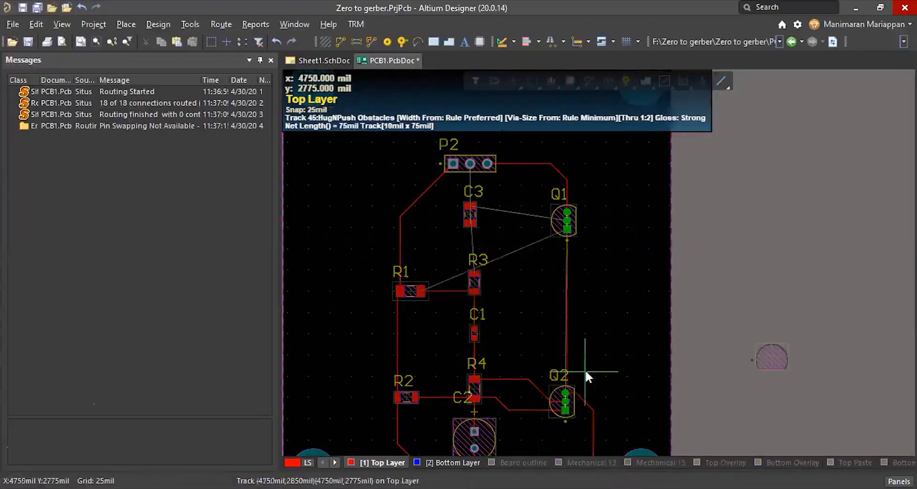
{"action": "right_click", "coordinate": [597, 314]}
{"action": "right_click", "coordinate": [597, 314]}
Delete the vertical track running down from Q1 to Q2
{"action": "scroll", "coordinate": [567, 241], "scroll_direction": "up", "scroll_amount": 4, "text": "ctrl"}
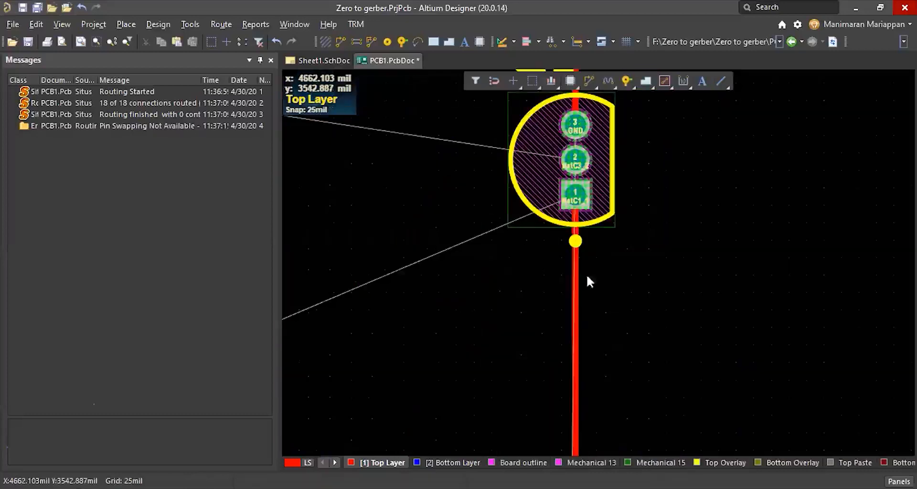
{"action": "left_click", "coordinate": [581, 305]}
{"action": "key", "text": "Delete"}
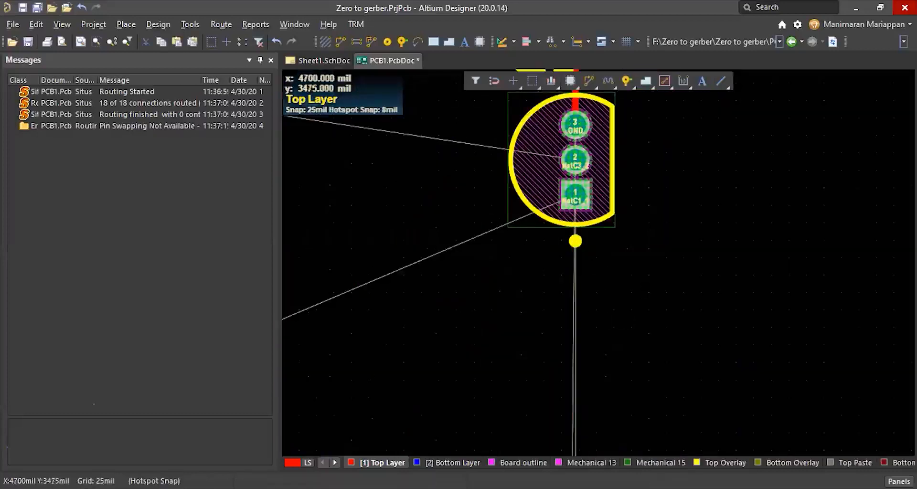
Route C3's upper pad to Q1's middle pad, and connect P2's middle pin to C3's lower pad
{"action": "scroll", "coordinate": [518, 198], "scroll_direction": "down", "scroll_amount": 4, "text": "ctrl"}
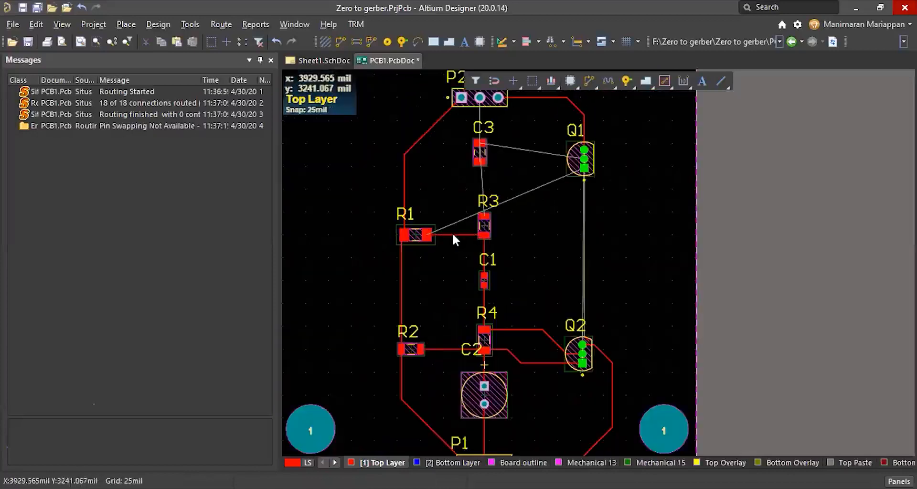
{"action": "scroll", "coordinate": [474, 195], "scroll_direction": "up", "scroll_amount": 2, "text": "ctrl"}
{"action": "scroll", "coordinate": [534, 211], "scroll_direction": "down", "scroll_amount": 2, "text": "ctrl"}
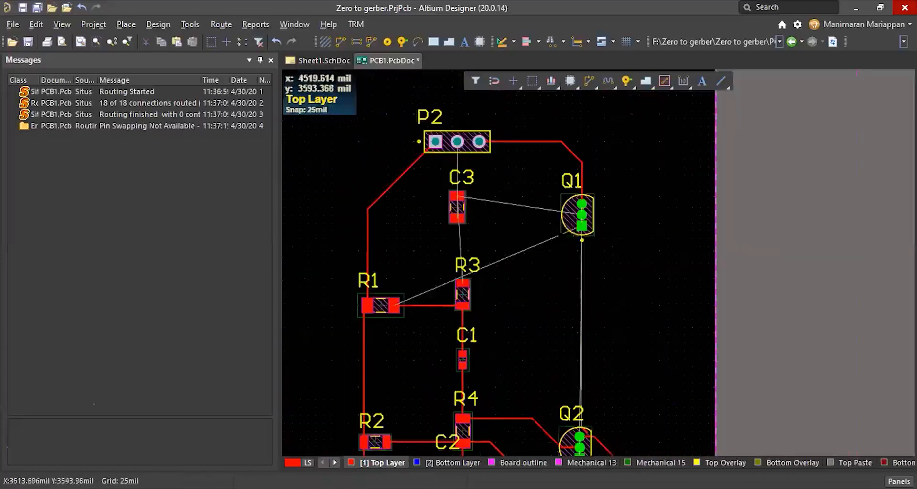
{"action": "scroll", "coordinate": [516, 207], "scroll_direction": "up", "scroll_amount": 2, "text": "ctrl"}
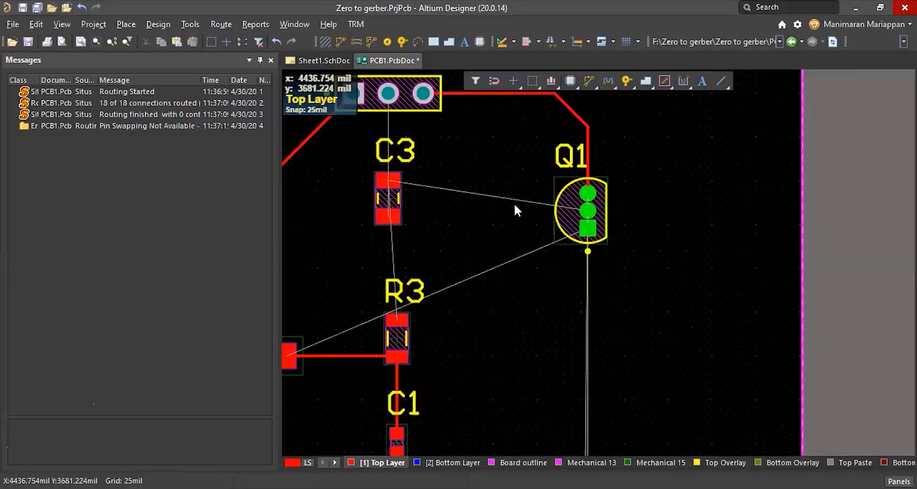
{"action": "key", "text": "ctrl+w"}
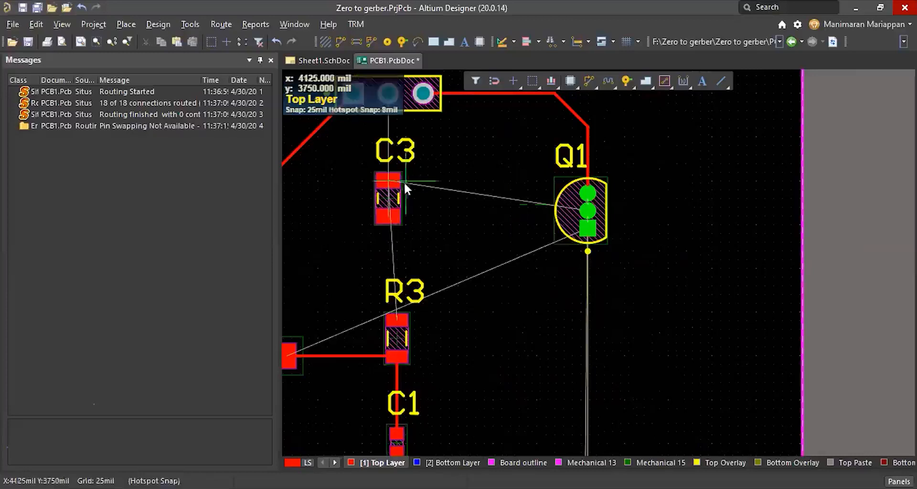
{"action": "left_click", "coordinate": [388, 182]}
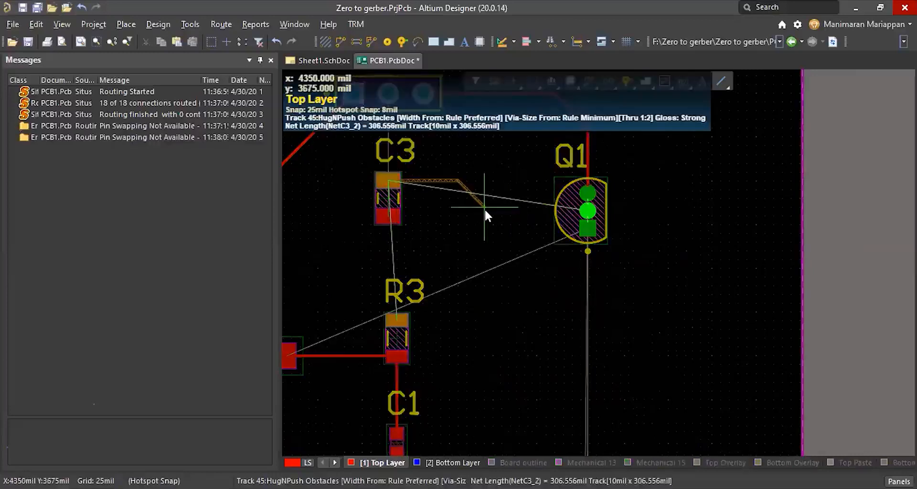
{"action": "left_click", "coordinate": [587, 210]}
{"action": "left_click", "coordinate": [409, 148]}
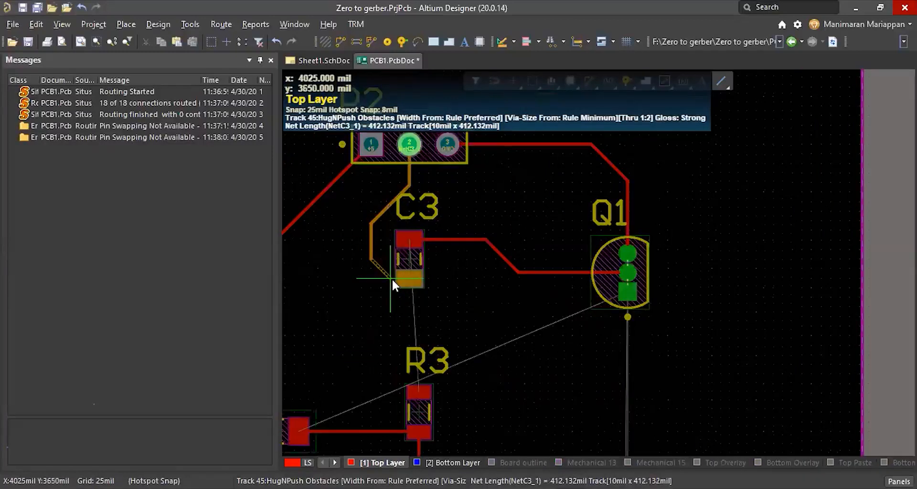
{"action": "left_click", "coordinate": [410, 279]}
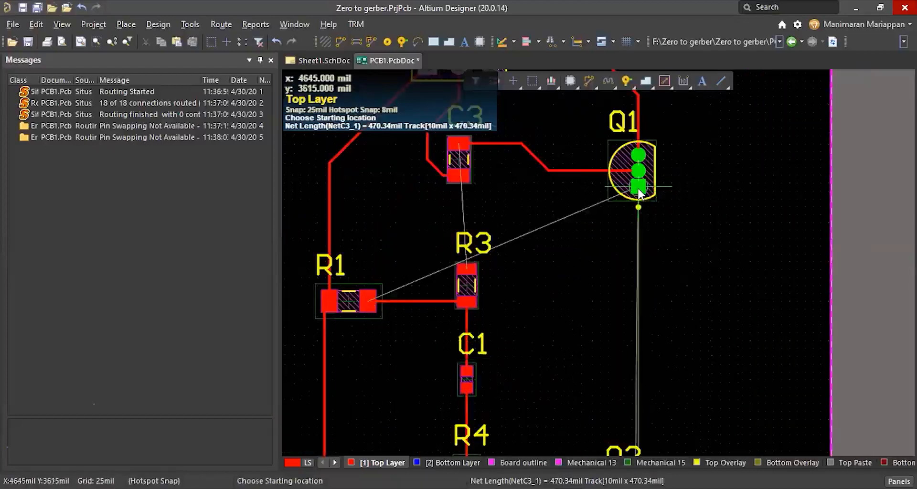
{"action": "left_click", "coordinate": [638, 194]}
{"action": "scroll", "coordinate": [638, 194], "scroll_direction": "down", "scroll_amount": 2, "text": "ctrl"}
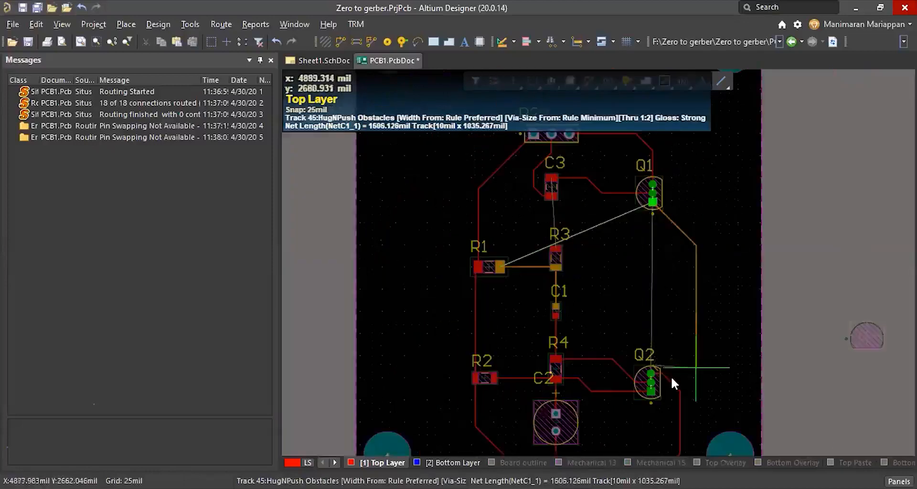
{"action": "scroll", "coordinate": [671, 376], "scroll_direction": "up", "scroll_amount": 4, "text": "ctrl"}
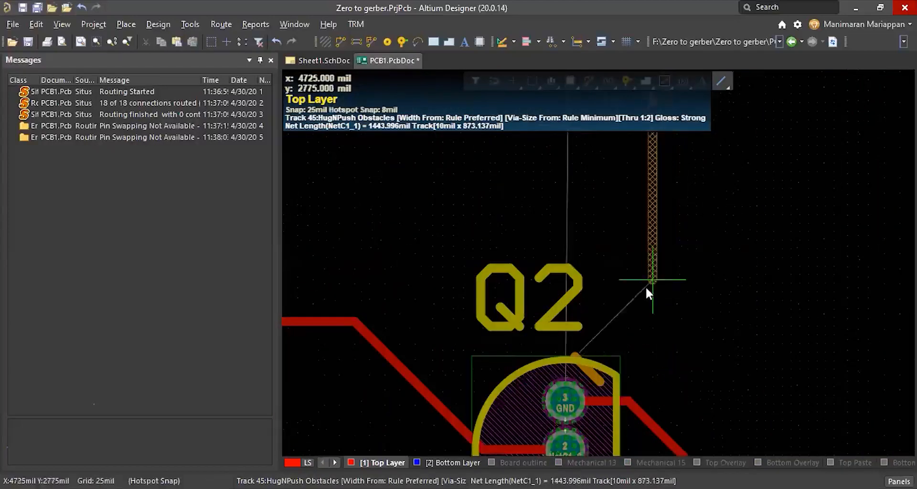
{"action": "right_click", "coordinate": [646, 286]}
{"action": "right_click", "coordinate": [646, 287]}
Delete the stray track stub above Q2's GND pad and route the GND track from Q2's pad 3 up to Q1's pad 3
{"action": "left_click", "coordinate": [576, 358]}
{"action": "key", "text": "Delete"}
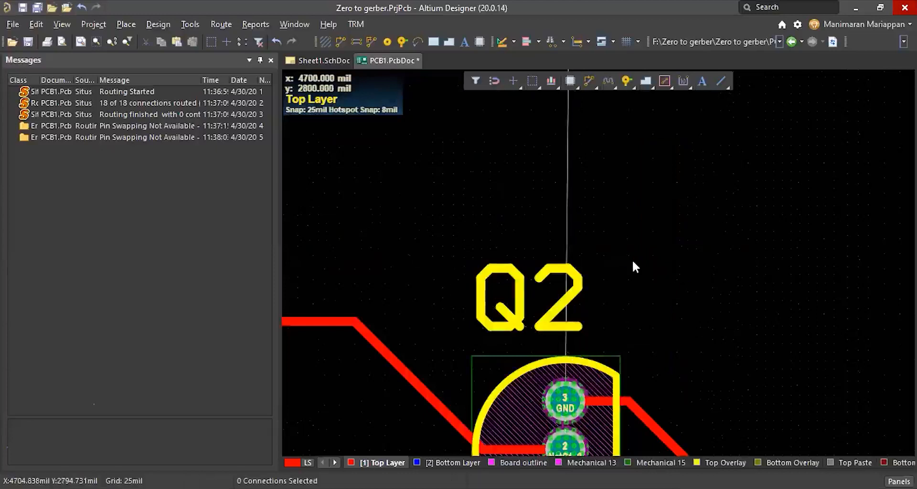
{"action": "left_click", "coordinate": [566, 403]}
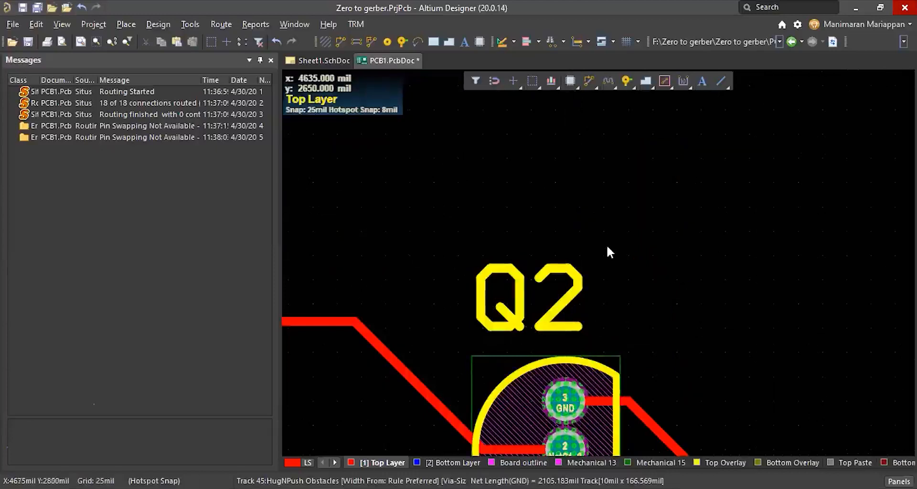
{"action": "scroll", "coordinate": [574, 387], "scroll_direction": "down", "scroll_amount": 6, "text": "ctrl"}
{"action": "scroll", "coordinate": [573, 387], "scroll_direction": "down", "scroll_amount": 3, "text": "ctrl"}
{"action": "scroll", "coordinate": [585, 243], "scroll_direction": "up", "scroll_amount": 3, "text": "ctrl"}
{"action": "left_click", "coordinate": [602, 271]}
{"action": "scroll", "coordinate": [589, 205], "scroll_direction": "up", "scroll_amount": 3, "text": "ctrl"}
{"action": "scroll", "coordinate": [589, 205], "scroll_direction": "up", "scroll_amount": 1, "text": "ctrl"}
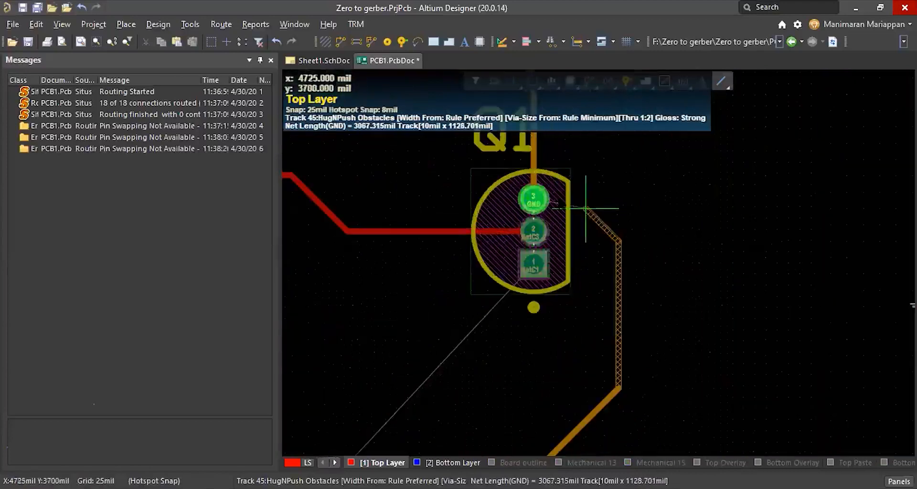
{"action": "left_click", "coordinate": [535, 203]}
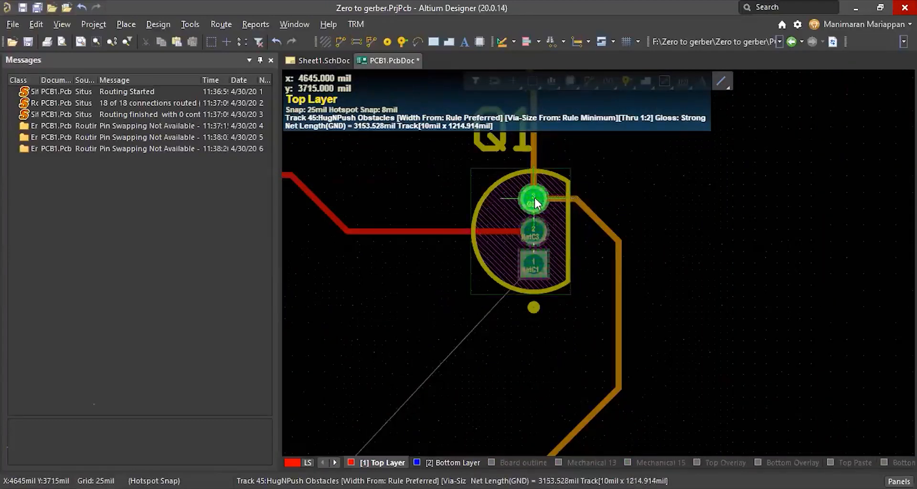
{"action": "scroll", "coordinate": [543, 325], "scroll_direction": "down", "scroll_amount": 4, "text": "ctrl"}
{"action": "scroll", "coordinate": [541, 326], "scroll_direction": "up", "scroll_amount": 2, "text": "ctrl"}
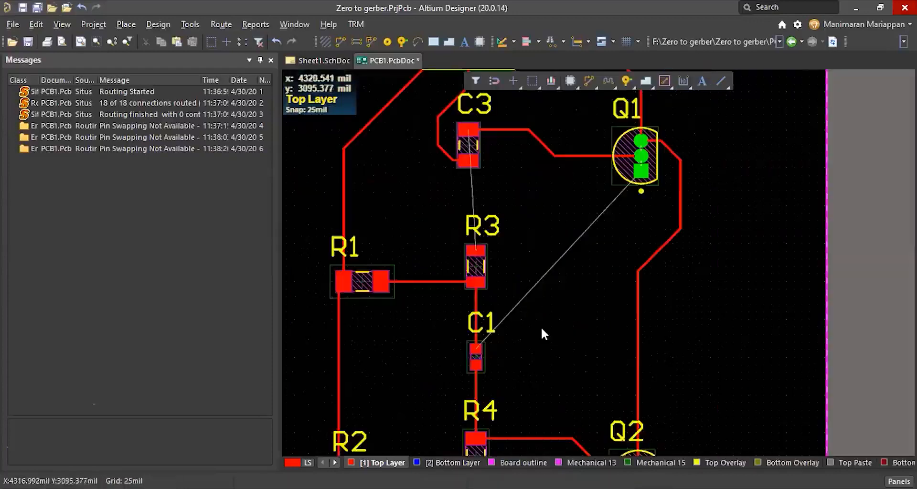
{"action": "left_click", "coordinate": [473, 143]}
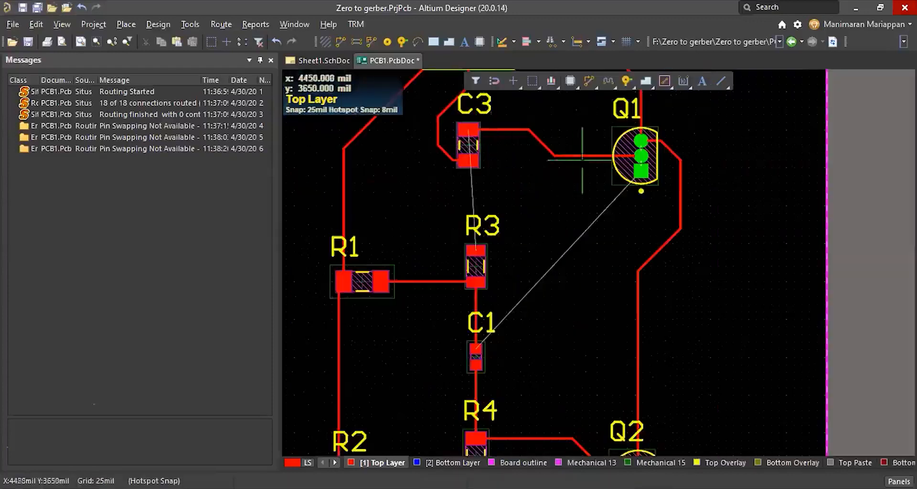
{"action": "right_click", "coordinate": [537, 251]}
{"action": "left_click", "coordinate": [477, 251]}
{"action": "scroll", "coordinate": [528, 275], "scroll_direction": "down", "scroll_amount": 1}
{"action": "scroll", "coordinate": [523, 214], "scroll_direction": "up", "scroll_amount": 2}
{"action": "right_click", "coordinate": [523, 213]}
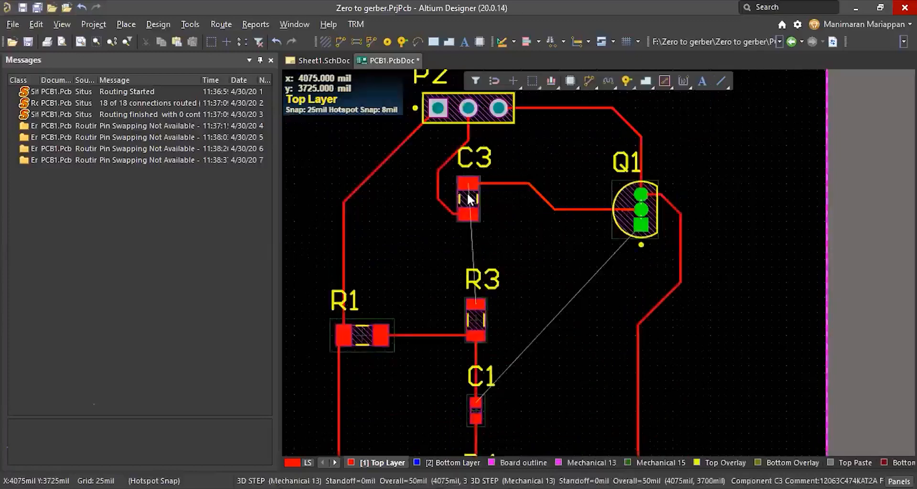
Rotate C3 to a horizontal orientation and reroute the track from P2's middle pin directly to its left pad
{"action": "left_click_drag", "start_coordinate": [471, 204], "coordinate": [477, 207]}
{"action": "key", "text": "space"}
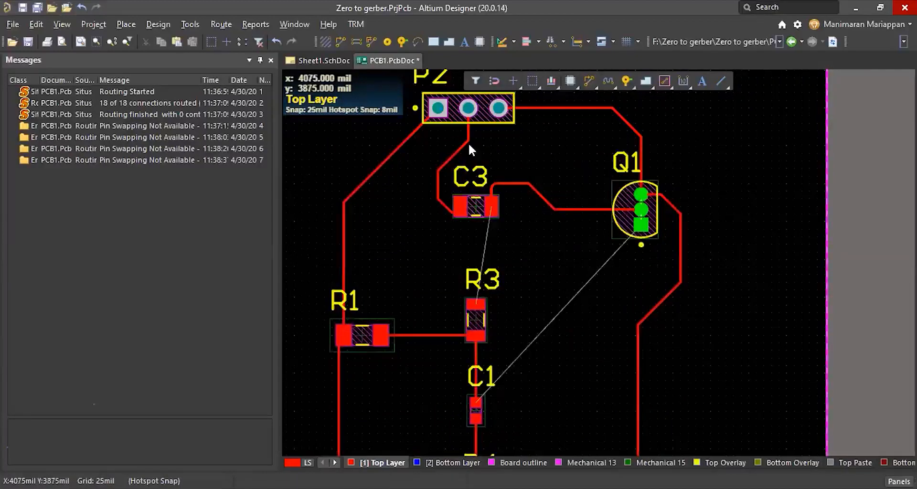
{"action": "scroll", "coordinate": [468, 143], "scroll_direction": "up", "scroll_amount": 2, "text": "ctrl"}
{"action": "key", "text": "ctrl+w"}
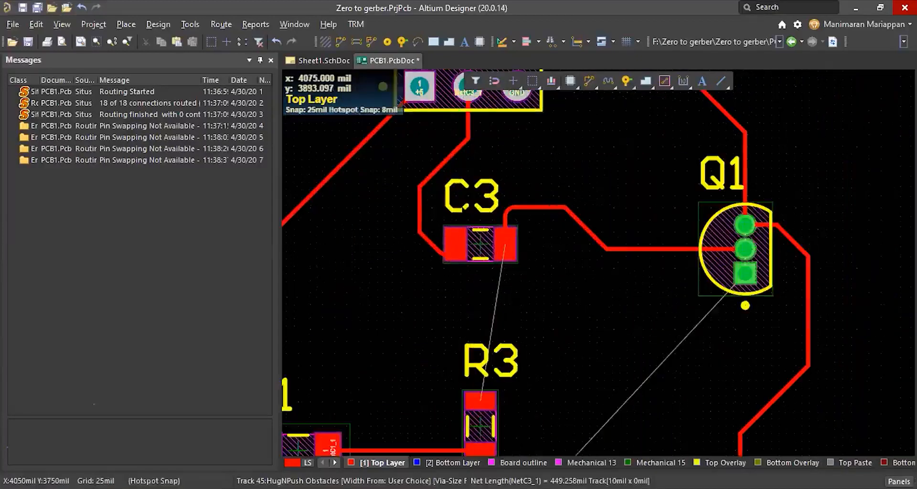
{"action": "left_click", "coordinate": [456, 242]}
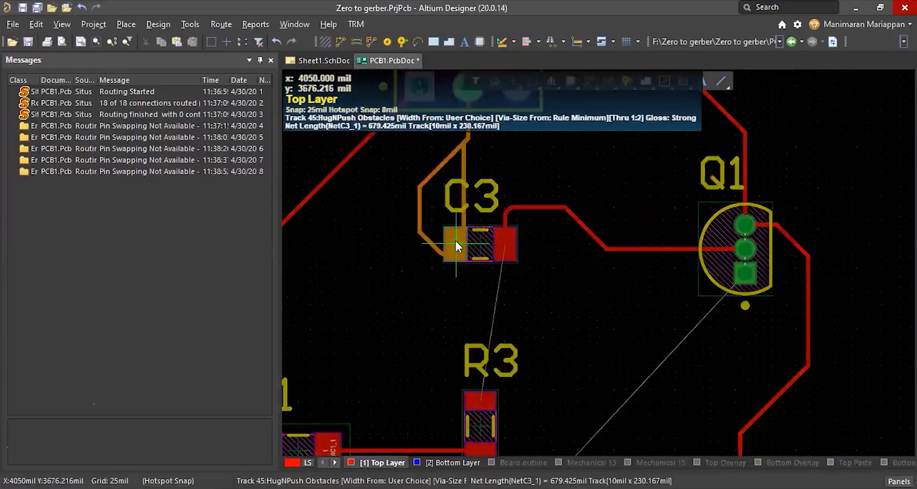
{"action": "right_click", "coordinate": [455, 239]}
{"action": "left_click", "coordinate": [507, 243]}
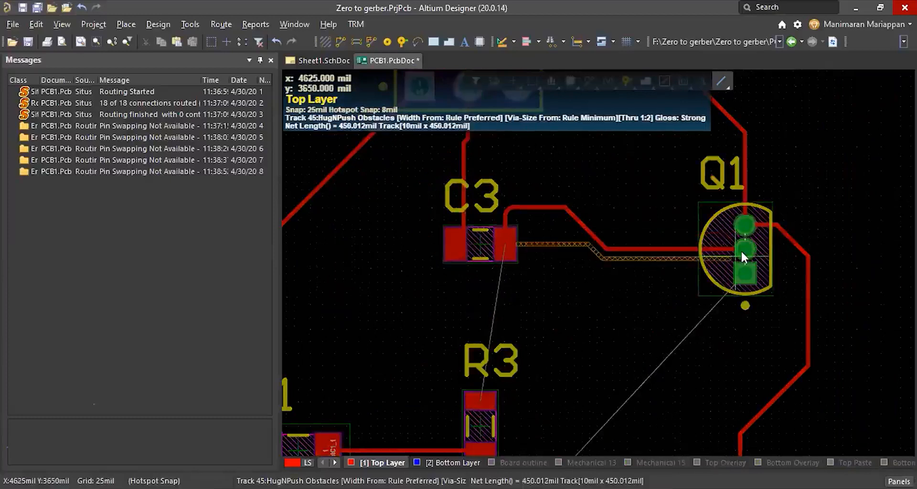
{"action": "right_click", "coordinate": [590, 266]}
{"action": "right_click", "coordinate": [591, 266]}
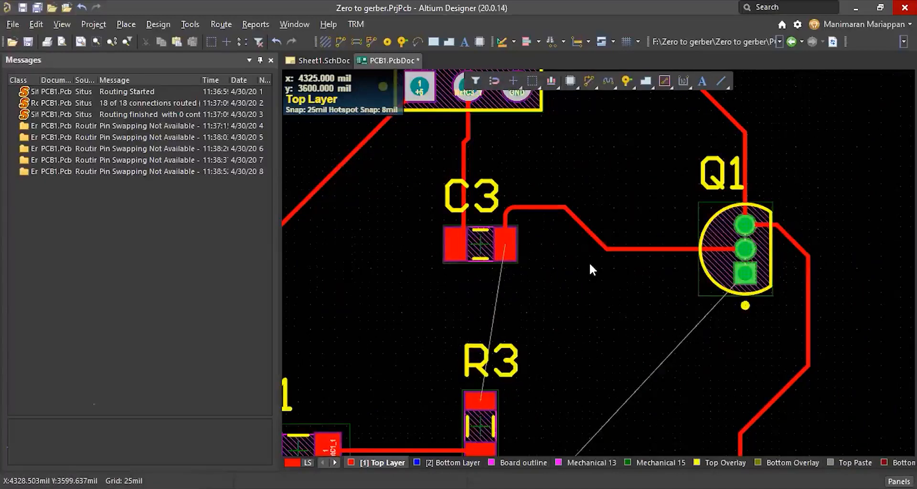
Route a top-layer track from C3's right pad down to R3's upper pad
{"action": "key", "text": "ctrl+w"}
{"action": "left_click", "coordinate": [507, 247]}
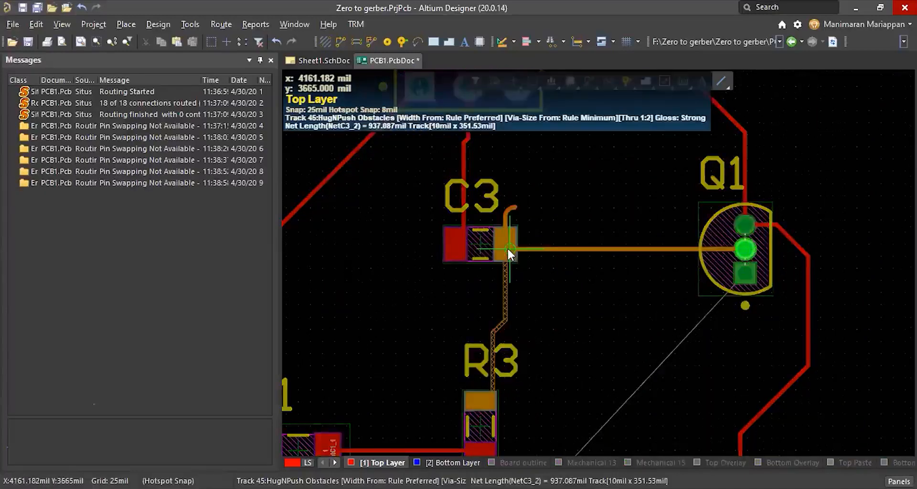
{"action": "right_click", "coordinate": [508, 247]}
Route a top-layer track from C1's upper pad to Q1's square pad 1
{"action": "scroll", "coordinate": [507, 247], "scroll_direction": "down", "scroll_amount": 4, "text": "ctrl"}
{"action": "scroll", "coordinate": [449, 324], "scroll_direction": "up", "scroll_amount": 3, "text": "ctrl"}
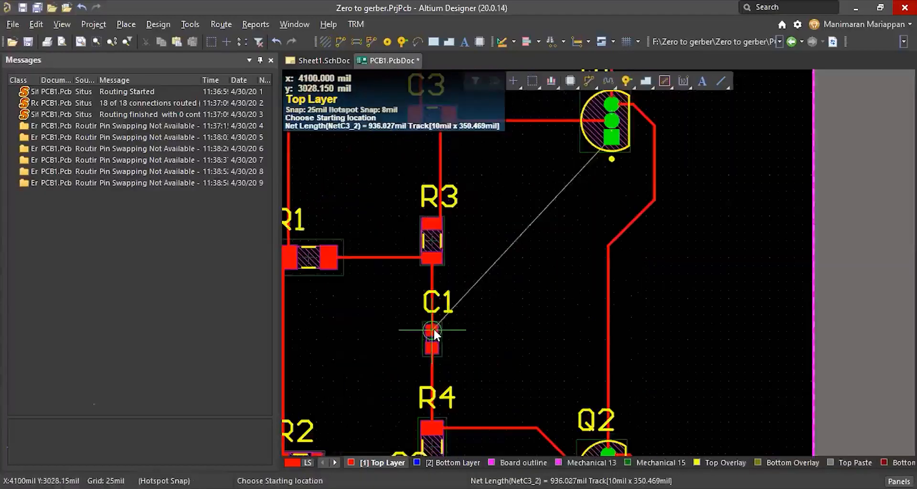
{"action": "left_click", "coordinate": [432, 330]}
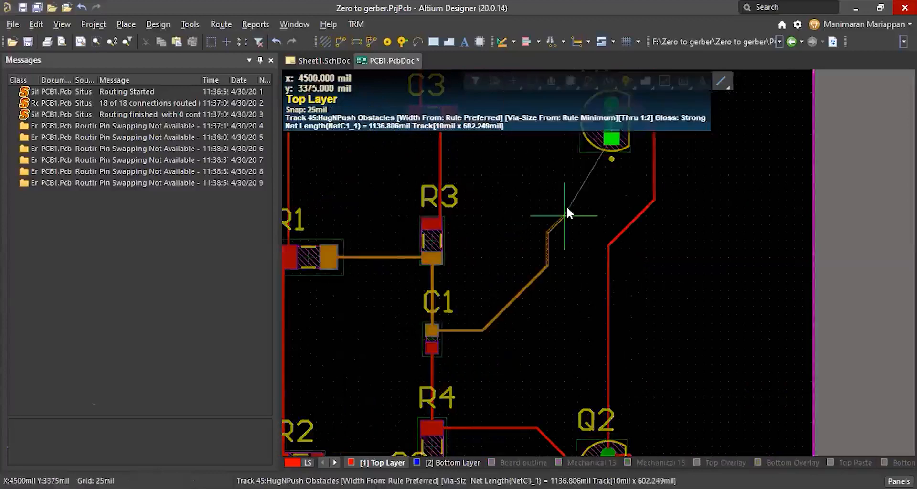
{"action": "left_click", "coordinate": [566, 213], "text": "ctrl"}
{"action": "scroll", "coordinate": [566, 214], "scroll_direction": "down", "scroll_amount": 3, "text": "ctrl"}
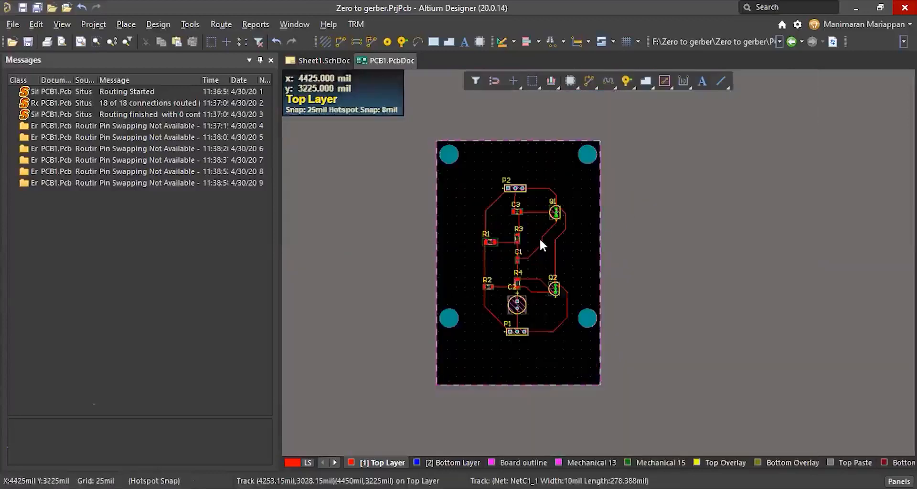
{"action": "scroll", "coordinate": [523, 229], "scroll_direction": "down", "scroll_amount": 3, "text": "ctrl"}
{"action": "scroll", "coordinate": [516, 228], "scroll_direction": "up", "scroll_amount": 3, "text": "ctrl"}
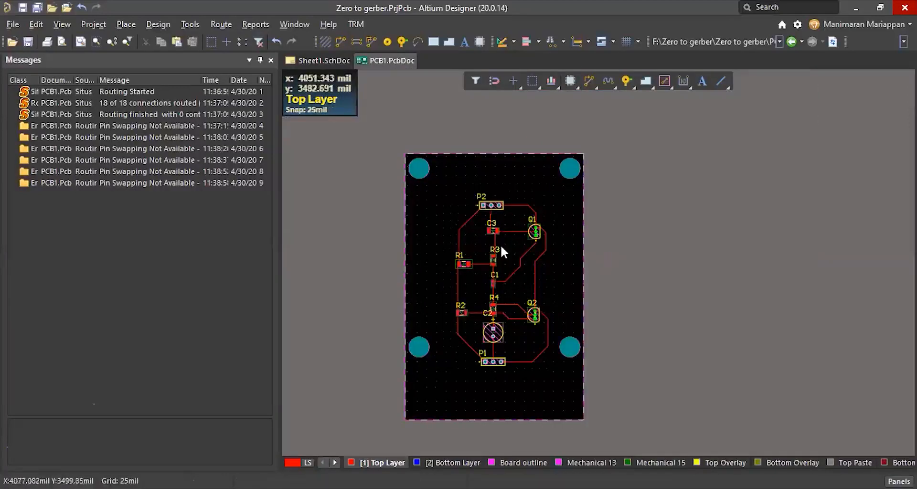
{"action": "scroll", "coordinate": [448, 243], "scroll_direction": "up", "scroll_amount": 1, "text": "ctrl"}
{"action": "scroll", "coordinate": [446, 265], "scroll_direction": "down", "scroll_amount": 3, "text": "ctrl"}
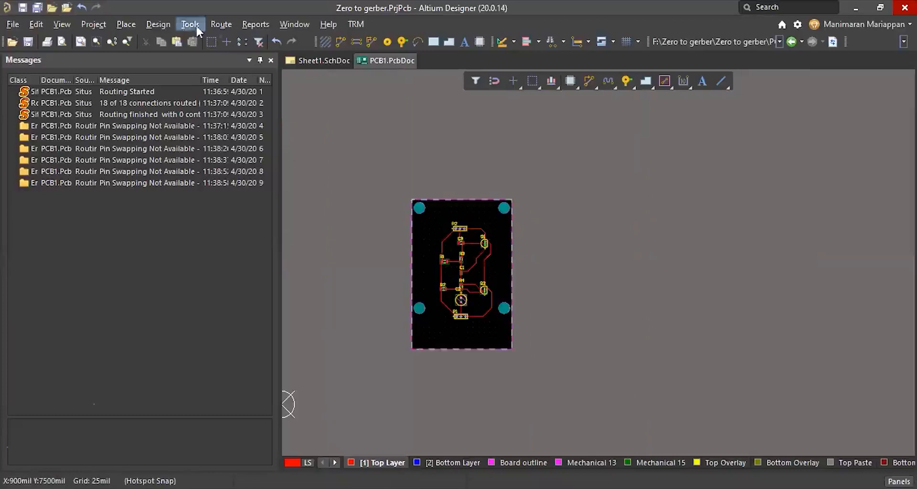
Open the Design Rule Checker, view its Electrical rules, and run the design rule check on the board
{"action": "left_click", "coordinate": [159, 24]}
{"action": "mouse_move", "coordinate": [189, 24]}
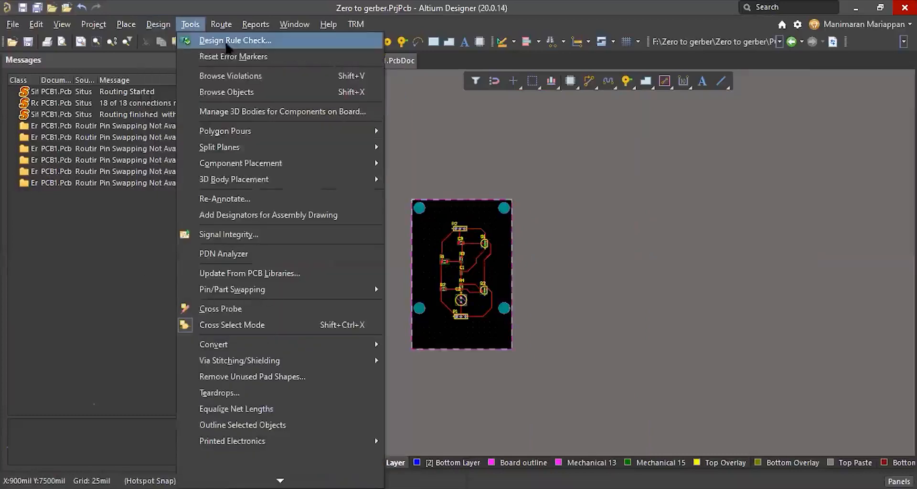
{"action": "left_click", "coordinate": [221, 41]}
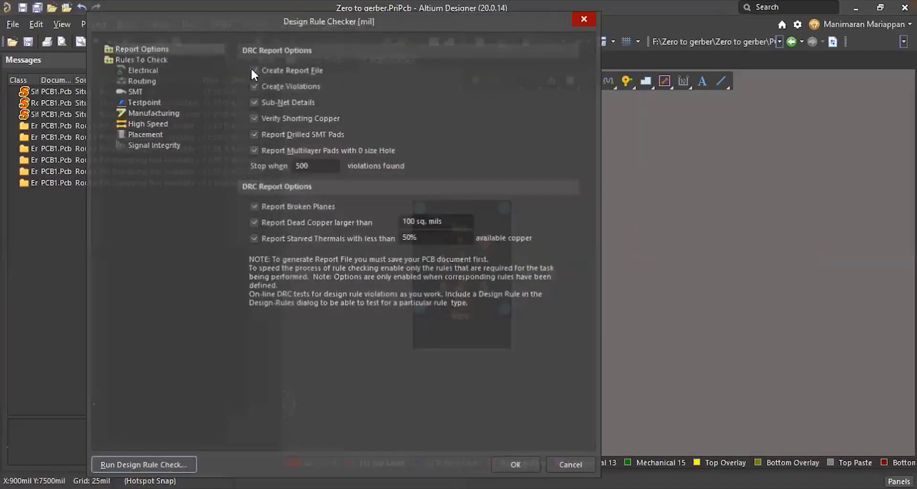
{"action": "left_click", "coordinate": [141, 71]}
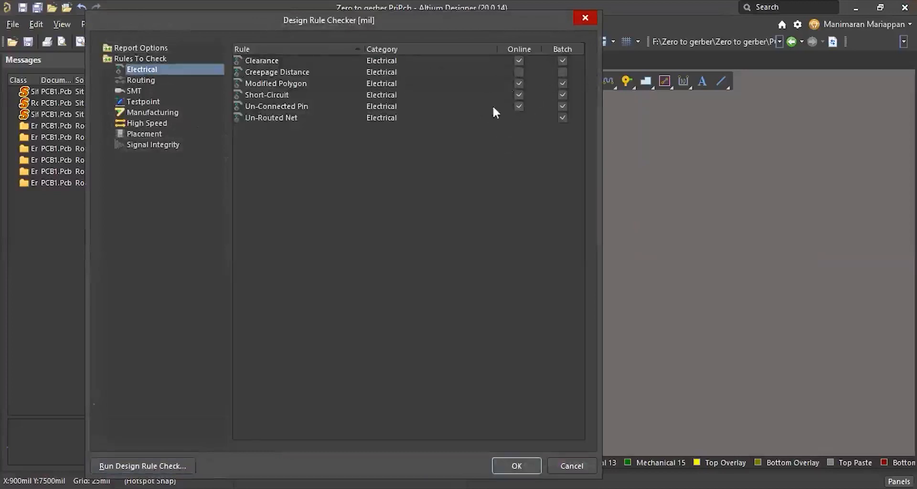
{"action": "left_click", "coordinate": [174, 467]}
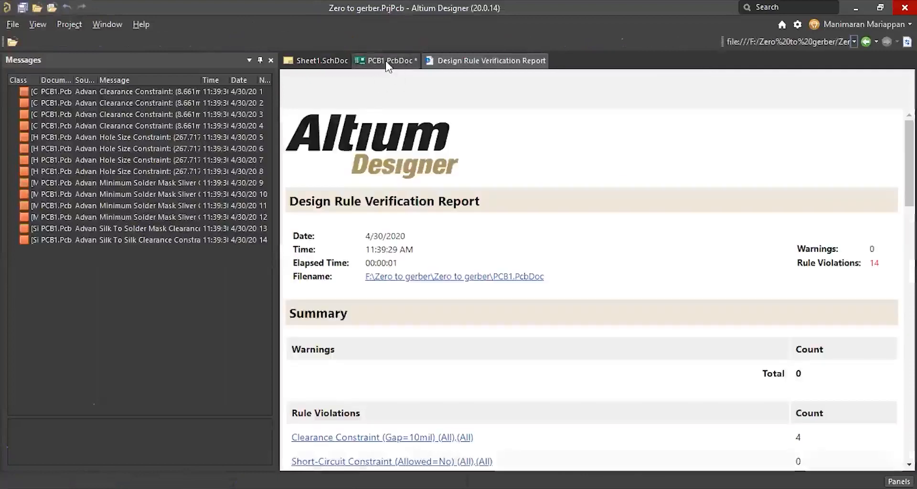
Review the Design Rule Verification Report and inspect the clearance violation between Q1's pads 1 and 2 on the board
{"action": "scroll", "coordinate": [627, 335], "scroll_direction": "down", "scroll_amount": 15}
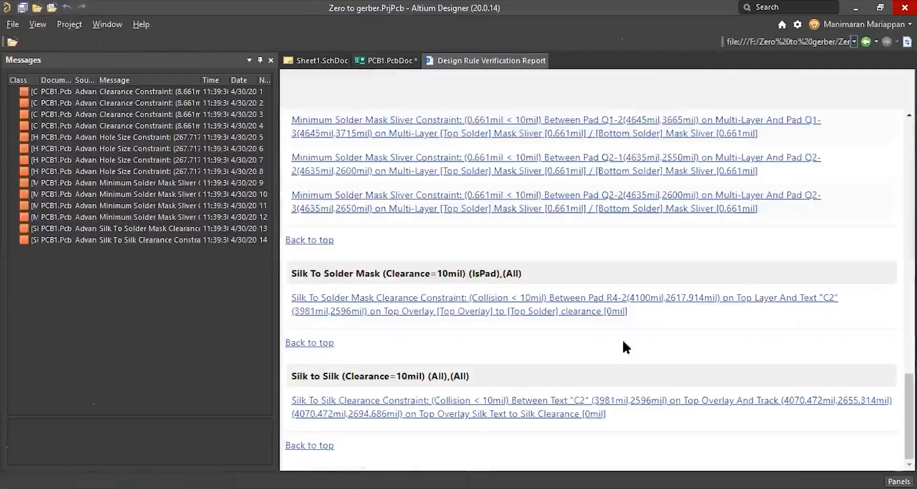
{"action": "scroll", "coordinate": [579, 258], "scroll_direction": "up", "scroll_amount": 15}
{"action": "scroll", "coordinate": [518, 314], "scroll_direction": "down", "scroll_amount": 5}
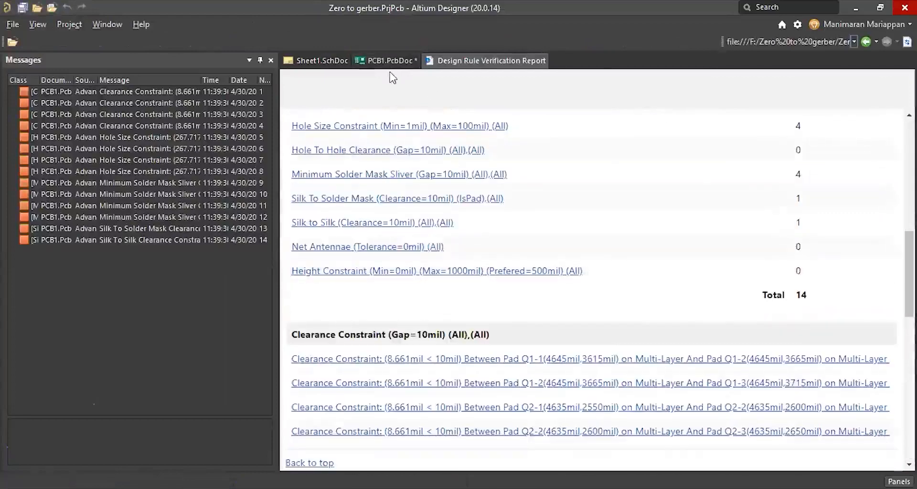
{"action": "scroll", "coordinate": [404, 171], "scroll_direction": "down", "scroll_amount": 4}
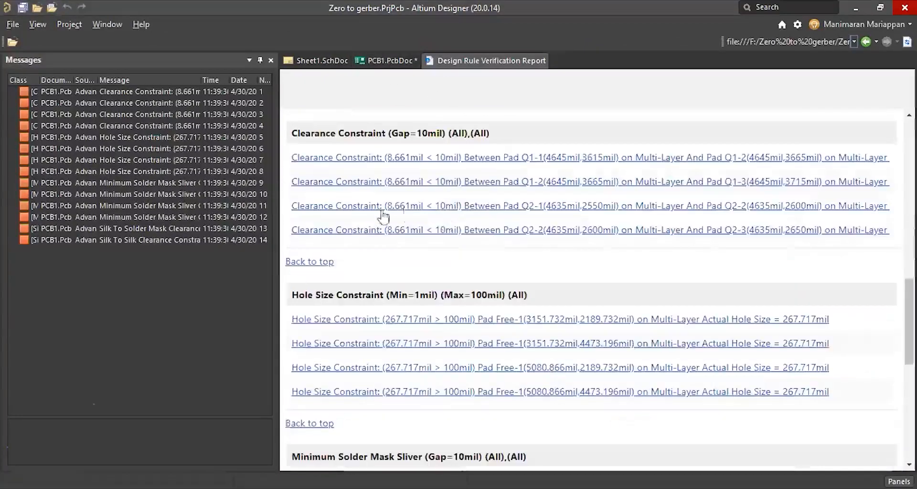
{"action": "left_click", "coordinate": [405, 169]}
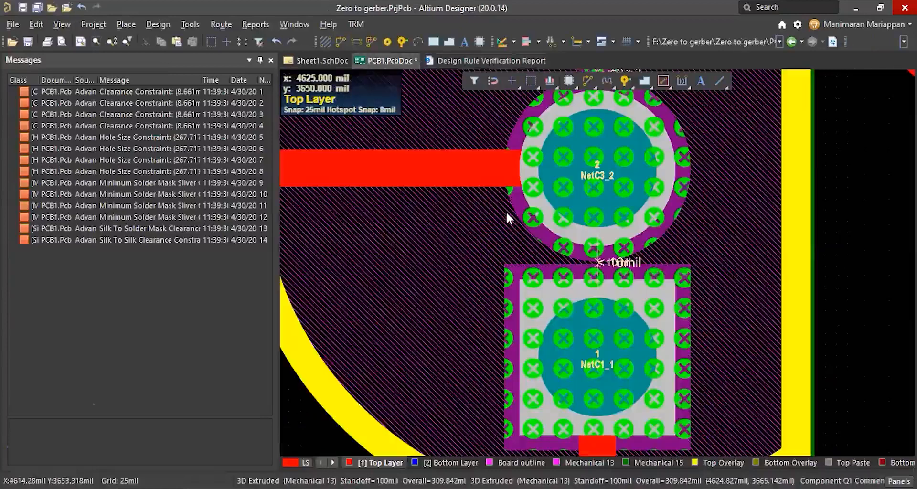
{"action": "scroll", "coordinate": [476, 220], "scroll_direction": "down", "scroll_amount": 3, "text": "ctrl"}
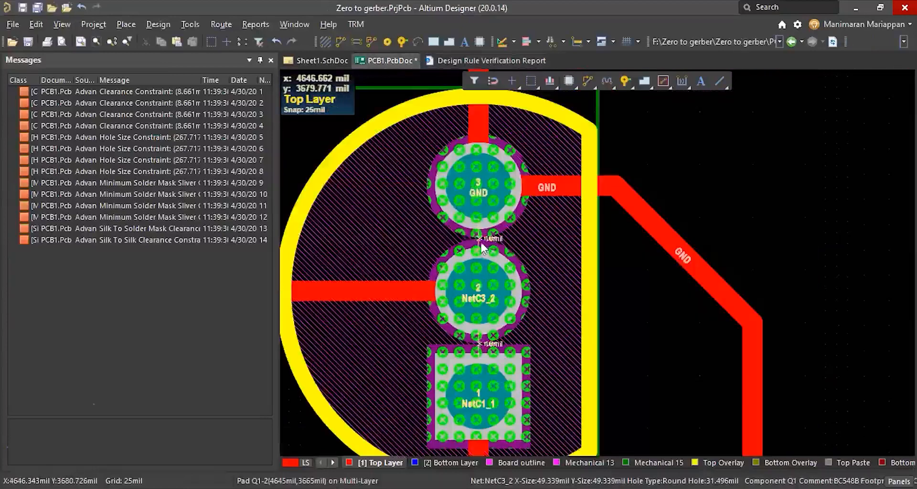
{"action": "scroll", "coordinate": [475, 201], "scroll_direction": "up", "scroll_amount": 2, "text": "ctrl"}
{"action": "scroll", "coordinate": [474, 164], "scroll_direction": "up", "scroll_amount": 2, "text": "ctrl"}
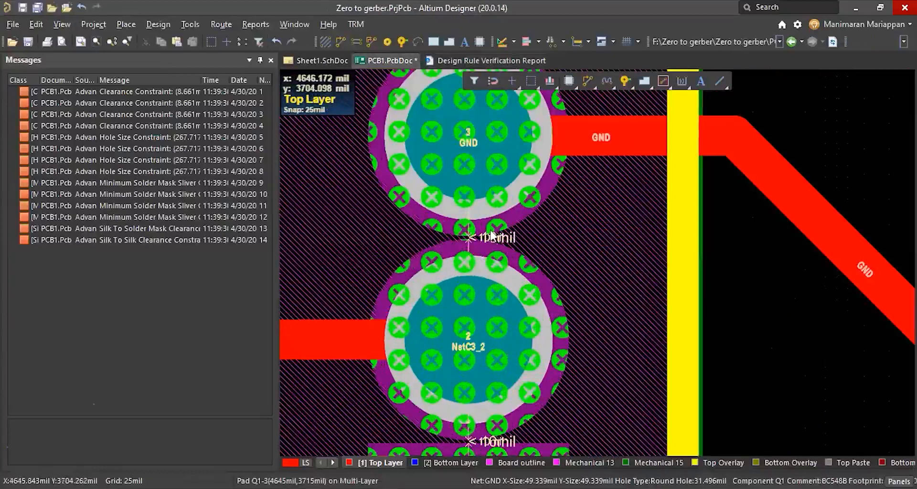
{"action": "scroll", "coordinate": [480, 238], "scroll_direction": "down", "scroll_amount": 2, "text": "ctrl"}
Set the electrical Clearance design rule to ignore pad-to-pad clearances within a footprint
{"action": "left_click", "coordinate": [158, 24]}
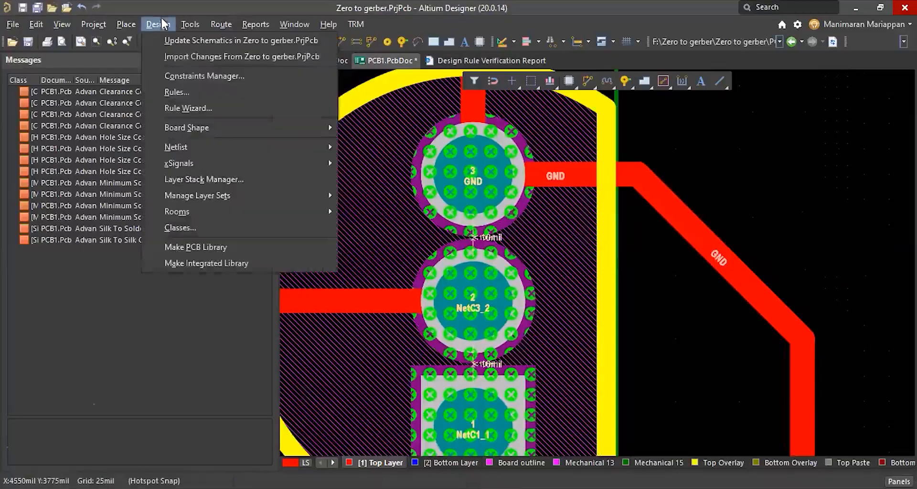
{"action": "left_click", "coordinate": [184, 93]}
{"action": "left_click", "coordinate": [175, 95]}
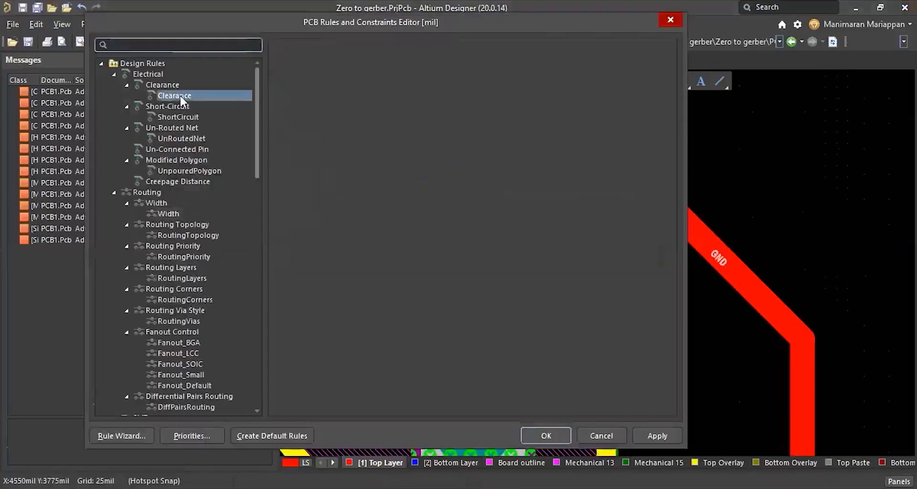
{"action": "left_click", "coordinate": [422, 249]}
{"action": "left_click", "coordinate": [550, 430]}
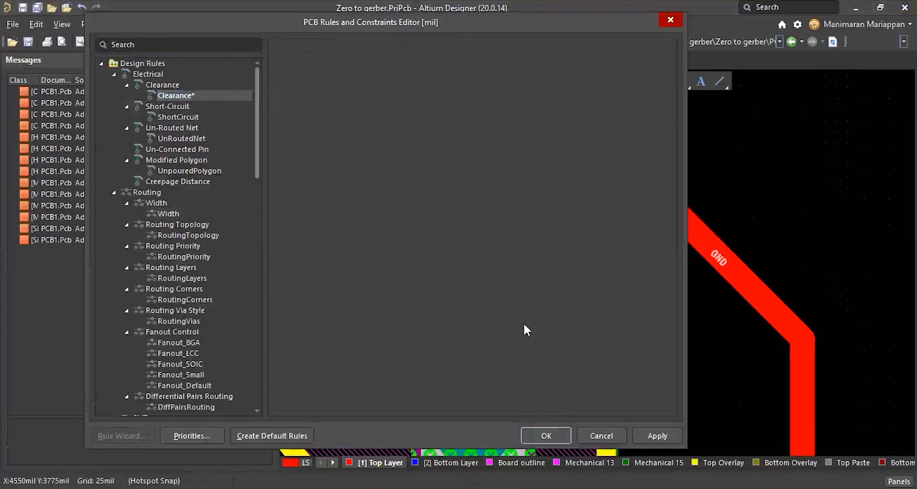
Show the PCB Rules And Violations list and dock it in the same area as Messages
{"action": "scroll", "coordinate": [504, 200], "scroll_direction": "down", "scroll_amount": 3, "text": "ctrl"}
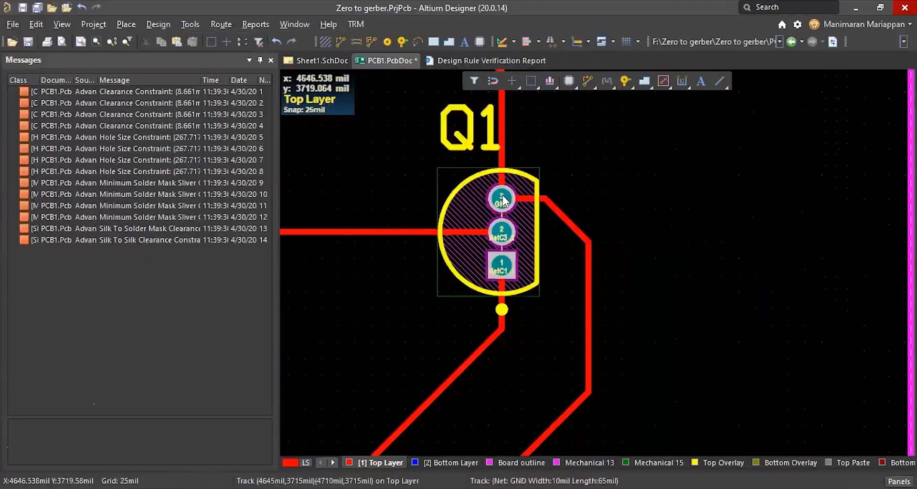
{"action": "scroll", "coordinate": [503, 200], "scroll_direction": "down", "scroll_amount": 3, "text": "ctrl"}
{"action": "scroll", "coordinate": [504, 201], "scroll_direction": "down", "scroll_amount": 3, "text": "ctrl"}
{"action": "left_click", "coordinate": [899, 481]}
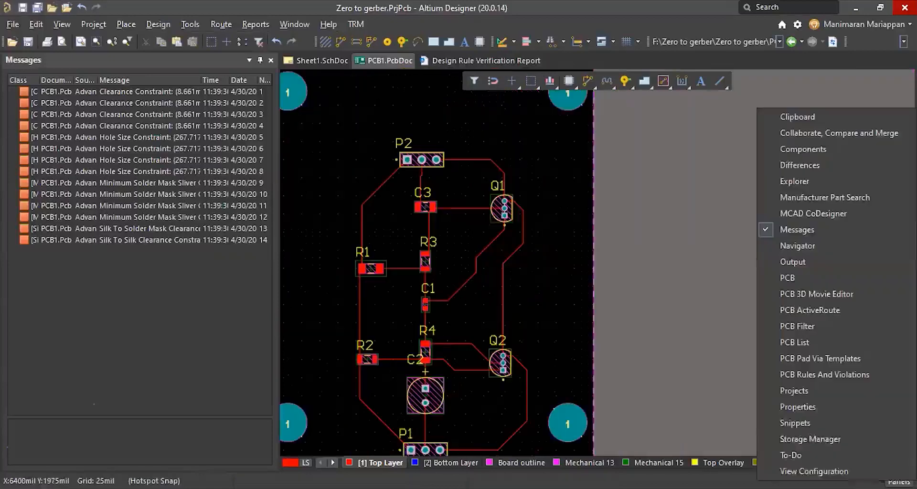
{"action": "left_click", "coordinate": [836, 376]}
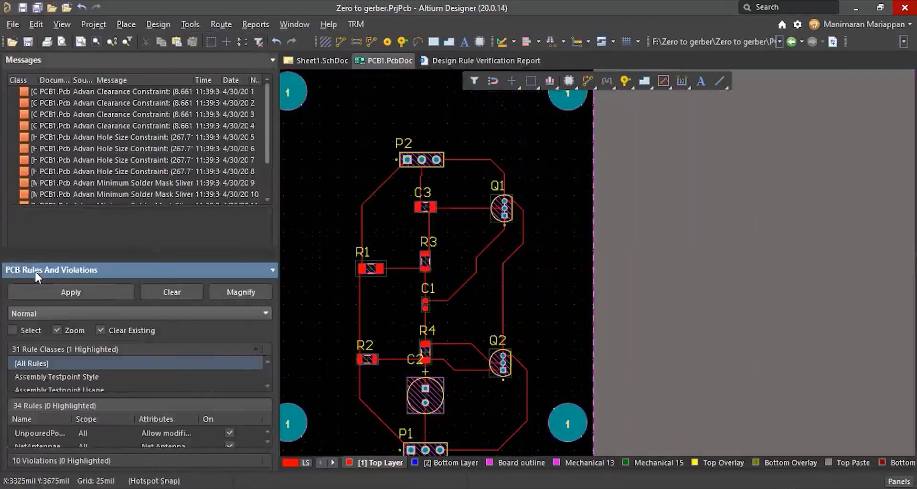
{"action": "left_click_drag", "start_coordinate": [34, 270], "coordinate": [53, 185]}
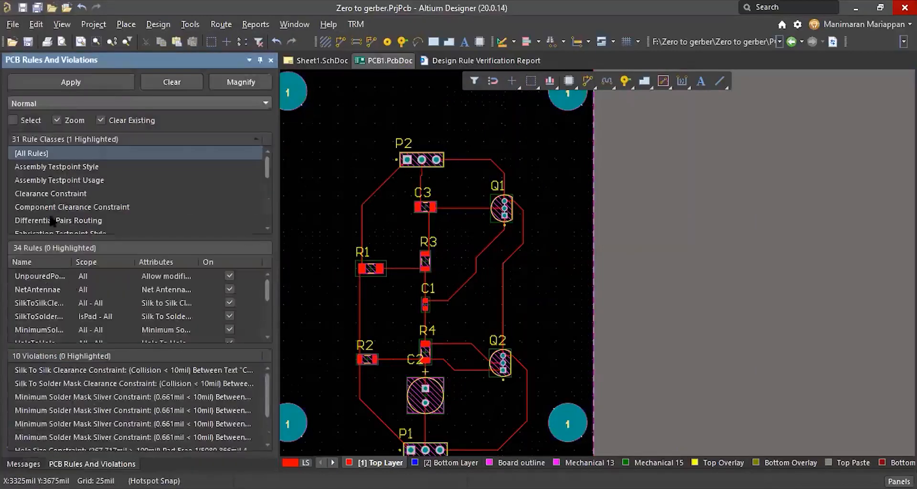
Examine the Clearance Constraint class, then the violations under All Rules, including the silk-to-silk and minimum solder mask sliver entries
{"action": "left_click", "coordinate": [47, 168]}
{"action": "left_click", "coordinate": [36, 192]}
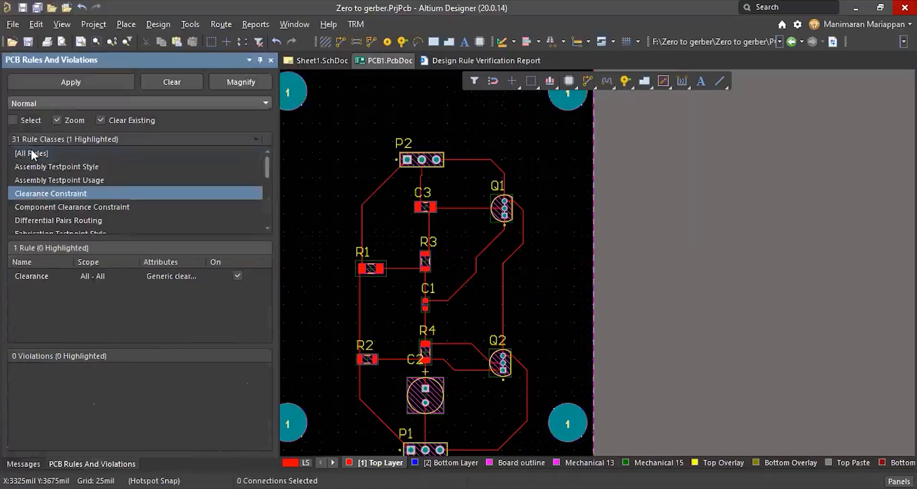
{"action": "left_click", "coordinate": [31, 153]}
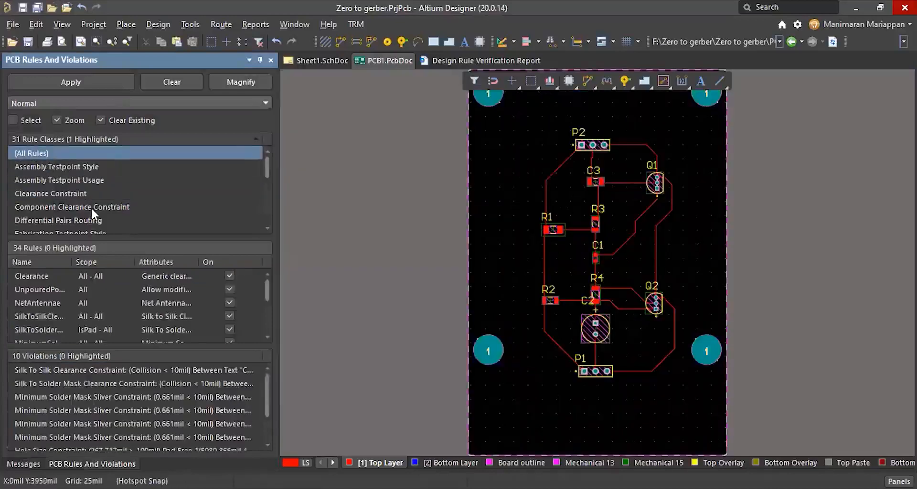
{"action": "left_click", "coordinate": [61, 373]}
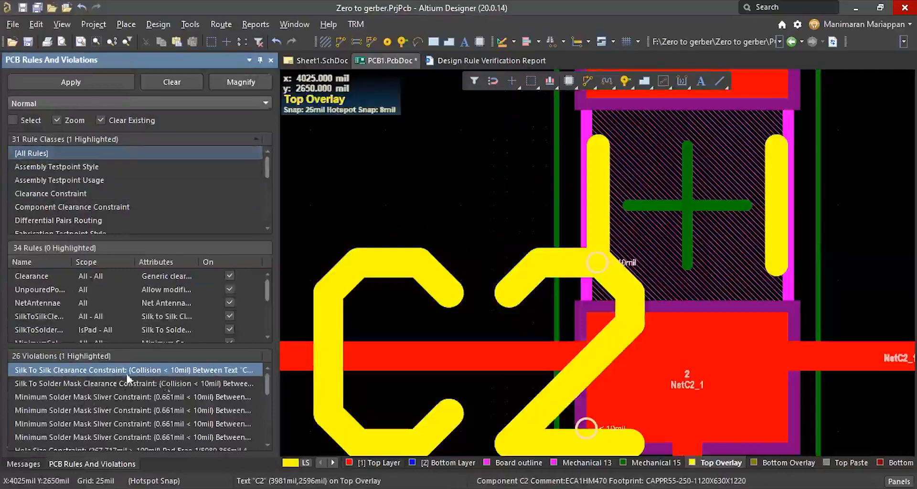
{"action": "left_click", "coordinate": [90, 397]}
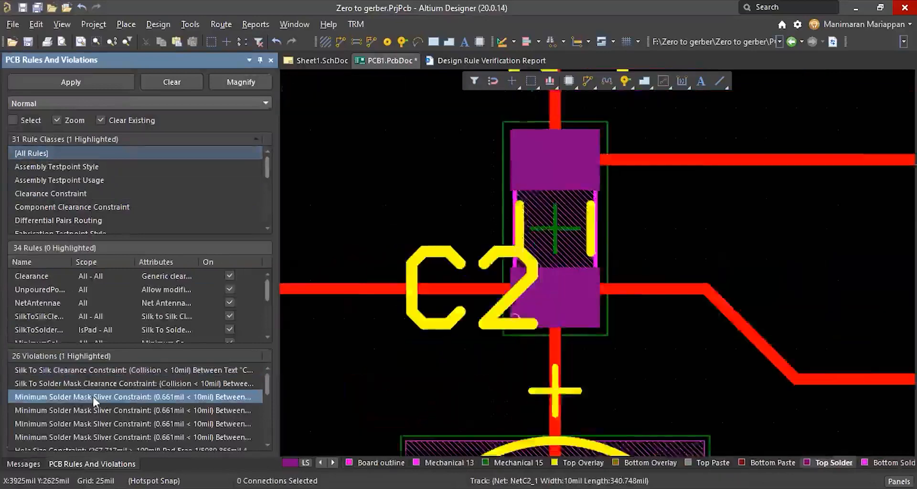
{"action": "scroll", "coordinate": [121, 406], "scroll_direction": "down", "scroll_amount": 6}
{"action": "scroll", "coordinate": [111, 392], "scroll_direction": "up", "scroll_amount": 3}
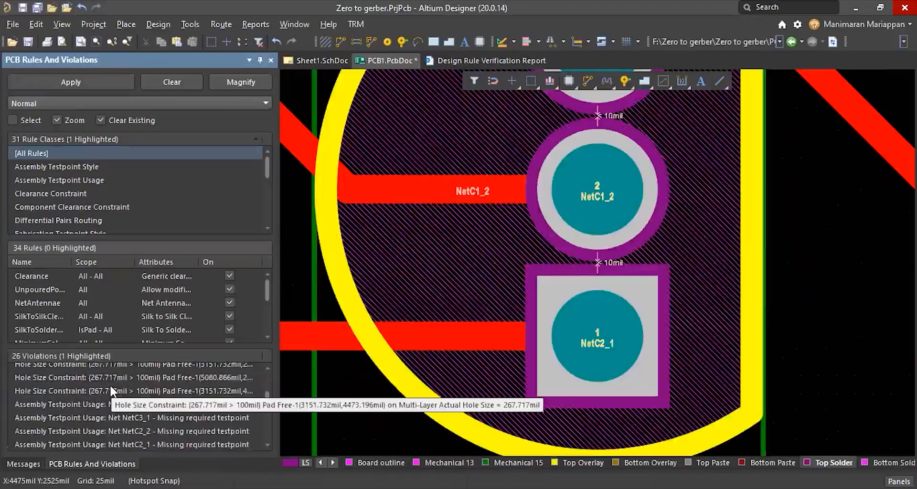
{"action": "scroll", "coordinate": [109, 384], "scroll_direction": "up", "scroll_amount": 2}
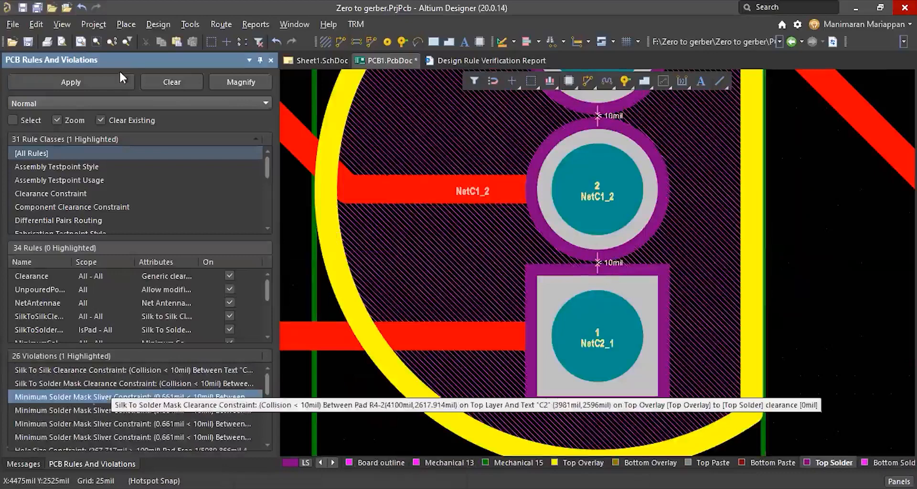
Set the minimum solder mask sliver to 3 in the MinimumSolderMaskSliver manufacturing rule
{"action": "left_click", "coordinate": [157, 24]}
{"action": "left_click", "coordinate": [176, 91]}
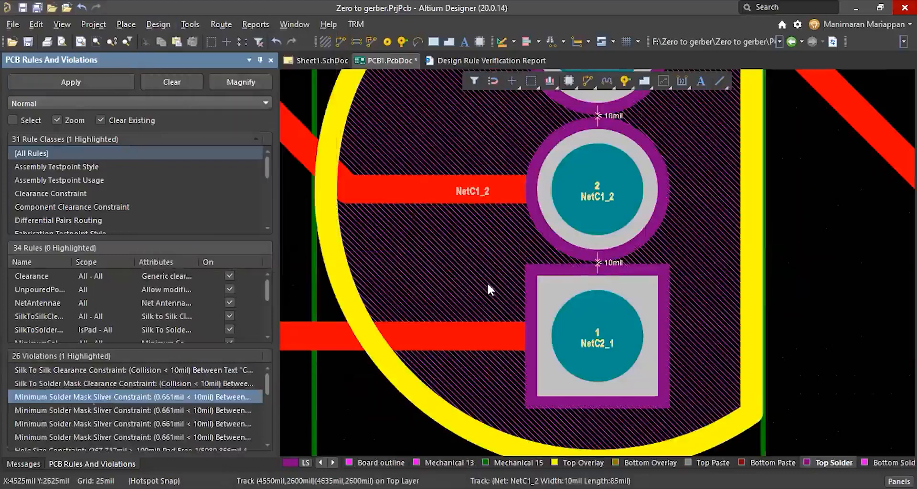
{"action": "scroll", "coordinate": [204, 334], "scroll_direction": "down", "scroll_amount": 12}
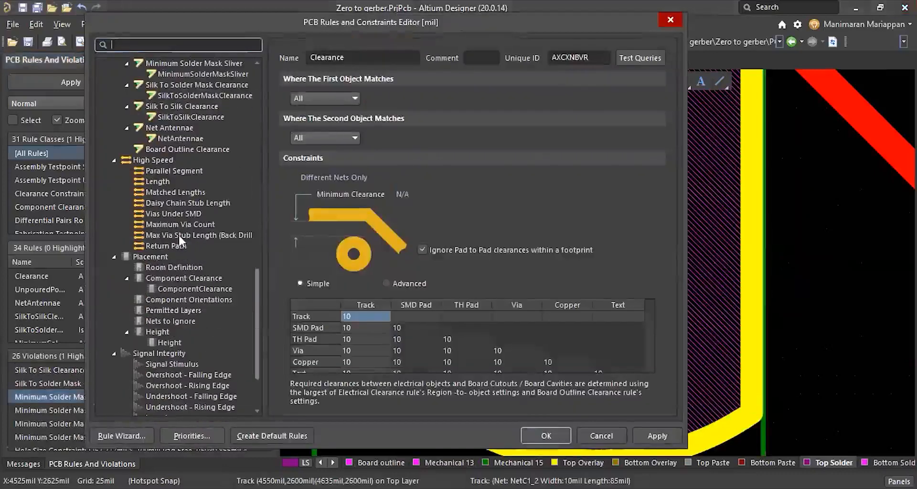
{"action": "left_click", "coordinate": [172, 192]}
{"action": "scroll", "coordinate": [199, 295], "scroll_direction": "down", "scroll_amount": 1}
{"action": "scroll", "coordinate": [195, 244], "scroll_direction": "up", "scroll_amount": 7}
{"action": "left_click", "coordinate": [188, 234]}
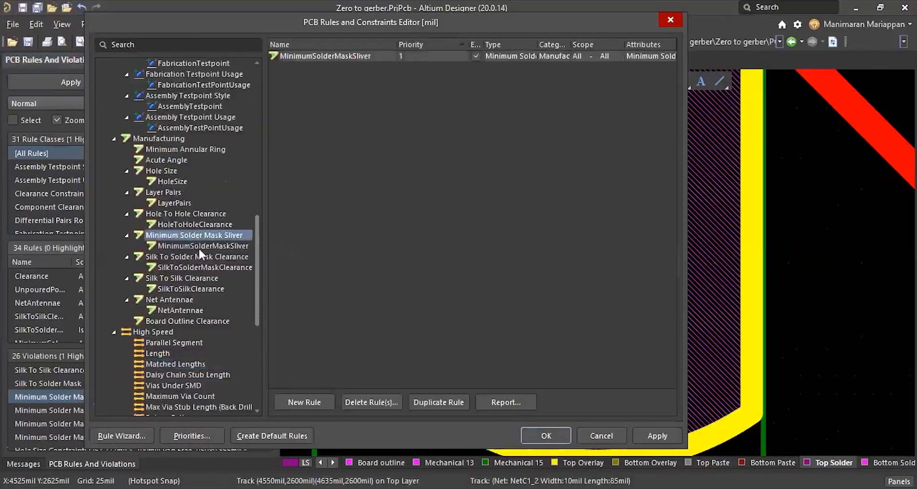
{"action": "left_click", "coordinate": [197, 245]}
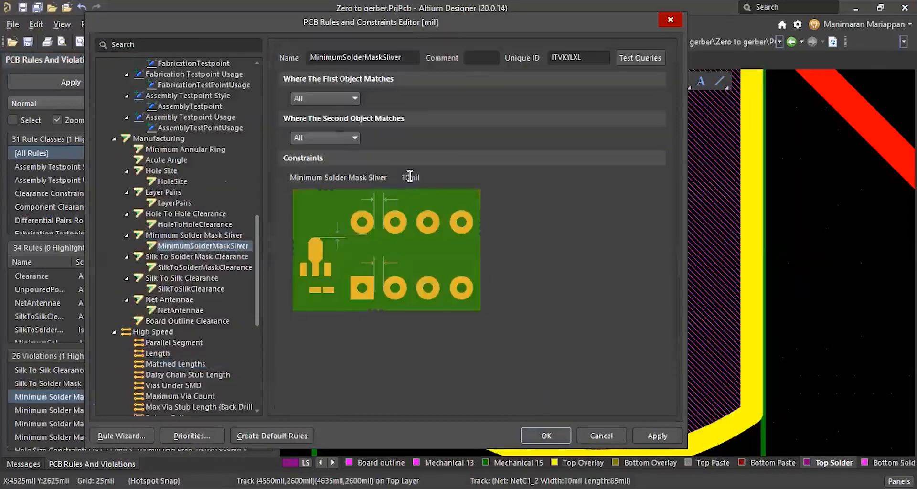
Set the silkscreen to object minimum clearance to 4 in the SilkToSolderMaskClearance rule
{"action": "left_click", "coordinate": [200, 267]}
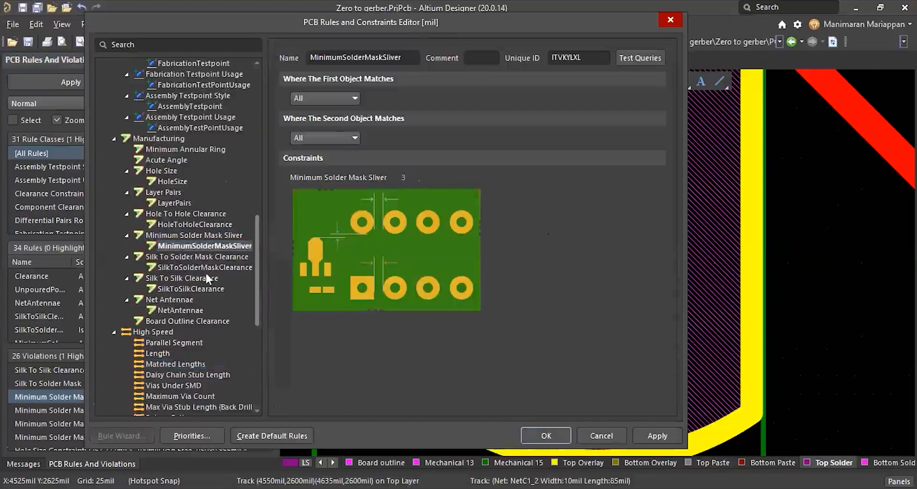
{"action": "left_click", "coordinate": [453, 270]}
{"action": "type", "text": "4"}
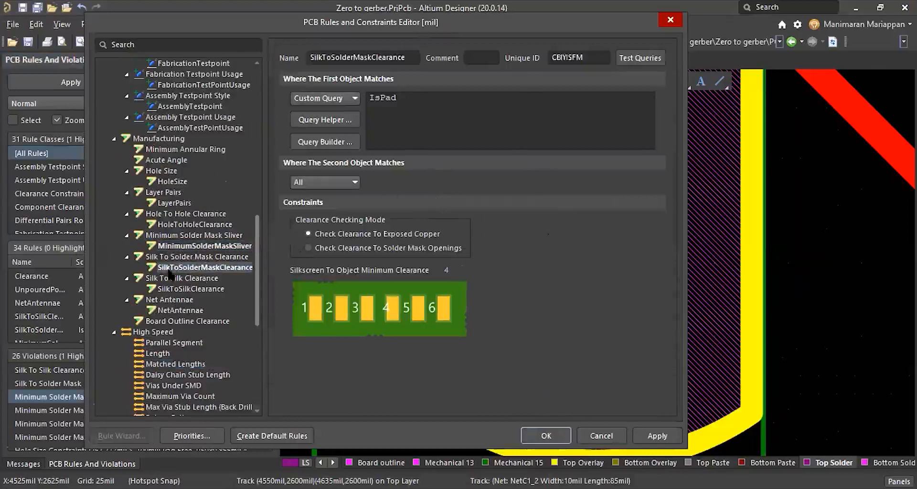
Review the SilkToSilkClearance rule and accept the edited manufacturing rules
{"action": "left_click", "coordinate": [177, 287]}
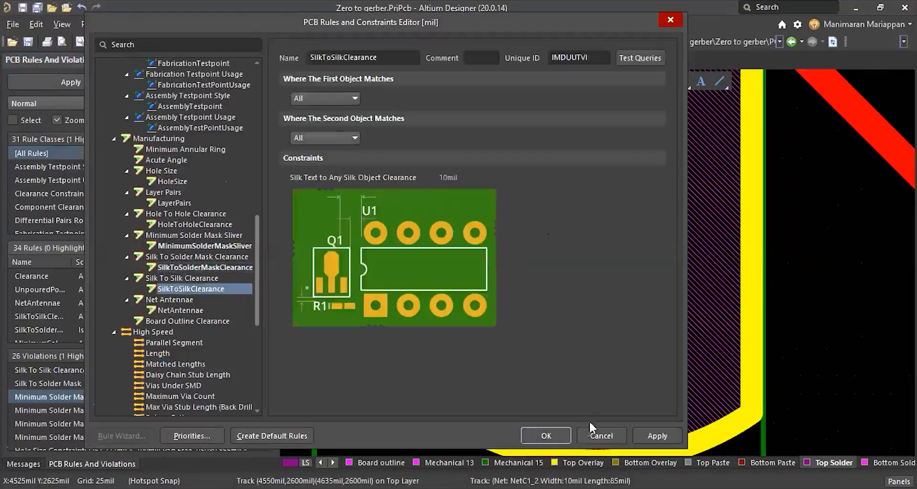
{"action": "left_click", "coordinate": [453, 179]}
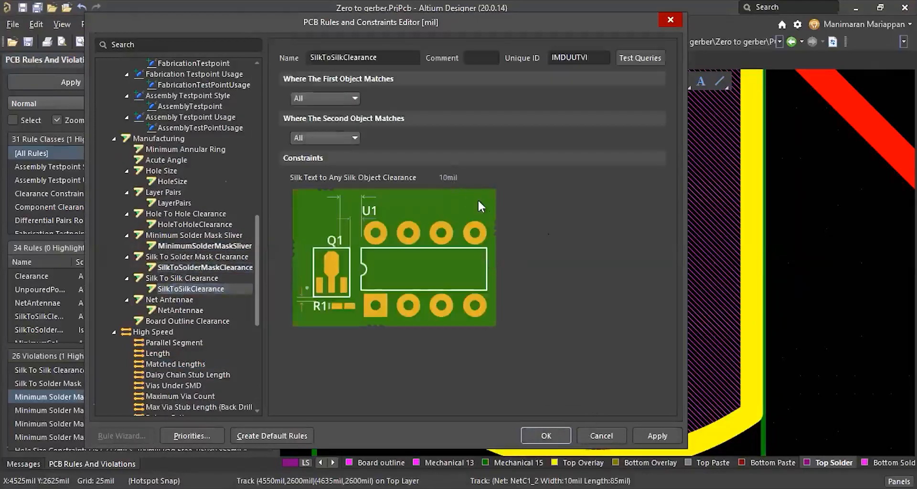
{"action": "left_click", "coordinate": [546, 434]}
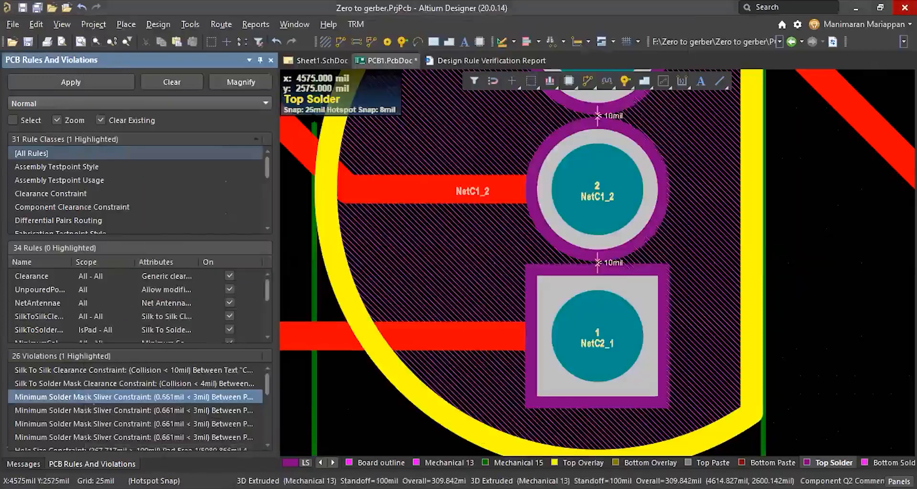
Rerun the design rule check on the PCB with the new solder mask sliver and silkscreen clearance limits
{"action": "left_click", "coordinate": [158, 23]}
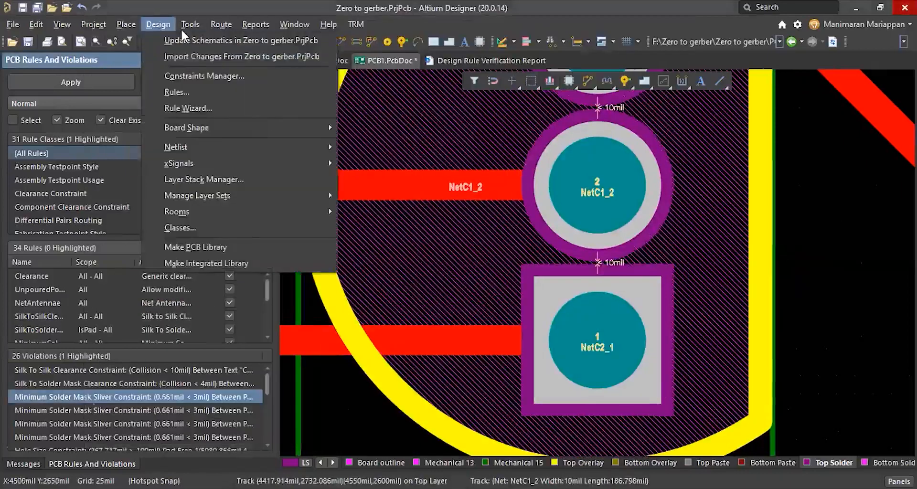
{"action": "left_click", "coordinate": [215, 39]}
{"action": "left_click", "coordinate": [136, 467]}
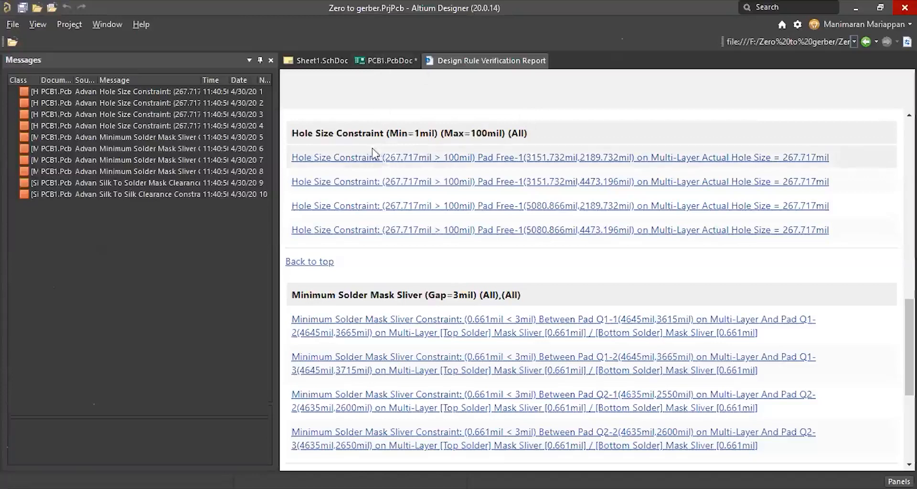
Set the maximum hole size to 500mil in the HoleSize manufacturing rule of PCB1.PcbDoc
{"action": "left_click", "coordinate": [375, 64]}
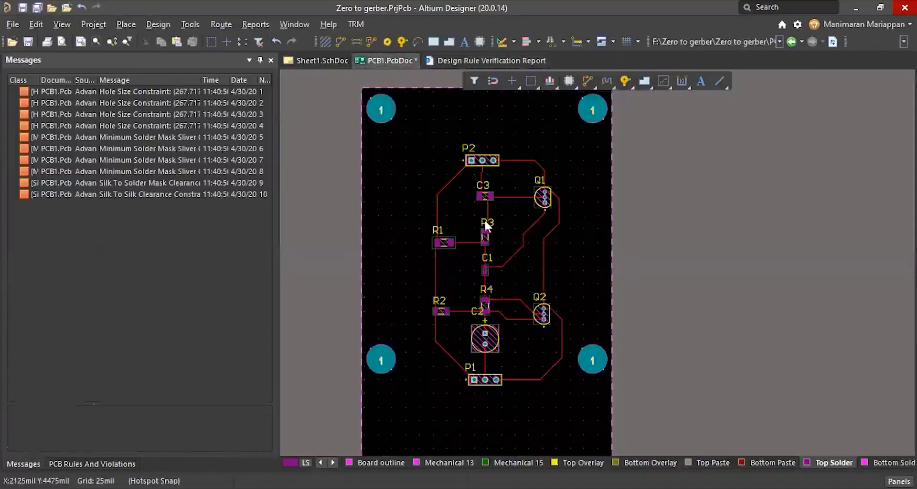
{"action": "key", "text": "d"}
{"action": "key", "text": "r"}
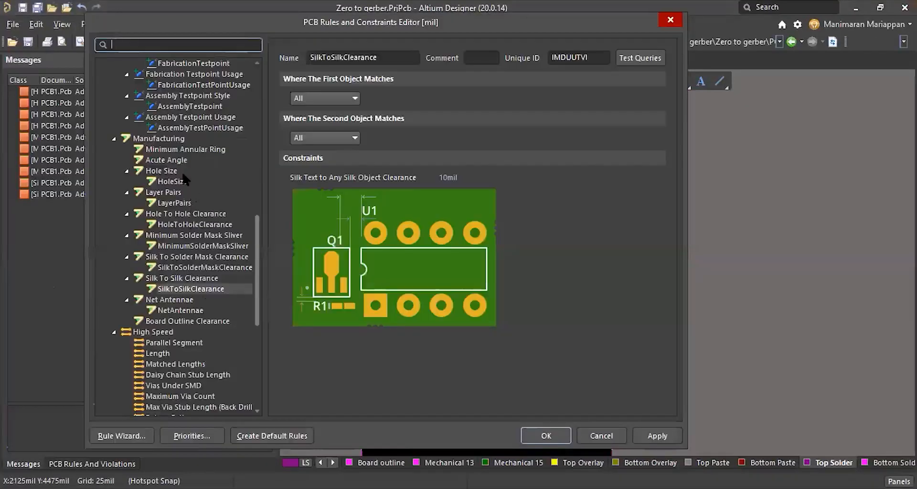
{"action": "left_click", "coordinate": [178, 182]}
{"action": "left_click_drag", "start_coordinate": [355, 160], "coordinate": [324, 170]}
{"action": "type", "text": "500mil"}
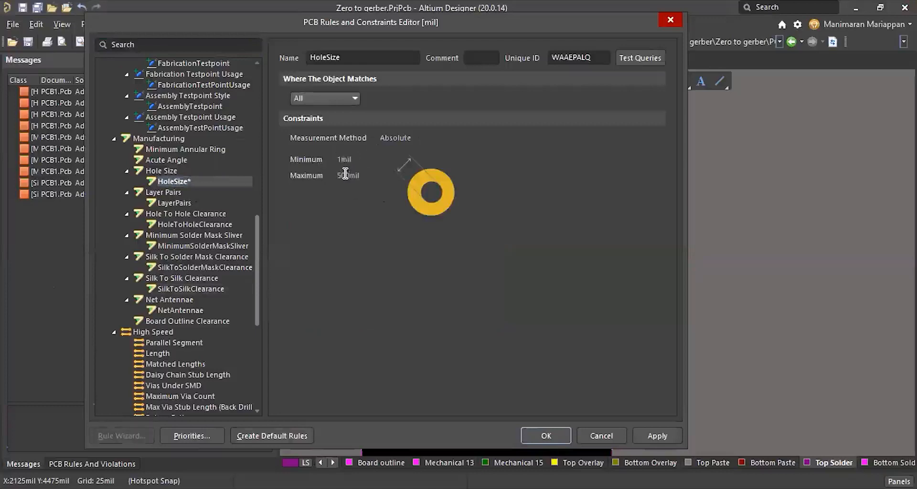
{"action": "left_click", "coordinate": [543, 438]}
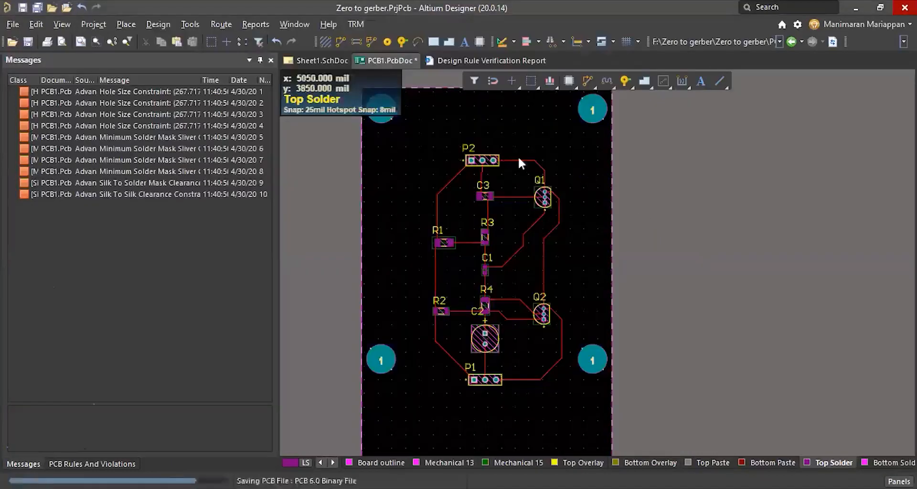
Run the design rule check again with the updated hole size rule
{"action": "left_click", "coordinate": [191, 24]}
{"action": "left_click", "coordinate": [206, 39]}
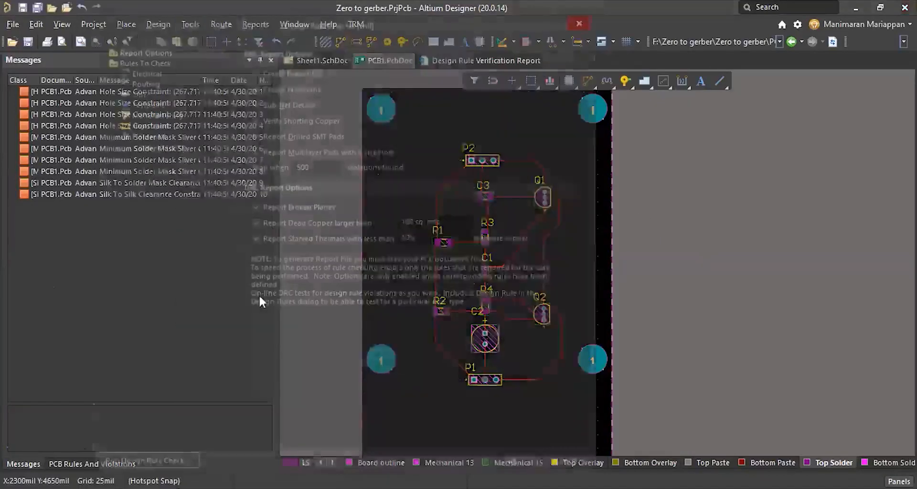
{"action": "left_click", "coordinate": [143, 466]}
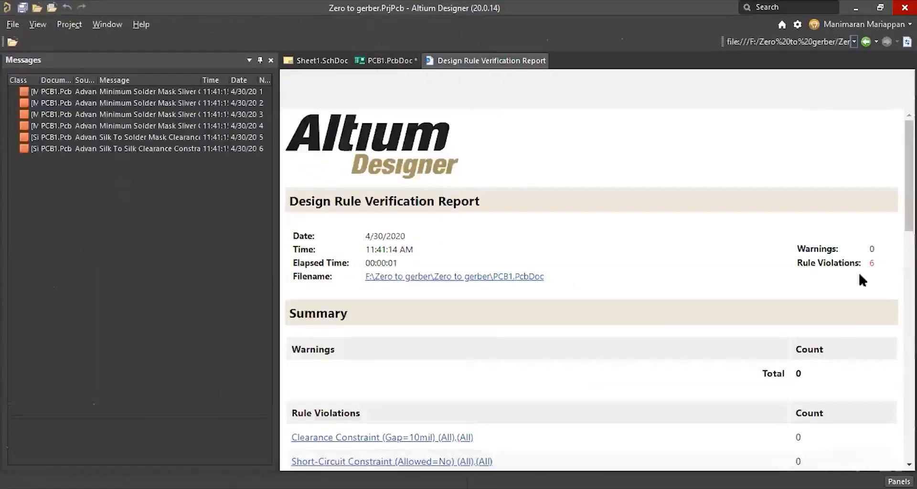
Examine the Minimum Solder Mask Sliver violations in the report and inspect the one between Q1 pads 1 and 2 on the board
{"action": "scroll", "coordinate": [567, 268], "scroll_direction": "down", "scroll_amount": 8}
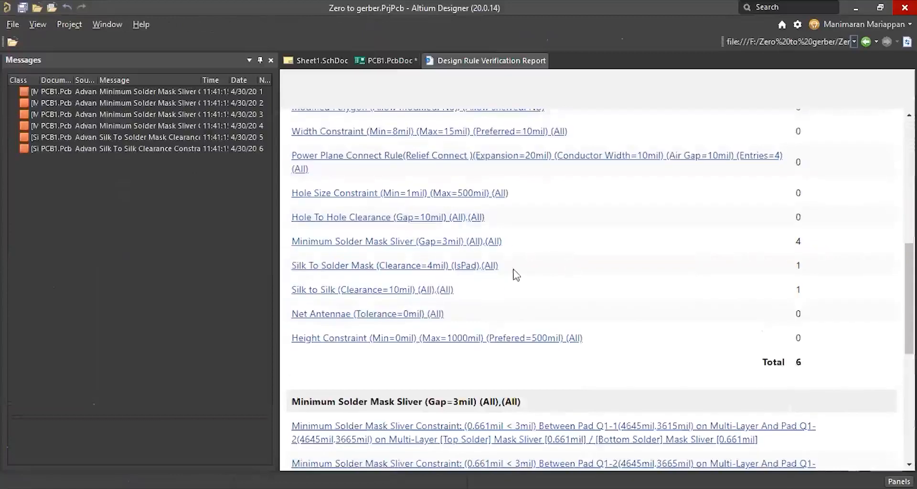
{"action": "left_click", "coordinate": [346, 243]}
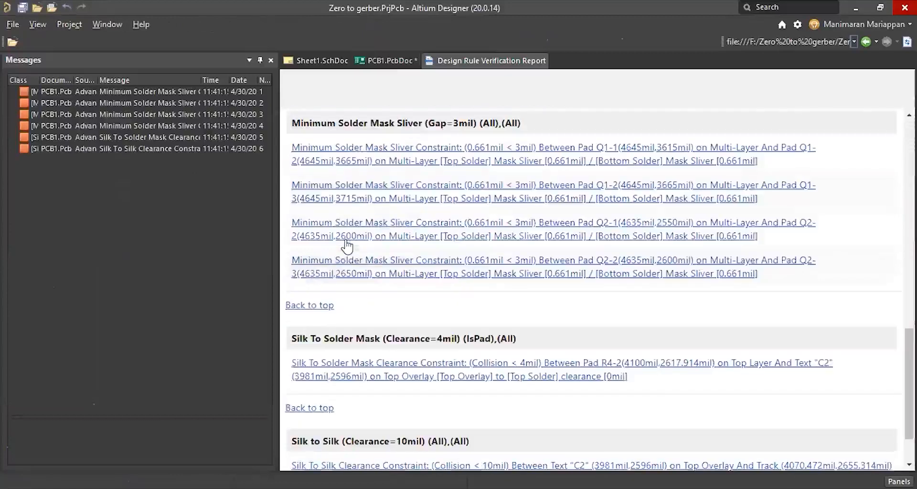
{"action": "left_click", "coordinate": [347, 159]}
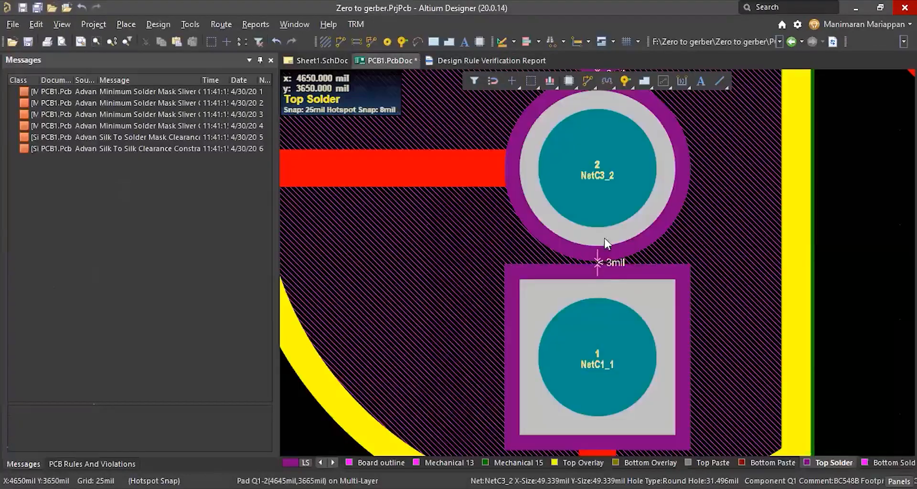
{"action": "scroll", "coordinate": [603, 260], "scroll_direction": "up", "scroll_amount": 2, "text": "ctrl"}
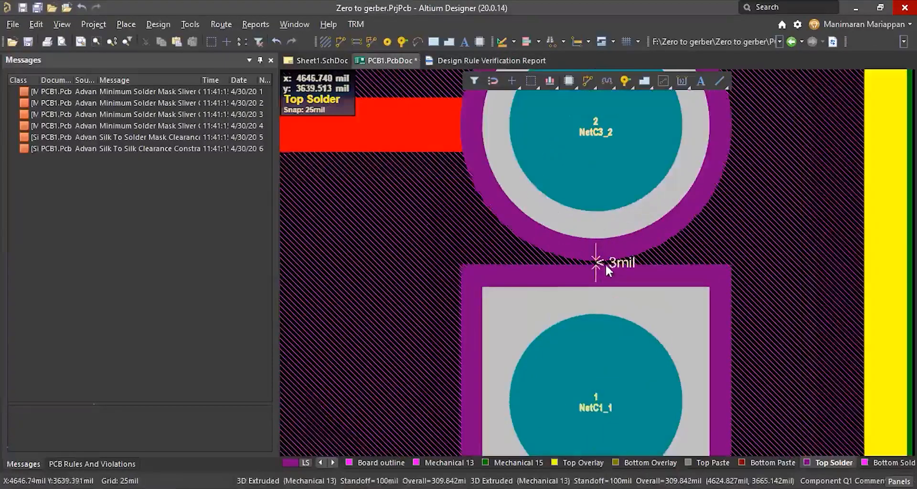
{"action": "scroll", "coordinate": [540, 248], "scroll_direction": "down", "scroll_amount": 6, "text": "ctrl"}
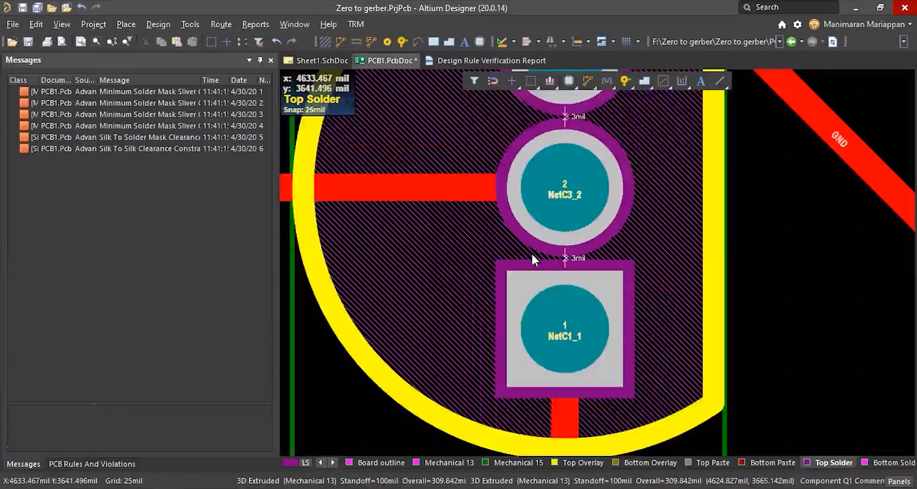
{"action": "scroll", "coordinate": [534, 261], "scroll_direction": "down", "scroll_amount": 4, "text": "ctrl"}
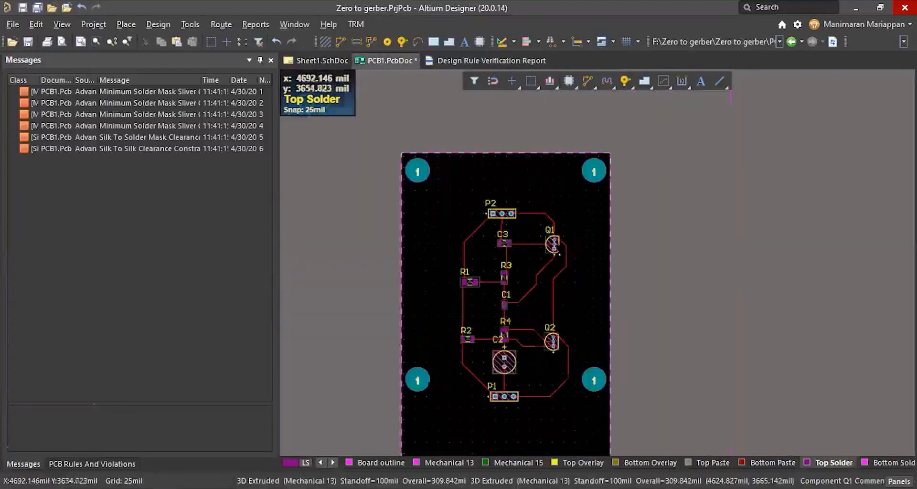
{"action": "scroll", "coordinate": [538, 227], "scroll_direction": "down", "scroll_amount": 2, "text": "ctrl"}
Save the PCB document and show the project's document tree
{"action": "key", "text": "ctrl+s"}
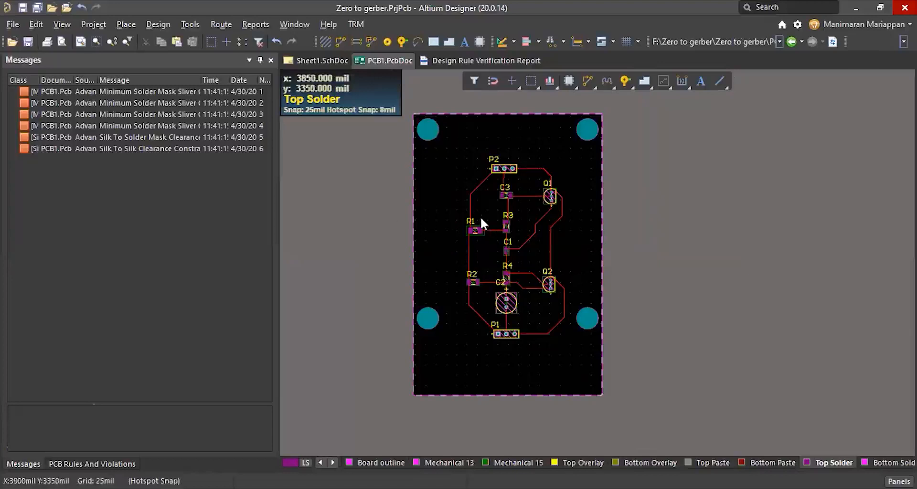
{"action": "left_click", "coordinate": [86, 464]}
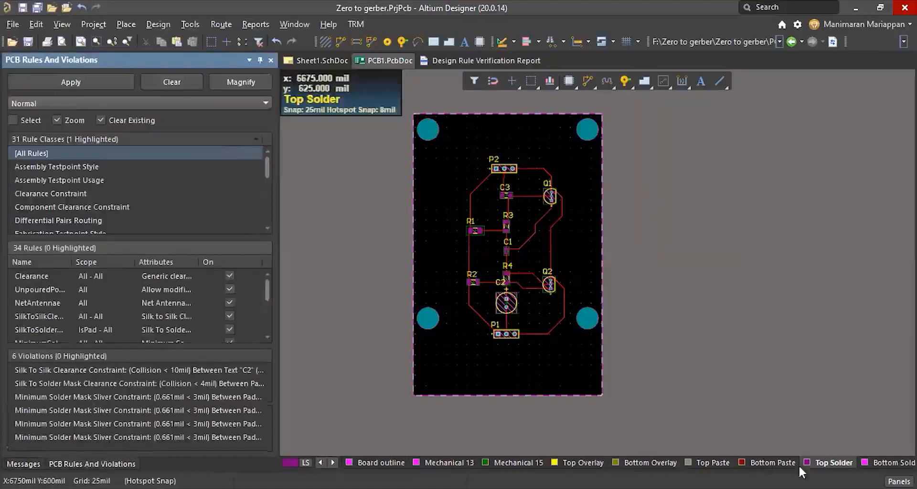
{"action": "left_click", "coordinate": [899, 482]}
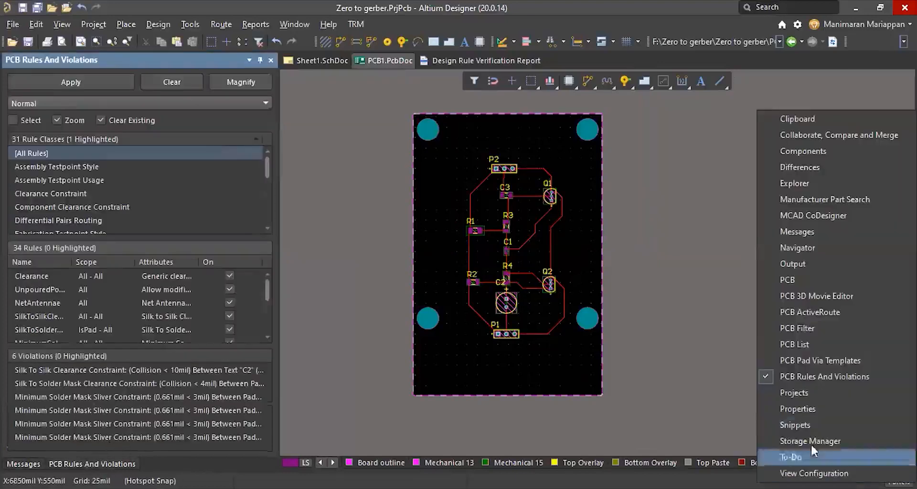
{"action": "left_click", "coordinate": [805, 390]}
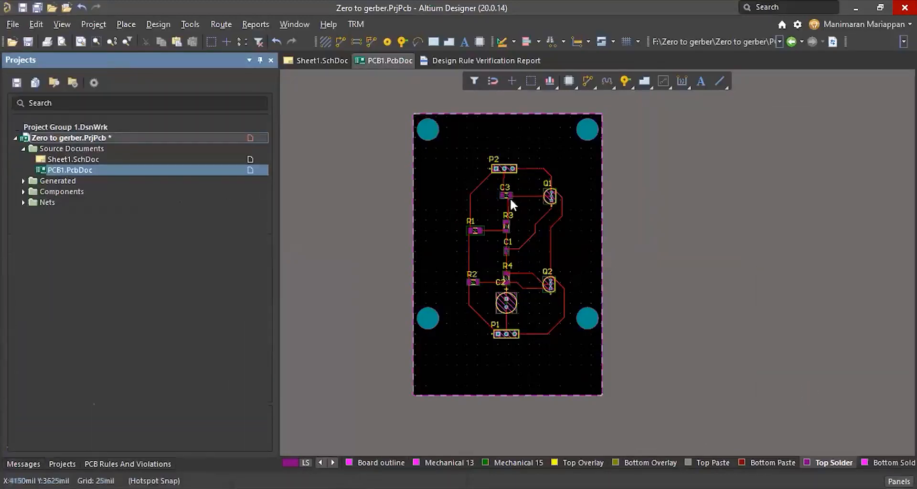
Add a Draftsman document for PCB1.PcbDoc to the project using the Default Fabrication Drawing template, and review its pages
{"action": "right_click", "coordinate": [85, 136]}
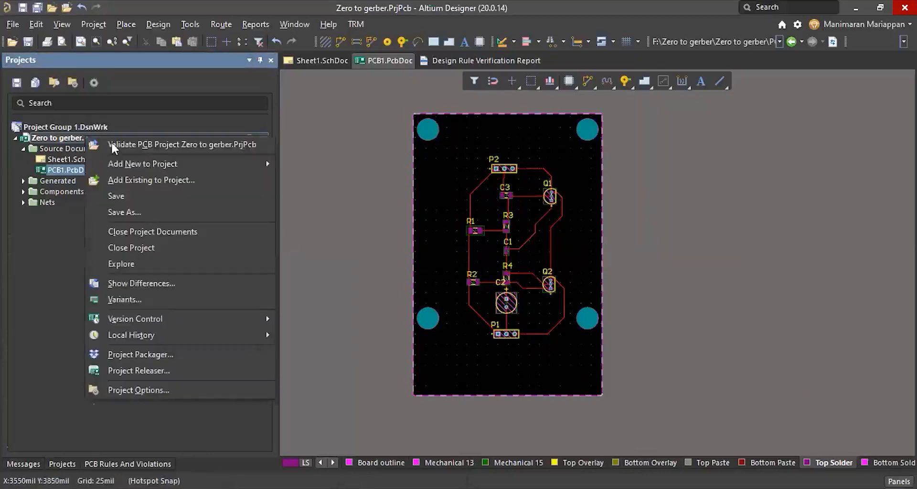
{"action": "mouse_move", "coordinate": [178, 164]}
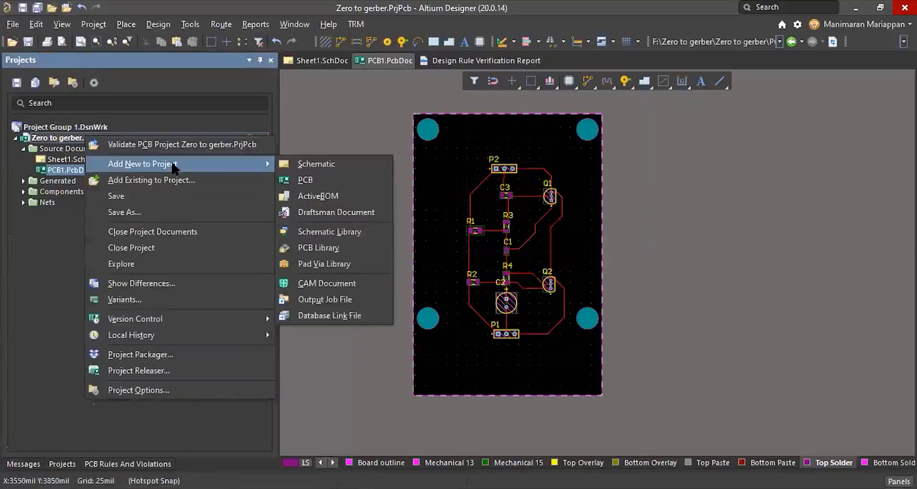
{"action": "left_click", "coordinate": [331, 213]}
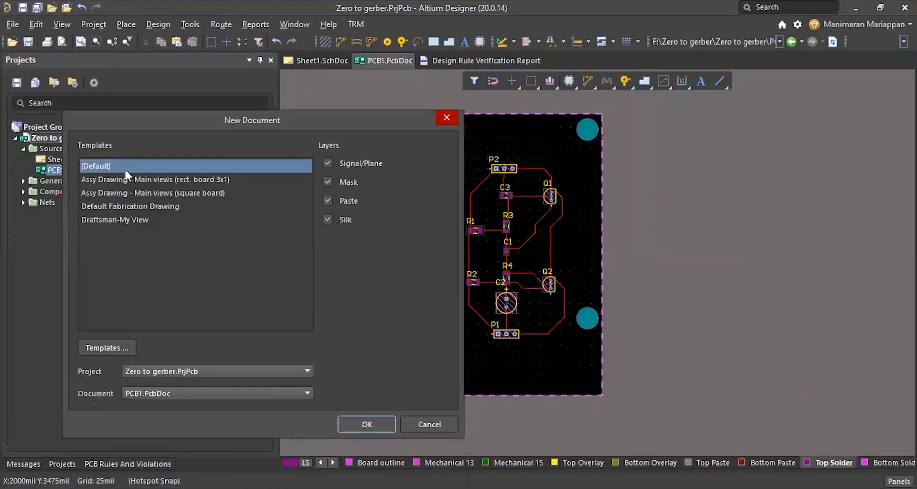
{"action": "left_click", "coordinate": [114, 206]}
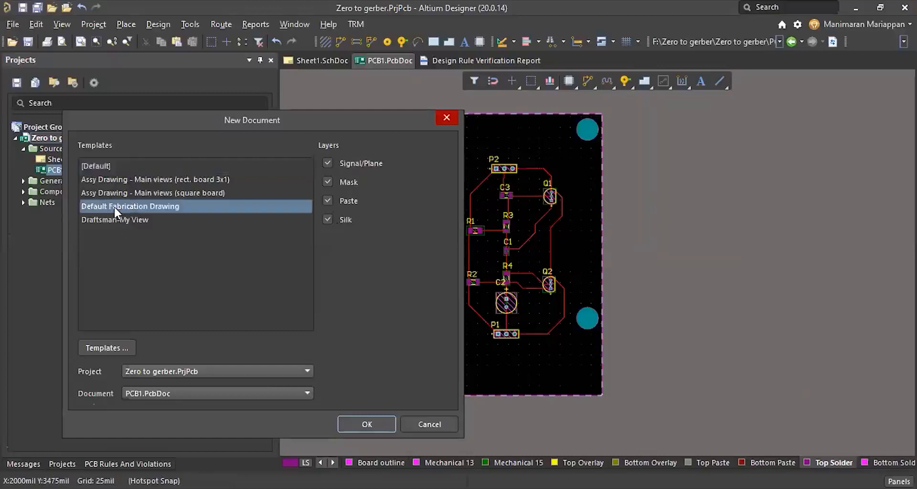
{"action": "left_click", "coordinate": [366, 424]}
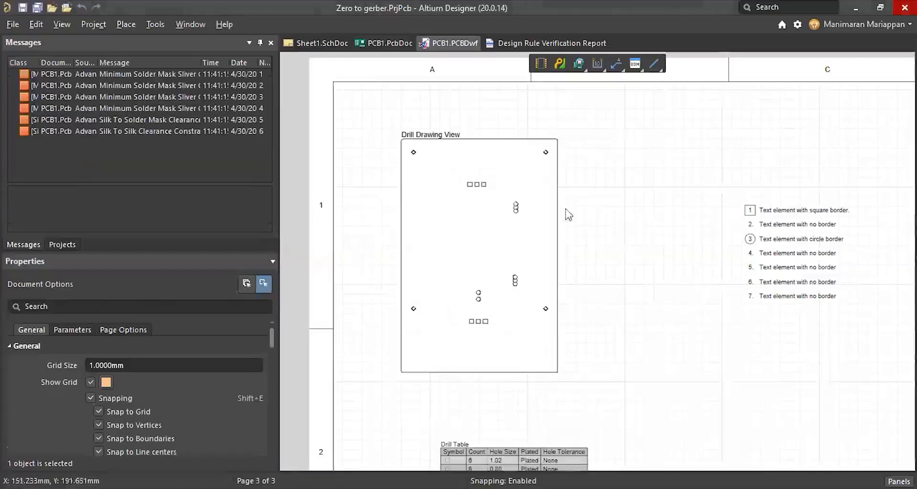
{"action": "scroll", "coordinate": [569, 303], "scroll_direction": "down", "scroll_amount": 10}
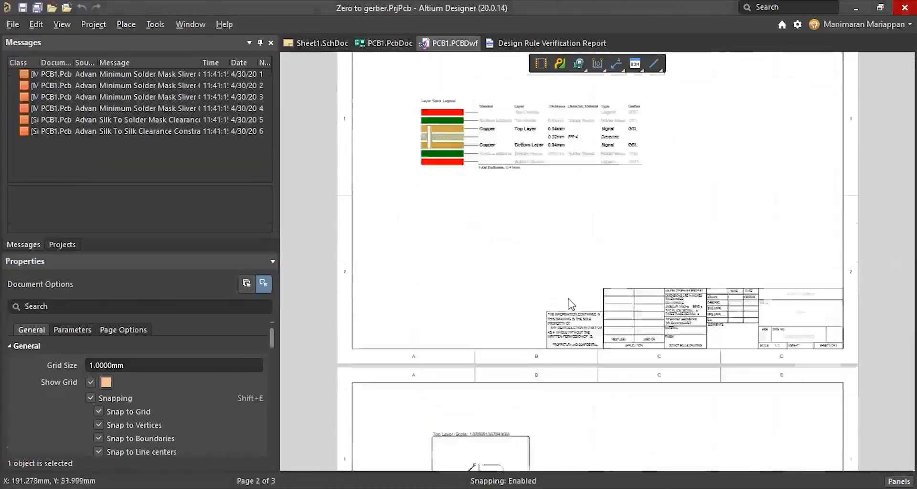
{"action": "scroll", "coordinate": [570, 304], "scroll_direction": "up", "scroll_amount": 10}
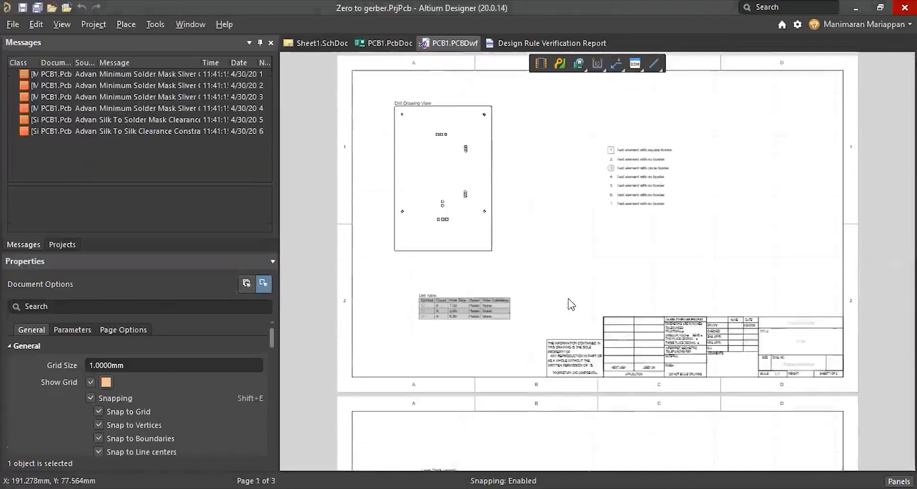
{"action": "scroll", "coordinate": [525, 202], "scroll_direction": "down", "scroll_amount": 4}
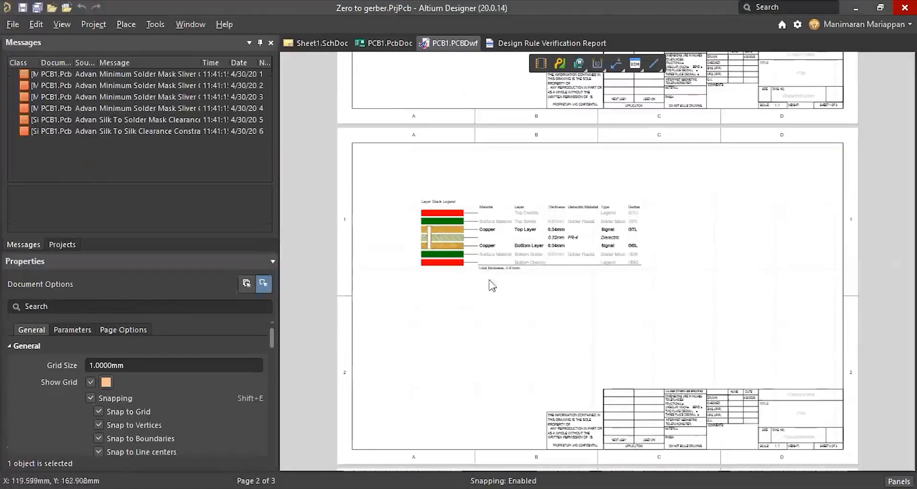
{"action": "scroll", "coordinate": [514, 295], "scroll_direction": "down", "scroll_amount": 1}
{"action": "scroll", "coordinate": [511, 287], "scroll_direction": "down", "scroll_amount": 5}
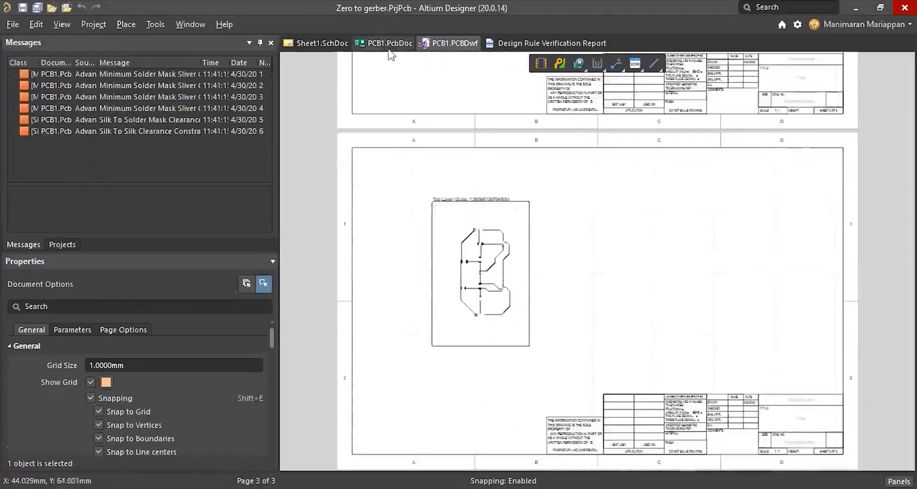
Add a second Draftsman document for PCB1.PcbDoc to the Zero to gerber project using the [Default] template
{"action": "left_click", "coordinate": [384, 43]}
{"action": "left_click", "coordinate": [62, 464]}
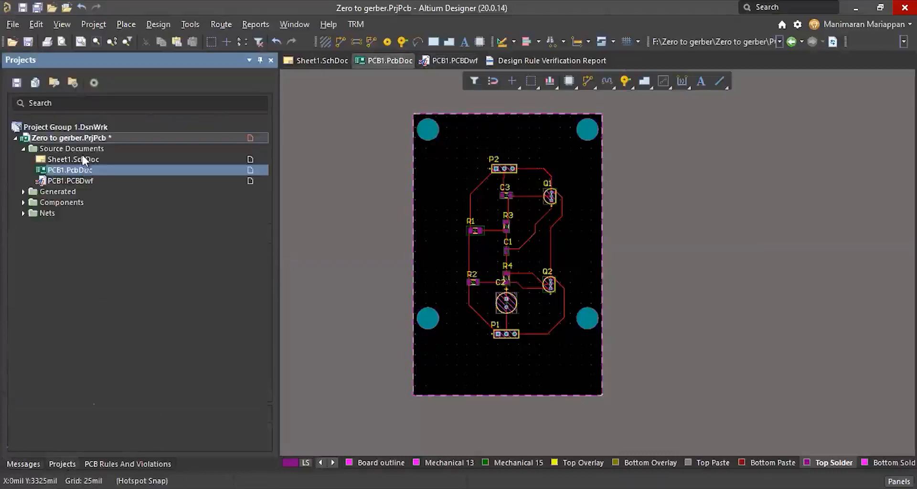
{"action": "right_click", "coordinate": [80, 140]}
{"action": "mouse_move", "coordinate": [166, 165]}
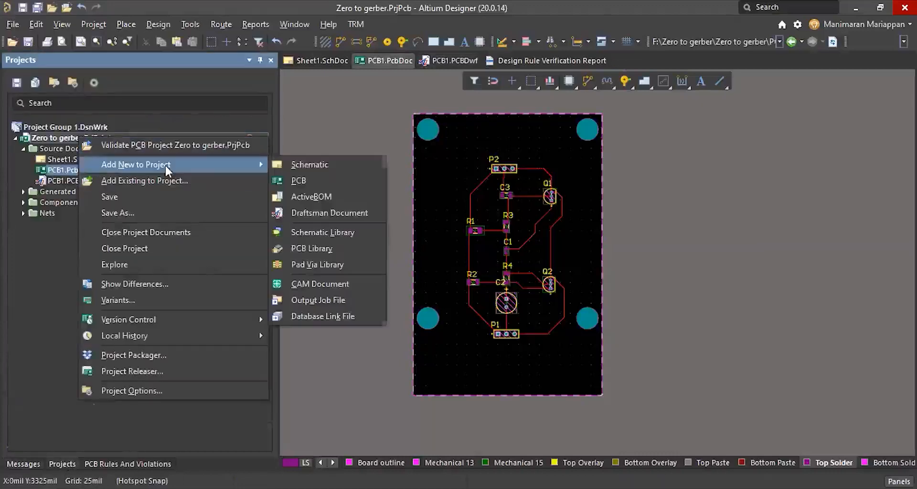
{"action": "left_click", "coordinate": [318, 211]}
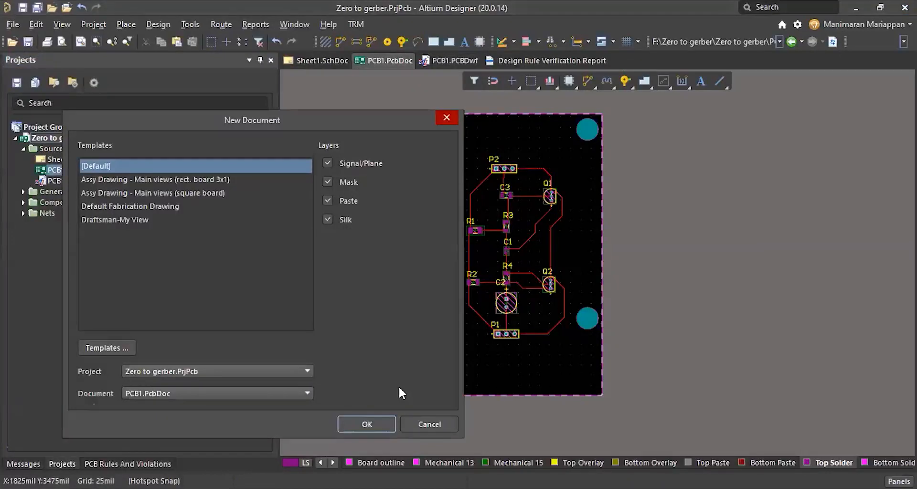
{"action": "left_click", "coordinate": [362, 430]}
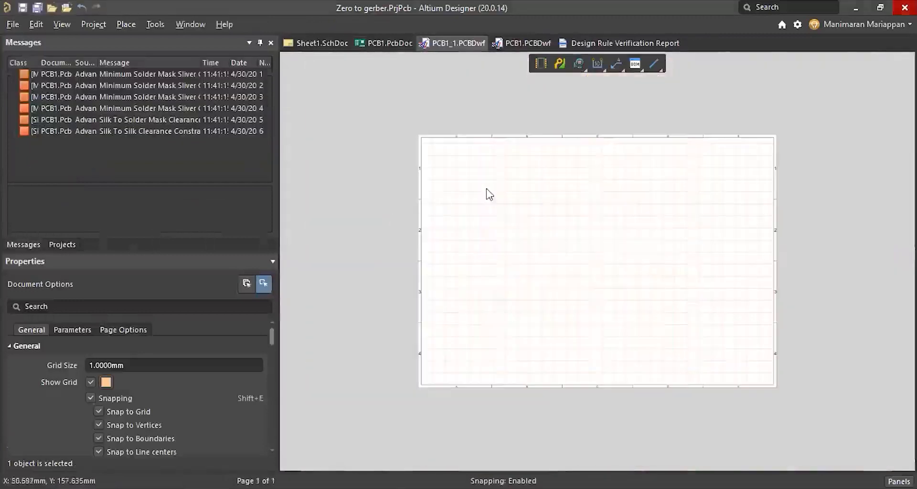
Place a Board Assembly View of the board in the upper left area of the blank Draftsman sheet
{"action": "right_click", "coordinate": [486, 191]}
{"action": "left_click", "coordinate": [518, 198]}
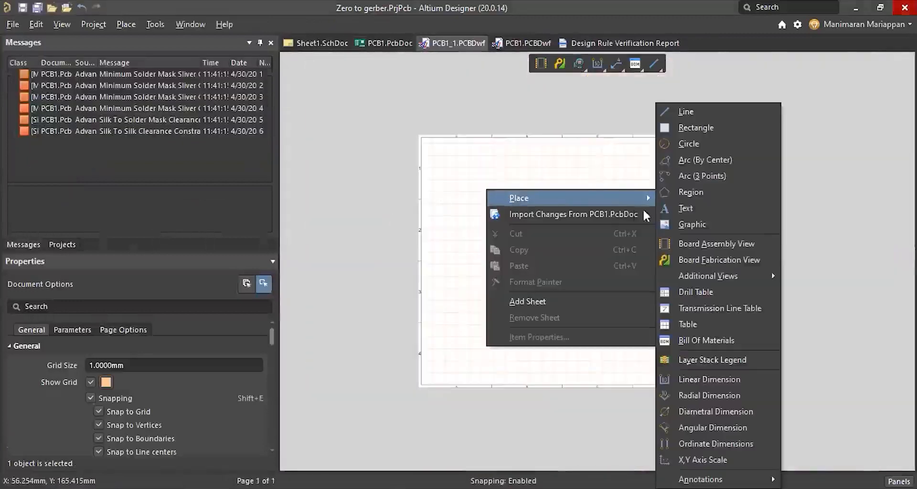
{"action": "left_click", "coordinate": [707, 250]}
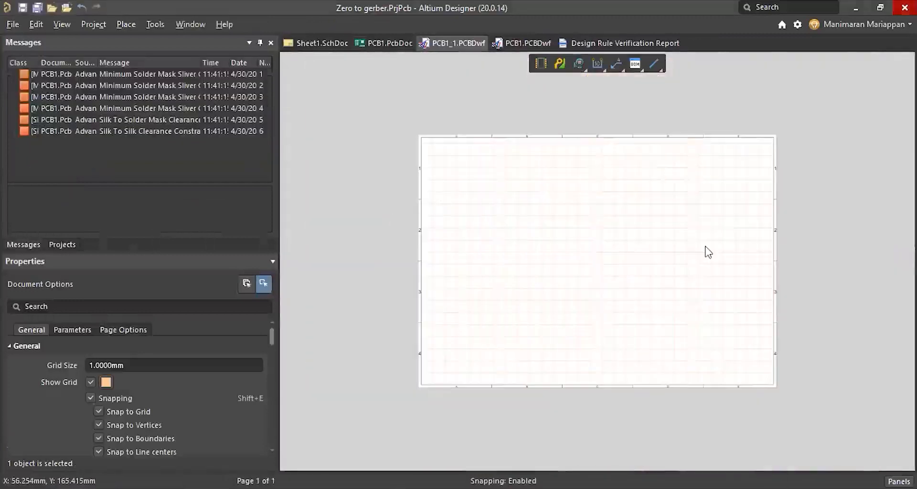
{"action": "left_click", "coordinate": [448, 274]}
{"action": "right_click", "coordinate": [586, 194]}
{"action": "key", "text": "Escape"}
{"action": "key", "text": "Escape"}
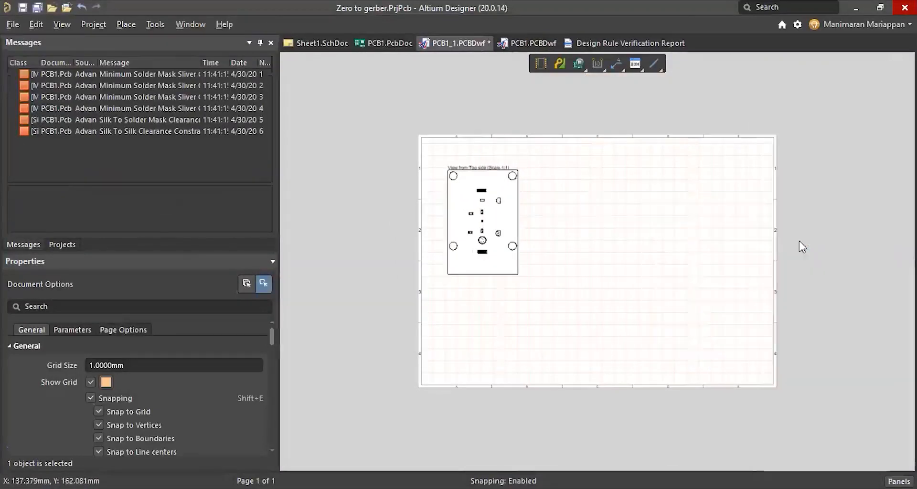
{"action": "key", "text": "ctrl+v"}
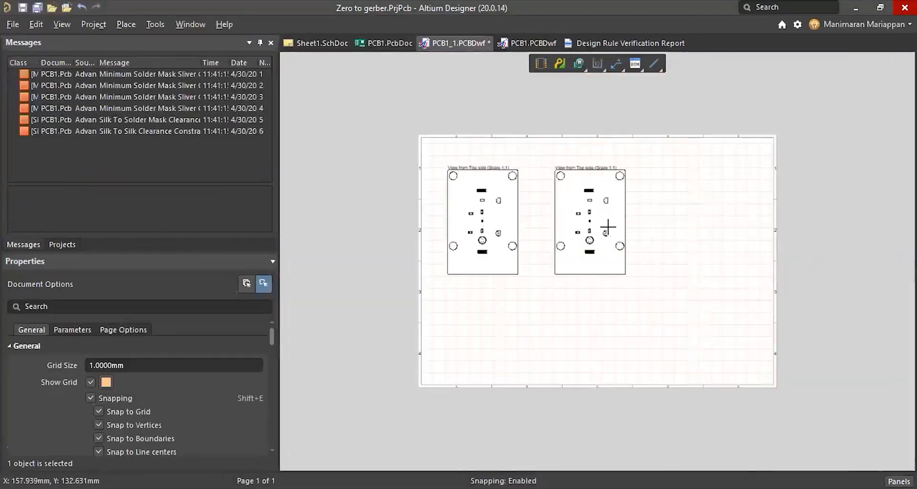
{"action": "left_click", "coordinate": [608, 226]}
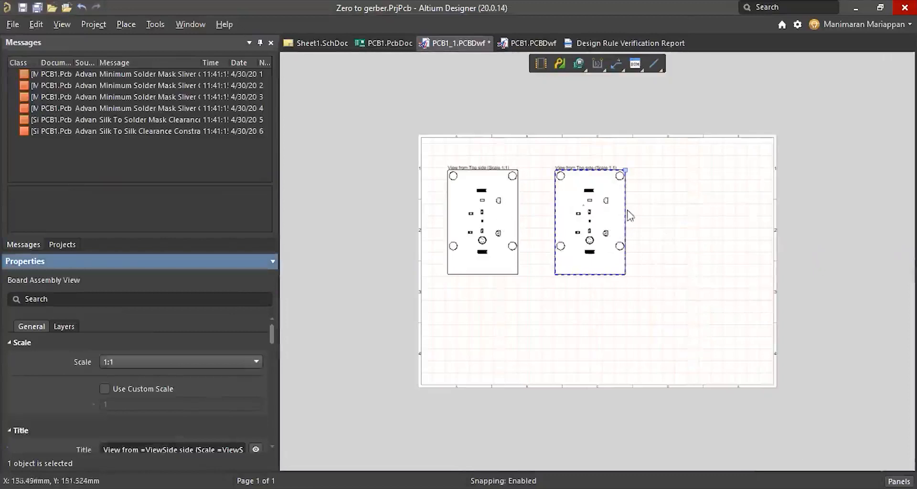
{"action": "left_click", "coordinate": [603, 266]}
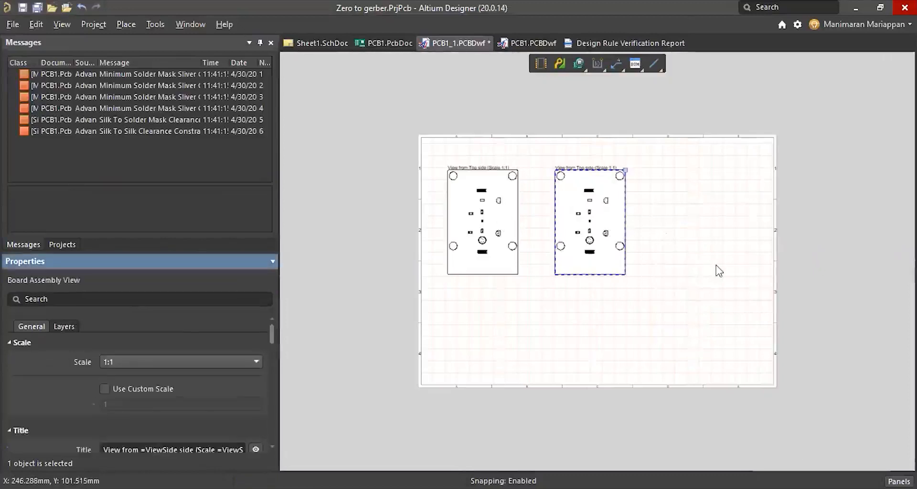
{"action": "left_click", "coordinate": [589, 261]}
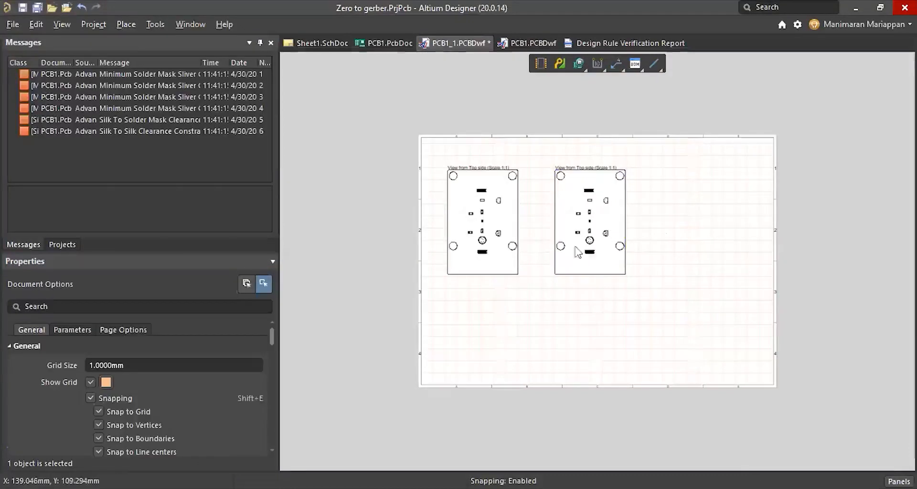
{"action": "left_click", "coordinate": [588, 261]}
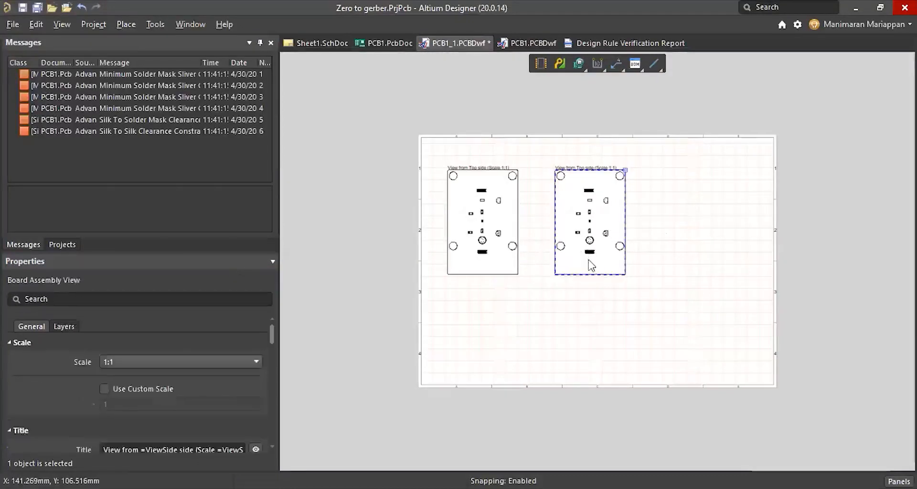
{"action": "key", "text": "Delete"}
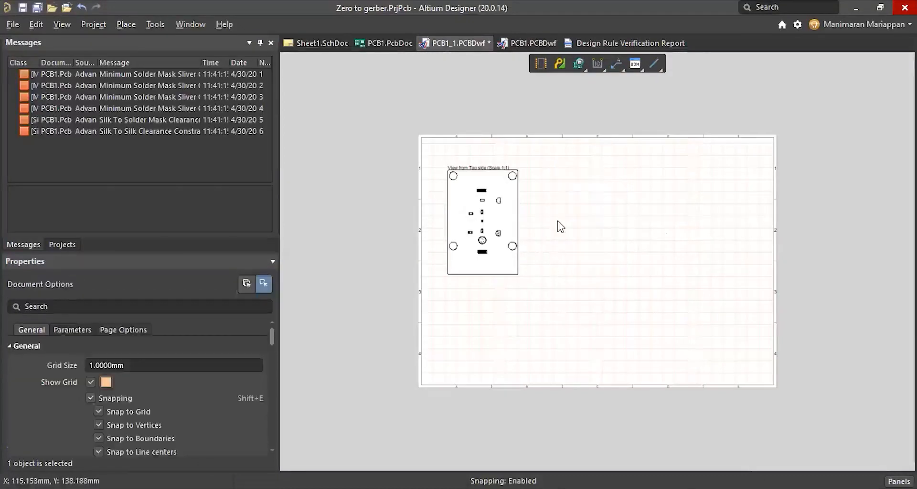
Place a Board Fabrication View of the Top Layer beside the assembly view and review its layer and general properties
{"action": "key", "text": "p"}
{"action": "left_click", "coordinate": [601, 262]}
{"action": "left_click", "coordinate": [579, 245]}
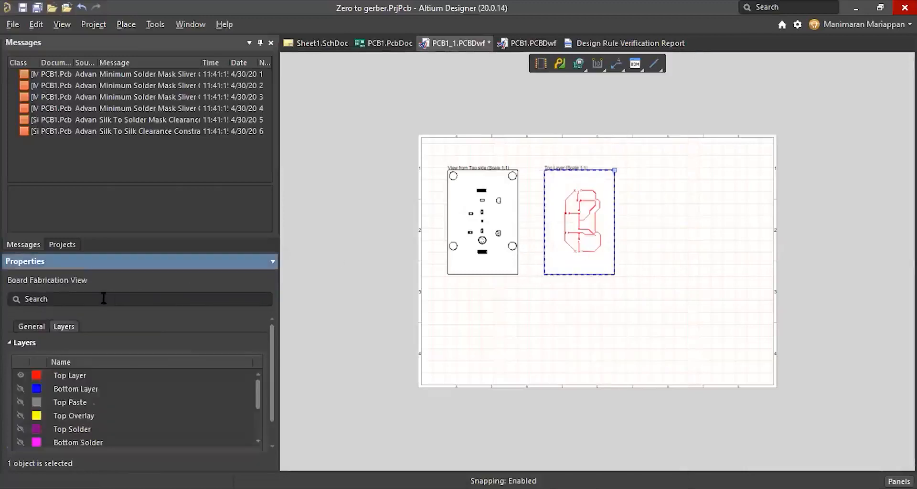
{"action": "scroll", "coordinate": [129, 405], "scroll_direction": "down", "scroll_amount": 1}
{"action": "scroll", "coordinate": [38, 320], "scroll_direction": "up", "scroll_amount": 1}
{"action": "left_click", "coordinate": [28, 329]}
{"action": "left_click", "coordinate": [588, 316]}
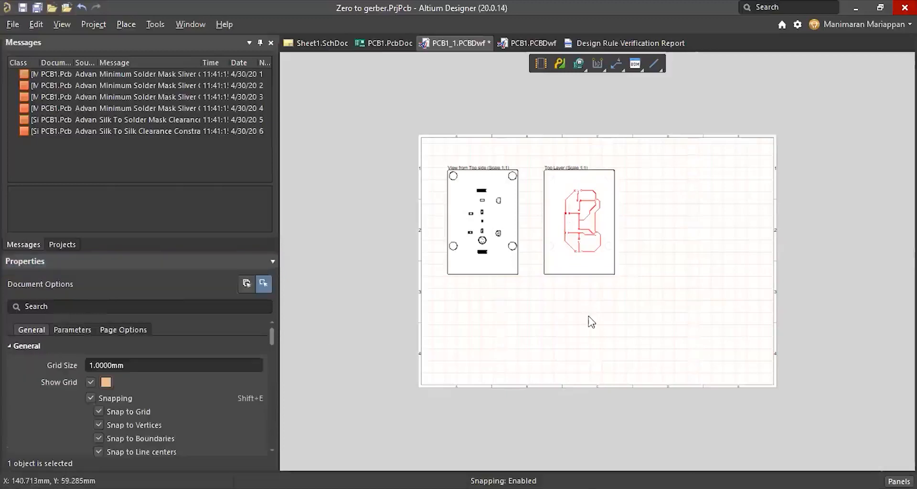
Add a second sheet to the drawing and move the Top Layer fabrication view farther from the assembly view
{"action": "right_click", "coordinate": [589, 316]}
{"action": "left_click", "coordinate": [630, 429]}
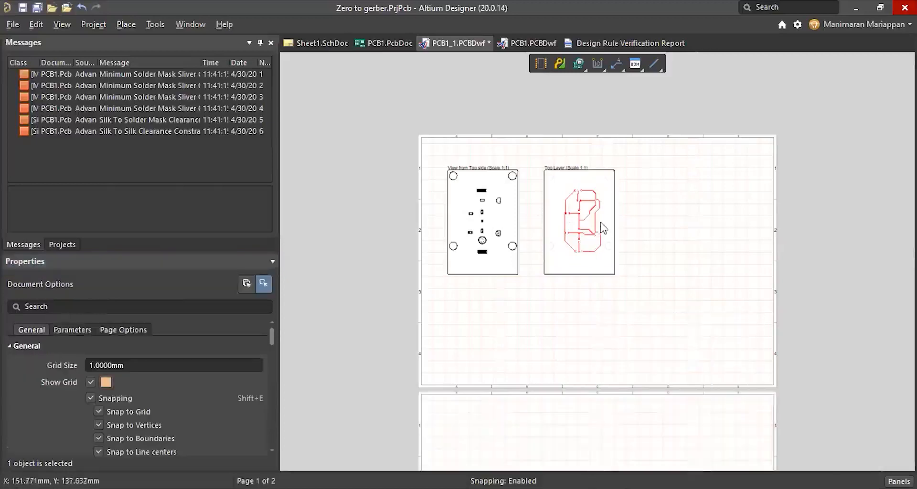
{"action": "left_click_drag", "start_coordinate": [589, 221], "coordinate": [669, 221]}
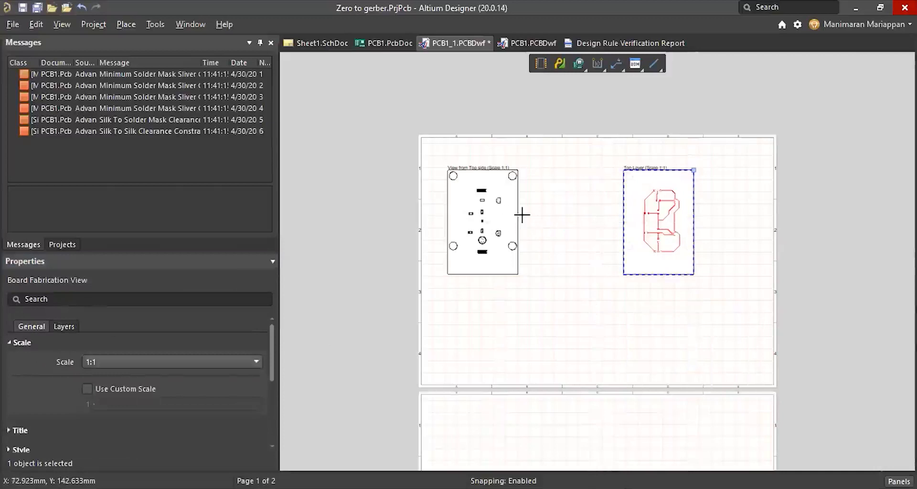
Add linear dimensions to the assembly view for the board's width, its height and the vertical spacing of the right-hand mounting holes
{"action": "left_click_drag", "start_coordinate": [524, 213], "coordinate": [538, 224]}
{"action": "left_click", "coordinate": [540, 155]}
{"action": "scroll", "coordinate": [543, 194], "scroll_direction": "up", "scroll_amount": 5, "text": "ctrl"}
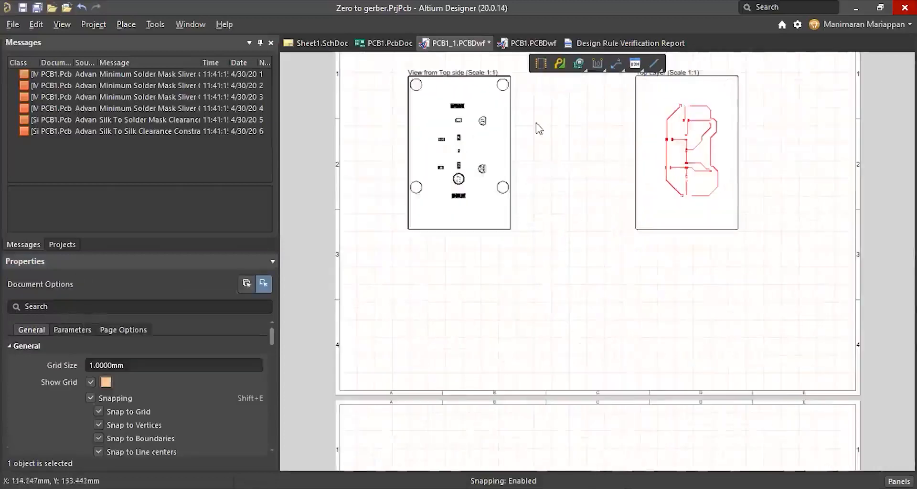
{"action": "scroll", "coordinate": [571, 201], "scroll_direction": "up", "scroll_amount": 1, "text": "ctrl"}
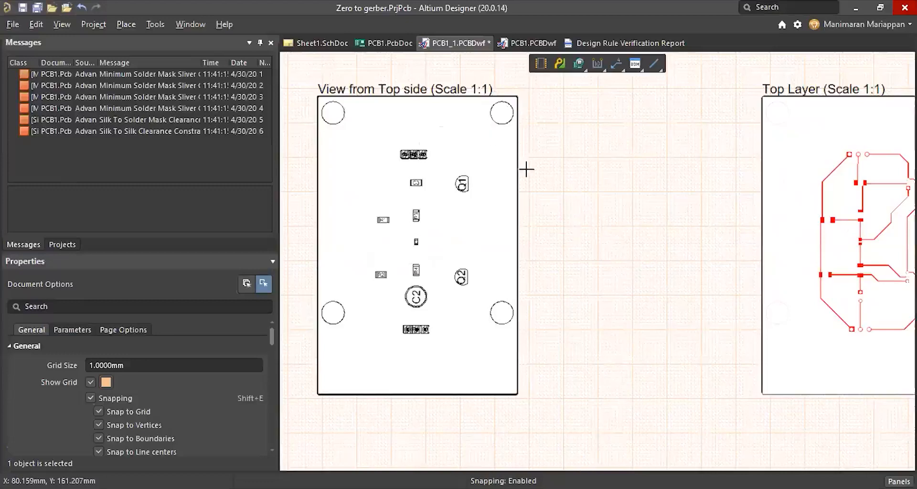
{"action": "scroll", "coordinate": [528, 156], "scroll_direction": "down", "scroll_amount": 1, "text": "ctrl"}
{"action": "scroll", "coordinate": [453, 339], "scroll_direction": "up", "scroll_amount": 1, "text": "ctrl"}
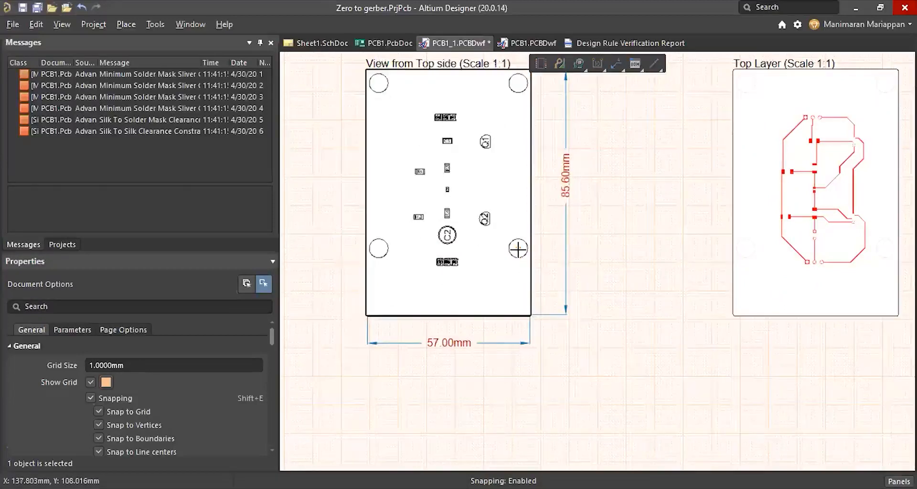
{"action": "left_click", "coordinate": [518, 83]}
{"action": "left_click", "coordinate": [518, 249]}
{"action": "left_click", "coordinate": [592, 200]}
Add a radial dimension to the lower-right mounting hole of the assembly view
{"action": "key", "text": "p"}
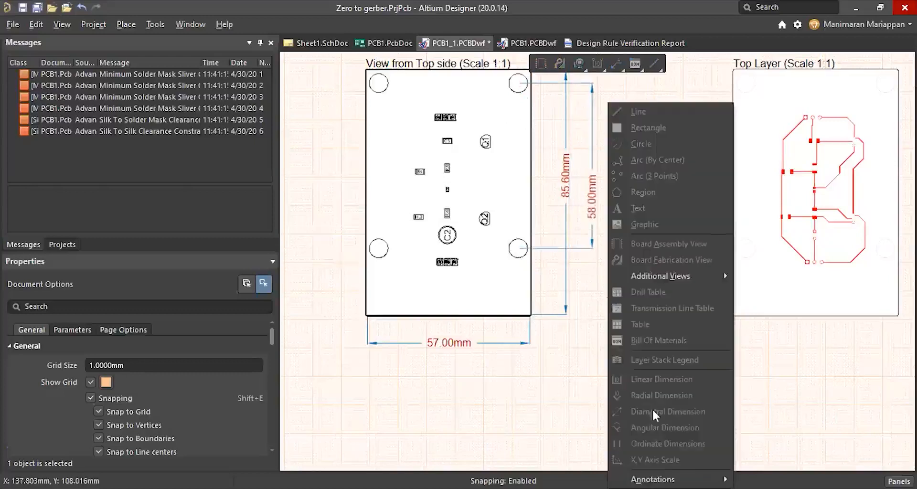
{"action": "key", "text": "p"}
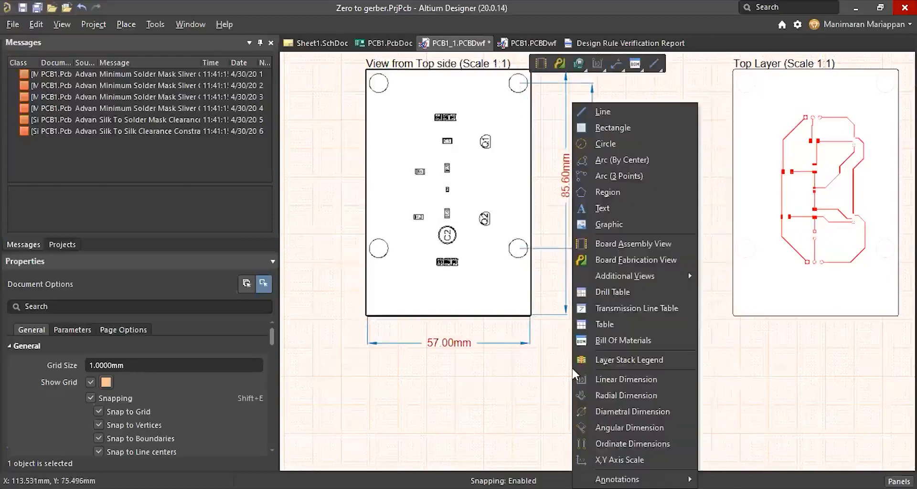
{"action": "left_click", "coordinate": [613, 395]}
{"action": "left_click", "coordinate": [524, 259]}
{"action": "left_click", "coordinate": [590, 300]}
{"action": "right_click", "coordinate": [631, 332]}
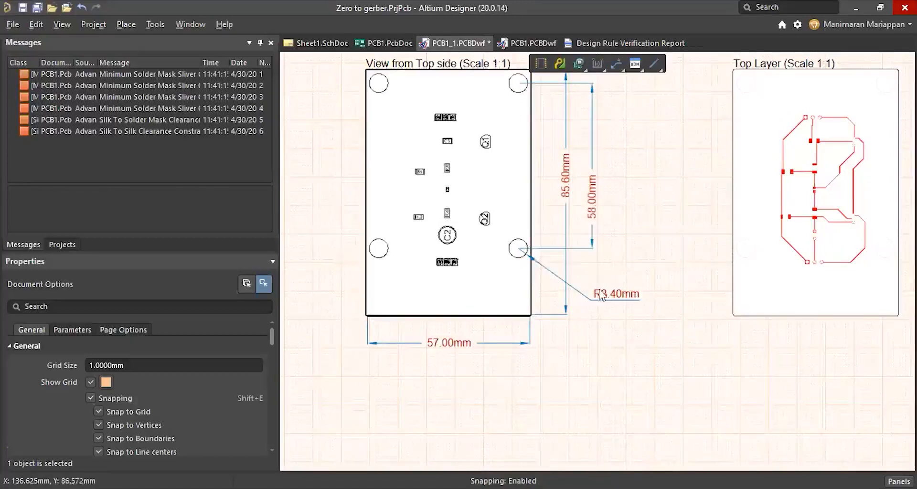
Place a Layer Stack Legend on the second sheet and a Bill Of Materials table below it
{"action": "scroll", "coordinate": [631, 332], "scroll_direction": "down", "scroll_amount": 5, "text": "ctrl"}
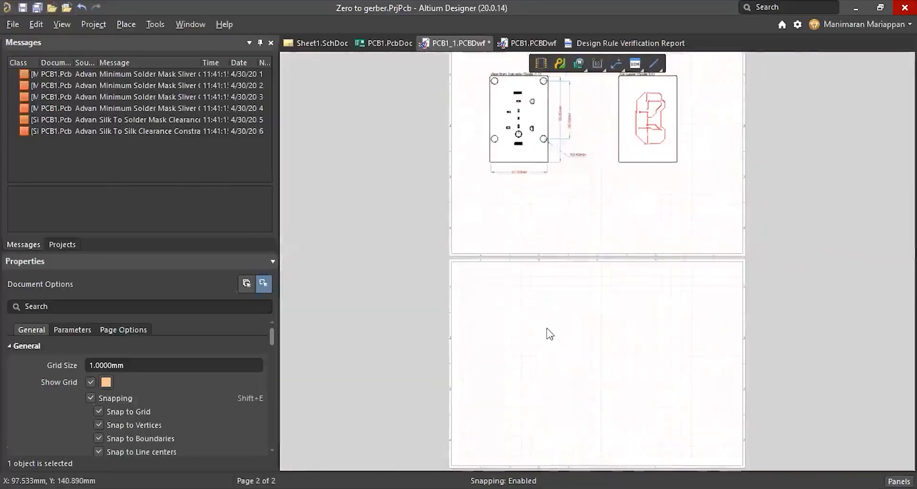
{"action": "key", "text": "p"}
{"action": "left_click", "coordinate": [584, 360]}
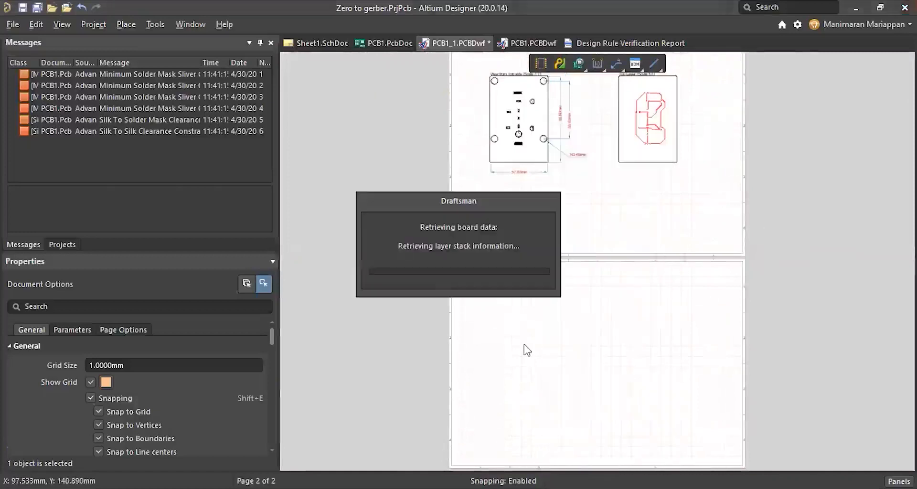
{"action": "left_click", "coordinate": [493, 356]}
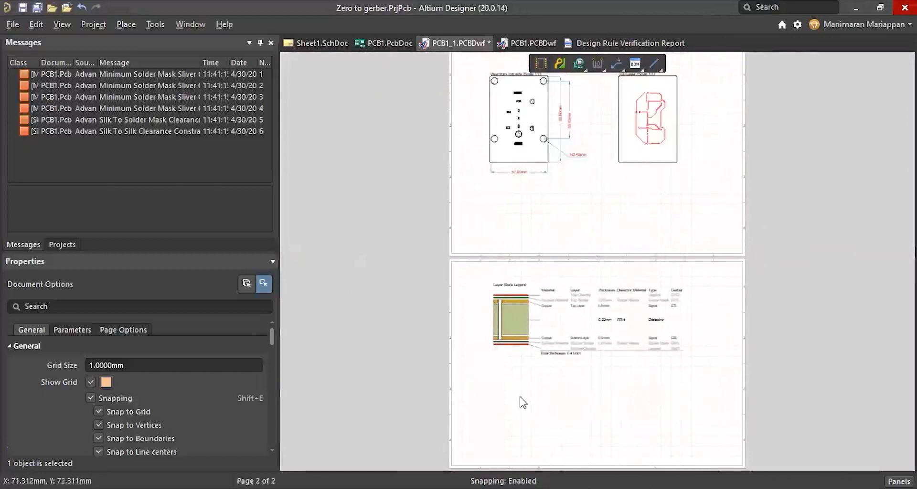
{"action": "key", "text": "p"}
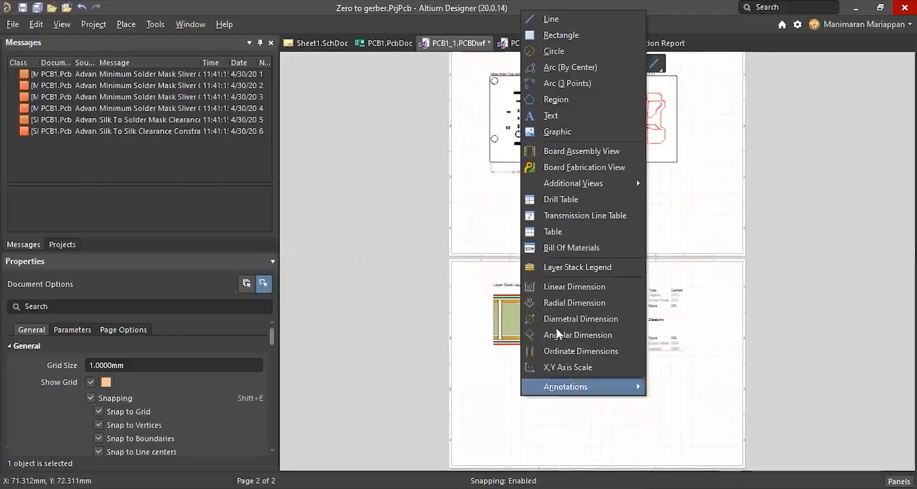
{"action": "left_click", "coordinate": [557, 248]}
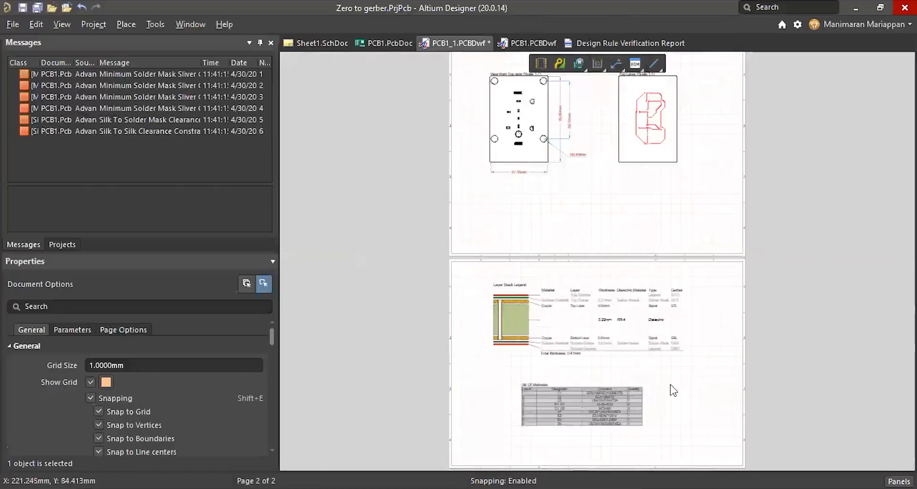
Add a third sheet to the drawing and place a Drill Table in its upper left area
{"action": "right_click", "coordinate": [667, 226]}
{"action": "left_click", "coordinate": [715, 338]}
{"action": "scroll", "coordinate": [553, 194], "scroll_direction": "down", "scroll_amount": 4}
{"action": "key", "text": "p"}
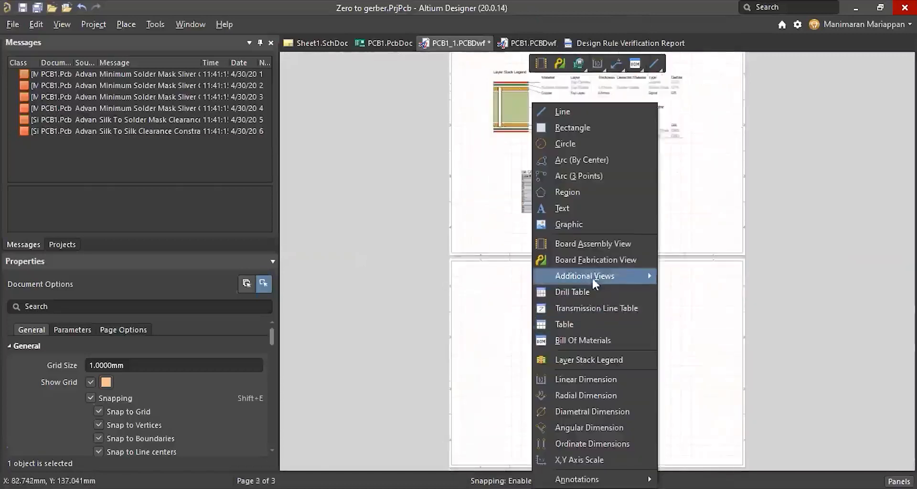
{"action": "left_click", "coordinate": [571, 292]}
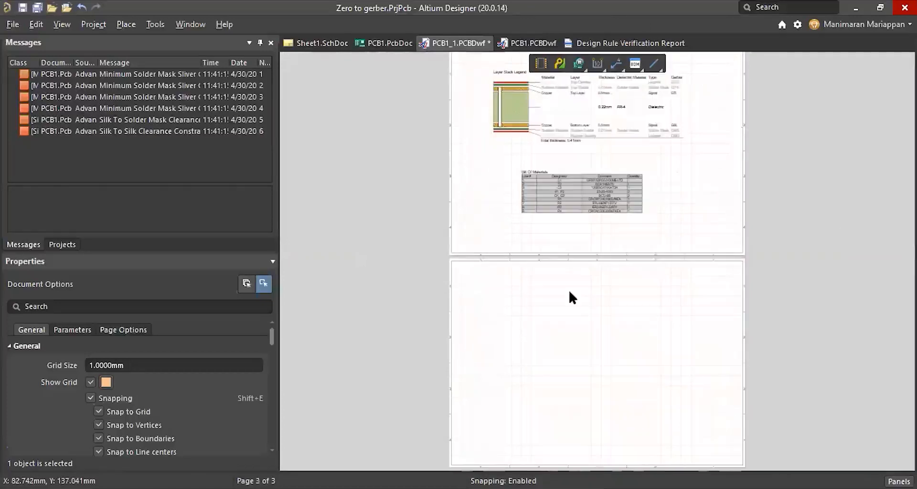
{"action": "left_click", "coordinate": [481, 303]}
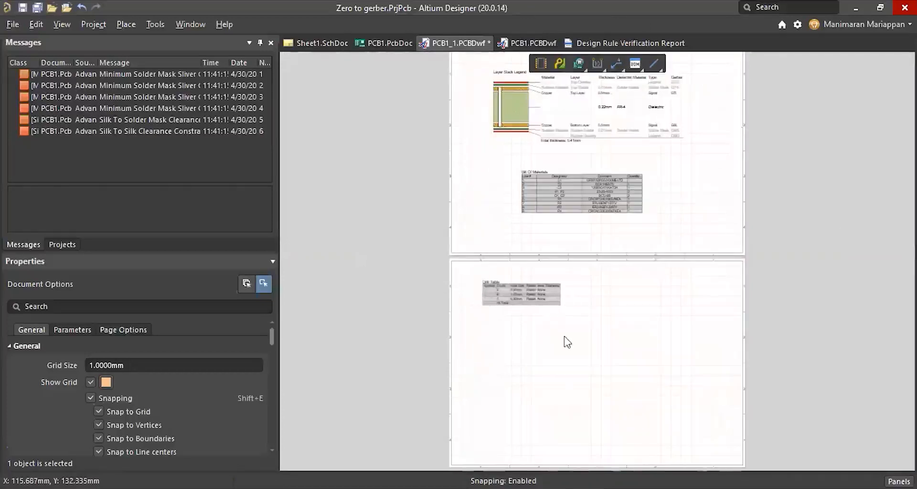
Place a Drill Drawing View on the third sheet below the drill table
{"action": "key", "text": "p"}
{"action": "mouse_move", "coordinate": [654, 278]}
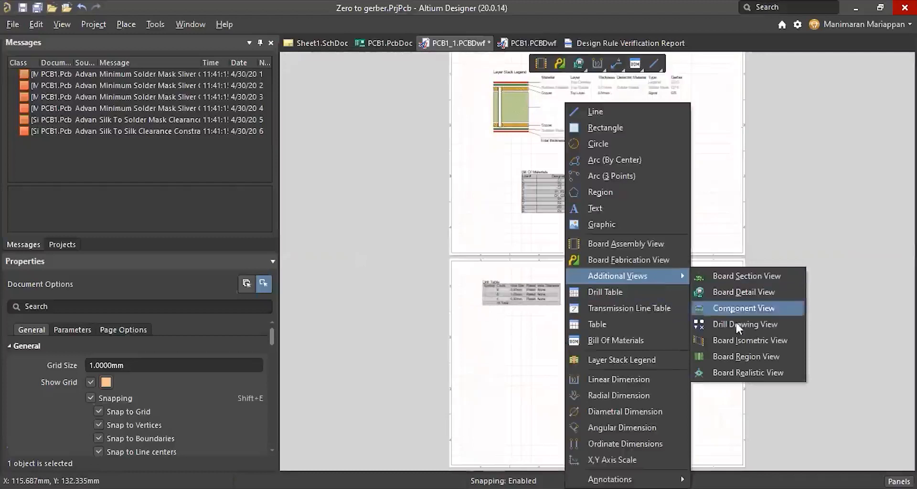
{"action": "left_click", "coordinate": [740, 325]}
{"action": "left_click", "coordinate": [600, 376]}
Save the Draftsman document as PCB1_1.PCBDwf in the Zero to gerber project folder
{"action": "scroll", "coordinate": [542, 228], "scroll_direction": "up", "scroll_amount": 5}
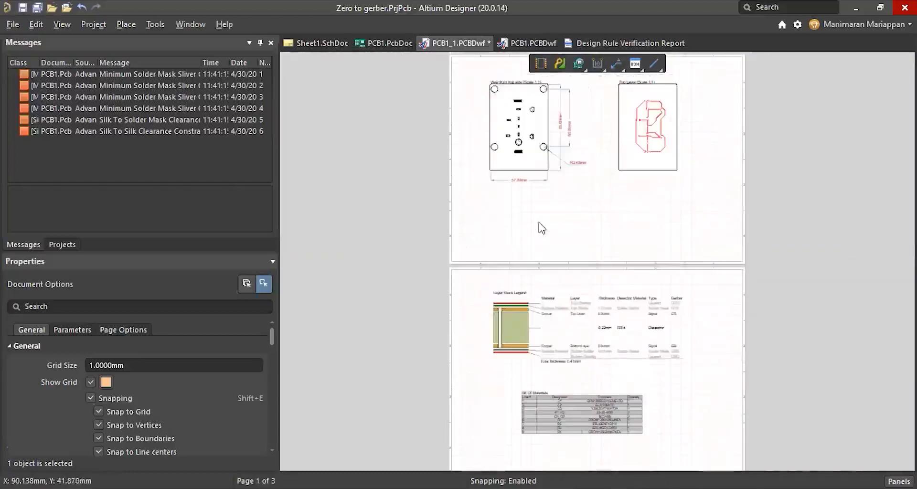
{"action": "key", "text": "ctrl+s"}
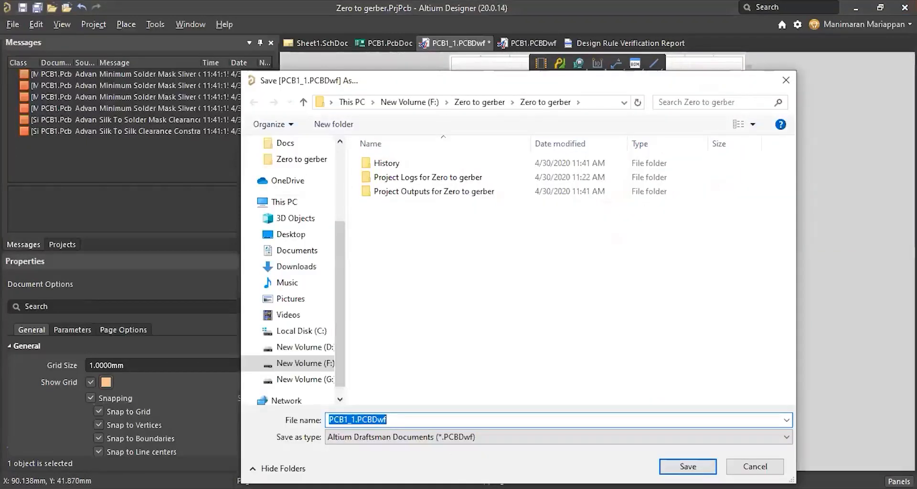
{"action": "left_click", "coordinate": [688, 467]}
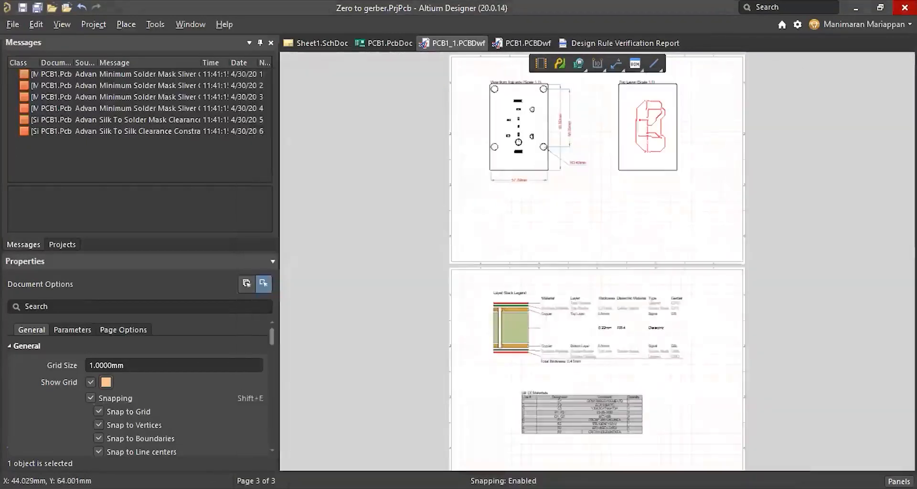
Bring up the project's document tree and close the document properties display
{"action": "left_click", "coordinate": [899, 482]}
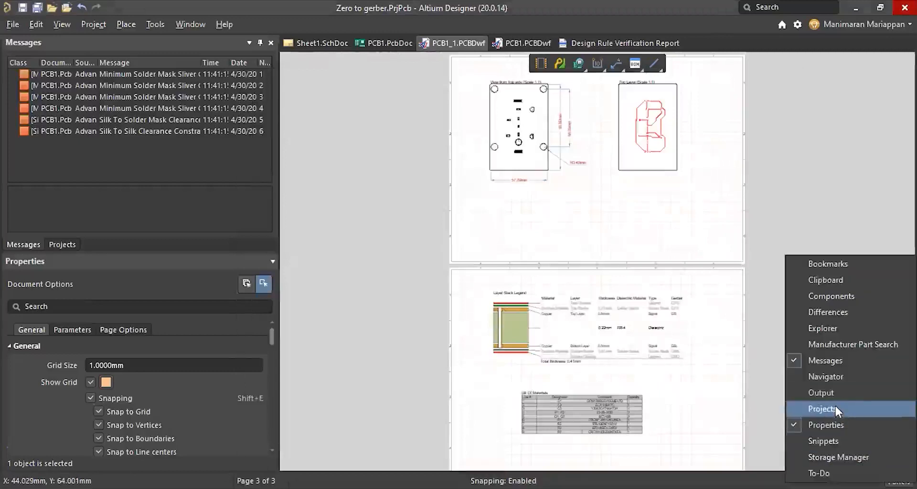
{"action": "left_click", "coordinate": [812, 410]}
{"action": "left_click", "coordinate": [14, 262]}
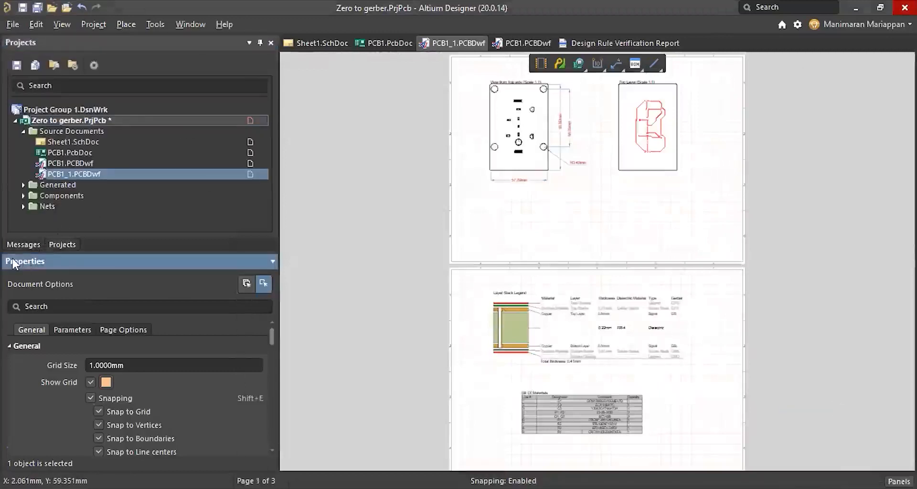
{"action": "right_click", "coordinate": [14, 263]}
{"action": "left_click", "coordinate": [19, 266]}
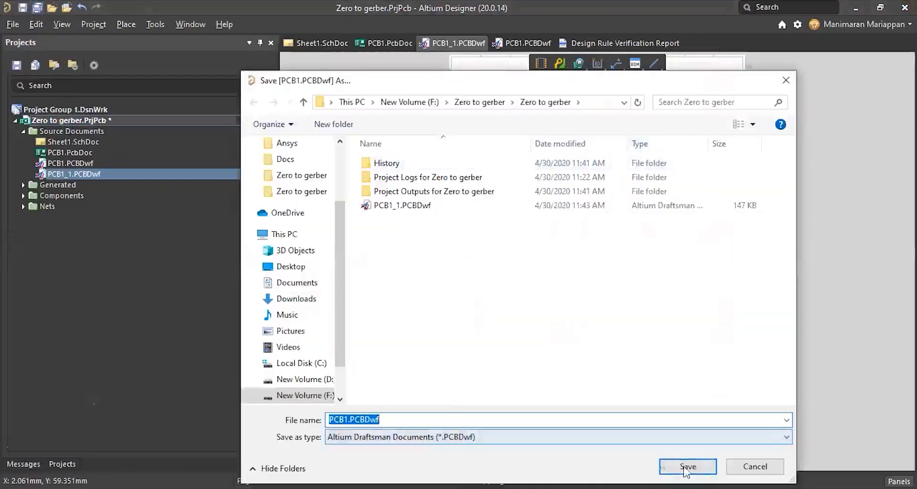
Save the project's other Draftsman document as PCB2.PCBDwf in the Zero to gerber folder
{"action": "left_click", "coordinate": [349, 419]}
{"action": "key", "text": "BackSpace"}
{"action": "type", "text": "2"}
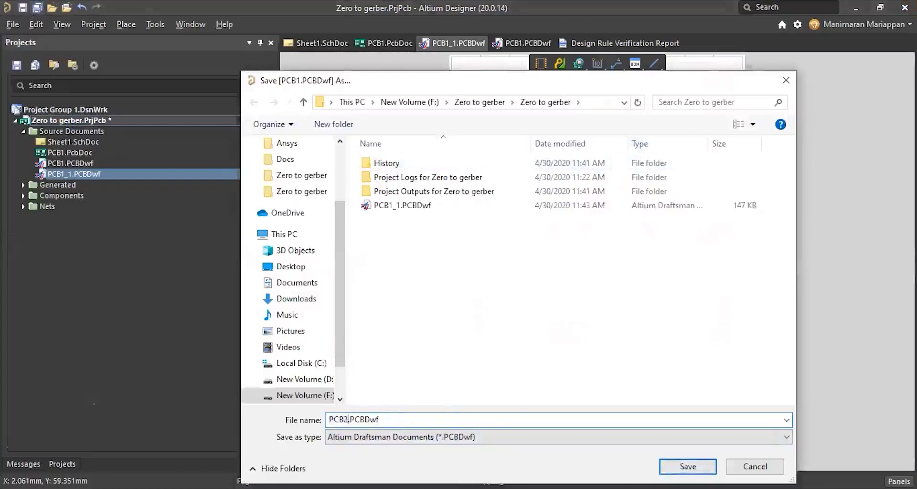
{"action": "key", "text": "Return"}
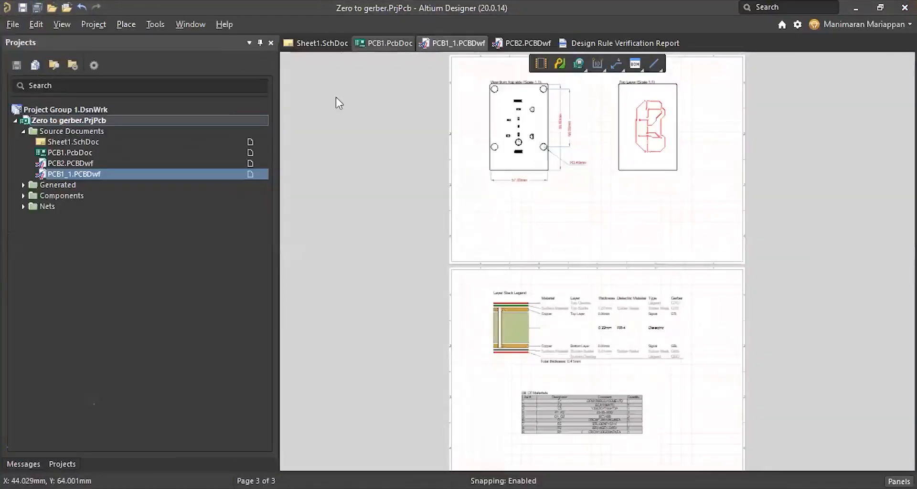
Review the fabrication and assembly output types available for PCB1.PcbDoc
{"action": "left_click", "coordinate": [383, 43]}
{"action": "left_click", "coordinate": [12, 24]}
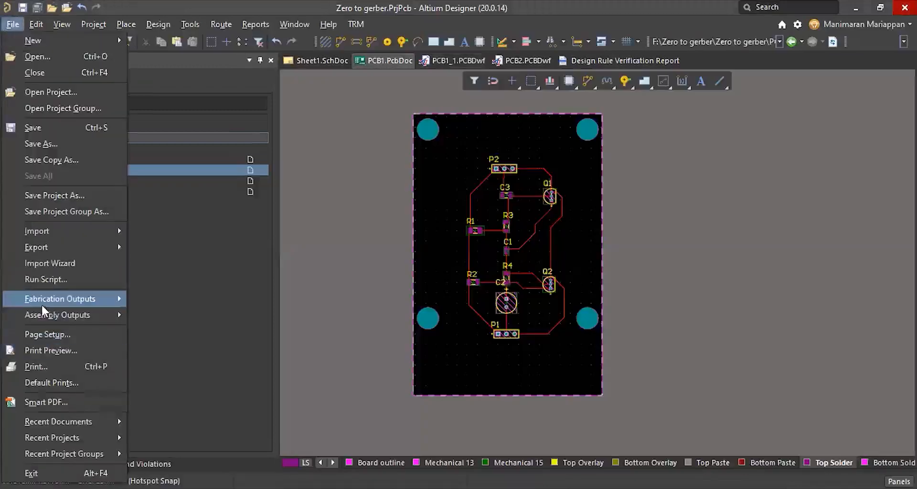
{"action": "mouse_move", "coordinate": [42, 307]}
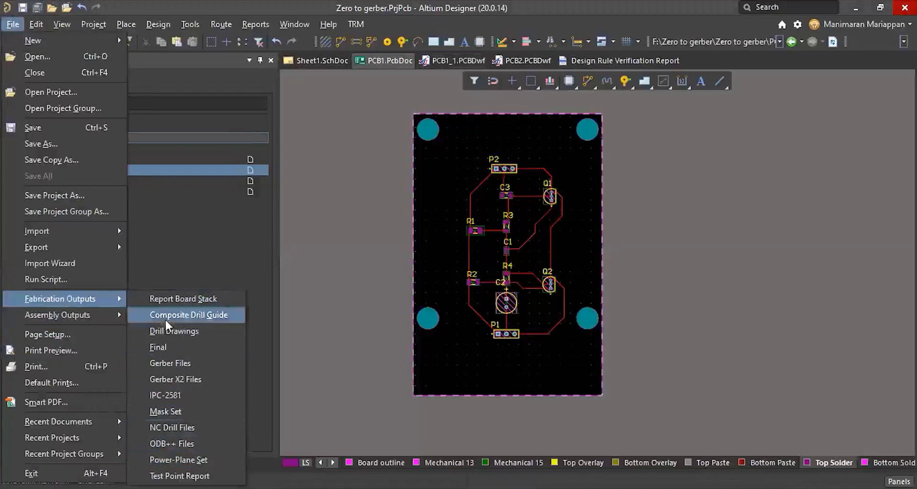
{"action": "mouse_move", "coordinate": [79, 316]}
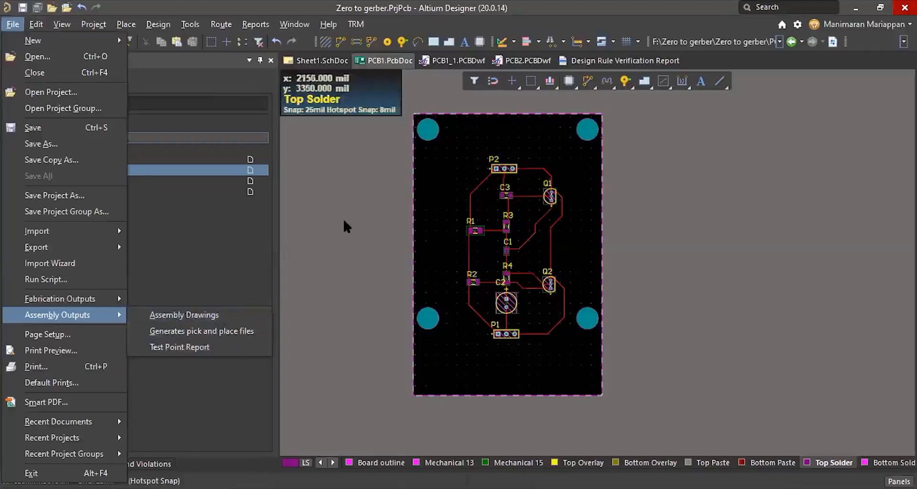
{"action": "left_click", "coordinate": [344, 170]}
Examine the board assembly view and its scale, hole and caption properties in PCB1_1.PCBDwf
{"action": "left_click", "coordinate": [458, 61]}
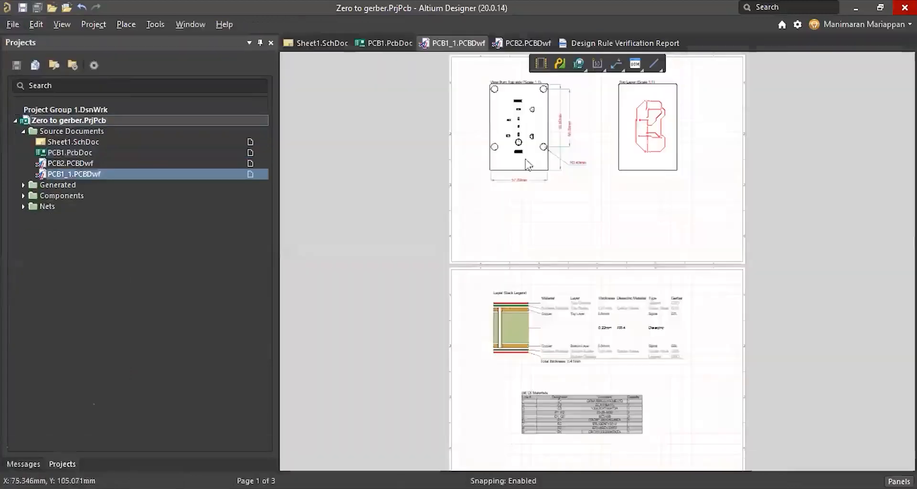
{"action": "scroll", "coordinate": [493, 191], "scroll_direction": "up", "scroll_amount": 2, "text": "ctrl"}
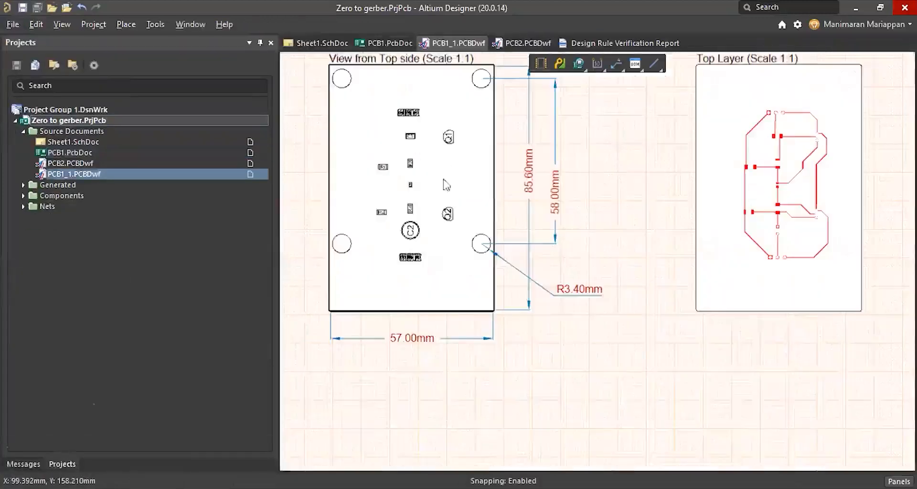
{"action": "scroll", "coordinate": [433, 179], "scroll_direction": "up", "scroll_amount": 2, "text": "ctrl"}
{"action": "scroll", "coordinate": [463, 106], "scroll_direction": "down", "scroll_amount": 1, "text": "ctrl"}
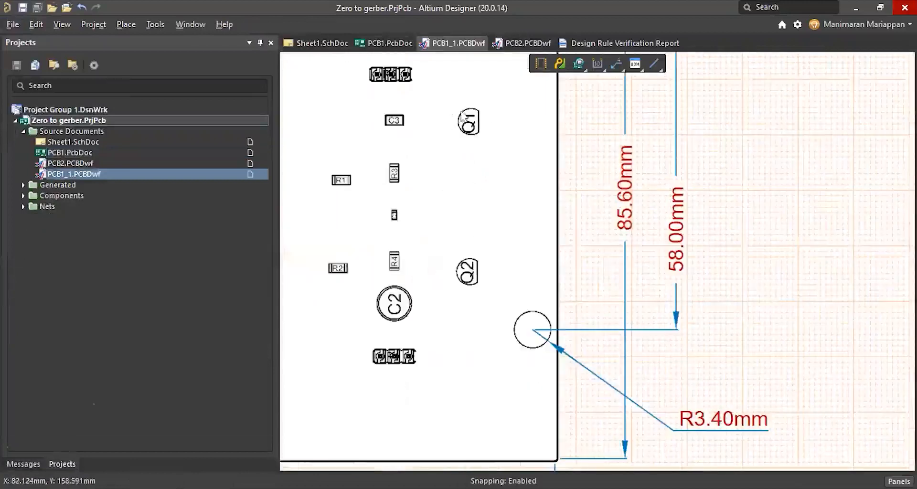
{"action": "double_click", "coordinate": [448, 206]}
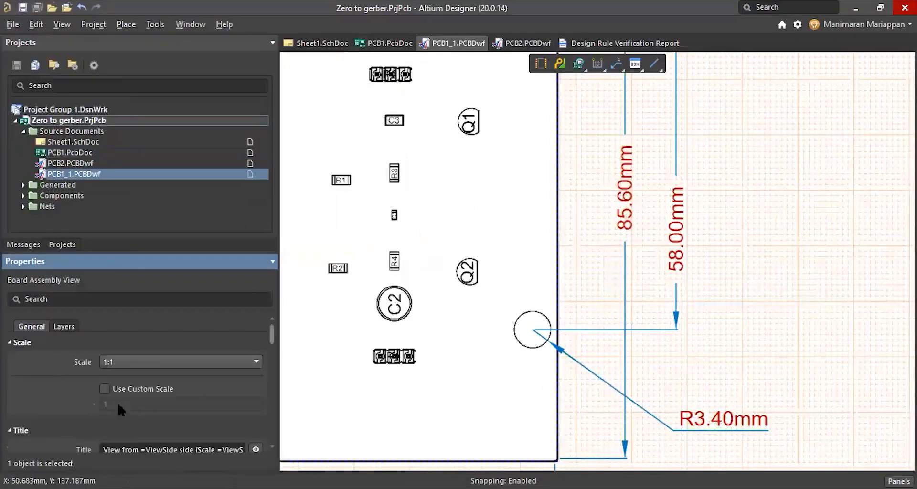
{"action": "scroll", "coordinate": [117, 404], "scroll_direction": "down", "scroll_amount": 3}
{"action": "scroll", "coordinate": [116, 404], "scroll_direction": "up", "scroll_amount": 3}
{"action": "scroll", "coordinate": [117, 410], "scroll_direction": "down", "scroll_amount": 1}
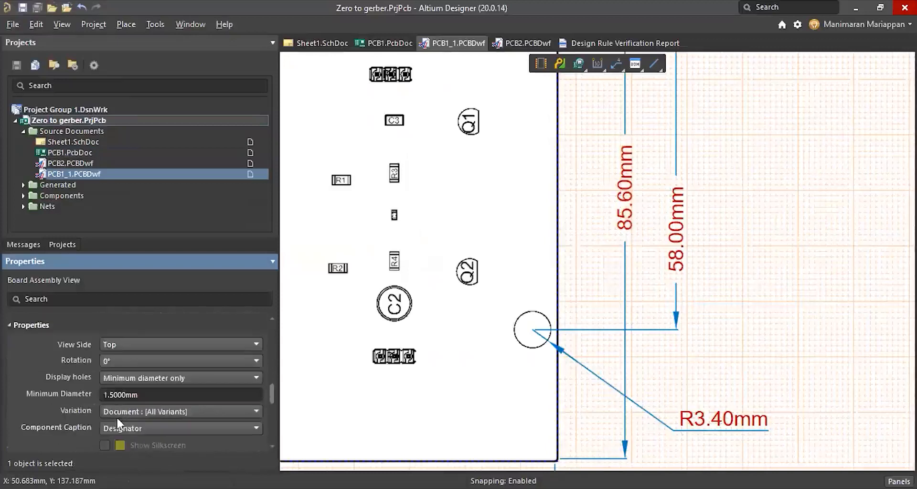
{"action": "left_click", "coordinate": [705, 205]}
{"action": "right_click", "coordinate": [58, 268]}
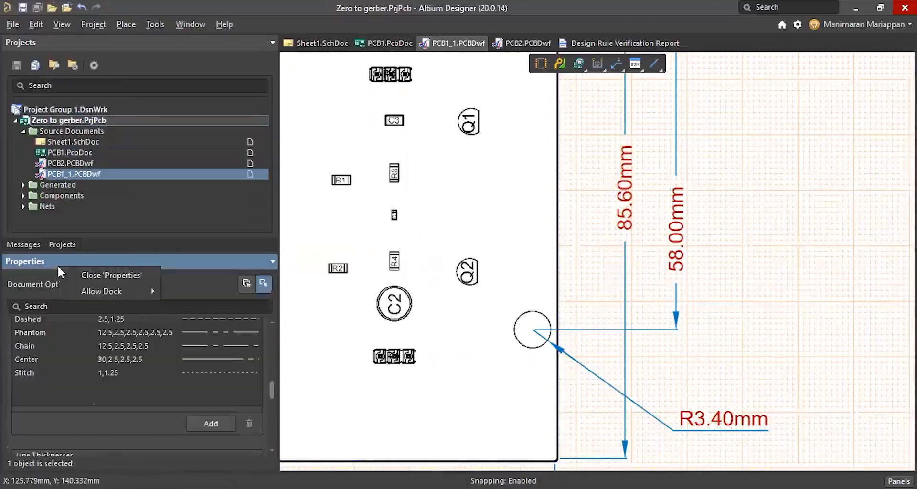
{"action": "left_click", "coordinate": [93, 272]}
Return to PCB1.PcbDoc and add a new Output Job File to the Zero to gerber project
{"action": "left_click", "coordinate": [386, 44]}
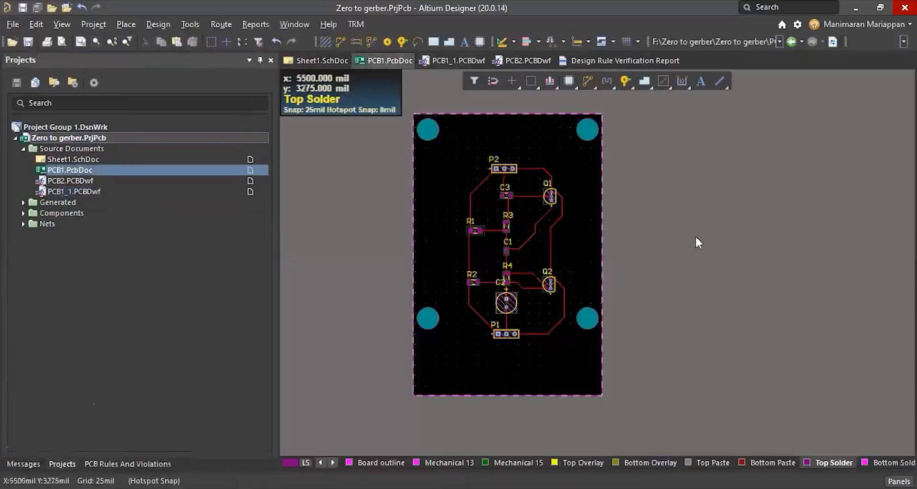
{"action": "scroll", "coordinate": [475, 240], "scroll_direction": "down", "scroll_amount": 1, "text": "ctrl"}
{"action": "scroll", "coordinate": [475, 244], "scroll_direction": "up", "scroll_amount": 1, "text": "ctrl"}
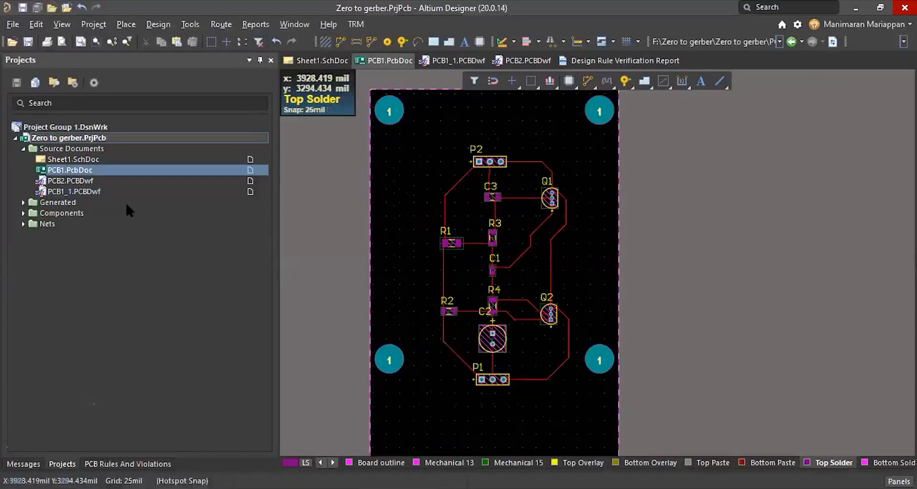
{"action": "right_click", "coordinate": [69, 139]}
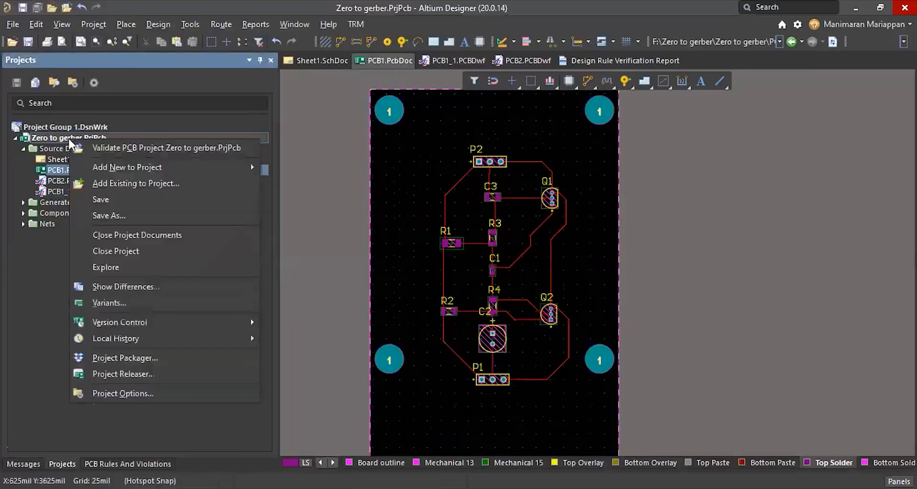
{"action": "mouse_move", "coordinate": [142, 167]}
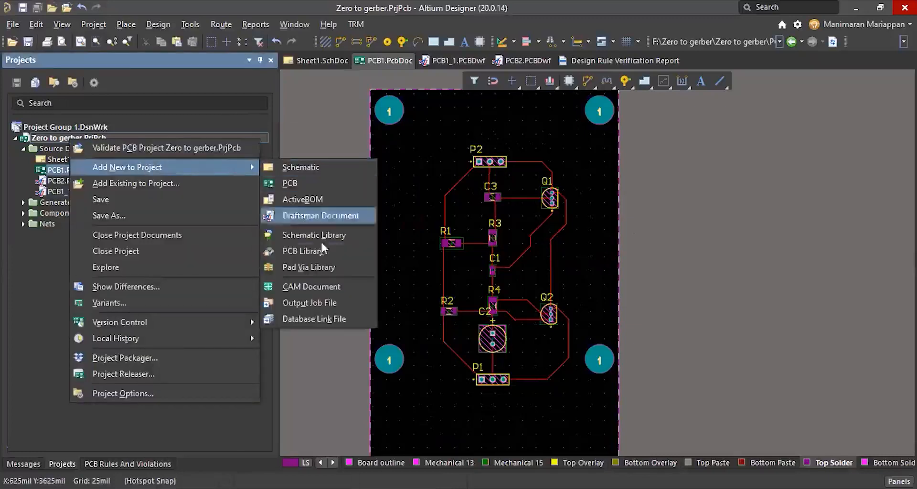
{"action": "left_click", "coordinate": [309, 302]}
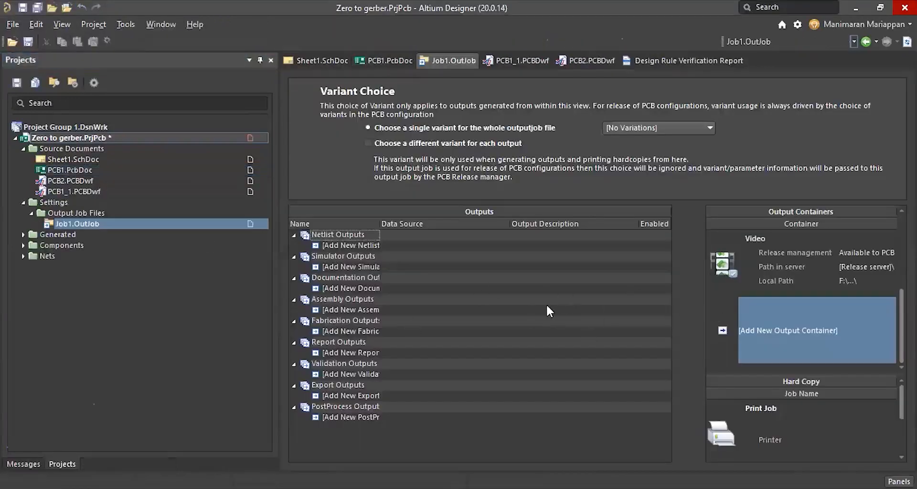
Add documentation outputs for Schematic Prints from Sheet1.SchDoc and Draftsman from PCB2.PCBDwf
{"action": "left_click", "coordinate": [326, 287]}
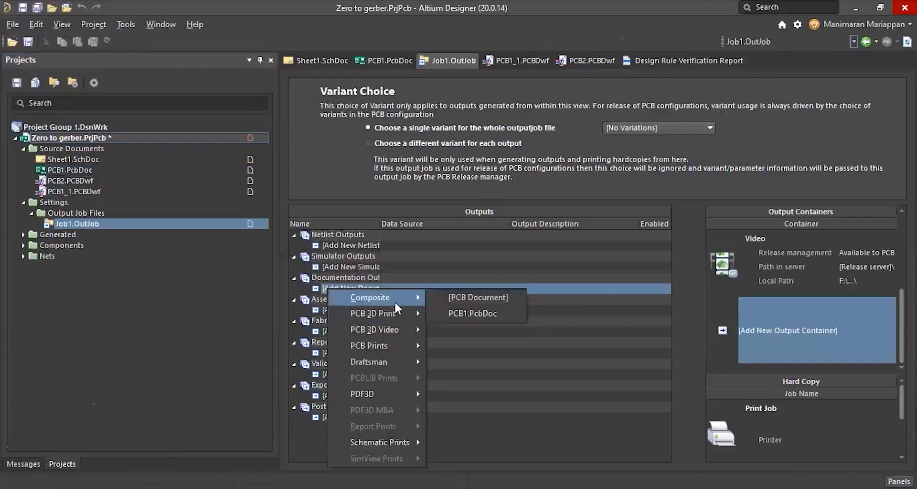
{"action": "mouse_move", "coordinate": [392, 443]}
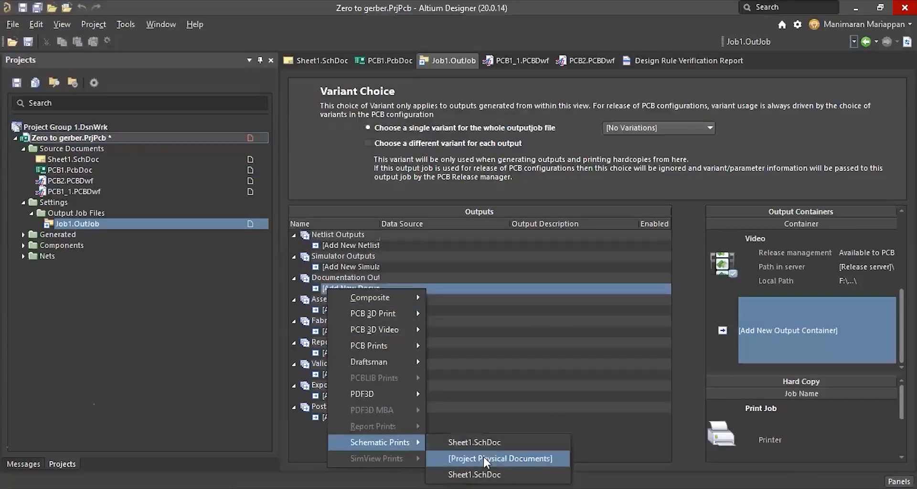
{"action": "left_click", "coordinate": [480, 442]}
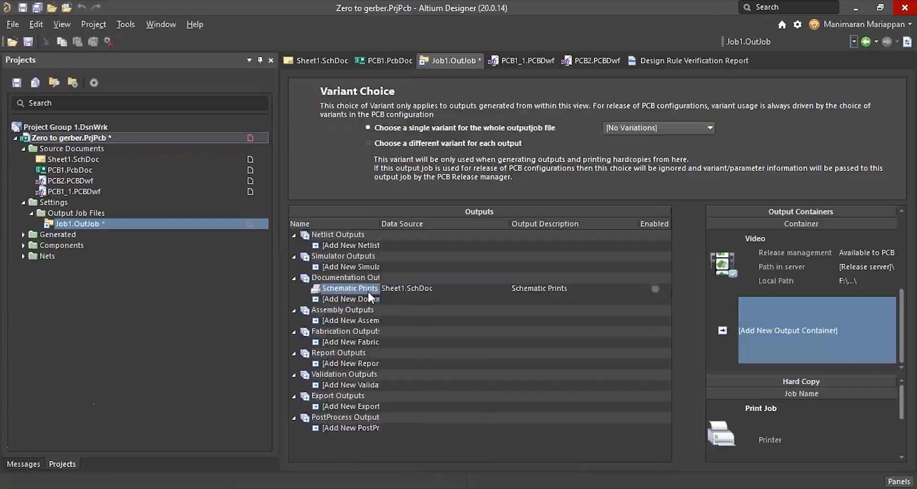
{"action": "left_click", "coordinate": [319, 300]}
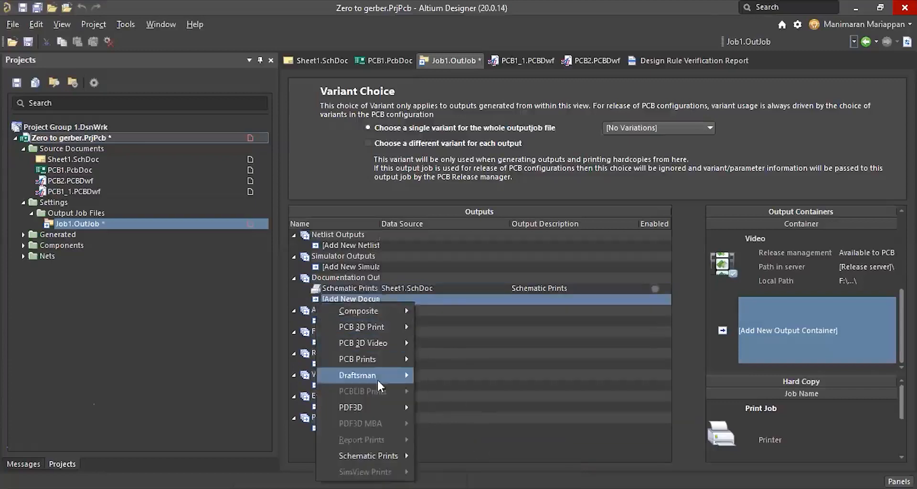
{"action": "mouse_move", "coordinate": [383, 378]}
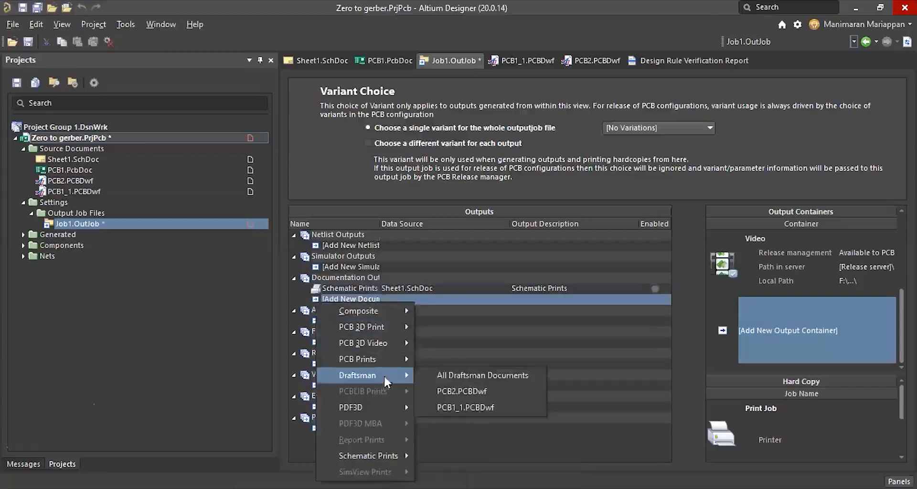
{"action": "left_click", "coordinate": [468, 393]}
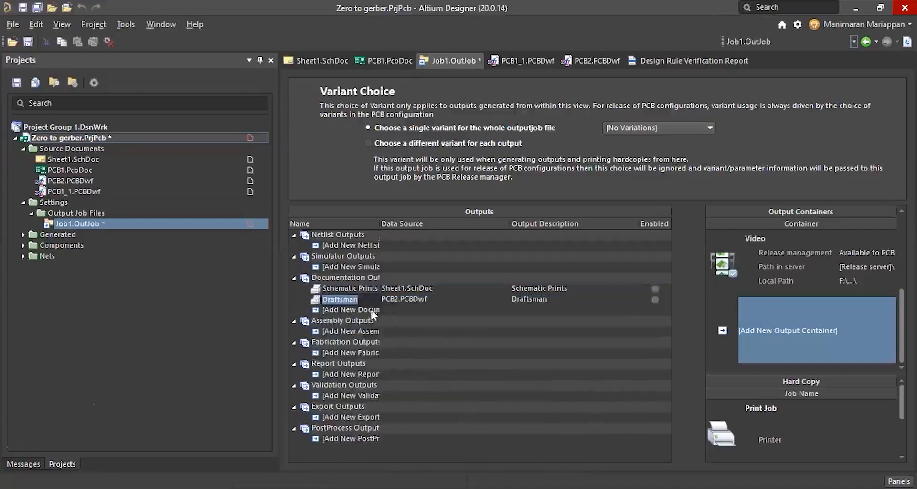
Add fabrication outputs for Gerber Files from PCB1.PcbDoc and NC Drill Files from [PCB Document]
{"action": "left_click", "coordinate": [319, 355]}
{"action": "mouse_move", "coordinate": [396, 229]}
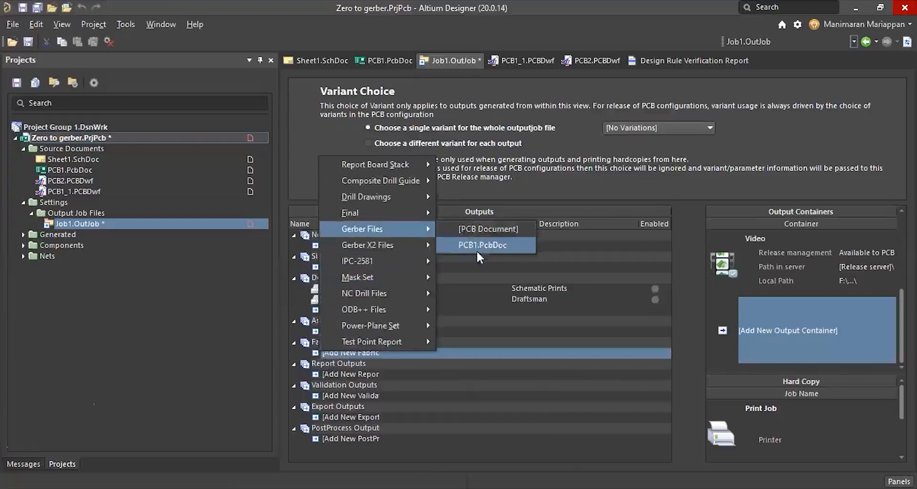
{"action": "key", "text": "Escape"}
{"action": "left_click", "coordinate": [319, 364]}
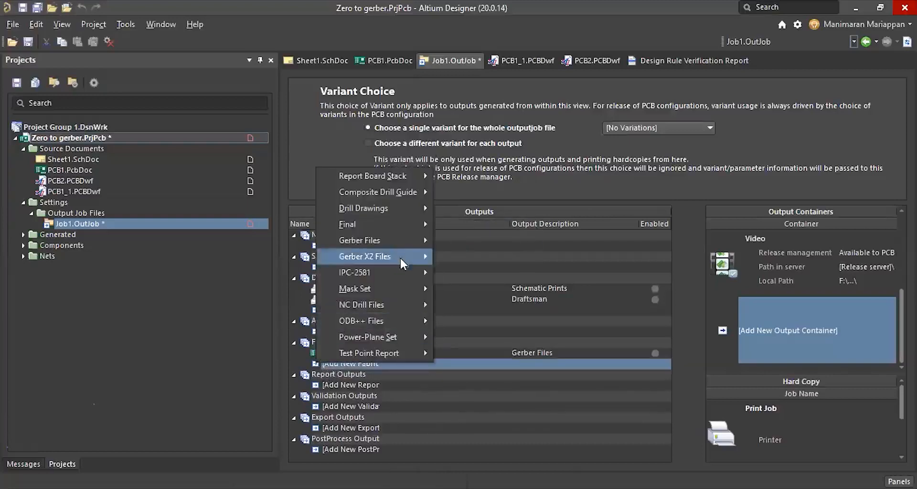
{"action": "mouse_move", "coordinate": [398, 309]}
{"action": "left_click", "coordinate": [470, 306]}
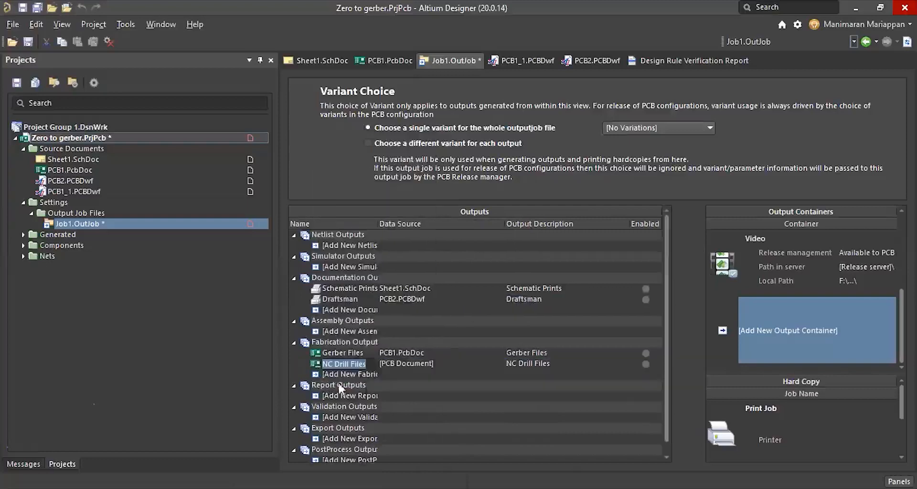
{"action": "left_click", "coordinate": [315, 375]}
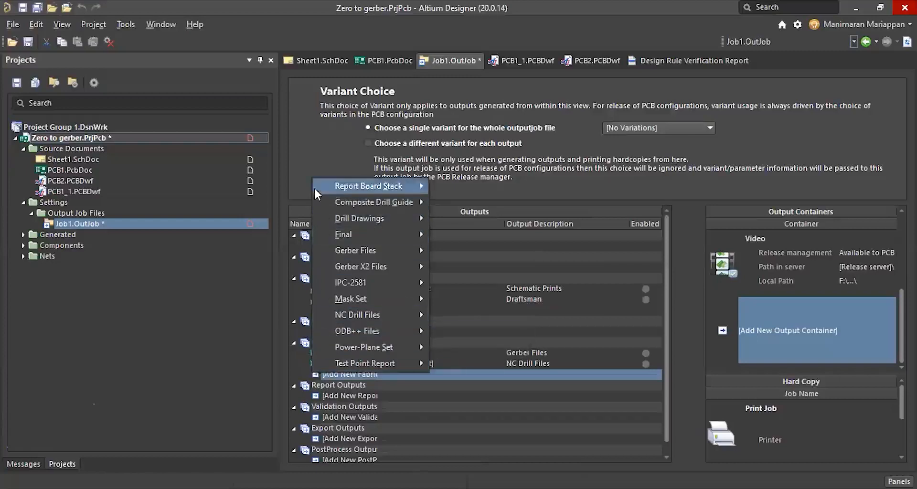
{"action": "left_click", "coordinate": [356, 394]}
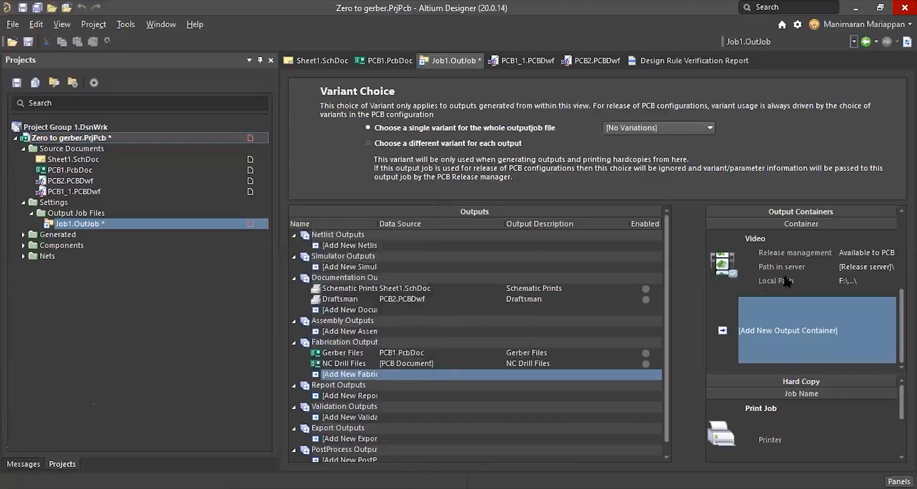
Create a PDF output container named New PDF and assign the Schematic Prints and Draftsman outputs to it
{"action": "left_click", "coordinate": [806, 271]}
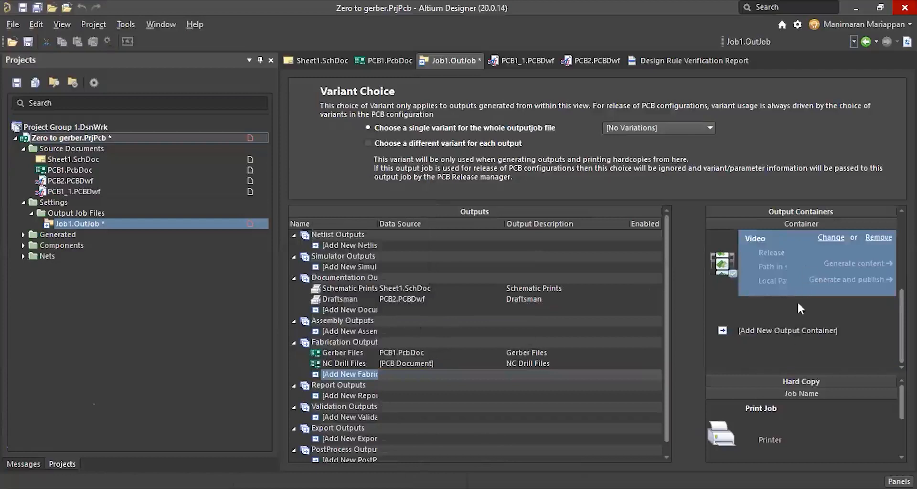
{"action": "left_click", "coordinate": [794, 330]}
{"action": "left_click", "coordinate": [832, 338]}
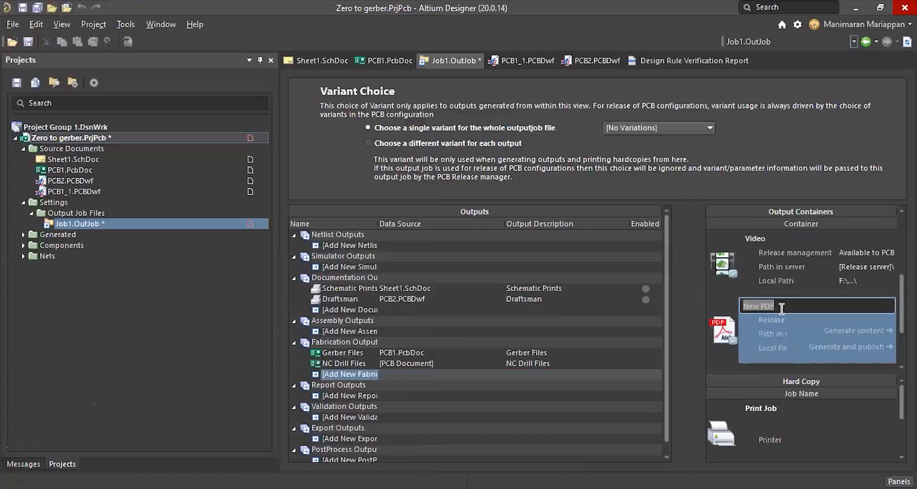
{"action": "key", "text": "Return"}
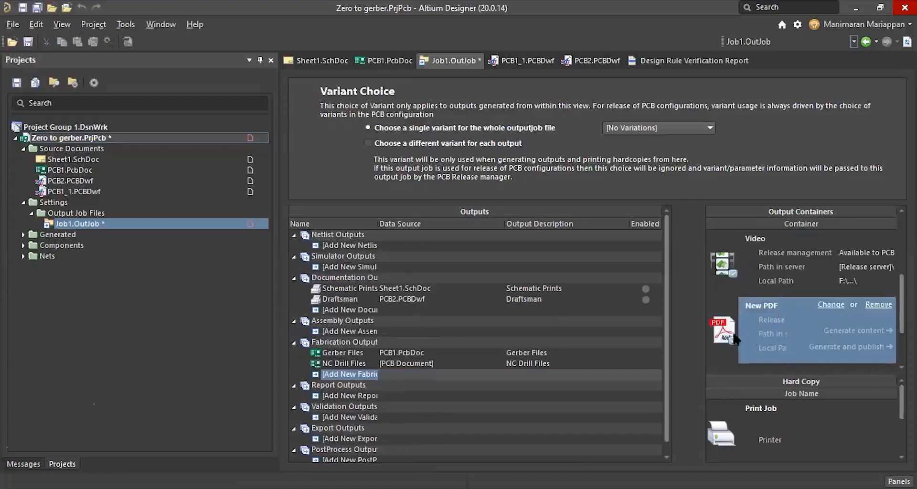
{"action": "left_click", "coordinate": [645, 289]}
{"action": "left_click", "coordinate": [646, 300]}
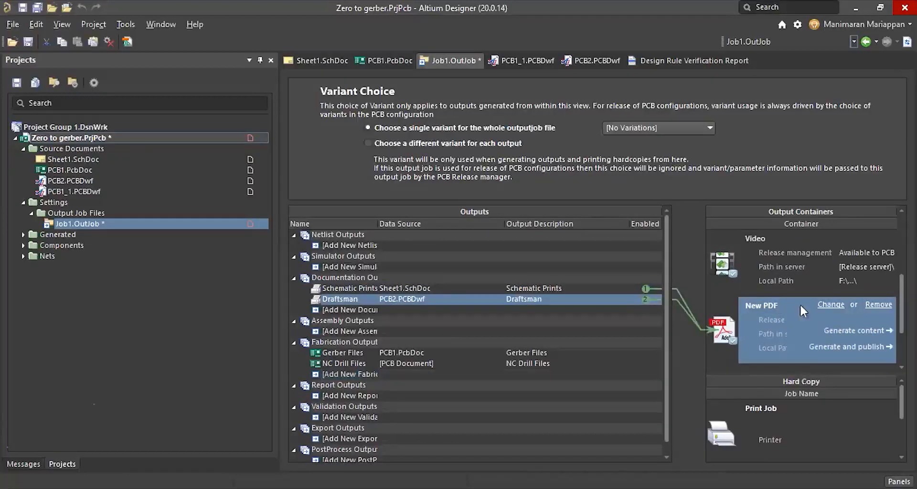
Assign the Gerber Files and NC Drill Files outputs to the Folder Structure container and generate its content
{"action": "scroll", "coordinate": [794, 276], "scroll_direction": "up", "scroll_amount": 3}
{"action": "left_click", "coordinate": [796, 323]}
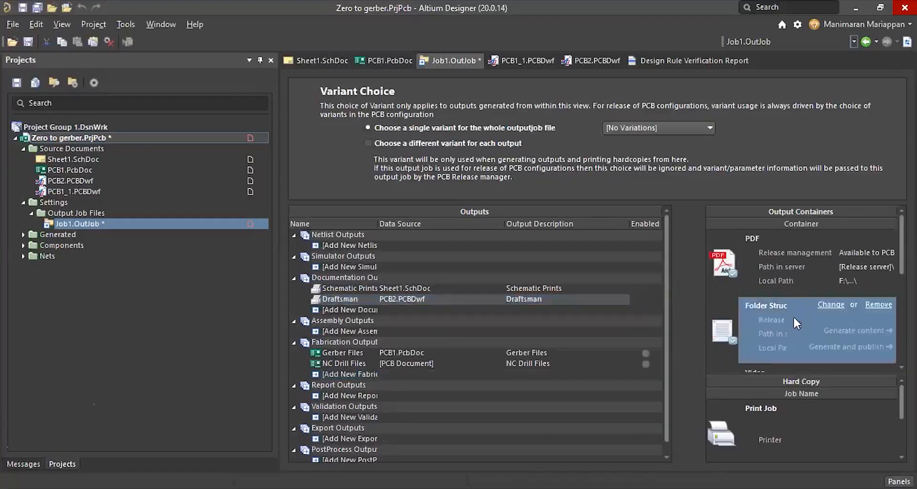
{"action": "left_click", "coordinate": [645, 353]}
{"action": "left_click", "coordinate": [645, 363]}
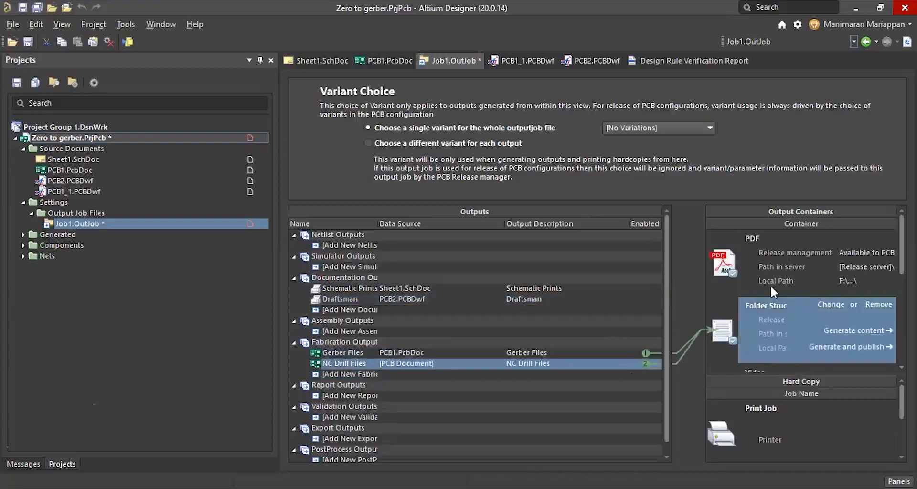
{"action": "left_click", "coordinate": [843, 331]}
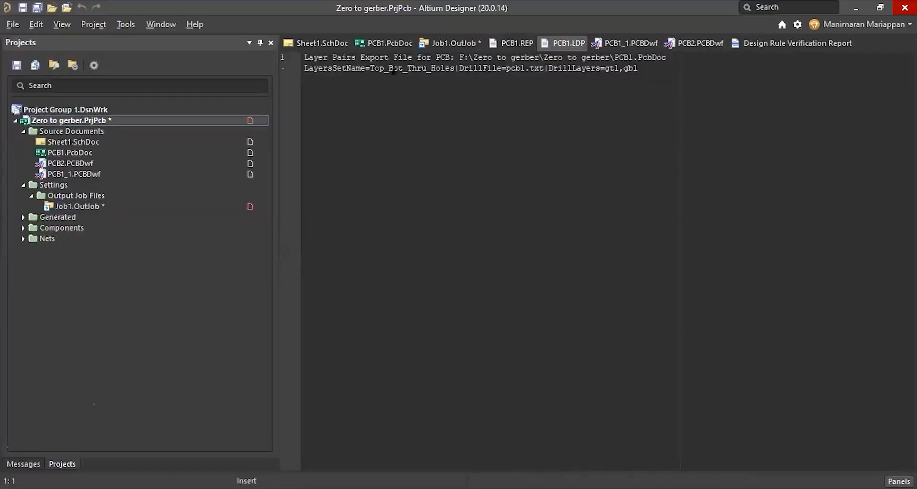
Return to Job1.OutJob through PCB1.PcbDoc and open the configuration of the Gerber Files output
{"action": "left_click", "coordinate": [387, 43]}
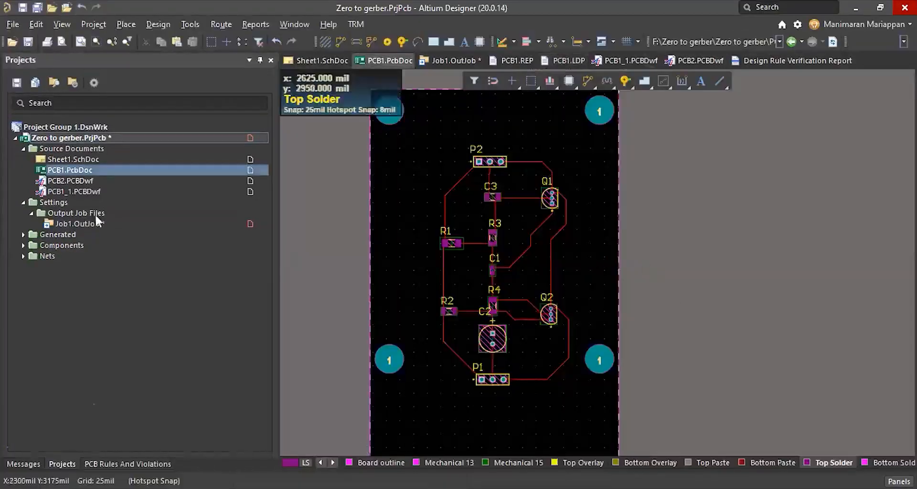
{"action": "double_click", "coordinate": [71, 224]}
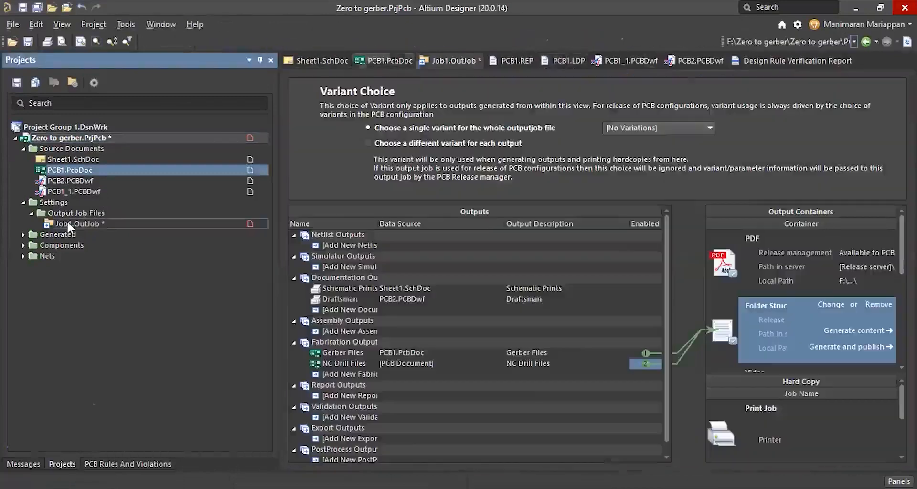
{"action": "left_click", "coordinate": [408, 356]}
{"action": "right_click", "coordinate": [409, 359]}
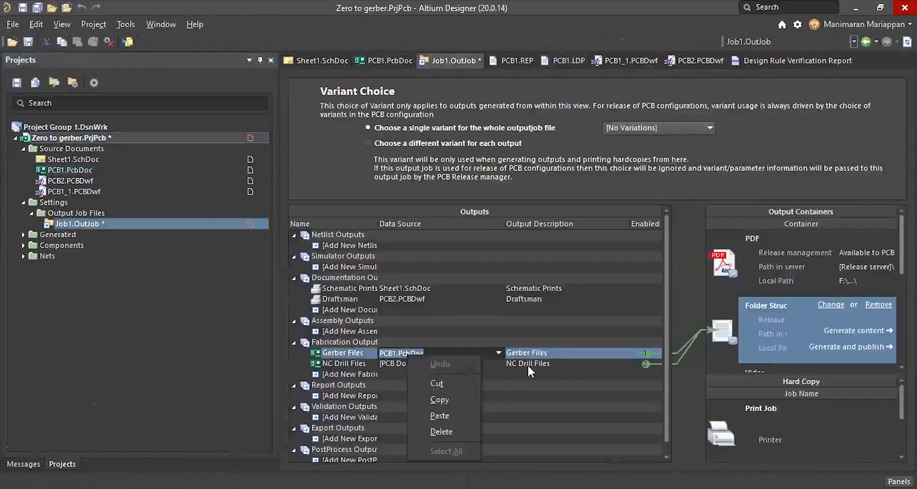
{"action": "left_click", "coordinate": [528, 364]}
{"action": "double_click", "coordinate": [436, 352]}
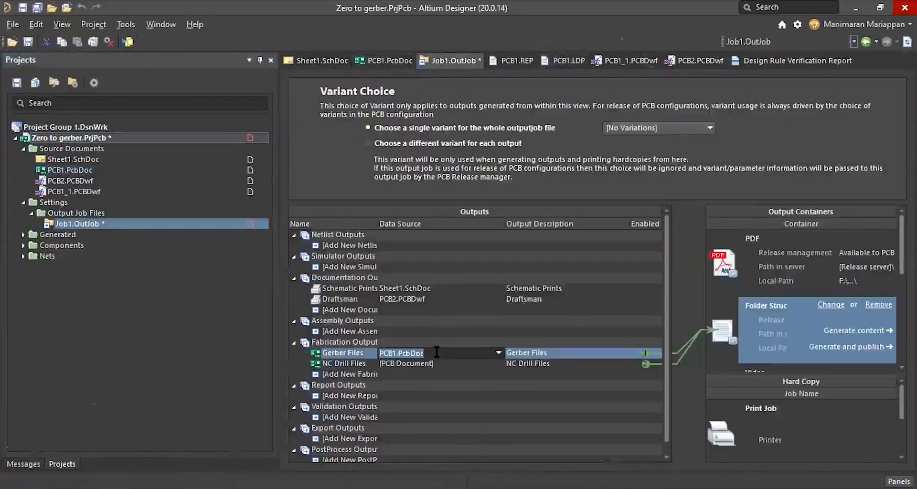
{"action": "left_click", "coordinate": [362, 352]}
{"action": "right_click", "coordinate": [405, 351]}
{"action": "left_click", "coordinate": [461, 324]}
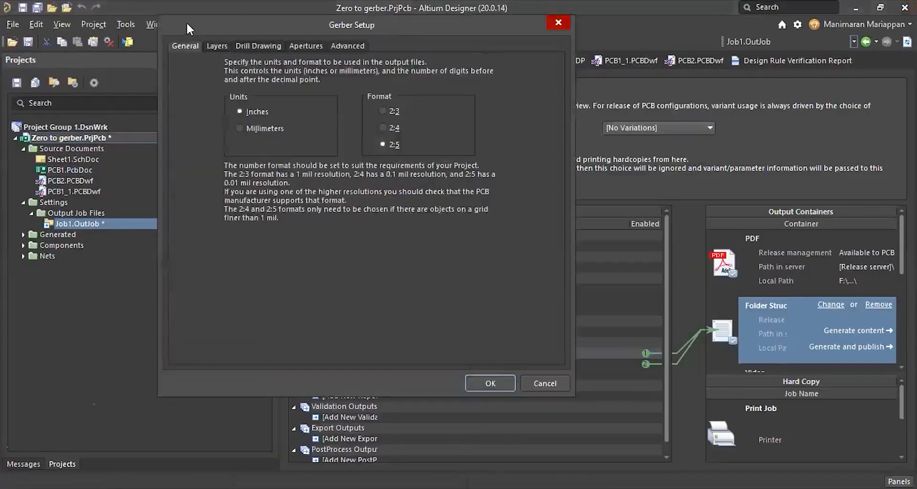
Set the Gerber output to plot the used layers and add the Board outline mechanical layer to all plots
{"action": "left_click_drag", "start_coordinate": [187, 21], "coordinate": [221, 107]}
{"action": "left_click", "coordinate": [251, 131]}
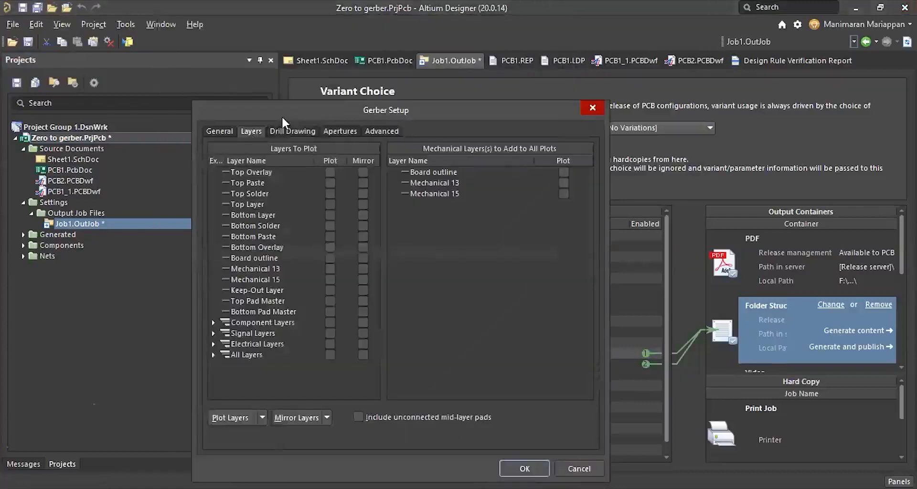
{"action": "left_click", "coordinate": [251, 416]}
{"action": "left_click", "coordinate": [281, 470]}
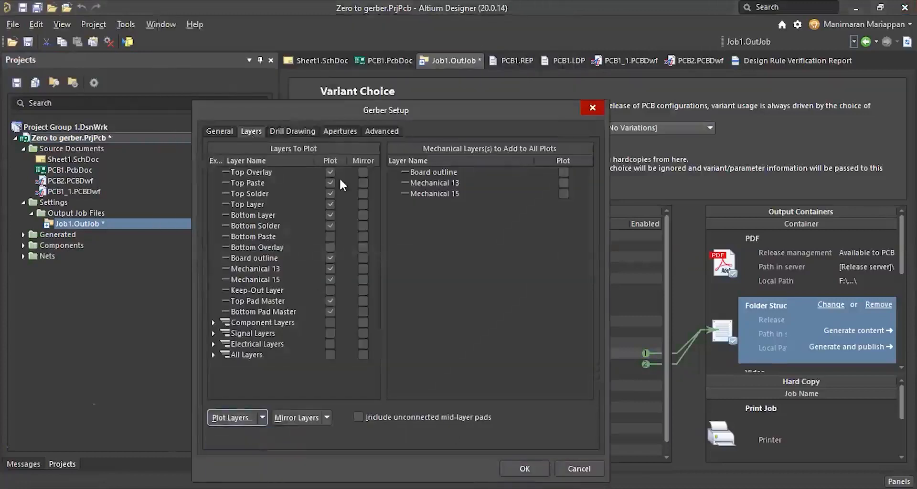
{"action": "left_click", "coordinate": [562, 172]}
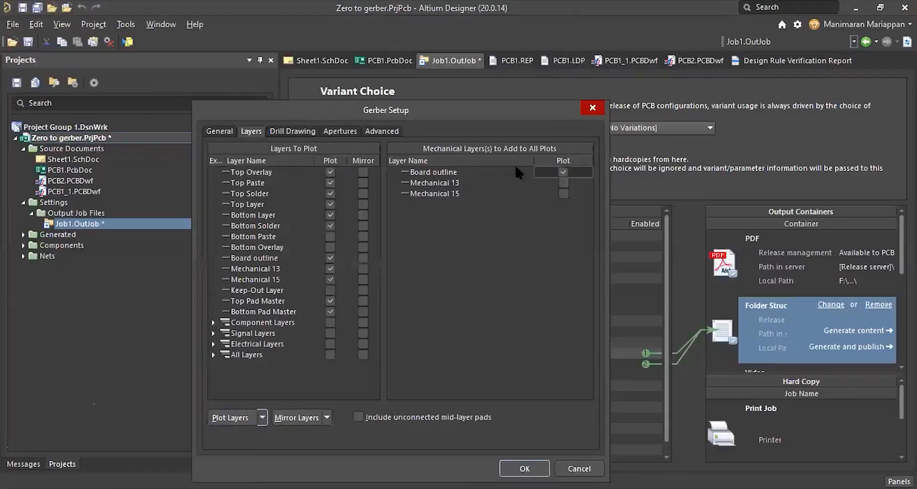
Enable plotting of all used drill pairs for the drill drawing, review the advanced options and accept the Gerber setup
{"action": "left_click", "coordinate": [290, 133]}
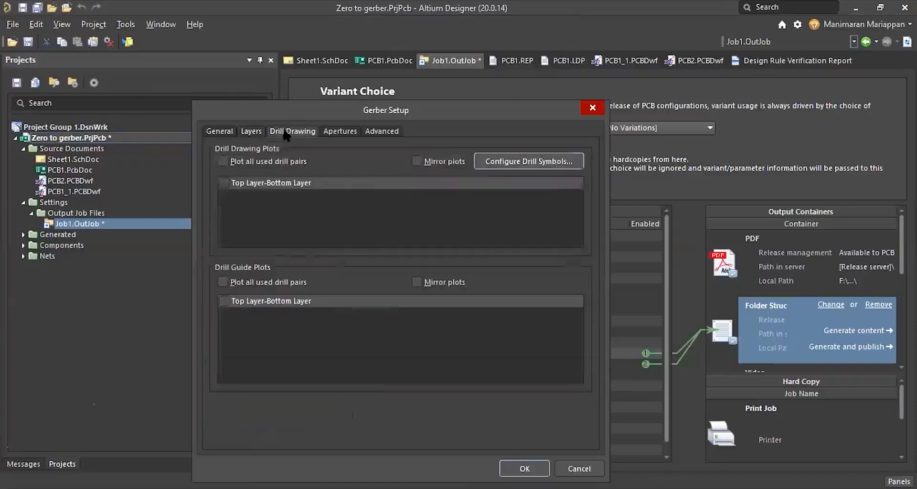
{"action": "left_click", "coordinate": [222, 161]}
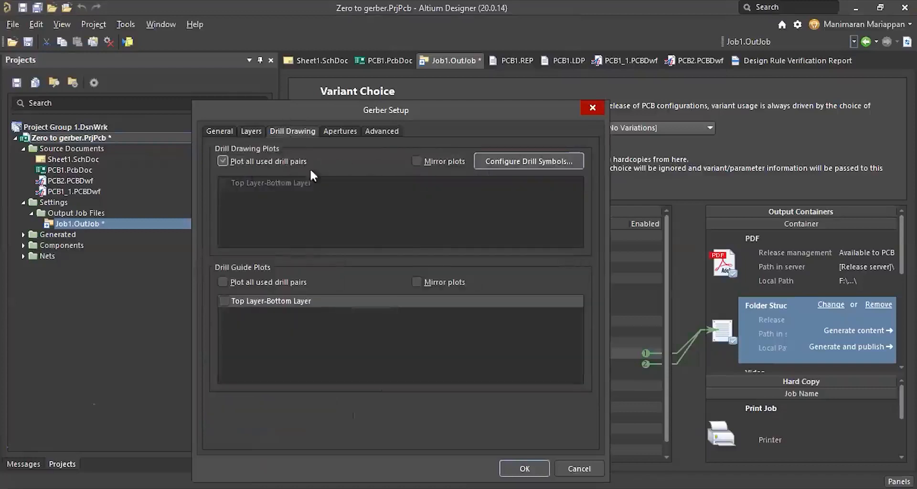
{"action": "left_click", "coordinate": [334, 134]}
{"action": "left_click", "coordinate": [377, 131]}
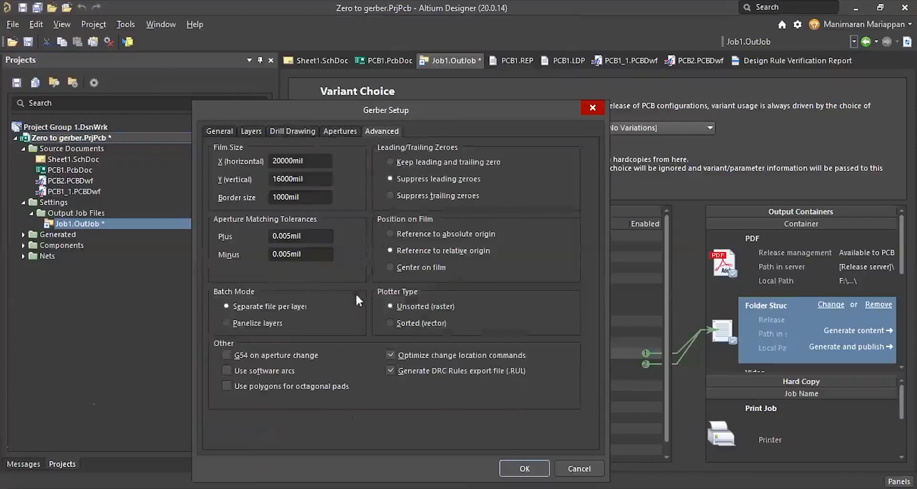
{"action": "left_click", "coordinate": [524, 469]}
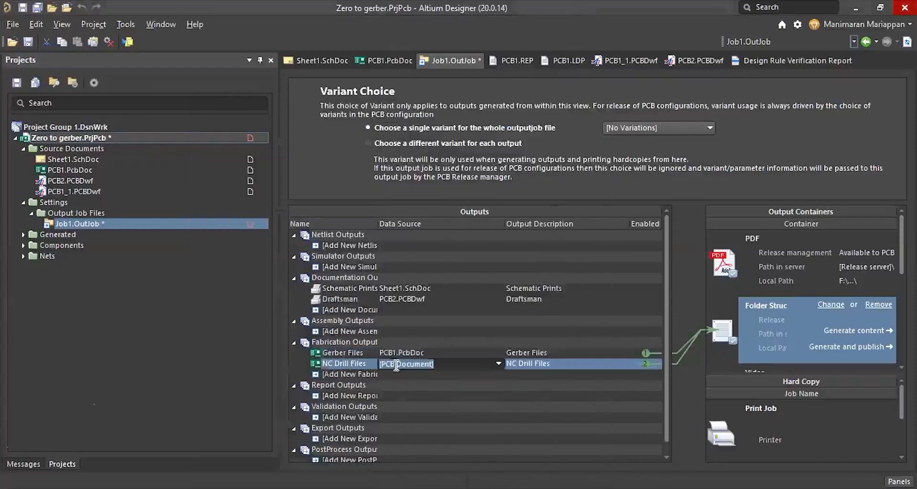
Configure the NC Drill Files output to generate an EIA Binary Drill File (.DRL), leaving Board Edge Rout Paths off
{"action": "left_click", "coordinate": [365, 373]}
{"action": "left_click", "coordinate": [375, 363]}
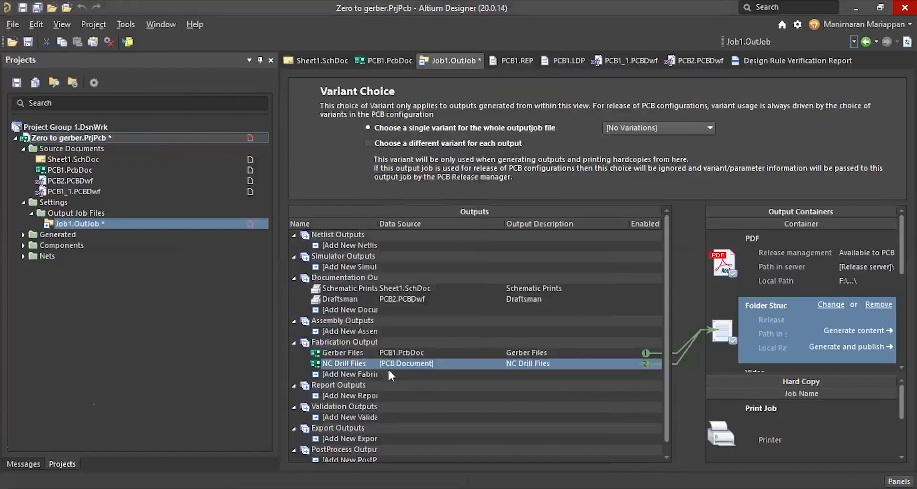
{"action": "right_click", "coordinate": [432, 360]}
{"action": "left_click", "coordinate": [491, 338]}
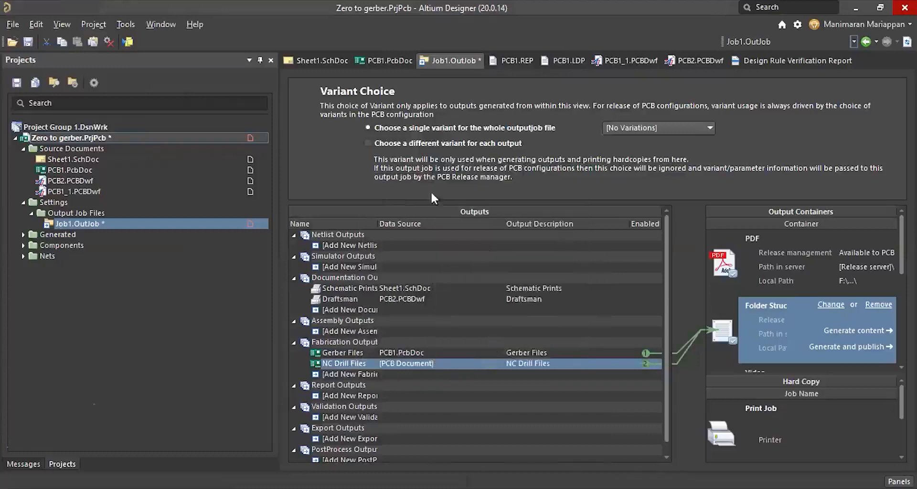
{"action": "left_click", "coordinate": [332, 347]}
{"action": "left_click", "coordinate": [337, 378]}
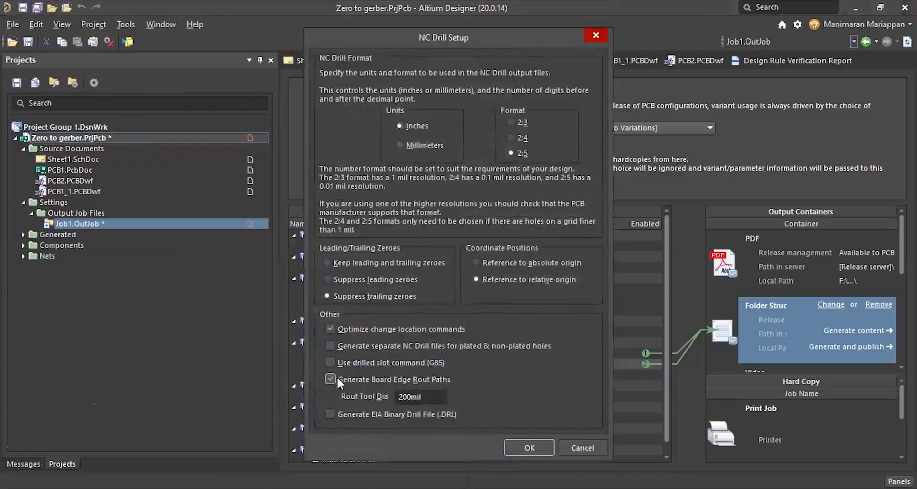
{"action": "left_click", "coordinate": [330, 379]}
{"action": "left_click", "coordinate": [330, 414]}
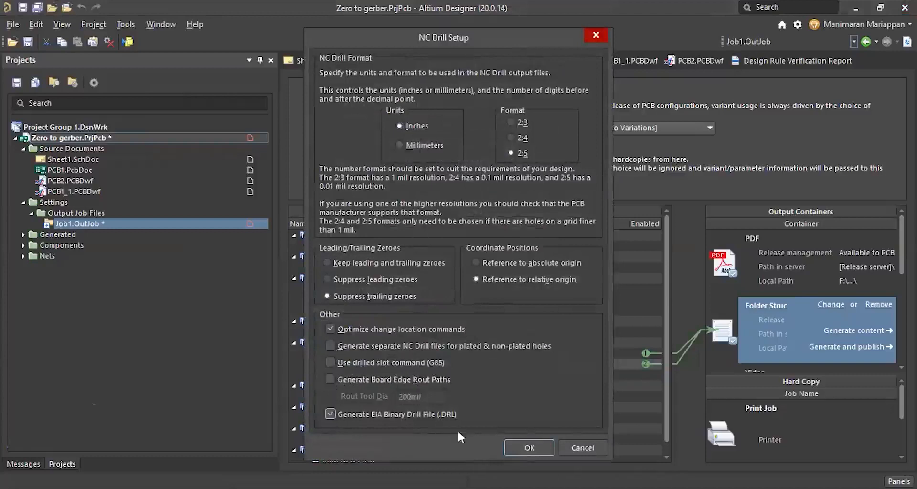
{"action": "left_click", "coordinate": [527, 449]}
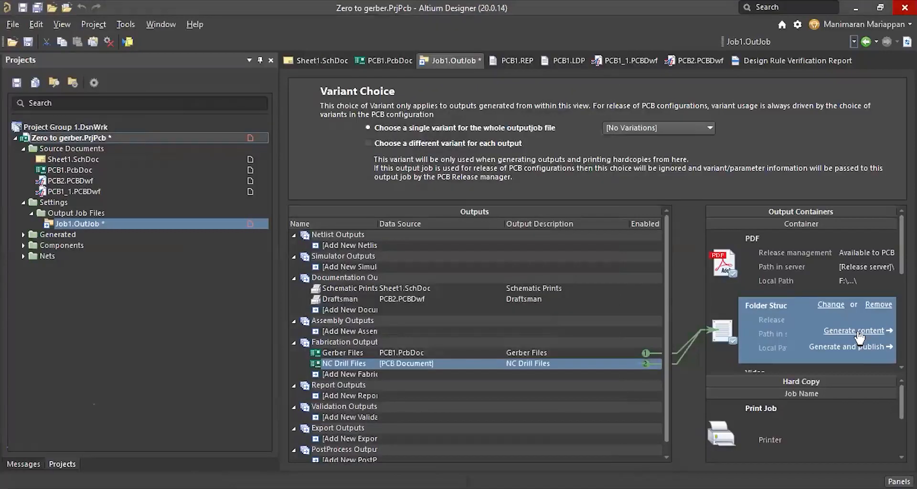
Regenerate the Folder Structure content, return to PCB1.PcbDoc and expand the generated Gerber and NC Drill folders in the project
{"action": "left_click", "coordinate": [857, 331]}
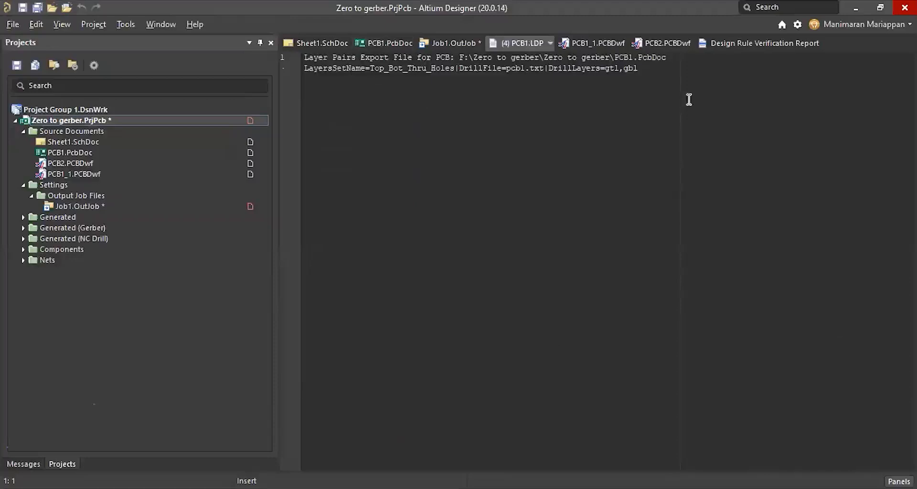
{"action": "left_click", "coordinate": [384, 43]}
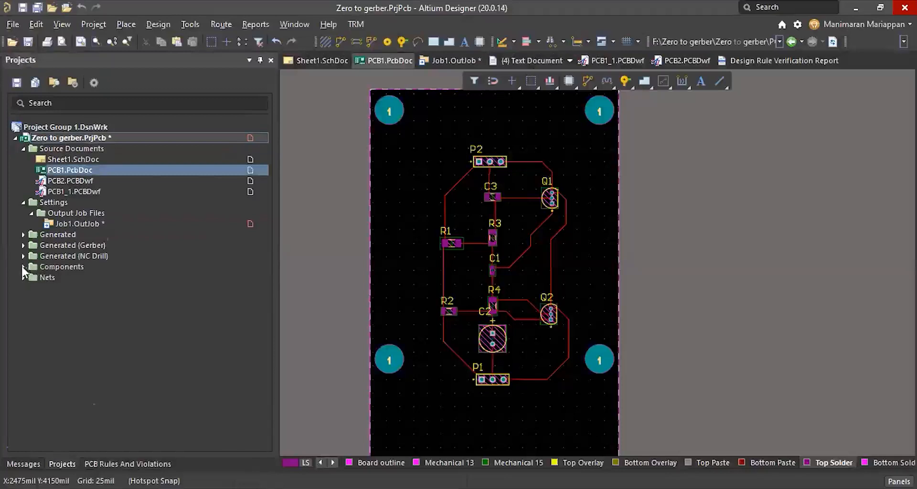
{"action": "left_click", "coordinate": [23, 256]}
{"action": "left_click", "coordinate": [23, 245]}
{"action": "left_click", "coordinate": [32, 255]}
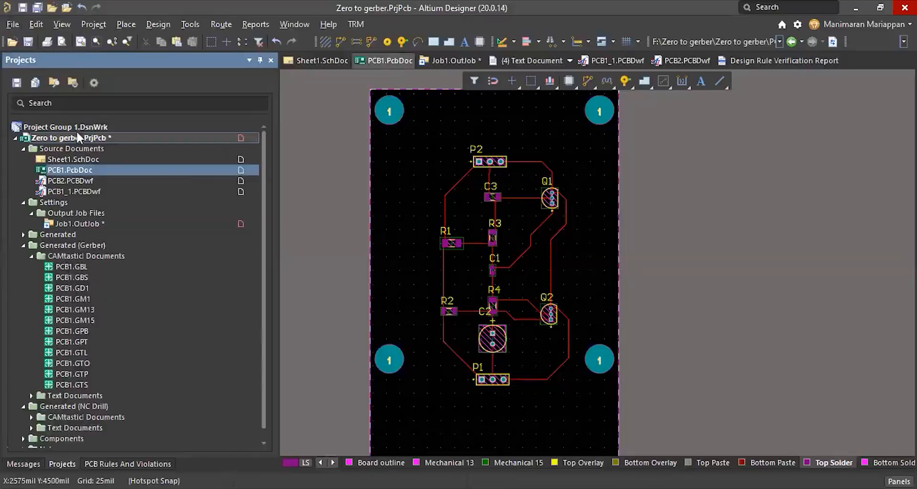
Add a new CAM Document to the Zero to gerber project
{"action": "right_click", "coordinate": [59, 137]}
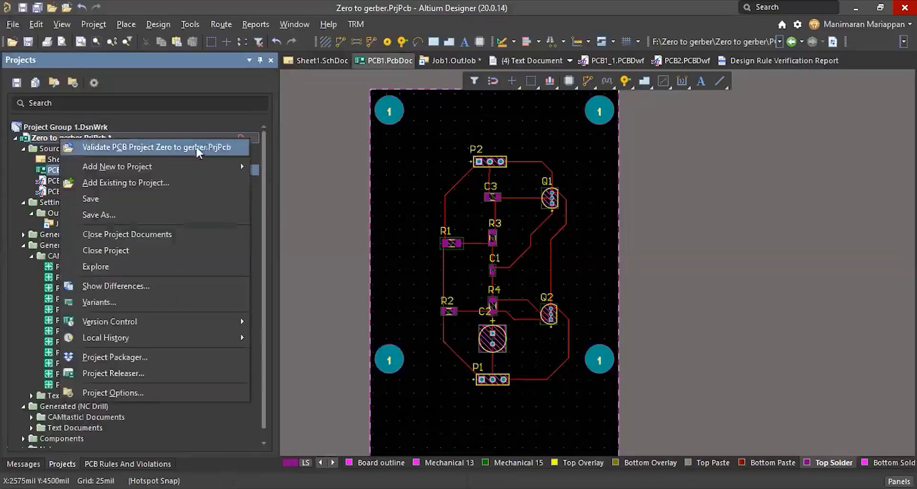
{"action": "mouse_move", "coordinate": [196, 171]}
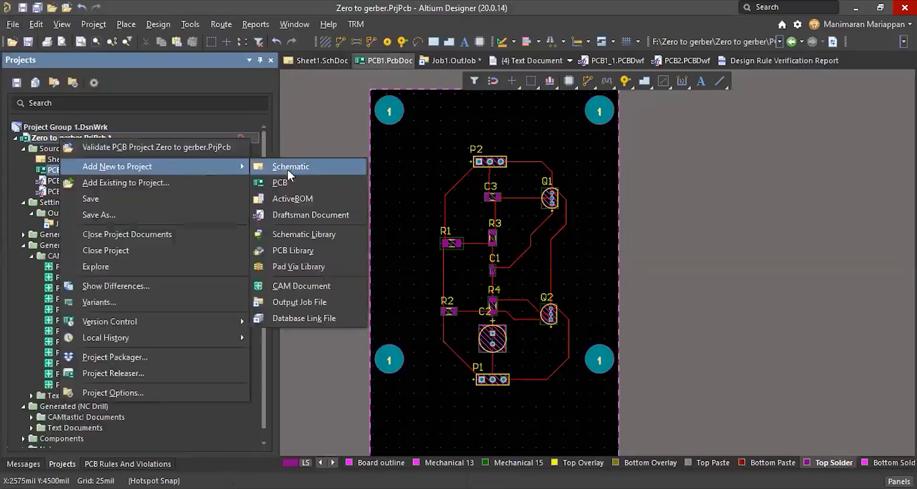
{"action": "left_click", "coordinate": [299, 285]}
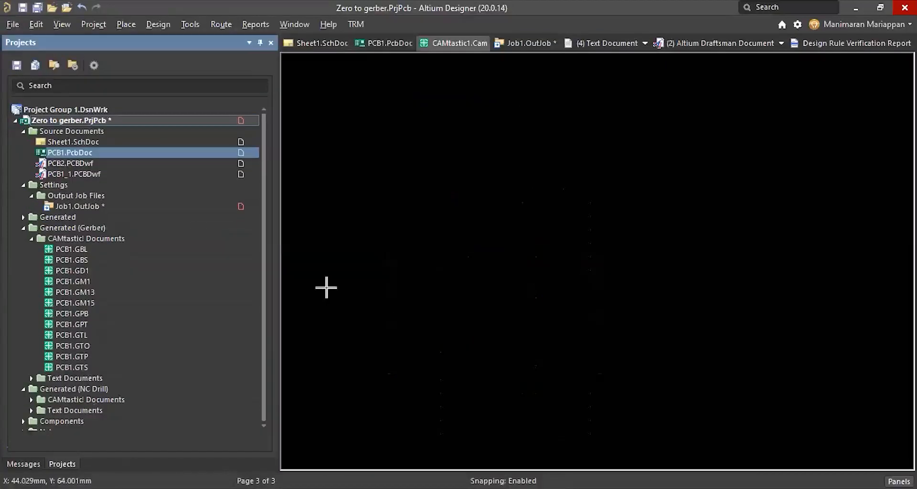
Import the files from the project outputs' Gerber folder except PCB1-macro.APR_LIB into the CAM document, using the default import options
{"action": "left_click", "coordinate": [13, 24]}
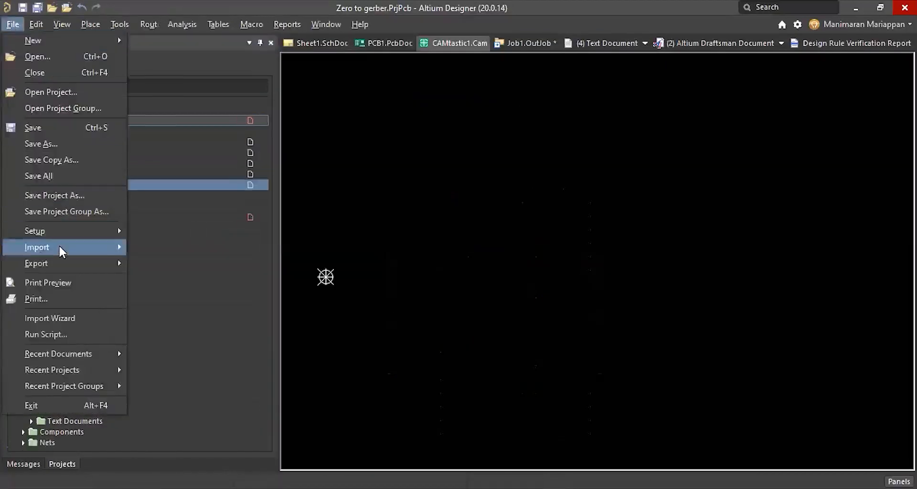
{"action": "mouse_move", "coordinate": [59, 244]}
{"action": "left_click", "coordinate": [170, 268]}
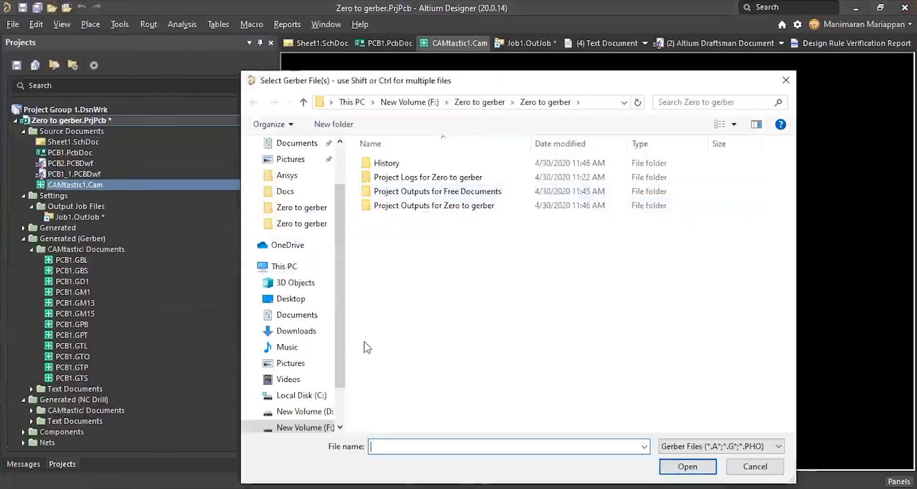
{"action": "double_click", "coordinate": [430, 207]}
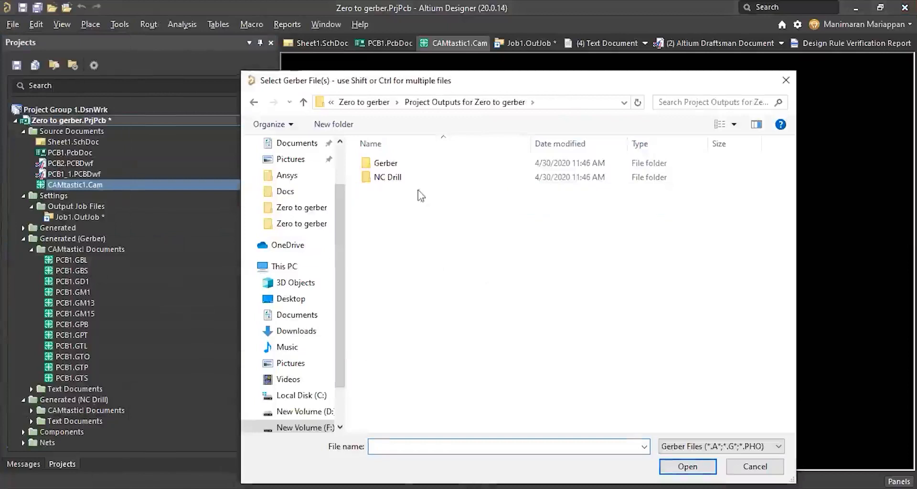
{"action": "double_click", "coordinate": [408, 165]}
{"action": "key", "text": "ctrl+a"}
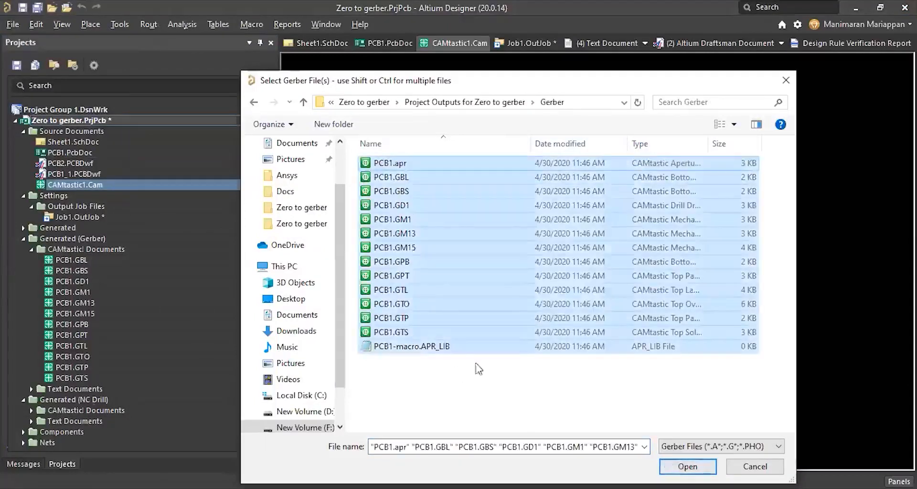
{"action": "left_click", "coordinate": [446, 346], "text": "ctrl"}
{"action": "left_click", "coordinate": [683, 468]}
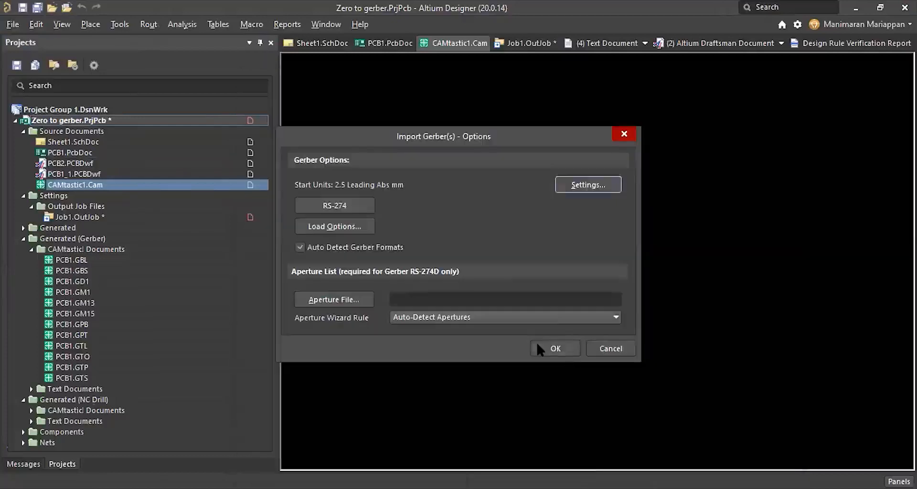
{"action": "left_click", "coordinate": [537, 344]}
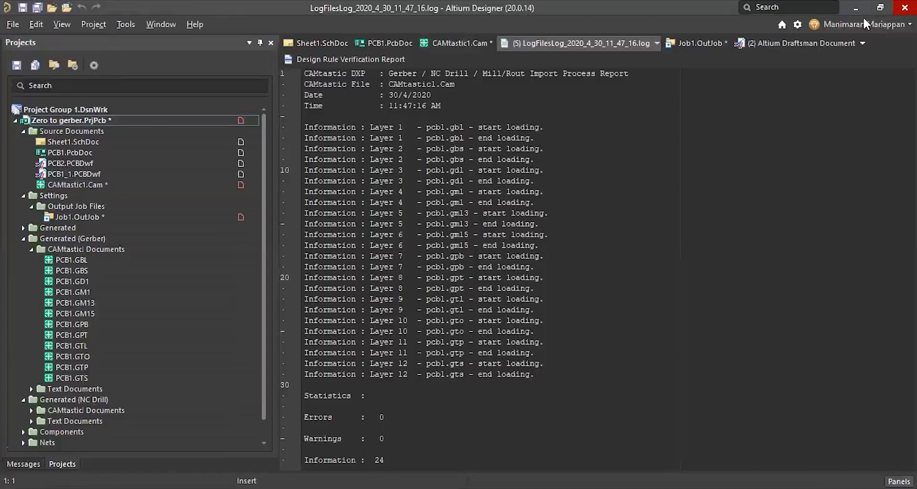
Return to CAMtastic1.Cam and display the CAM Editor's list of imported layers
{"action": "left_click", "coordinate": [459, 43]}
{"action": "scroll", "coordinate": [632, 185], "scroll_direction": "up", "scroll_amount": 2, "text": "ctrl"}
{"action": "scroll", "coordinate": [669, 268], "scroll_direction": "down", "scroll_amount": 2, "text": "ctrl"}
{"action": "left_click", "coordinate": [899, 481]}
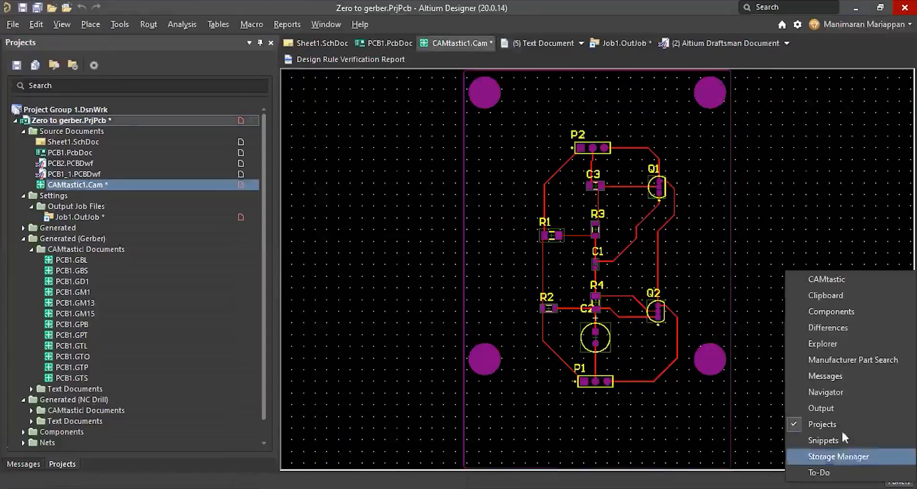
{"action": "left_click", "coordinate": [836, 280]}
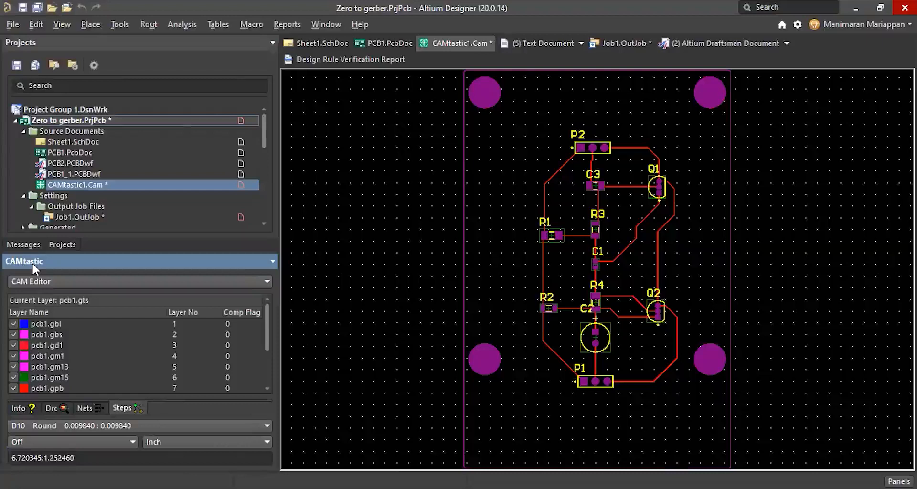
Hide all layers in the CAM document, leaving only pcb1.gd1 and pcb1.gto switched on
{"action": "right_click", "coordinate": [50, 127]}
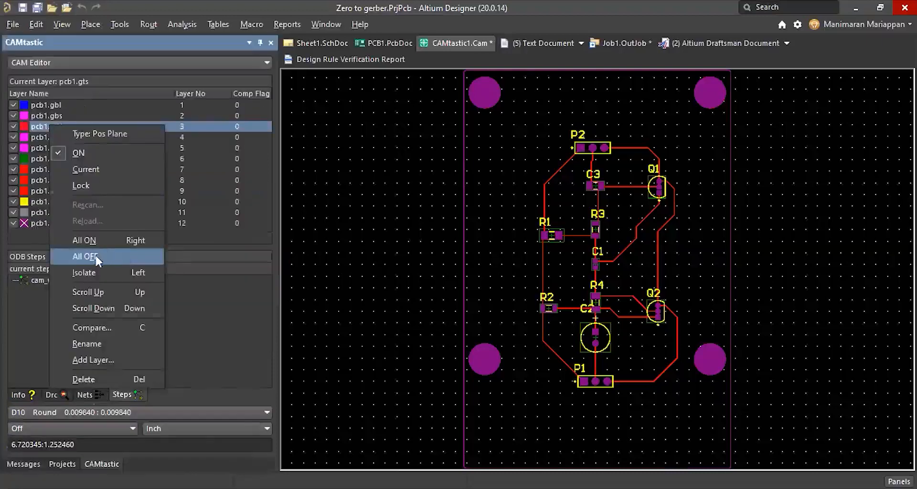
{"action": "left_click", "coordinate": [95, 256]}
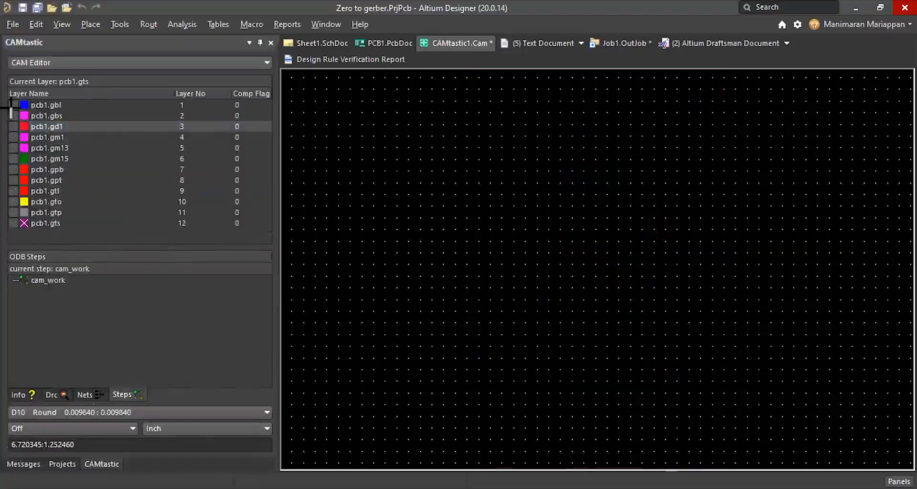
{"action": "left_click", "coordinate": [13, 105]}
{"action": "left_click", "coordinate": [14, 127]}
{"action": "left_click", "coordinate": [14, 202]}
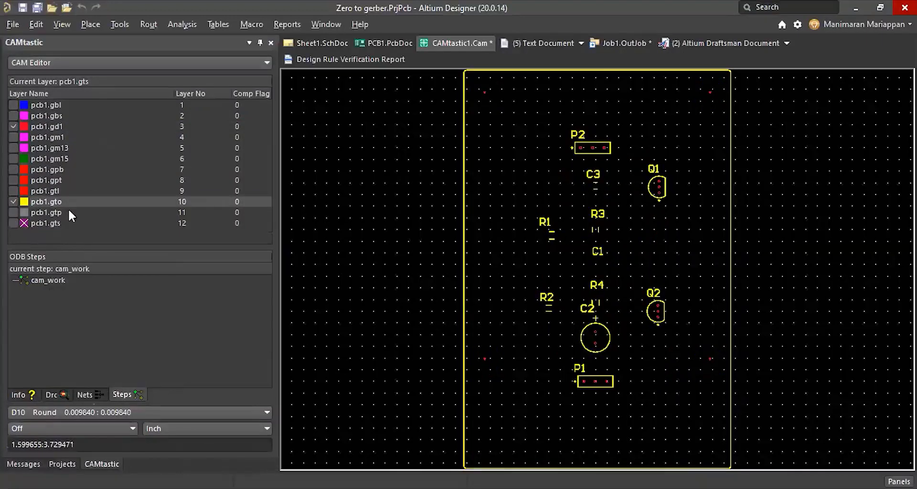
{"action": "double_click", "coordinate": [15, 140]}
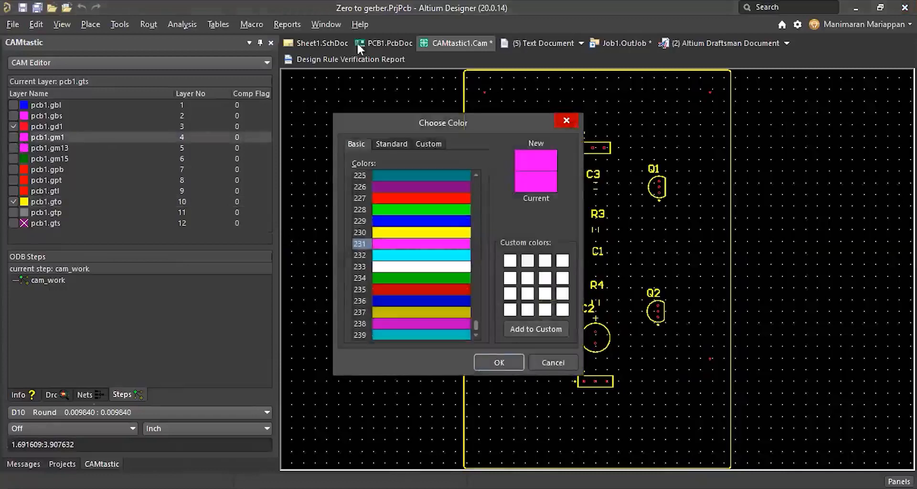
{"action": "left_click", "coordinate": [567, 115]}
Open Job1.OutJob and enable the Schematic Prints and Draftsman outputs for the PDF container
{"action": "left_click", "coordinate": [387, 46]}
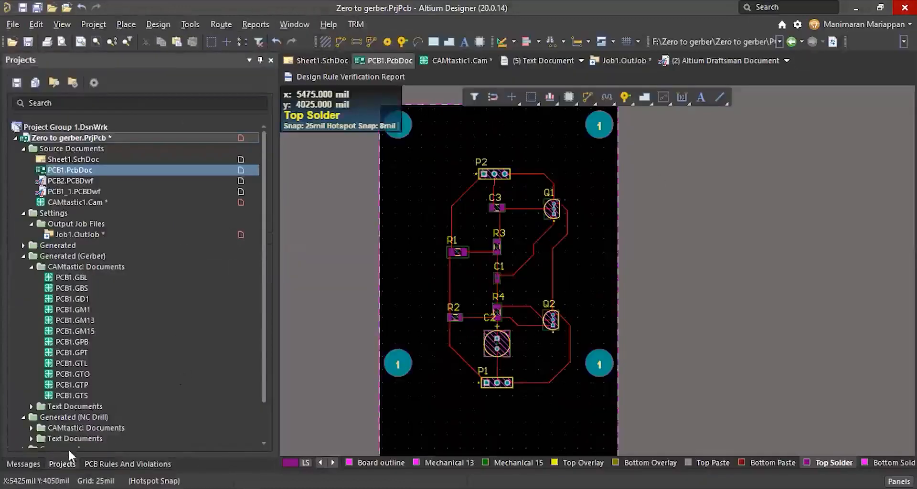
{"action": "left_click", "coordinate": [76, 235]}
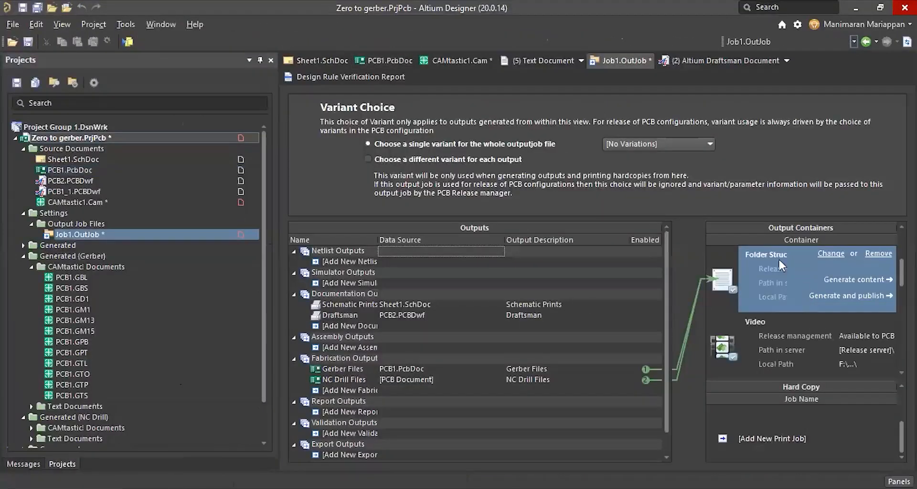
{"action": "left_click", "coordinate": [485, 305]}
{"action": "left_click", "coordinate": [764, 348]}
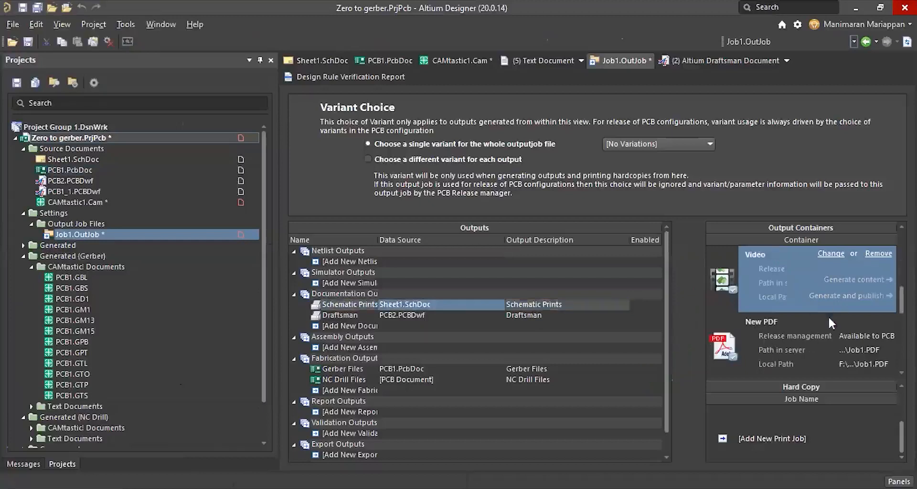
{"action": "scroll", "coordinate": [836, 272], "scroll_direction": "up", "scroll_amount": 2}
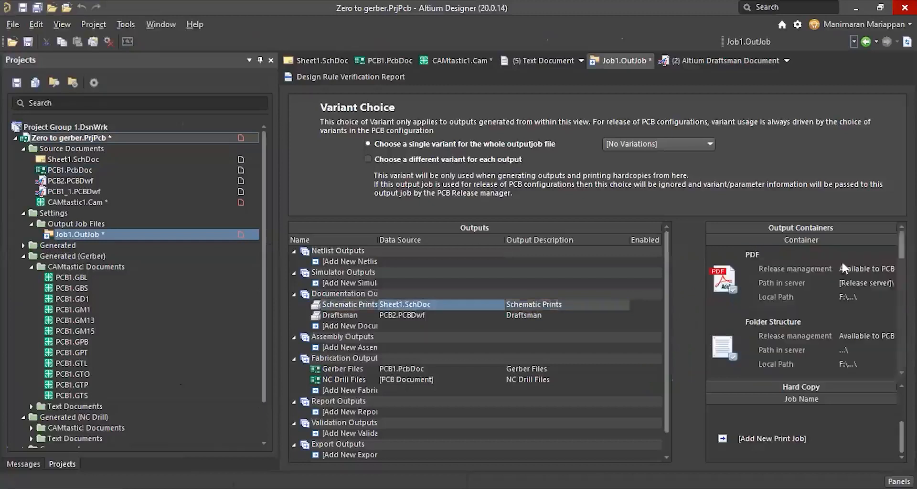
{"action": "left_click", "coordinate": [805, 282]}
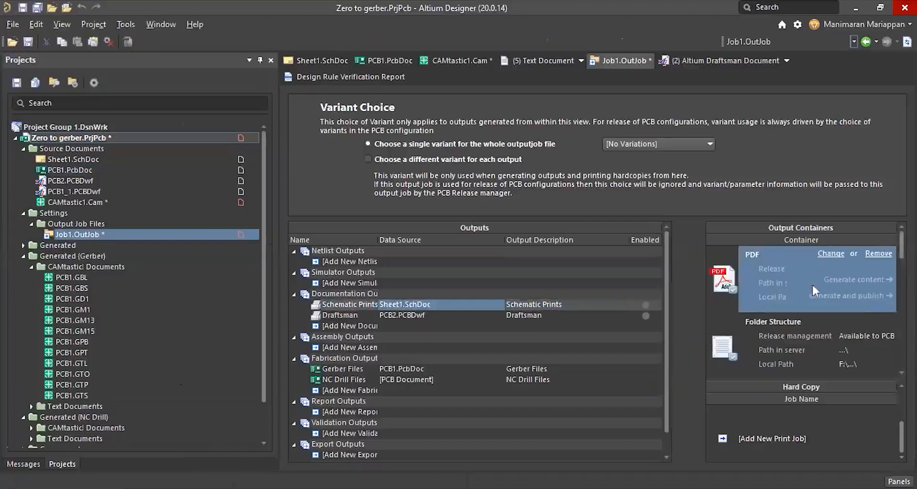
{"action": "scroll", "coordinate": [814, 333], "scroll_direction": "down", "scroll_amount": 3}
{"action": "scroll", "coordinate": [814, 333], "scroll_direction": "up", "scroll_amount": 3}
{"action": "left_click", "coordinate": [644, 304]}
{"action": "left_click", "coordinate": [645, 315]}
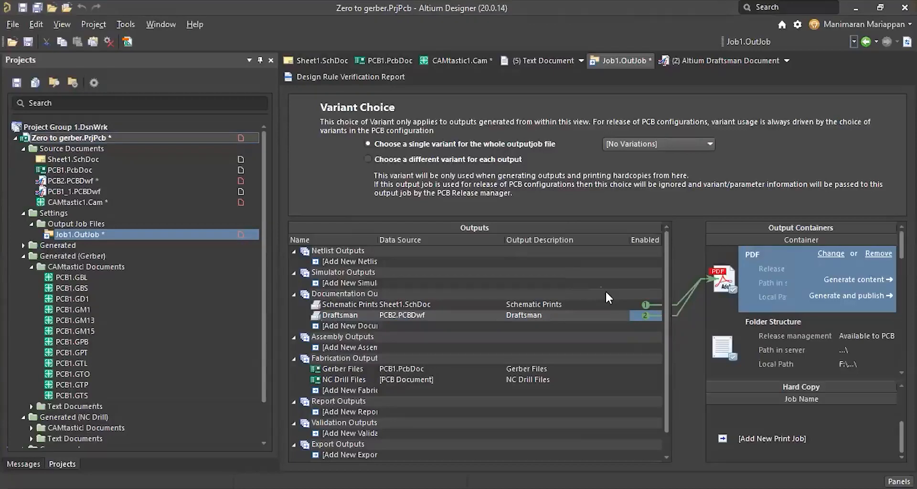
Go to Sheet1.SchDoc and add a new ActiveBOM document to the Zero to gerber project
{"action": "left_click", "coordinate": [381, 60]}
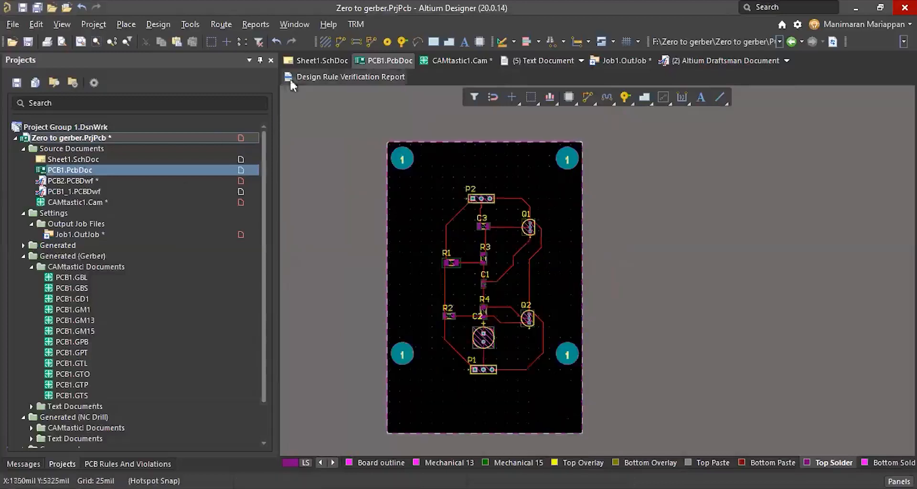
{"action": "left_click", "coordinate": [312, 60]}
{"action": "right_click", "coordinate": [87, 138]}
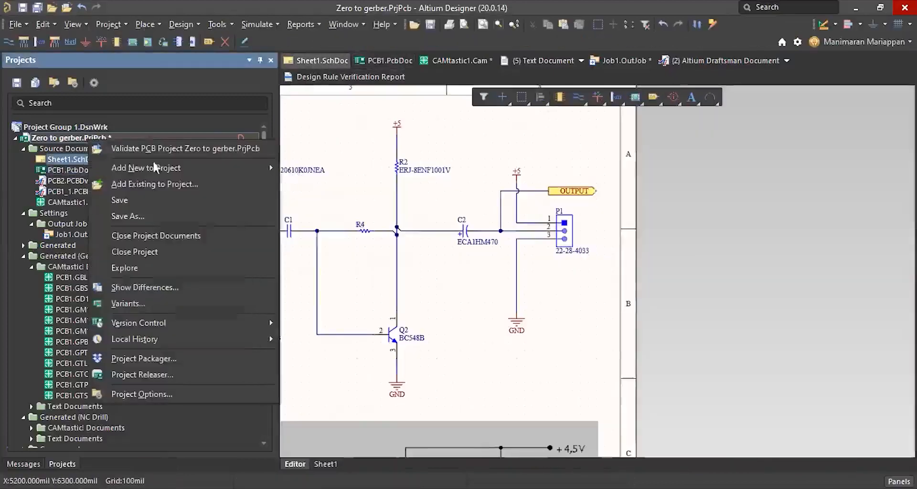
{"action": "mouse_move", "coordinate": [153, 168]}
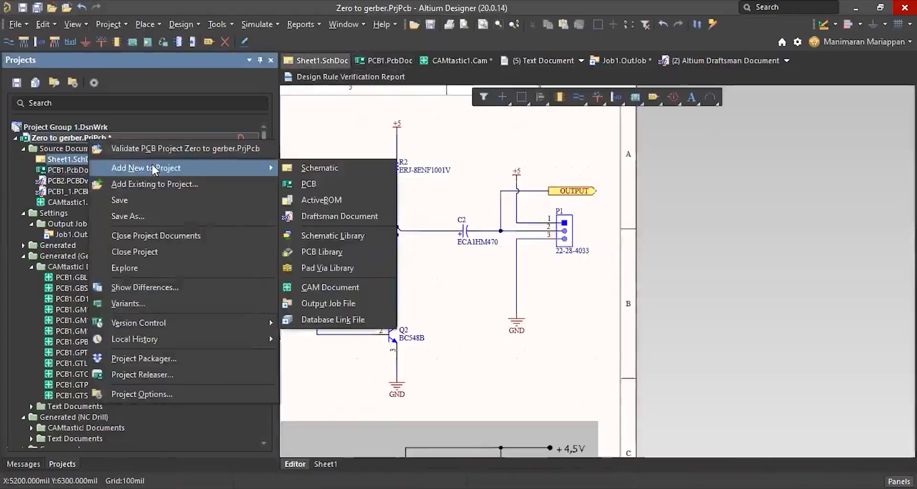
{"action": "left_click", "coordinate": [322, 200]}
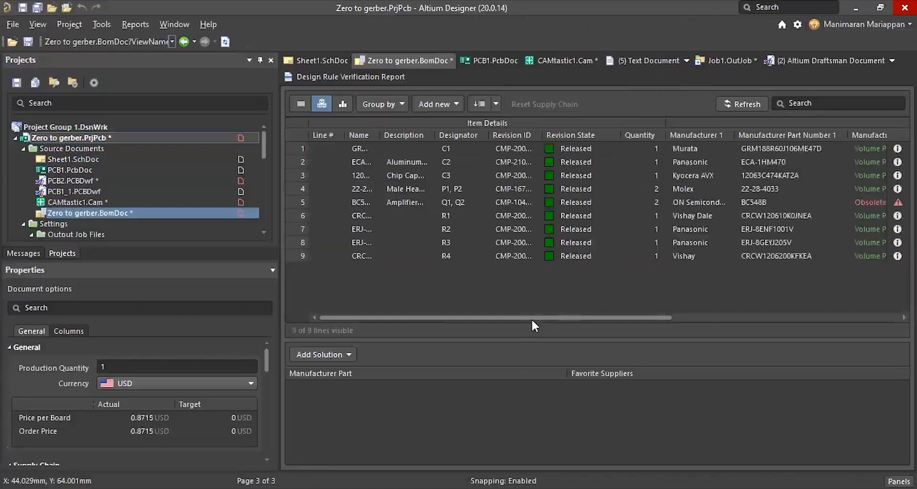
Look across the BOM's manufacturer and supplier columns, and dock the document properties at full height beside the table
{"action": "left_click_drag", "start_coordinate": [532, 318], "coordinate": [769, 333]}
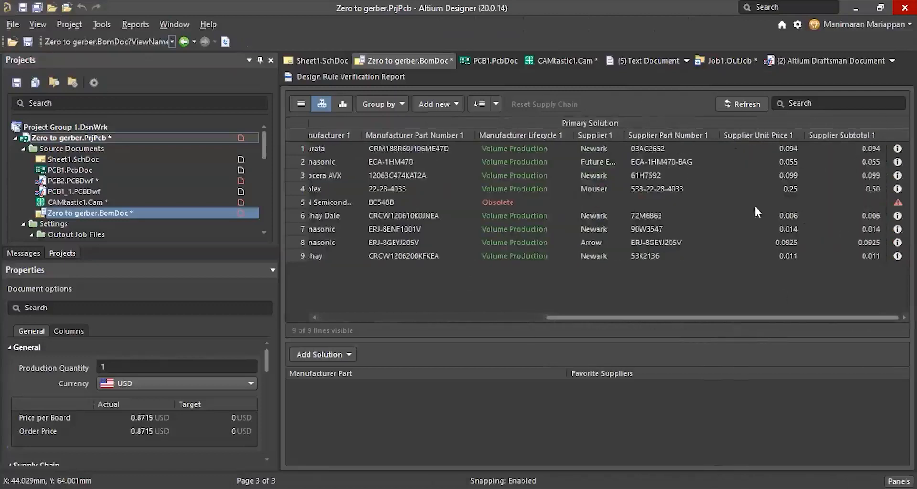
{"action": "left_click_drag", "start_coordinate": [608, 317], "coordinate": [320, 305]}
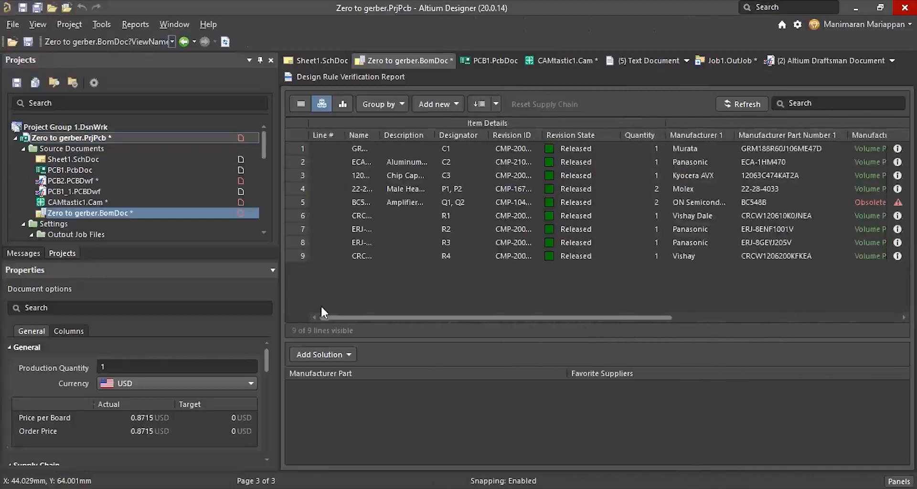
{"action": "left_click", "coordinate": [23, 272]}
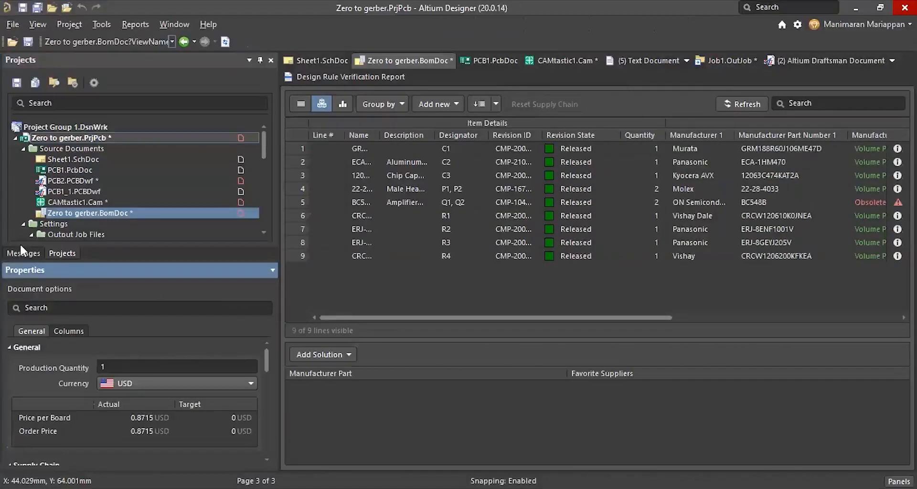
{"action": "left_click_drag", "start_coordinate": [20, 245], "coordinate": [21, 246]}
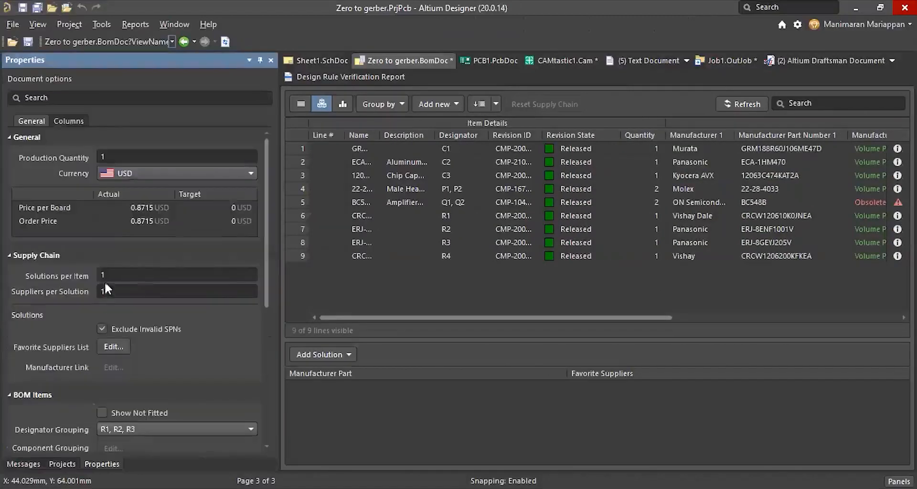
Set the BOM's Solutions per Item to 2 and check the table's solution columns
{"action": "left_click", "coordinate": [115, 275]}
{"action": "left_click_drag", "start_coordinate": [529, 317], "coordinate": [753, 318]}
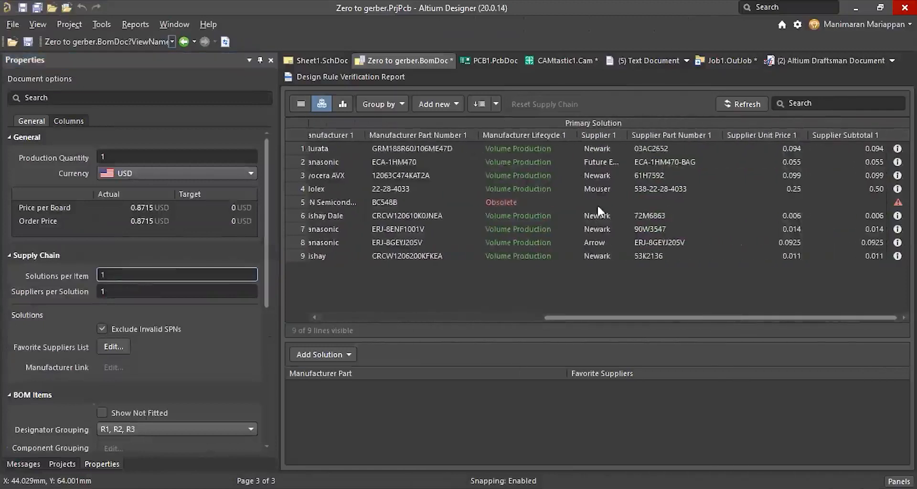
{"action": "left_click", "coordinate": [114, 274]}
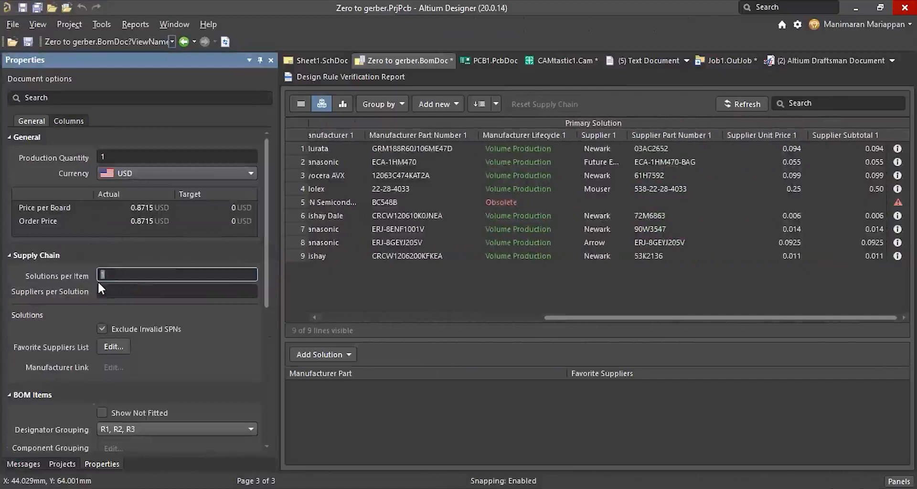
{"action": "key", "text": "Return"}
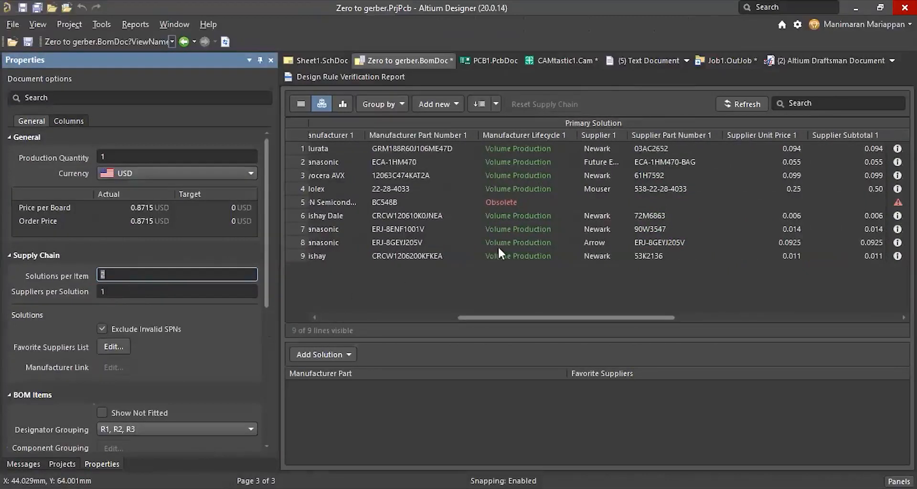
{"action": "left_click", "coordinate": [732, 316]}
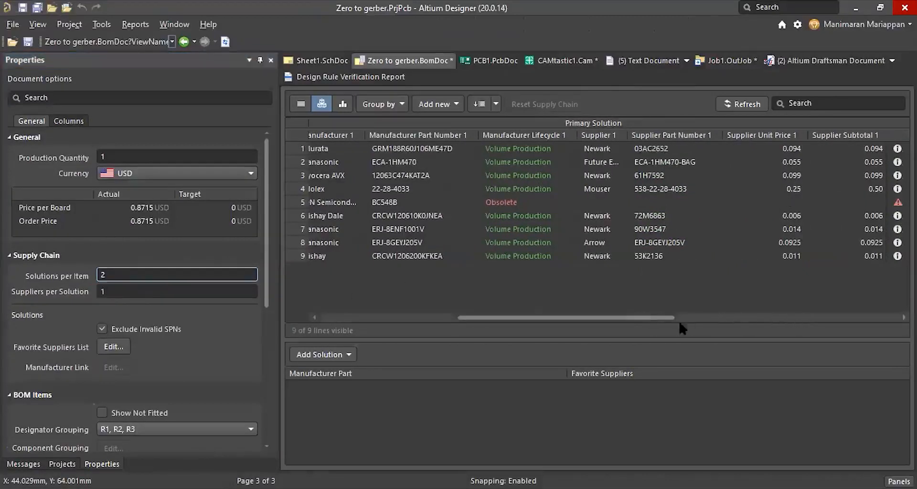
{"action": "left_click_drag", "start_coordinate": [656, 319], "coordinate": [386, 306]}
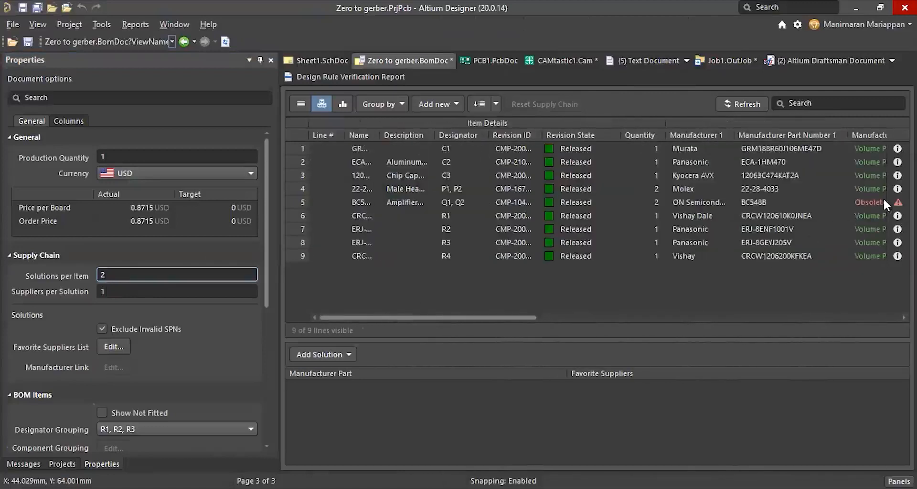
Enlarge the sourcing details for R1 (CRCW120610K0JNEA) and rank Future Electronics as supplier 1, checking its supplier columns
{"action": "left_click", "coordinate": [362, 215]}
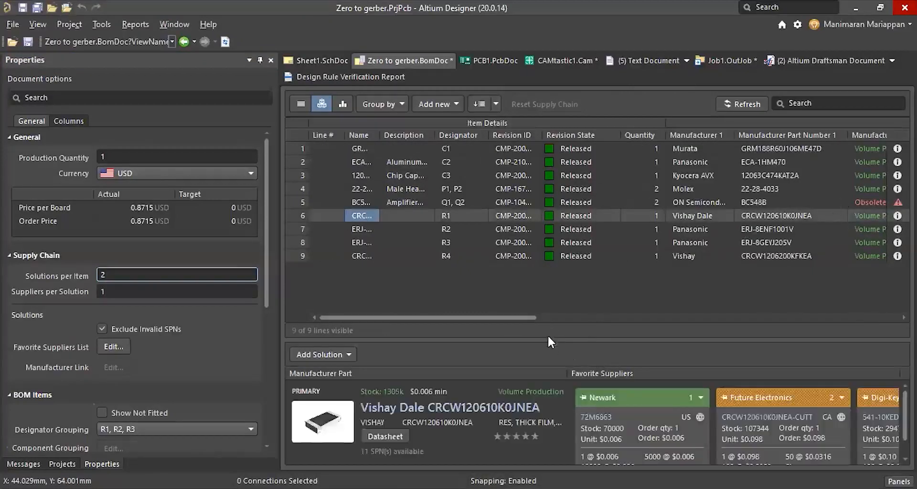
{"action": "left_click_drag", "start_coordinate": [548, 336], "coordinate": [548, 302]}
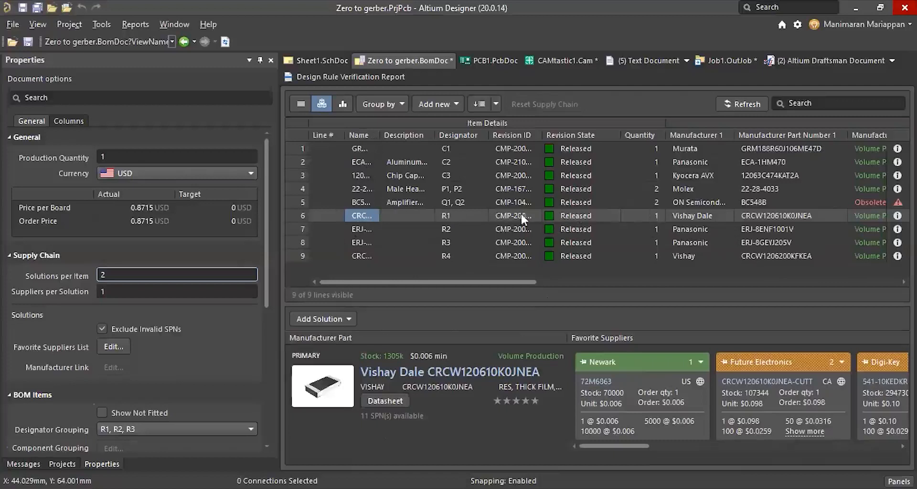
{"action": "left_click_drag", "start_coordinate": [511, 281], "coordinate": [765, 282]}
{"action": "left_click_drag", "start_coordinate": [604, 279], "coordinate": [317, 279]}
{"action": "left_click", "coordinate": [841, 362]}
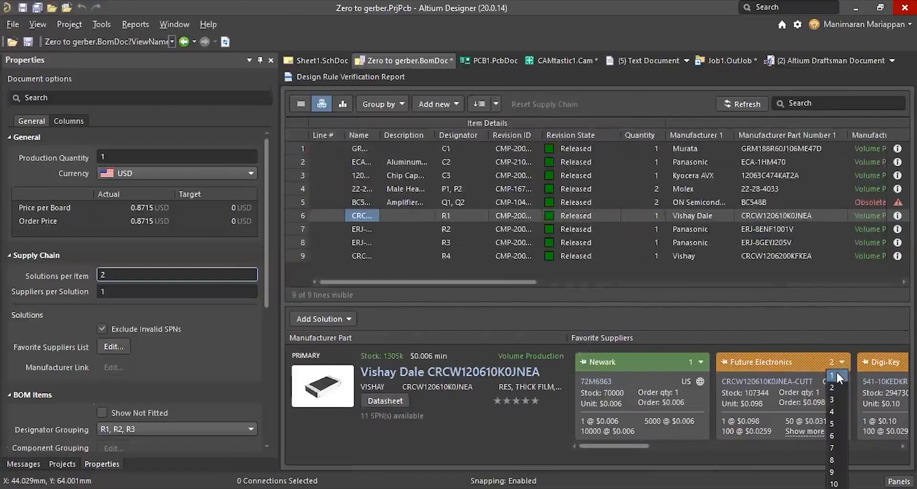
{"action": "left_click", "coordinate": [836, 376]}
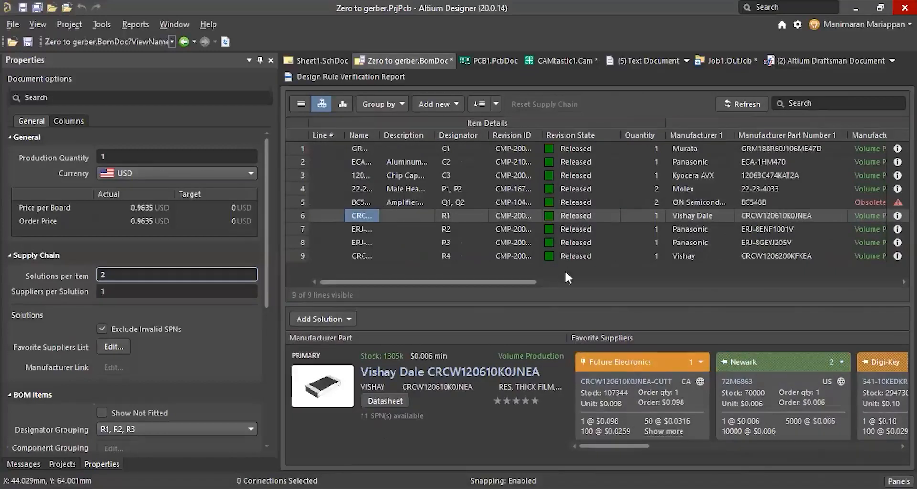
{"action": "left_click", "coordinate": [577, 282]}
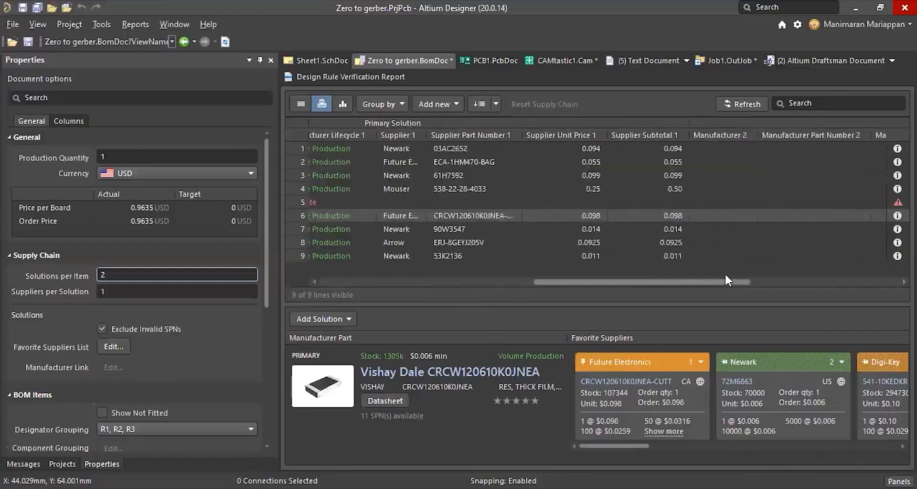
{"action": "left_click_drag", "start_coordinate": [726, 279], "coordinate": [742, 279]}
{"action": "left_click_drag", "start_coordinate": [590, 281], "coordinate": [314, 262]}
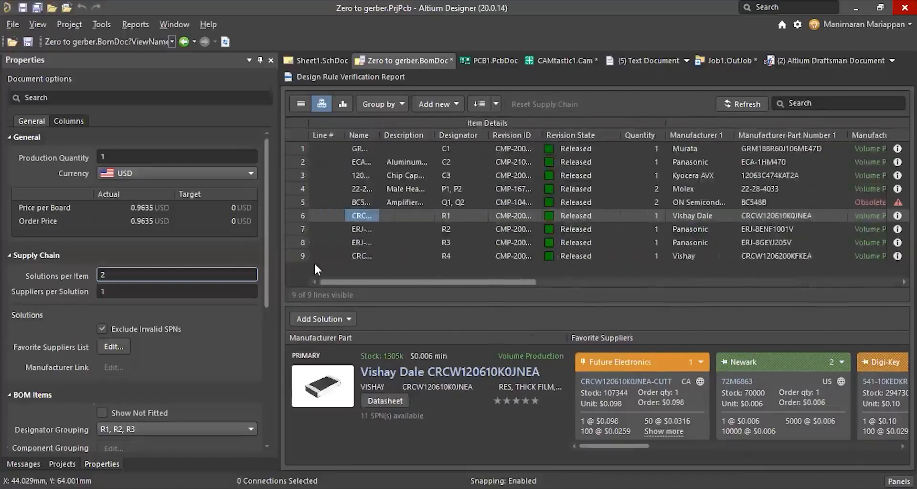
Return to Sheet1.SchDoc and look over the complete schematic
{"action": "left_click", "coordinate": [325, 60]}
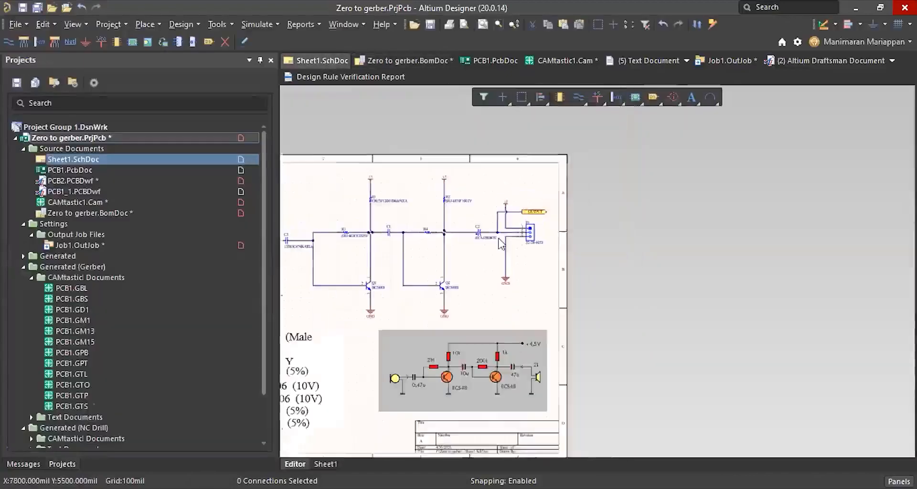
{"action": "scroll", "coordinate": [417, 211], "scroll_direction": "up", "scroll_amount": 5, "text": "ctrl"}
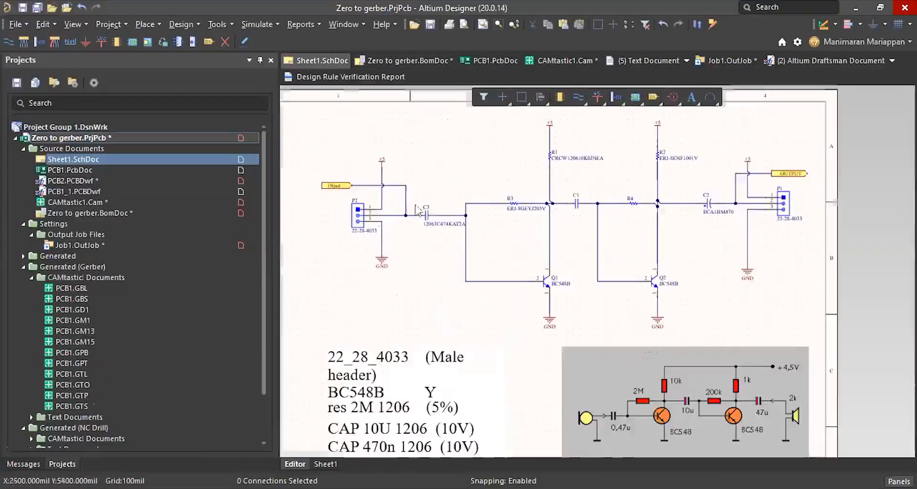
{"action": "scroll", "coordinate": [416, 210], "scroll_direction": "down", "scroll_amount": 5, "text": "ctrl"}
{"action": "left_click", "coordinate": [433, 266]}
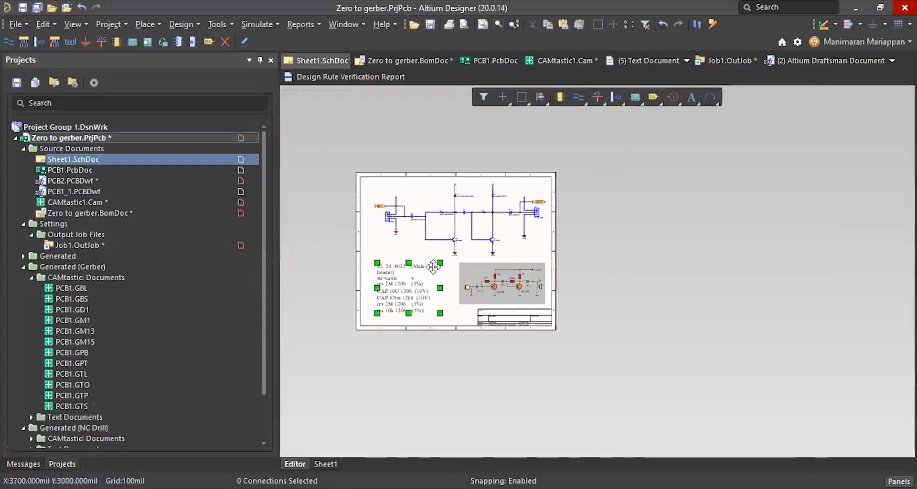
{"action": "left_click", "coordinate": [418, 190]}
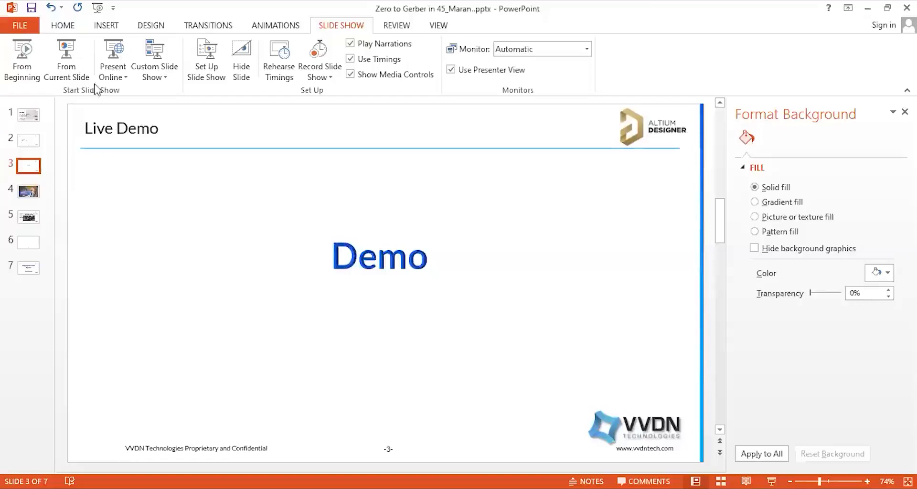
Switch to PowerPoint, present from the current Live Demo slide and advance to the A365 Overview slide
{"action": "left_click", "coordinate": [69, 52]}
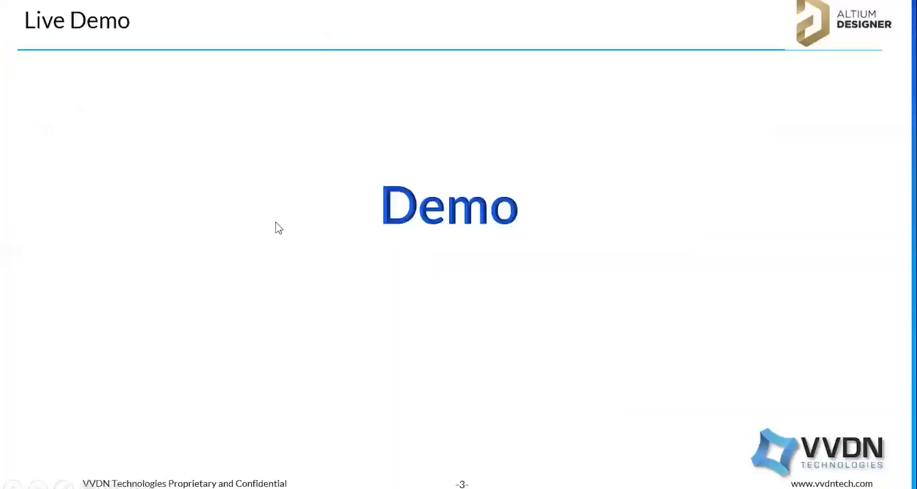
{"action": "left_click", "coordinate": [280, 228]}
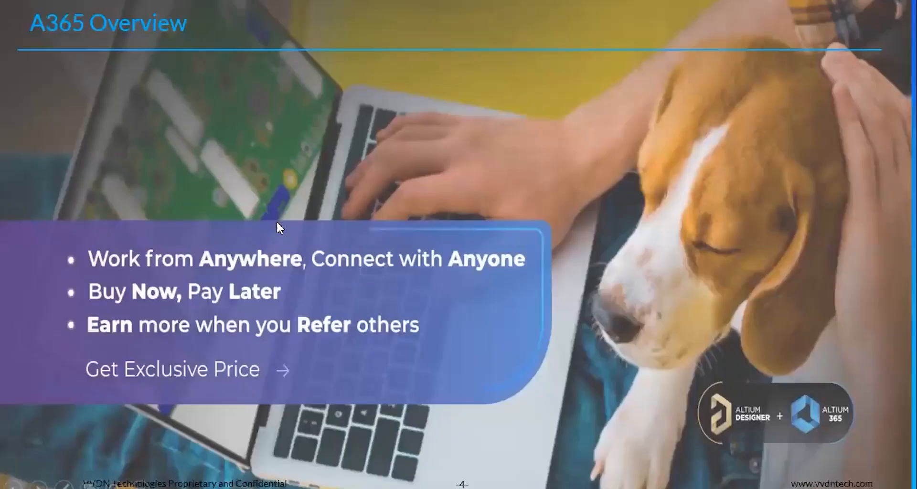
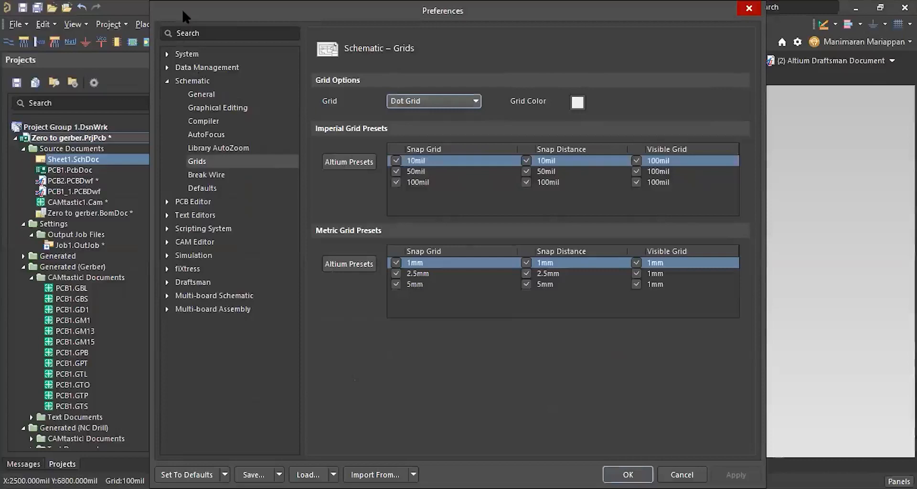
Close the schematic grid preferences in Altium Designer and examine the wiring around P2, C3 and R3 on Sheet1
{"action": "left_click_drag", "start_coordinate": [183, 10], "coordinate": [136, 156]}
{"action": "left_click", "coordinate": [702, 154]}
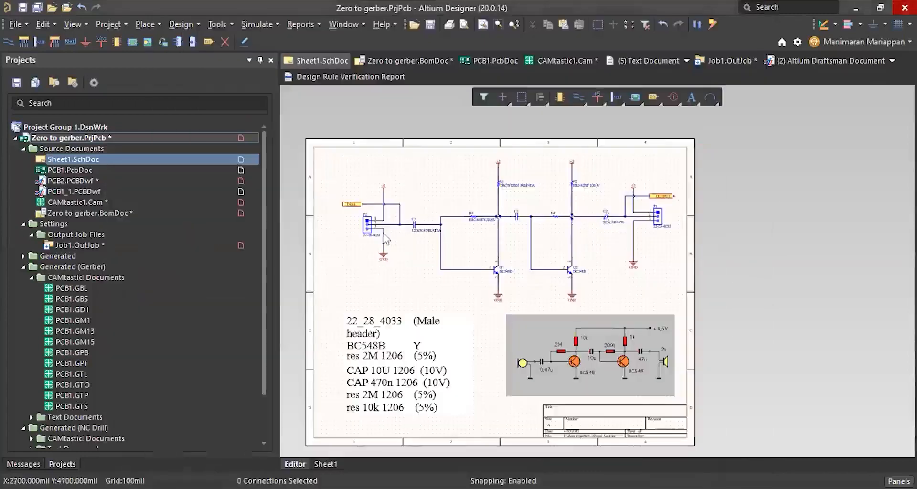
{"action": "scroll", "coordinate": [382, 235], "scroll_direction": "up", "scroll_amount": 2, "text": "ctrl"}
{"action": "scroll", "coordinate": [382, 235], "scroll_direction": "up", "scroll_amount": 1, "text": "ctrl"}
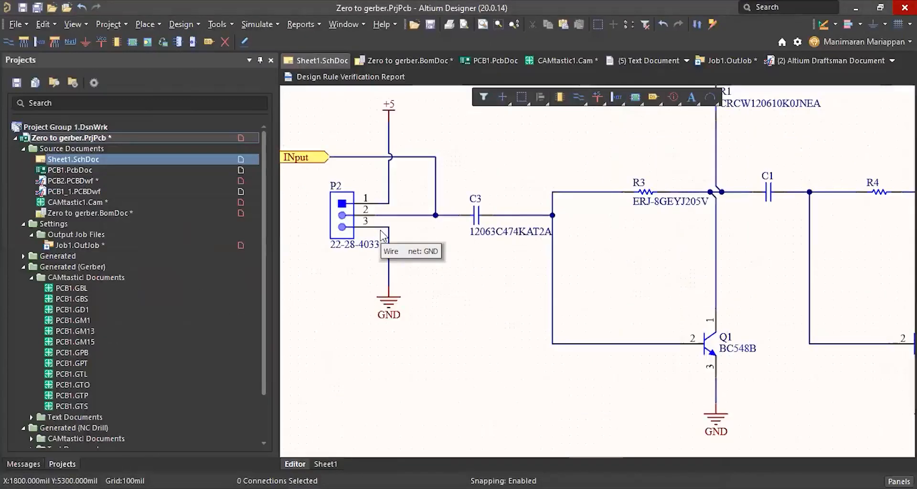
{"action": "scroll", "coordinate": [530, 220], "scroll_direction": "up", "scroll_amount": 2, "text": "ctrl"}
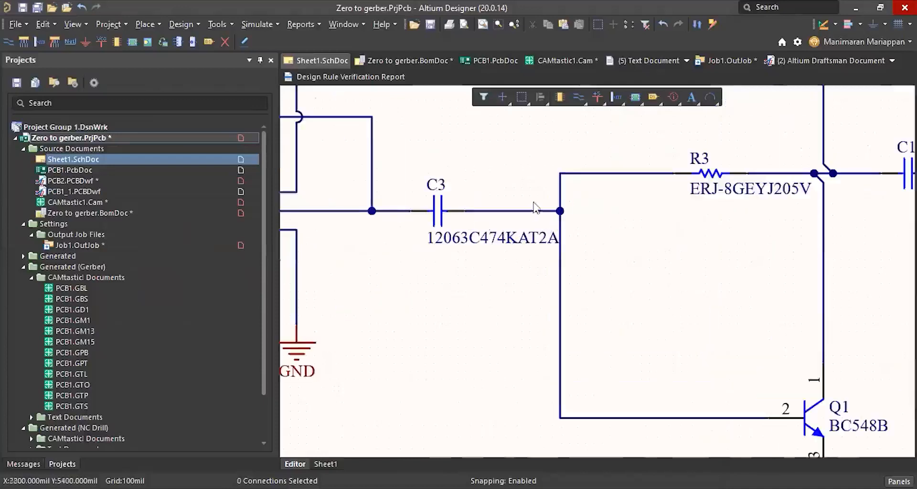
{"action": "scroll", "coordinate": [444, 246], "scroll_direction": "down", "scroll_amount": 4, "text": "ctrl"}
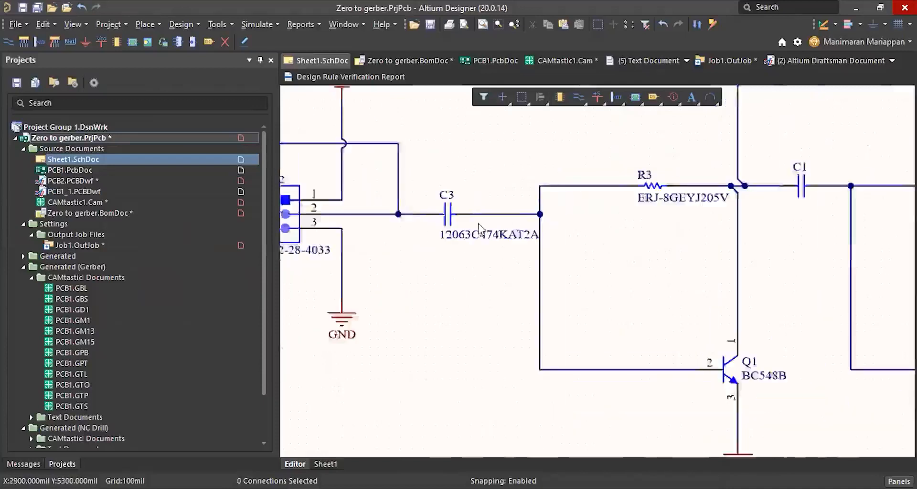
{"action": "scroll", "coordinate": [425, 221], "scroll_direction": "up", "scroll_amount": 2, "text": "ctrl"}
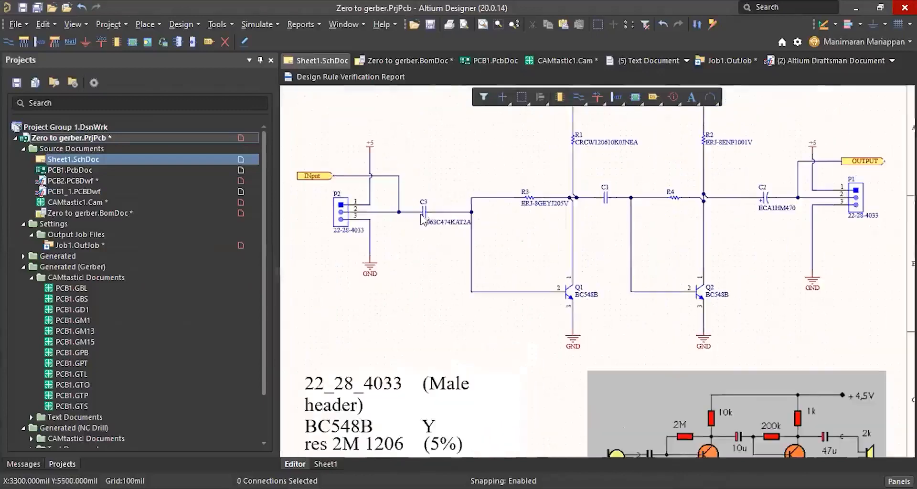
Select capacitor C3 and connector P2 together and review the alignment commands available for them, leaving both unaligned
{"action": "left_click", "coordinate": [420, 215]}
{"action": "scroll", "coordinate": [420, 215], "scroll_direction": "up", "scroll_amount": 1, "text": "ctrl"}
{"action": "left_click", "coordinate": [340, 211], "text": "shift"}
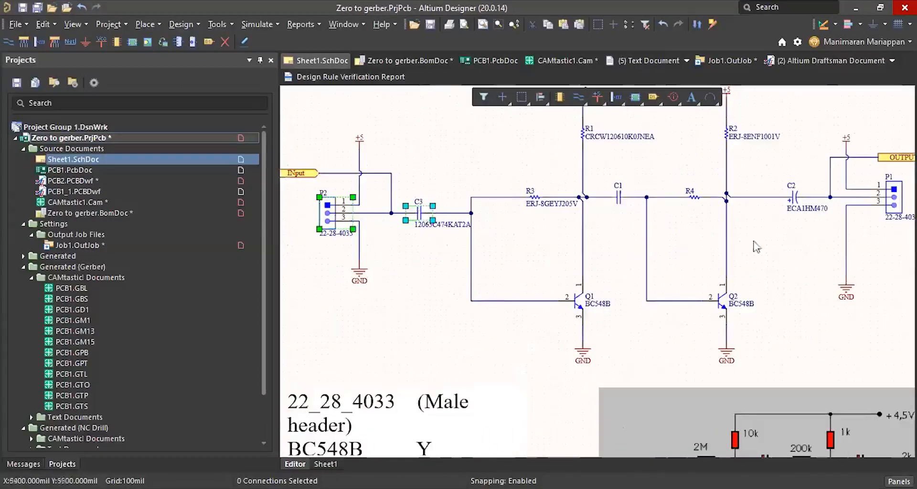
{"action": "left_click", "coordinate": [53, 25]}
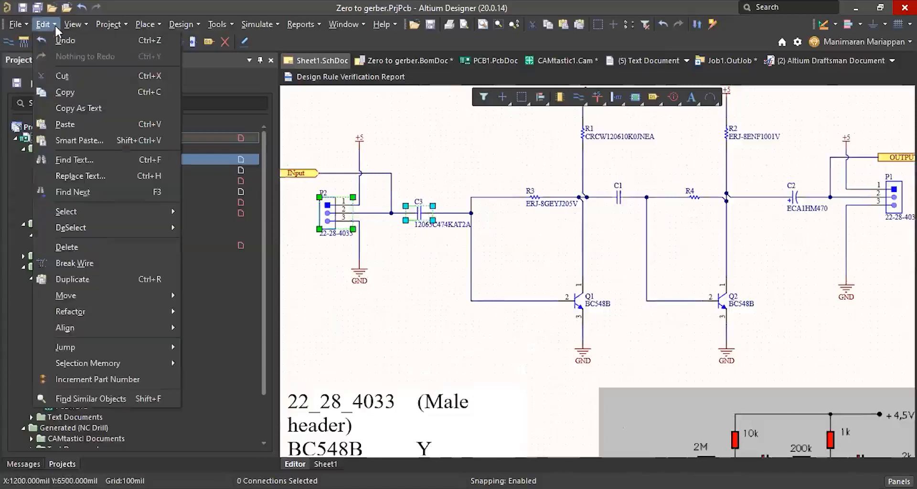
{"action": "mouse_move", "coordinate": [110, 328]}
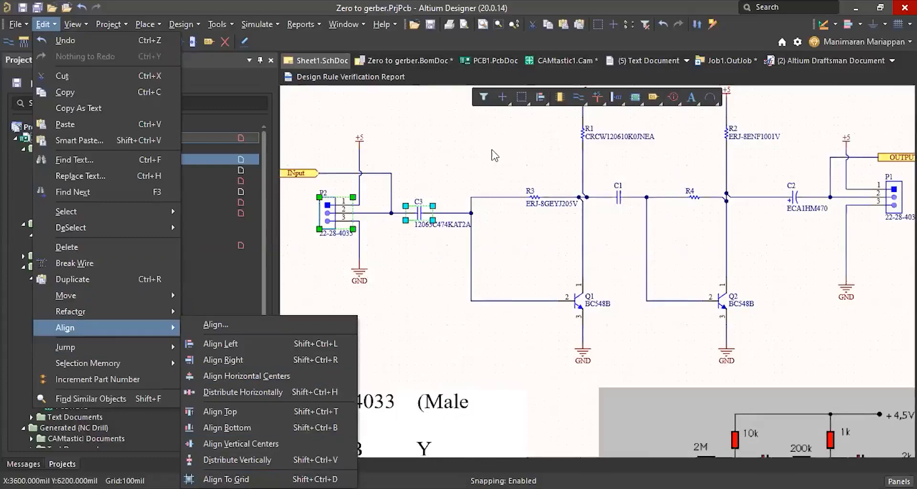
{"action": "left_click", "coordinate": [497, 154]}
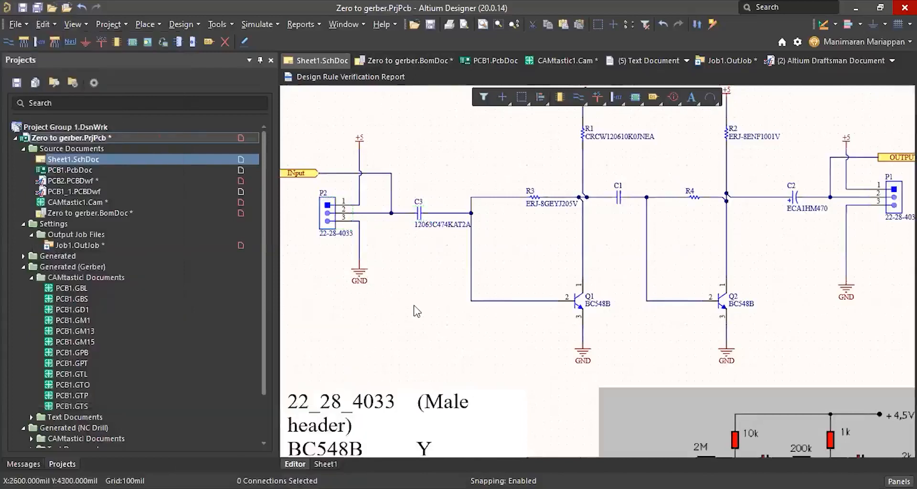
{"action": "scroll", "coordinate": [444, 289], "scroll_direction": "down", "scroll_amount": 1, "text": "ctrl"}
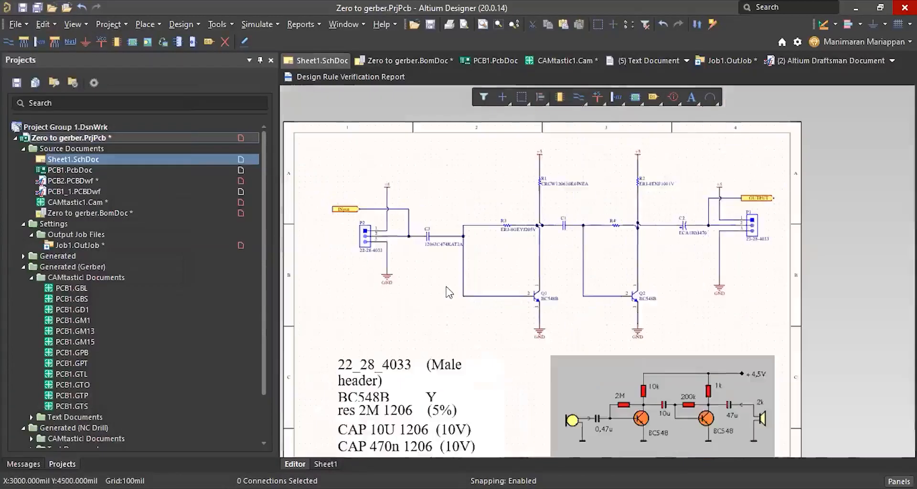
{"action": "scroll", "coordinate": [451, 288], "scroll_direction": "down", "scroll_amount": 1, "text": "ctrl"}
{"action": "scroll", "coordinate": [449, 198], "scroll_direction": "up", "scroll_amount": 4, "text": "ctrl"}
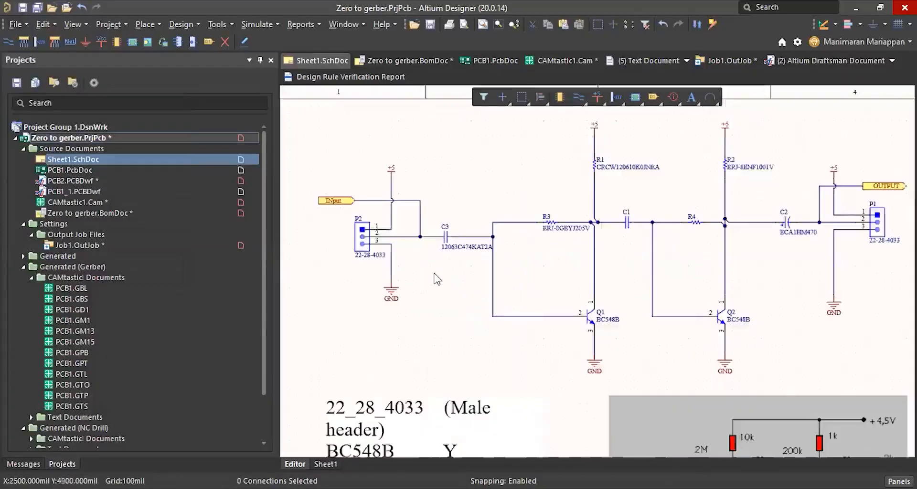
{"action": "scroll", "coordinate": [452, 198], "scroll_direction": "down", "scroll_amount": 2, "text": "ctrl"}
{"action": "scroll", "coordinate": [423, 213], "scroll_direction": "up", "scroll_amount": 2, "text": "ctrl"}
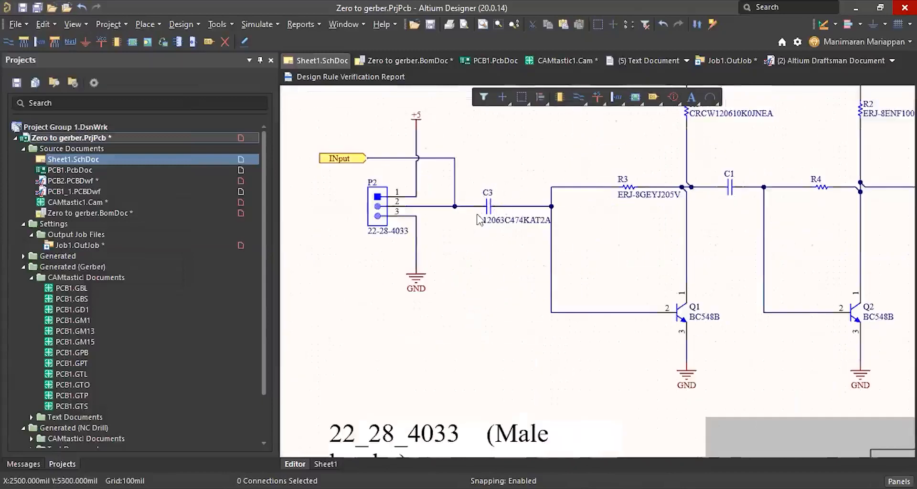
{"action": "scroll", "coordinate": [482, 233], "scroll_direction": "down", "scroll_amount": 1, "text": "ctrl"}
{"action": "scroll", "coordinate": [484, 234], "scroll_direction": "down", "scroll_amount": 1, "text": "ctrl"}
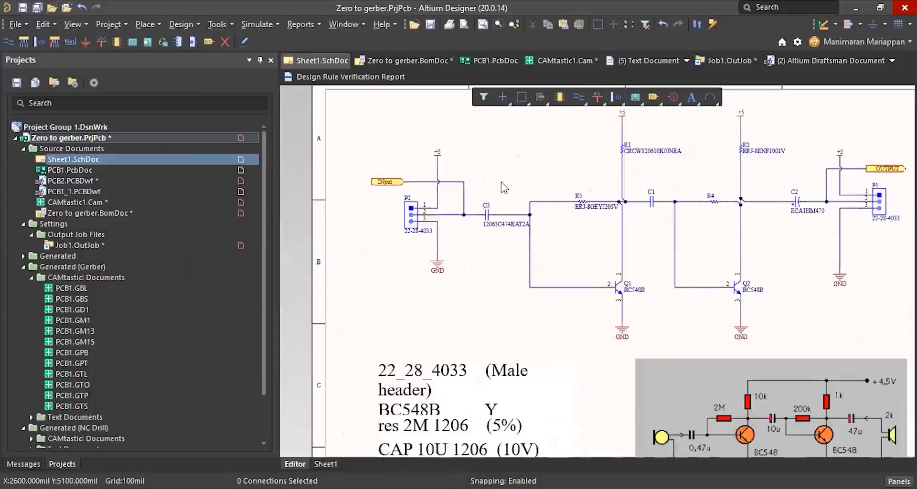
{"action": "scroll", "coordinate": [465, 232], "scroll_direction": "down", "scroll_amount": 2, "text": "ctrl"}
{"action": "scroll", "coordinate": [466, 233], "scroll_direction": "up", "scroll_amount": 1, "text": "ctrl"}
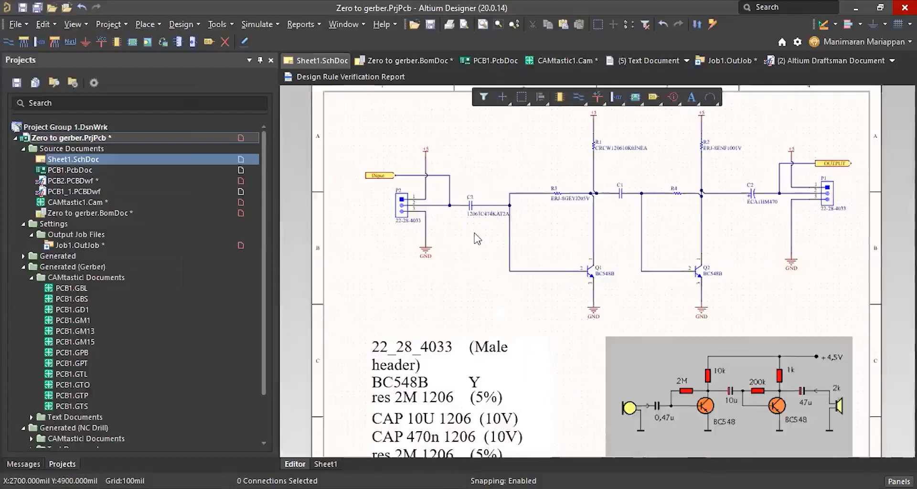
{"action": "scroll", "coordinate": [475, 238], "scroll_direction": "up", "scroll_amount": 1}
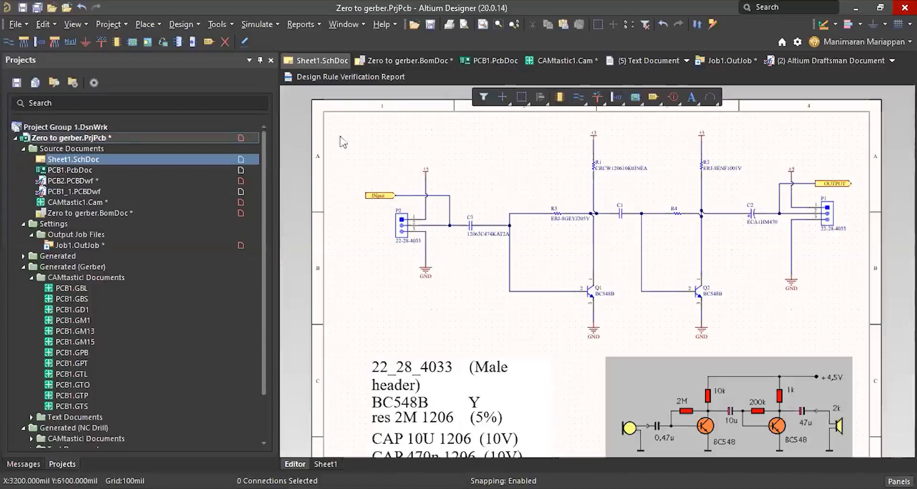
Examine the Connection Matrix in the Zero to gerber project options, then close the options without changing any rule
{"action": "left_click", "coordinate": [117, 23]}
{"action": "left_click", "coordinate": [182, 337]}
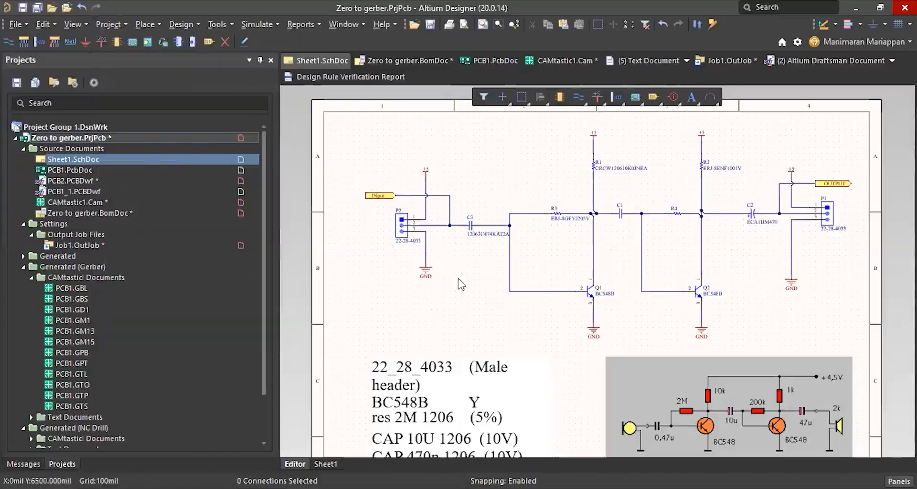
{"action": "left_click", "coordinate": [213, 85]}
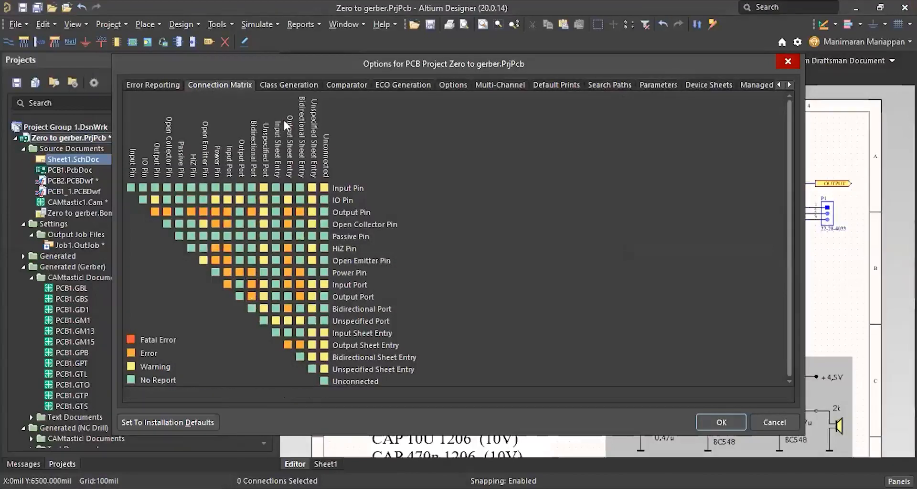
{"action": "left_click_drag", "start_coordinate": [300, 58], "coordinate": [200, 70]}
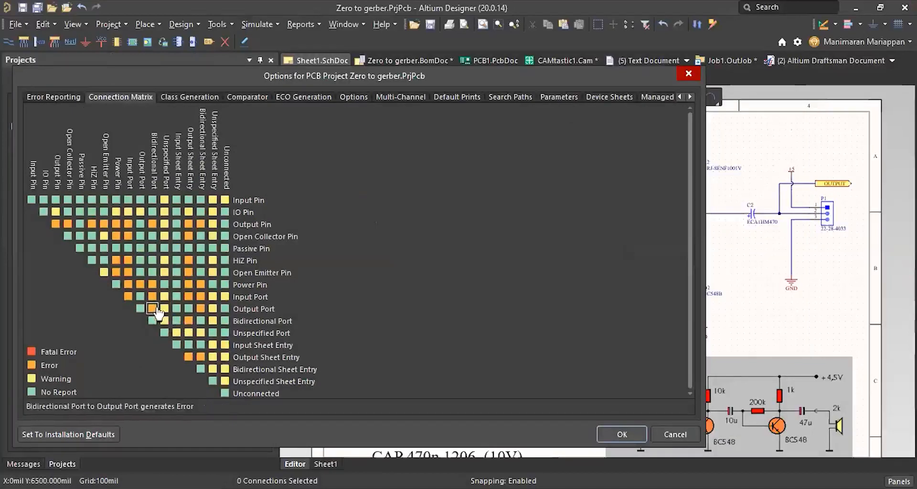
{"action": "left_click", "coordinate": [688, 74]}
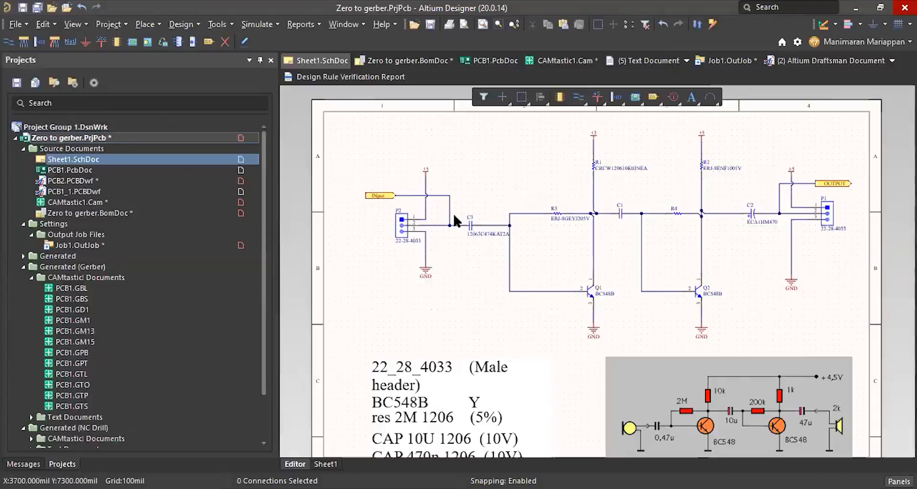
Review the library types offered for a new document without creating one
{"action": "left_click", "coordinate": [24, 24]}
{"action": "mouse_move", "coordinate": [50, 41]}
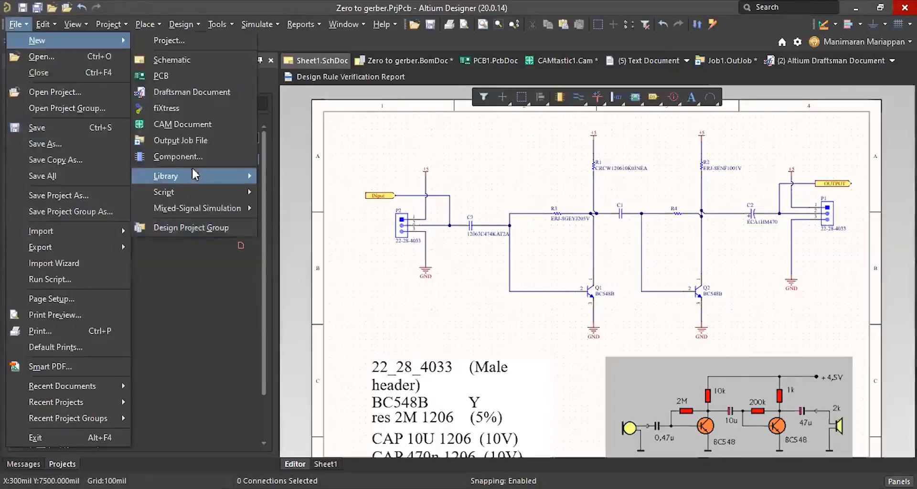
{"action": "mouse_move", "coordinate": [191, 173]}
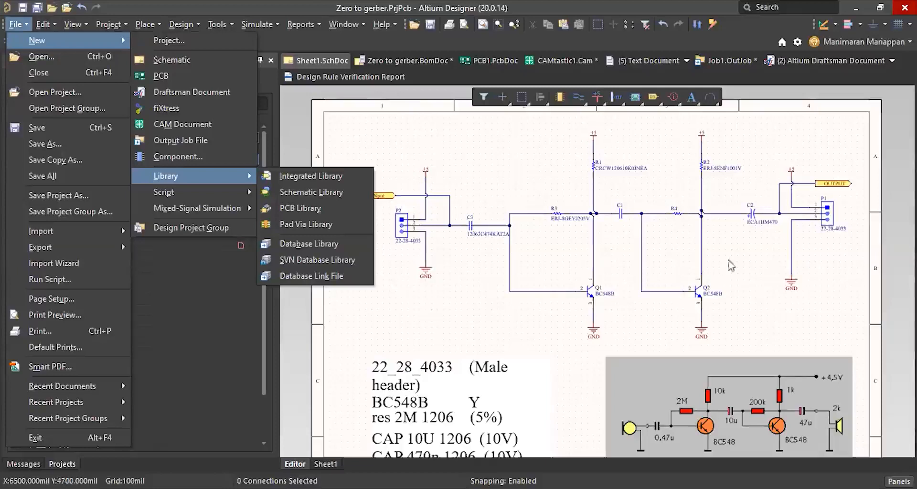
{"action": "left_click", "coordinate": [802, 187]}
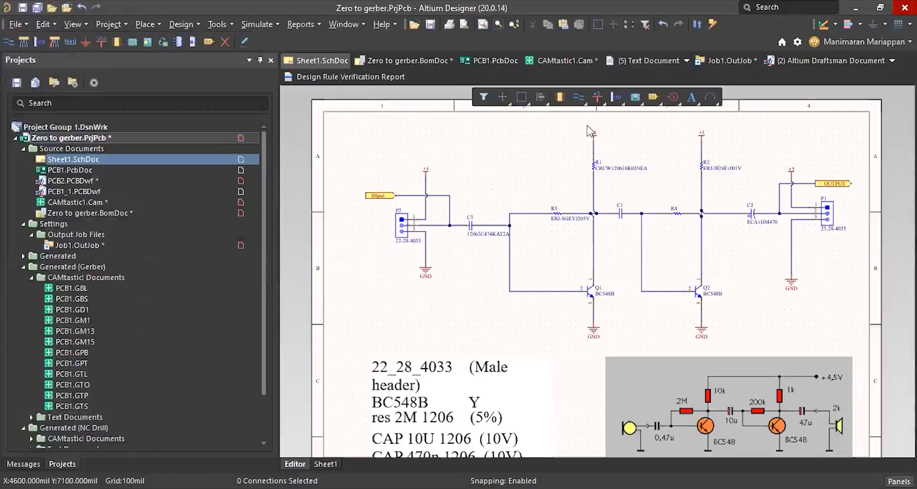
Examine the wire crossover below the +5 port near P1 and review the General schematic preferences, including Display Cross-Overs
{"action": "scroll", "coordinate": [807, 186], "scroll_direction": "up", "scroll_amount": 6, "text": "ctrl"}
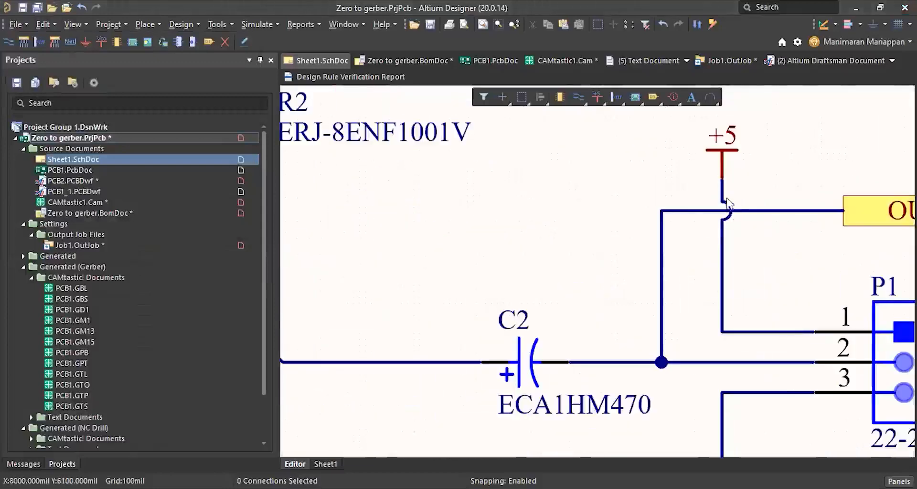
{"action": "right_click", "coordinate": [407, 191]}
{"action": "left_click", "coordinate": [465, 469]}
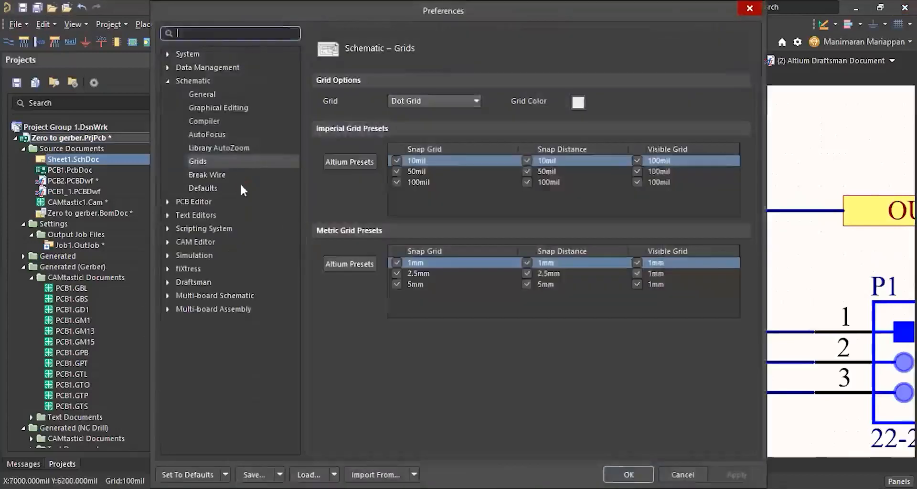
{"action": "left_click", "coordinate": [203, 94]}
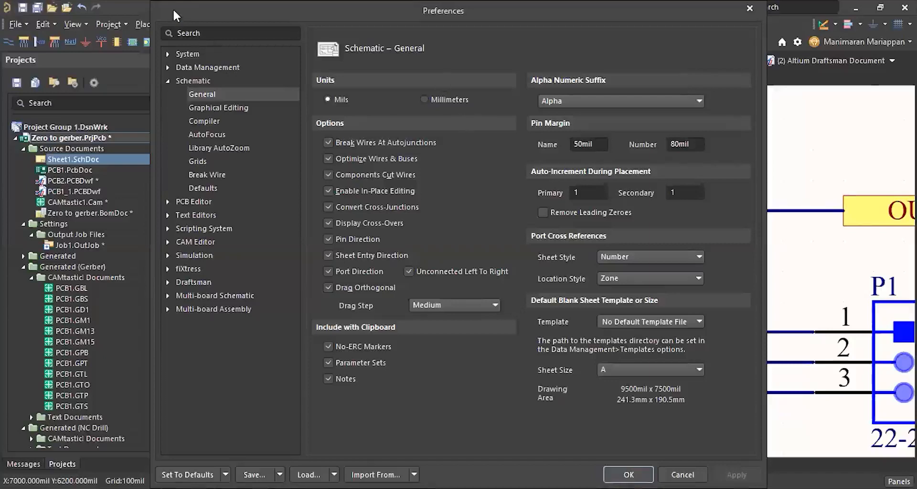
{"action": "left_click_drag", "start_coordinate": [173, 8], "coordinate": [156, 105]}
Show PCB1.PcbDoc in 3D and review the 3D Body Placement commands without running one
{"action": "left_click", "coordinate": [490, 58]}
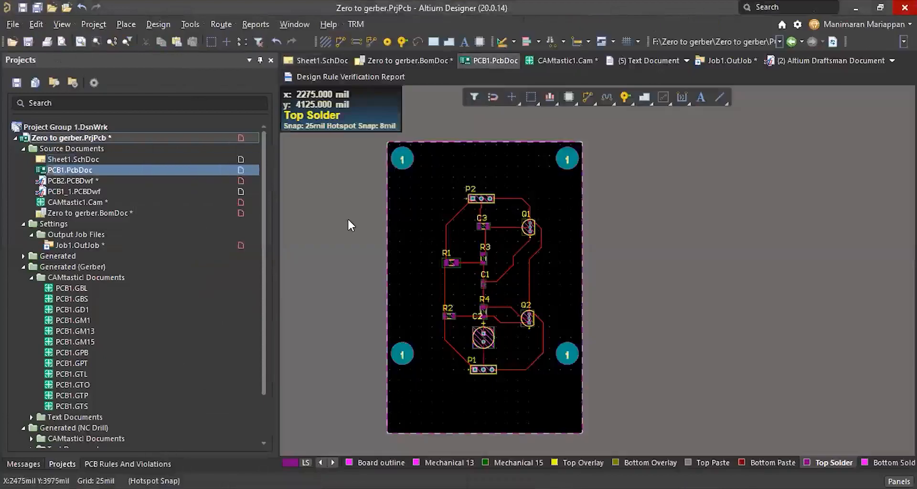
{"action": "key", "text": "3"}
{"action": "left_click", "coordinate": [188, 24]}
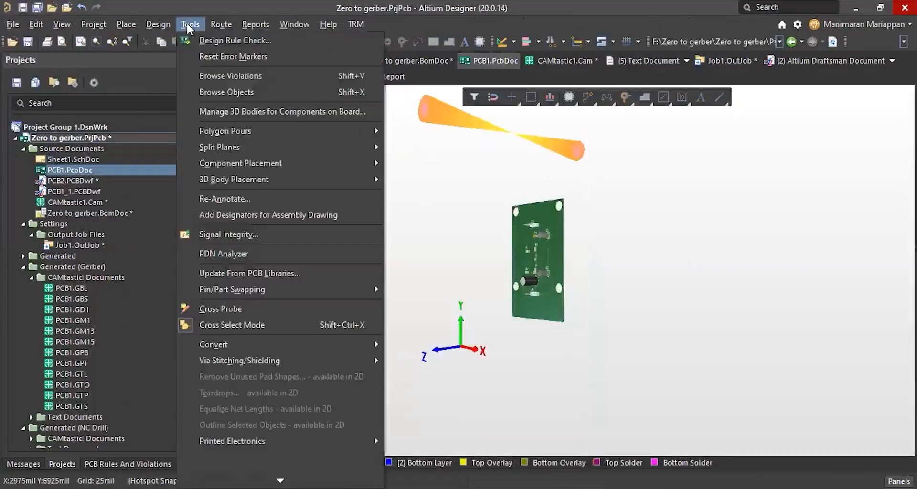
{"action": "mouse_move", "coordinate": [268, 181]}
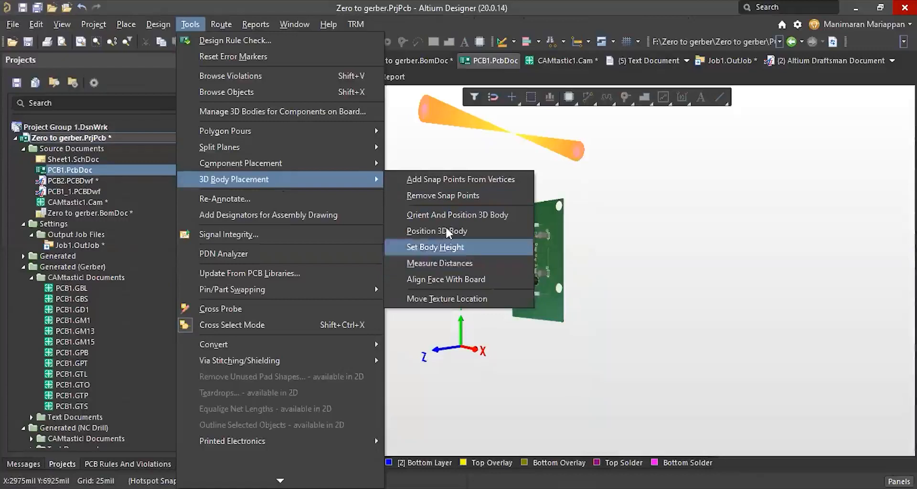
{"action": "left_click", "coordinate": [633, 138]}
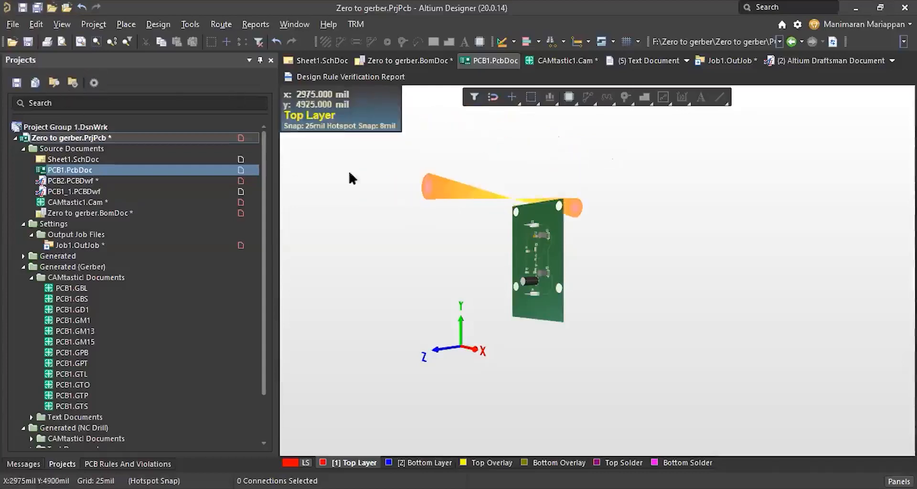
Return PCB1 to the 2D view and open the setup for generating pick and place files
{"action": "key", "text": "2"}
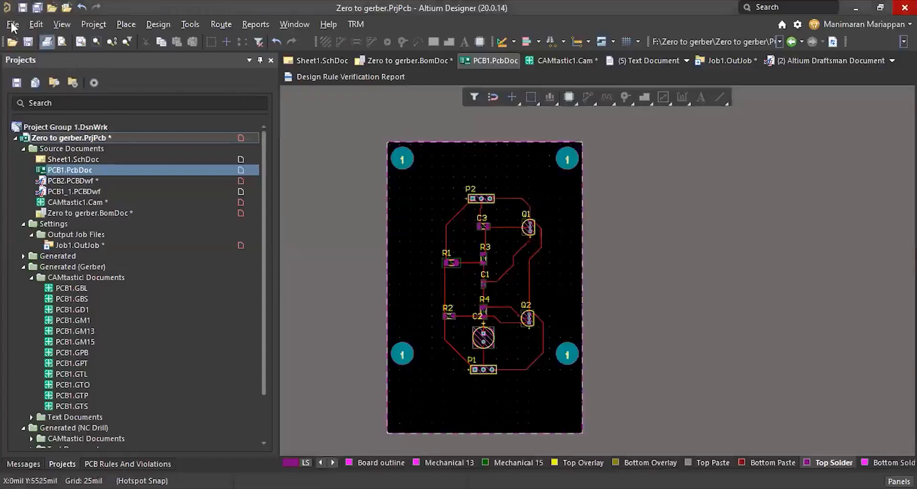
{"action": "left_click", "coordinate": [13, 24]}
{"action": "mouse_move", "coordinate": [82, 314]}
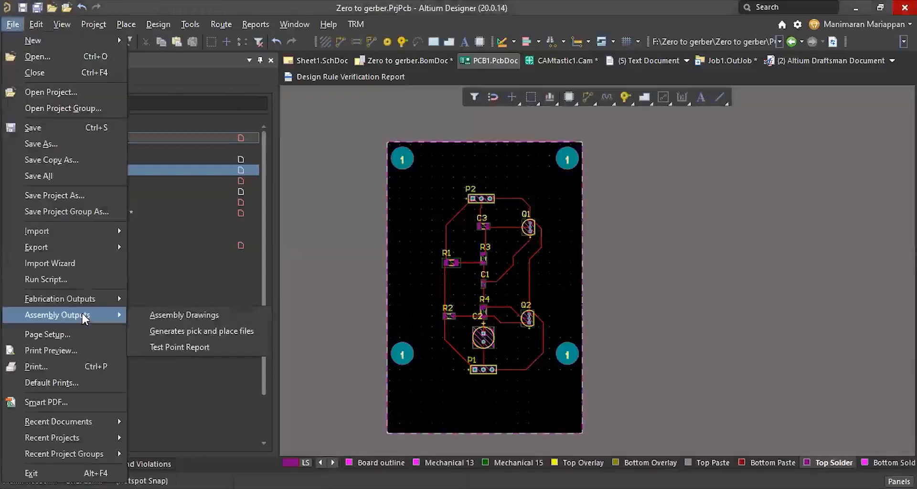
{"action": "left_click", "coordinate": [200, 330]}
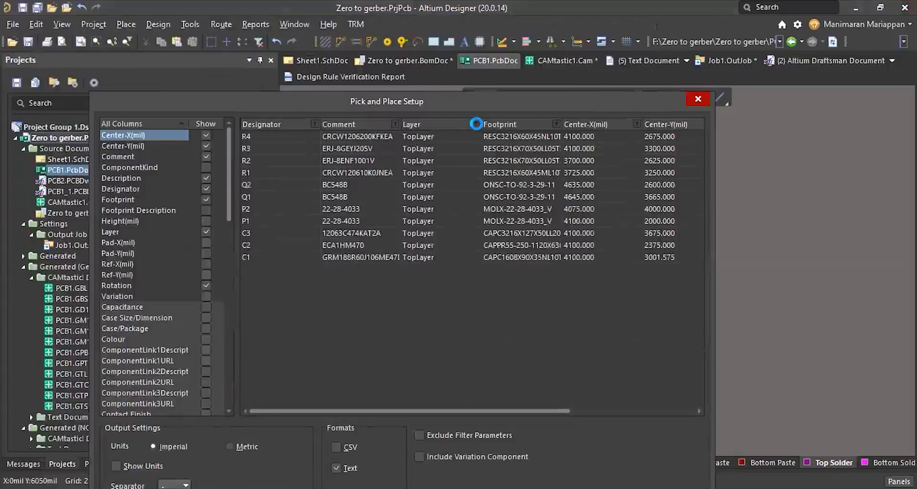
Review the component columns in the pick and place setup and close it without generating files
{"action": "left_click", "coordinate": [477, 124]}
{"action": "left_click", "coordinate": [401, 307]}
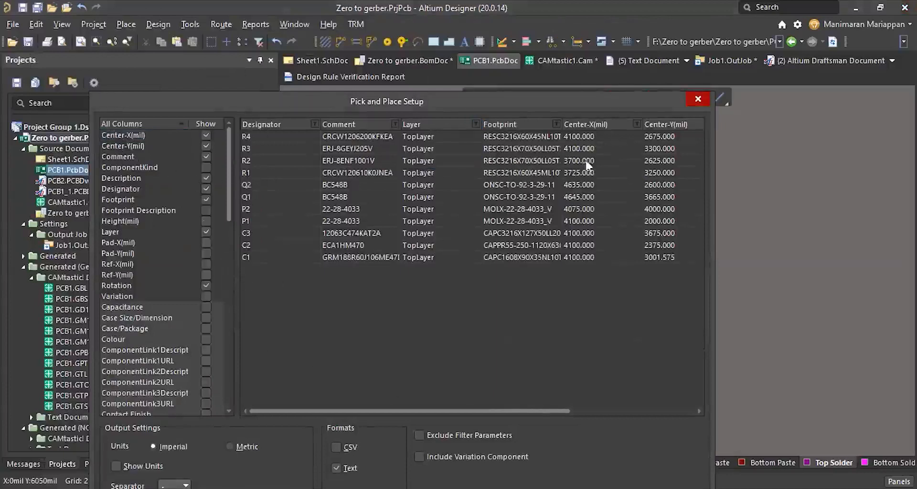
{"action": "left_click", "coordinate": [698, 102]}
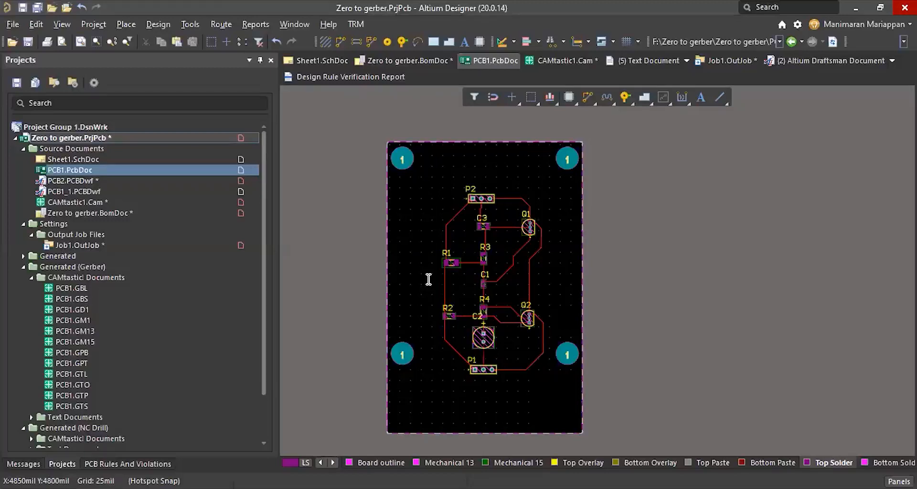
Show the Import Wizard for converting other vendors' files and close it without importing anything
{"action": "left_click", "coordinate": [12, 24]}
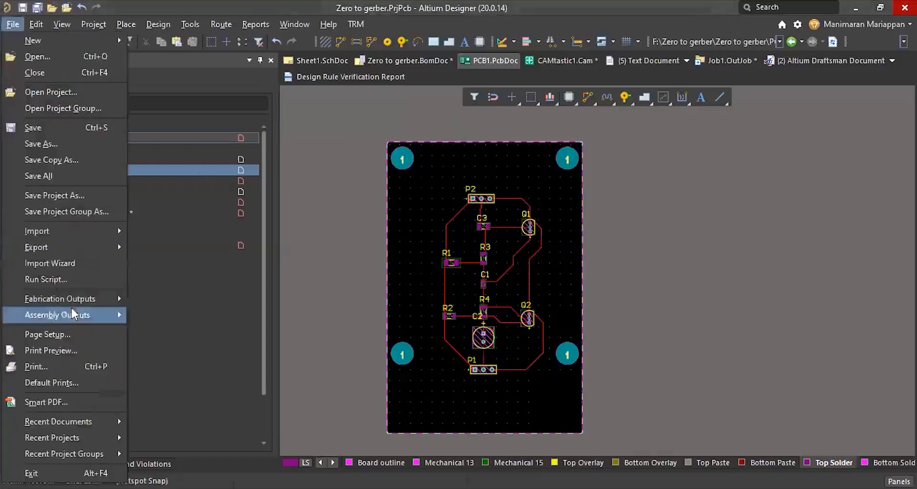
{"action": "left_click", "coordinate": [53, 263]}
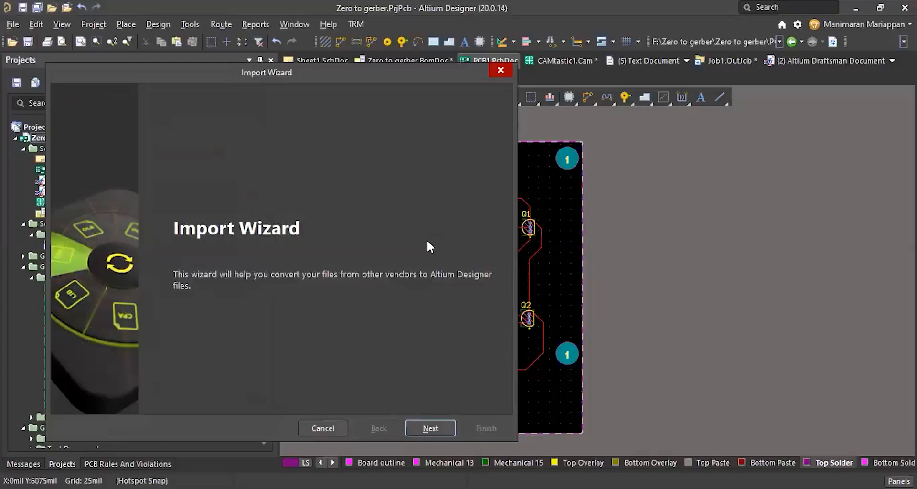
{"action": "left_click", "coordinate": [500, 71]}
Open the variant management of the Zero to gerber project and add a variant described as Variant of Zero to gerber
{"action": "right_click", "coordinate": [75, 136]}
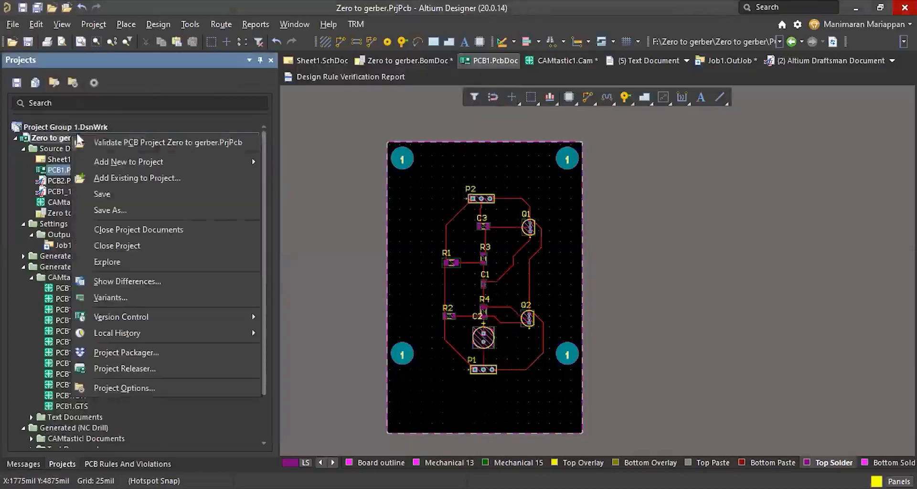
{"action": "key", "text": "Escape"}
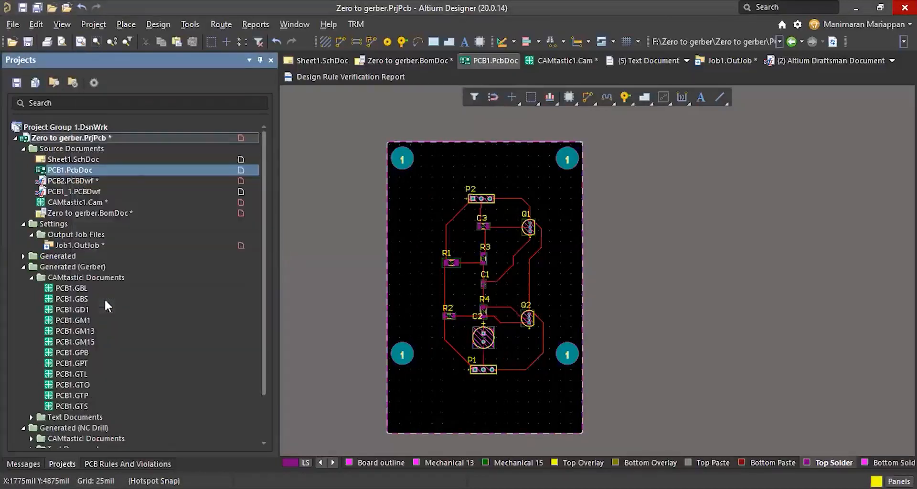
{"action": "left_click", "coordinate": [455, 110]}
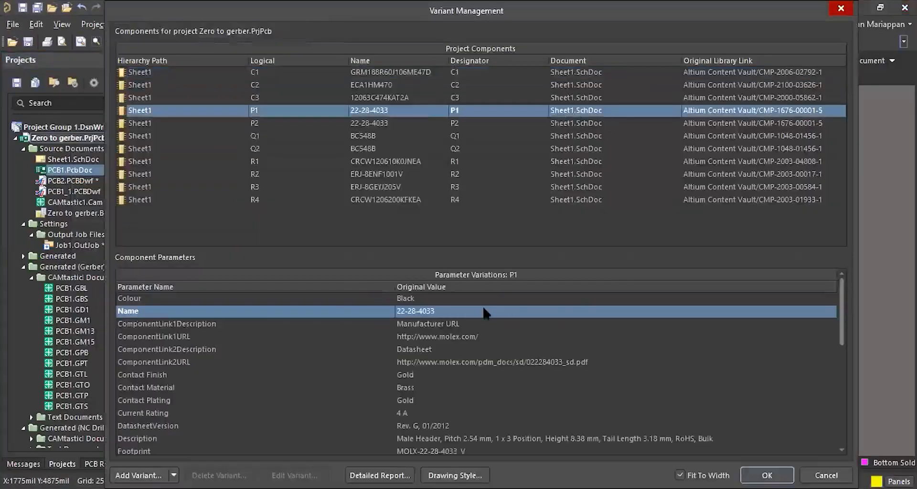
{"action": "left_click", "coordinate": [139, 475]}
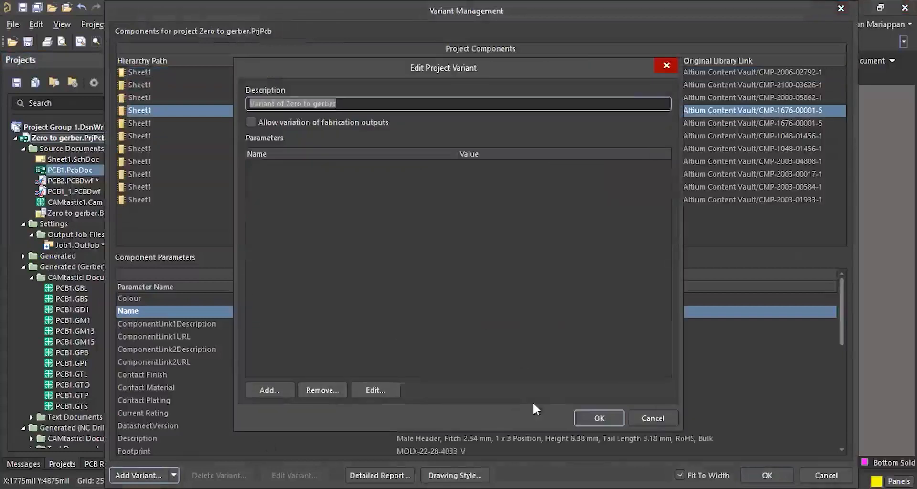
{"action": "left_click", "coordinate": [592, 414]}
Set connector P2 to Not Fitted in the new variant, and discard the variant changes
{"action": "left_click", "coordinate": [737, 123]}
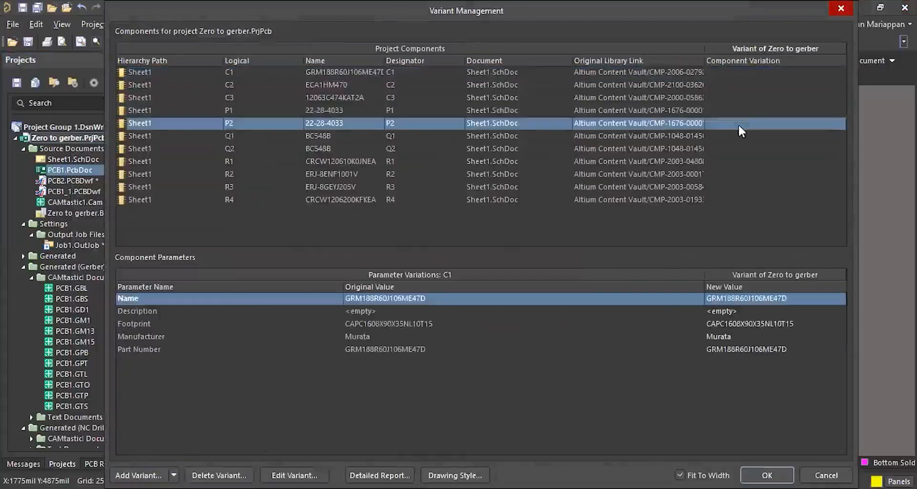
{"action": "left_click", "coordinate": [838, 123]}
{"action": "left_click", "coordinate": [452, 249]}
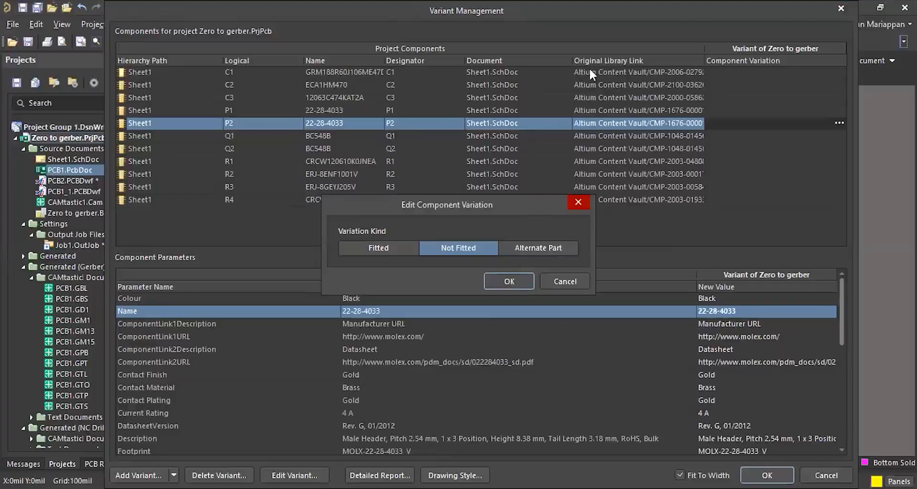
{"action": "key", "text": "Return"}
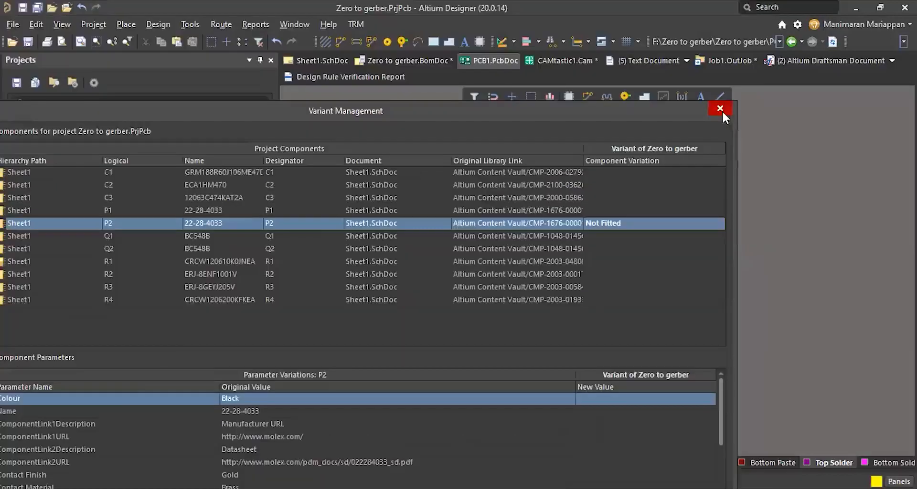
{"action": "left_click", "coordinate": [743, 9]}
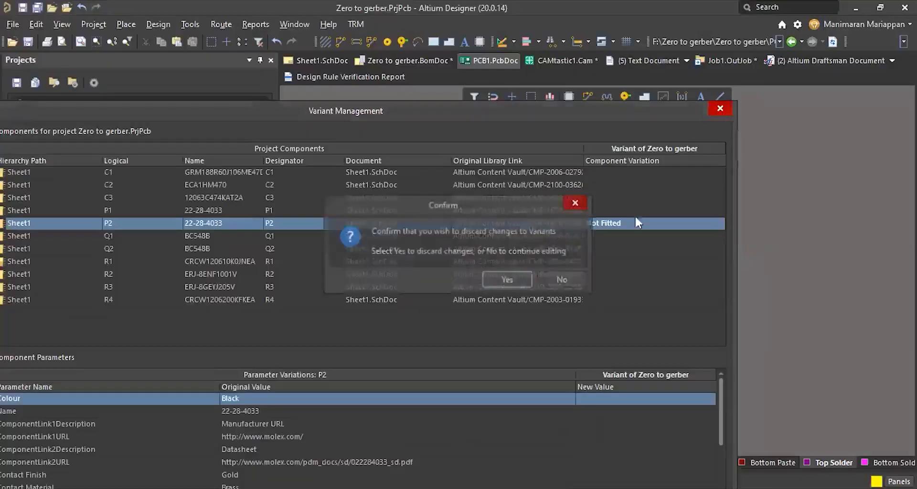
{"action": "left_click", "coordinate": [509, 280]}
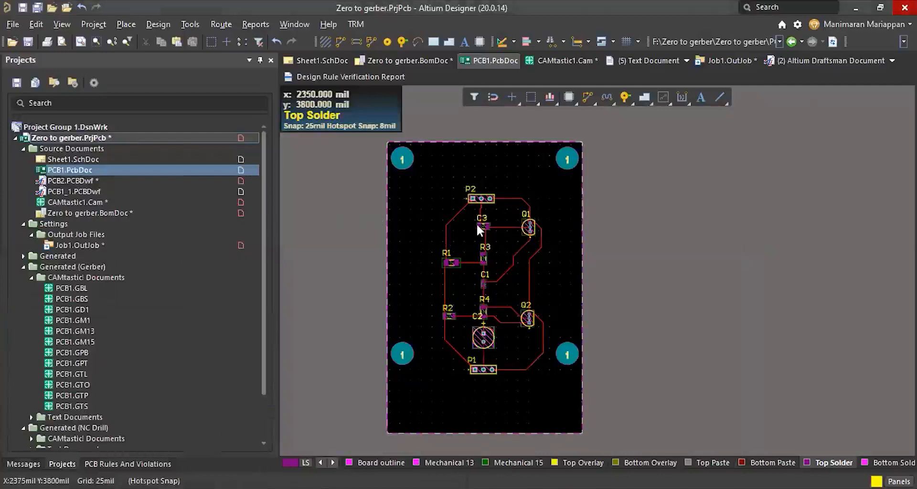
{"action": "right_click_drag", "start_coordinate": [477, 223], "coordinate": [486, 220]}
{"action": "scroll", "coordinate": [471, 223], "scroll_direction": "down", "scroll_amount": 3, "text": "ctrl"}
{"action": "scroll", "coordinate": [491, 220], "scroll_direction": "up", "scroll_amount": 2, "text": "ctrl"}
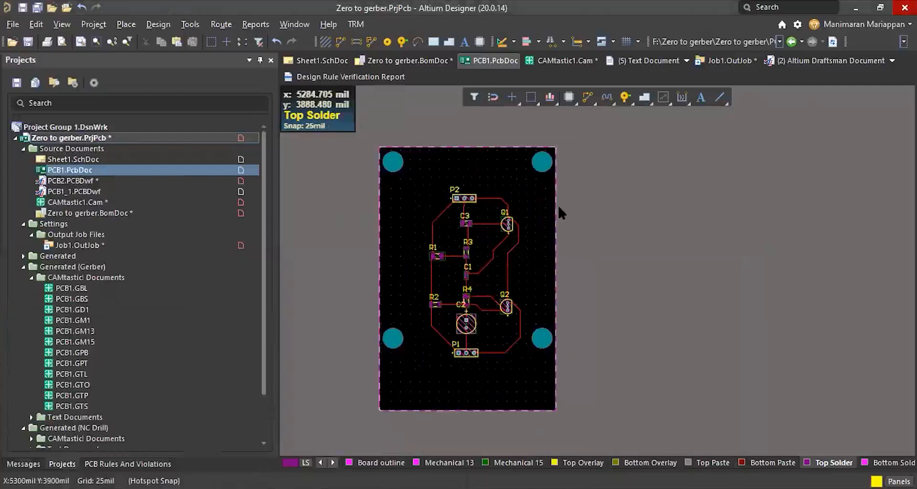
{"action": "key", "text": "t"}
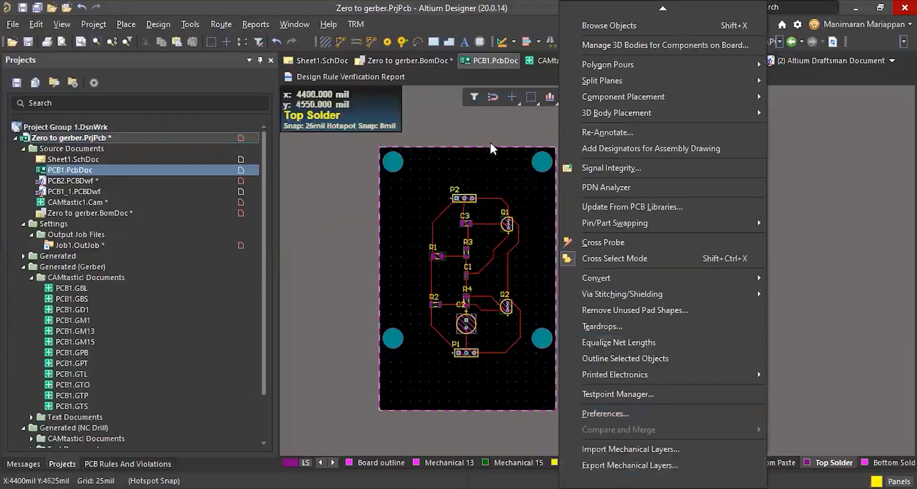
{"action": "left_click", "coordinate": [471, 125]}
{"action": "scroll", "coordinate": [439, 179], "scroll_direction": "up", "scroll_amount": 3, "text": "ctrl"}
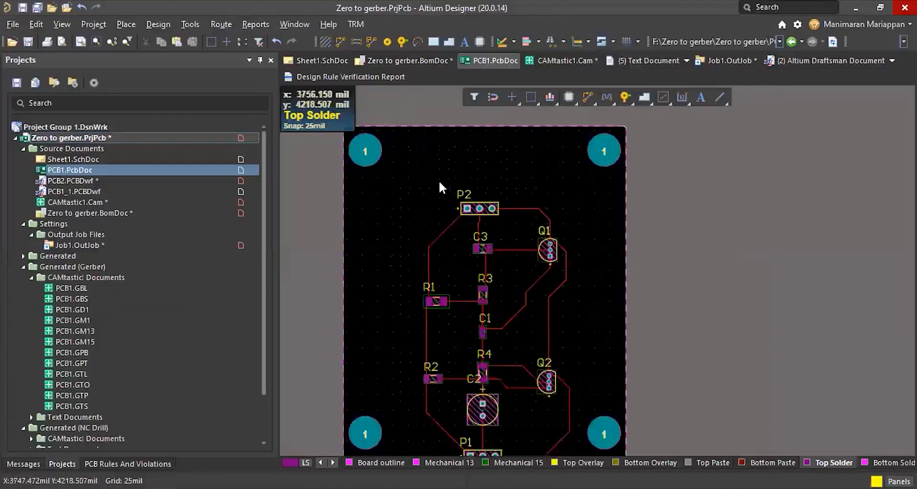
{"action": "scroll", "coordinate": [512, 167], "scroll_direction": "down", "scroll_amount": 1, "text": "ctrl"}
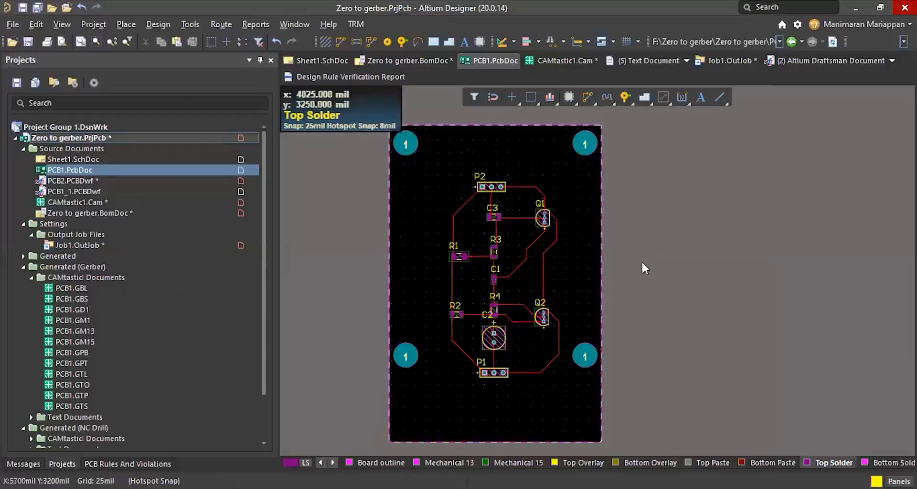
Review the File Locking options in the Data Management preferences and close them without changes
{"action": "key", "text": "t"}
{"action": "left_click", "coordinate": [690, 449]}
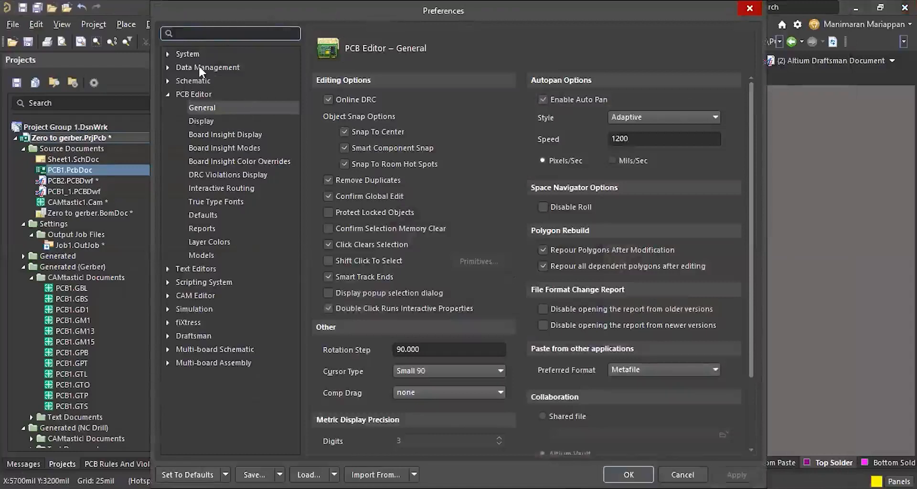
{"action": "left_click", "coordinate": [191, 67]}
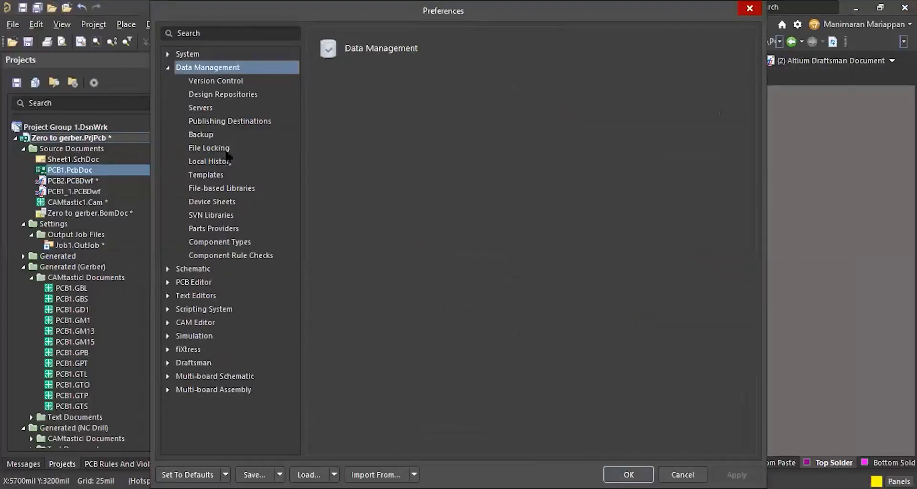
{"action": "left_click", "coordinate": [211, 149]}
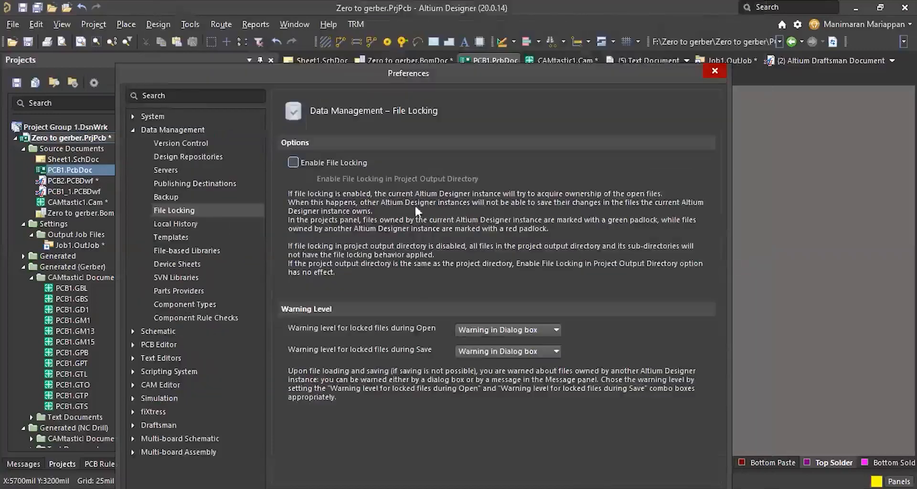
{"action": "left_click", "coordinate": [715, 72]}
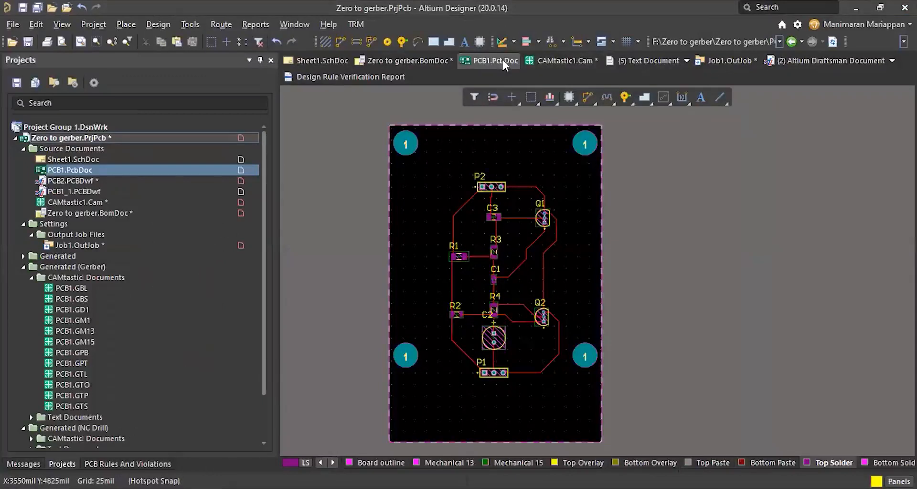